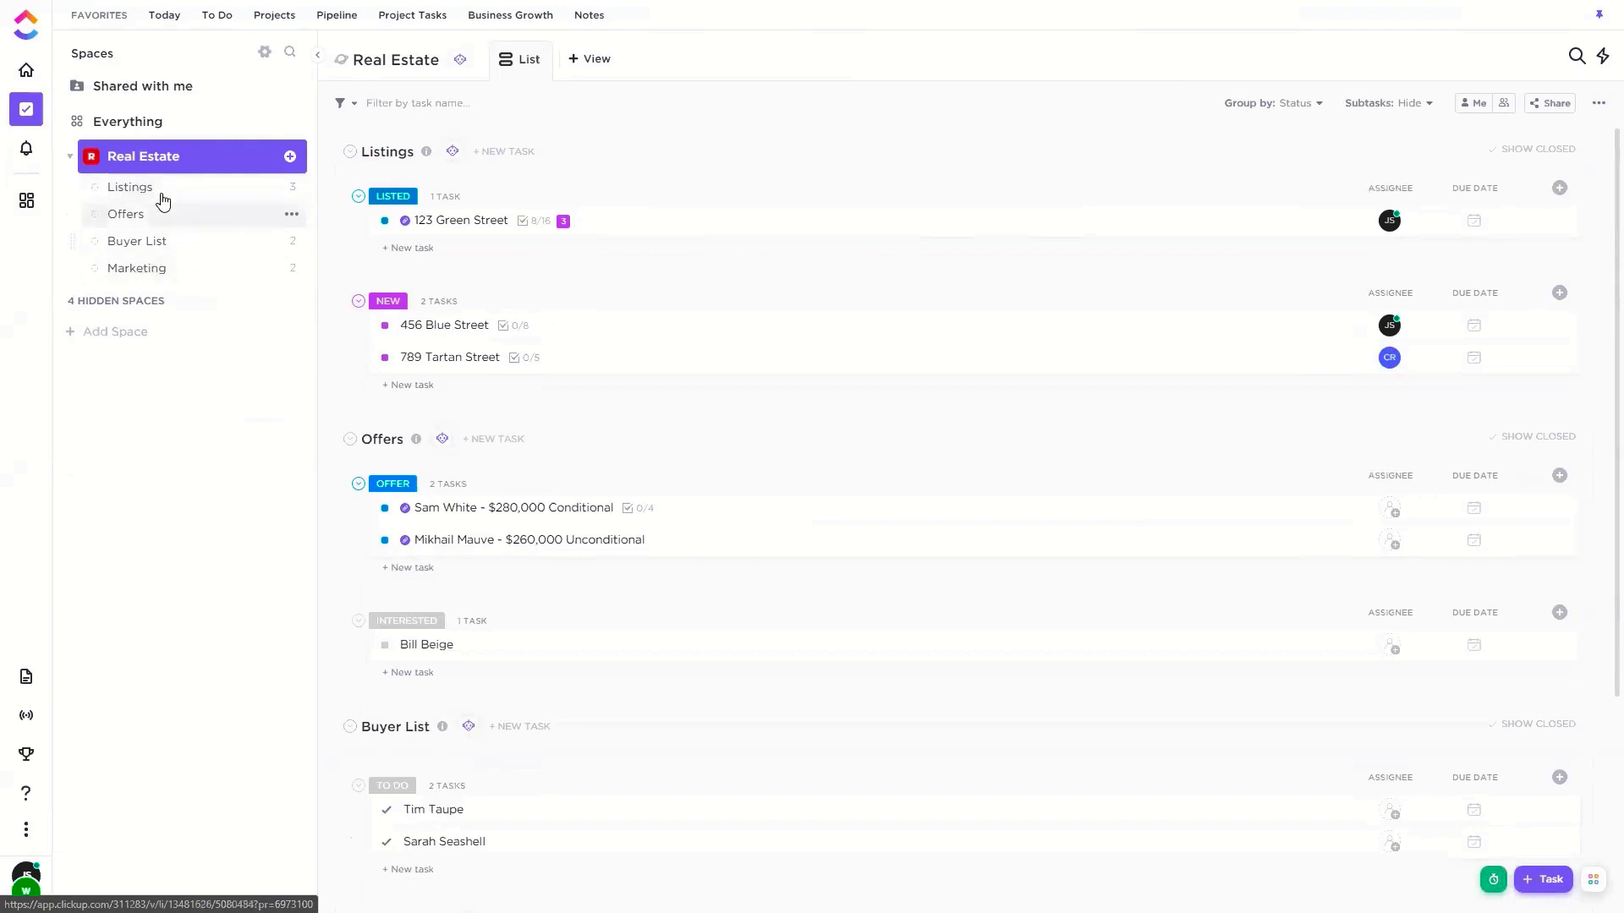
# Look through the Listings, Offers, Buyer List and Marketing lists of the Real Estate space, ending on Listings
pyautogui.click(152, 193)
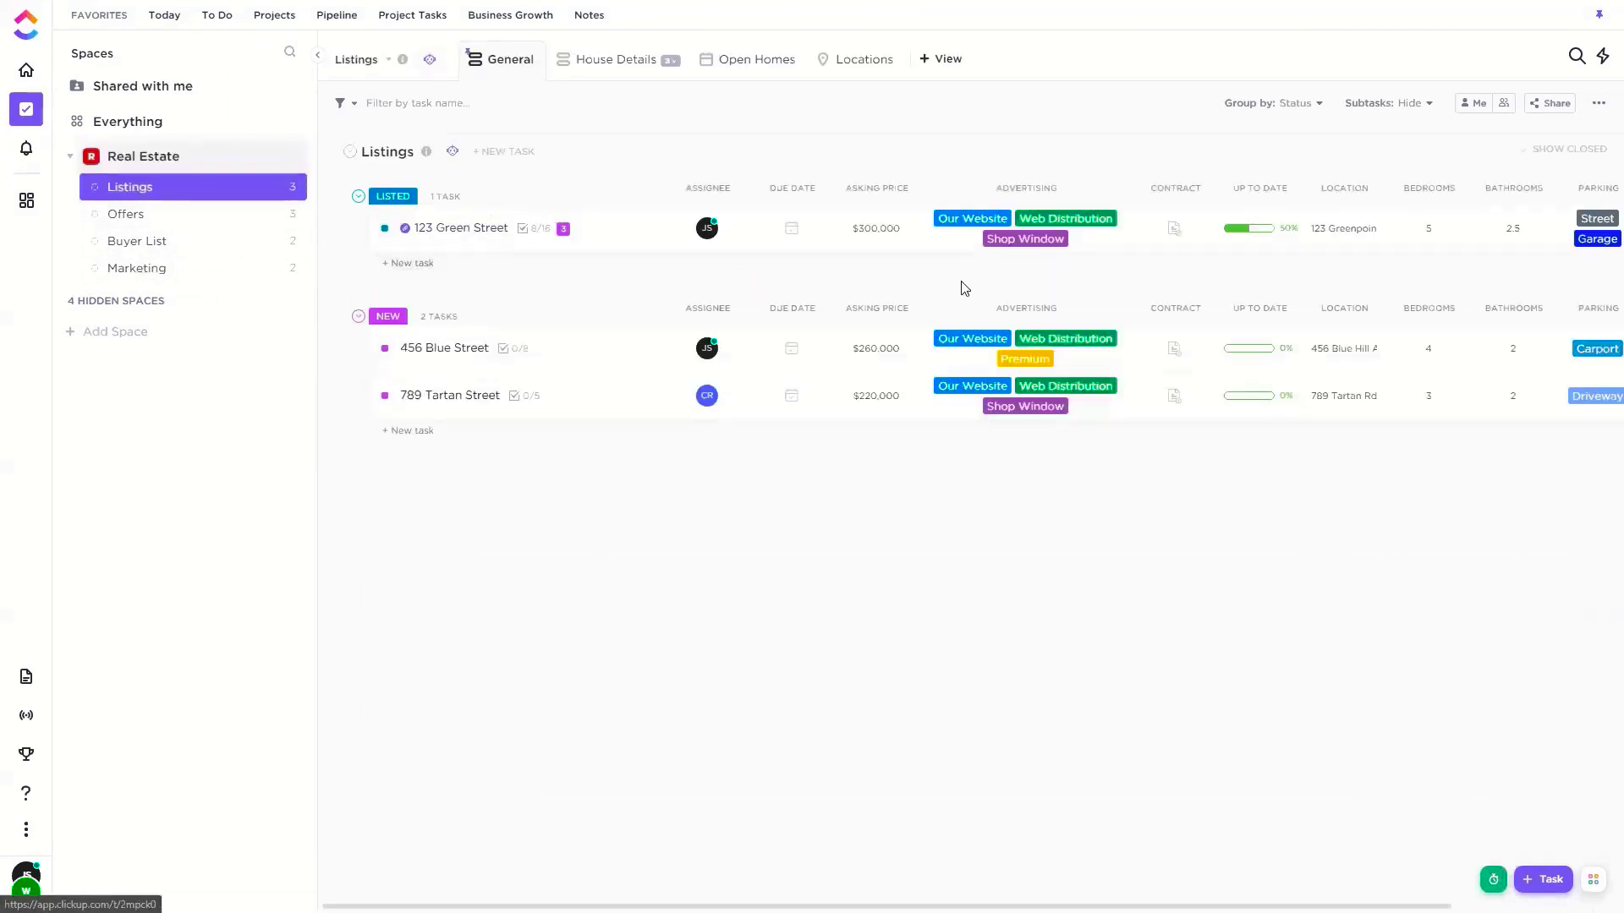
pyautogui.click(144, 221)
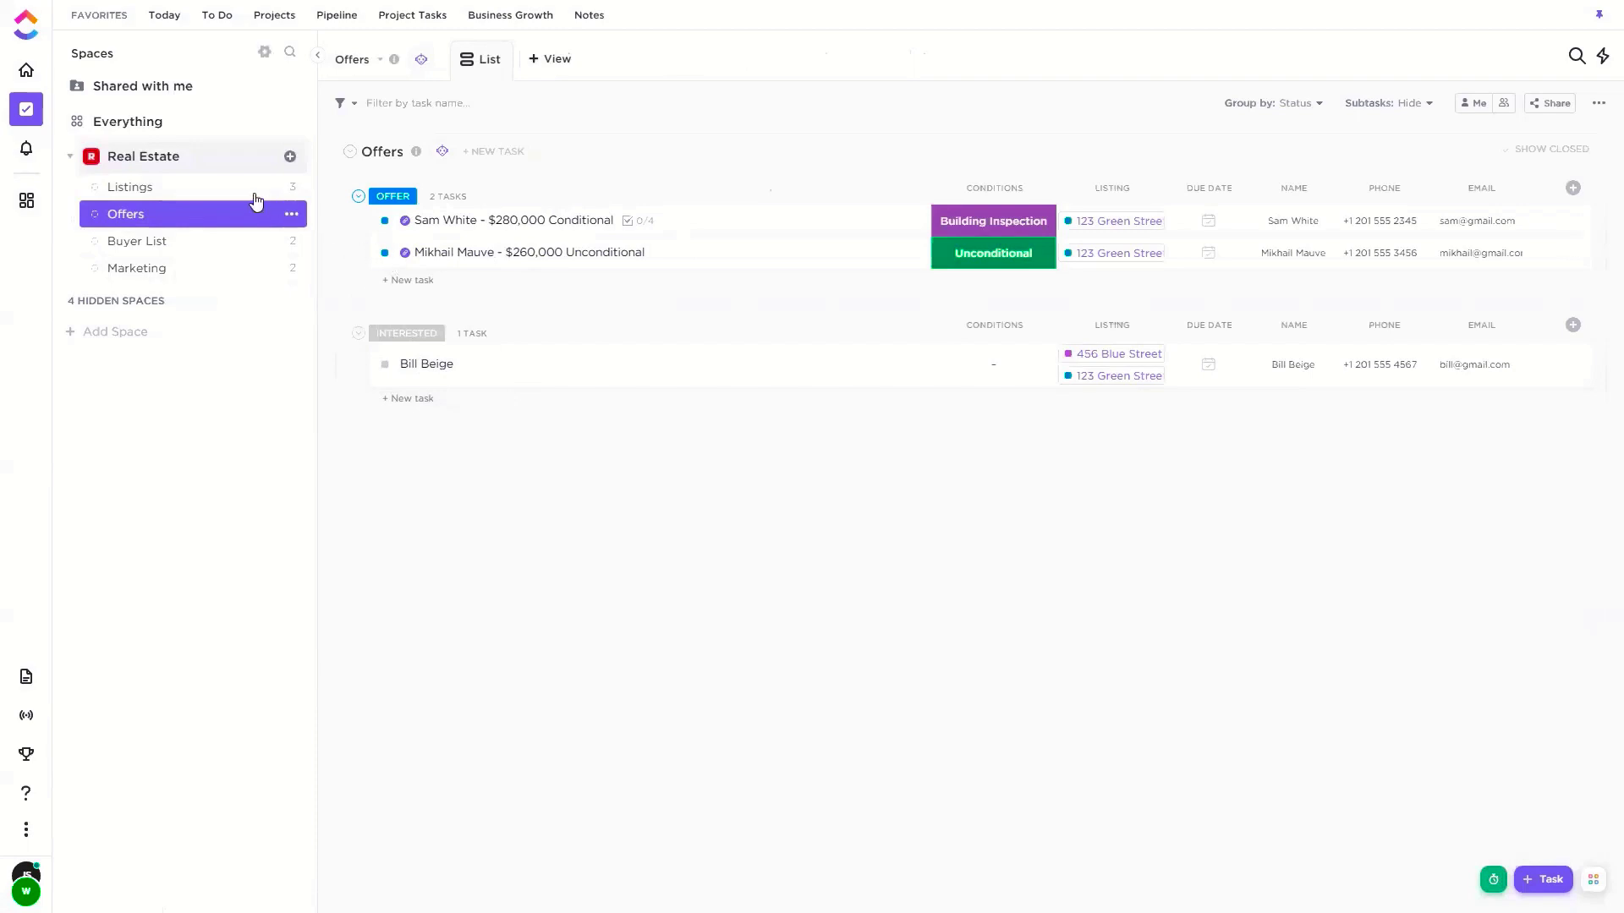
pyautogui.click(145, 244)
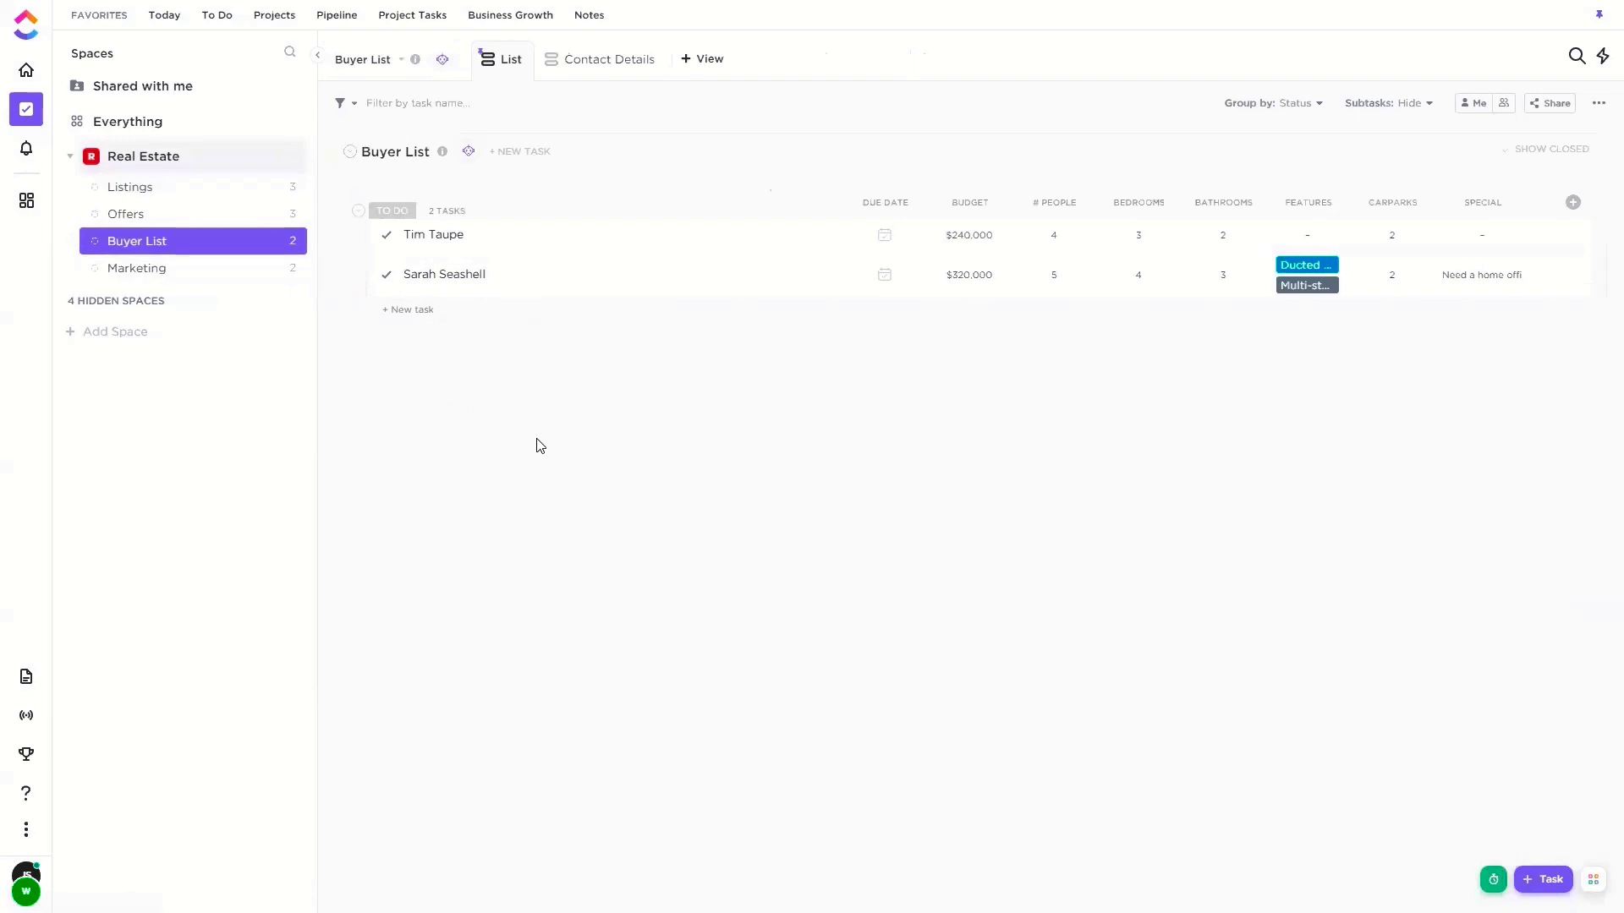
pyautogui.click(179, 272)
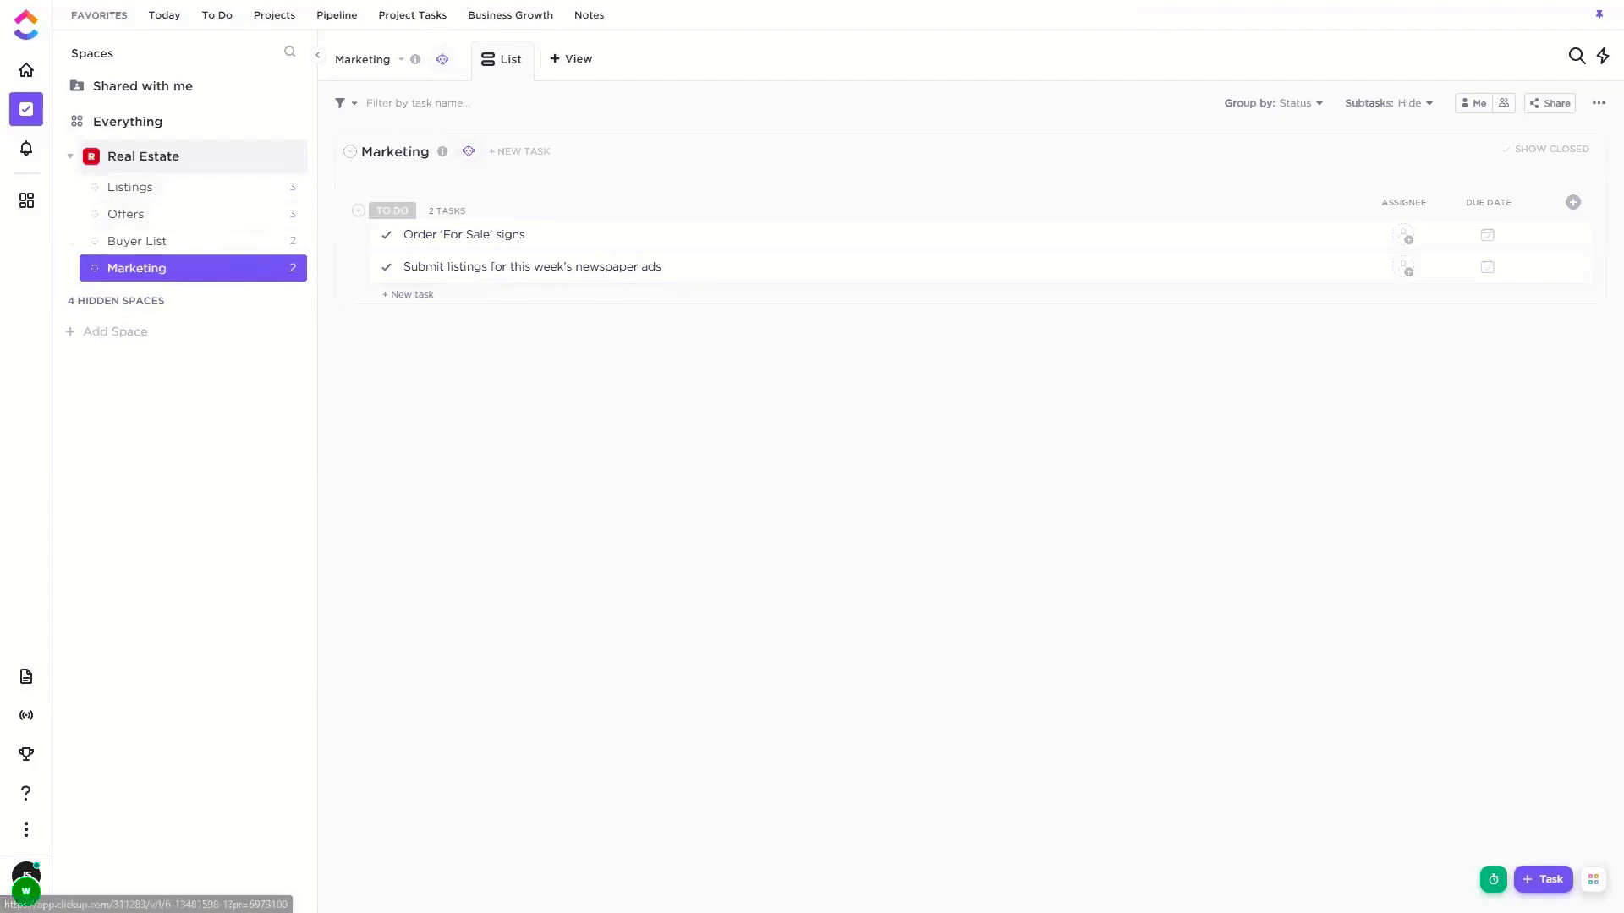
pyautogui.click(140, 189)
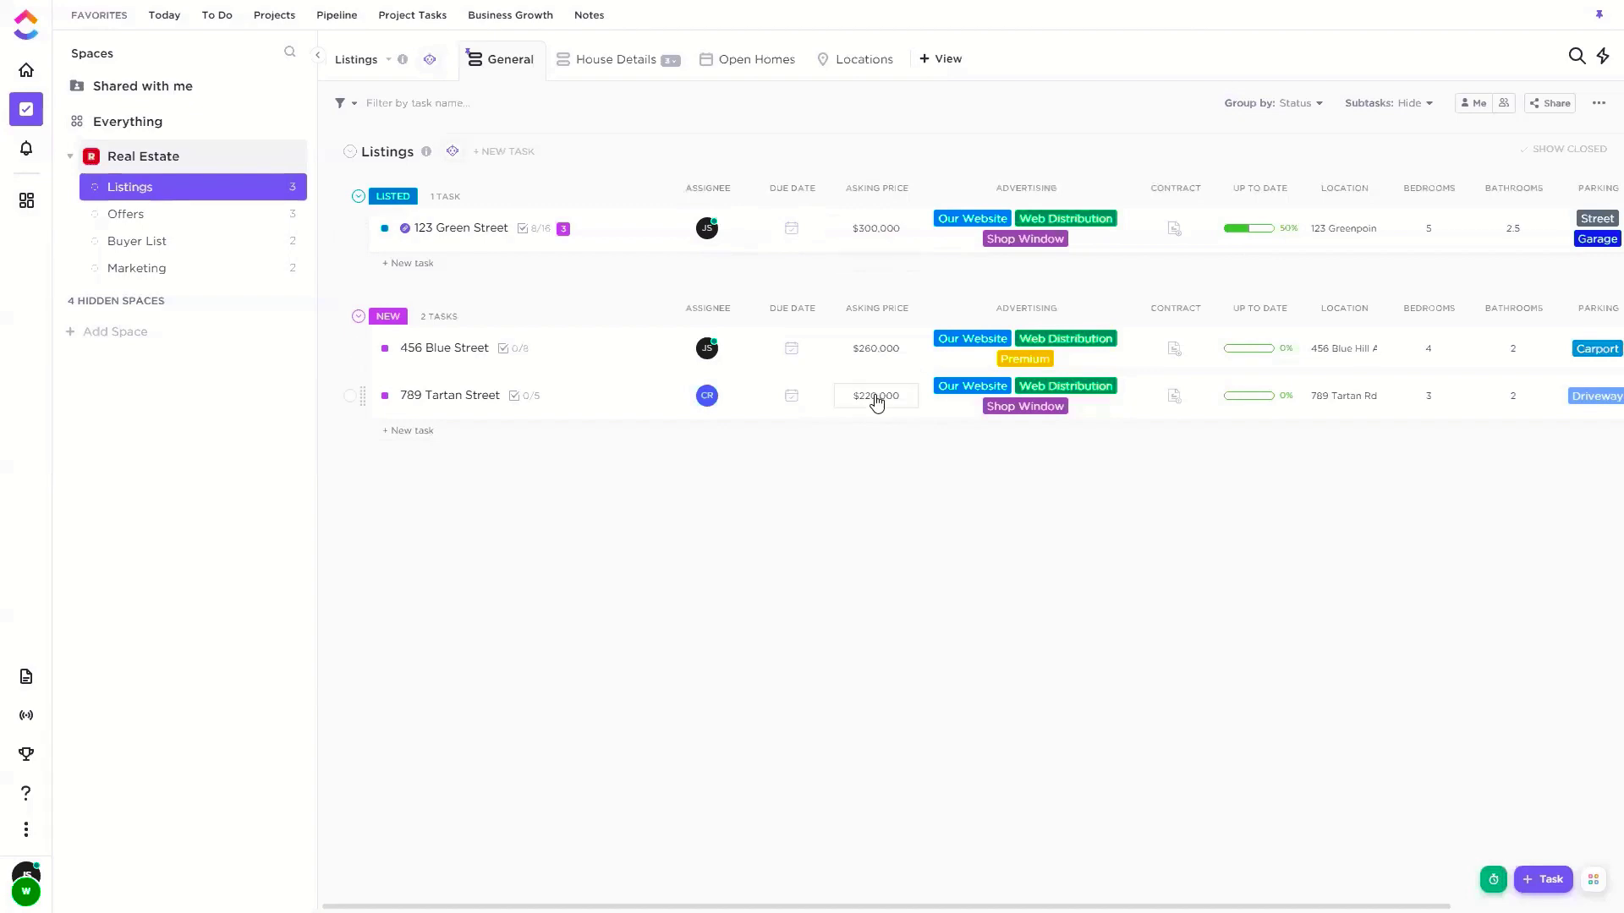
# Show the hidden Owner Full Name, Owner Phone Number, Email and Special columns in the Listings General view
pyautogui.moveTo(1000, 907); pyautogui.dragTo(1211, 880)
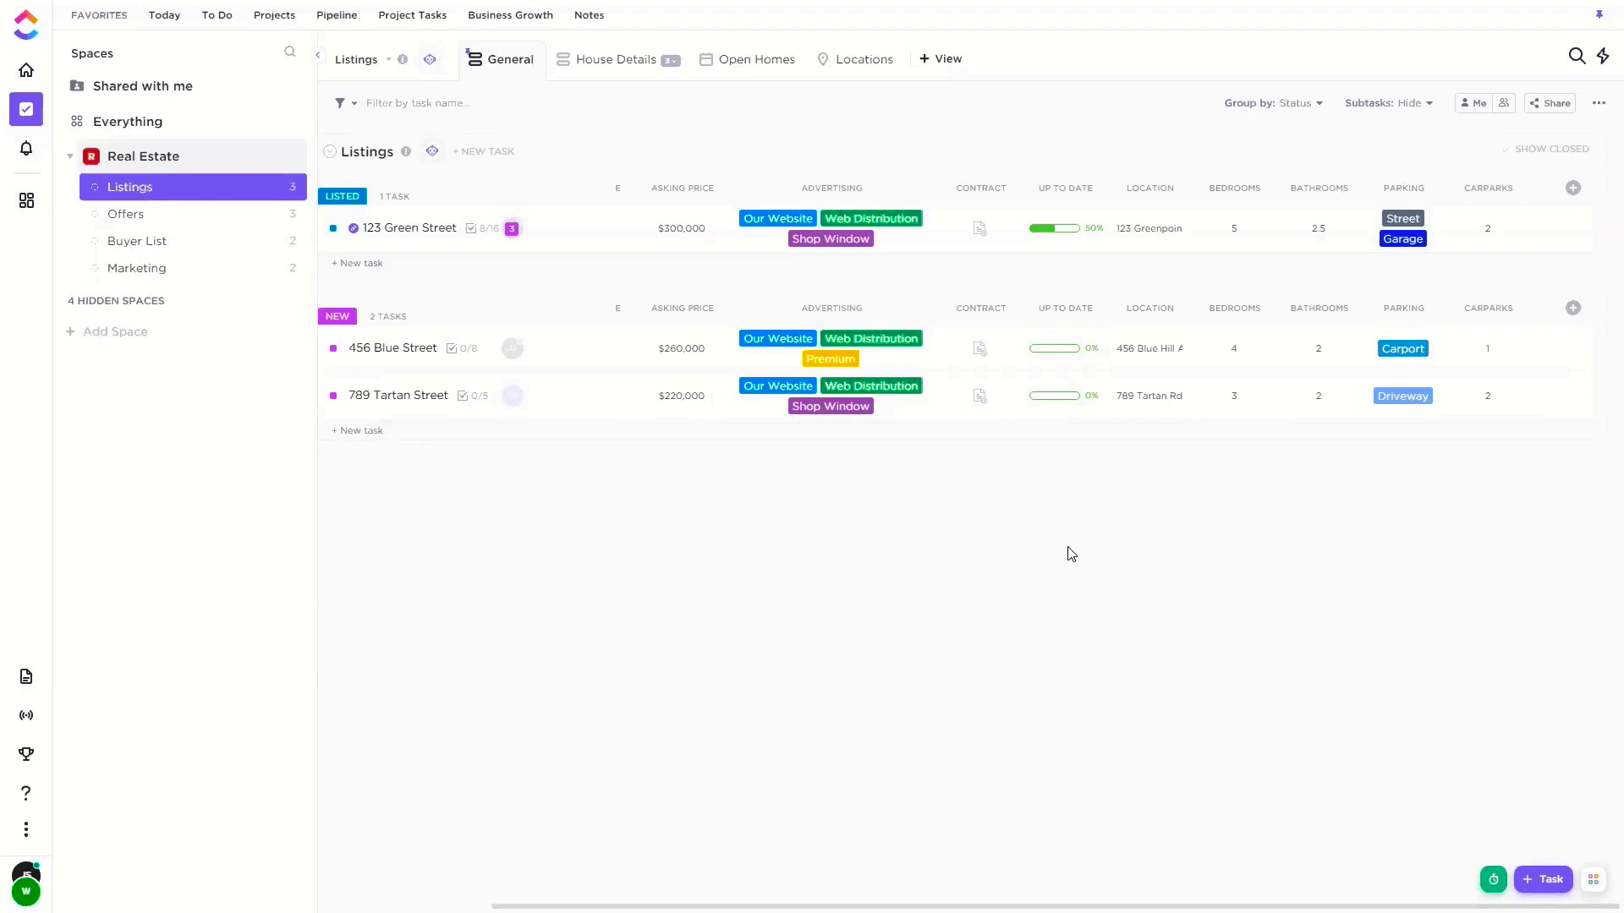
pyautogui.click(1574, 188)
pyautogui.scroll(-3, 1378, 508)
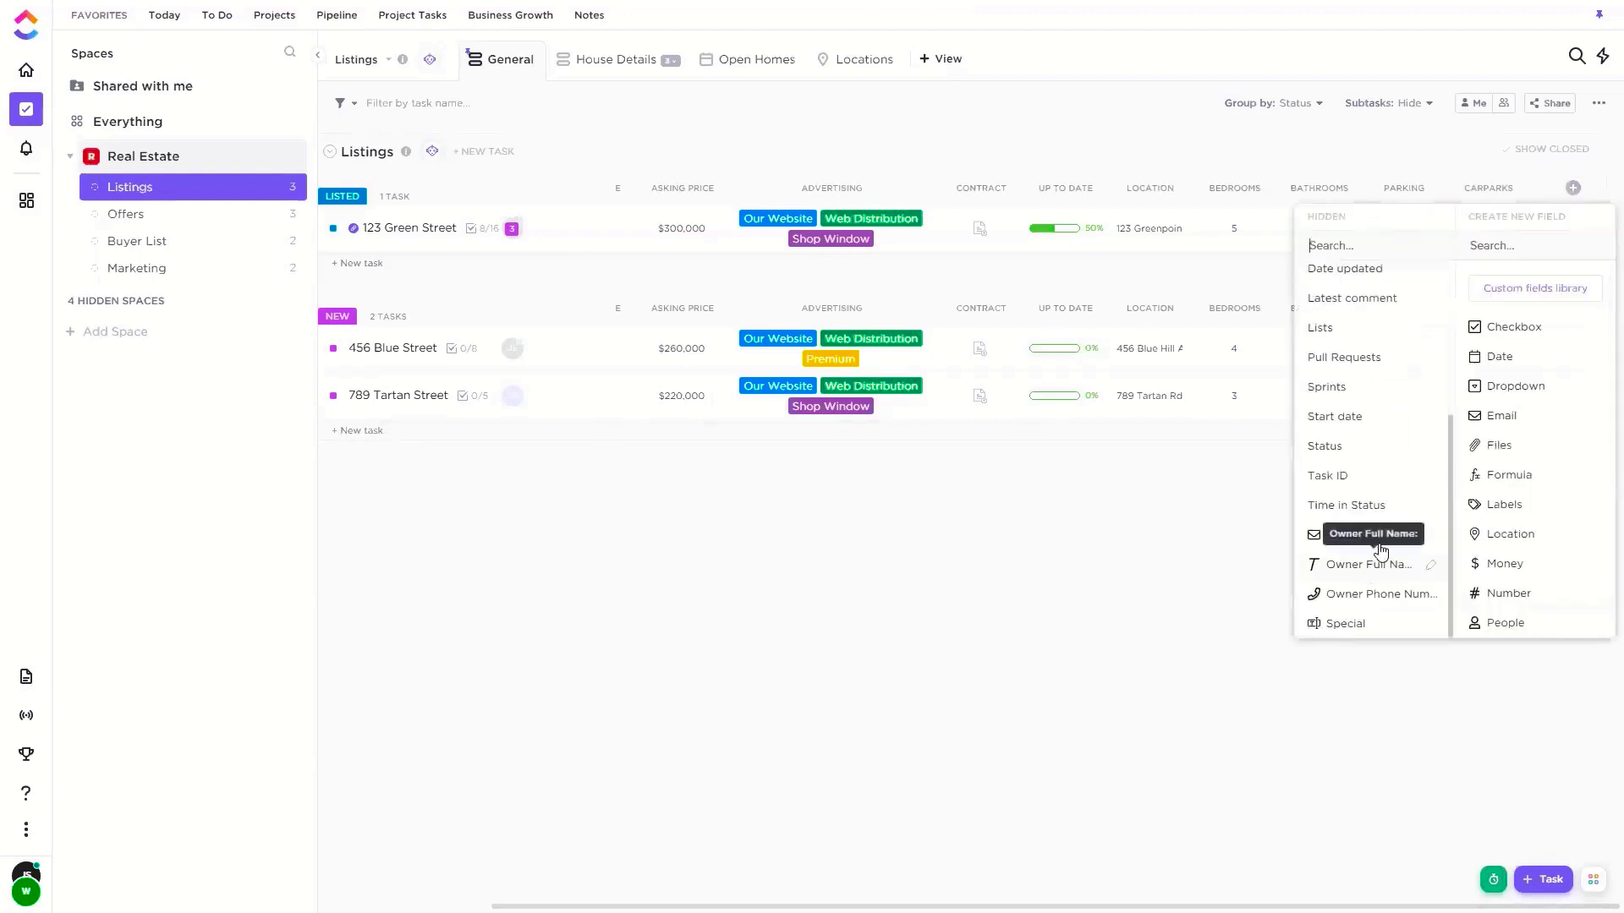
pyautogui.click(1377, 575)
pyautogui.click(1380, 543)
pyautogui.click(1382, 542)
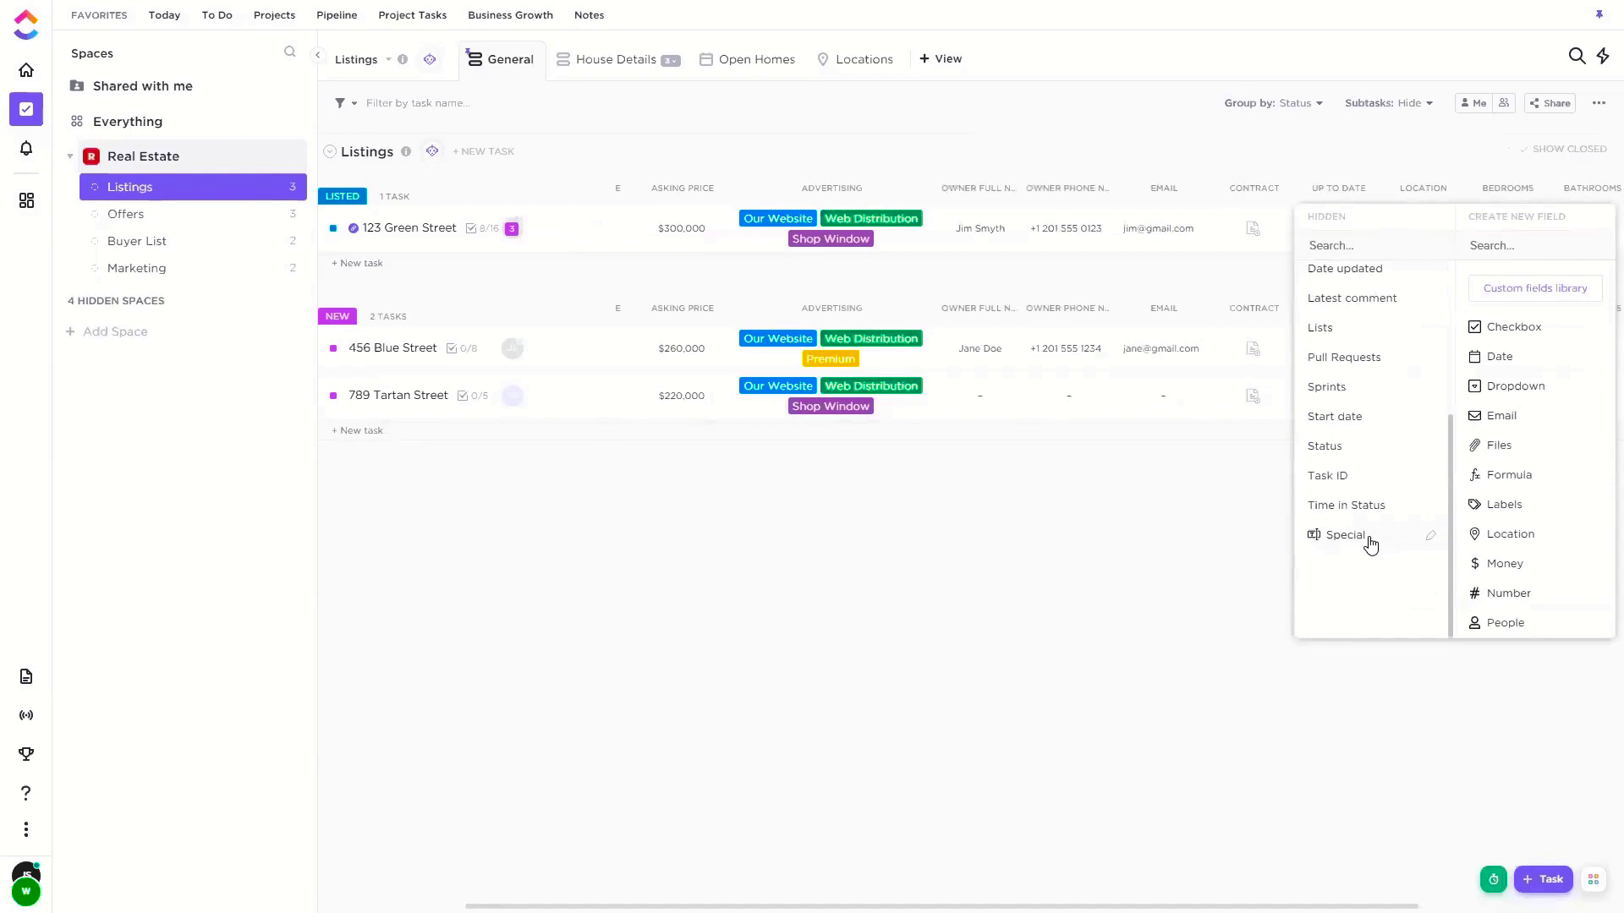
pyautogui.click(1372, 546)
pyautogui.click(1164, 789)
pyautogui.hscroll(5, 1475, 839)
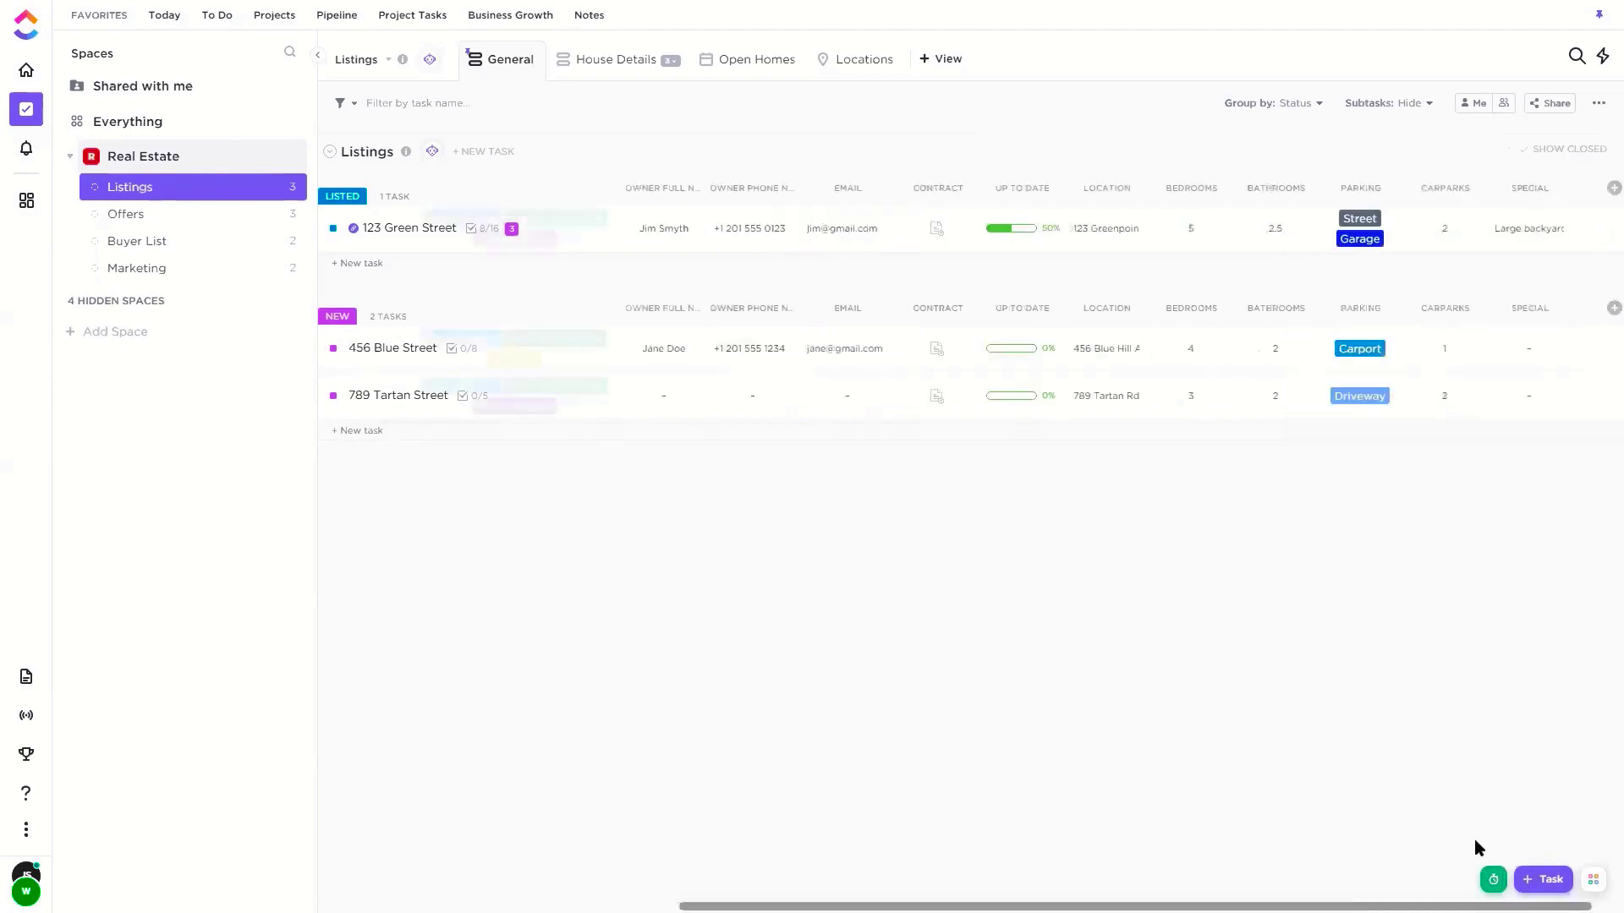
pyautogui.moveTo(1496, 188); pyautogui.dragTo(1443, 199)
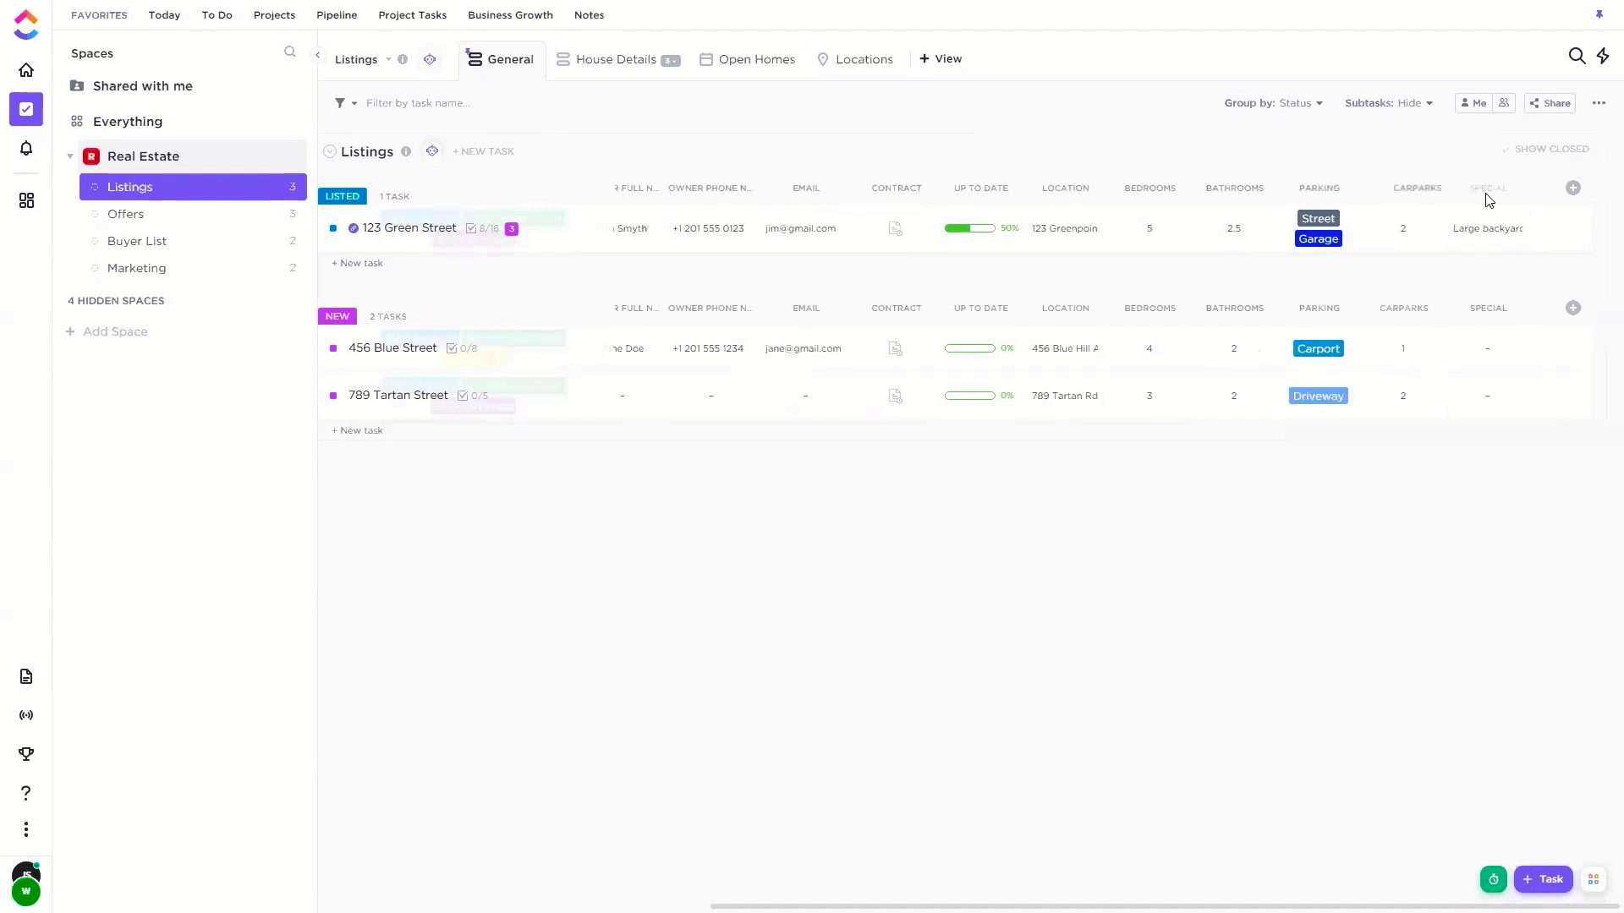
# Hide the Owner Full Name, Owner Phone Number and Email columns in the Listings General view
pyautogui.hscroll(-3, 930, 279)
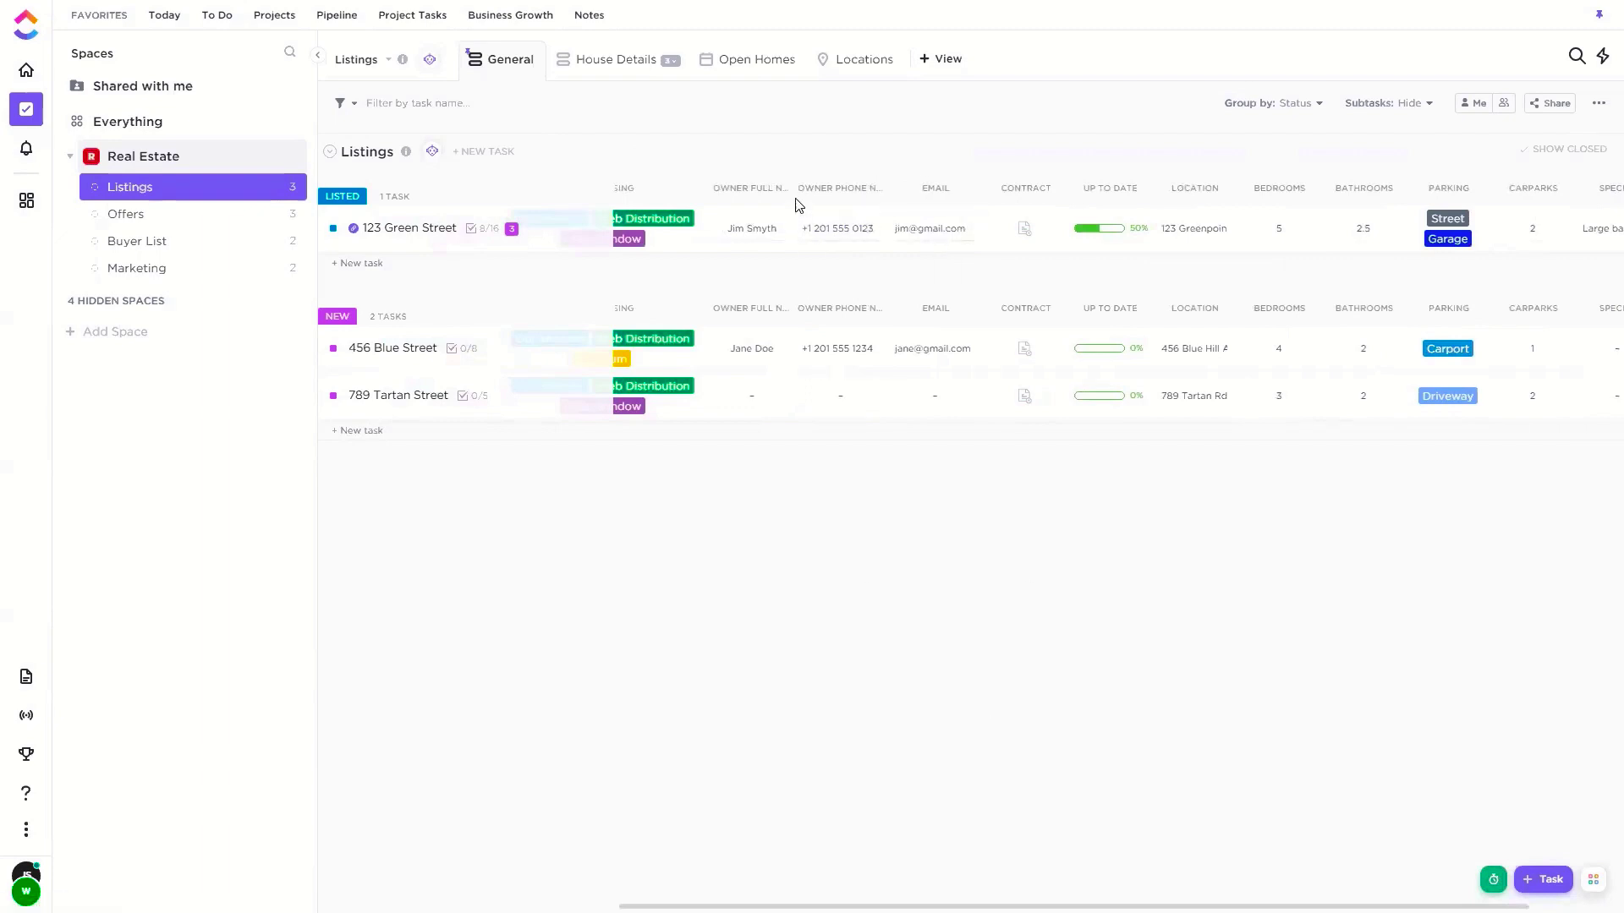
pyautogui.click(749, 192)
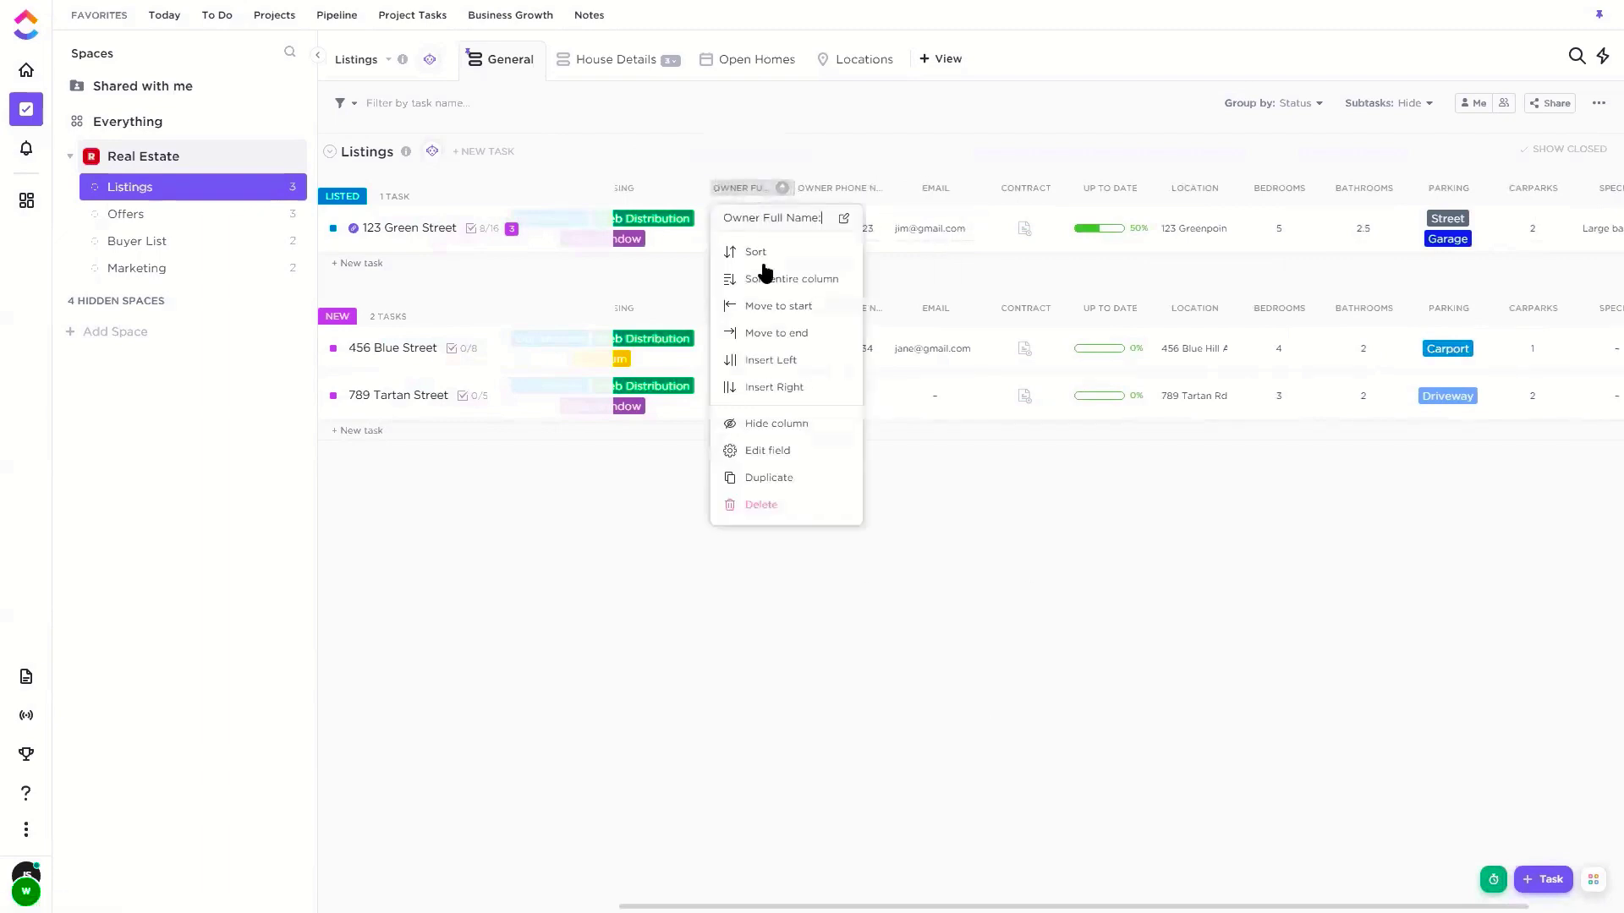
pyautogui.click(776, 426)
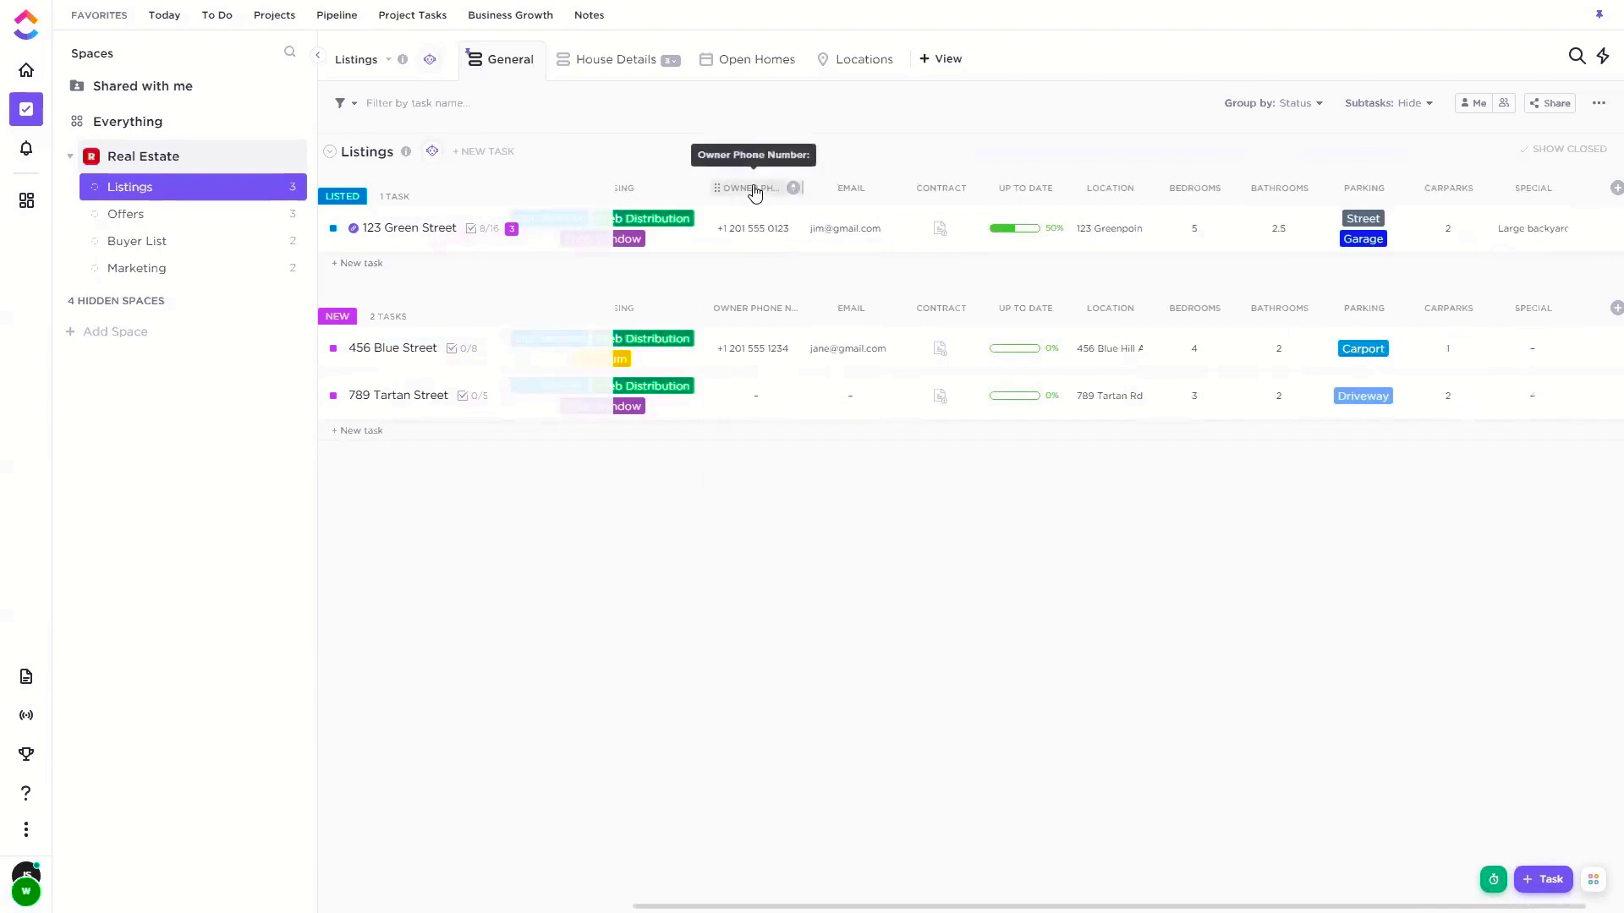
pyautogui.click(753, 188)
pyautogui.click(764, 426)
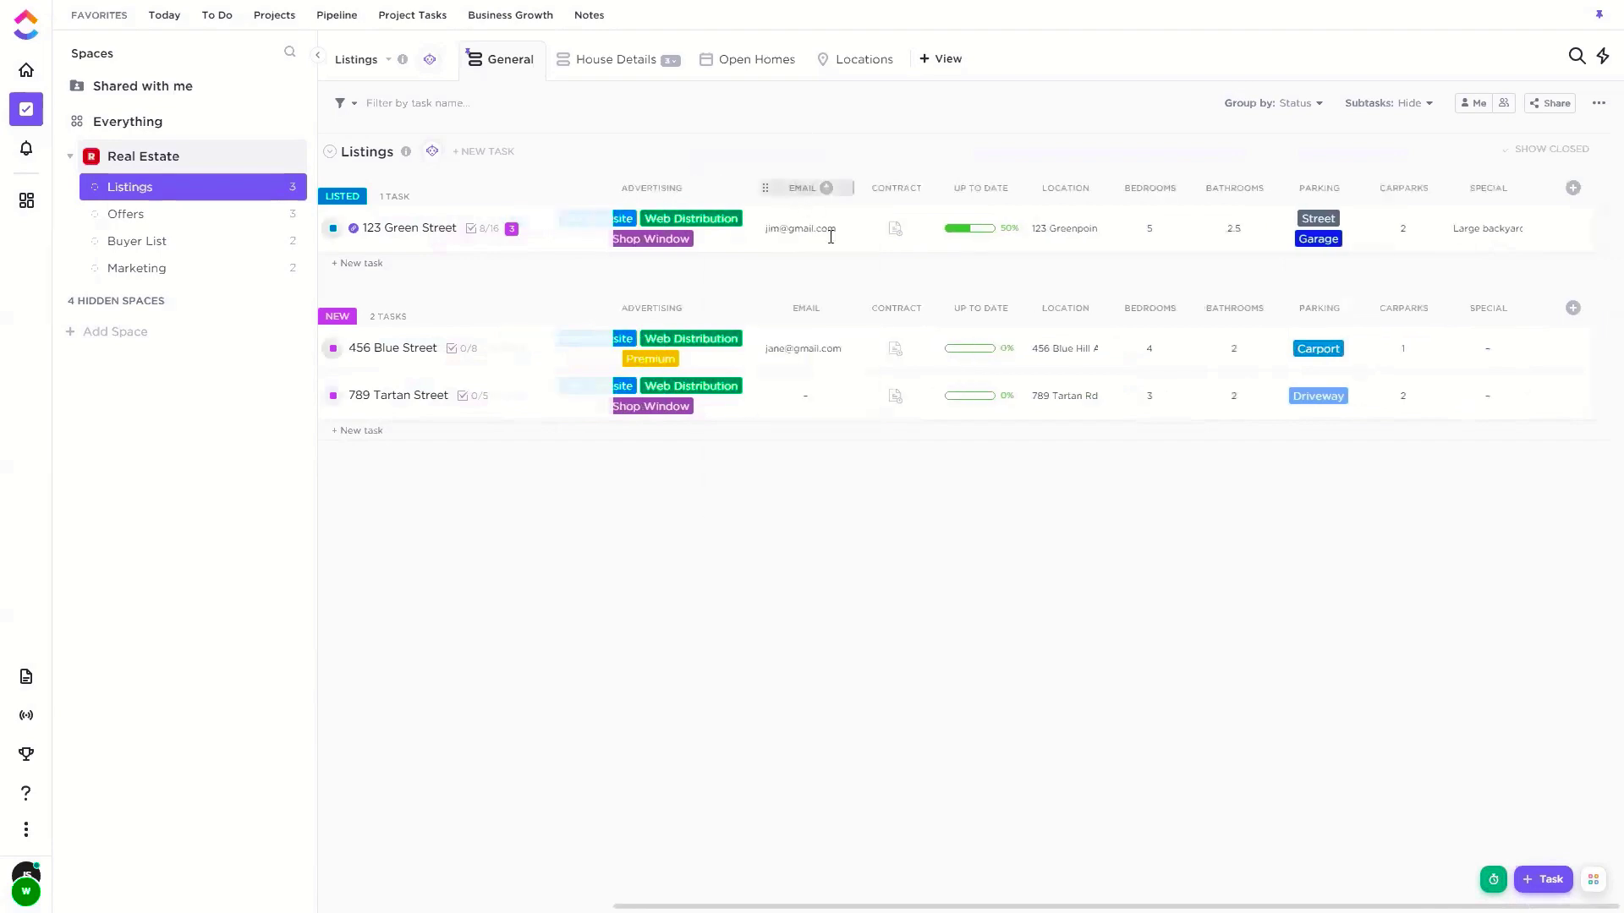
pyautogui.click(795, 188)
pyautogui.click(817, 423)
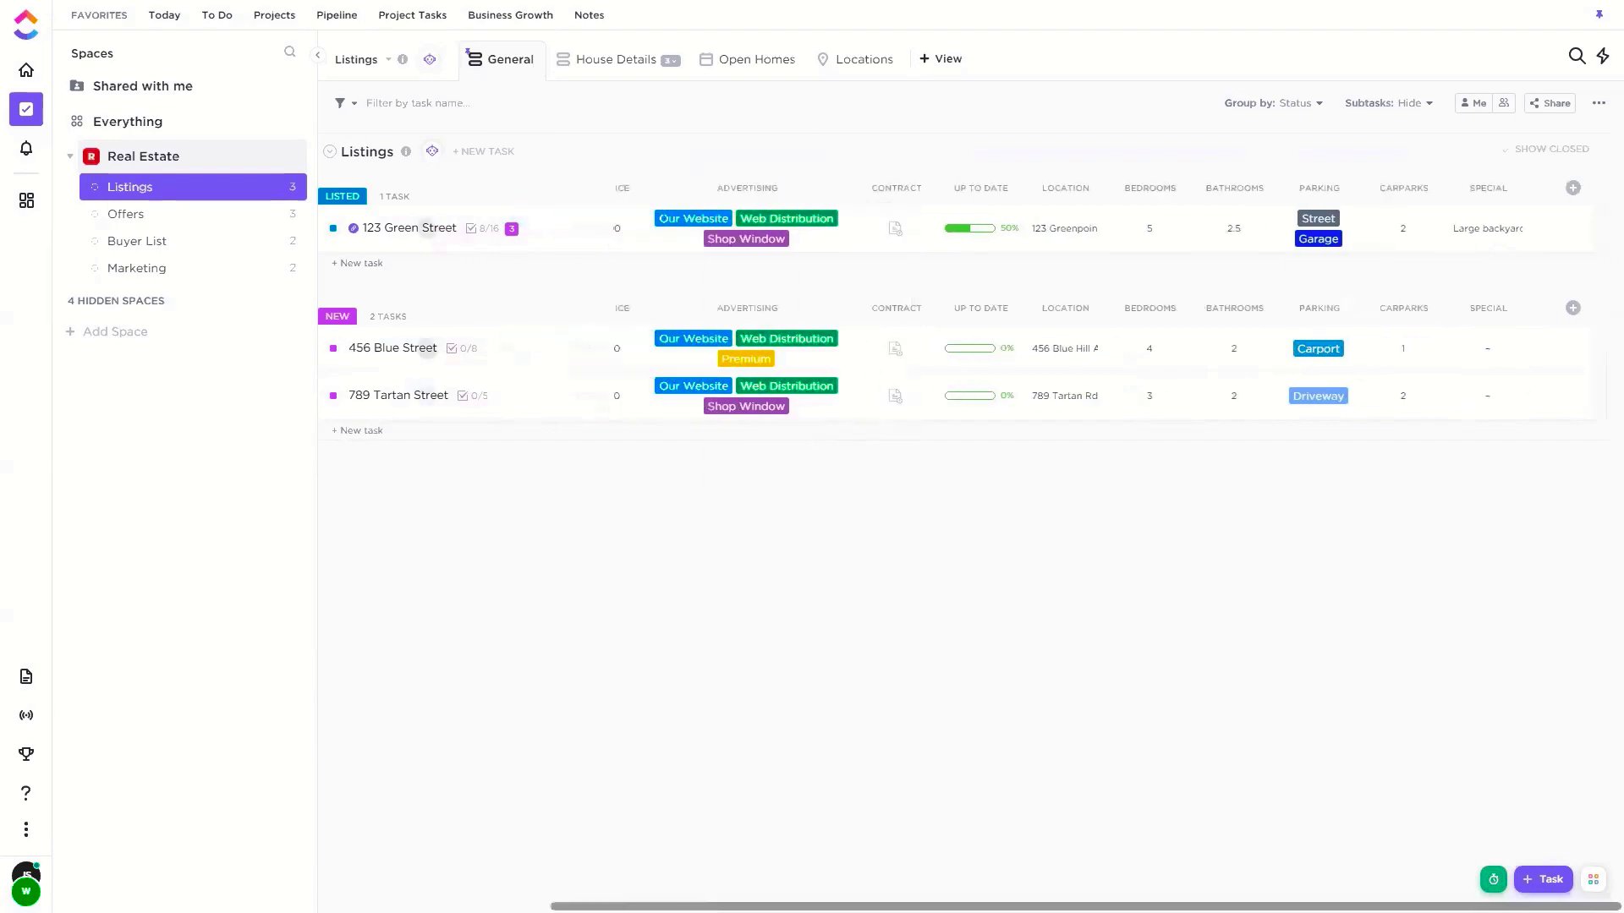
# Check the file attachment options in the Contract column for the property with Listed status
pyautogui.hscroll(-4, 1033, 880)
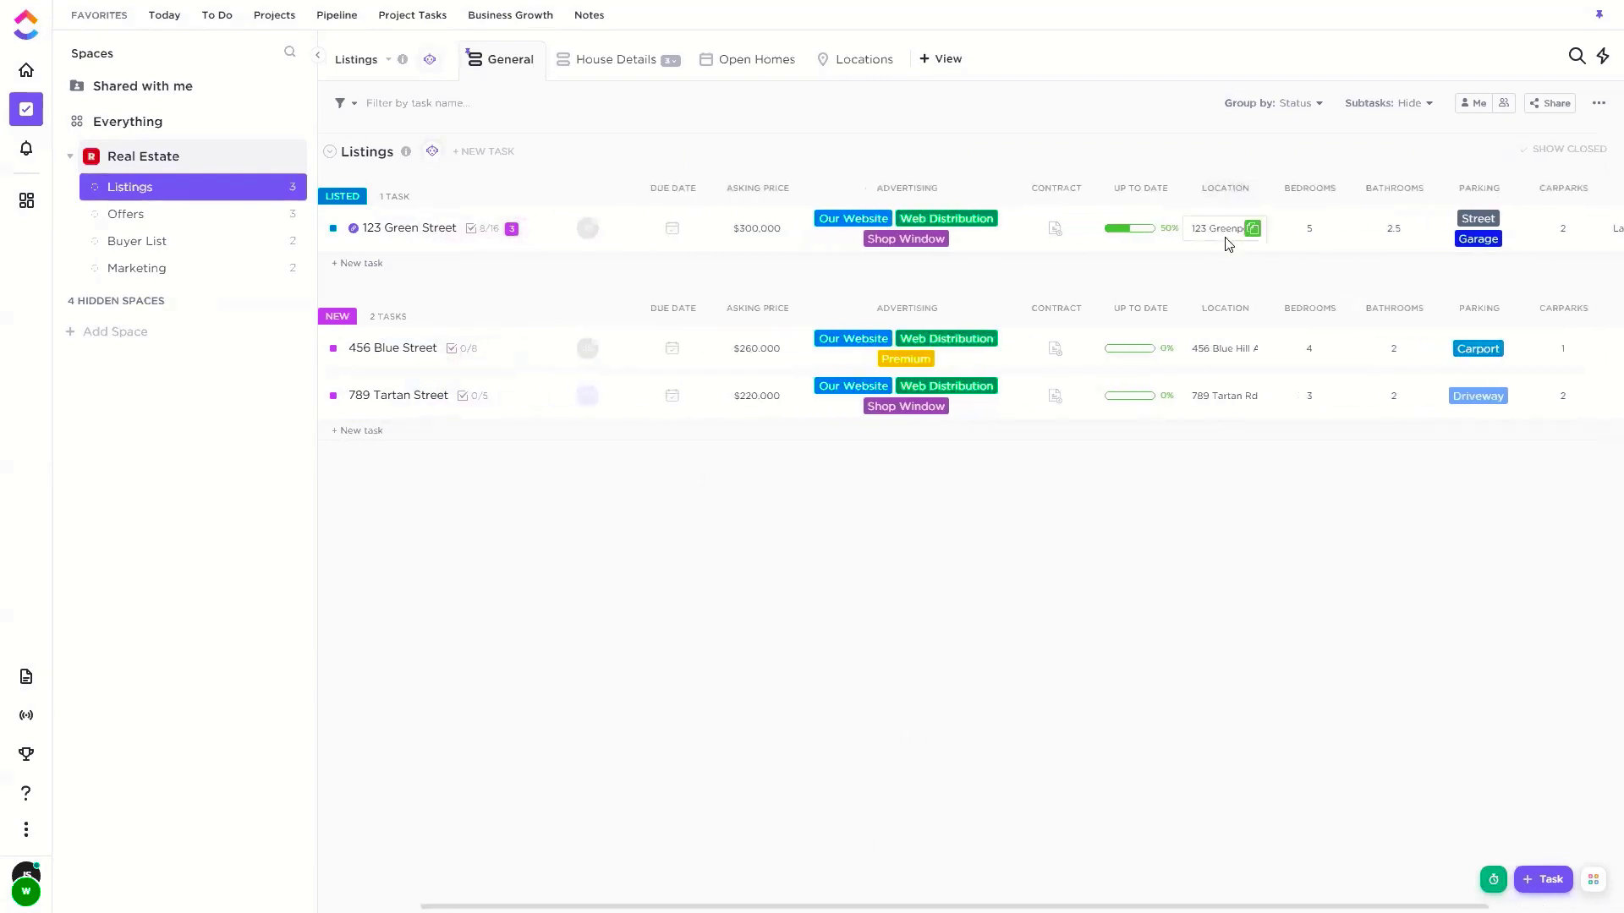
pyautogui.click(1055, 229)
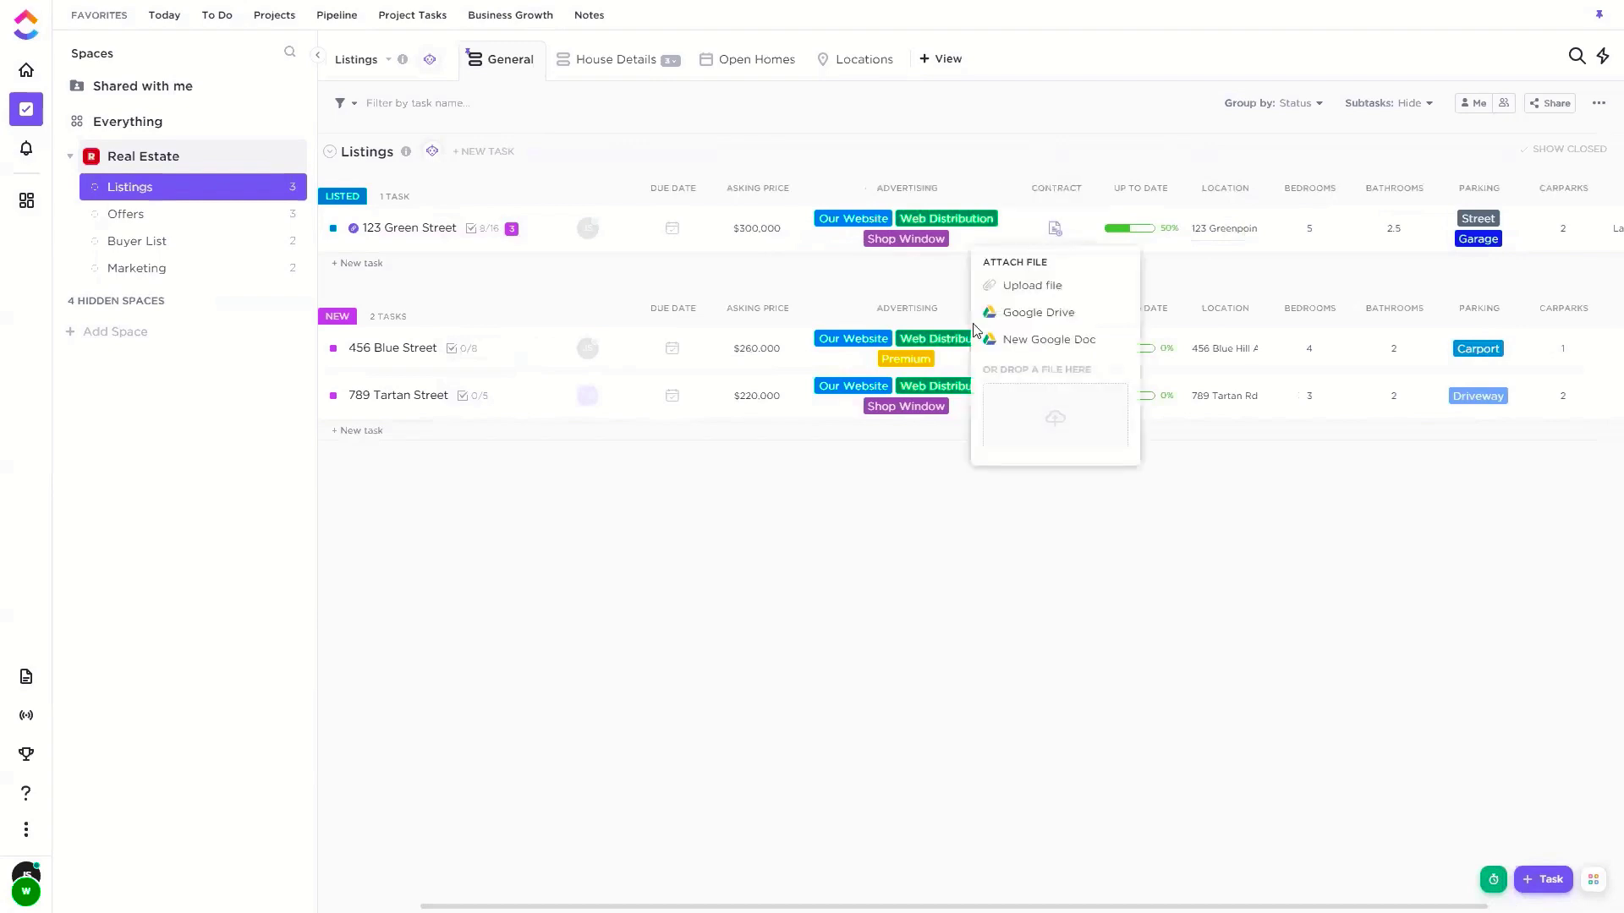
pyautogui.click(495, 203)
# Open the task with Listed status, review its custom fields and its advertising and closing checklists, and close it
pyautogui.click(403, 228)
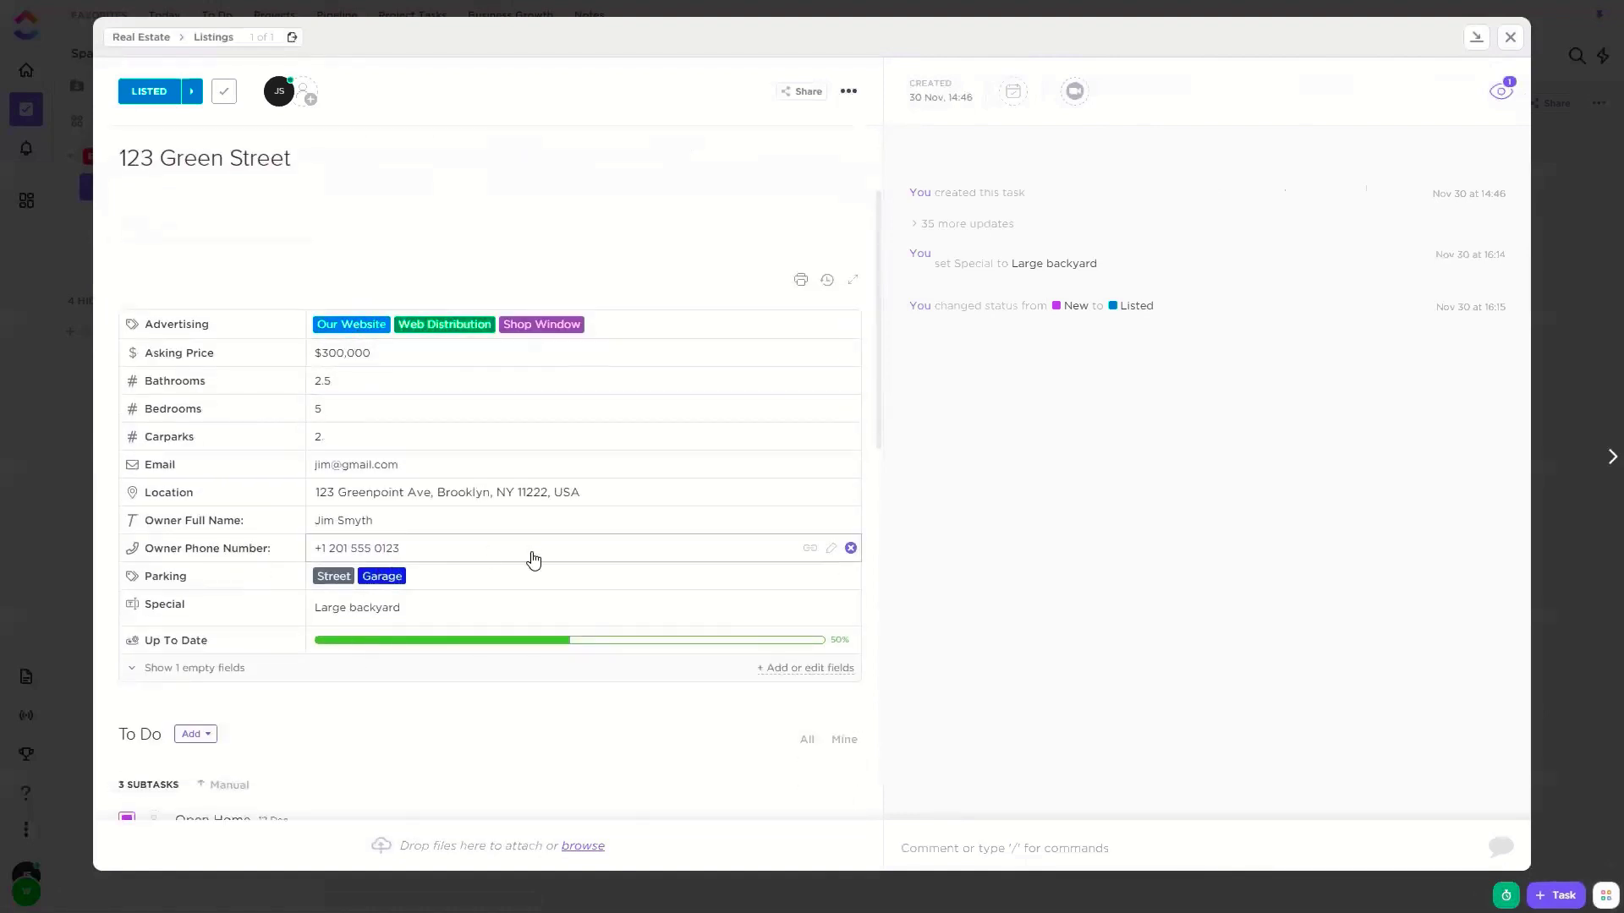
pyautogui.scroll(-12, 533, 558)
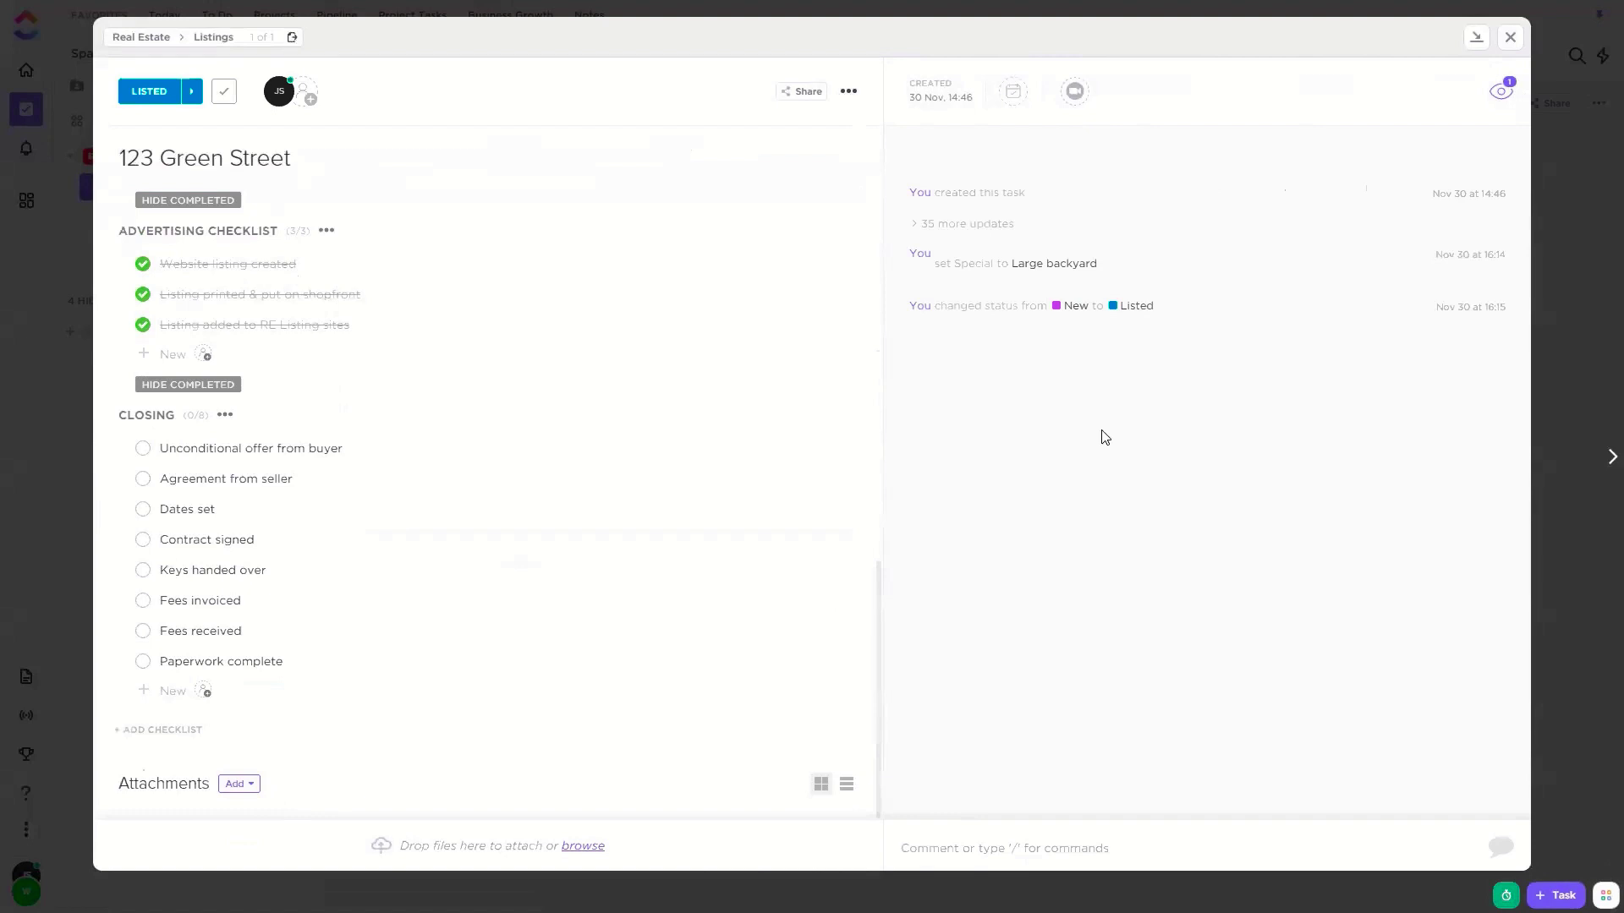
pyautogui.tripleClick(1493, 38)
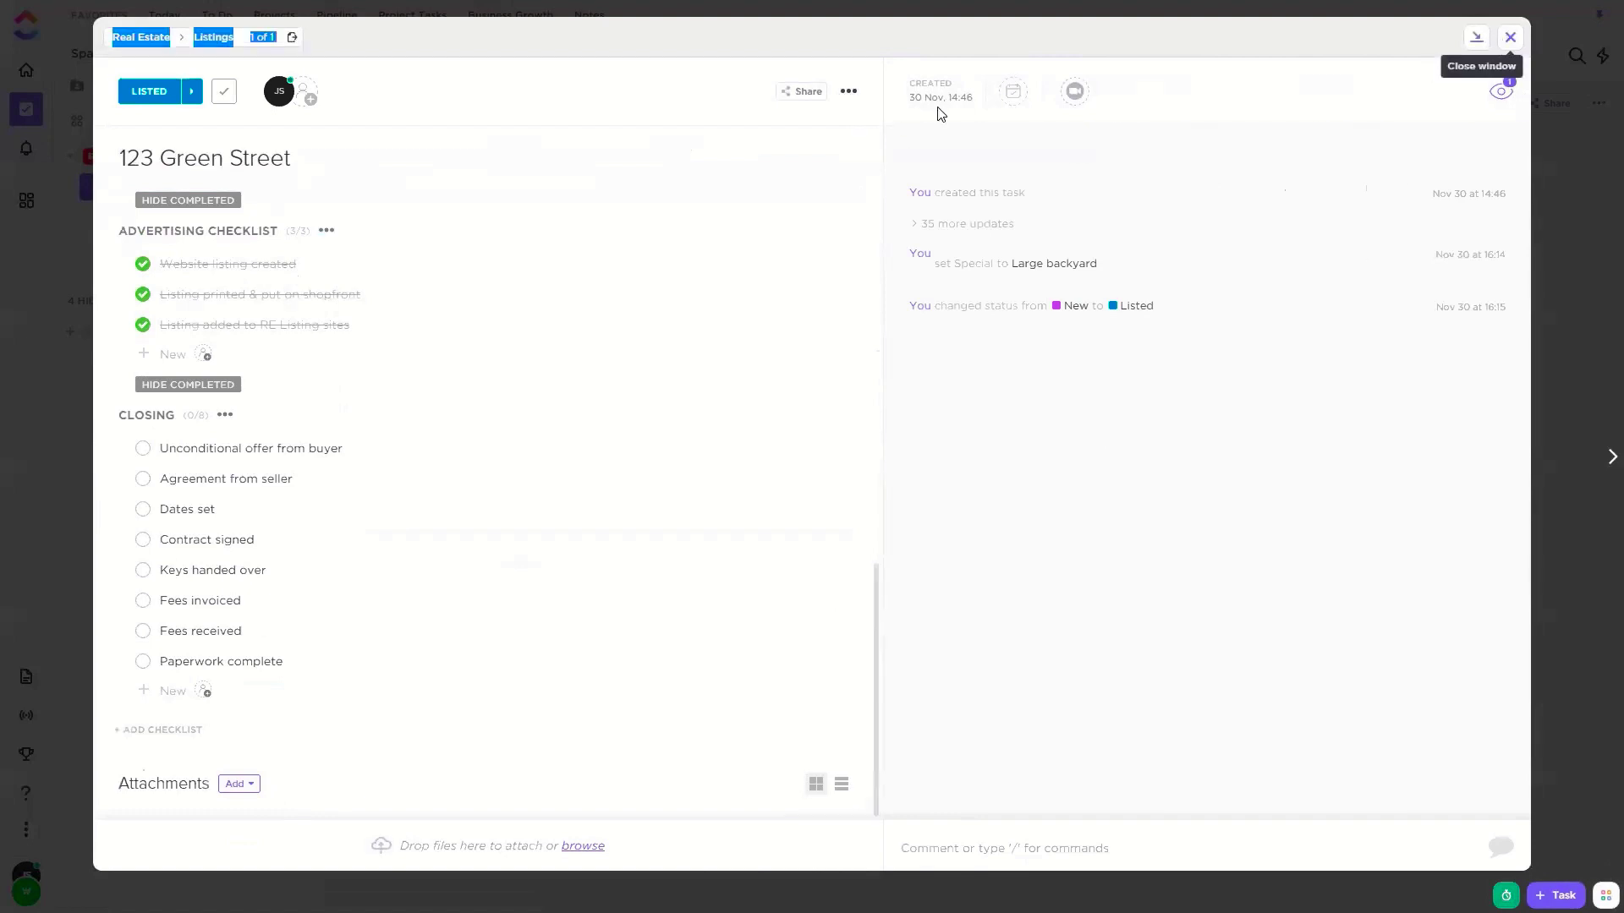
pyautogui.click(1509, 36)
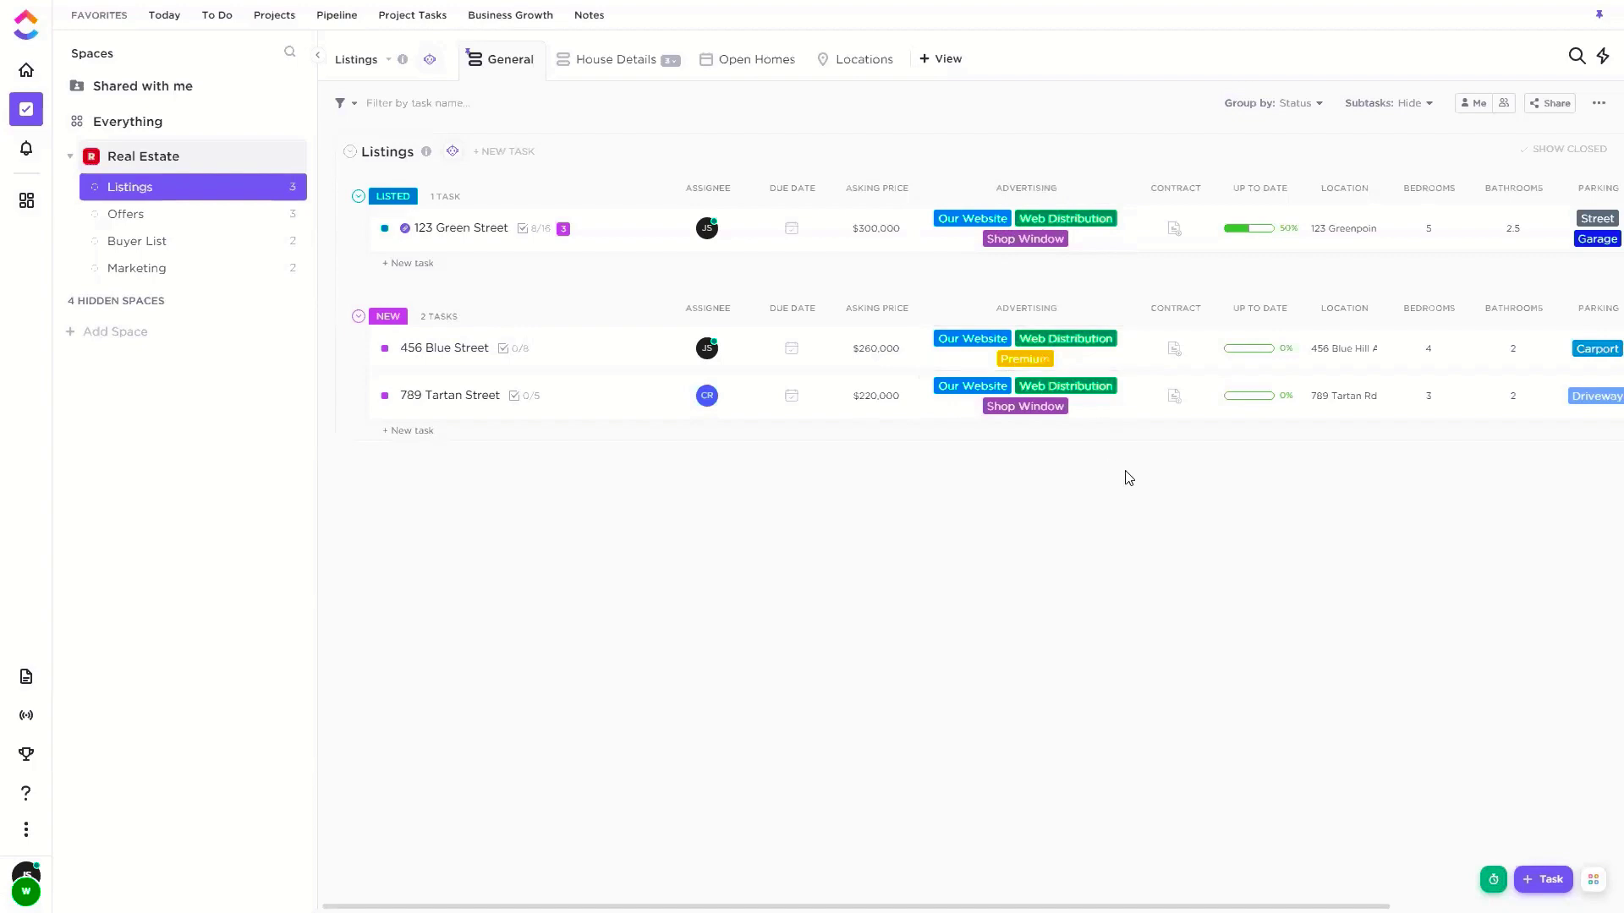
# Expand the Open Home subtasks of the Listed property and check which other list views are grouped with House Details
pyautogui.moveTo(1258, 230)
pyautogui.click(563, 229)
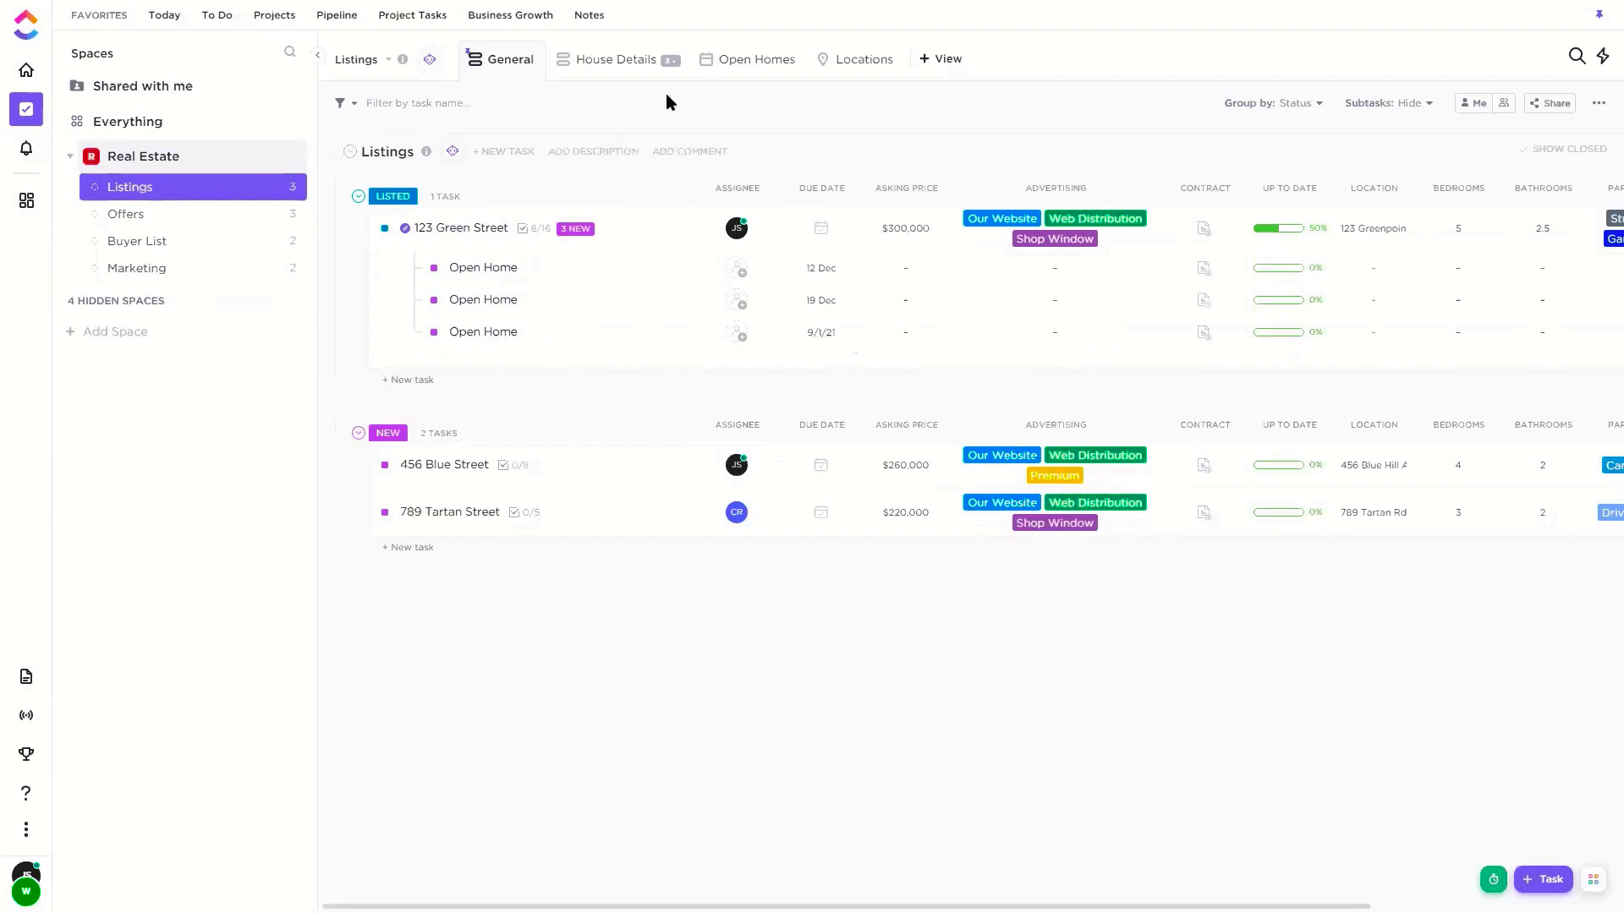
pyautogui.click(669, 62)
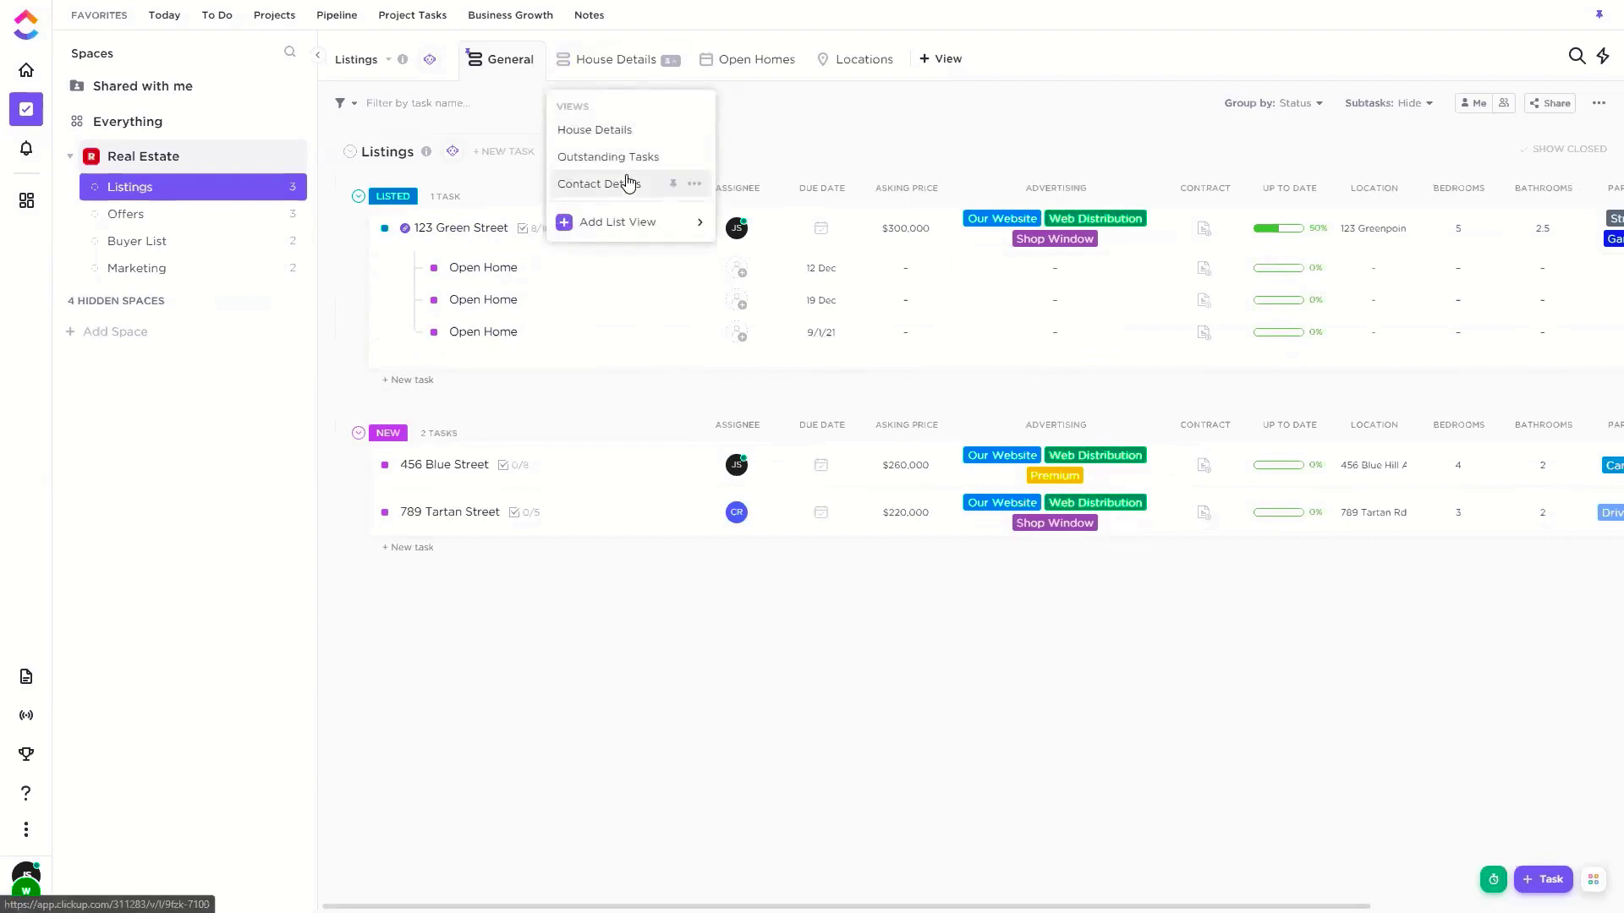
# Turn on Parent name for the task cards in the Open Homes calendar view and save the view's layout
pyautogui.click(736, 65)
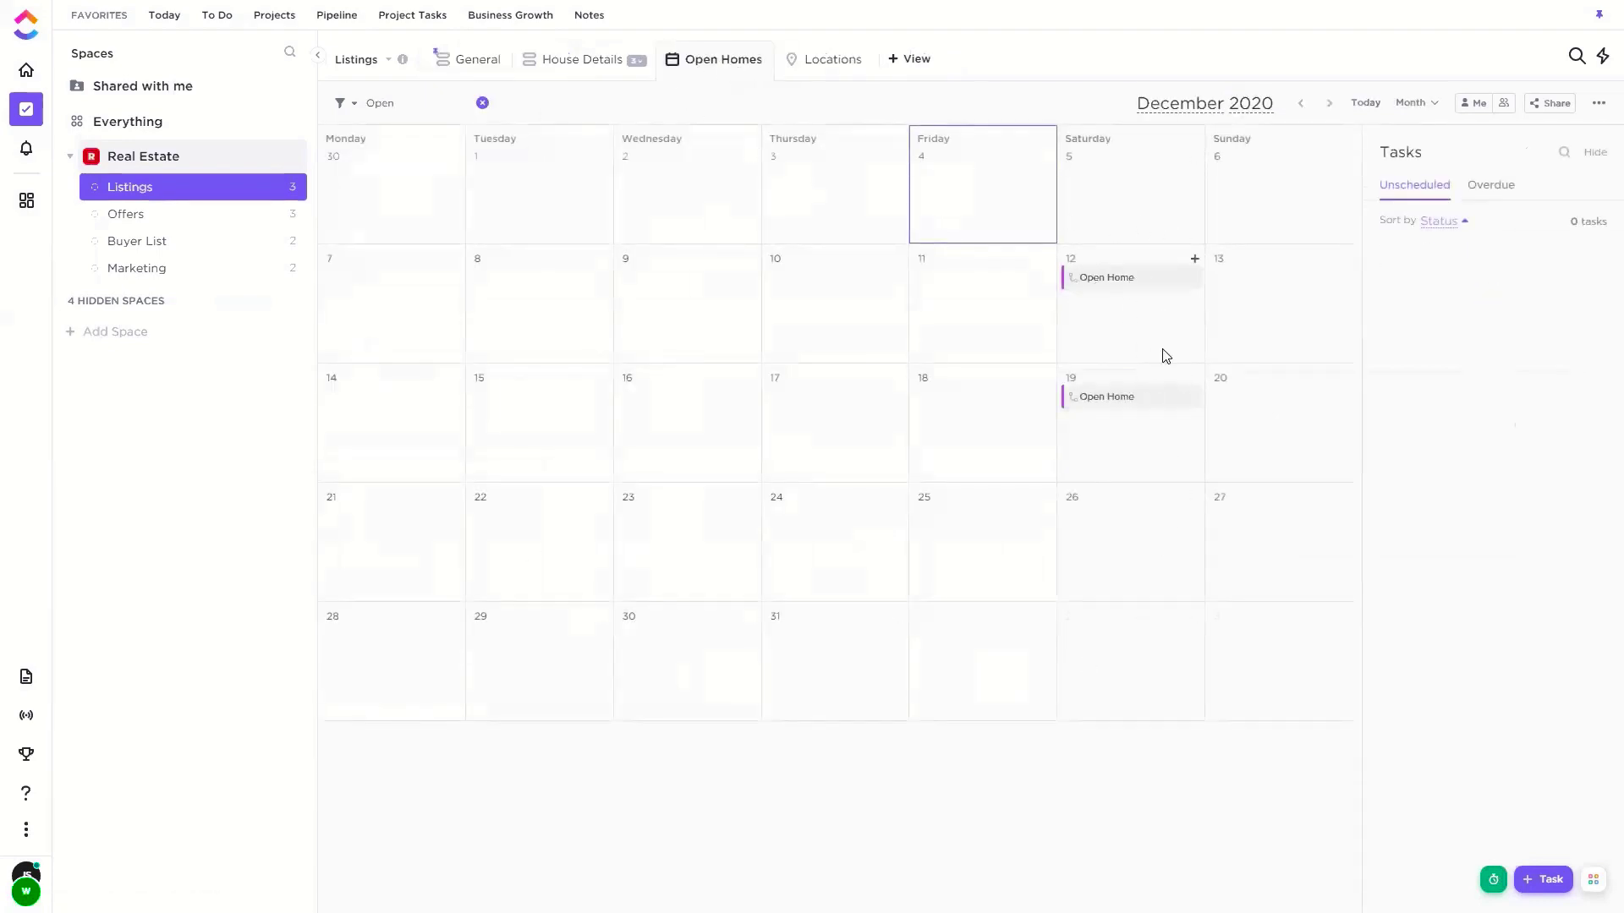
pyautogui.click(1598, 104)
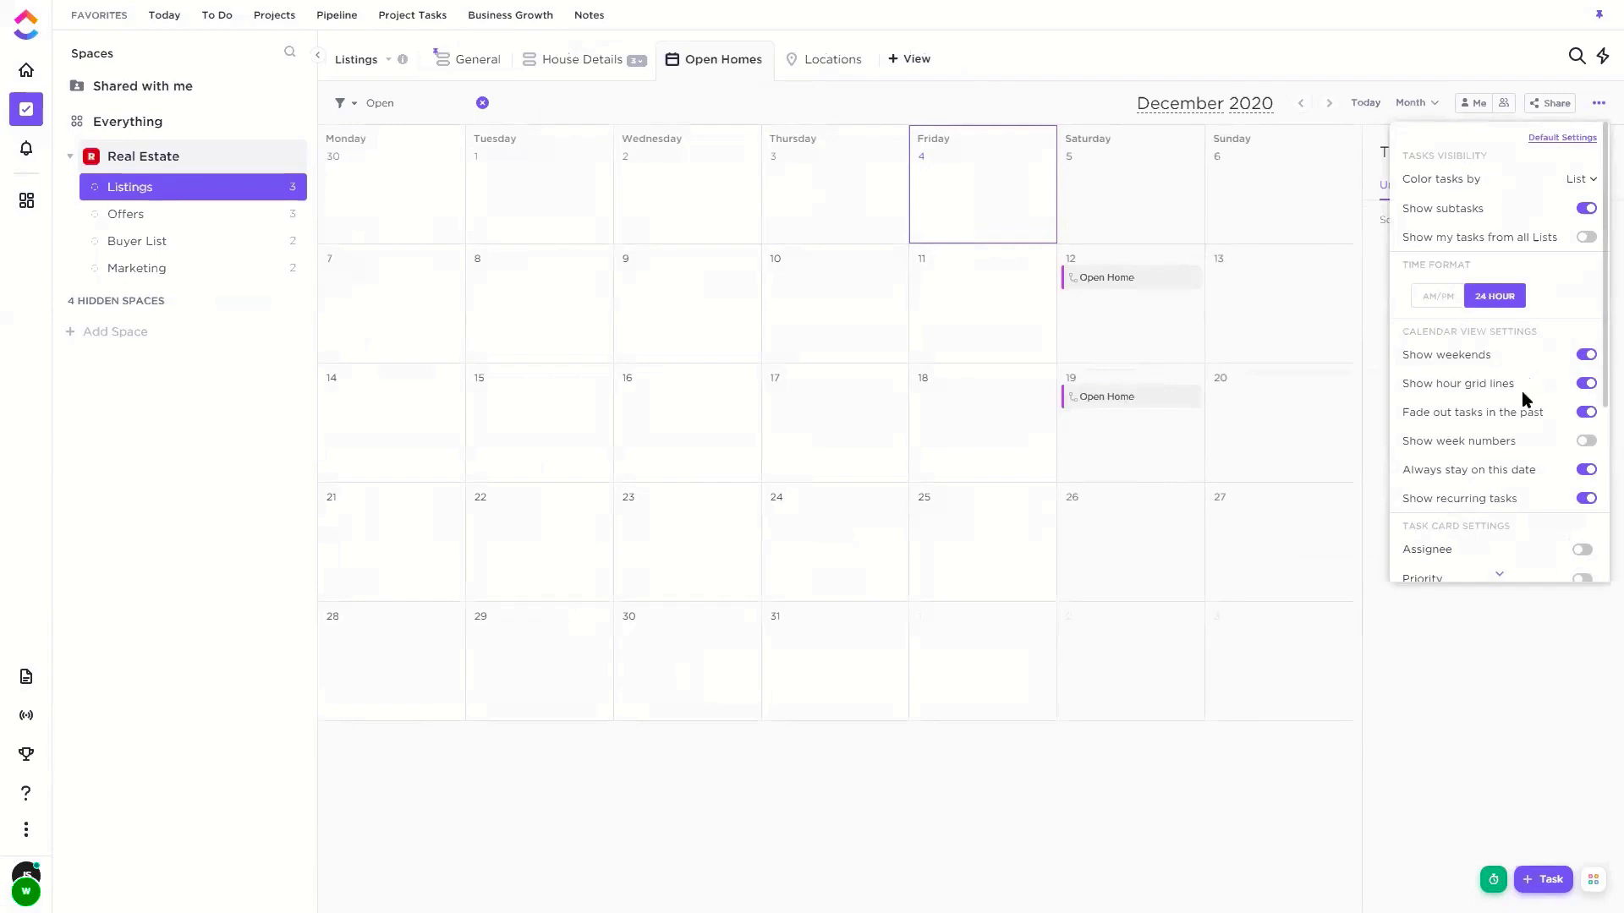
pyautogui.scroll(-3, 1527, 400)
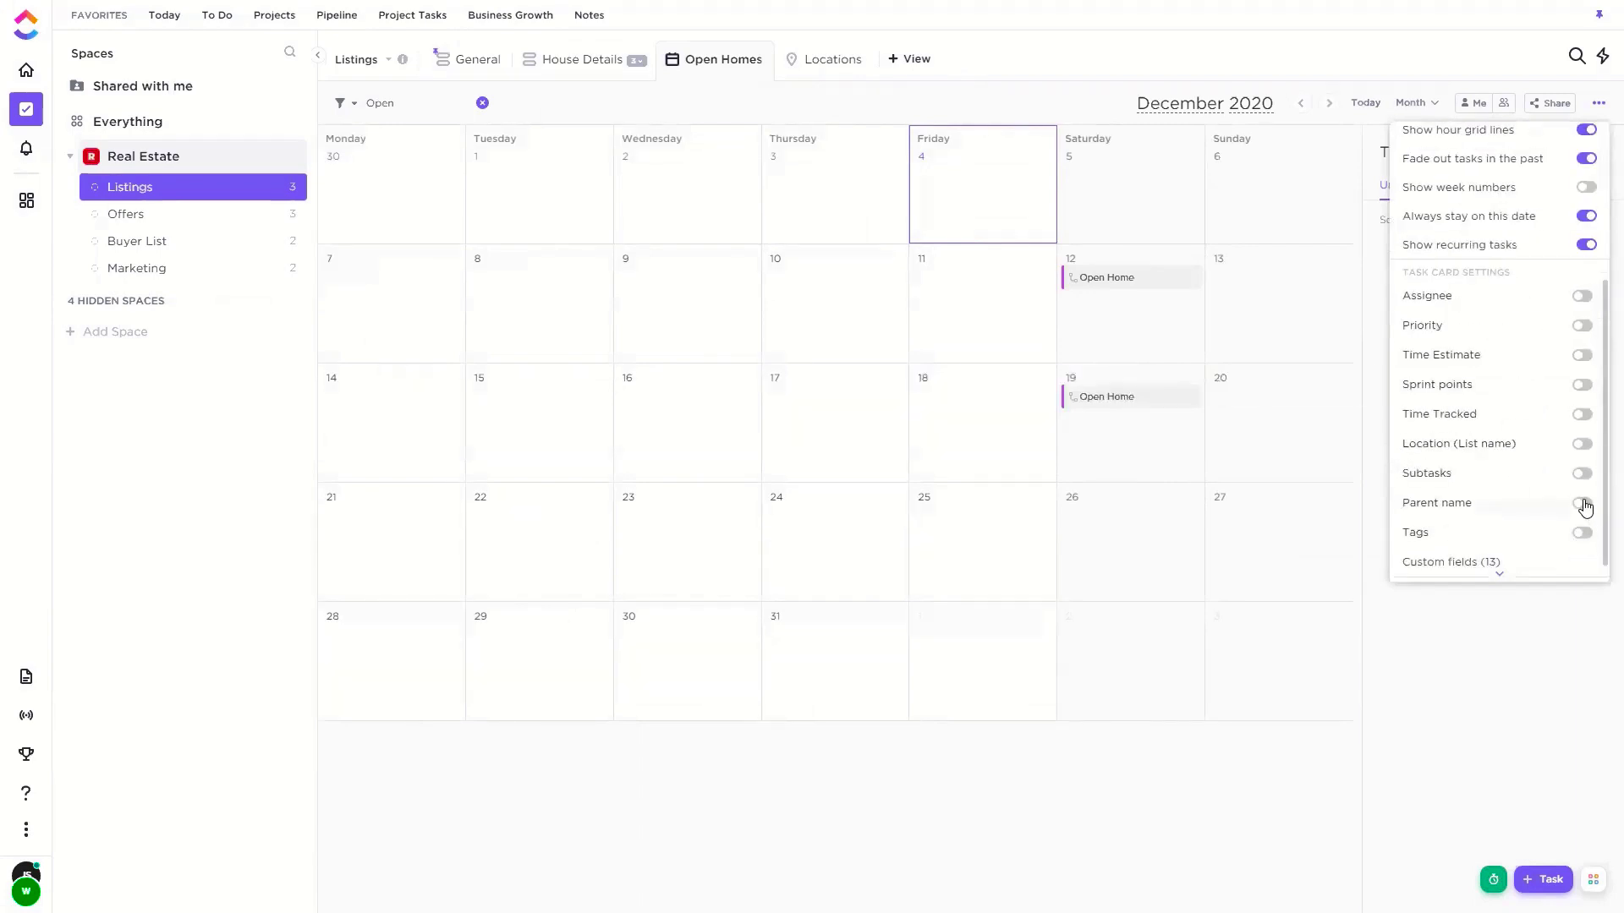
pyautogui.click(1582, 504)
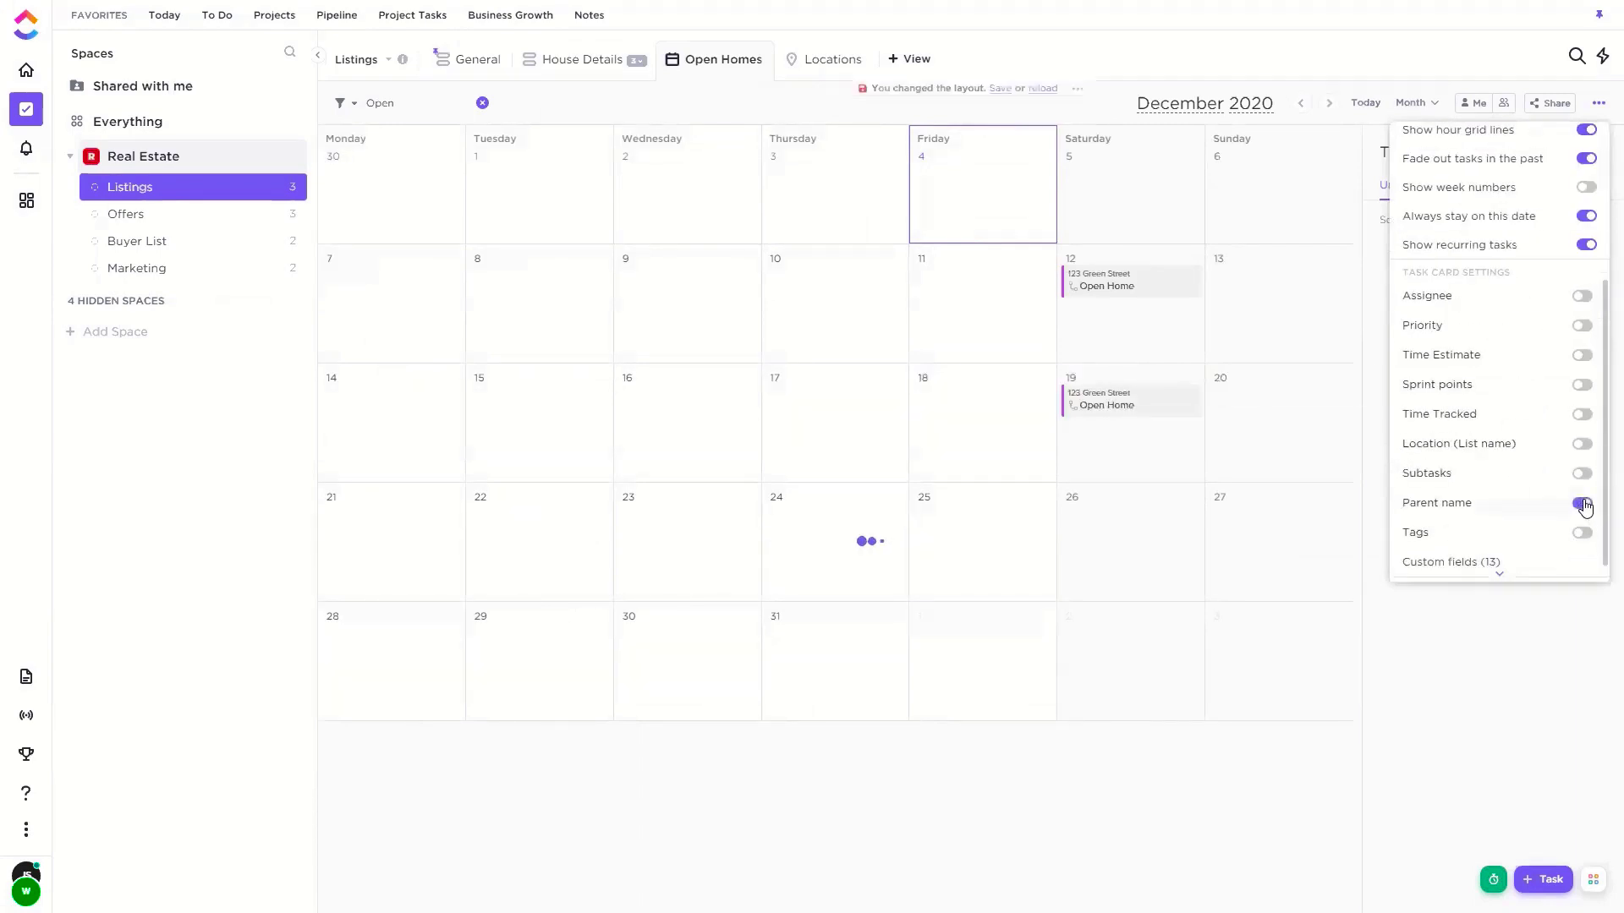
pyautogui.click(1004, 105)
pyautogui.click(1001, 89)
pyautogui.click(1019, 138)
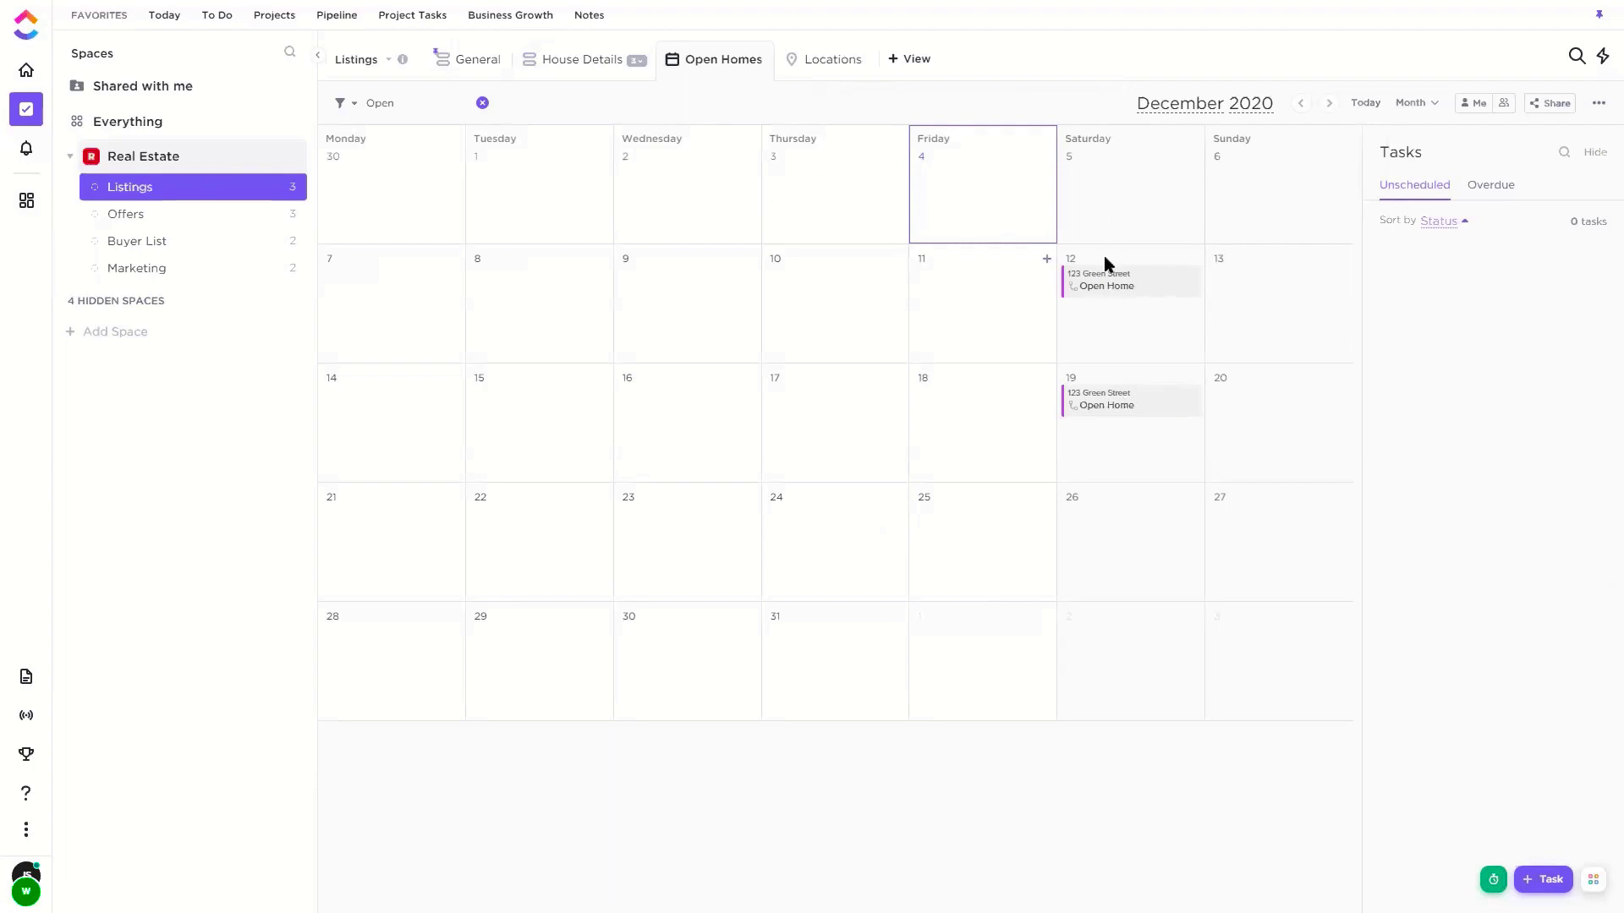
# Set the due time of the 12 December Open Home subtask to 10:00 and close the task
pyautogui.click(1124, 287)
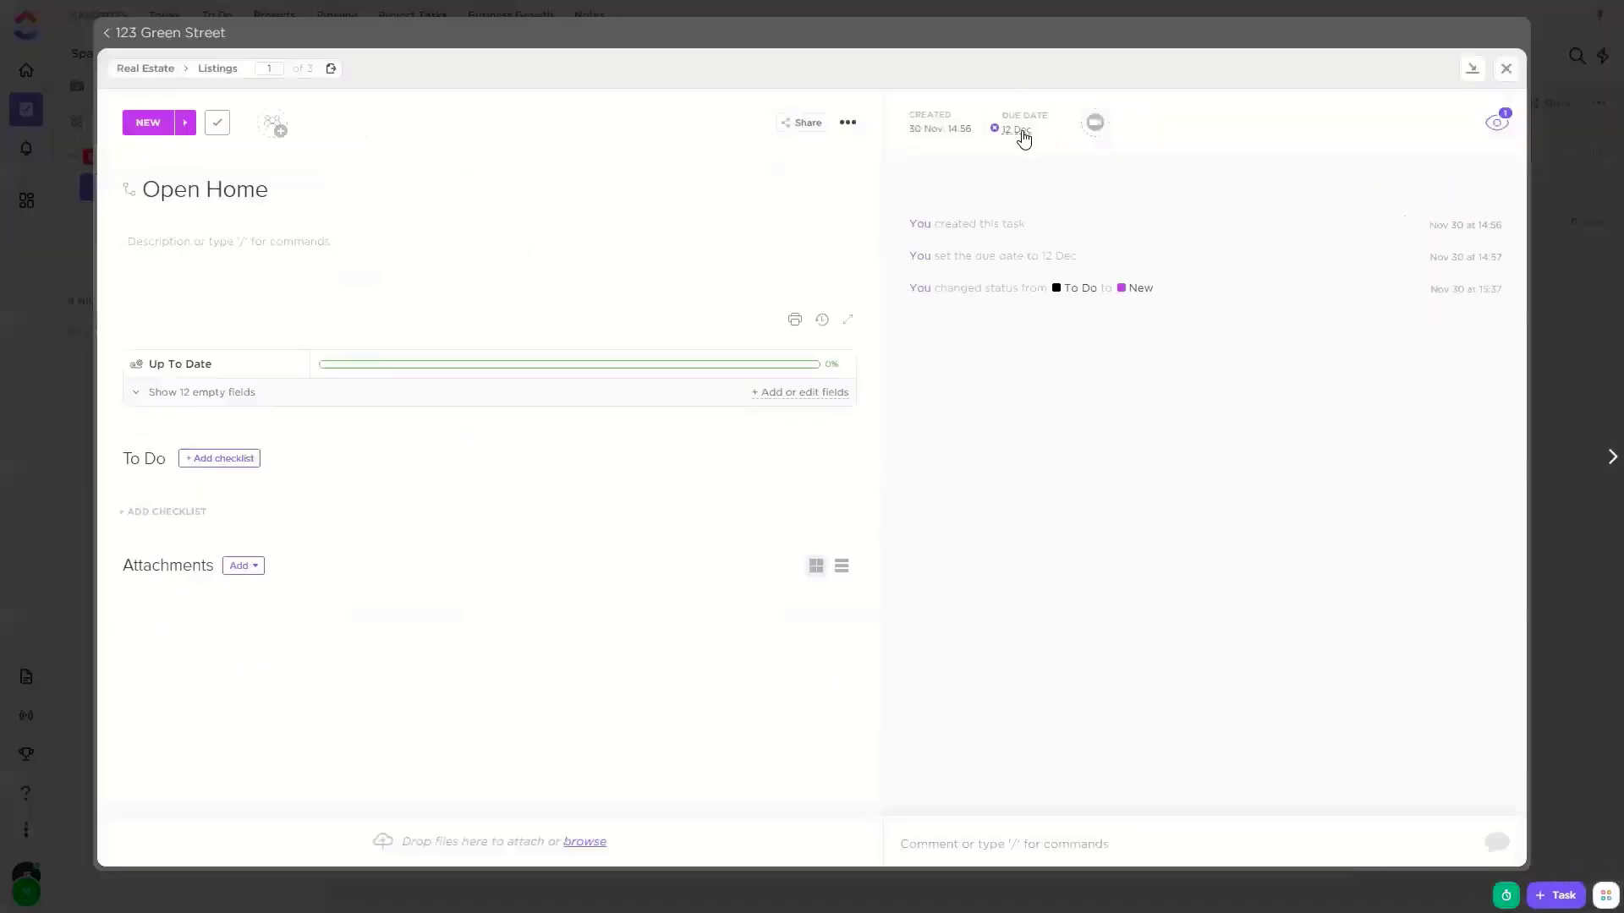
pyautogui.click(1018, 131)
pyautogui.click(1260, 168)
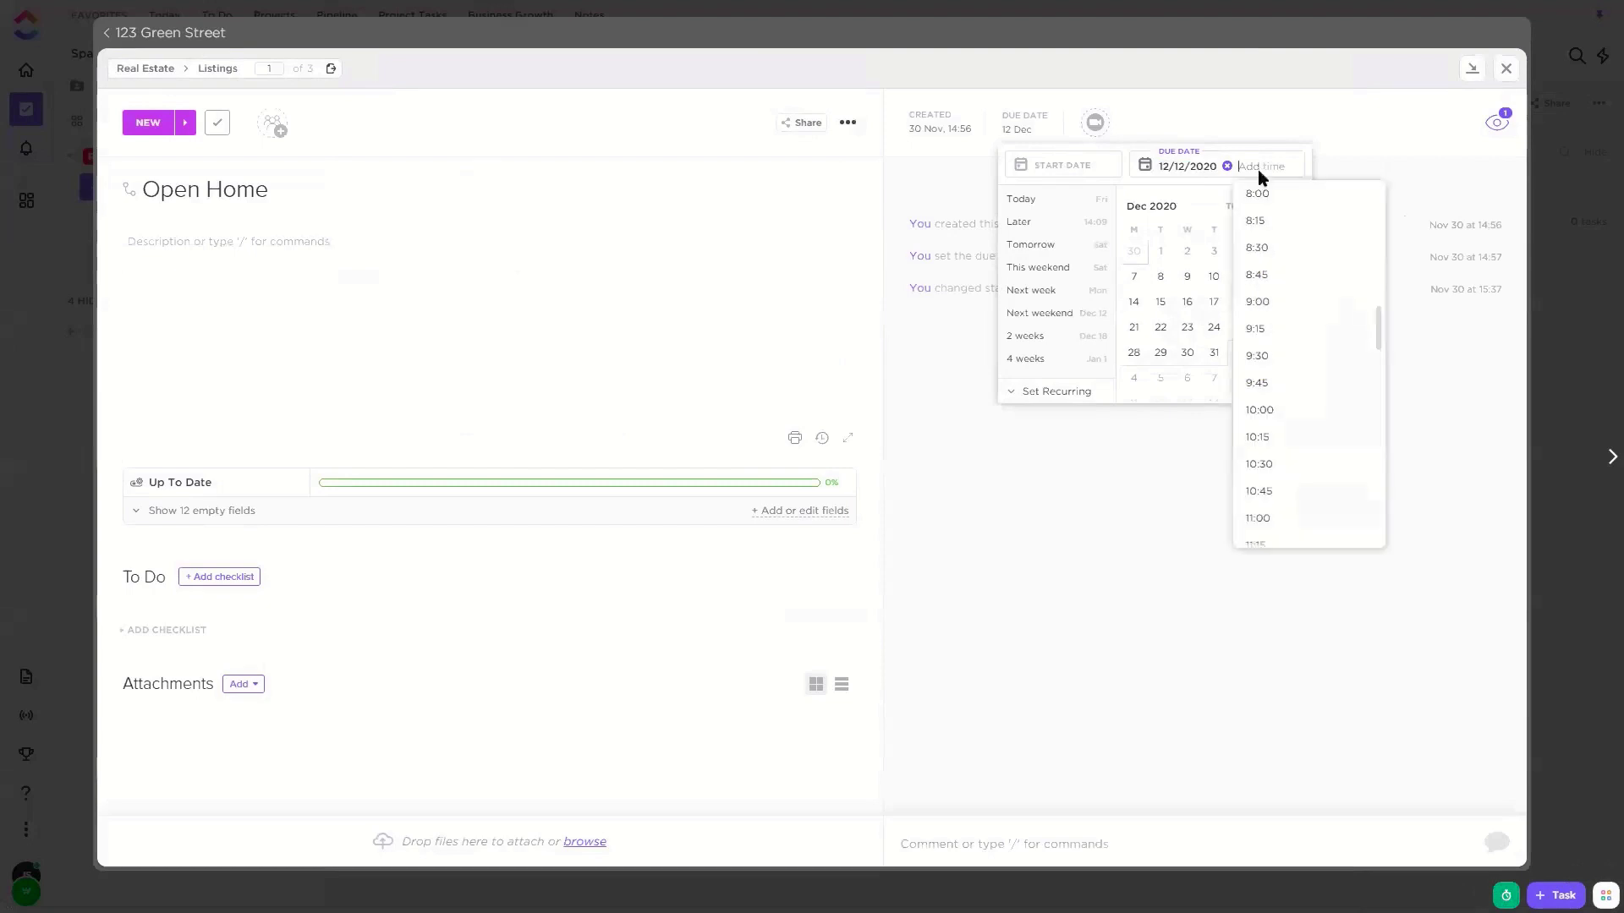
pyautogui.click(1321, 413)
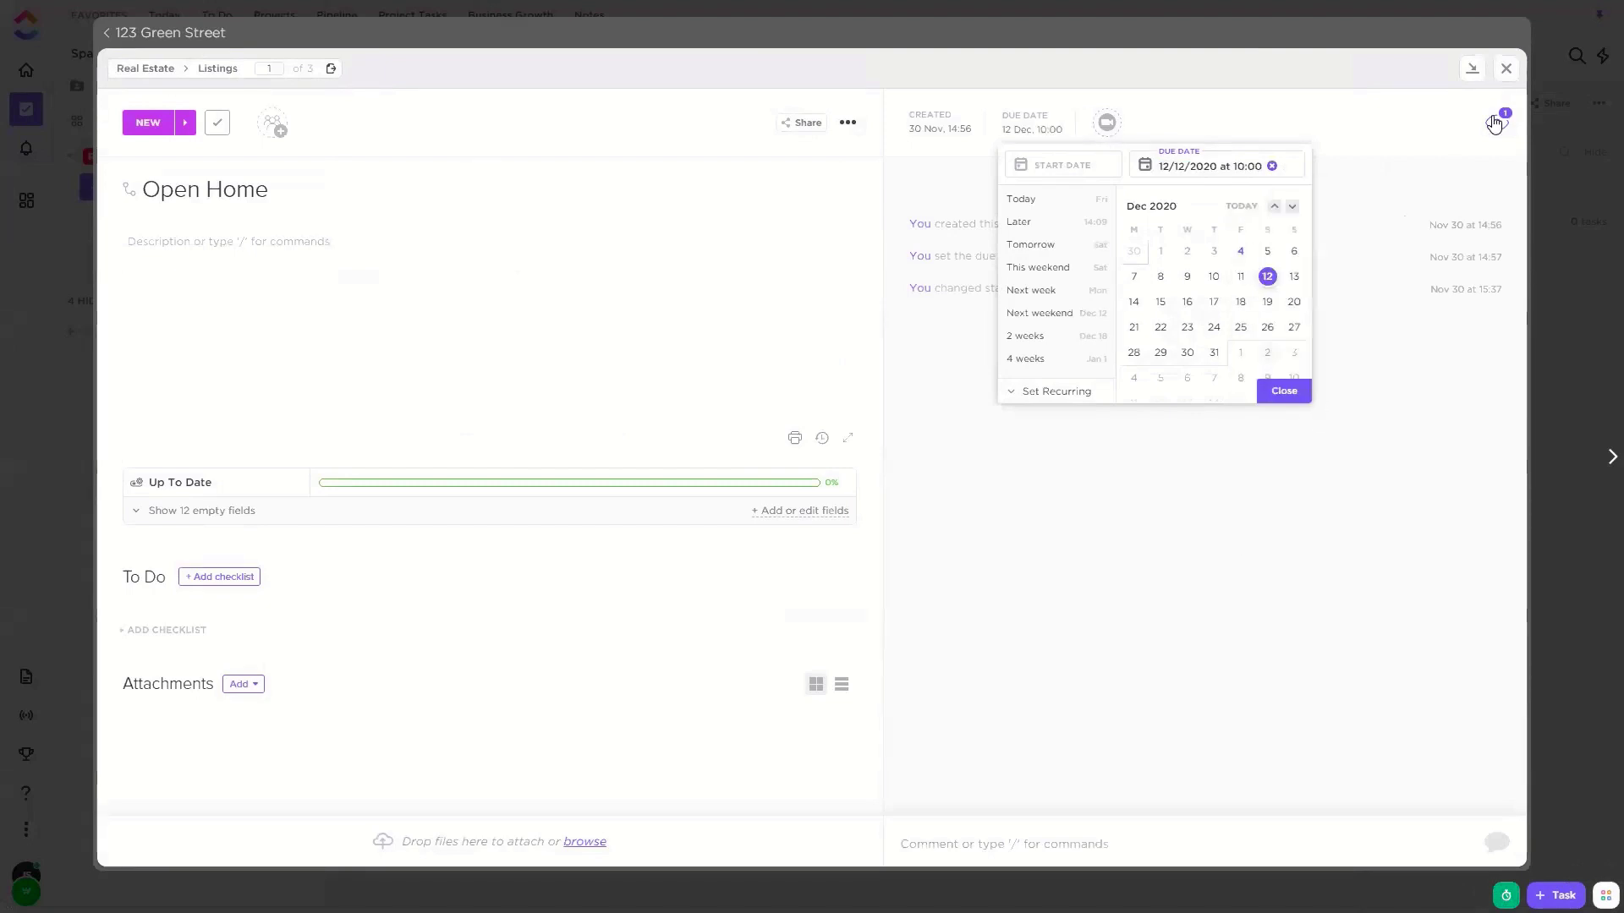
pyautogui.click(1512, 76)
pyautogui.click(1512, 76)
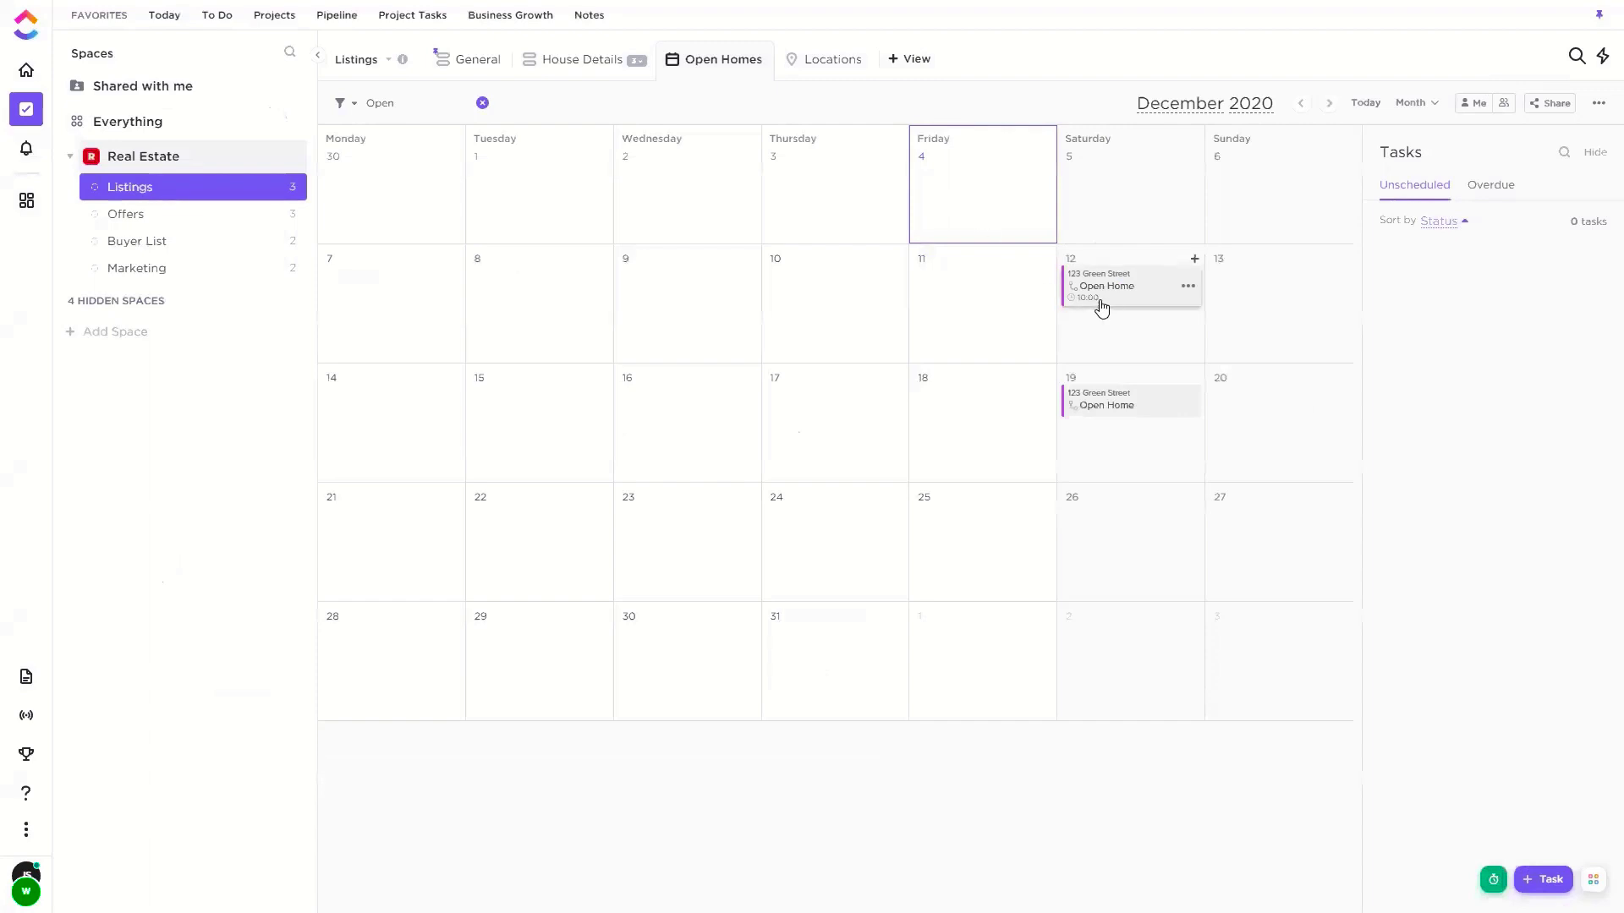
# Return to the General view and examine the property fields in the task with Listed status
pyautogui.click(471, 56)
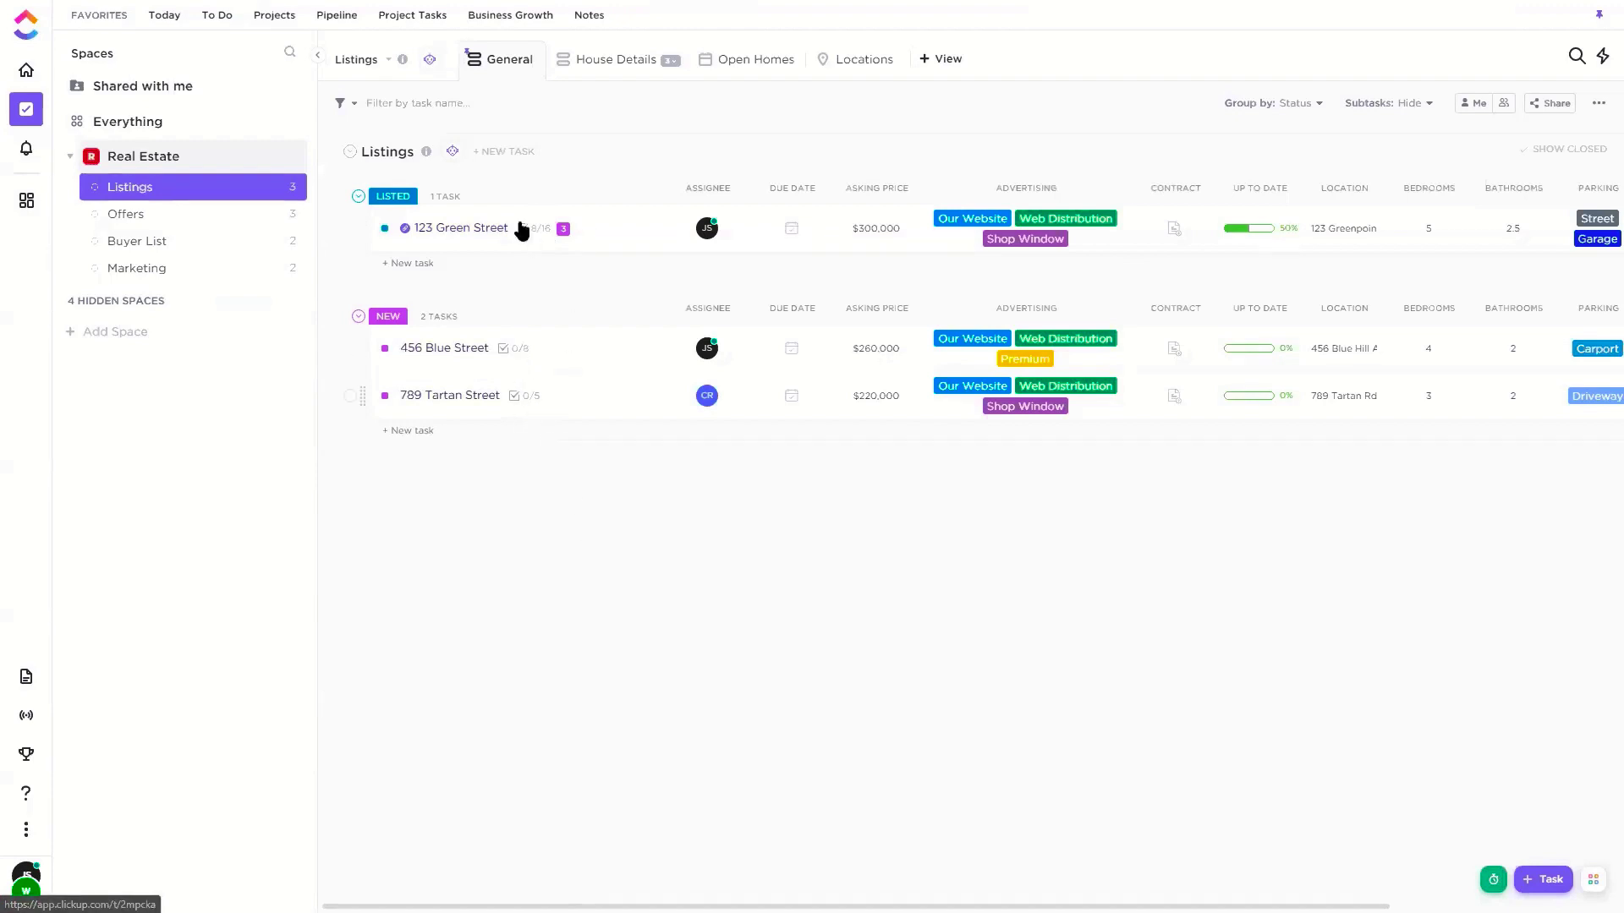
pyautogui.click(484, 230)
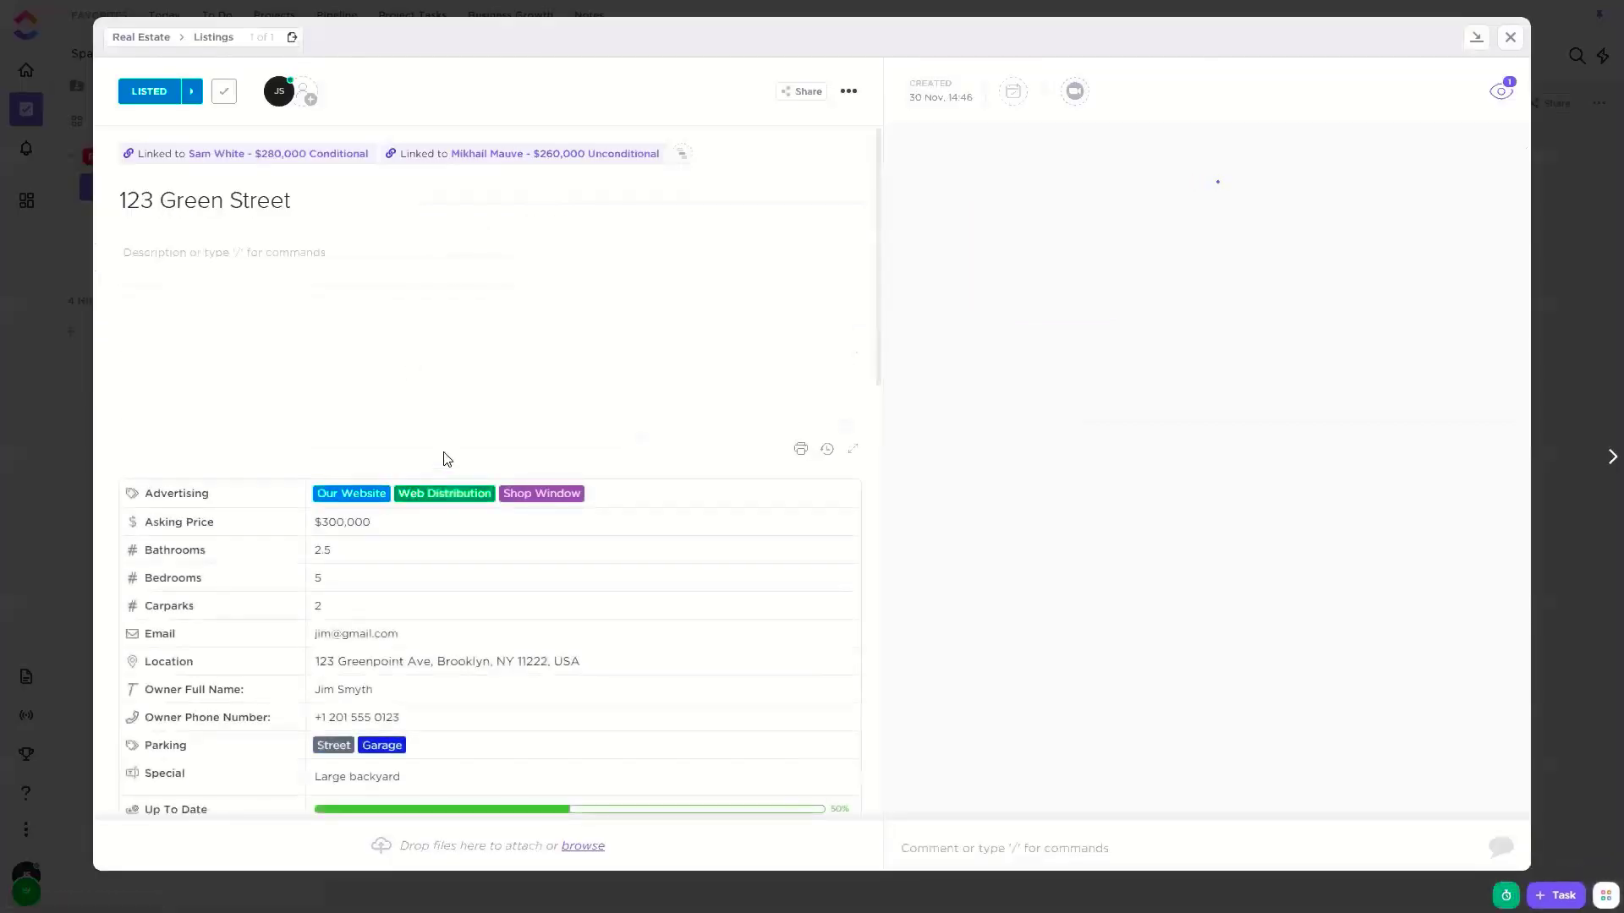
pyautogui.scroll(-7, 414, 643)
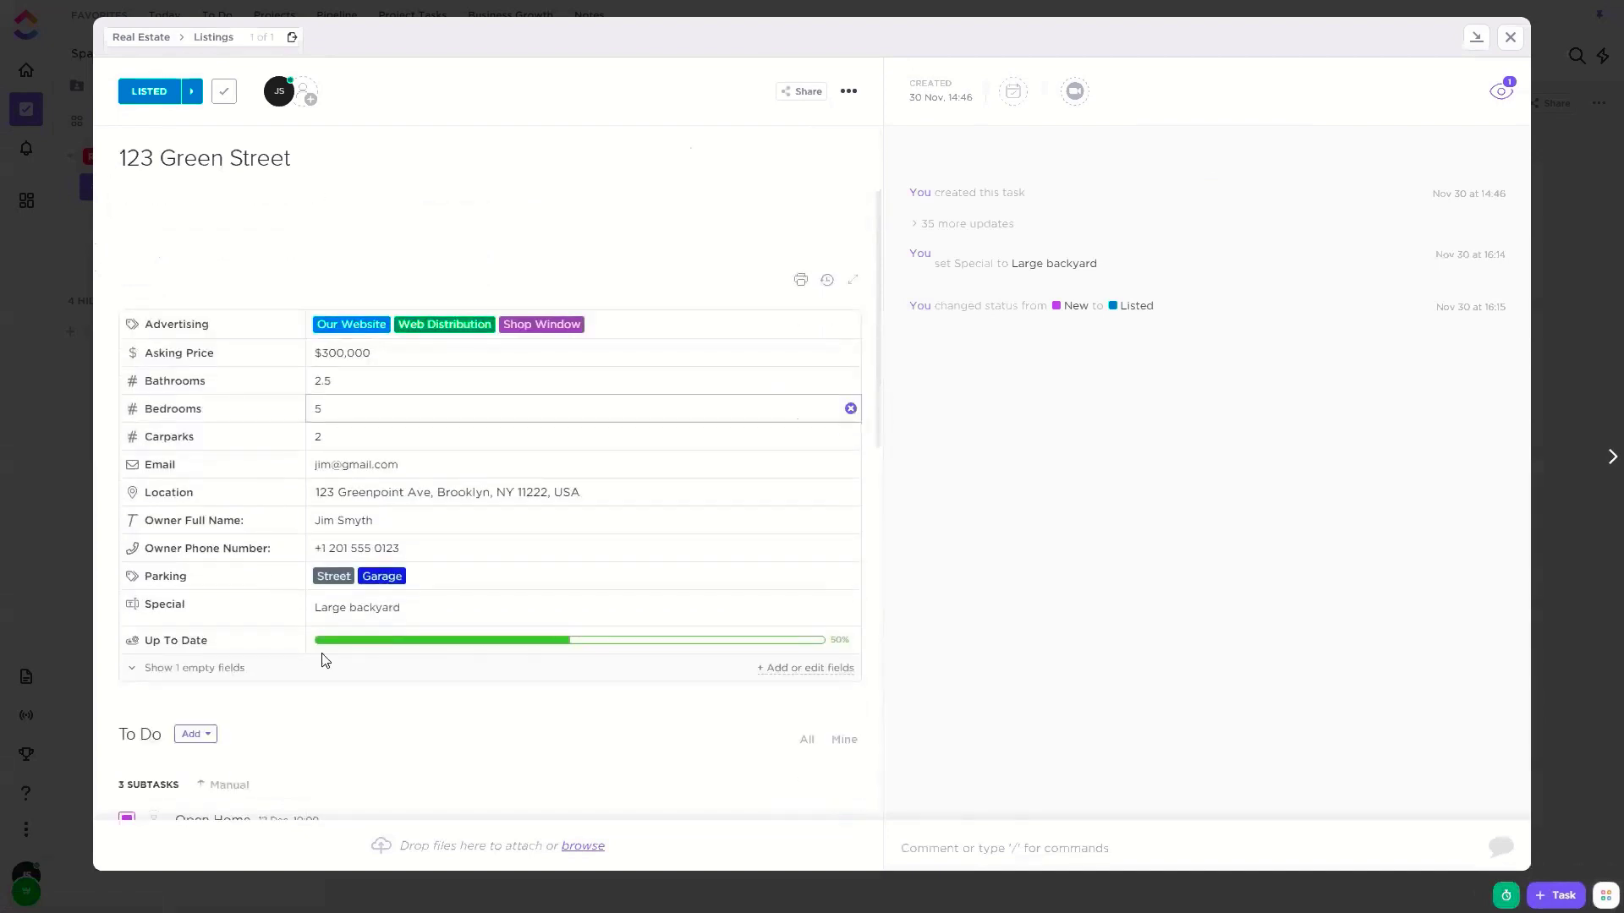
# Mark all five items in the Listed property's Onboarding checklist as not done
pyautogui.scroll(-4, 352, 423)
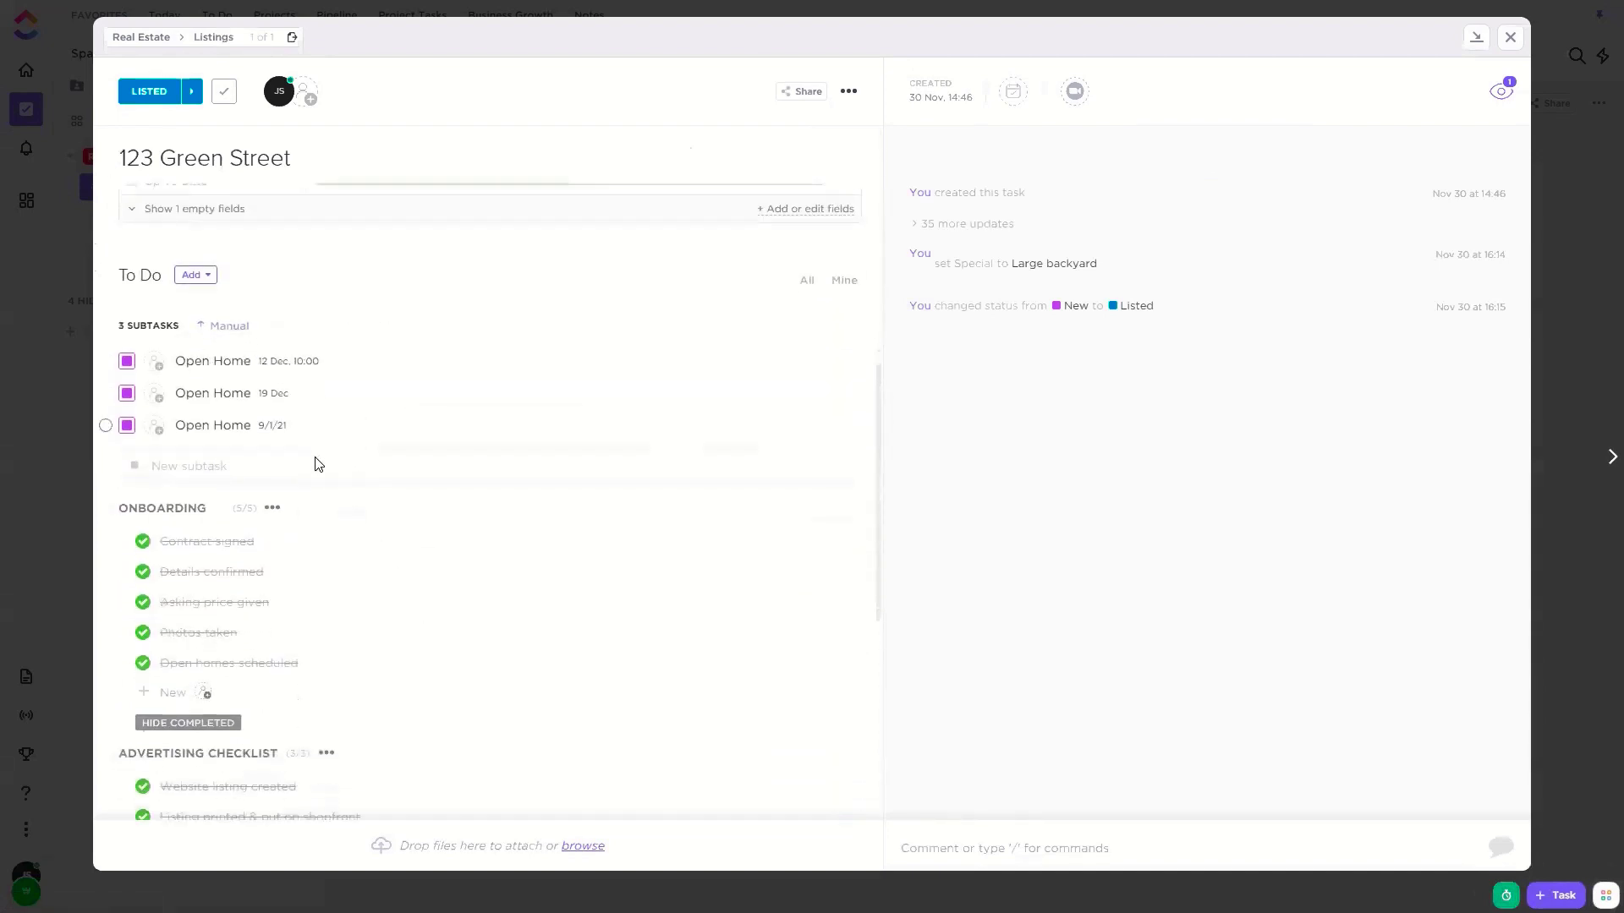
pyautogui.scroll(1, 360, 411)
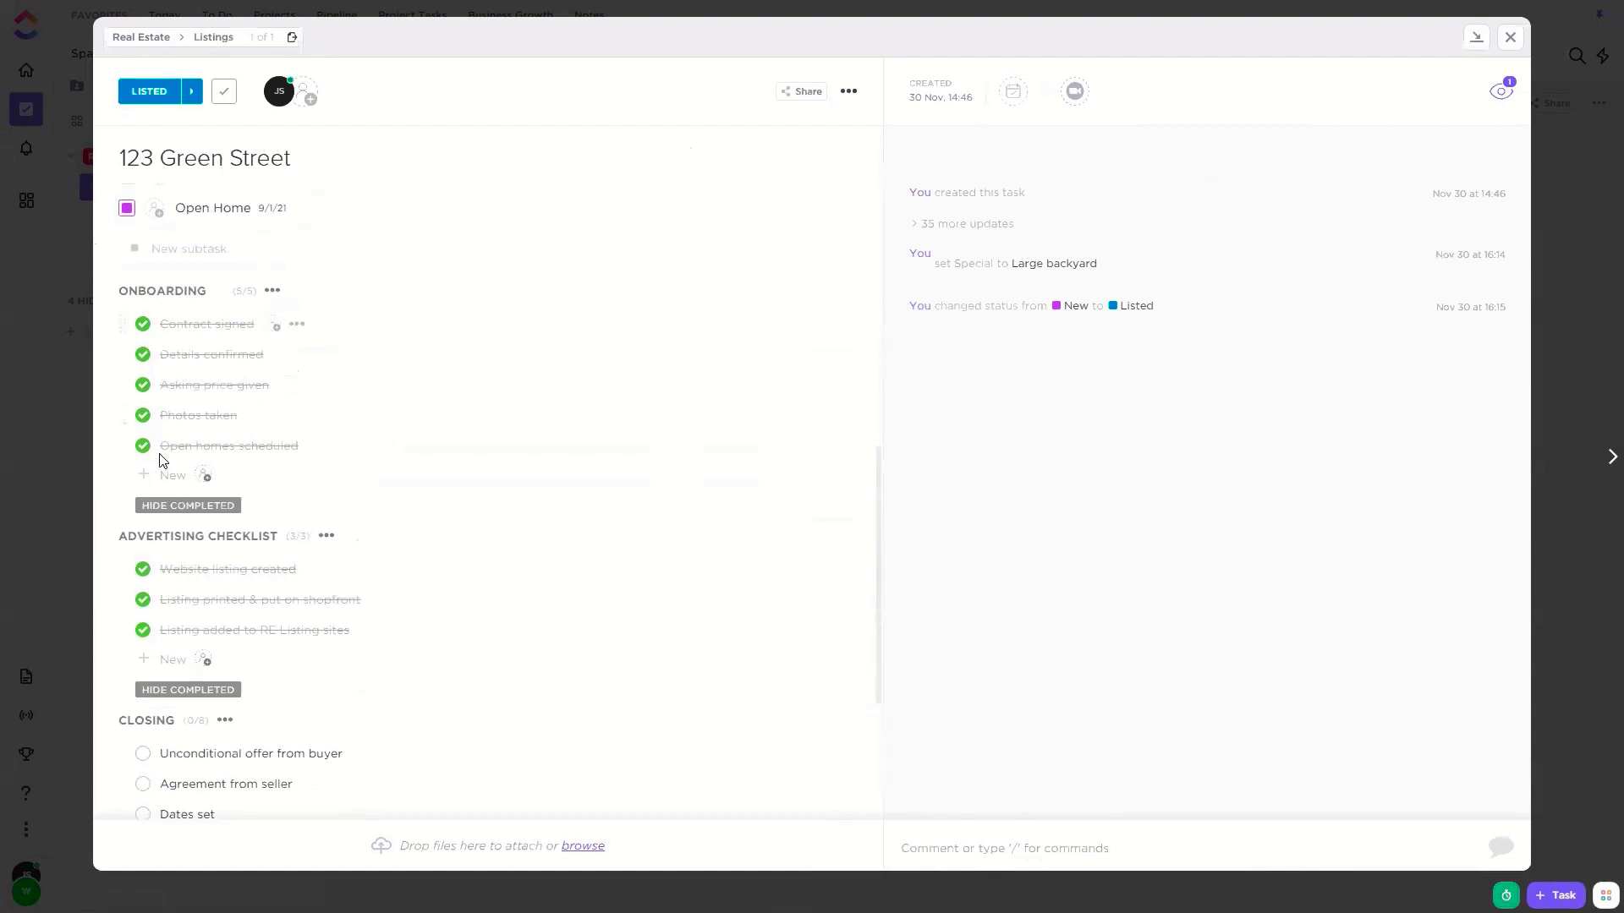
pyautogui.click(143, 327)
pyautogui.click(144, 356)
pyautogui.click(143, 386)
pyautogui.click(142, 418)
pyautogui.click(143, 448)
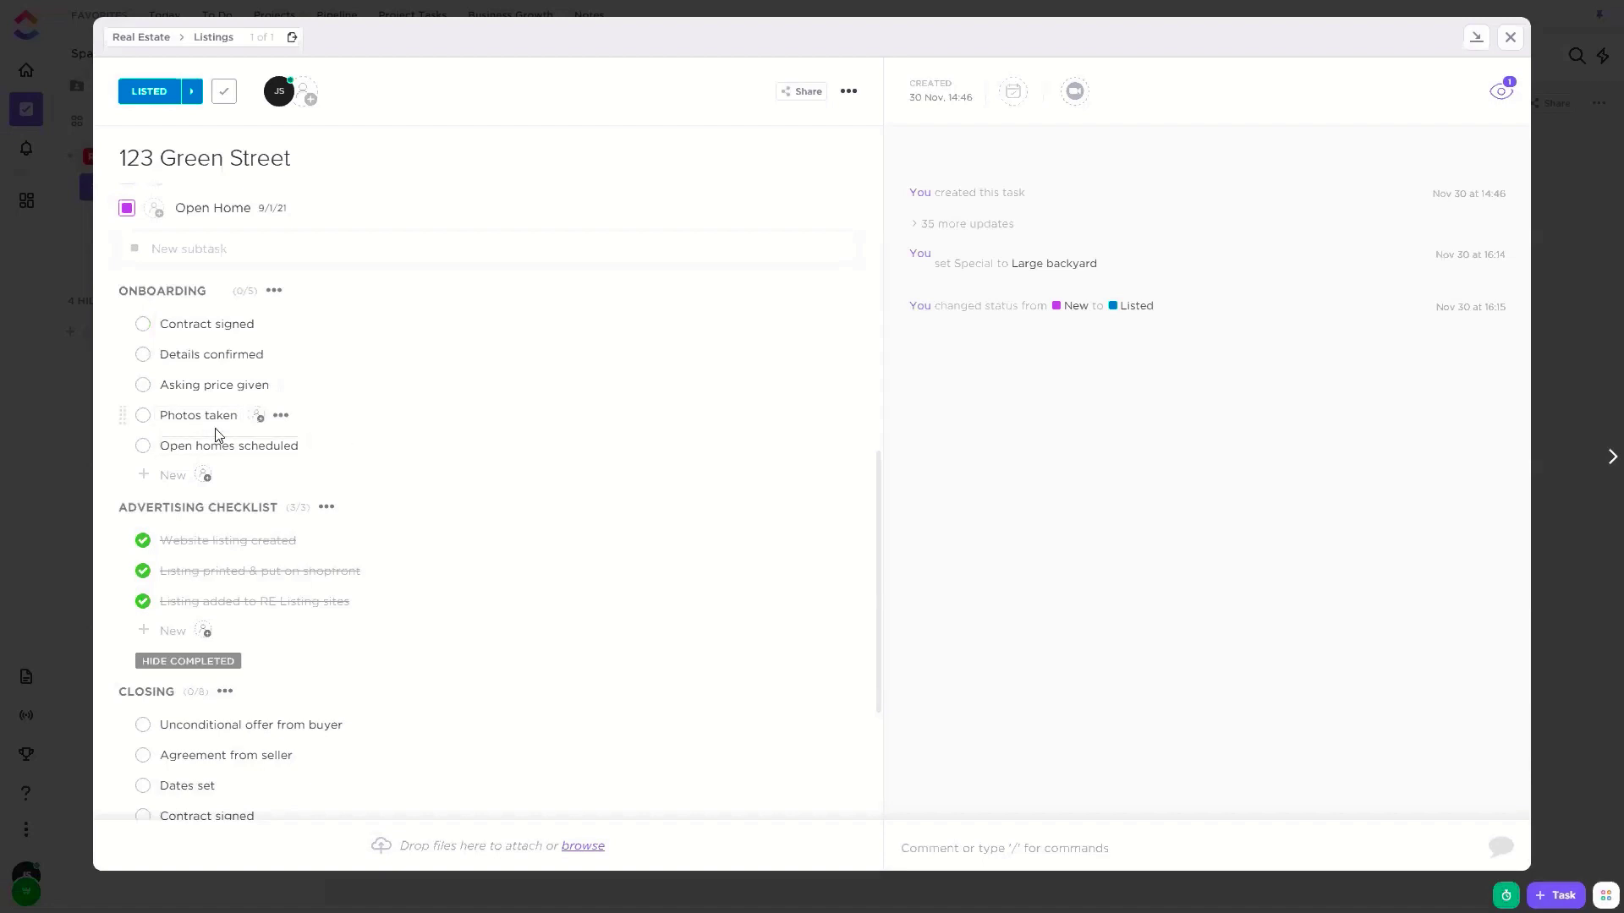
# Mark the five Onboarding items as completed again, from Contract signed to Open homes scheduled
pyautogui.click(143, 324)
pyautogui.click(143, 356)
pyautogui.click(143, 385)
pyautogui.click(143, 416)
pyautogui.click(143, 445)
# Mark the three items in the Listed property's Advertising Checklist as not done
pyautogui.scroll(-2, 271, 423)
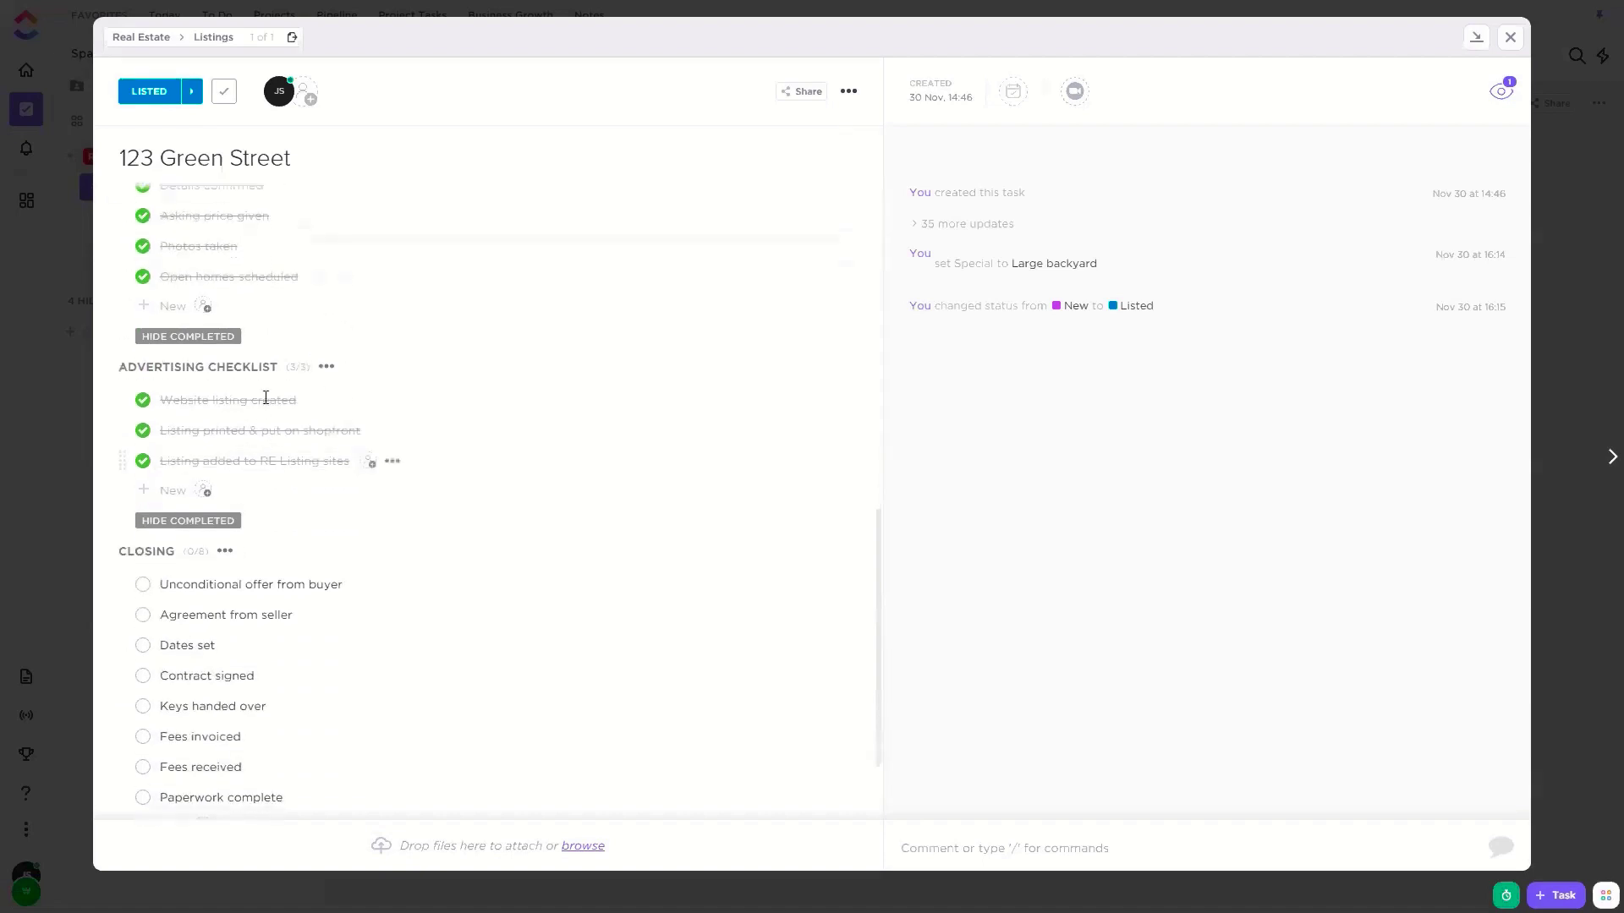
pyautogui.click(143, 400)
pyautogui.click(143, 431)
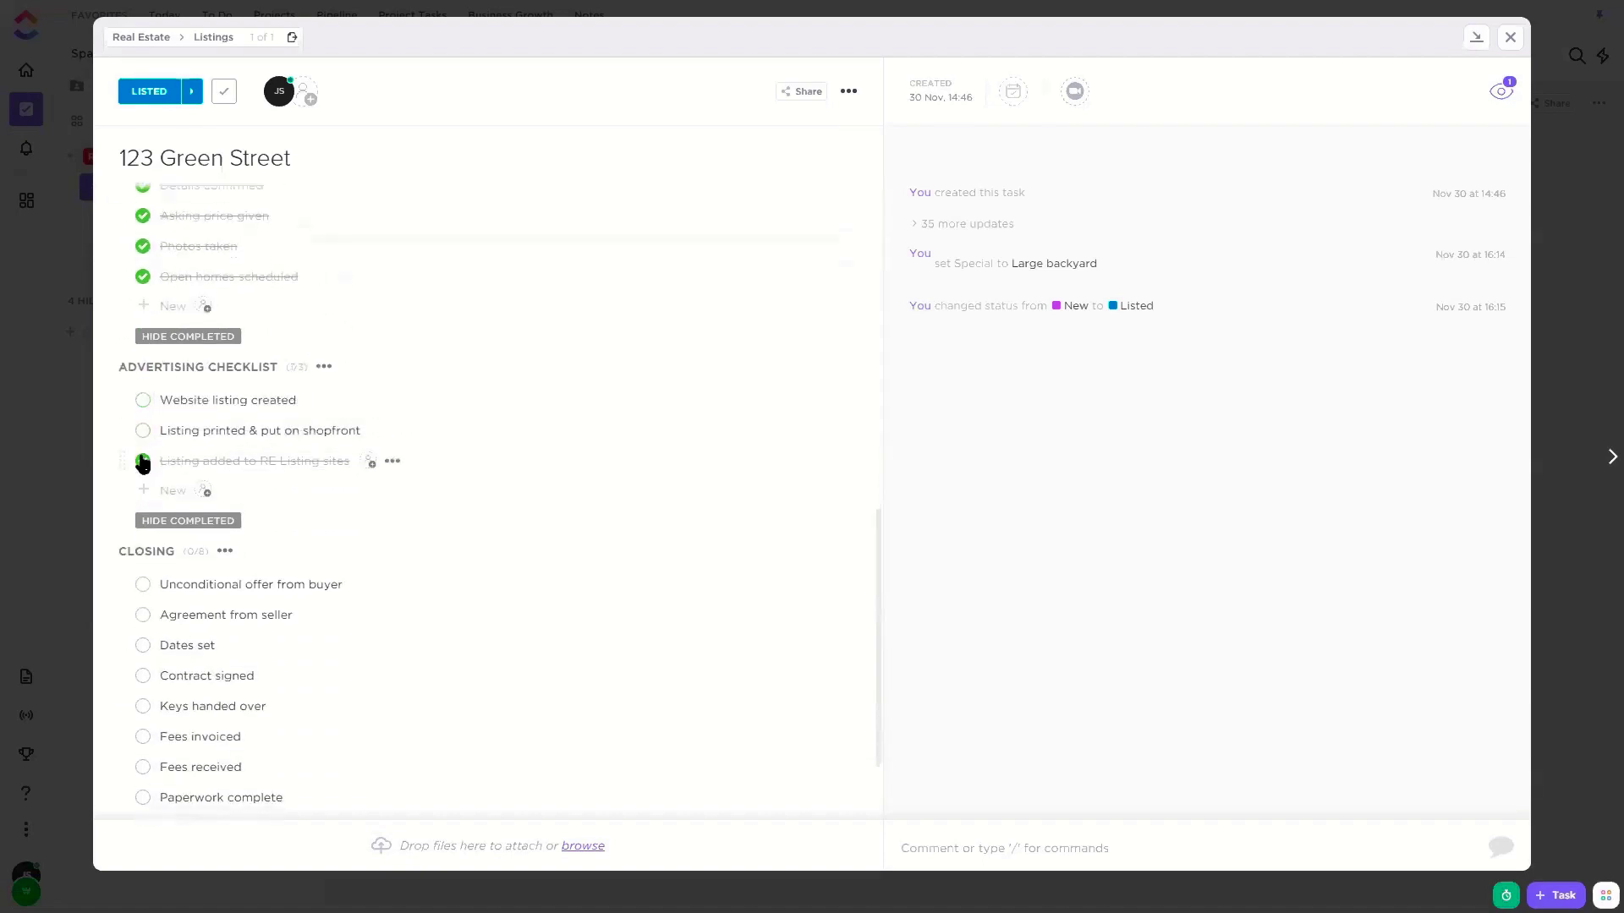
pyautogui.click(143, 461)
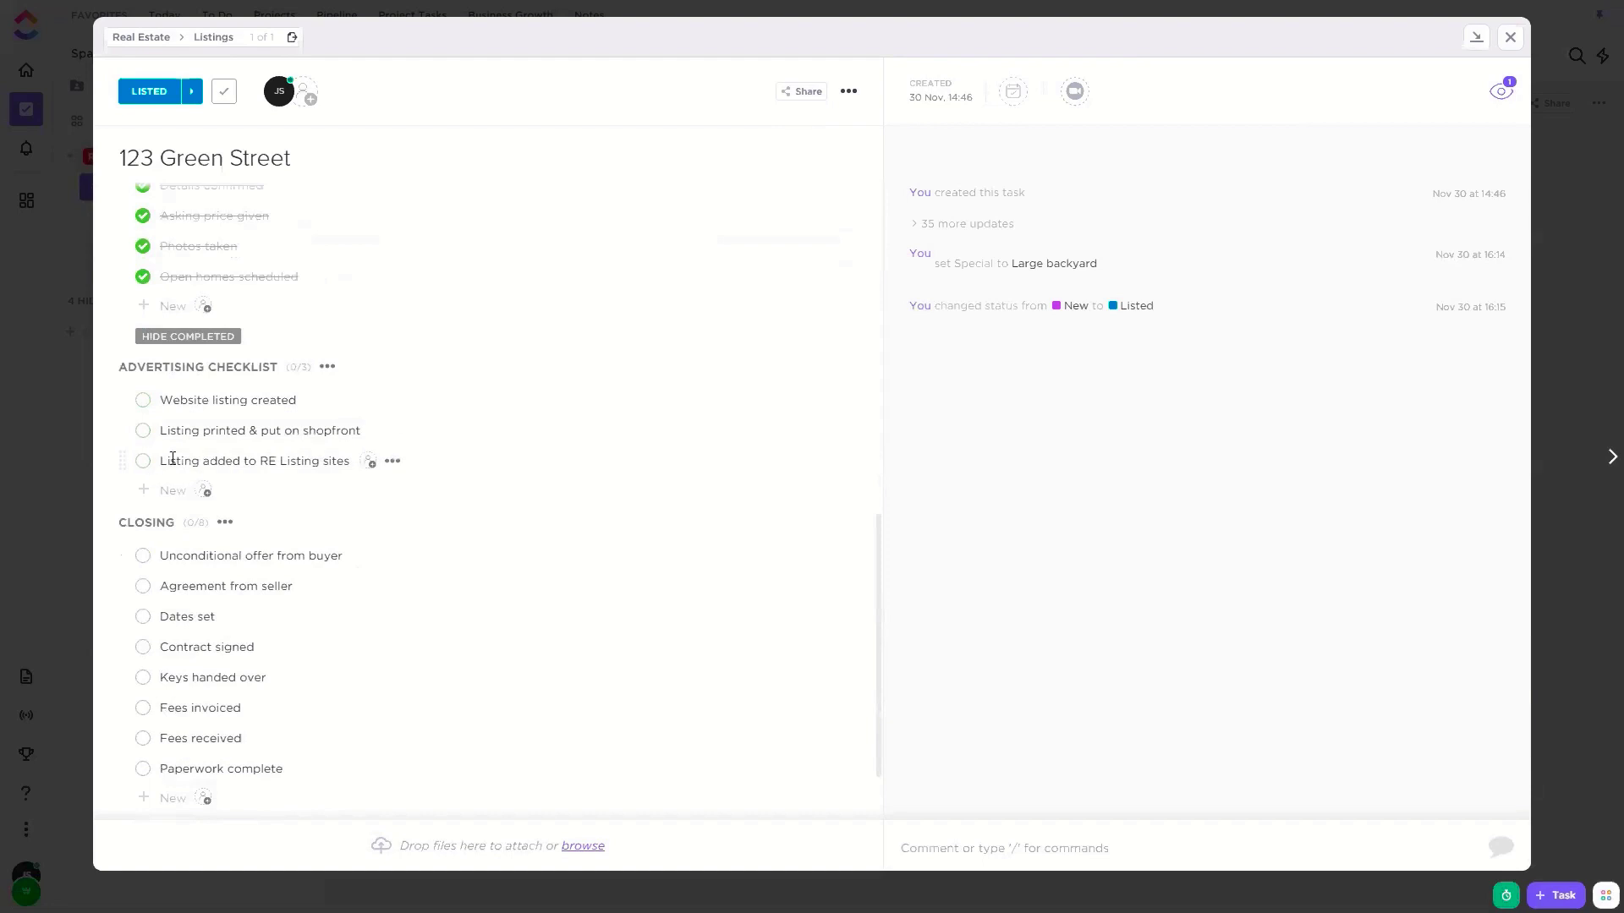
# Mark the three Advertising Checklist items as completed again
pyautogui.click(144, 405)
pyautogui.click(143, 433)
pyautogui.click(143, 462)
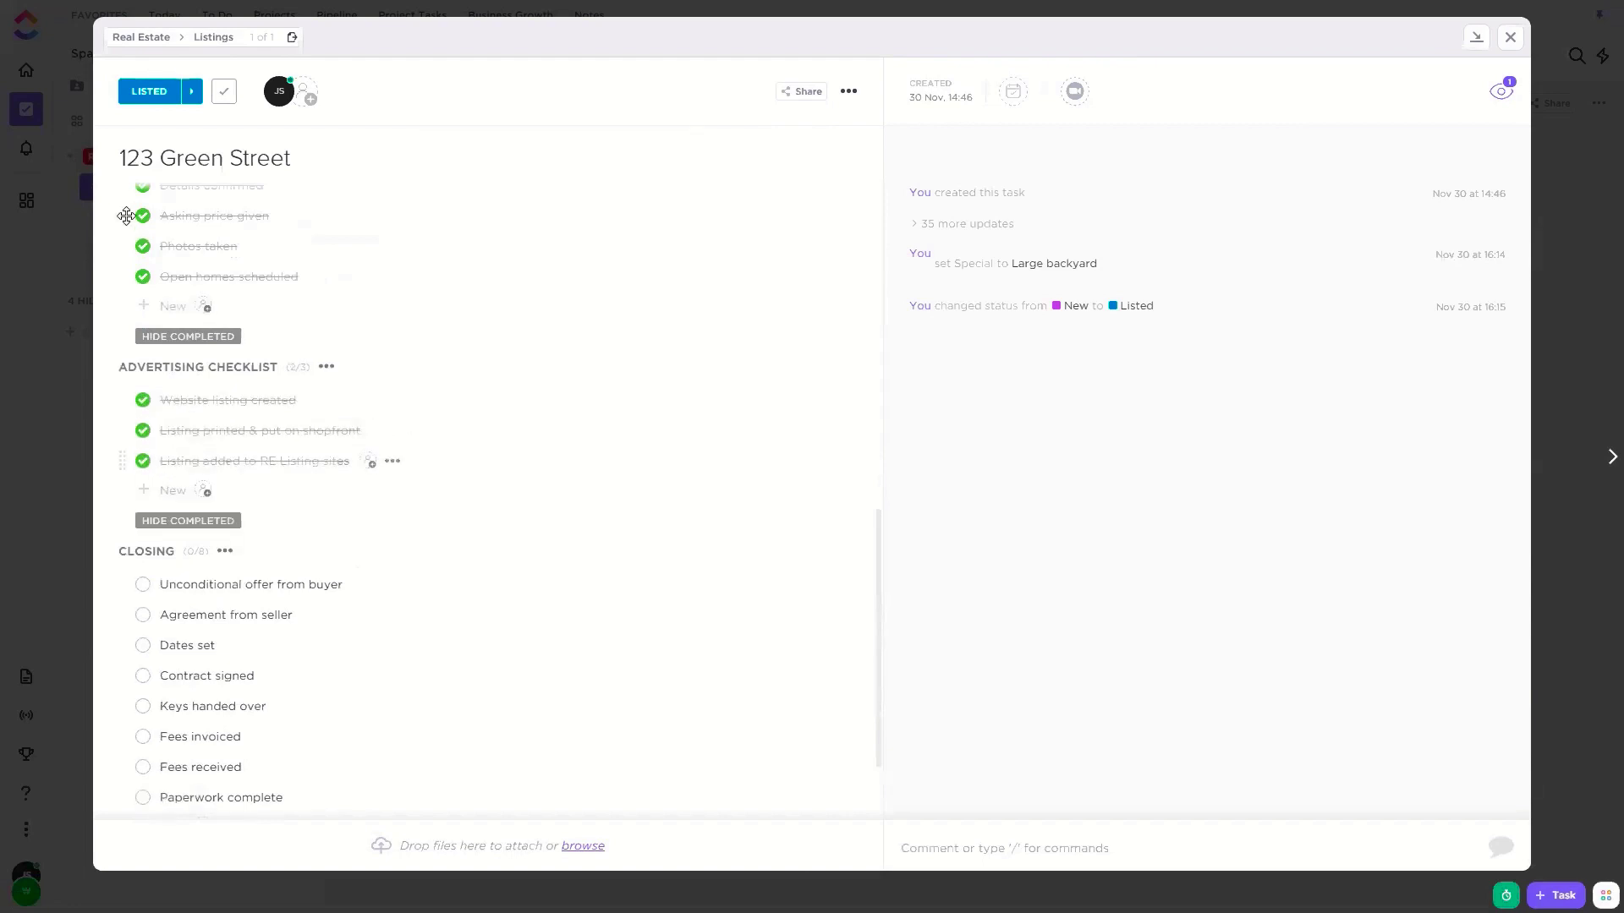
# Review the Onboarding, Advertising and Closing checklists of the Listed property and close the task
pyautogui.scroll(3, 152, 549)
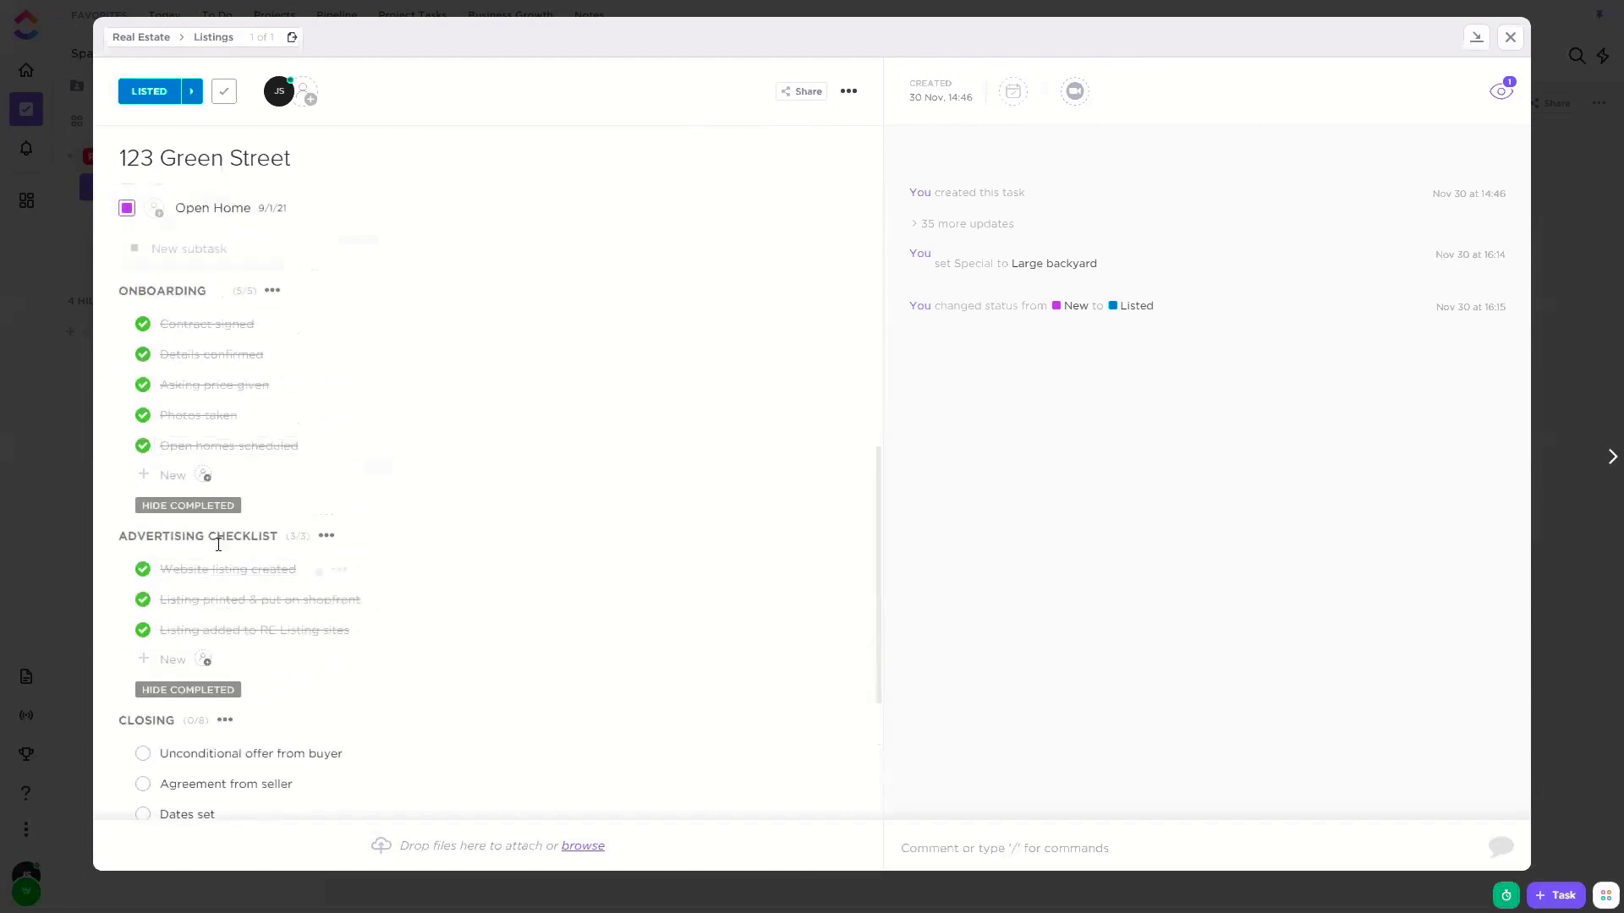
pyautogui.scroll(-3, 232, 535)
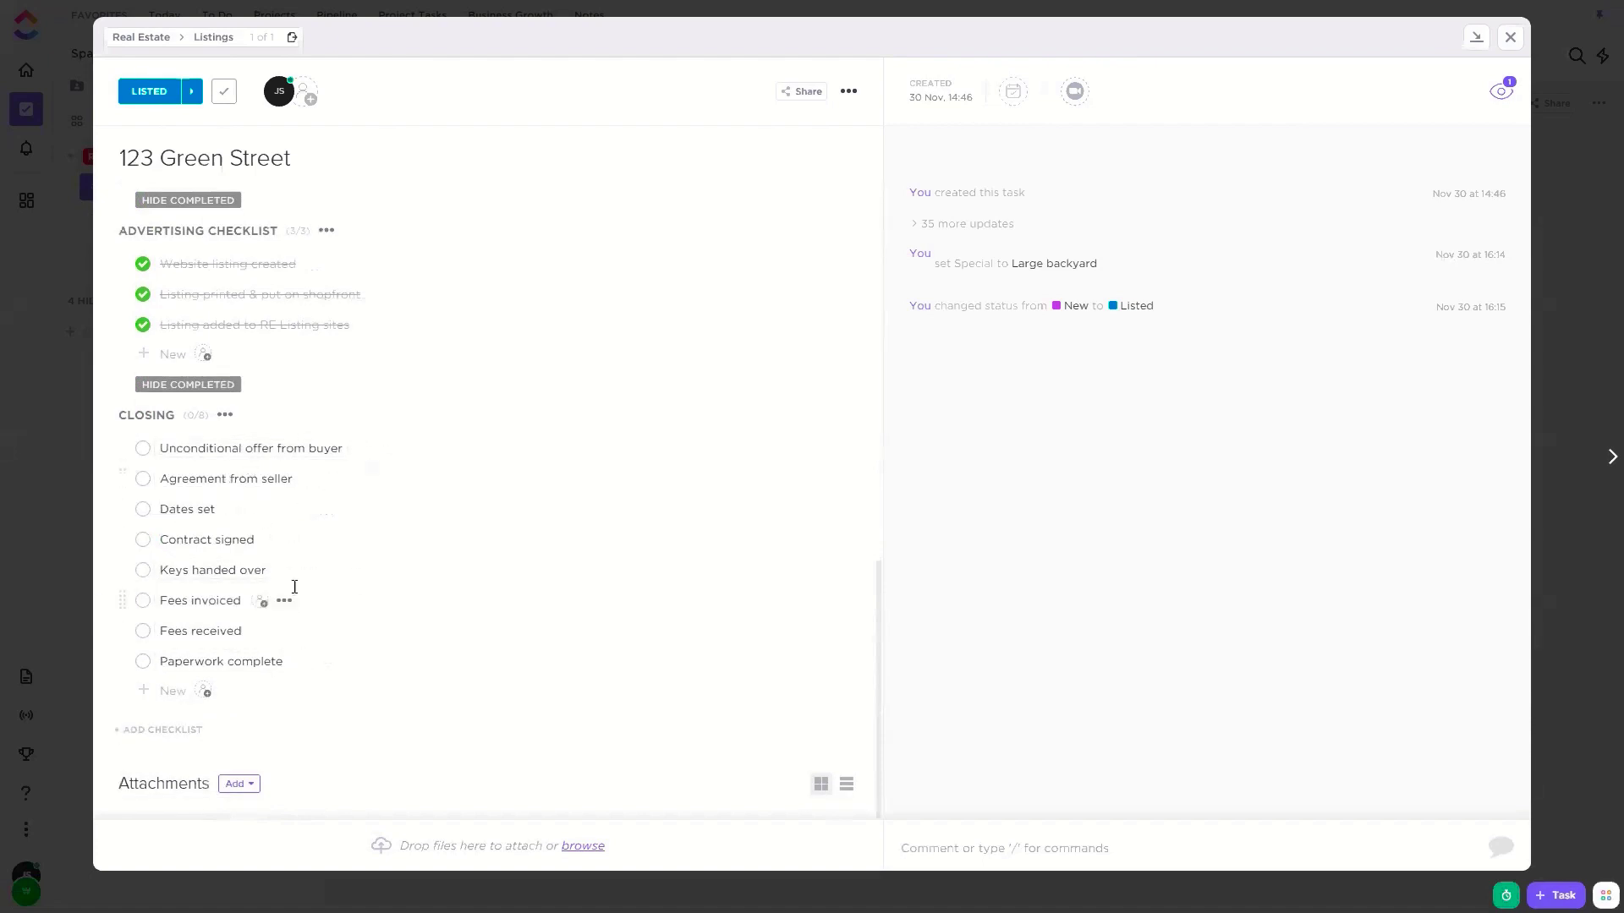
pyautogui.click(1509, 37)
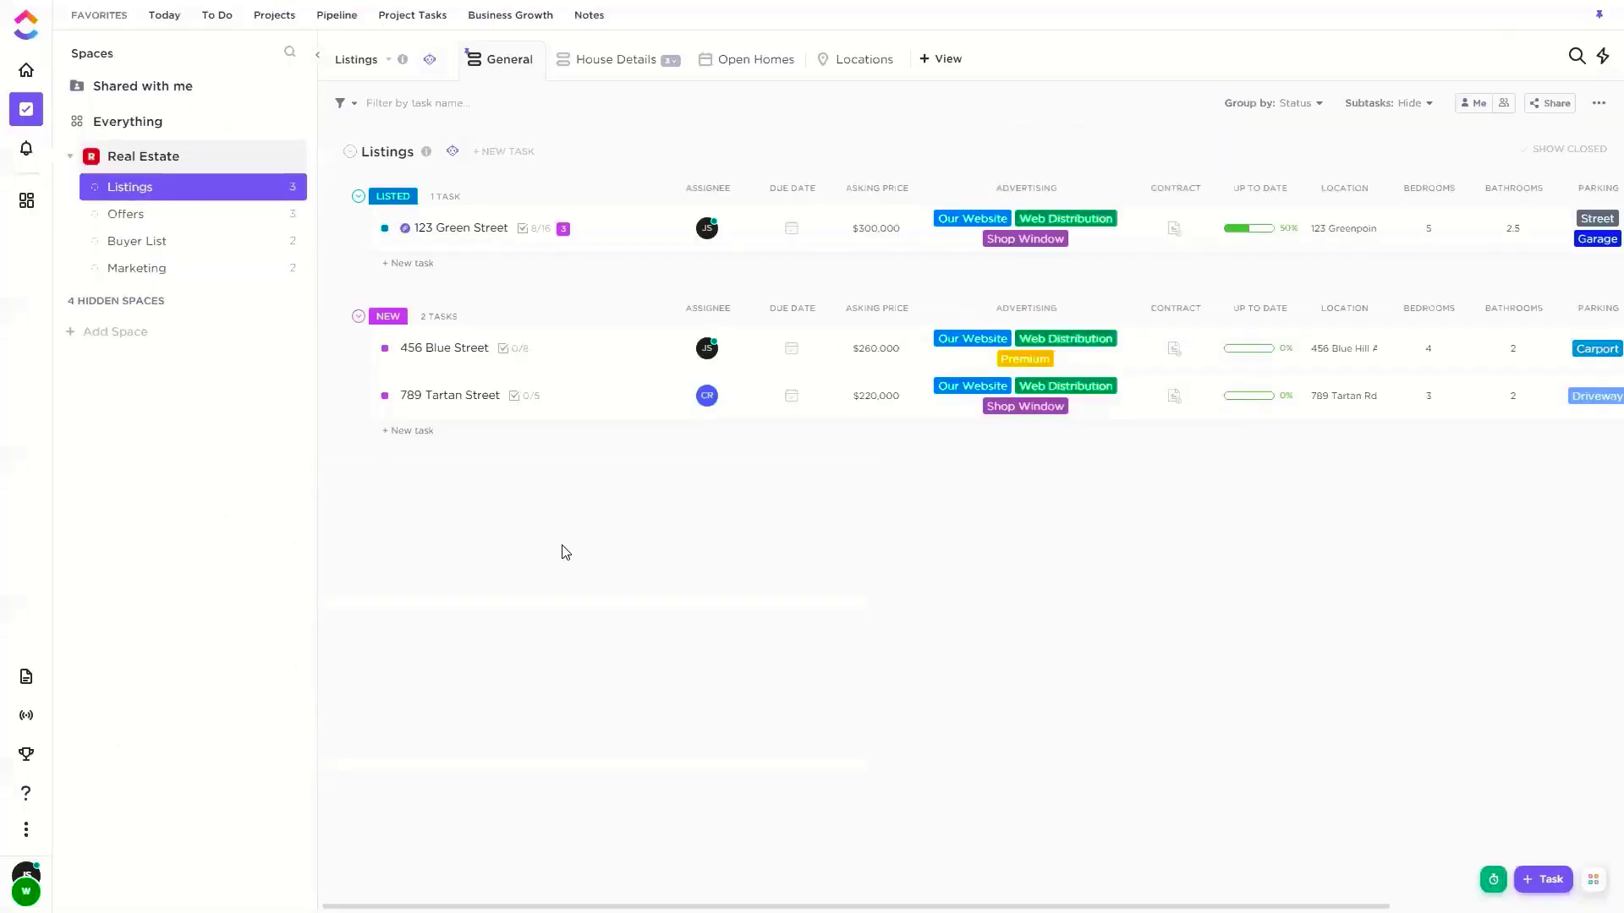
# Open the New listing priced at $220,000, check its RE Listing Onboarding checklist and close the task
pyautogui.click(451, 407)
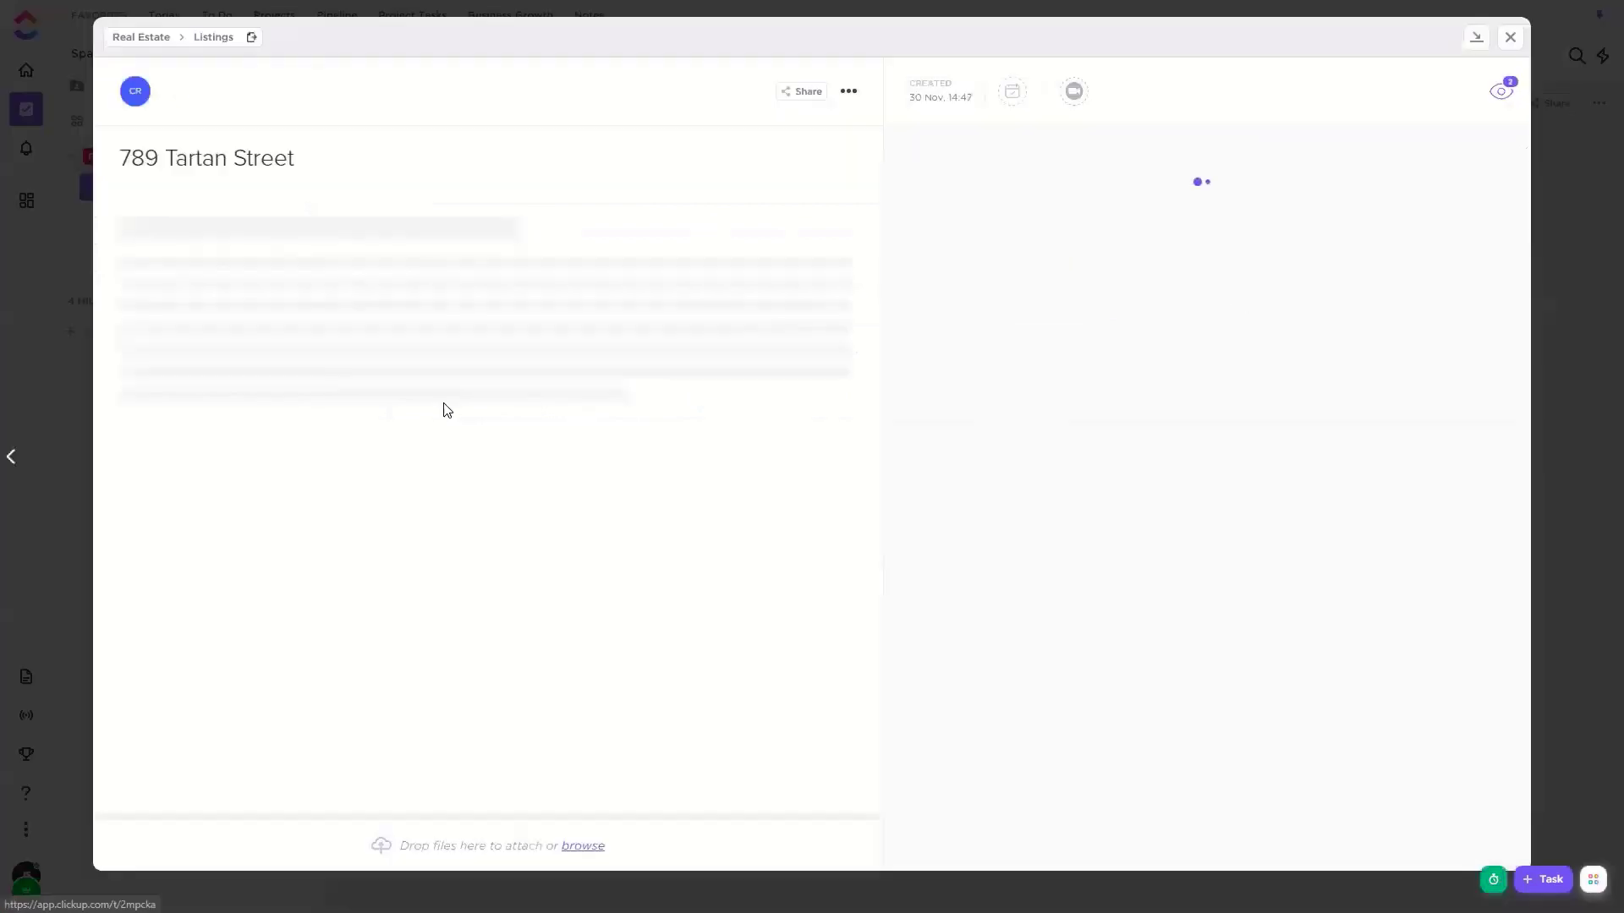
pyautogui.scroll(-5, 415, 448)
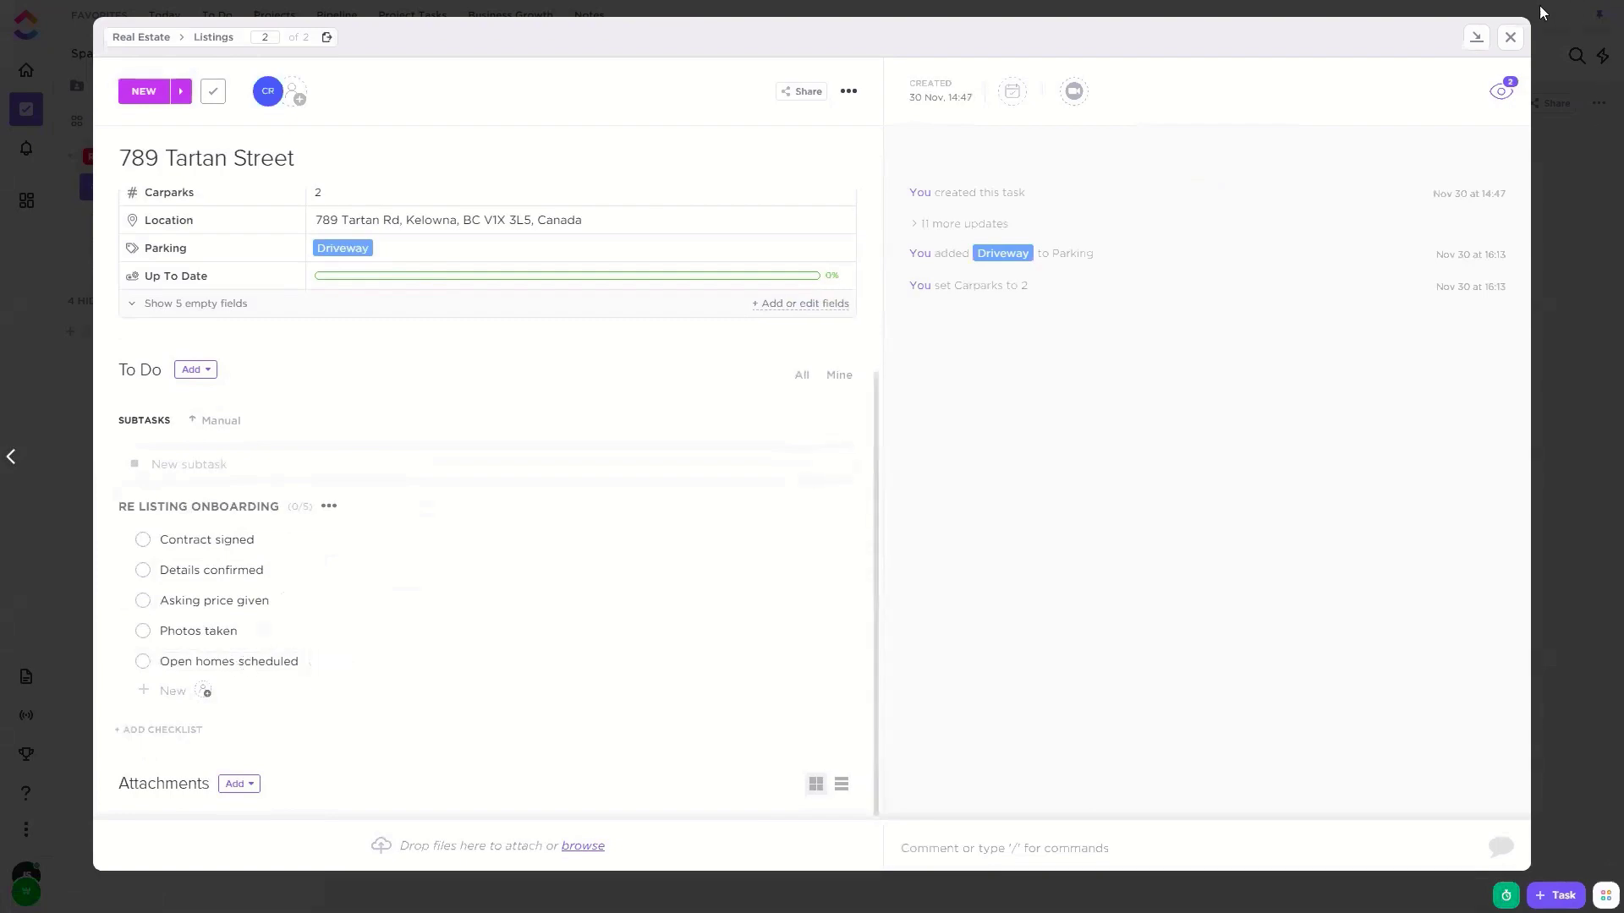
pyautogui.click(1508, 40)
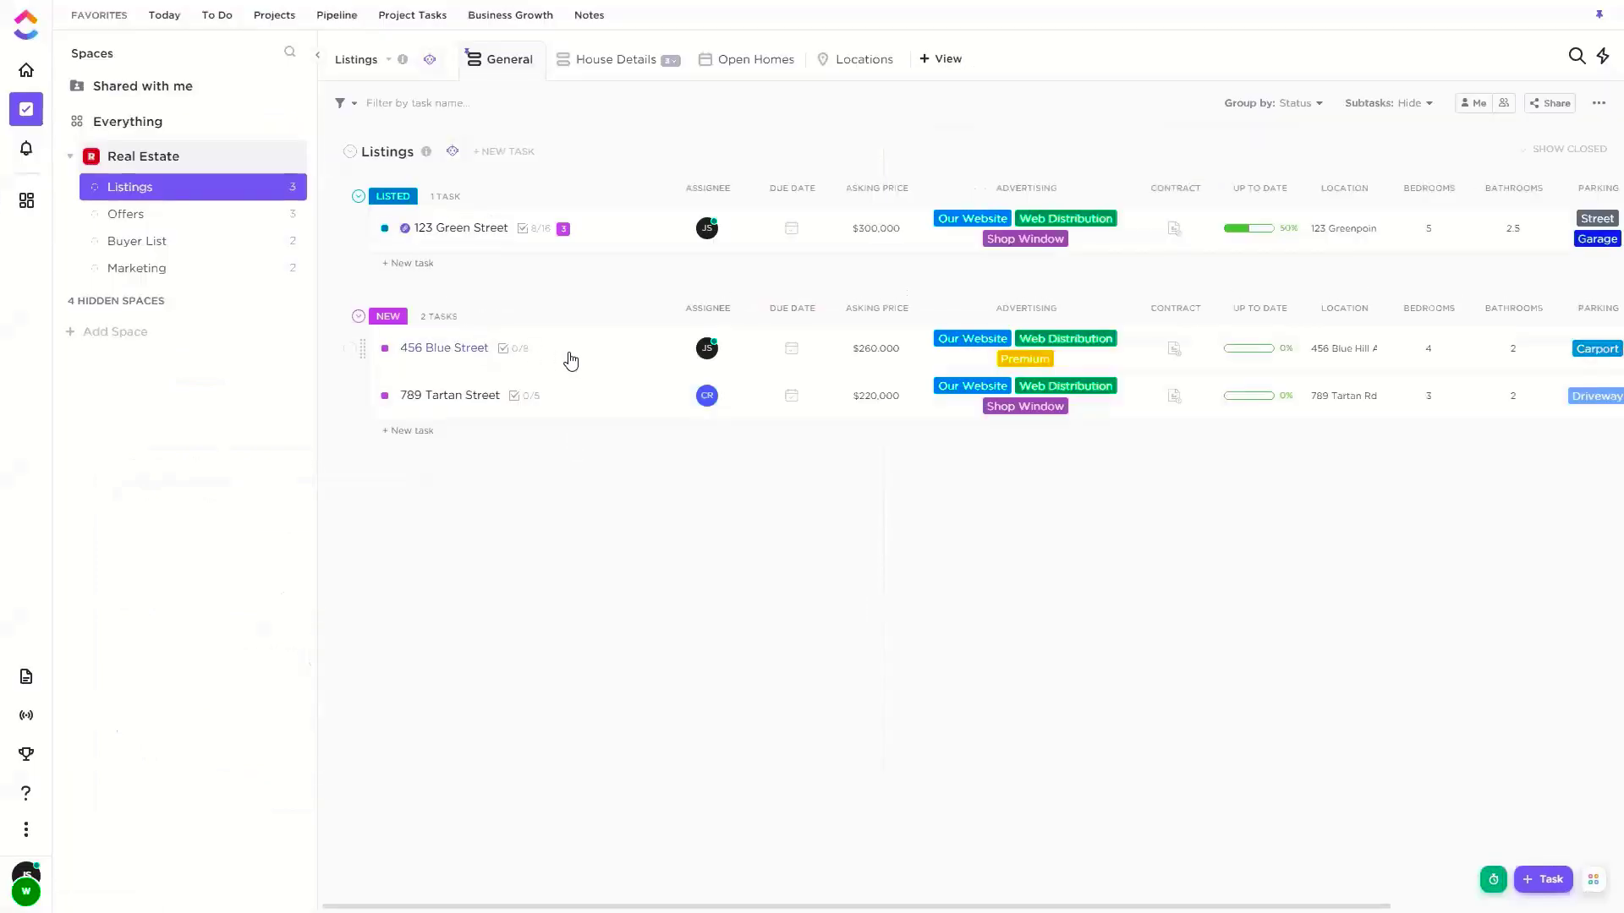
# Open the New listing priced at $260,000 and complete all five items of its RE Listing Onboarding checklist
pyautogui.click(568, 352)
pyautogui.scroll(-5, 286, 500)
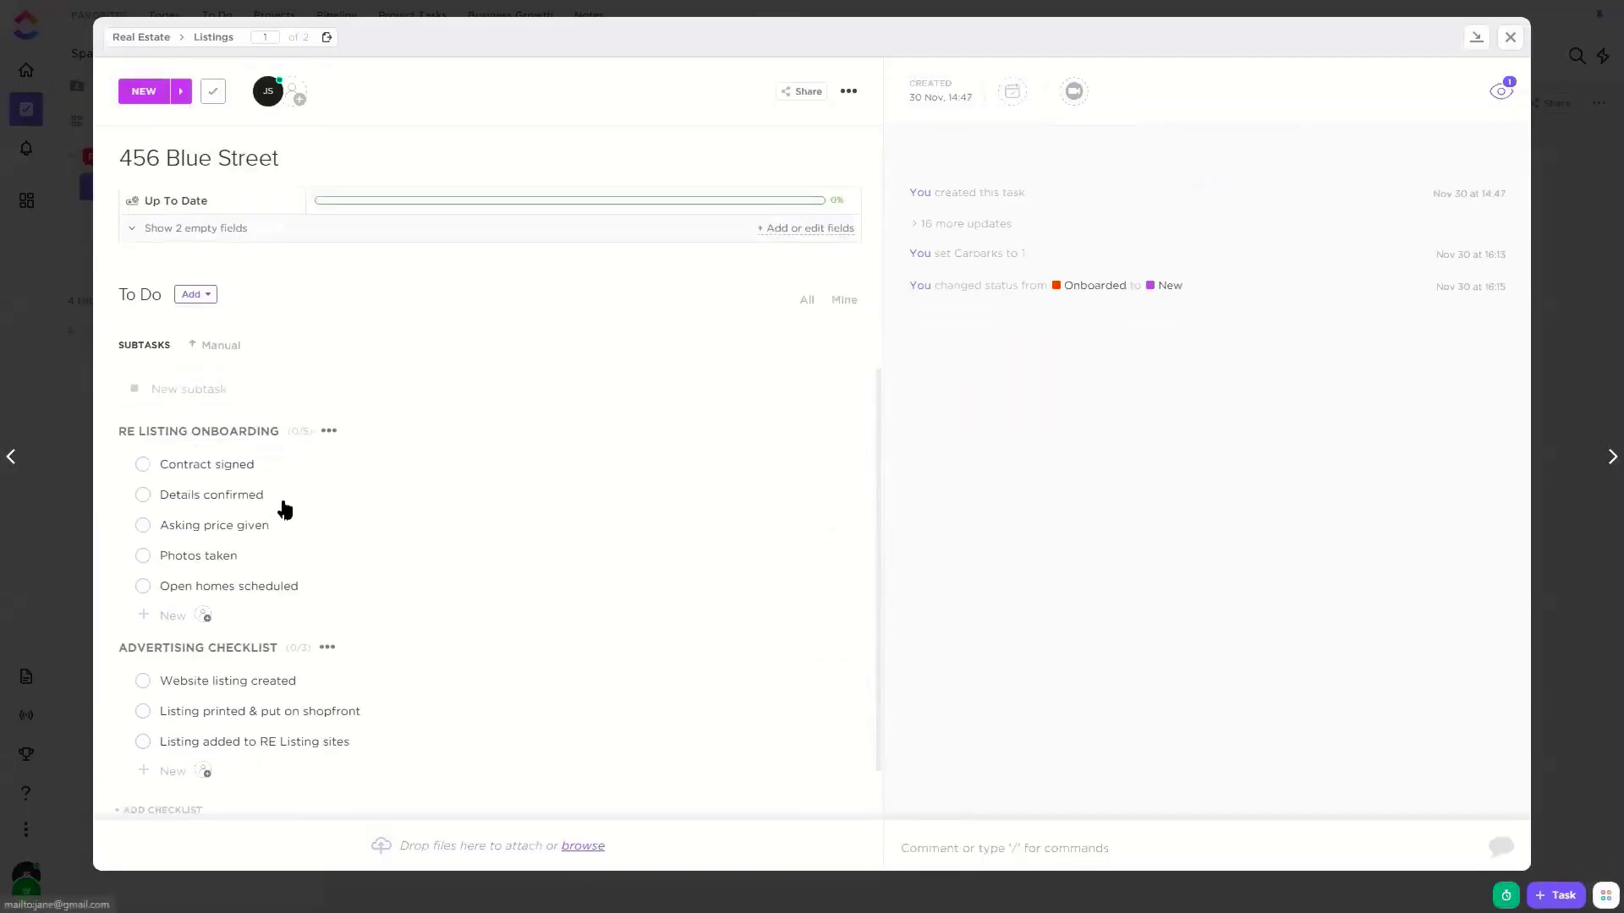
pyautogui.click(143, 453)
pyautogui.click(143, 484)
pyautogui.click(143, 515)
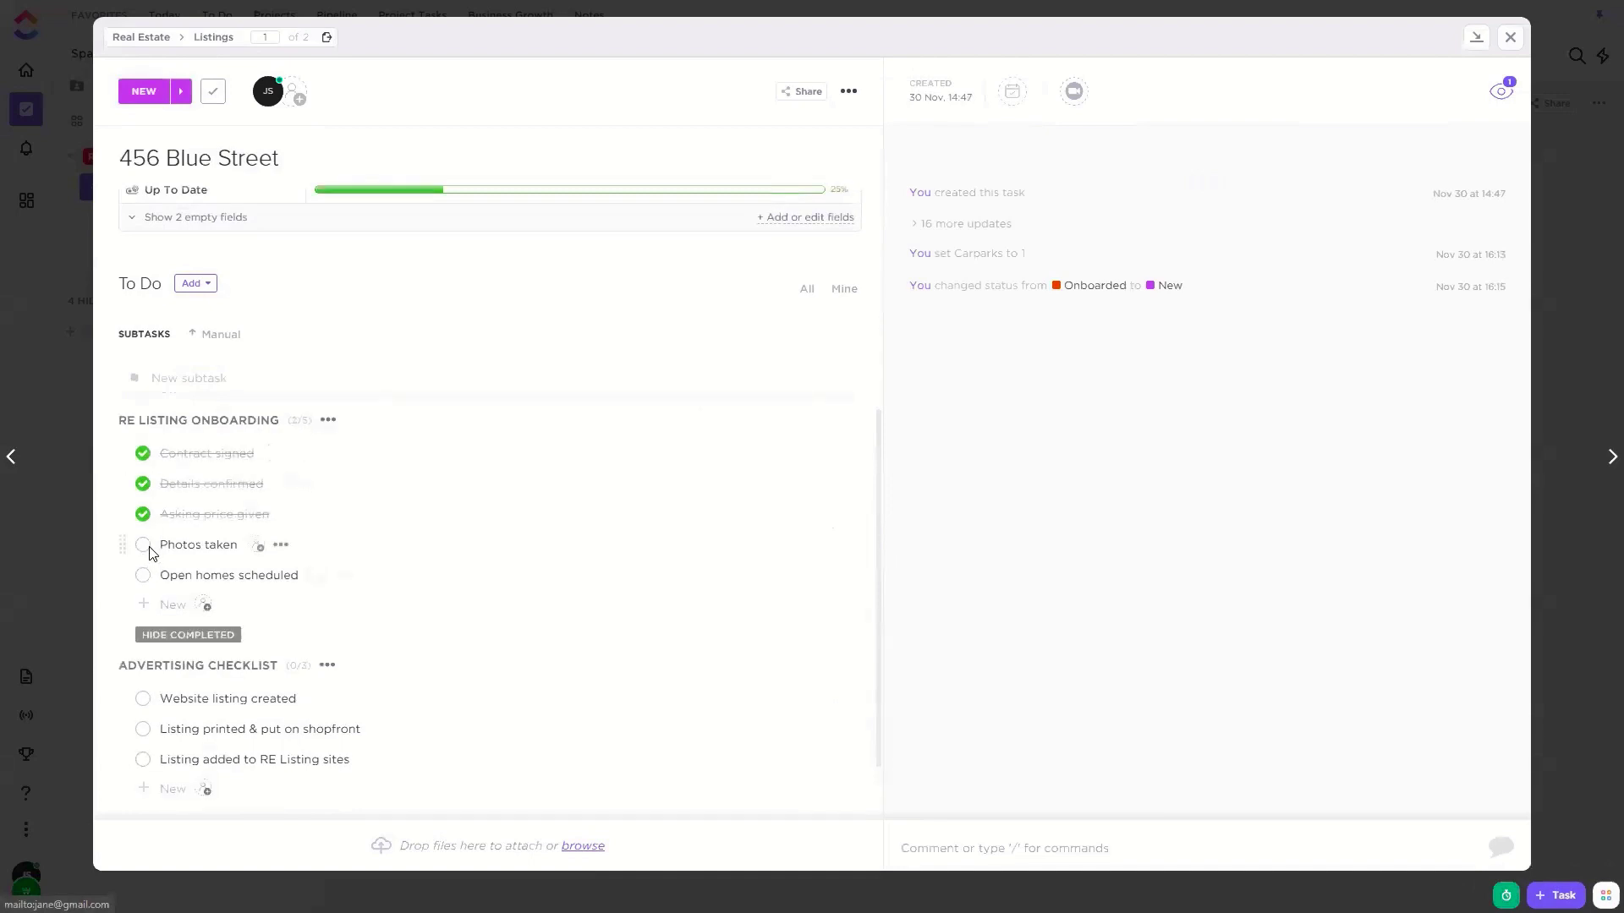
pyautogui.click(143, 545)
pyautogui.click(143, 575)
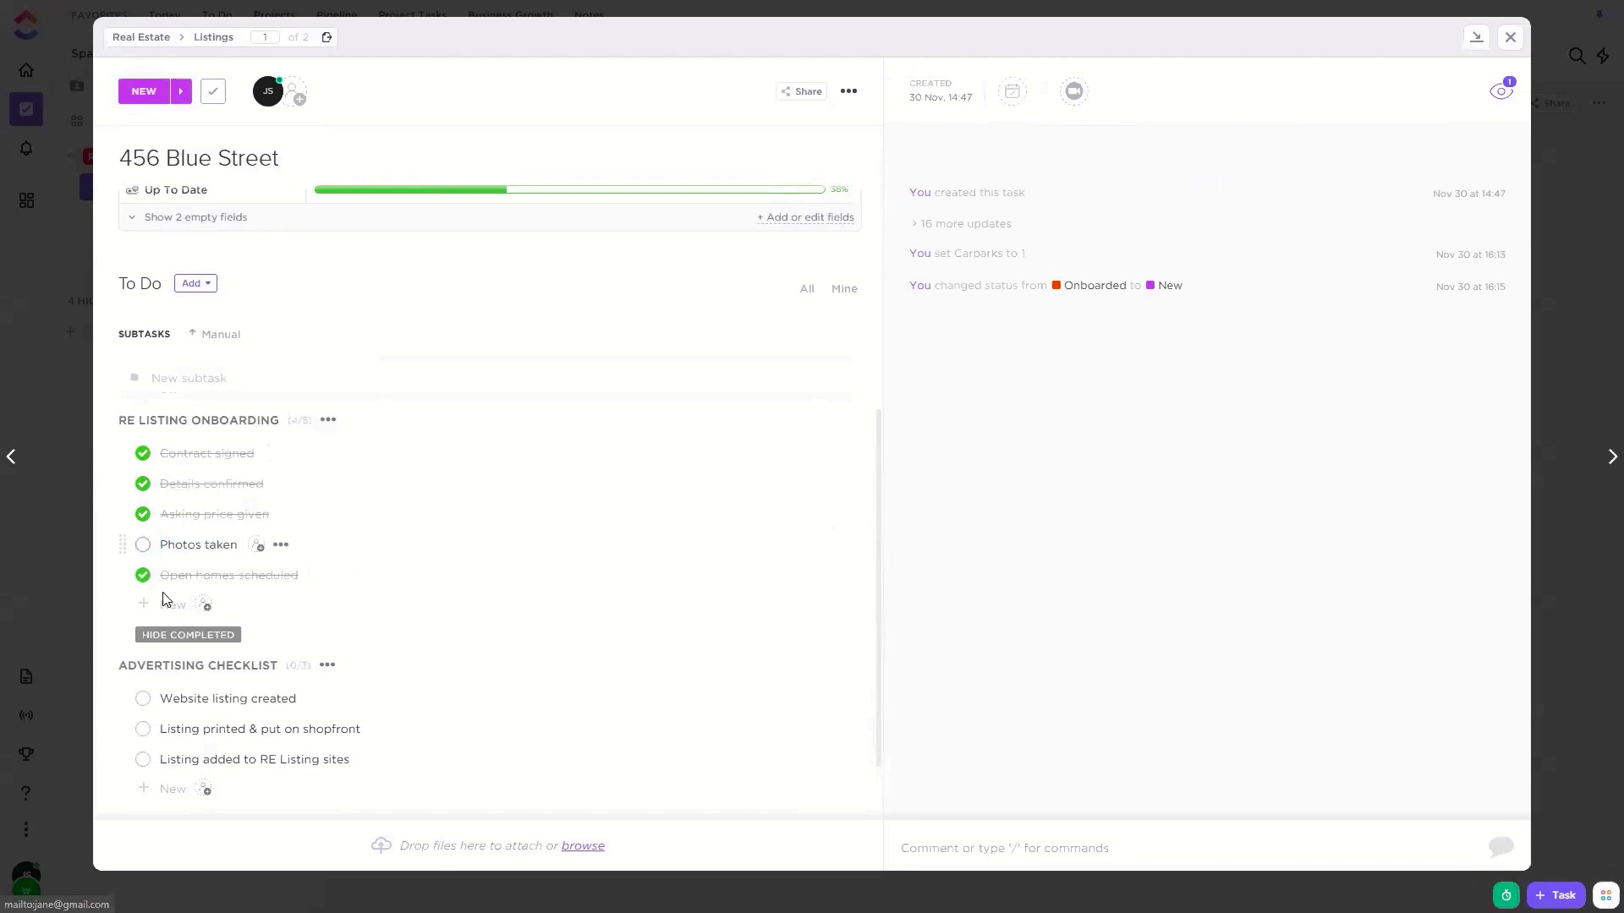
# Change the status of the open listing to Onboarded
pyautogui.scroll(-1, 284, 583)
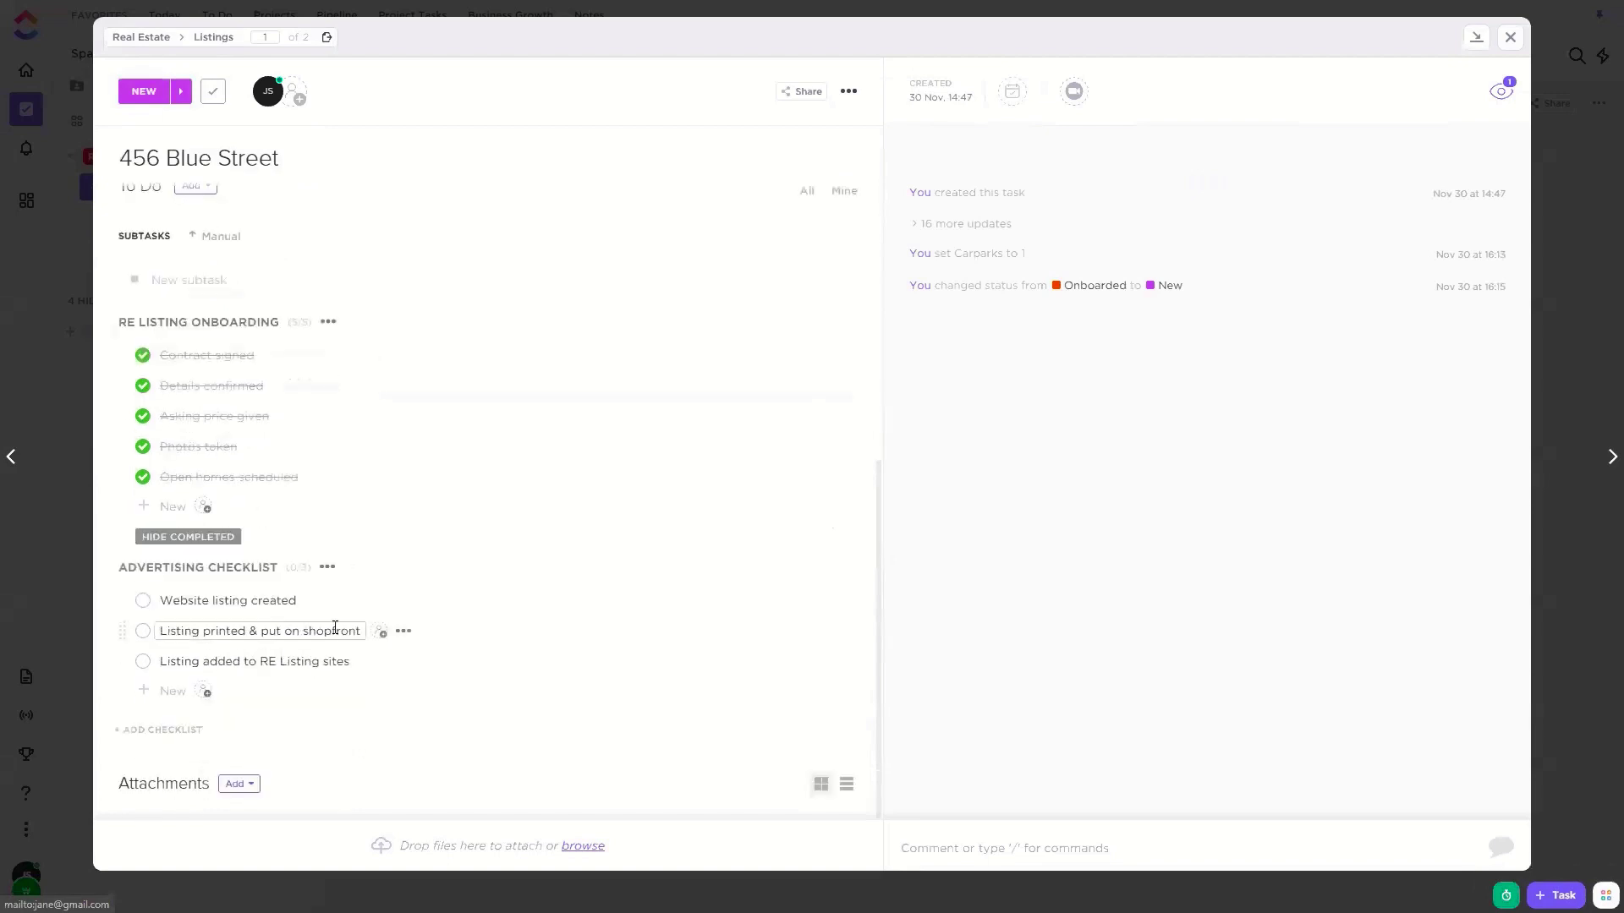
pyautogui.click(134, 91)
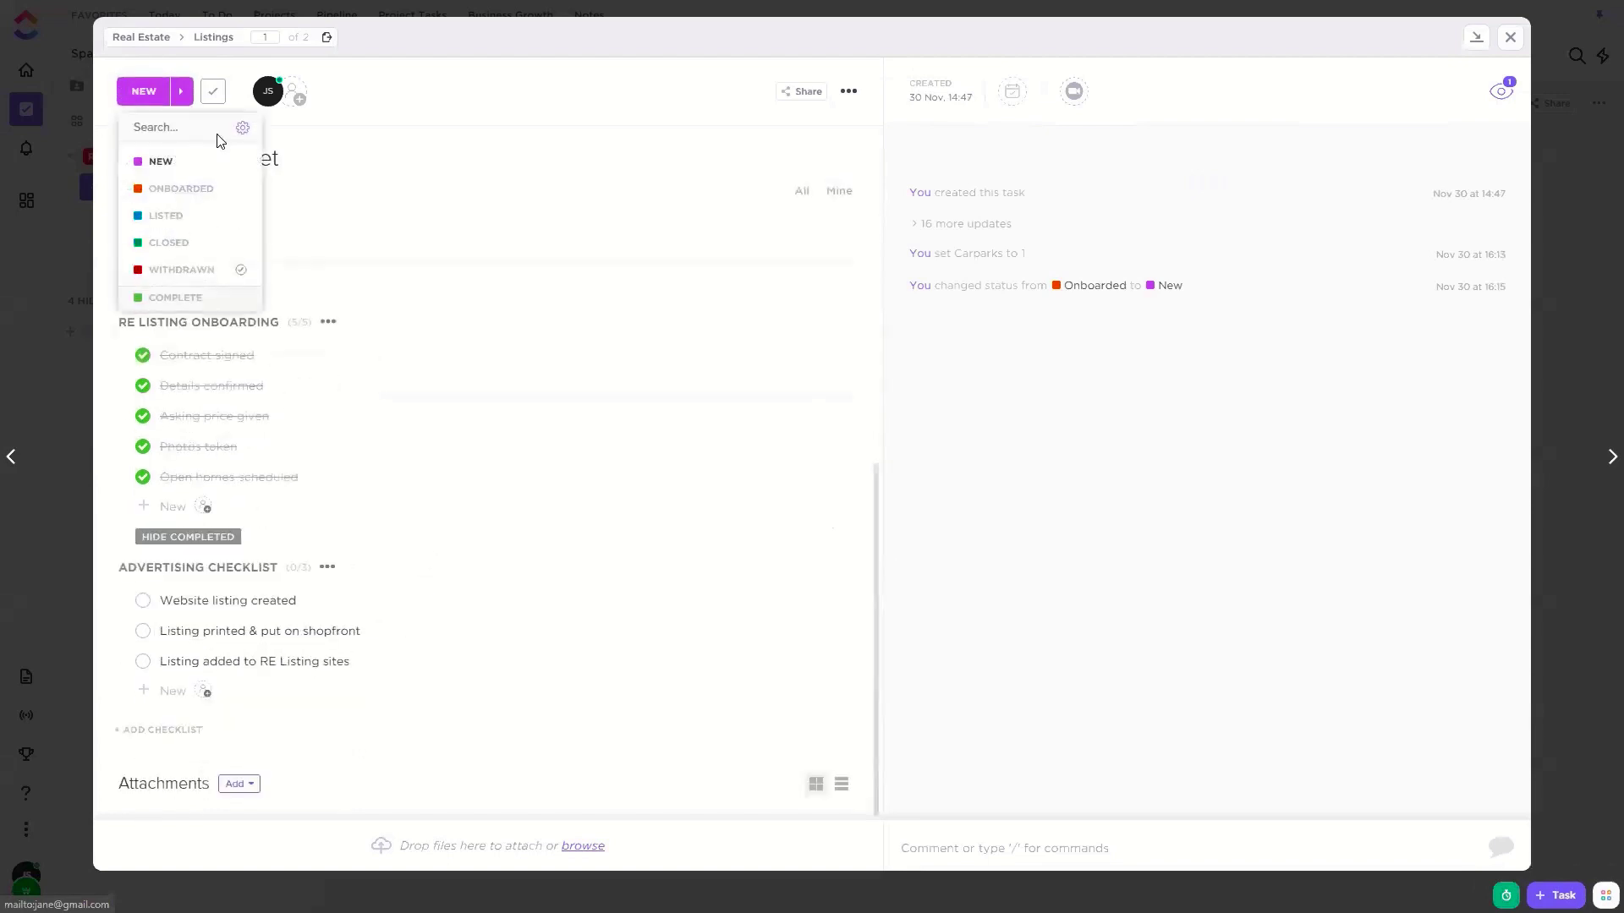
pyautogui.click(203, 188)
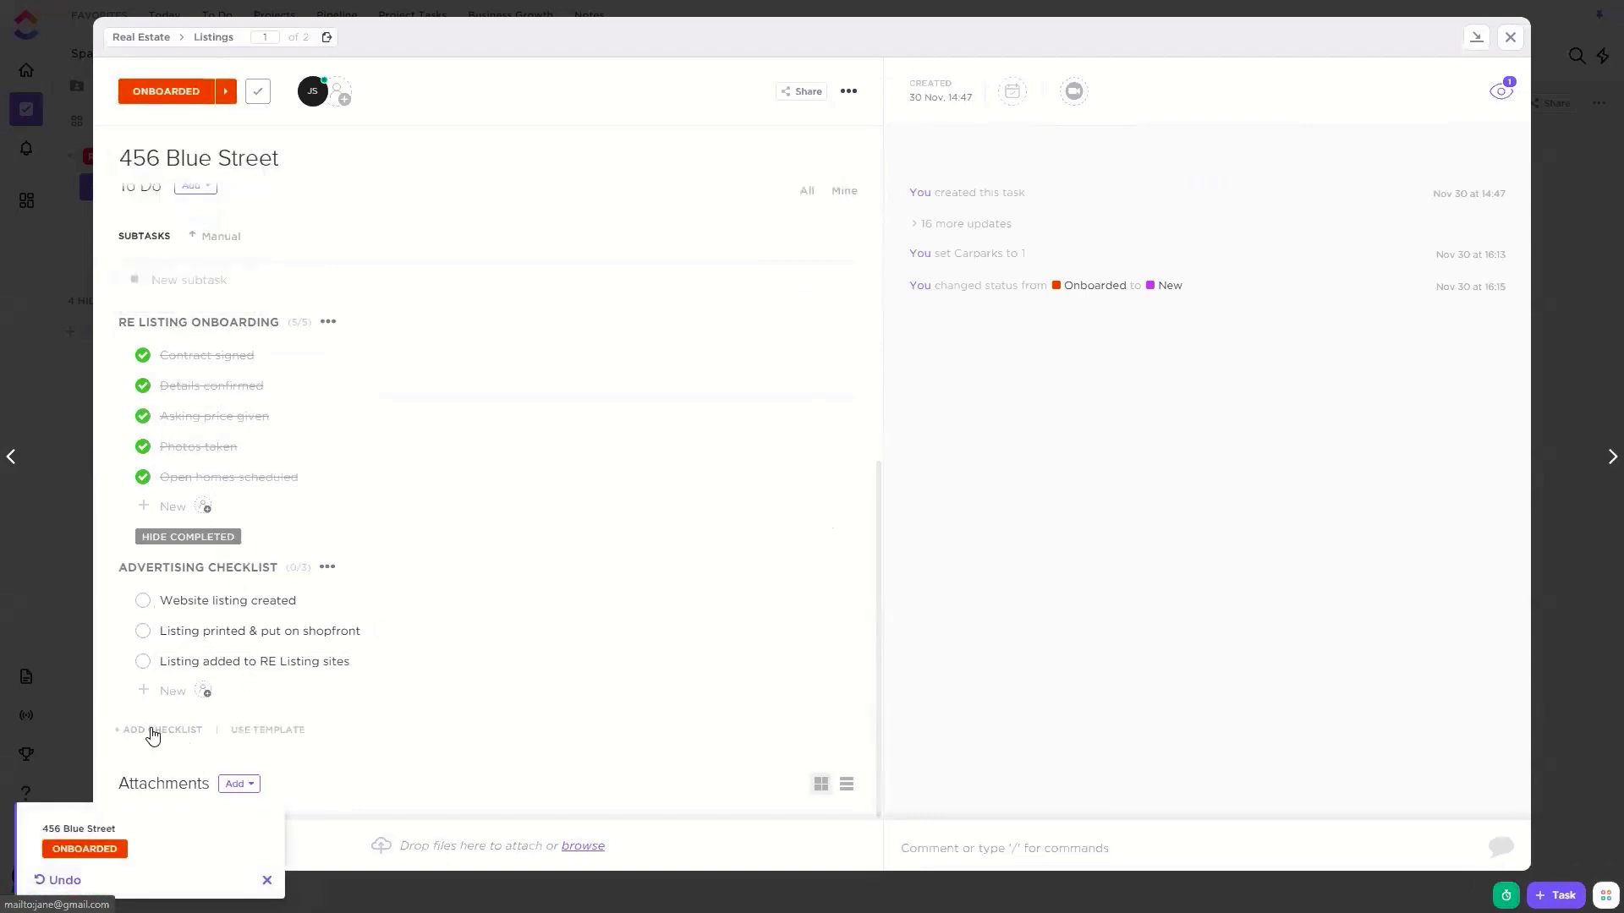
# Add a checklist to the Onboarded listing from the Deal Closing template and close the task
pyautogui.click(273, 731)
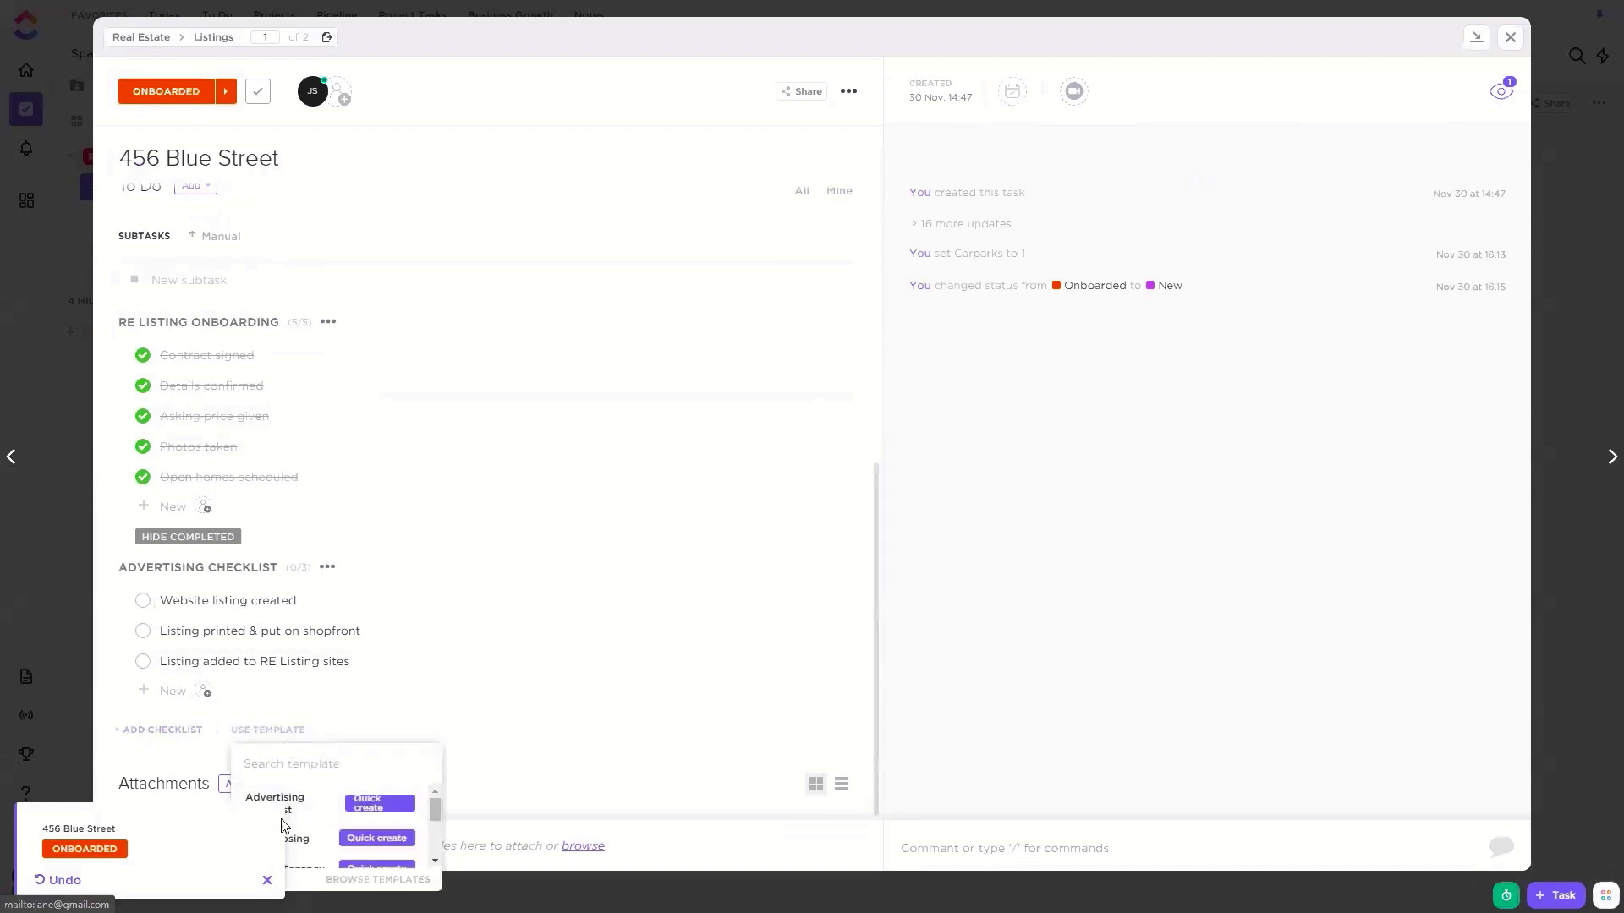
pyautogui.scroll(-5, 308, 826)
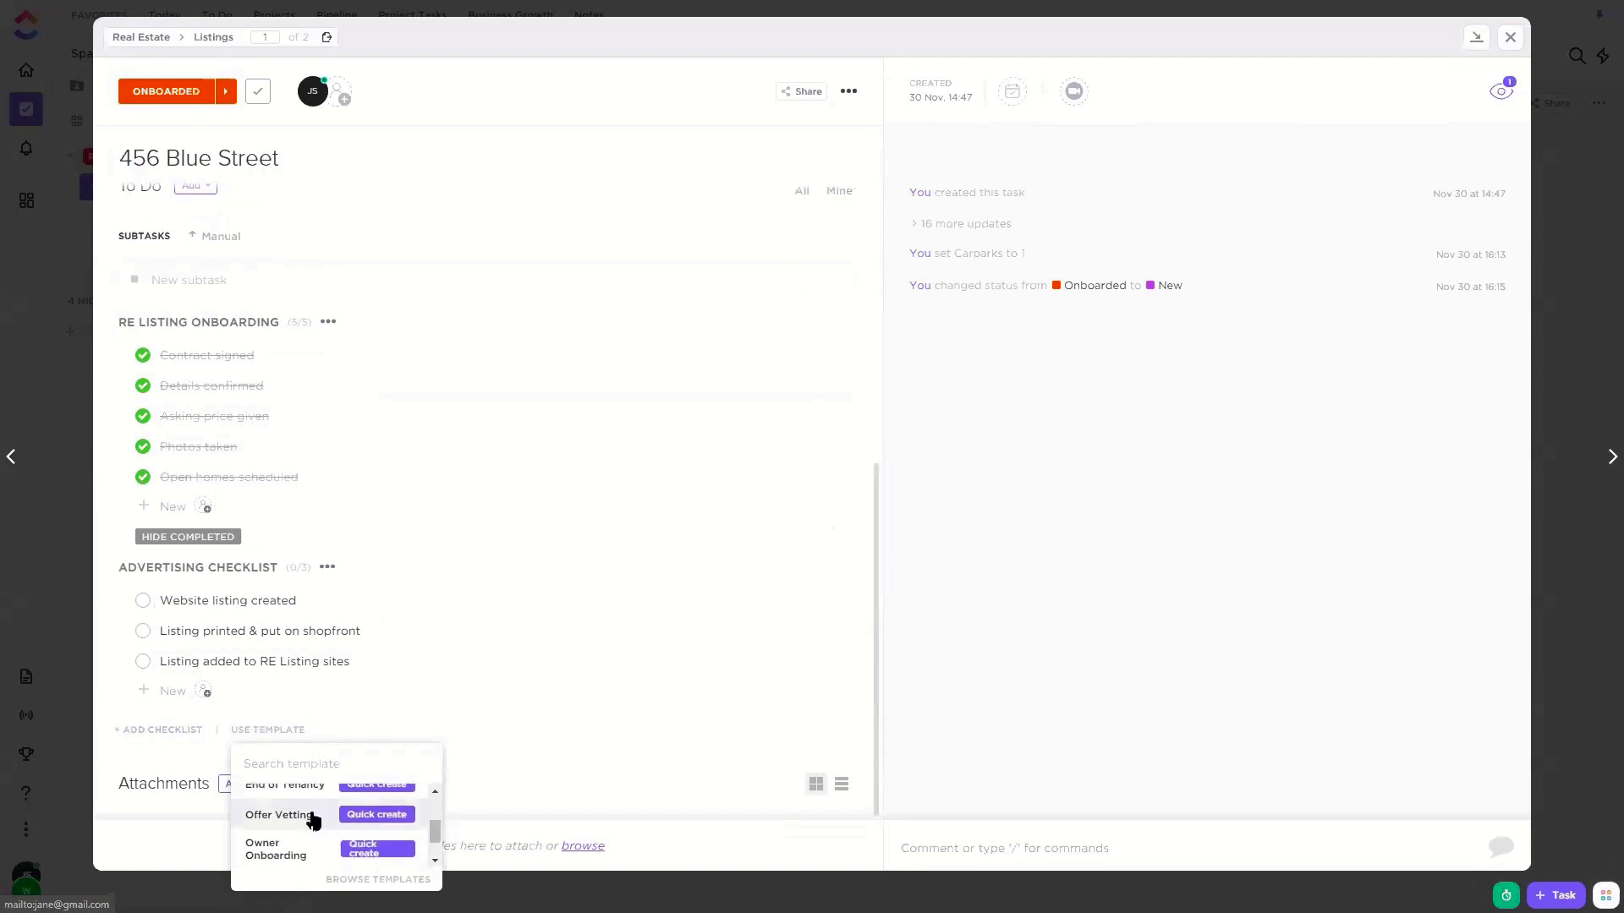
pyautogui.scroll(5, 309, 826)
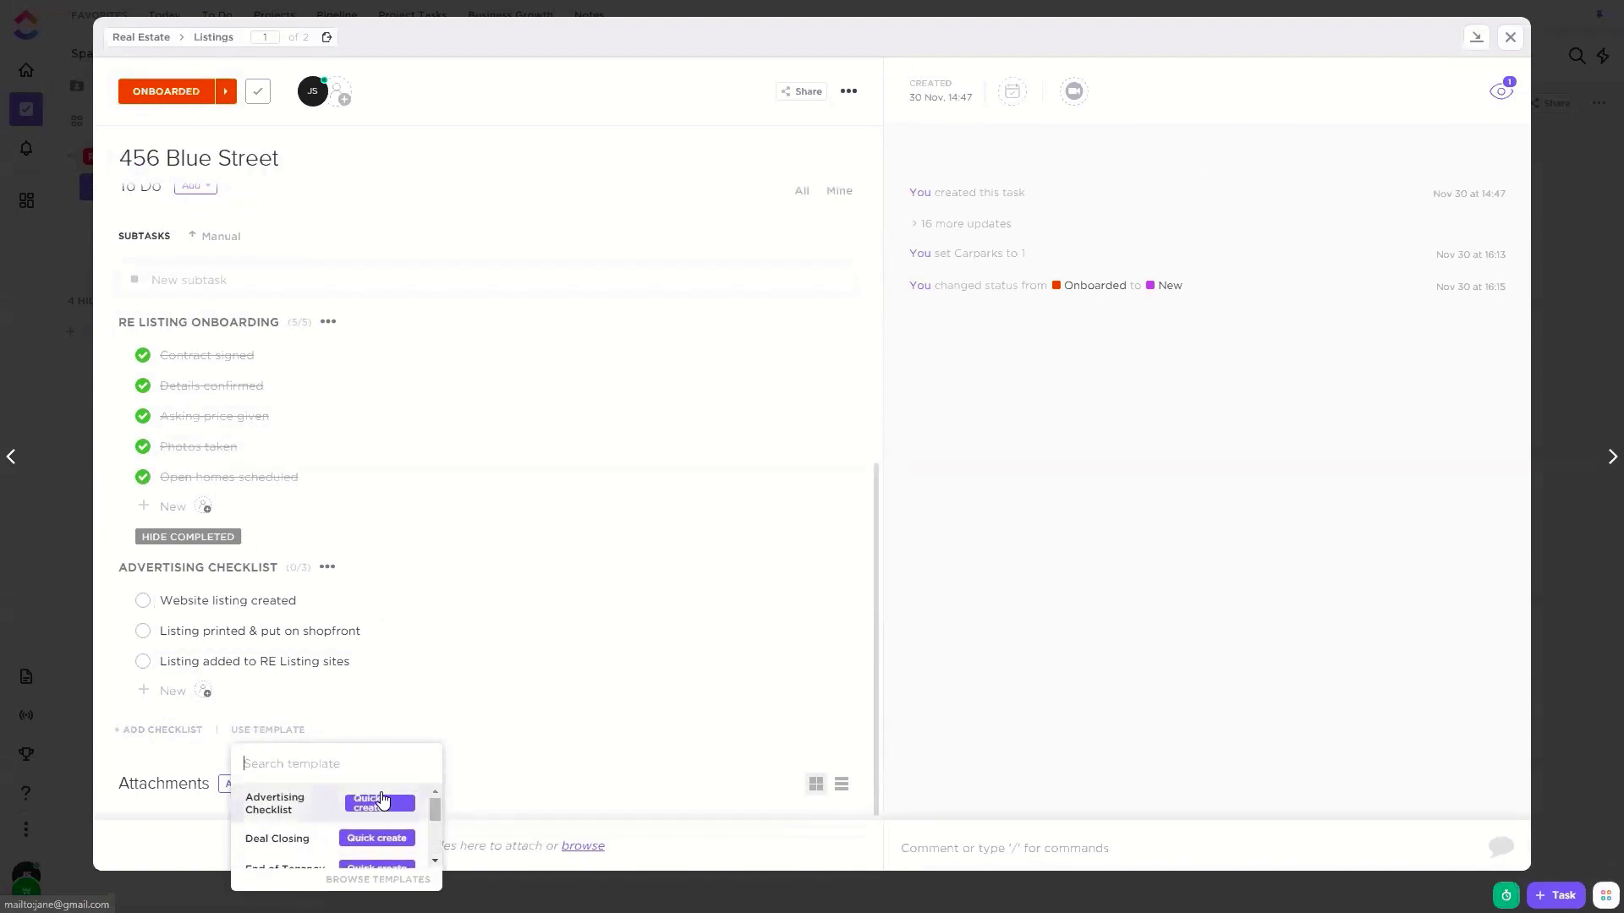
pyautogui.write('closi')
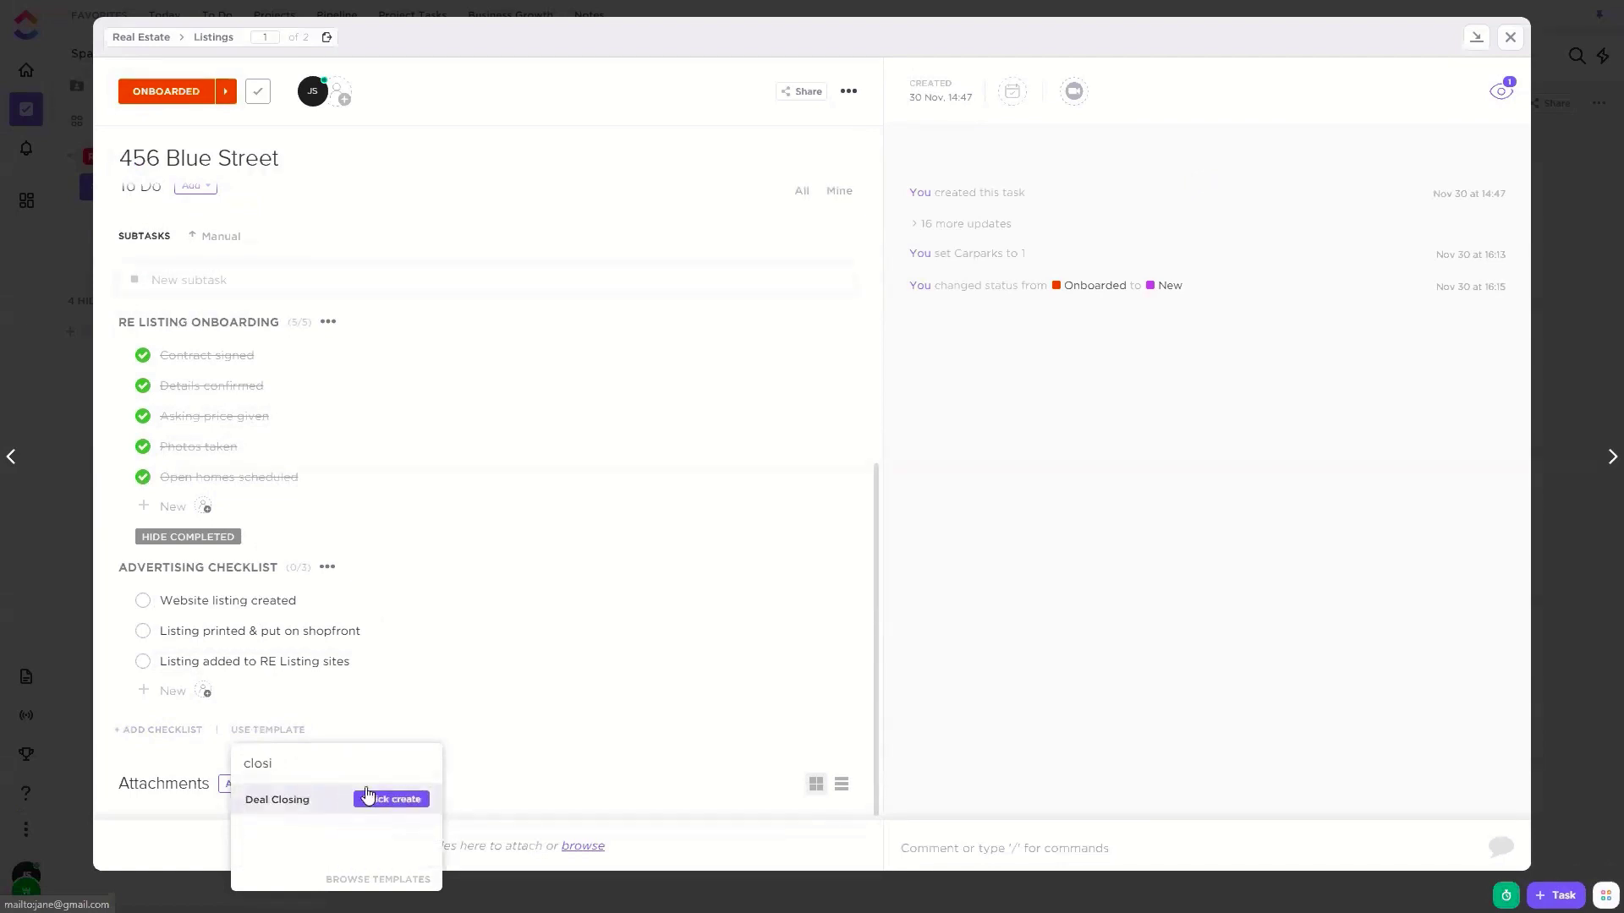
pyautogui.click(423, 800)
pyautogui.scroll(-2, 499, 611)
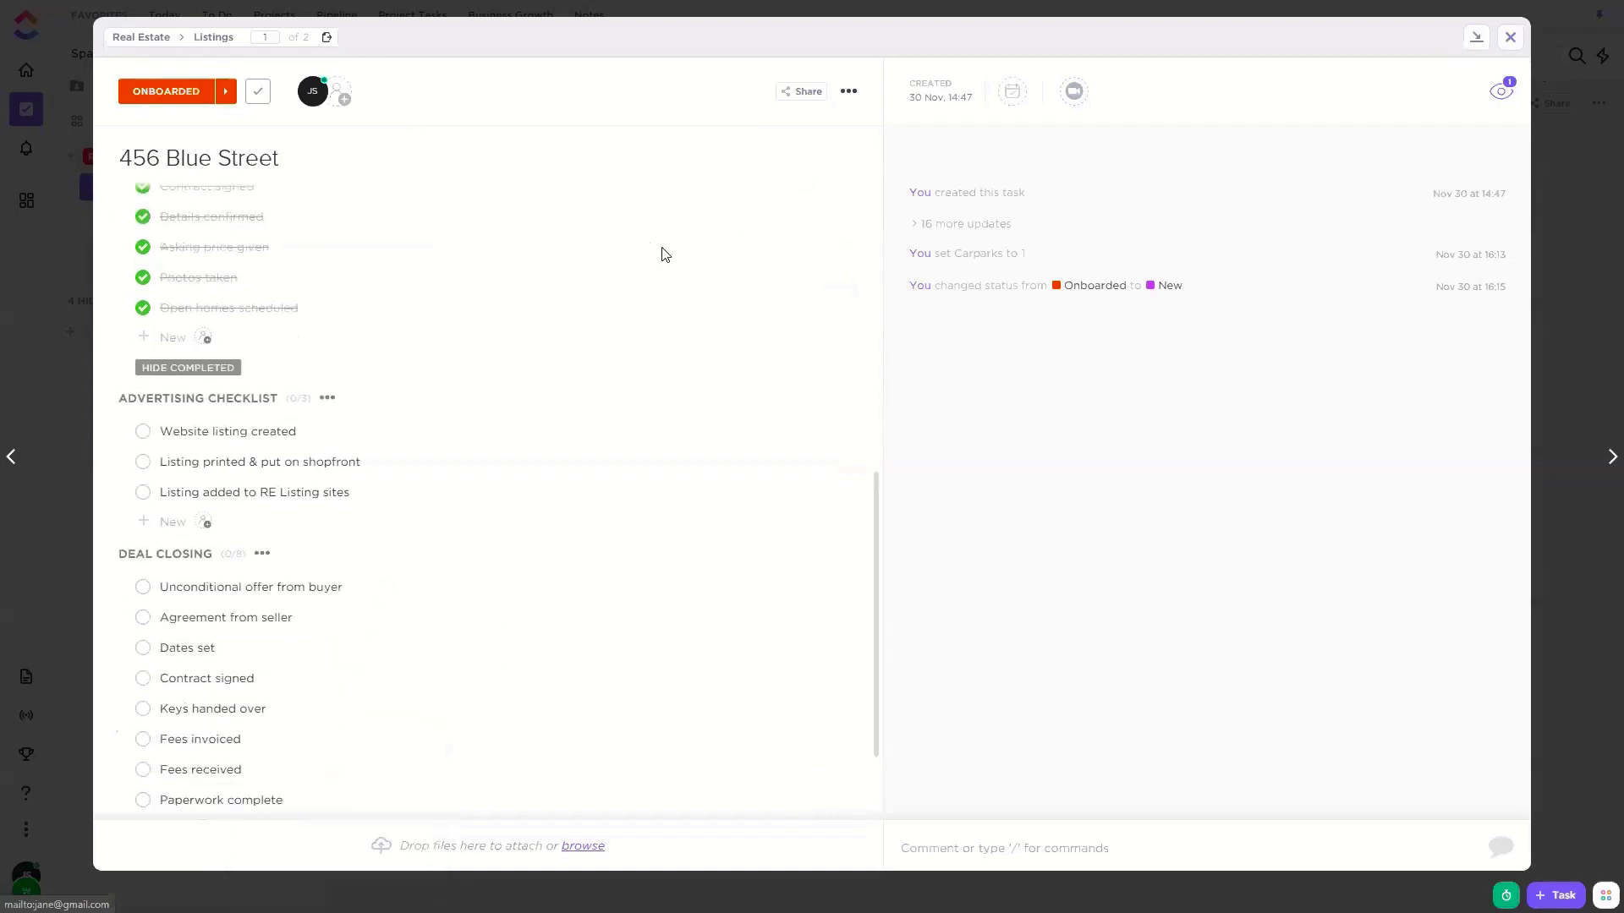
pyautogui.click(1511, 38)
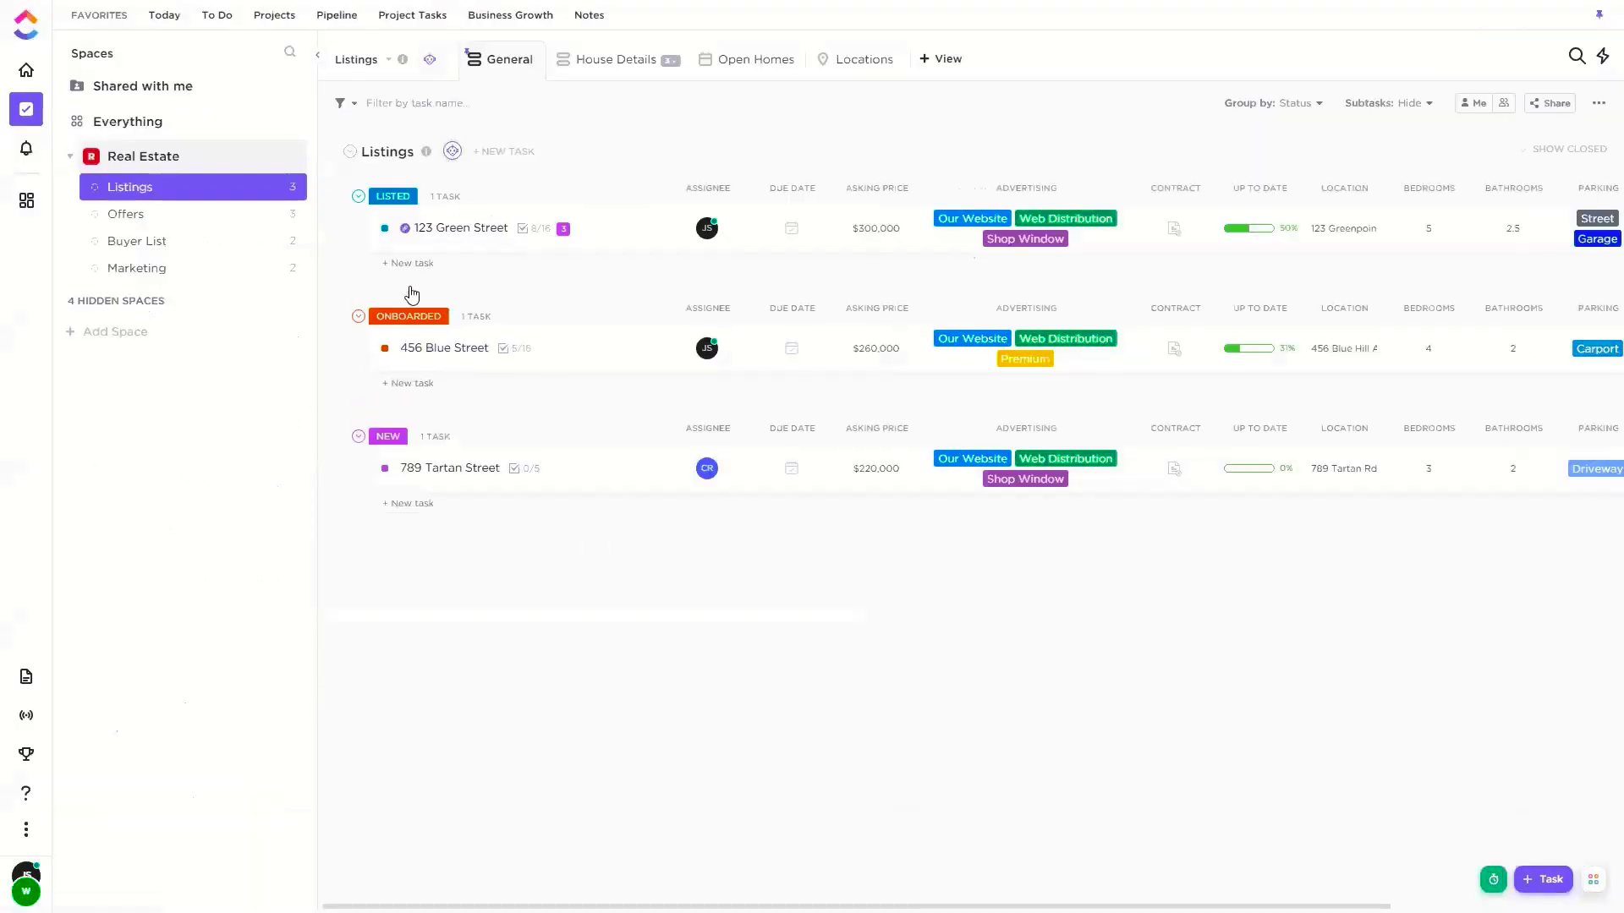
# Check the statuses available for the Onboarded listing without changing its status
pyautogui.click(385, 351)
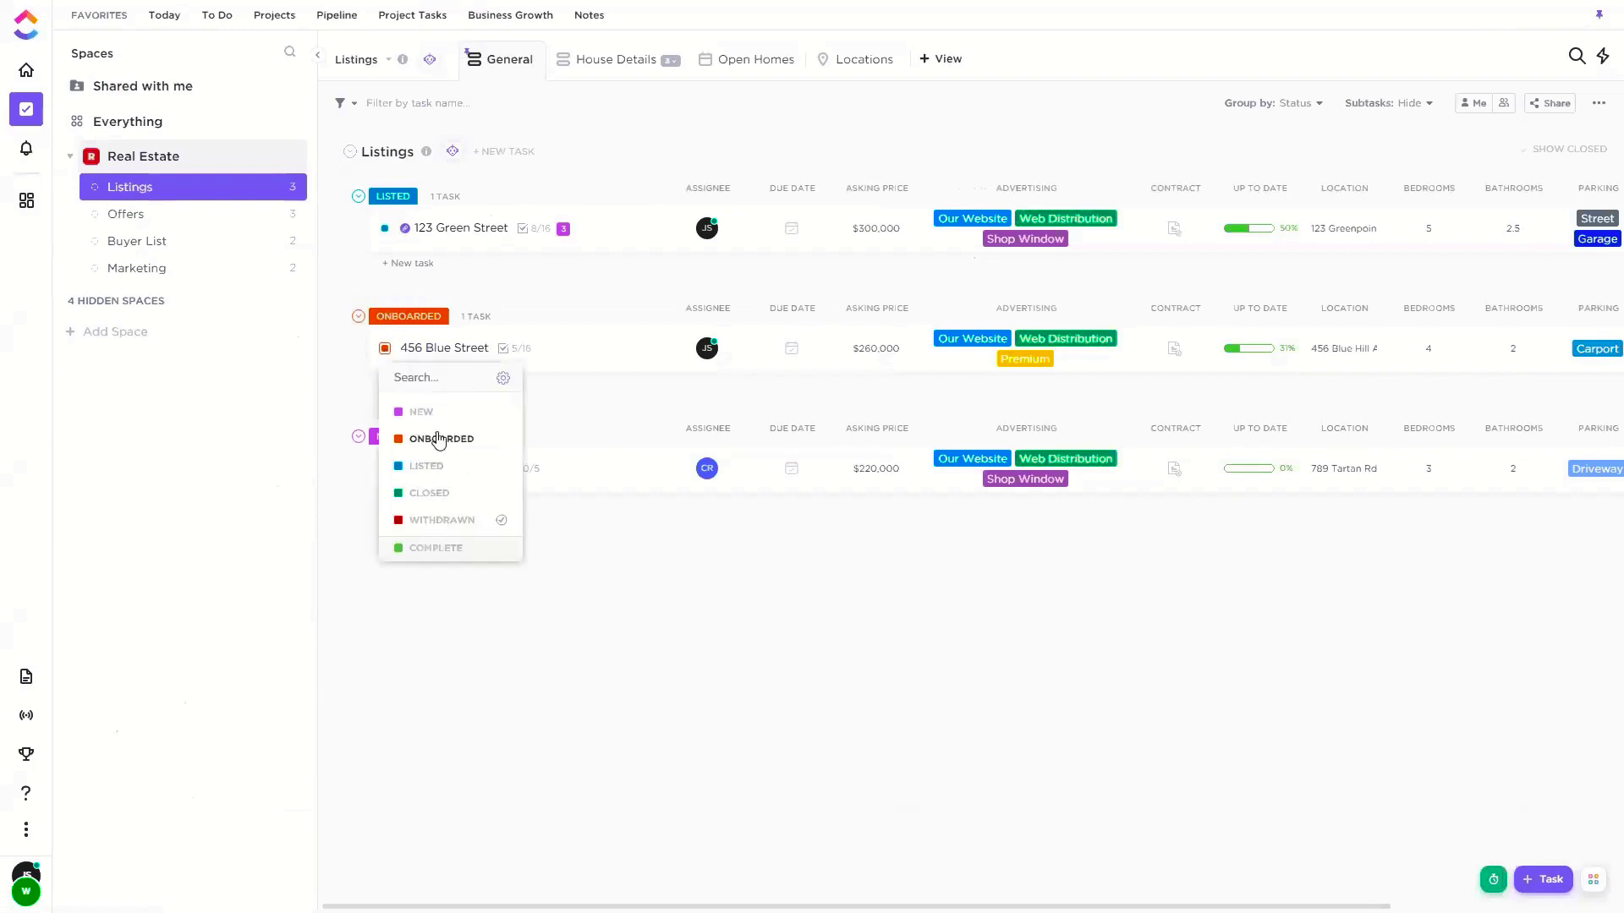
pyautogui.click(1225, 186)
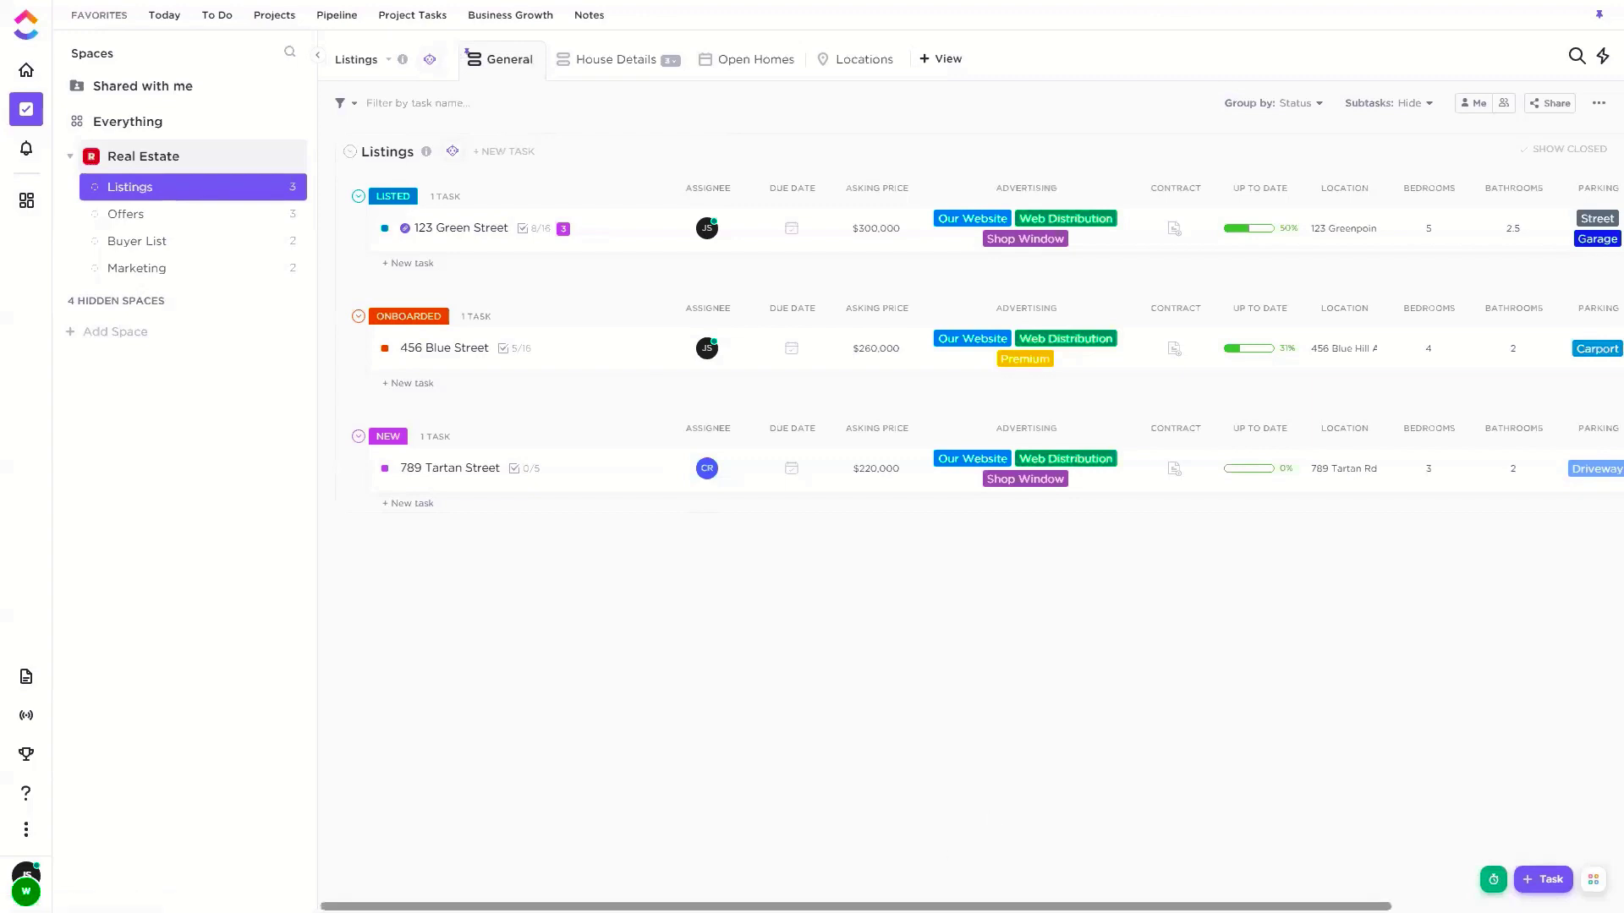
# Look through the hidden columns and new custom field types that can be added to the General view's table
pyautogui.moveTo(991, 907); pyautogui.dragTo(1239, 907)
pyautogui.moveTo(958, 861); pyautogui.dragTo(1164, 663)
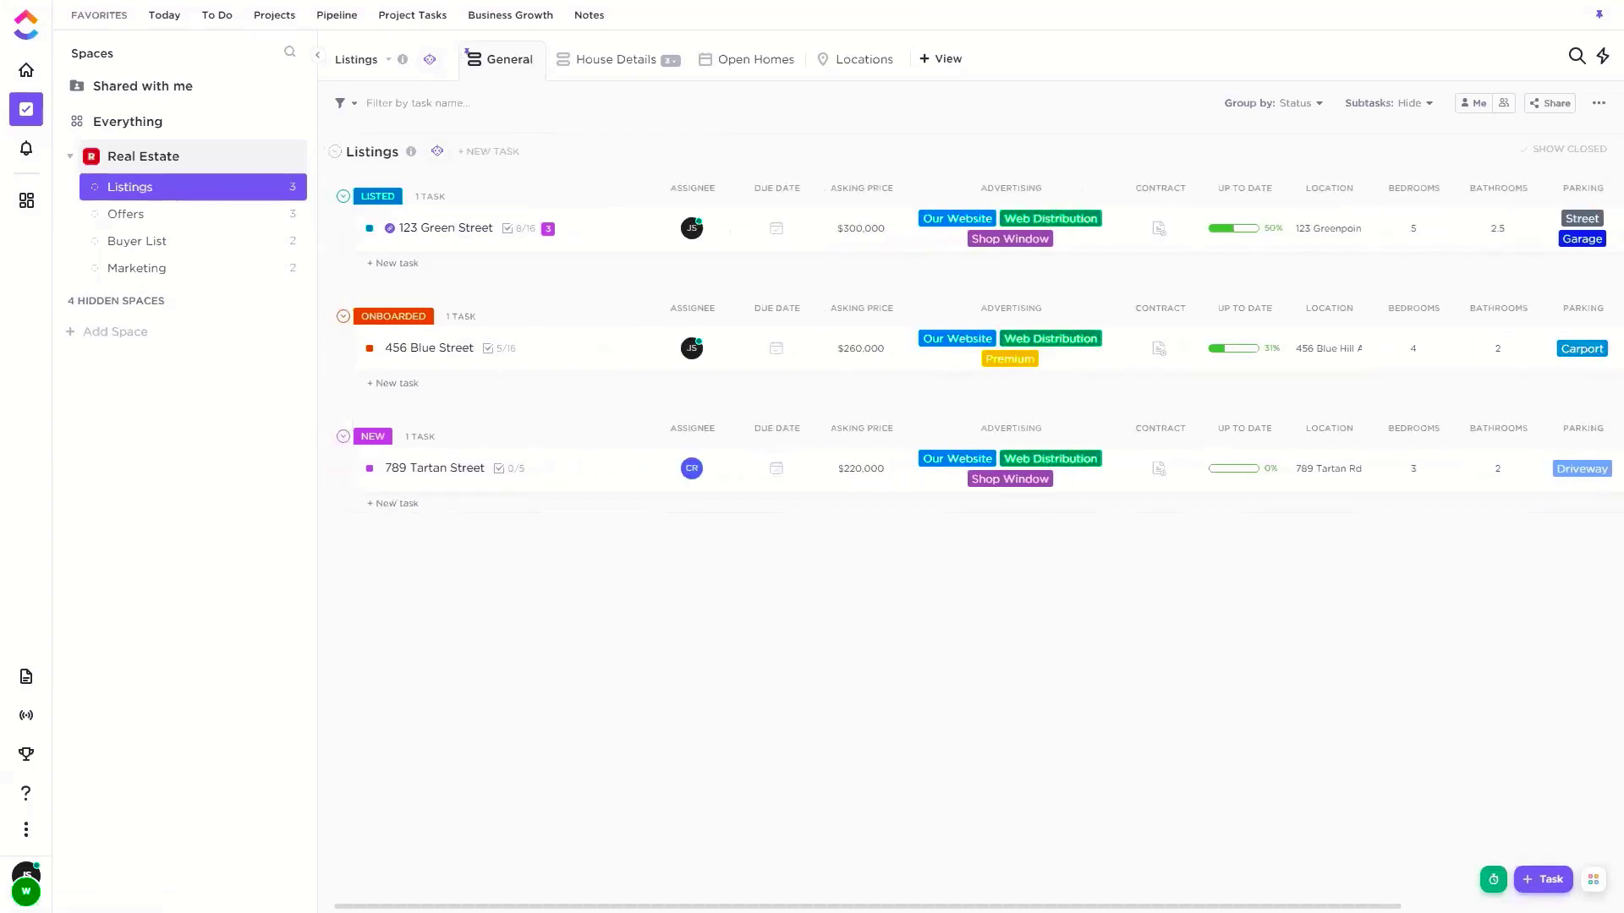
pyautogui.moveTo(1036, 906); pyautogui.dragTo(1601, 496)
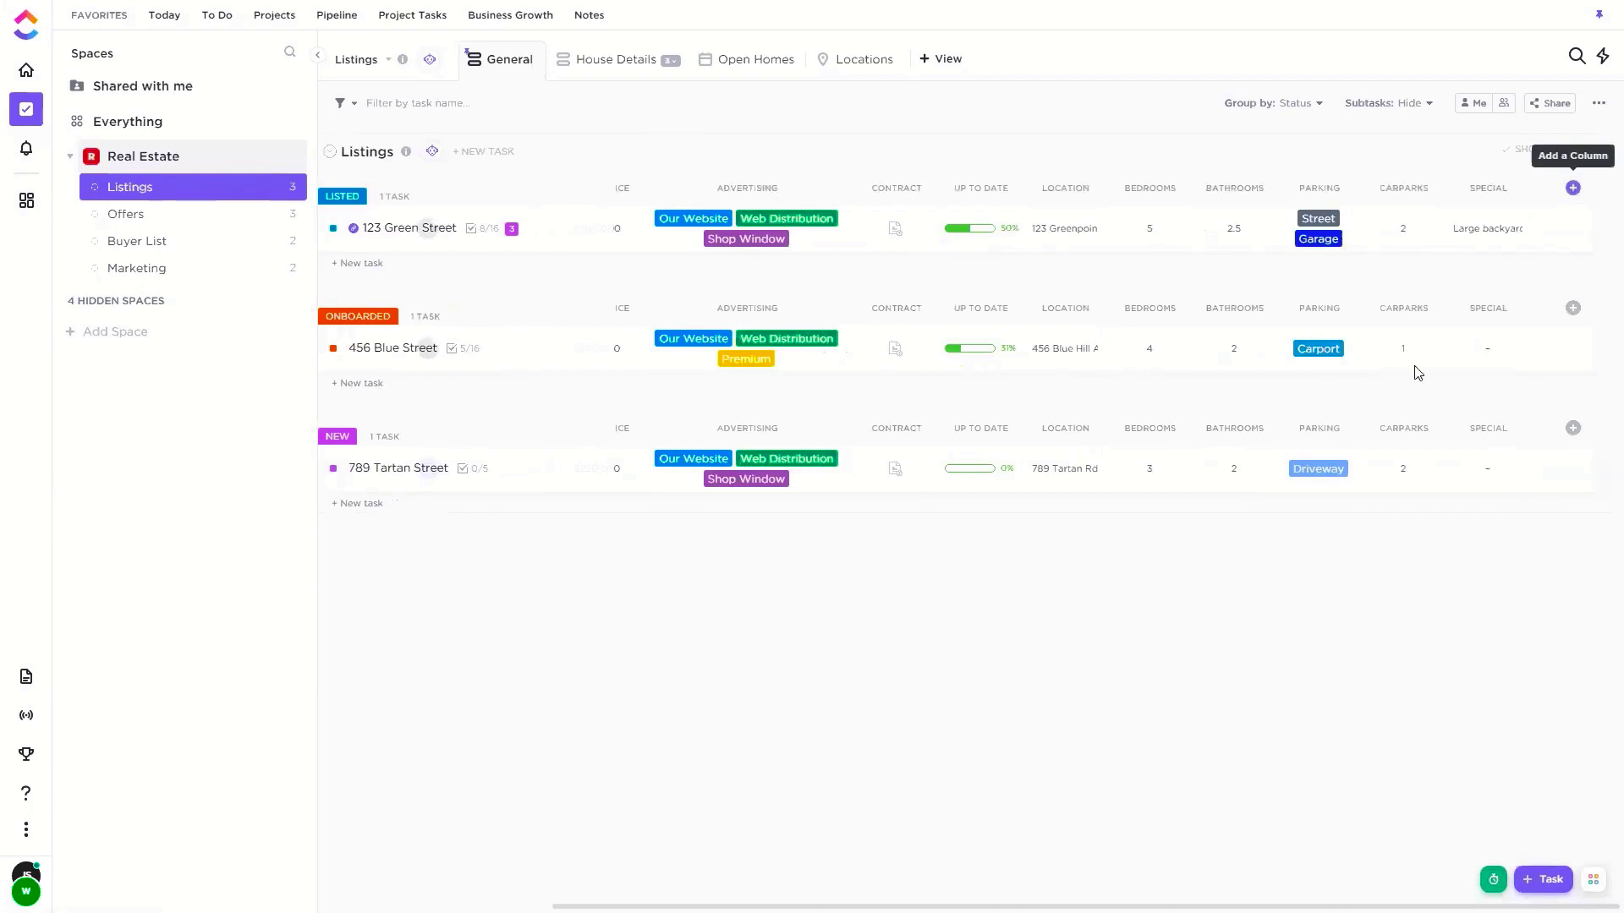
pyautogui.scroll(-3, 1364, 592)
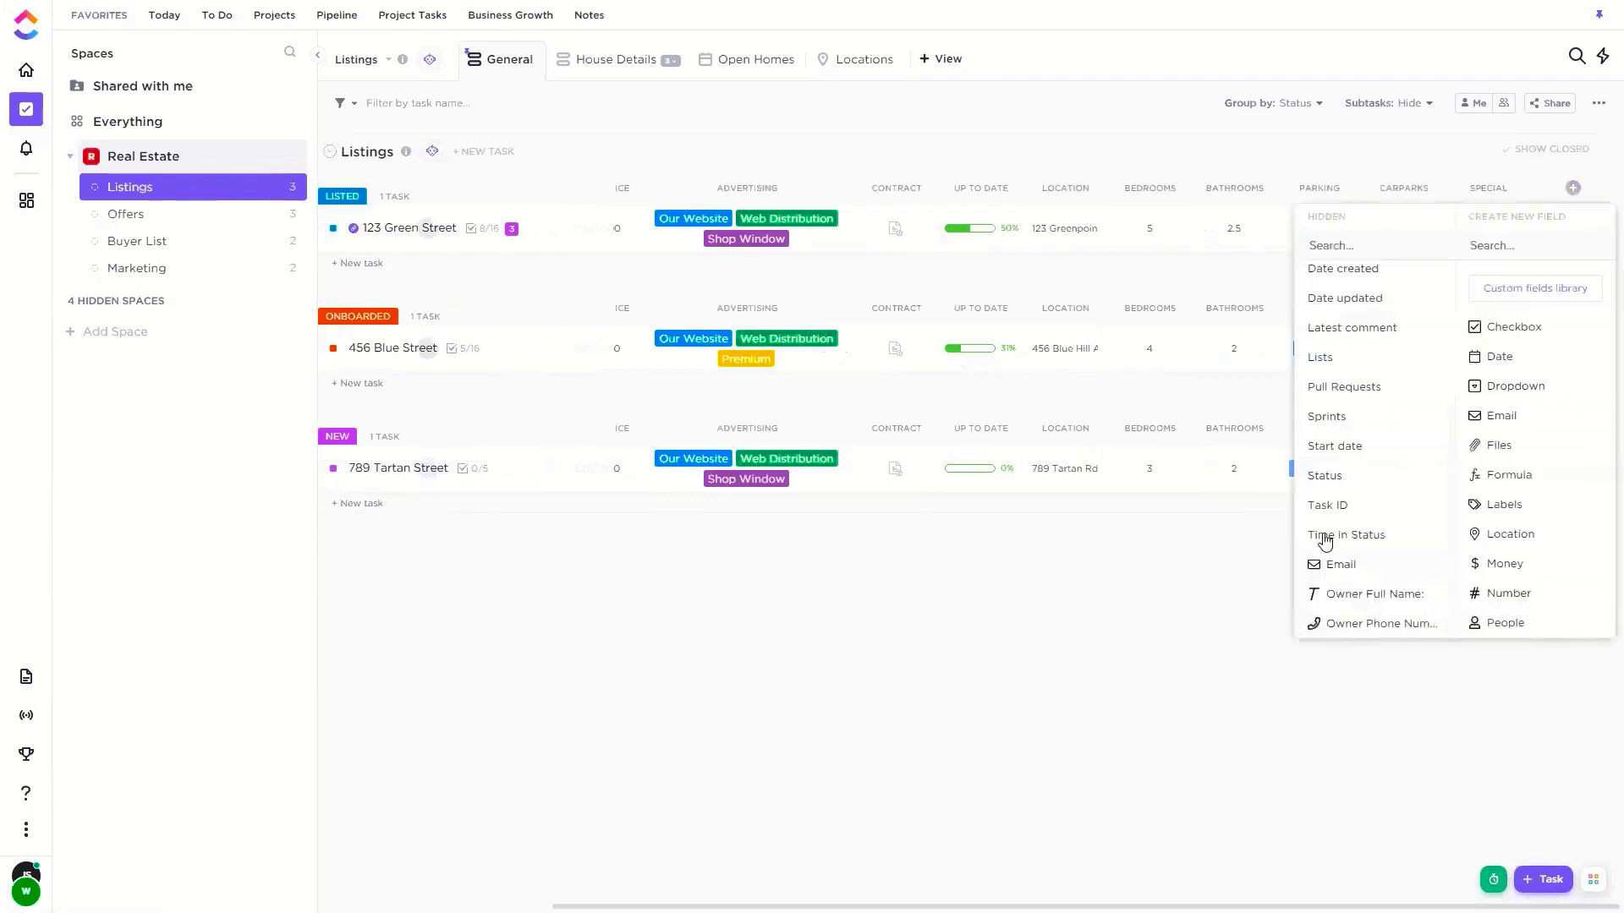
pyautogui.scroll(3, 1324, 541)
pyautogui.click(1001, 704)
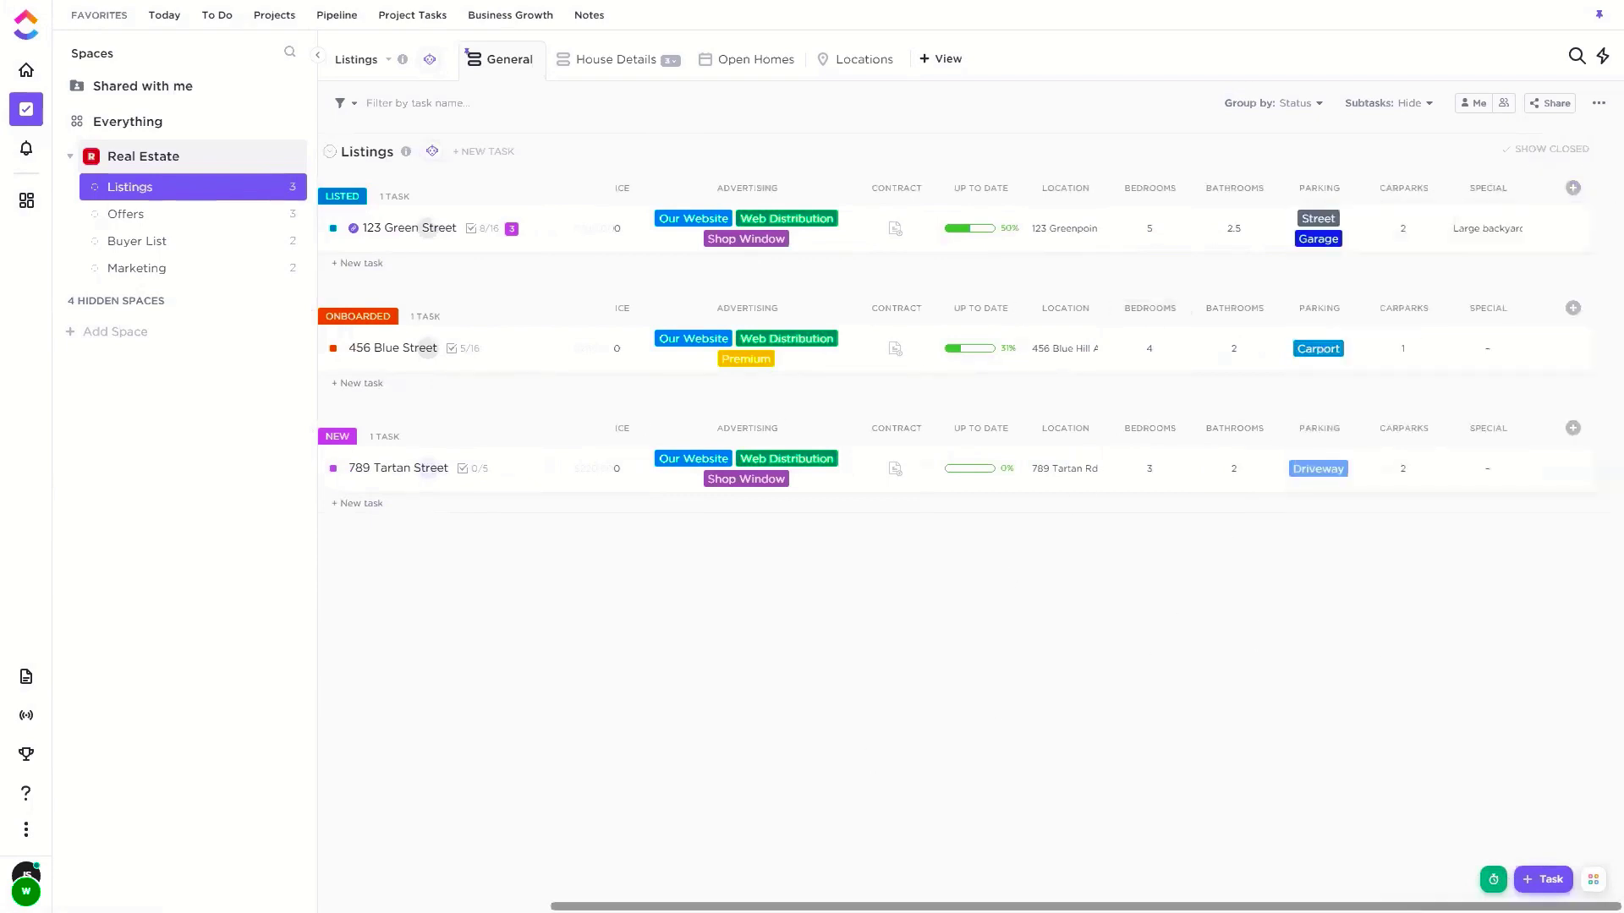
pyautogui.hscroll(-3, 825, 502)
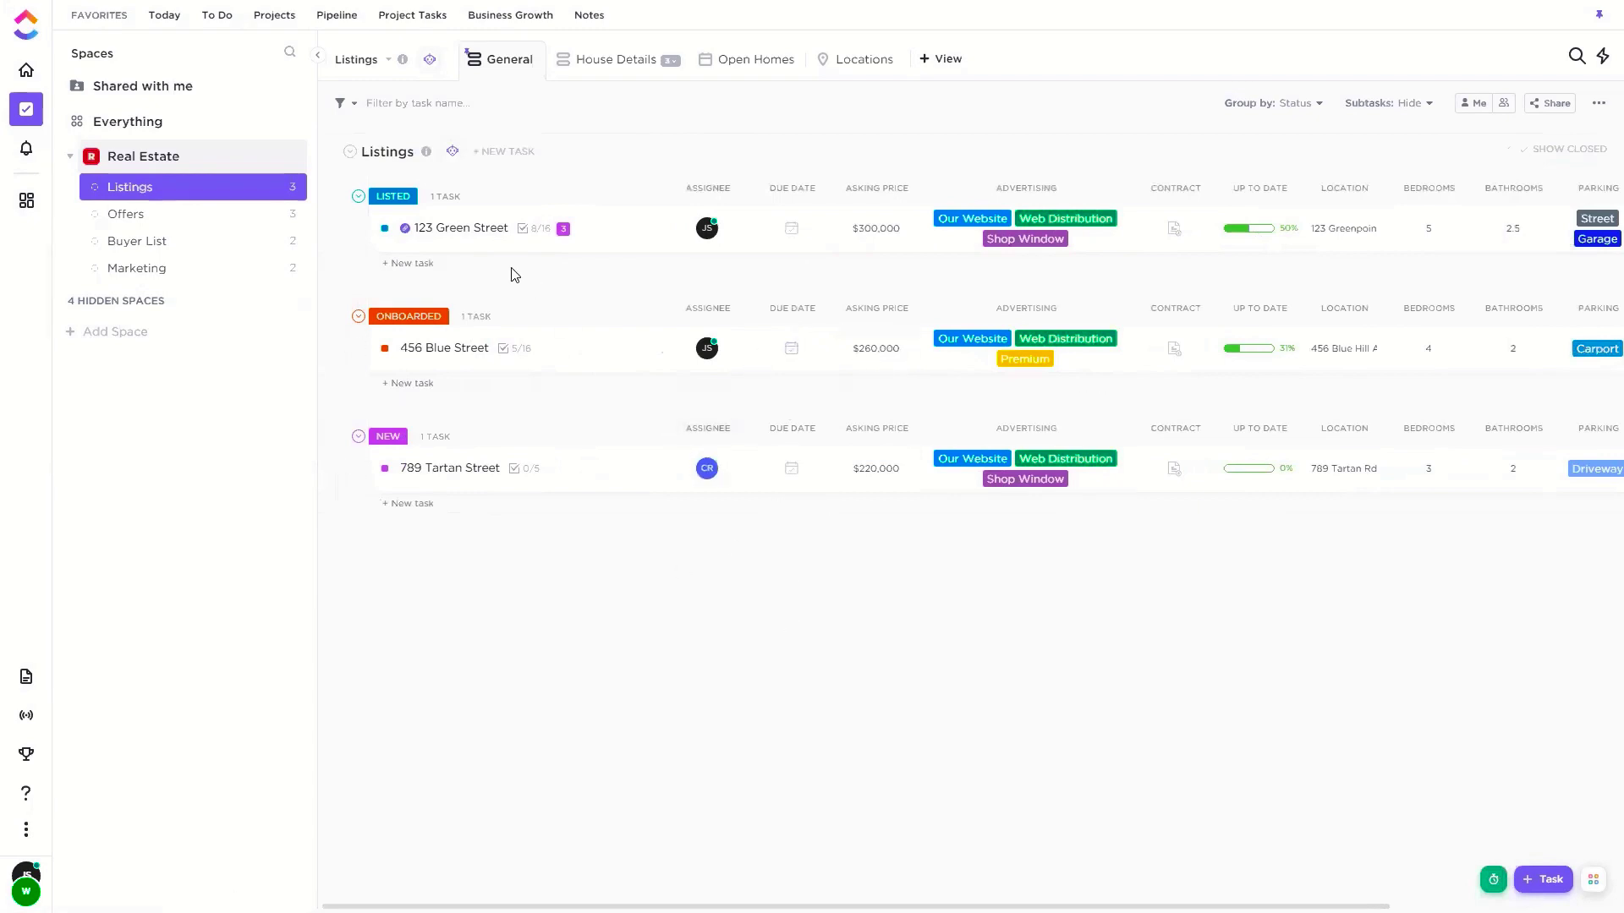
# Switch to the House Details view and check the full text of the Listed property's Special field
pyautogui.click(591, 68)
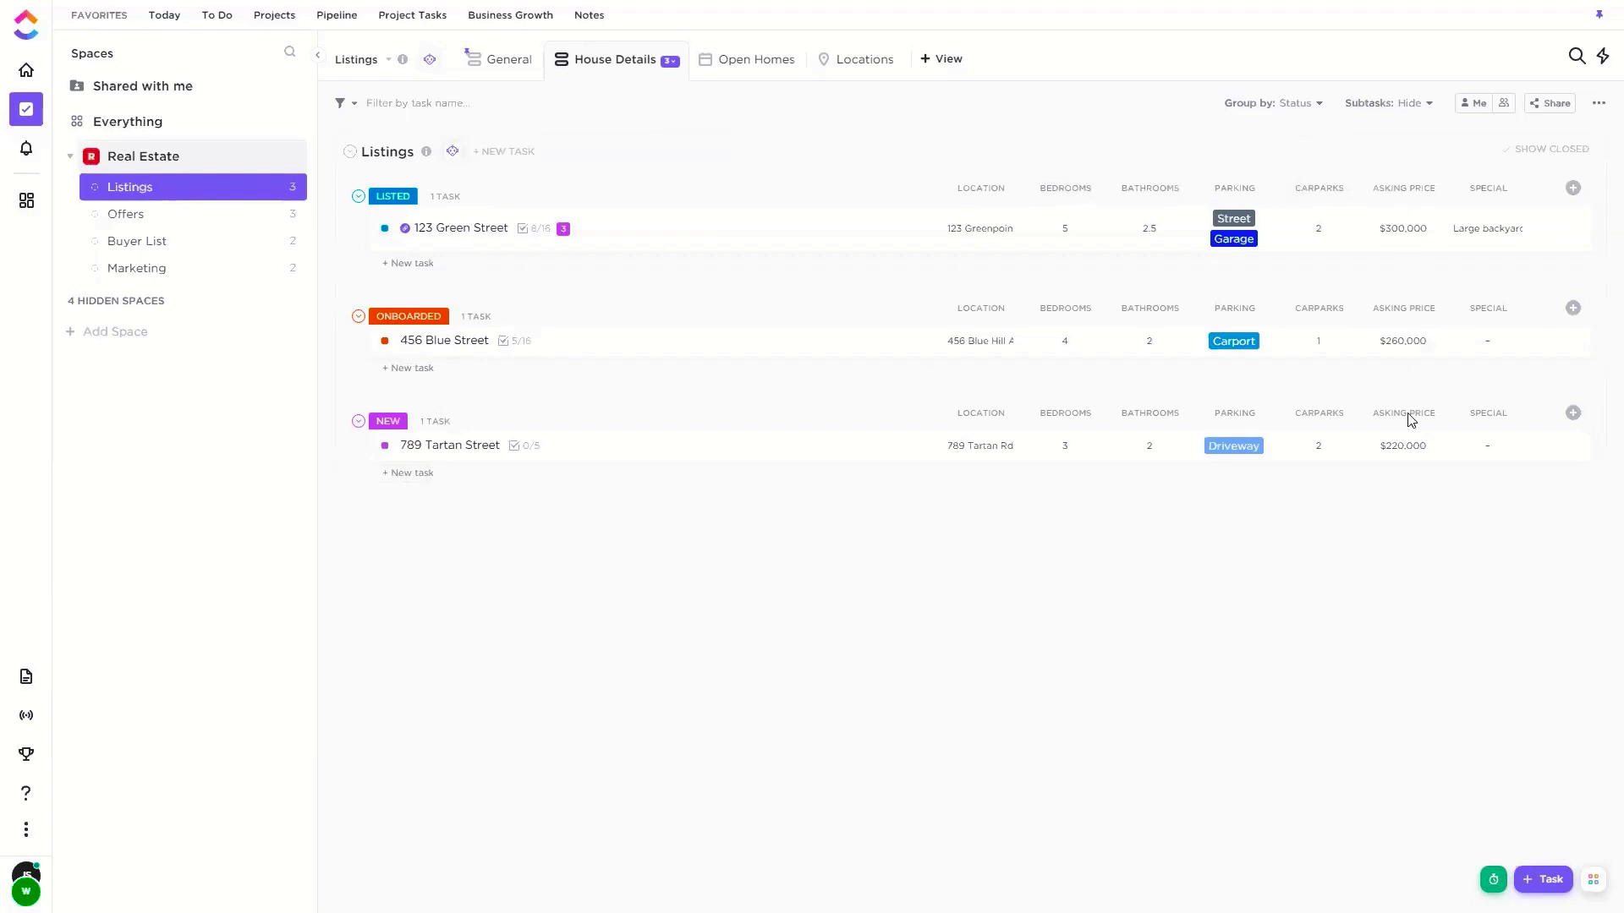
pyautogui.click(1490, 235)
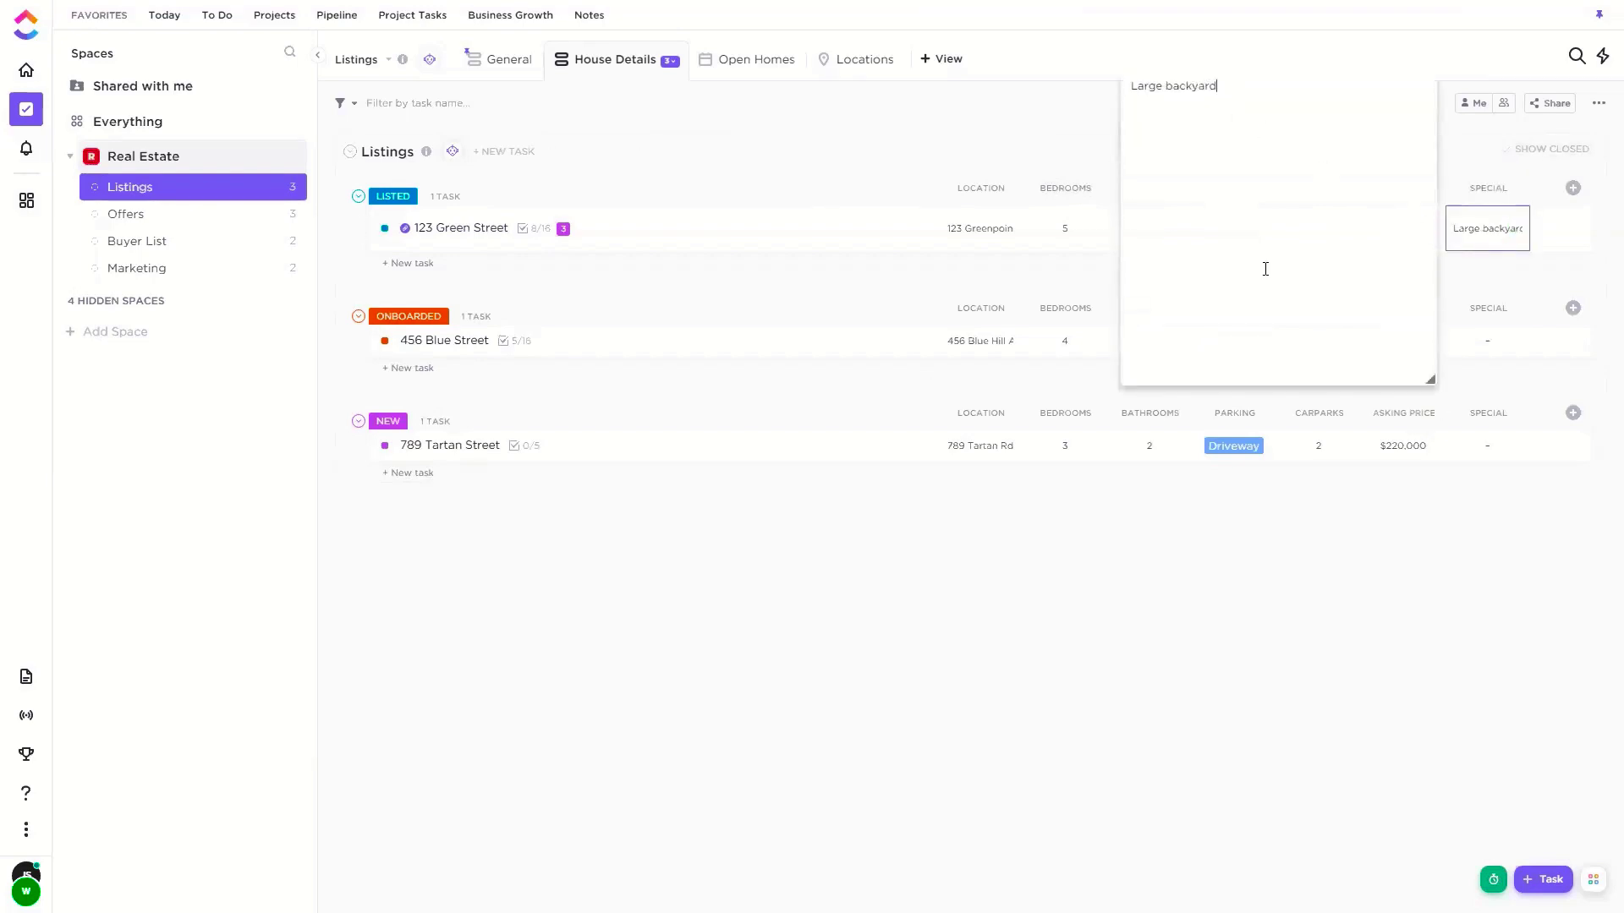
pyautogui.click(1241, 506)
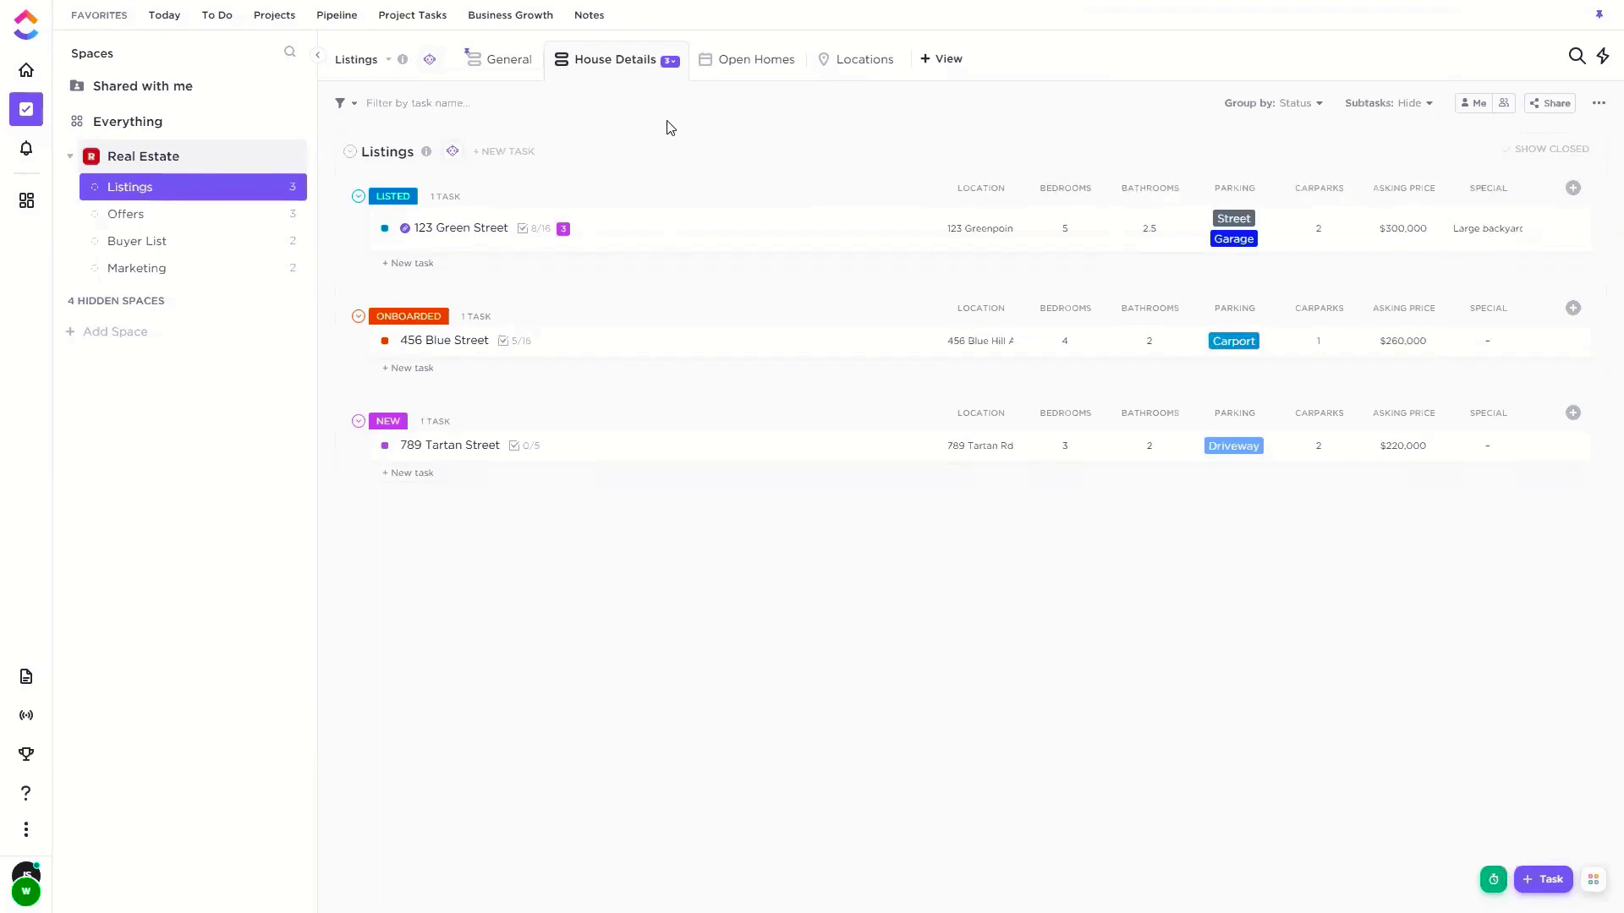
# Switch to the Outstanding Tasks view and look through the new field types available, including Progress (Auto)
pyautogui.click(672, 63)
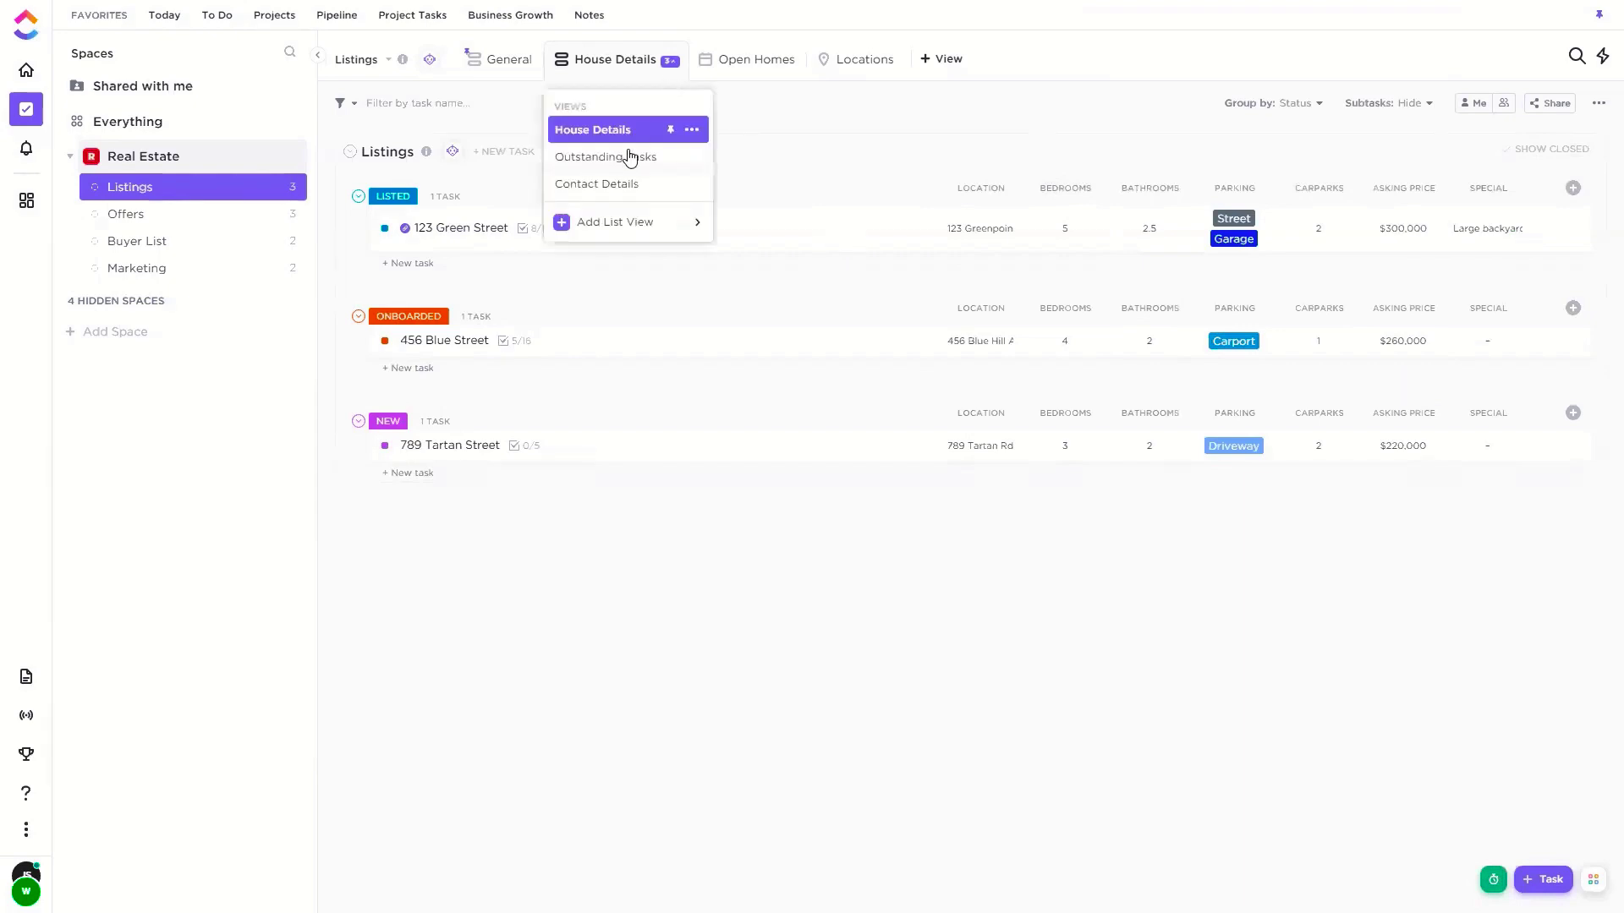
pyautogui.click(627, 159)
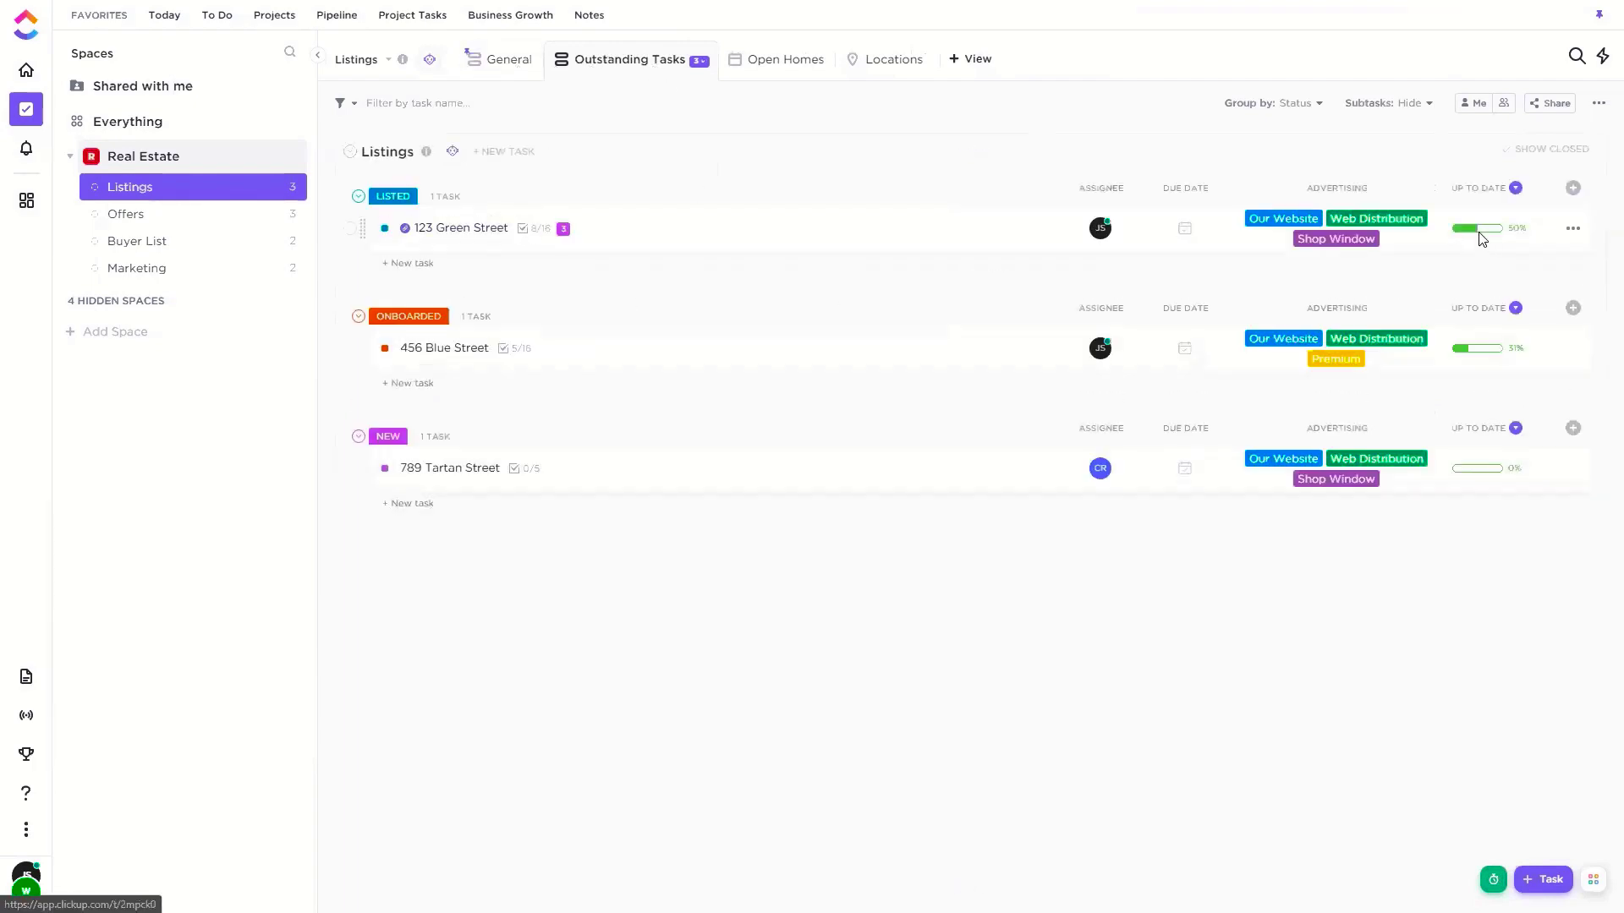
pyautogui.click(1572, 190)
pyautogui.scroll(-3, 1556, 495)
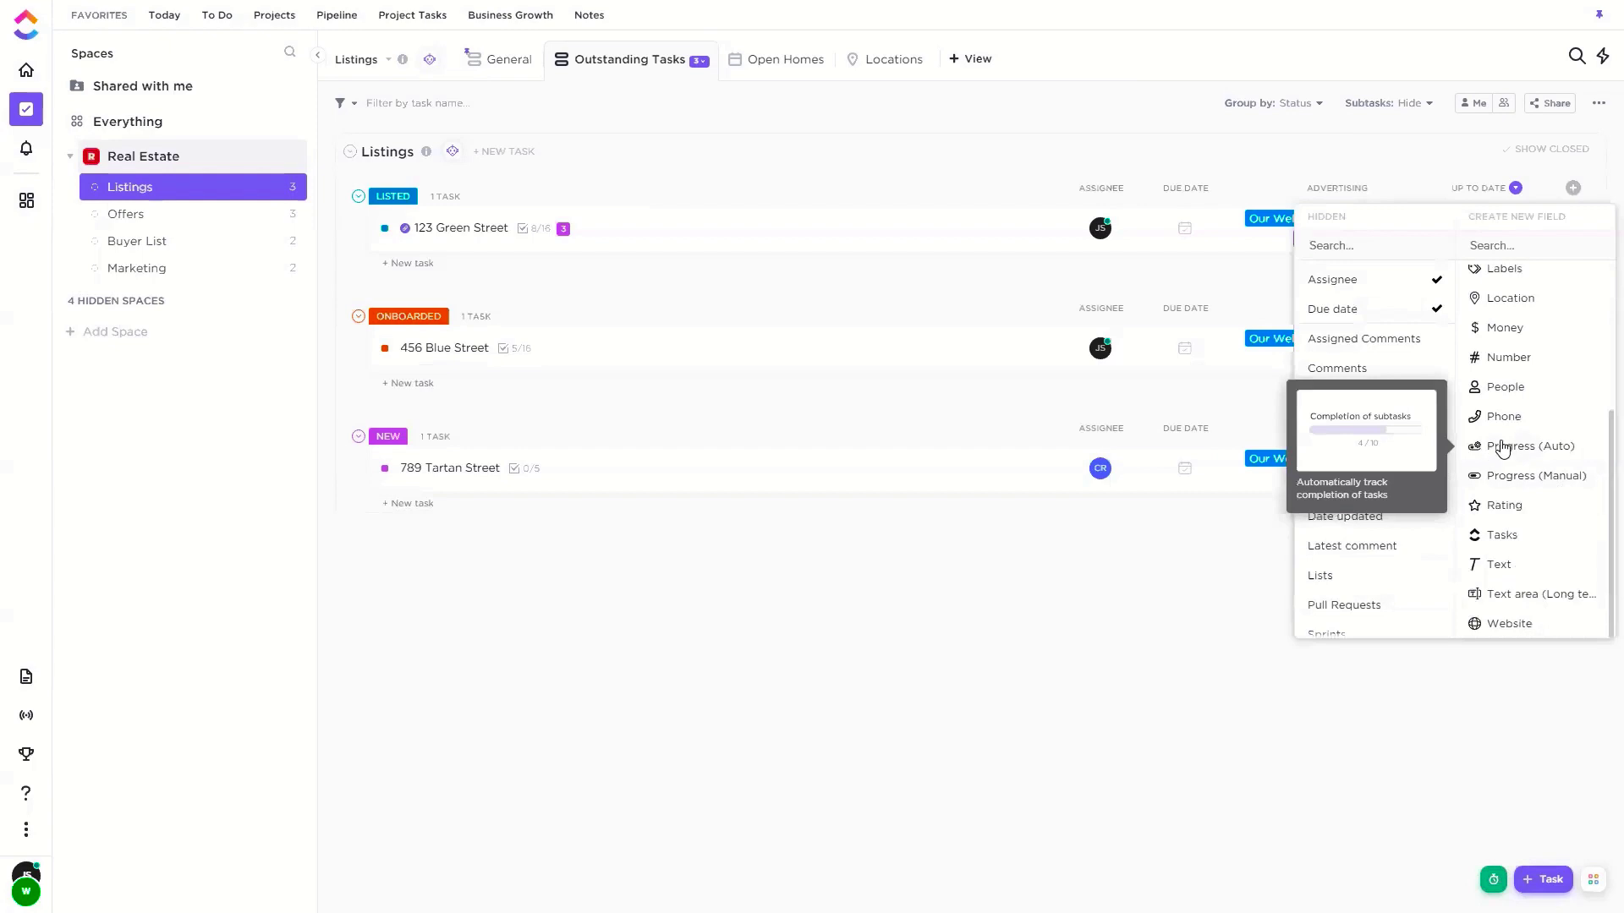
pyautogui.click(1233, 574)
# Check what the Up To Date field tracks completion of in its field settings, leaving without saving
pyautogui.click(1501, 188)
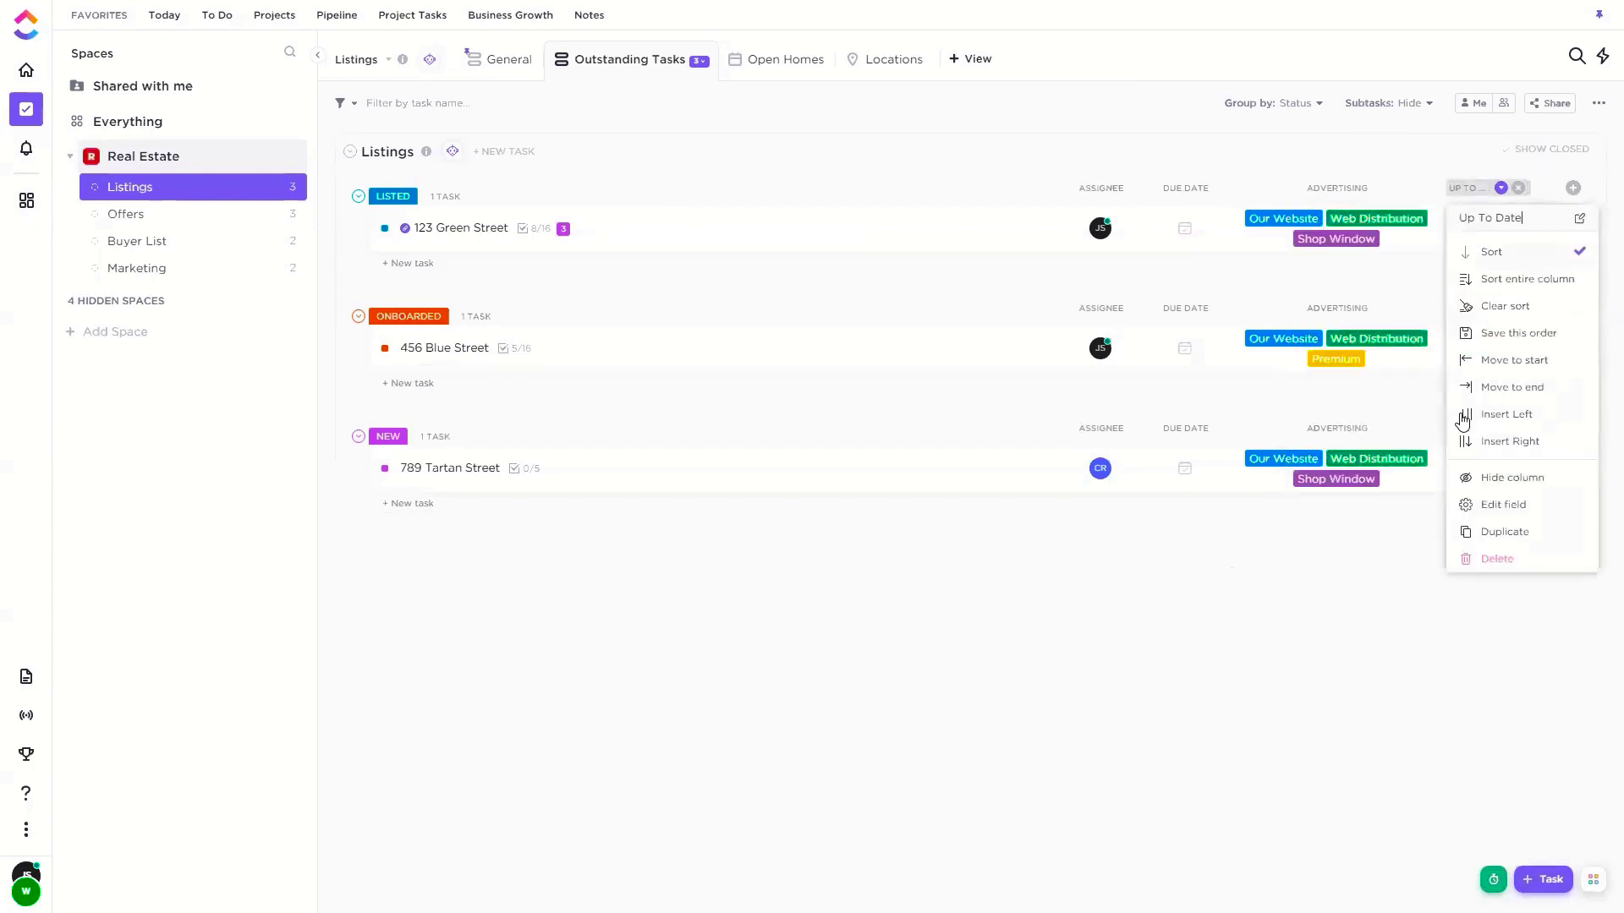
pyautogui.click(1492, 506)
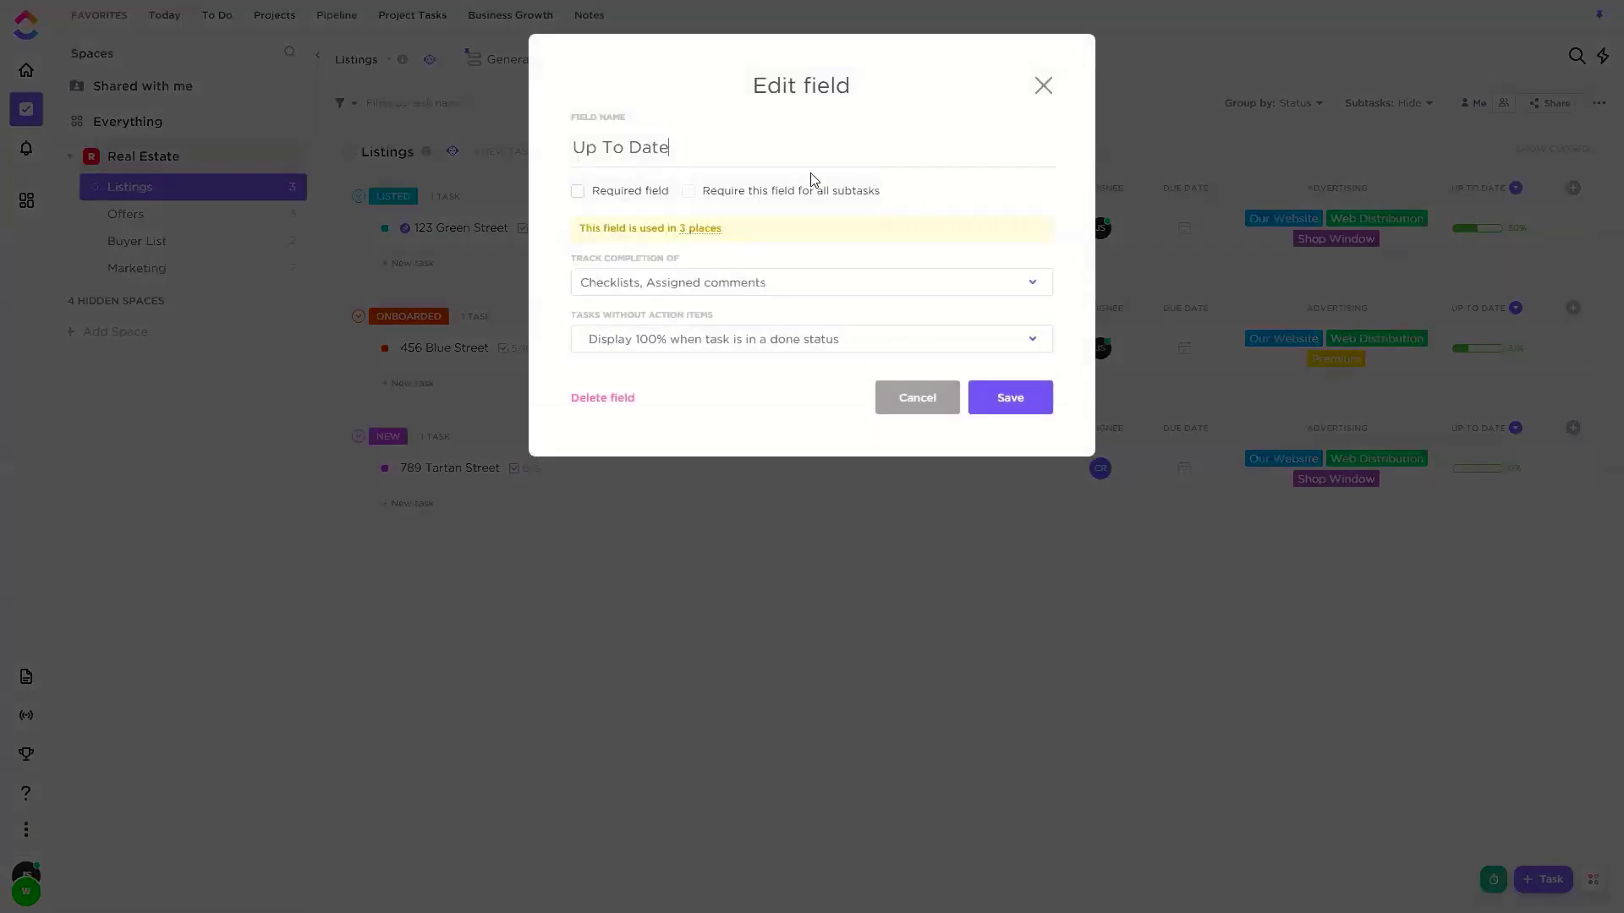
pyautogui.click(734, 287)
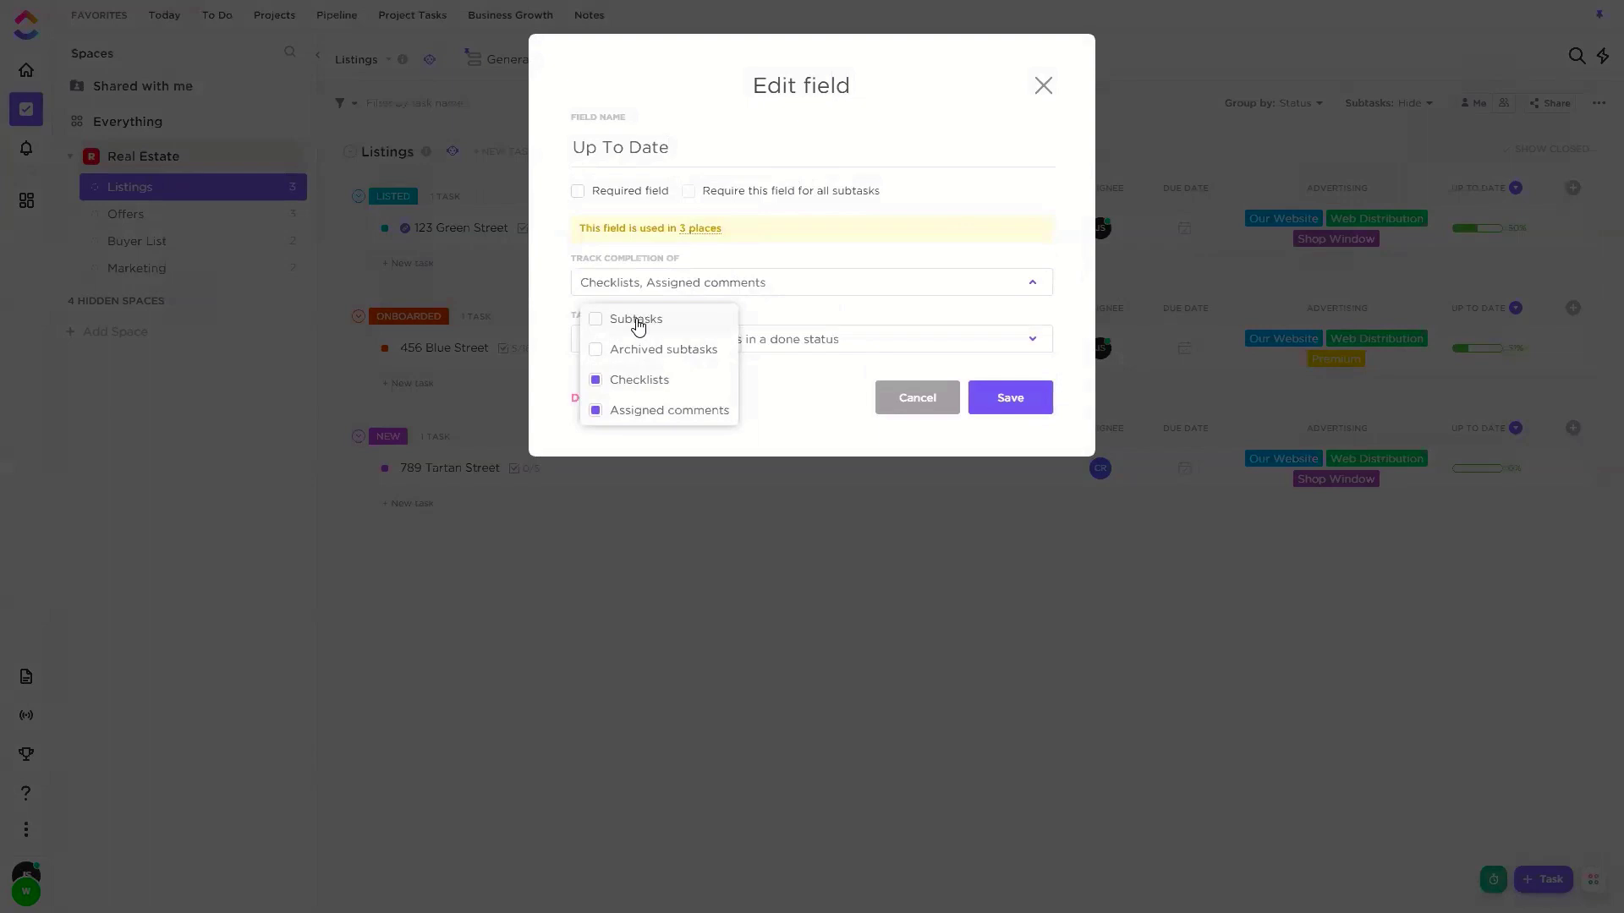
pyautogui.click(809, 414)
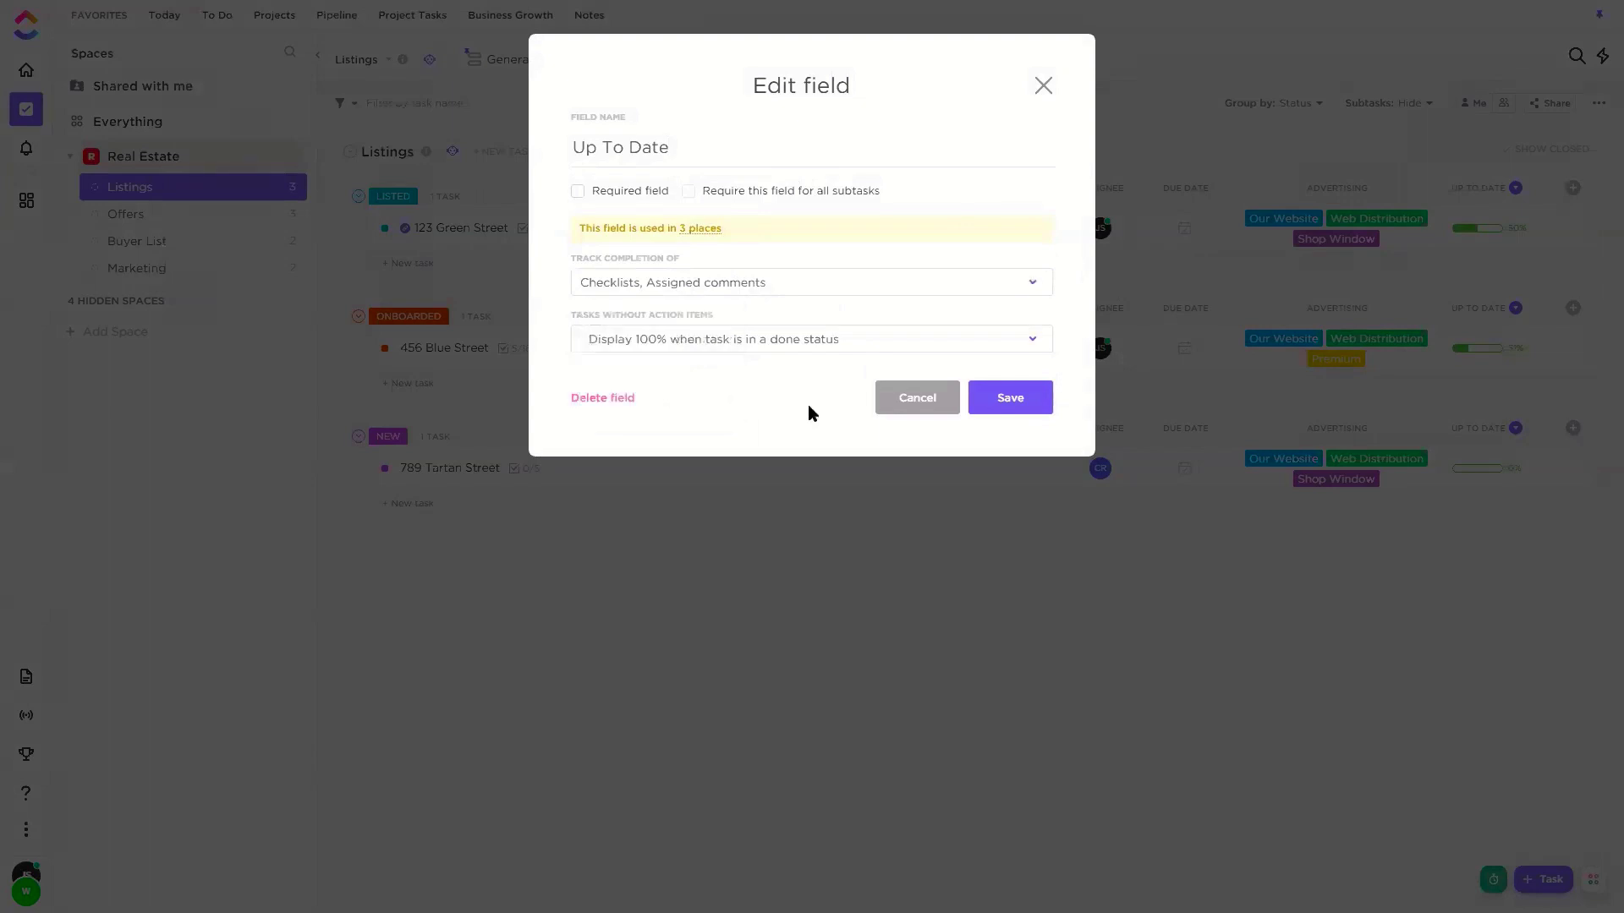
pyautogui.click(936, 402)
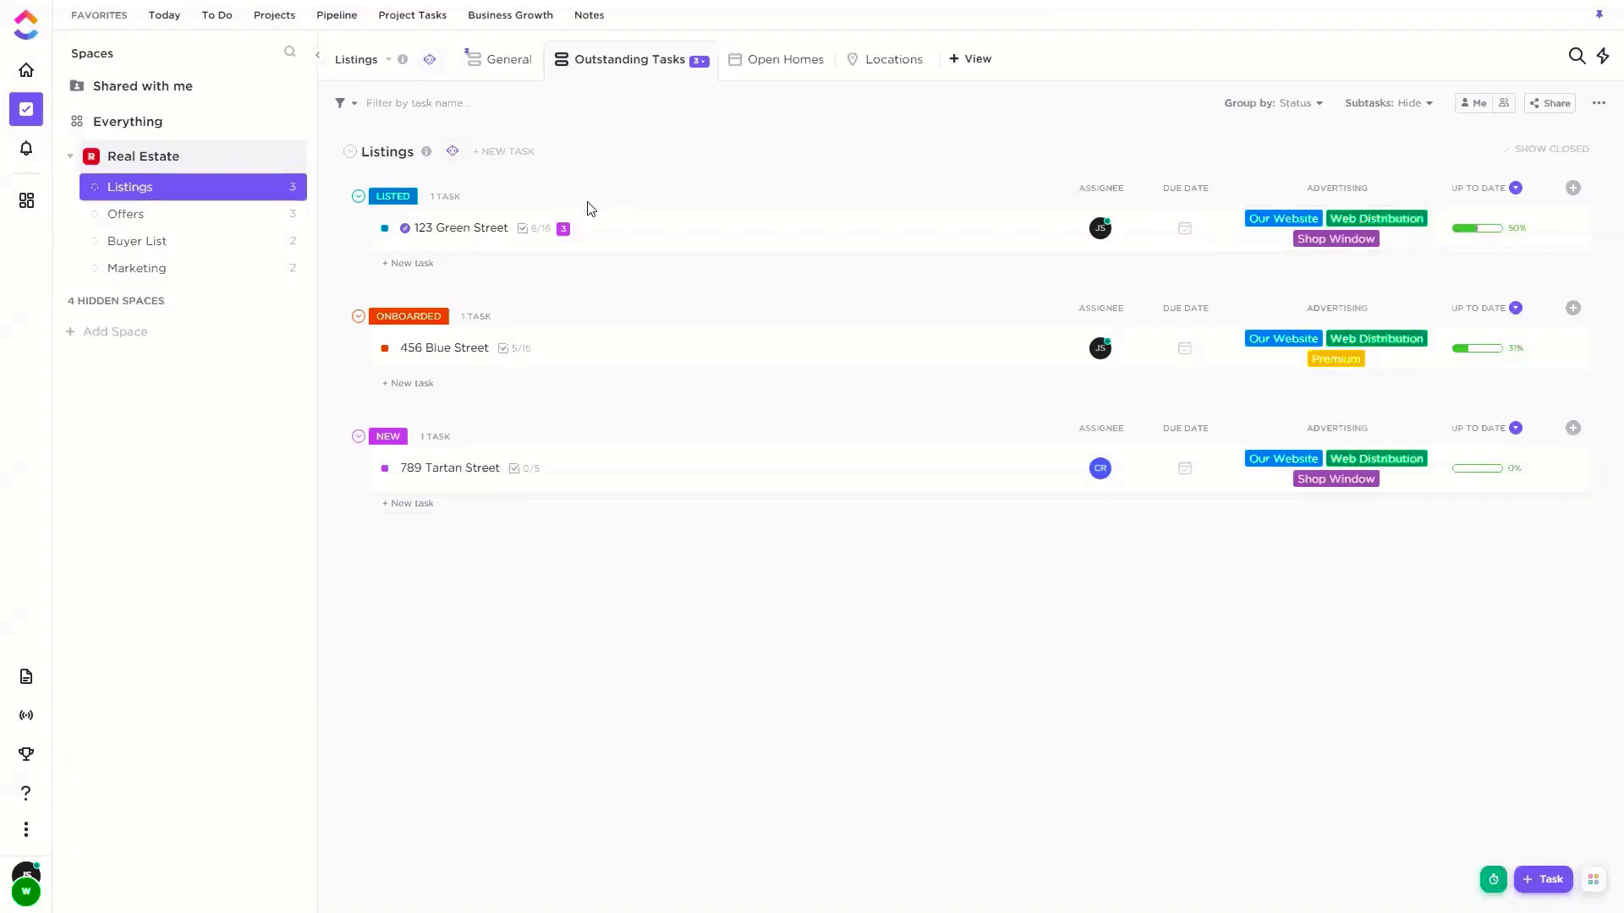
# Open the Listed property's task, review its Onboarding, Advertising and Closing checklists, and close the task
pyautogui.click(538, 241)
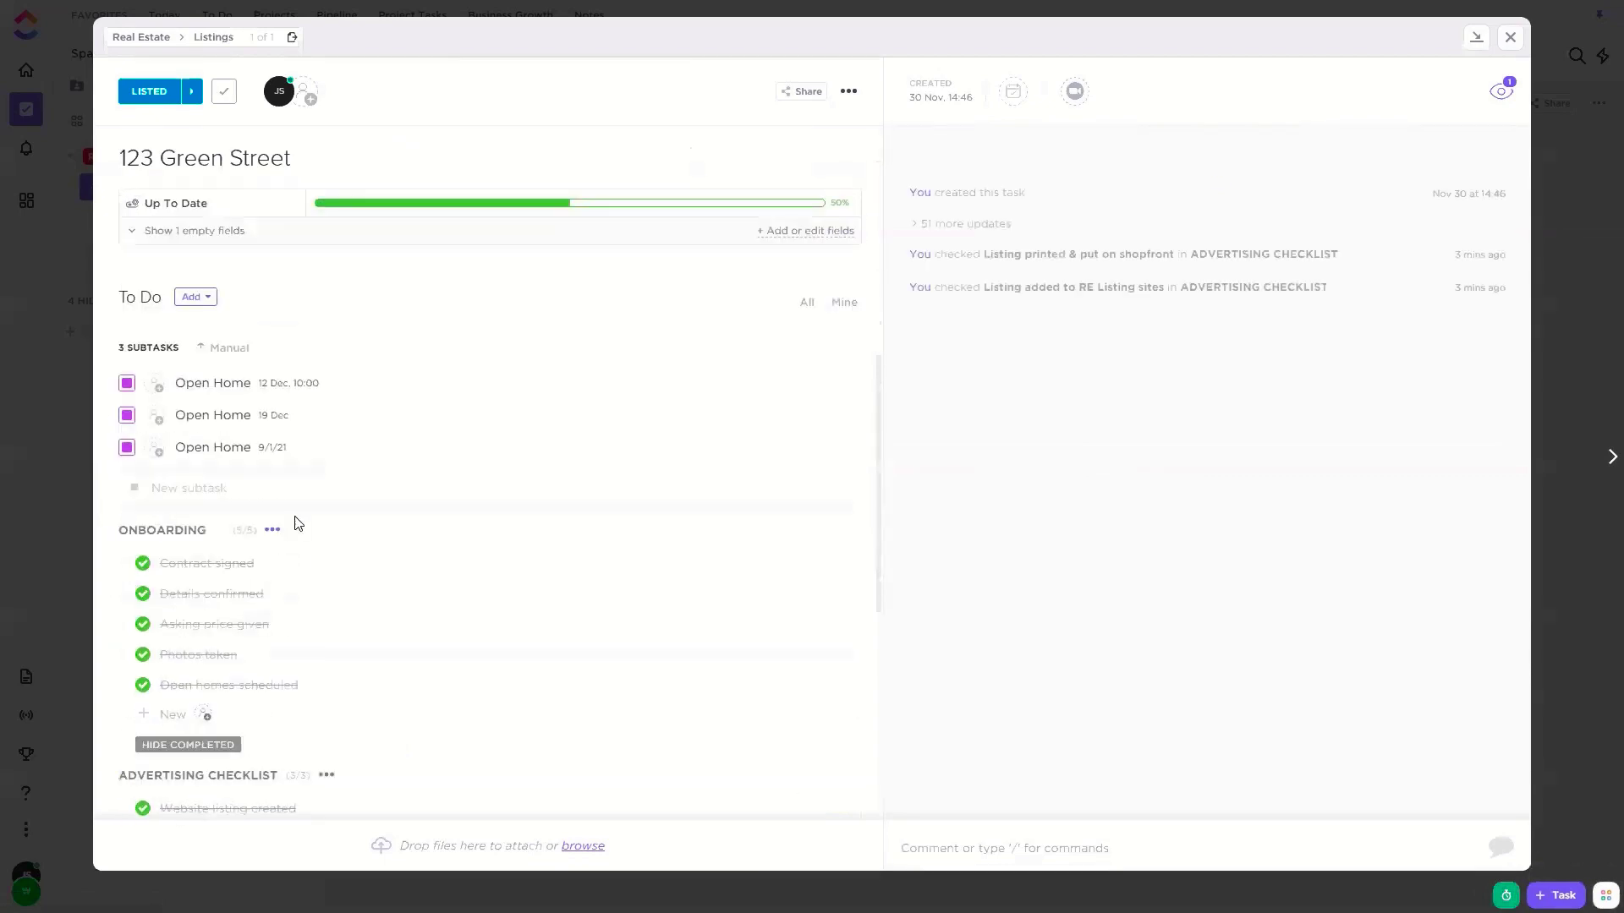
pyautogui.scroll(-4, 298, 523)
pyautogui.scroll(-2, 254, 541)
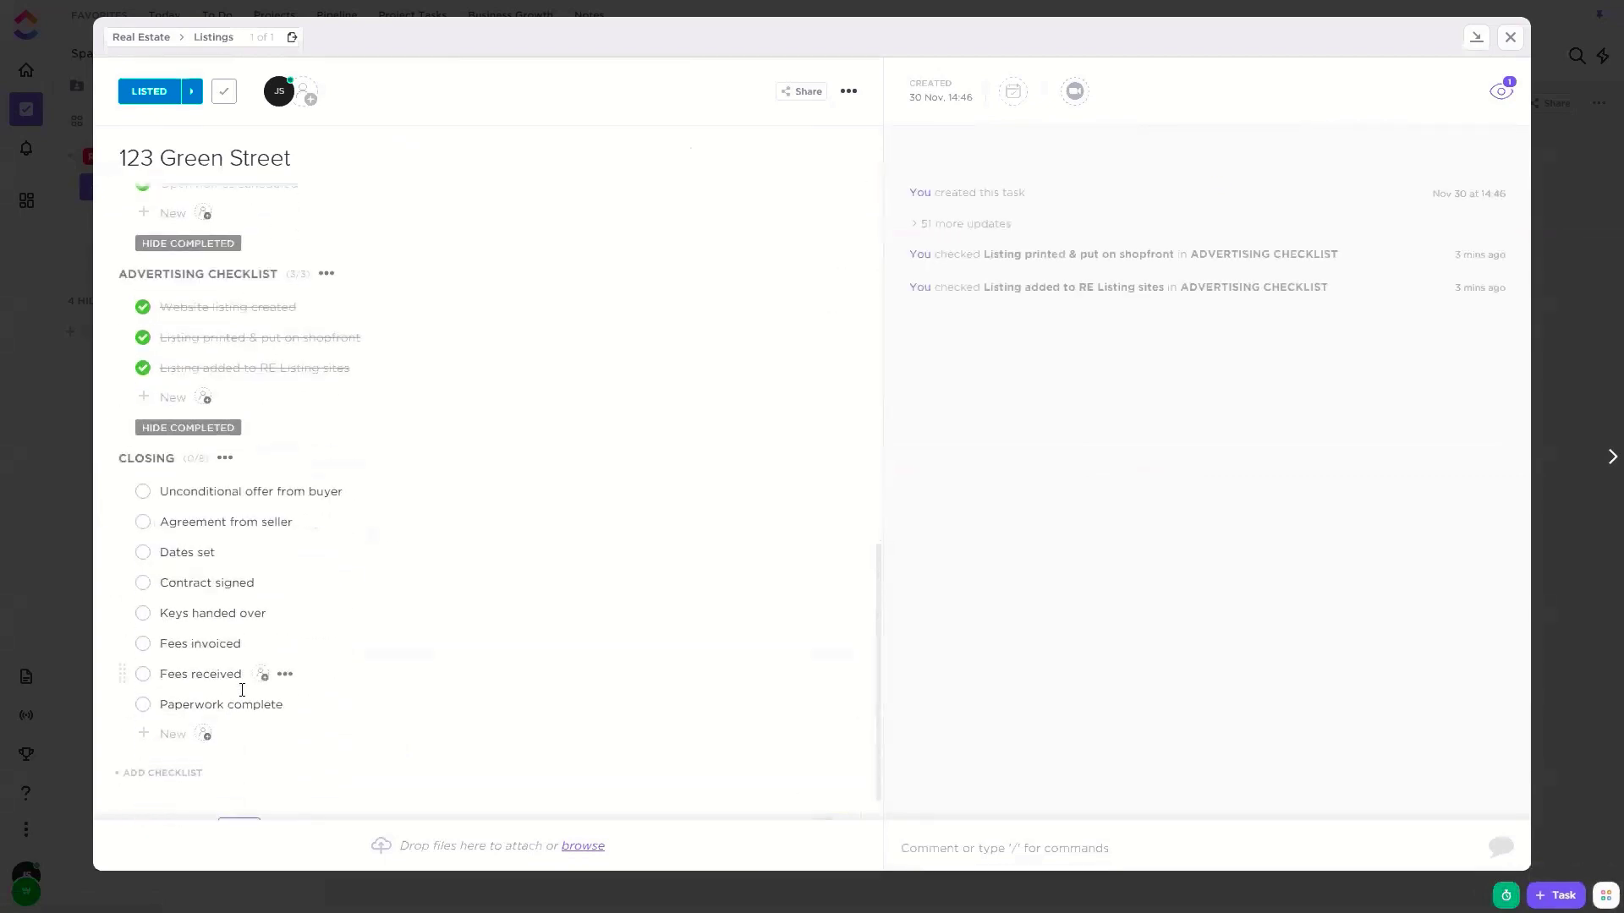
pyautogui.scroll(2, 317, 653)
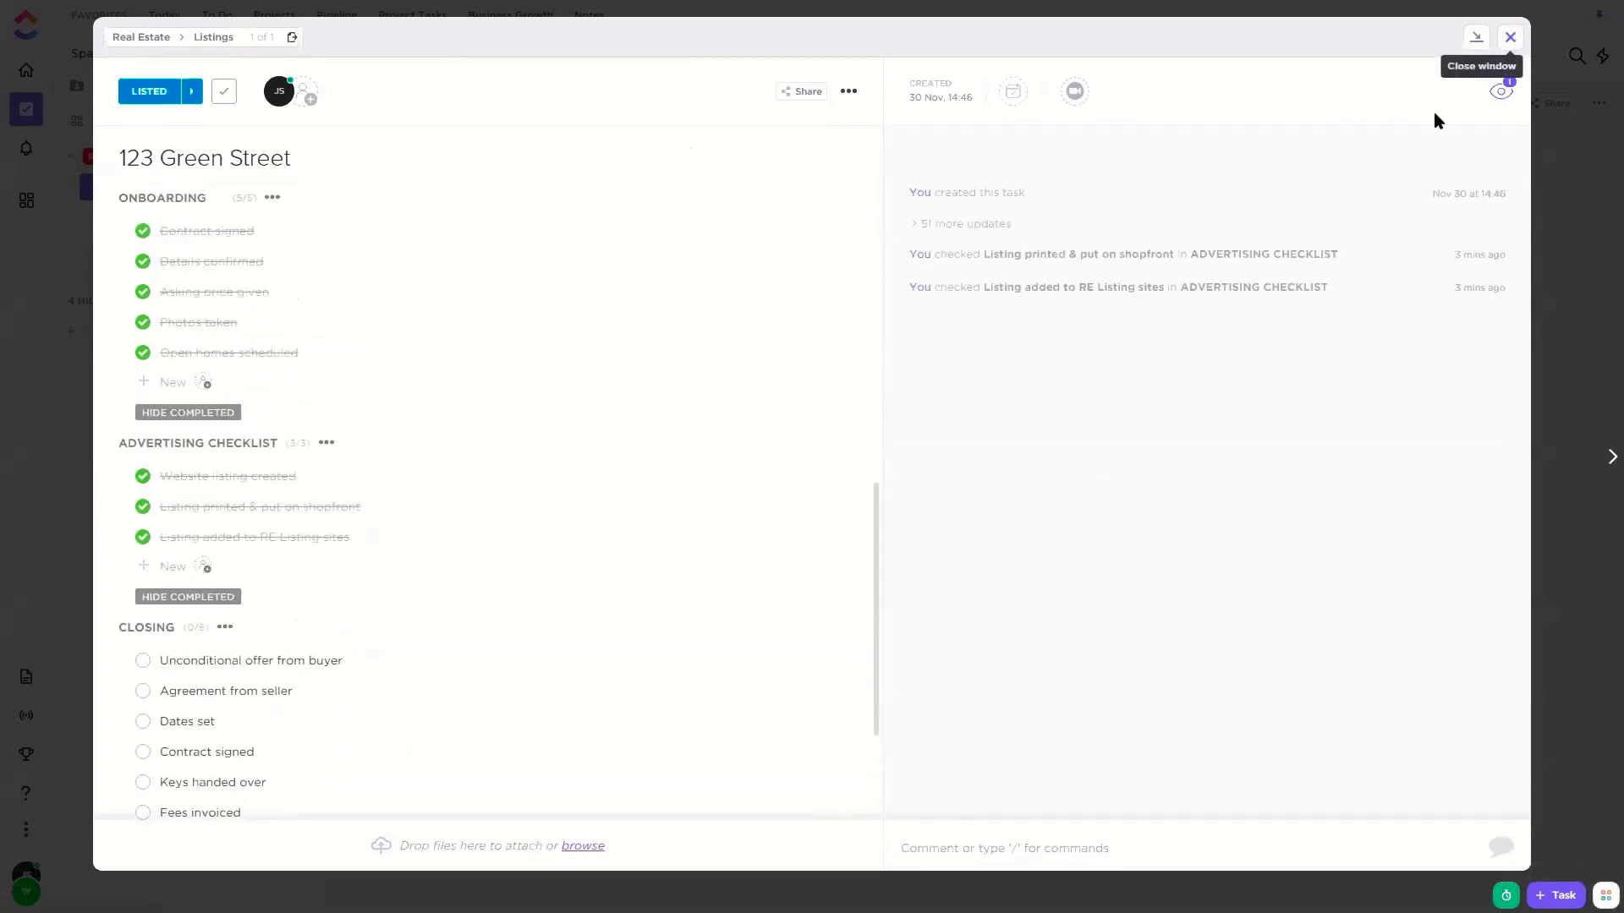
pyautogui.click(1510, 38)
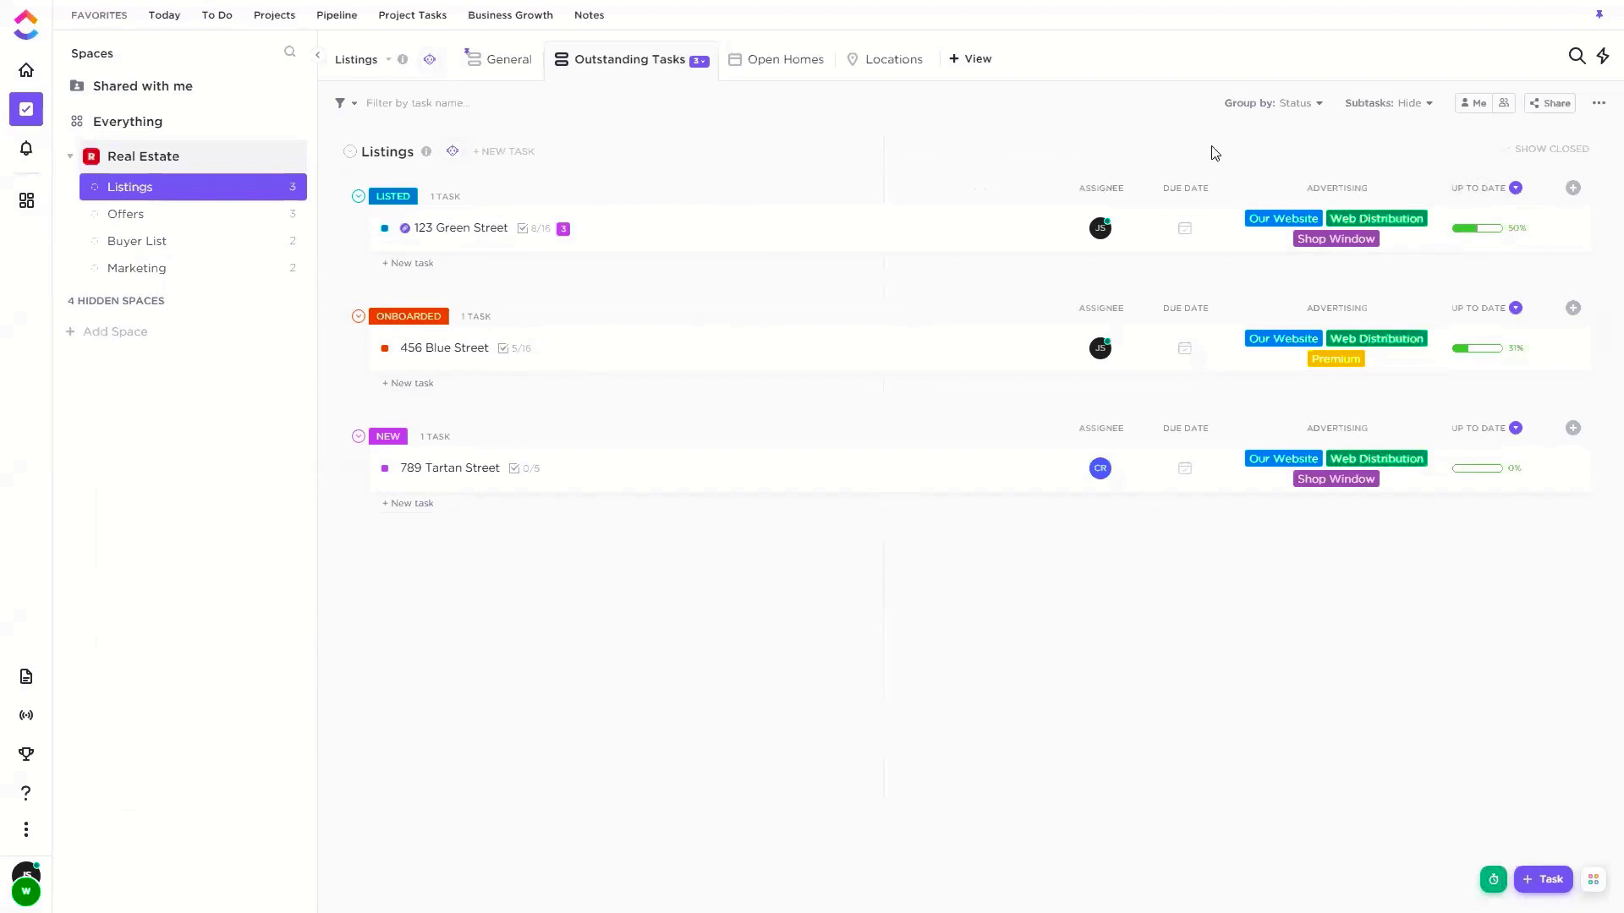
# Set the Outstanding Tasks view's grouping to None so all listings form one list
pyautogui.click(1308, 110)
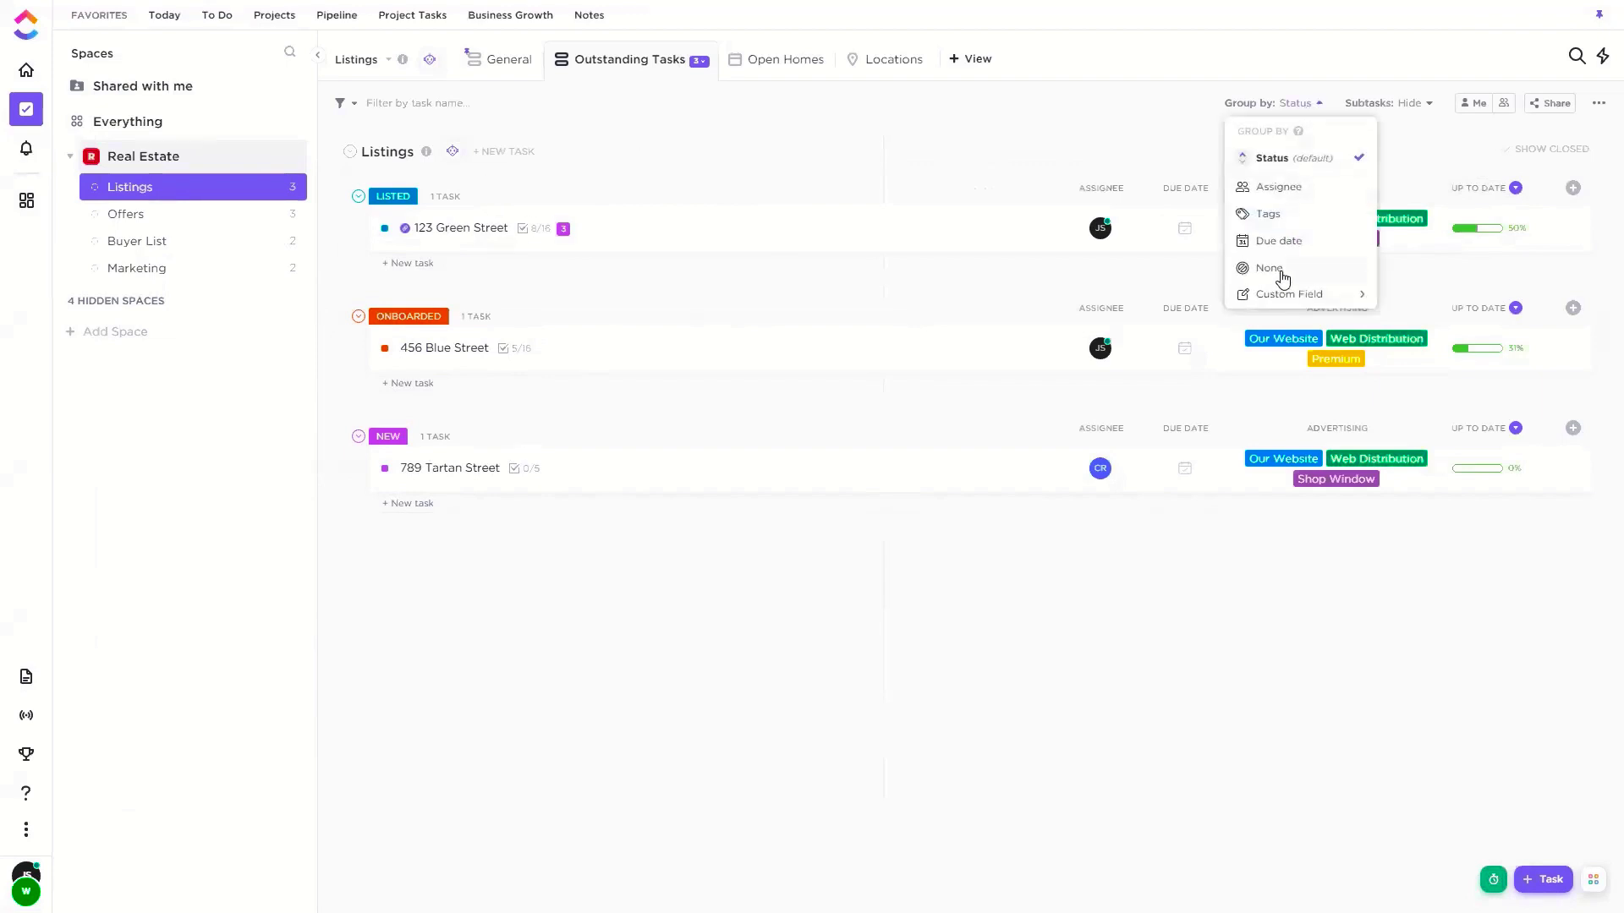
pyautogui.click(1277, 269)
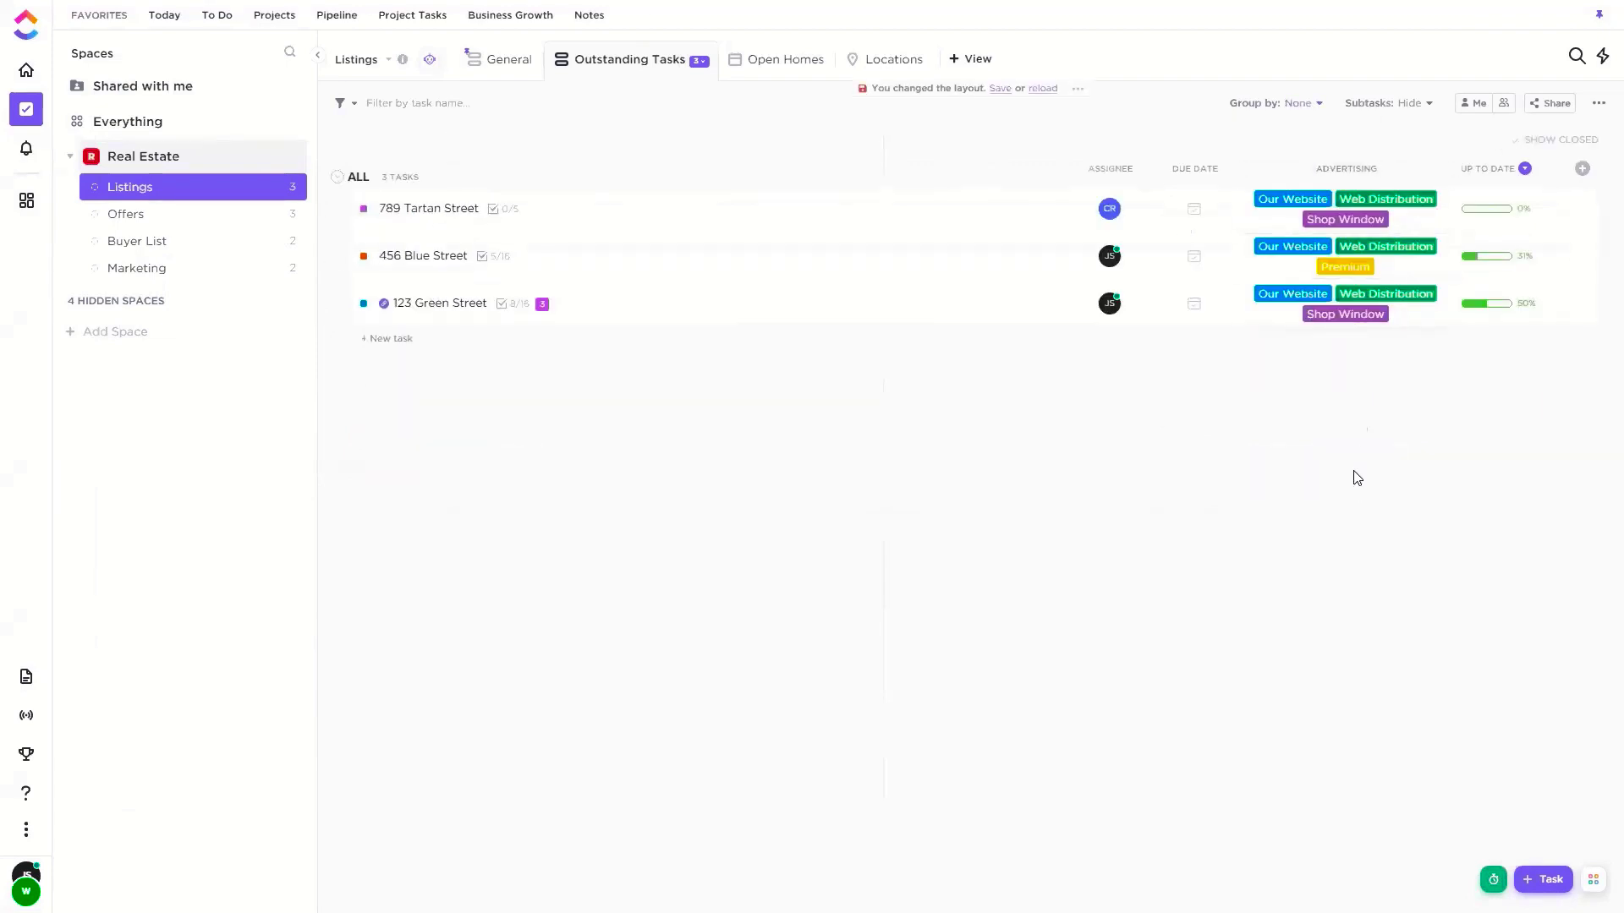
# Hide the Advertising column and widen the Up To Date column in the Outstanding Tasks view
pyautogui.click(1335, 167)
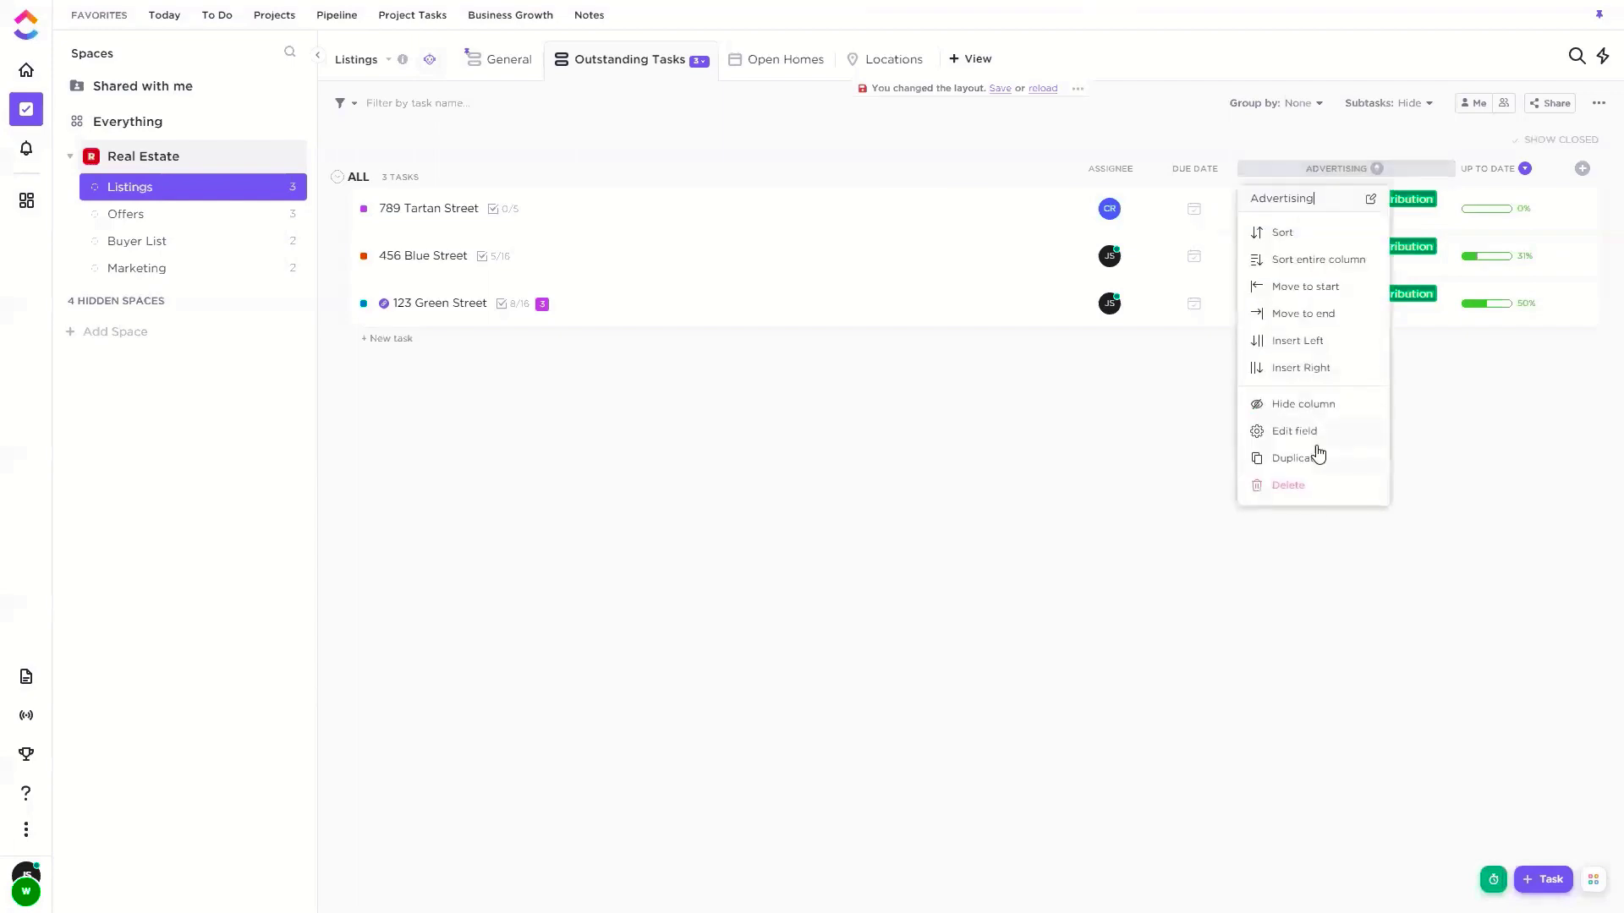
pyautogui.click(1311, 403)
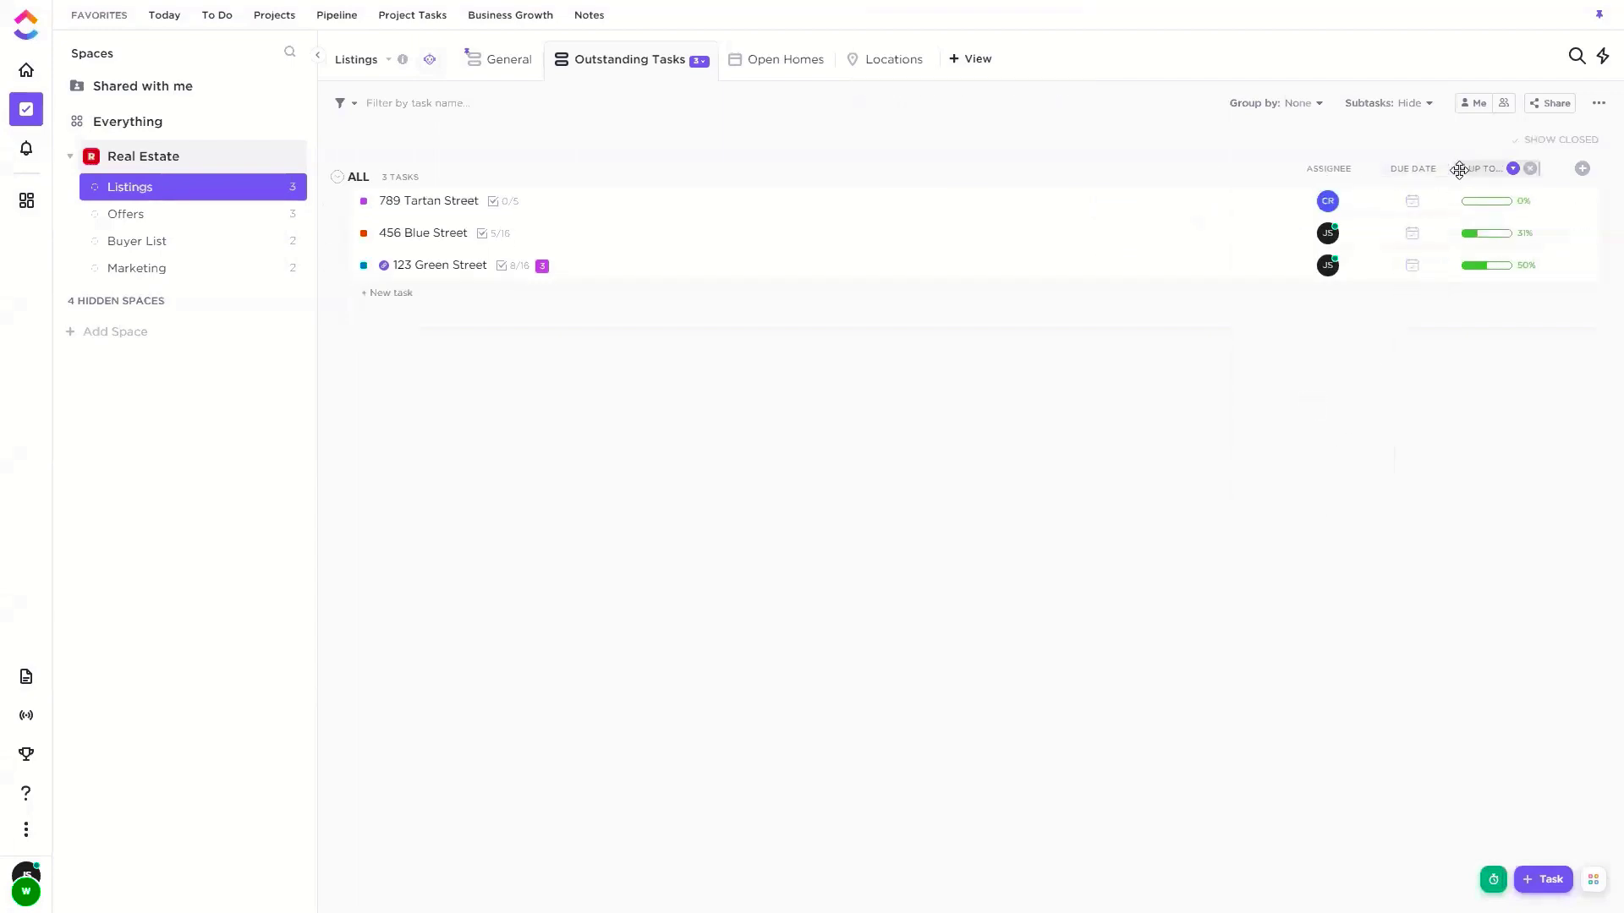
pyautogui.moveTo(1605, 163); pyautogui.dragTo(1523, 163)
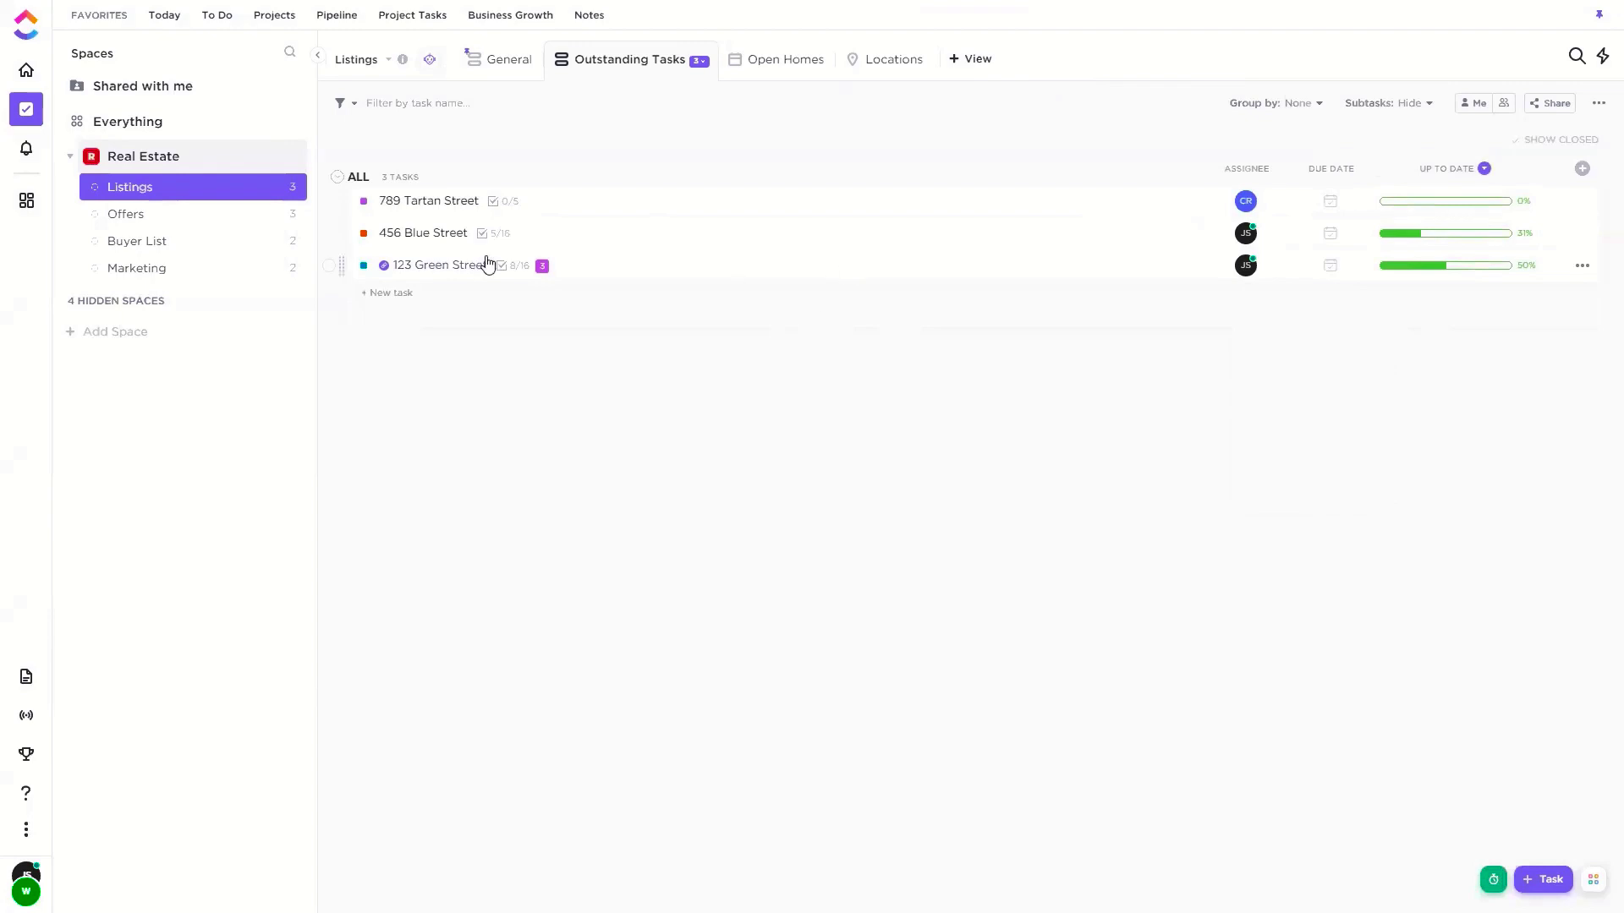
# Open the Listed and Onboarded properties' tasks in turn for a brief look, closing each one
pyautogui.click(636, 267)
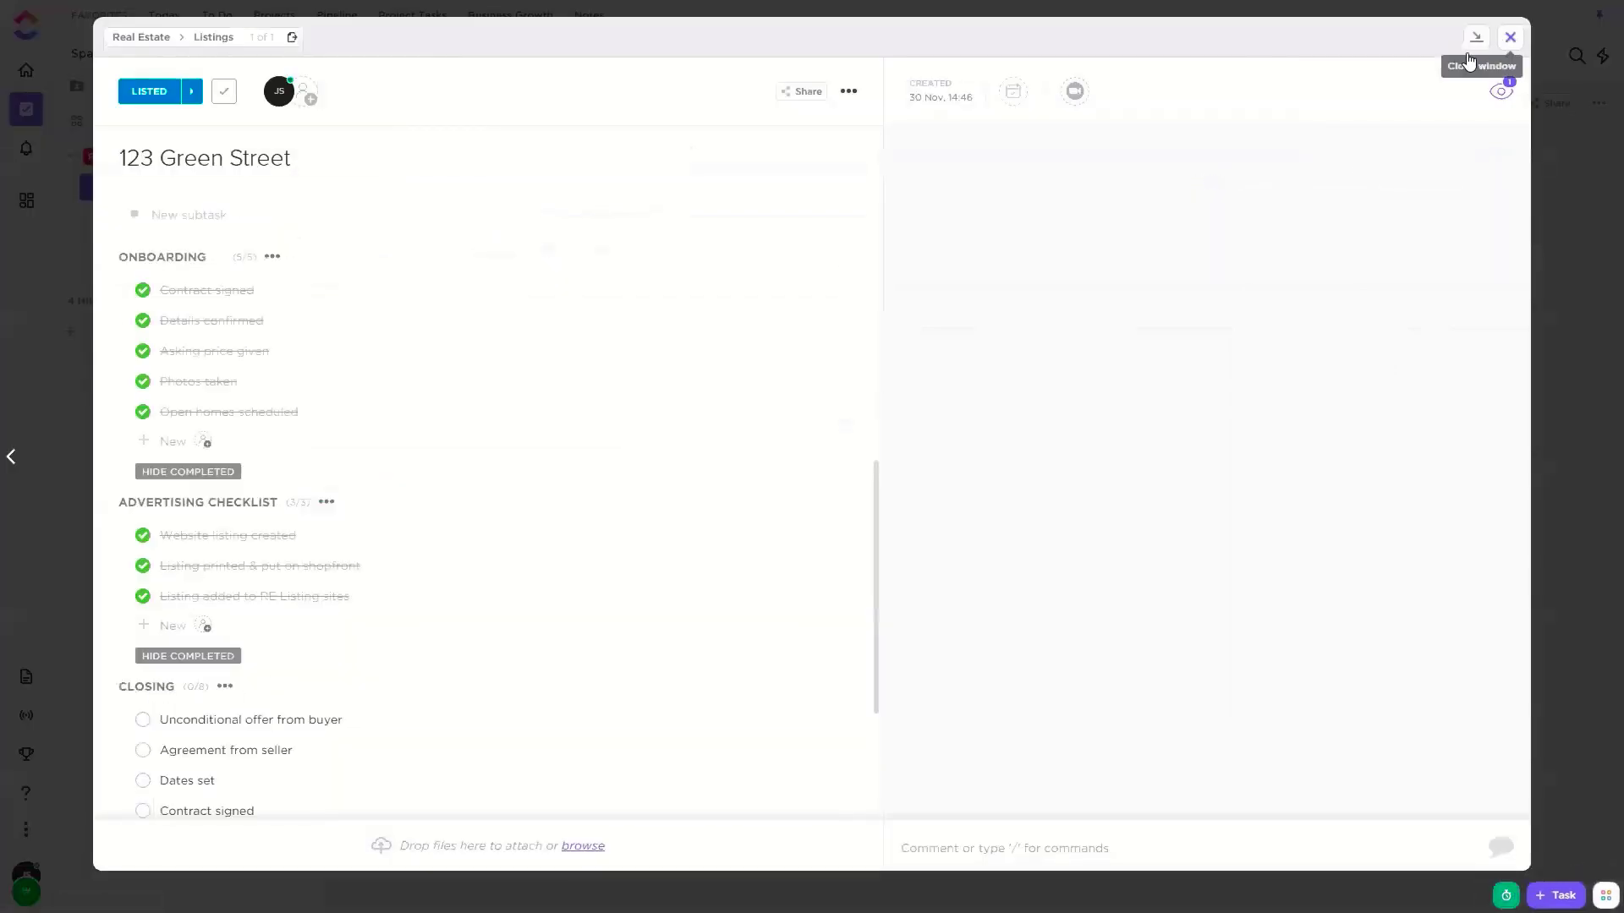
pyautogui.click(1511, 38)
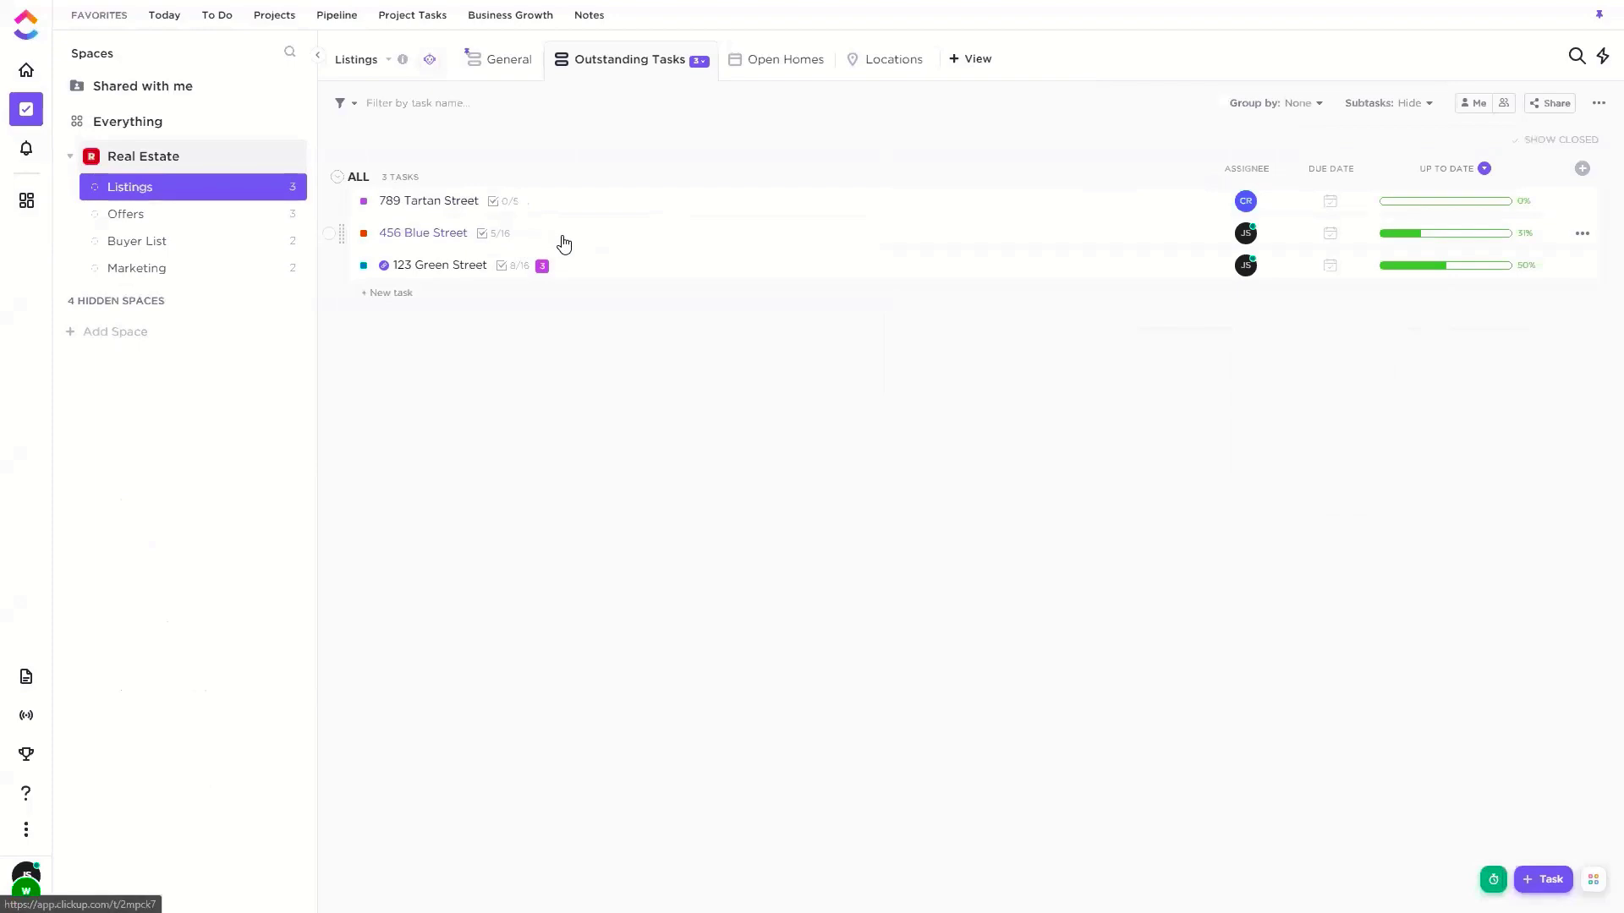
pyautogui.click(564, 244)
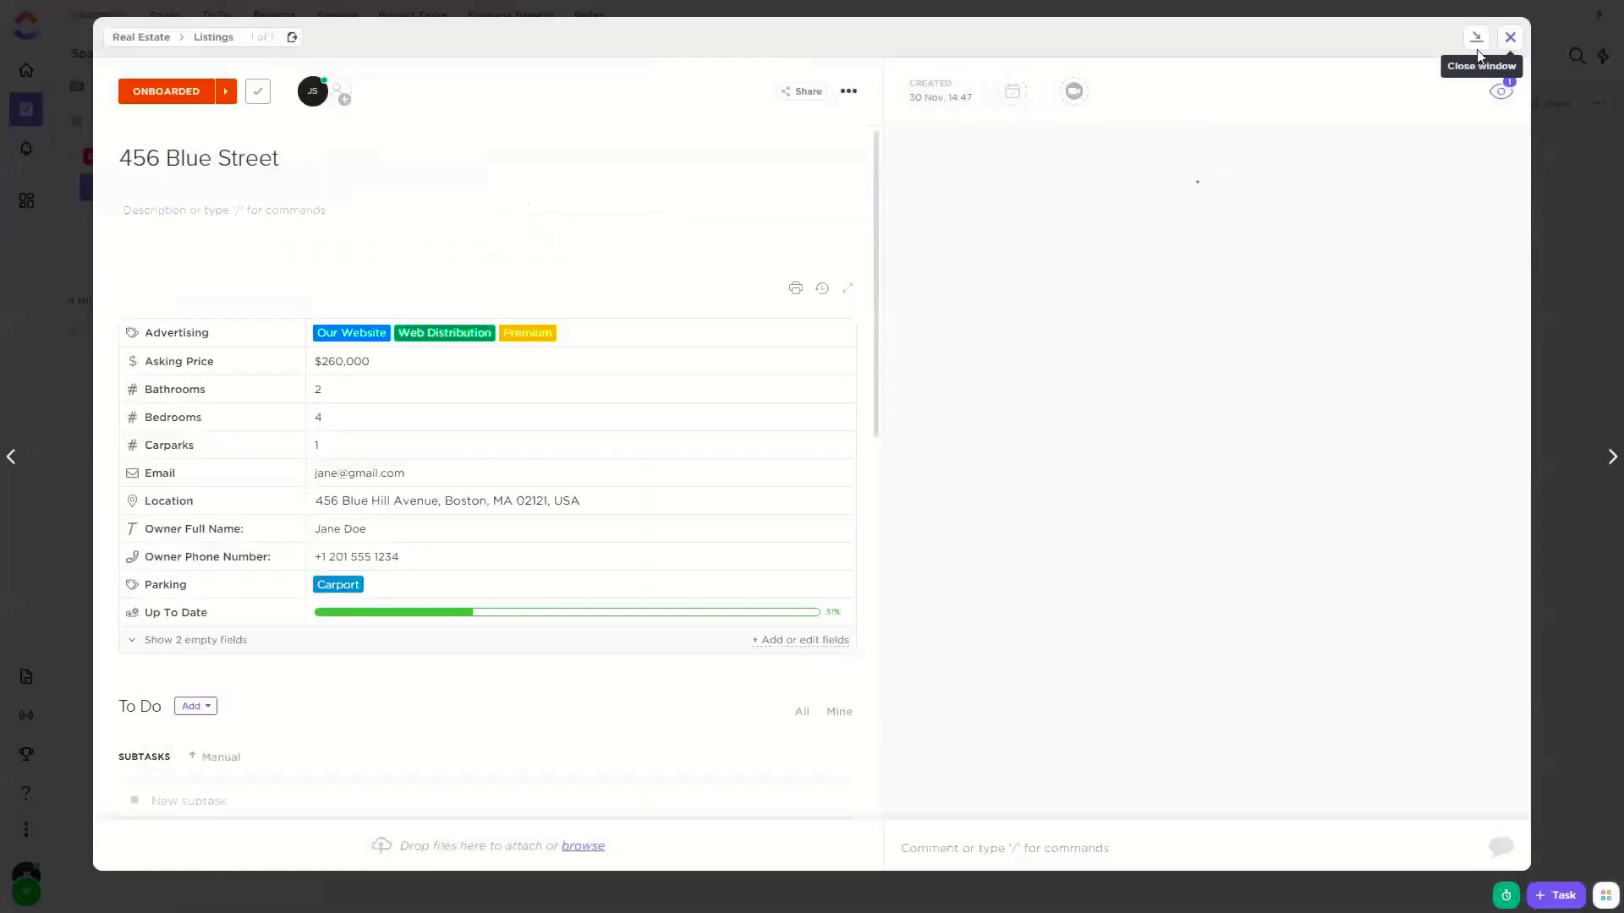
pyautogui.click(1509, 36)
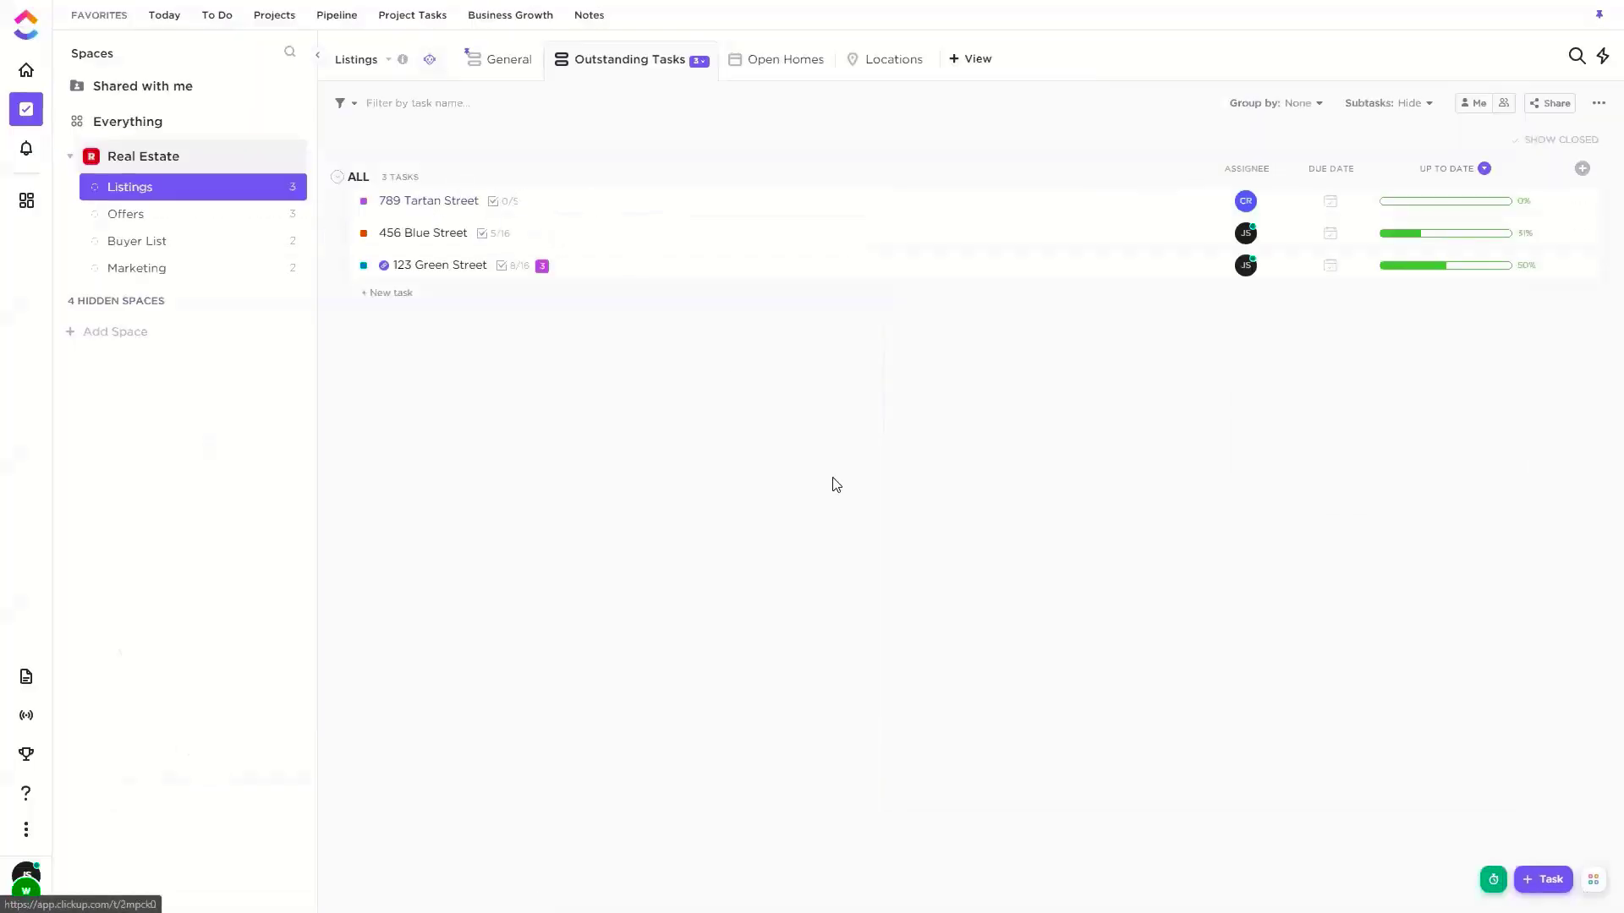
# Try to delete the Closing checklist from the Listed property's task and close the task
pyautogui.click(617, 269)
pyautogui.scroll(-8, 248, 599)
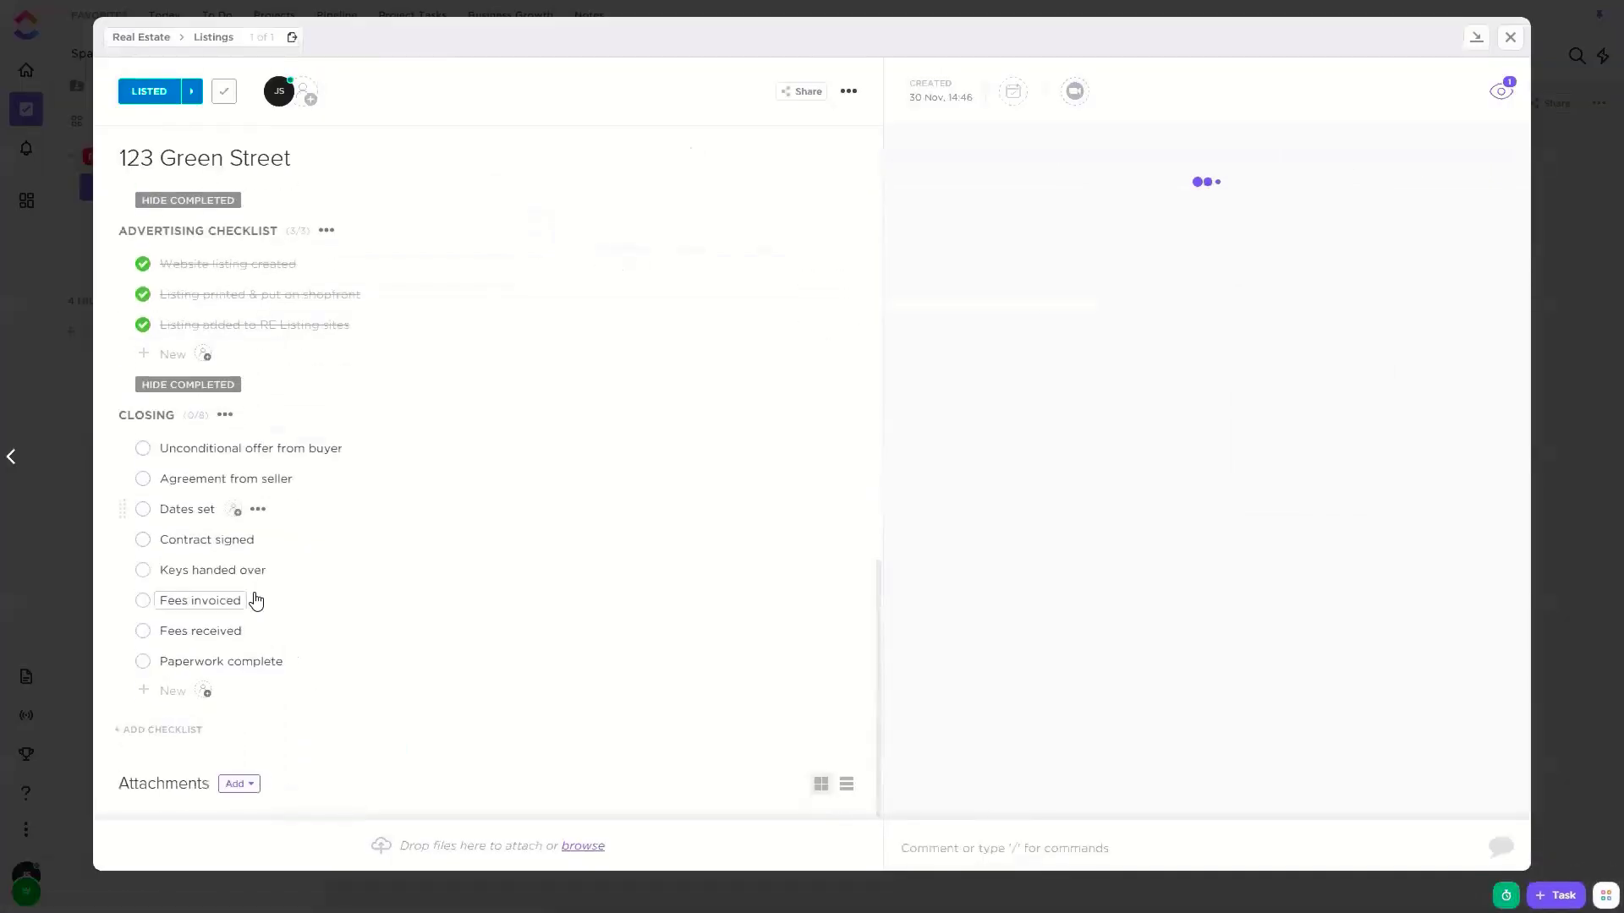
pyautogui.click(225, 416)
pyautogui.click(297, 598)
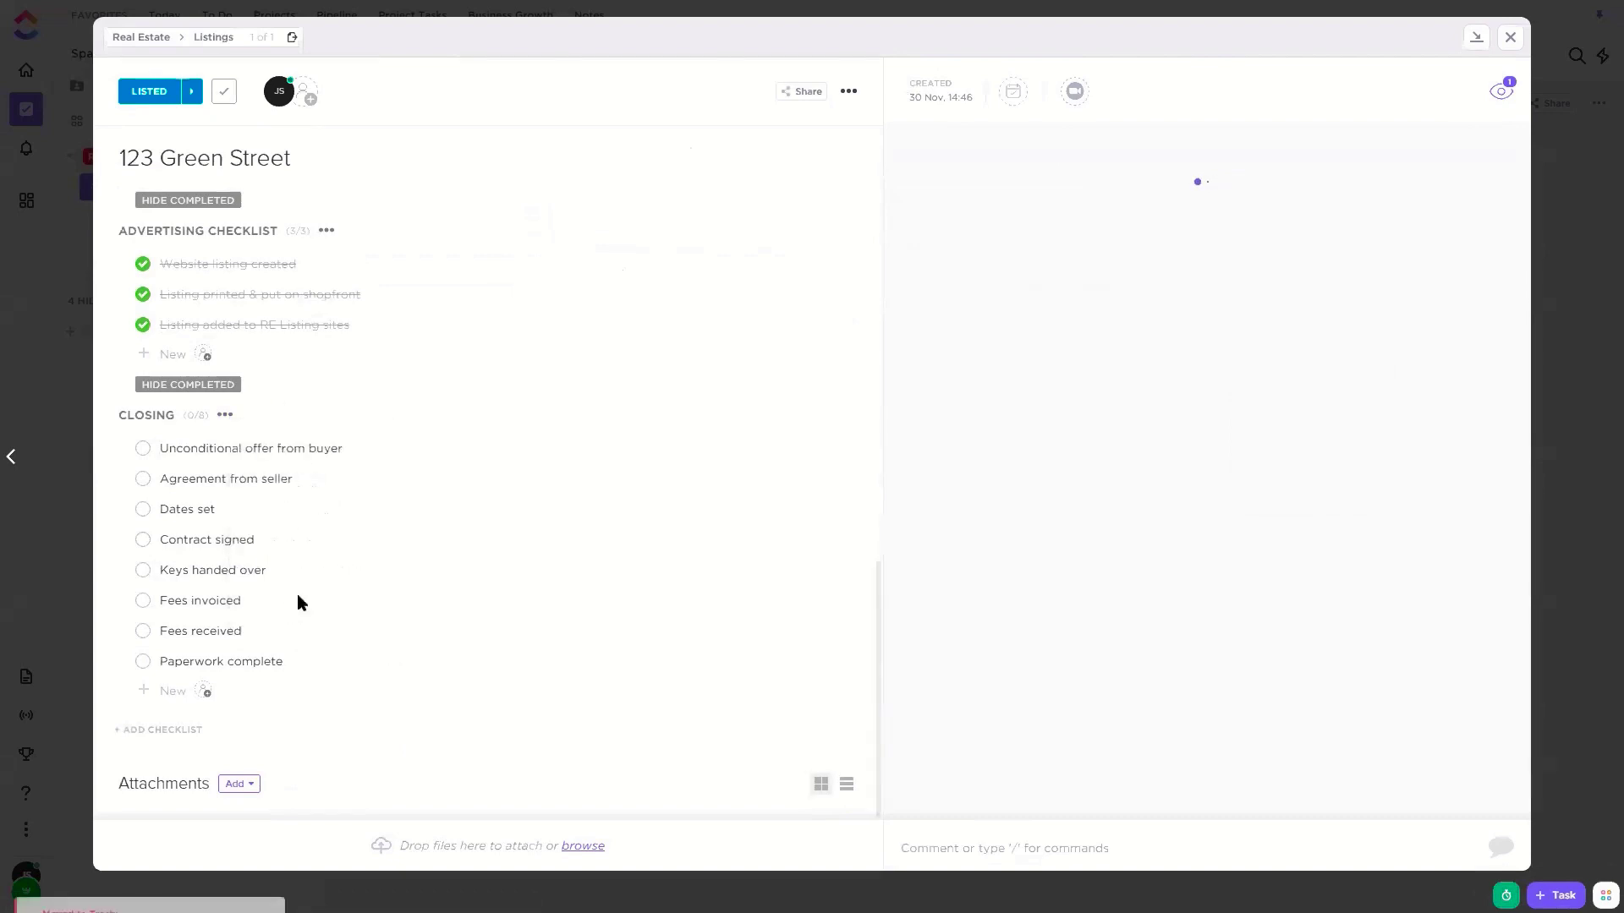
pyautogui.click(1511, 39)
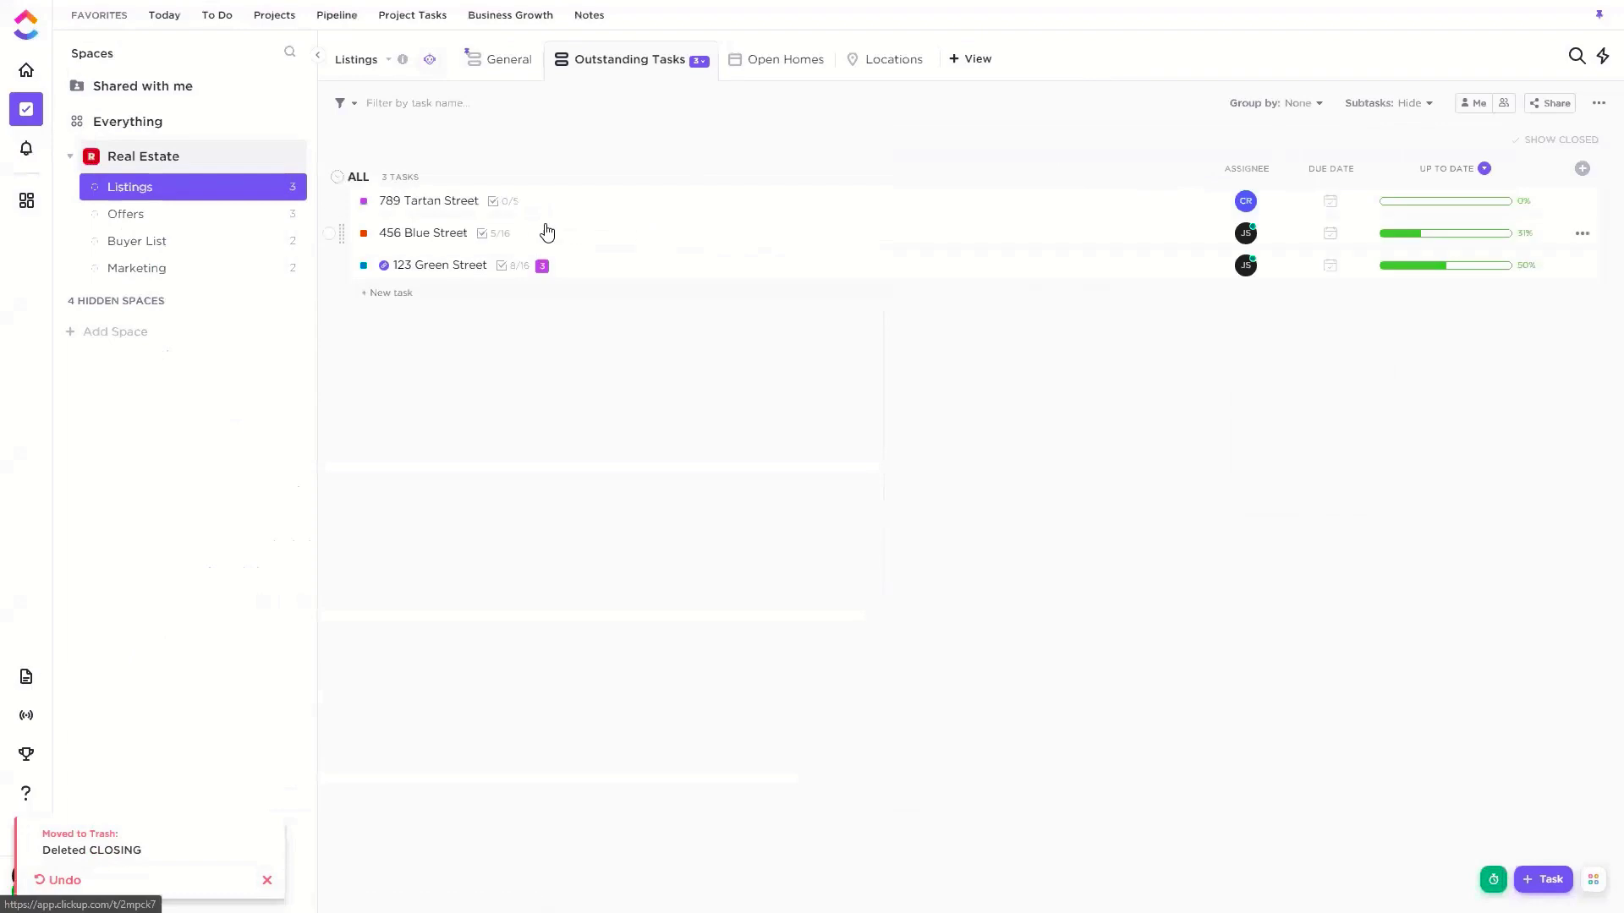
# Delete the Deal Closing and Advertising checklists from the Onboarded property's task and close it
pyautogui.click(609, 241)
pyautogui.scroll(-10, 341, 526)
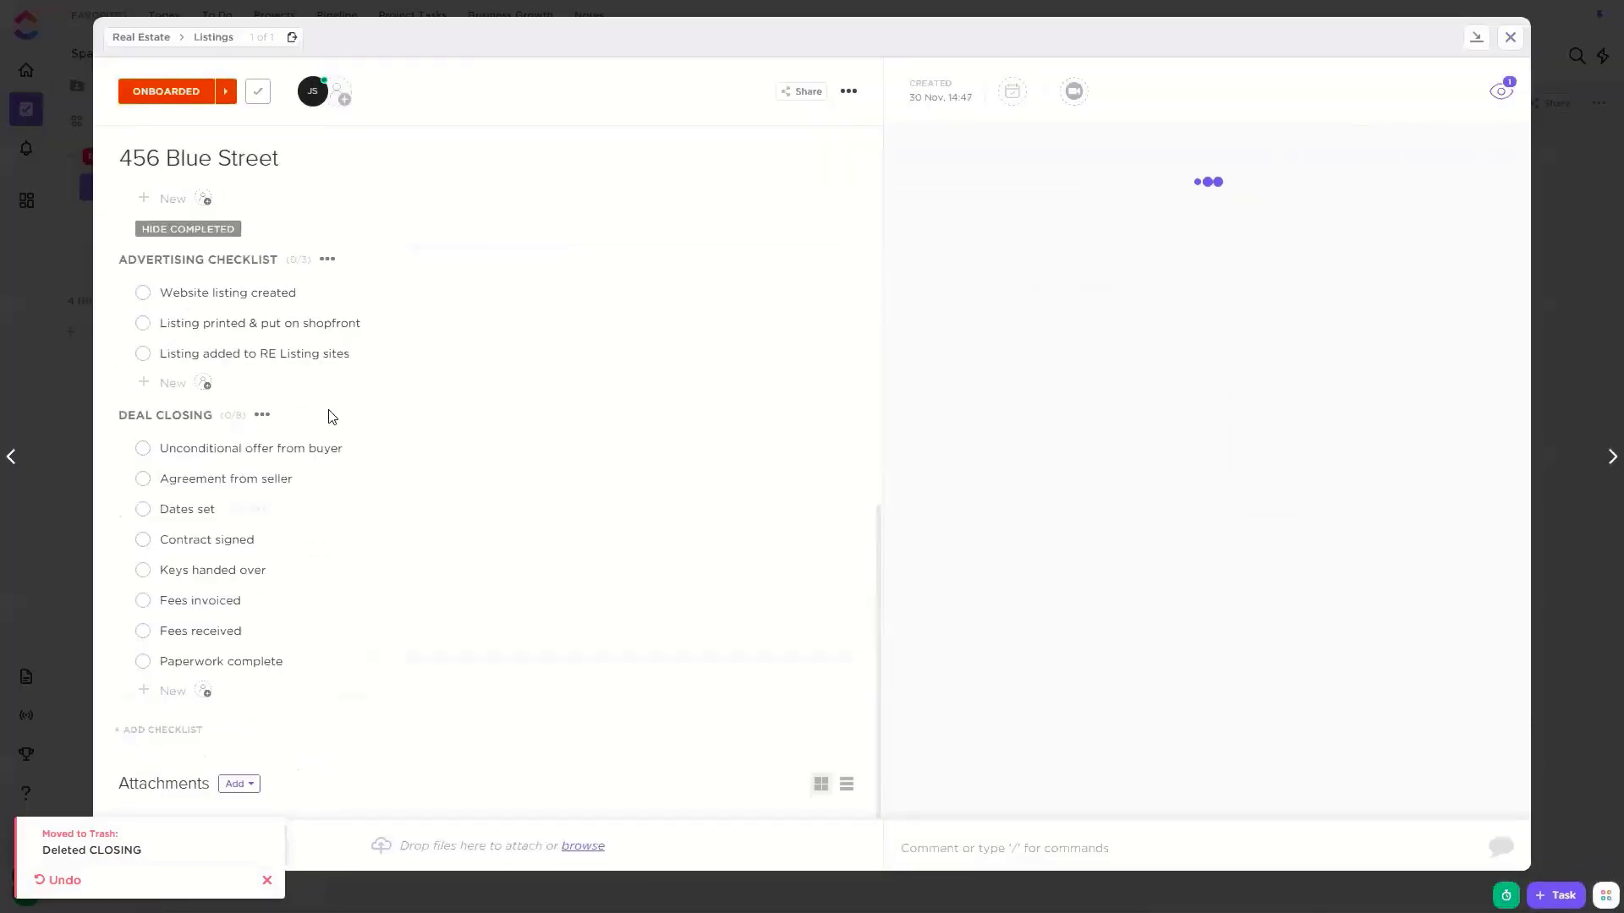
pyautogui.click(262, 414)
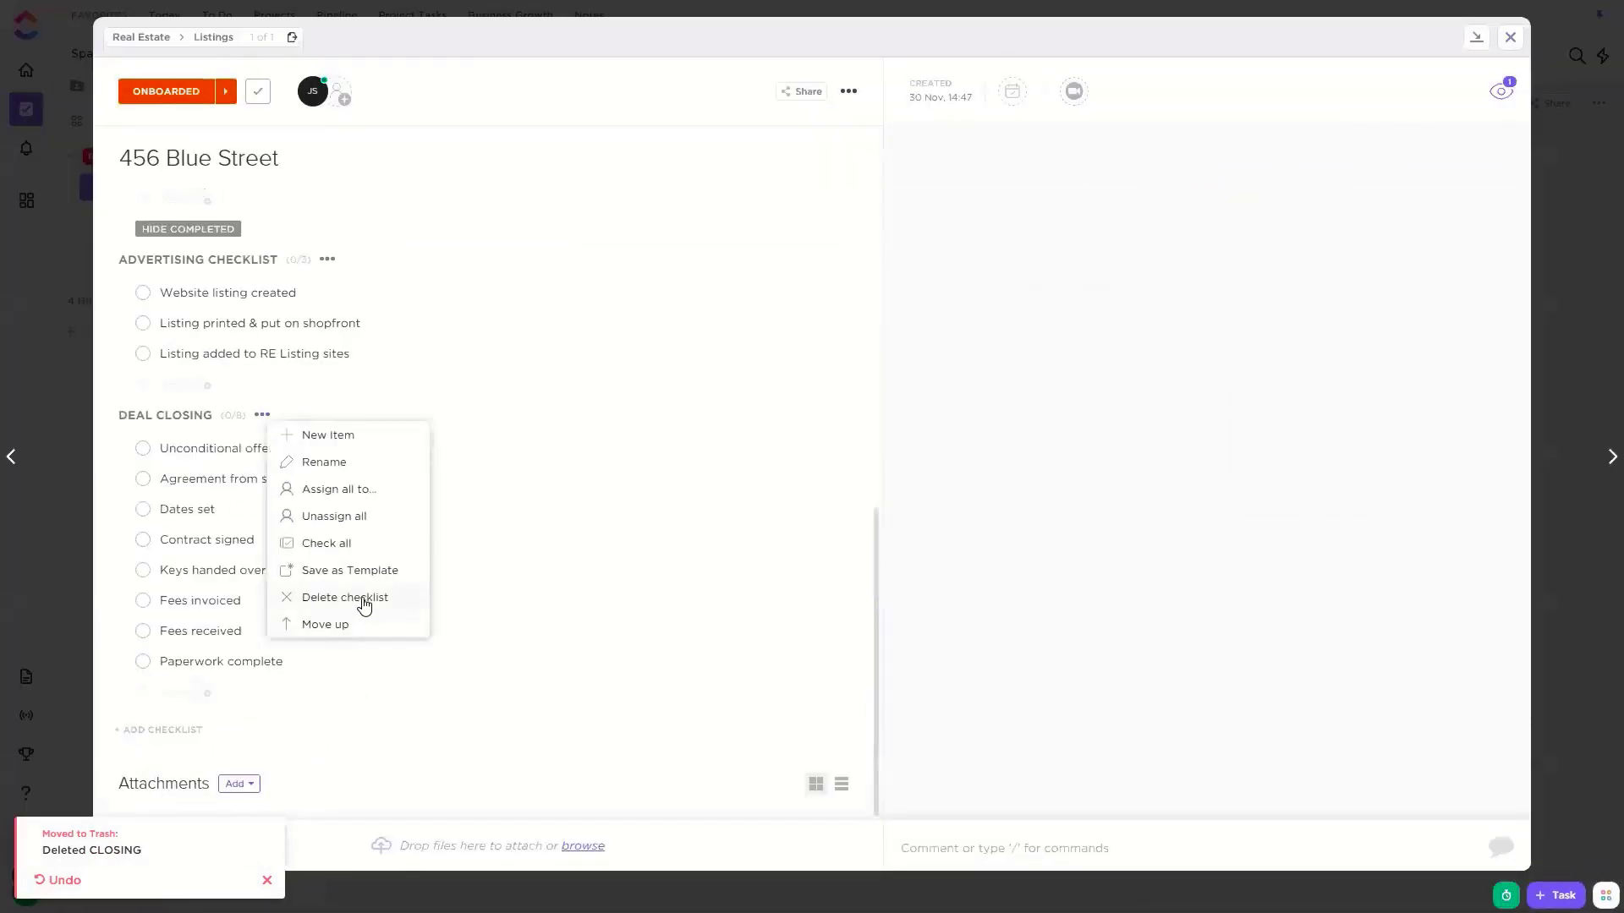
pyautogui.click(361, 599)
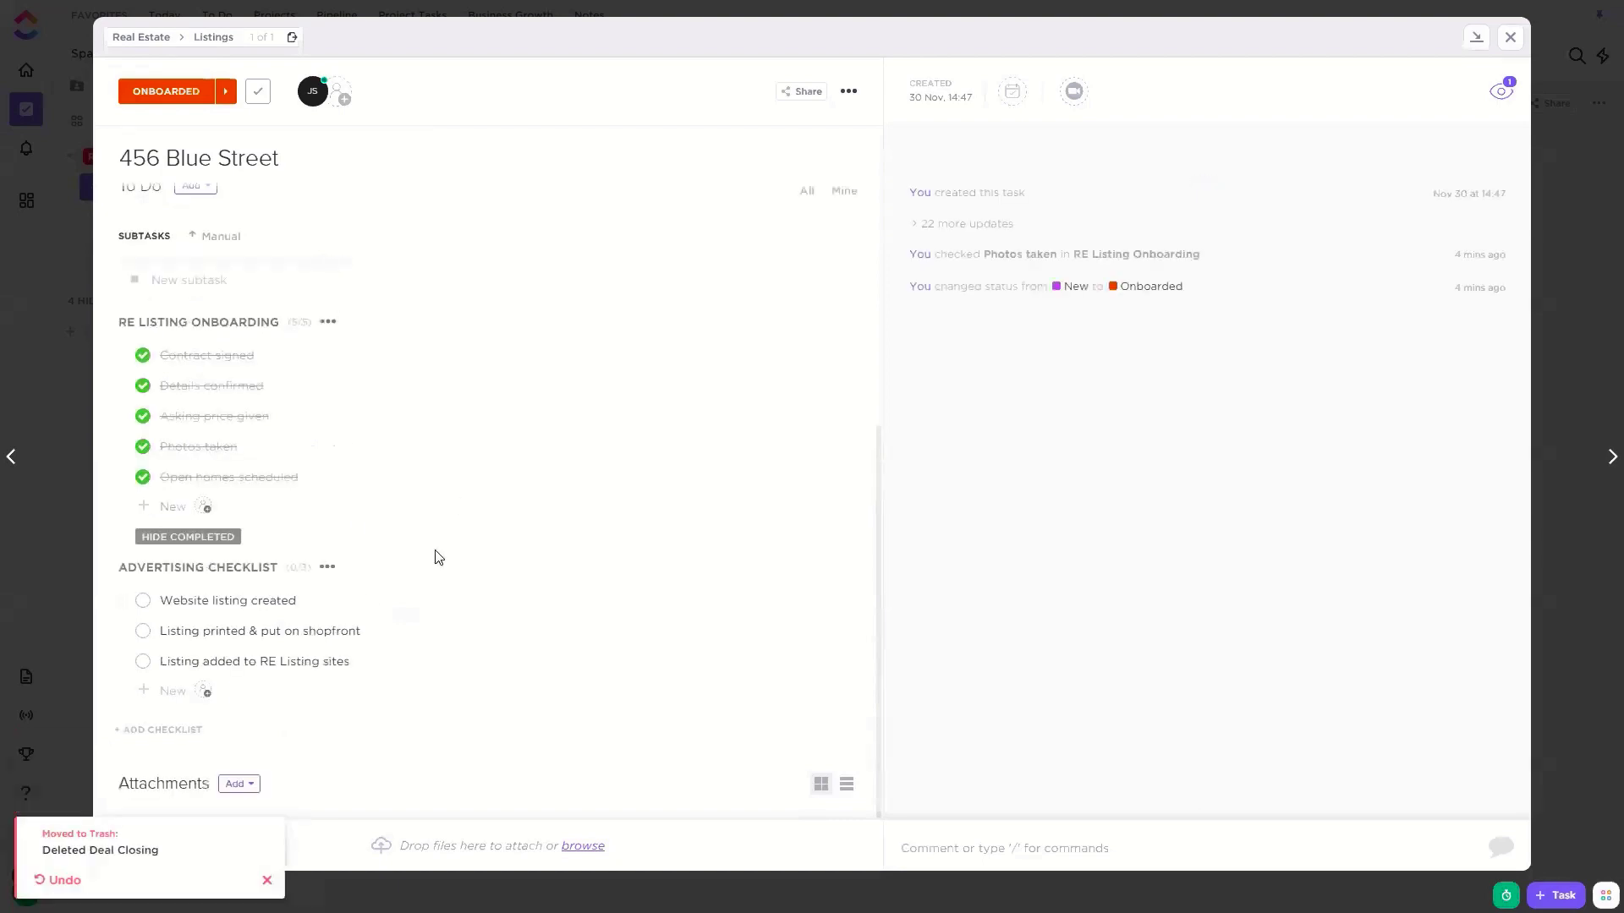
pyautogui.click(325, 568)
pyautogui.click(392, 744)
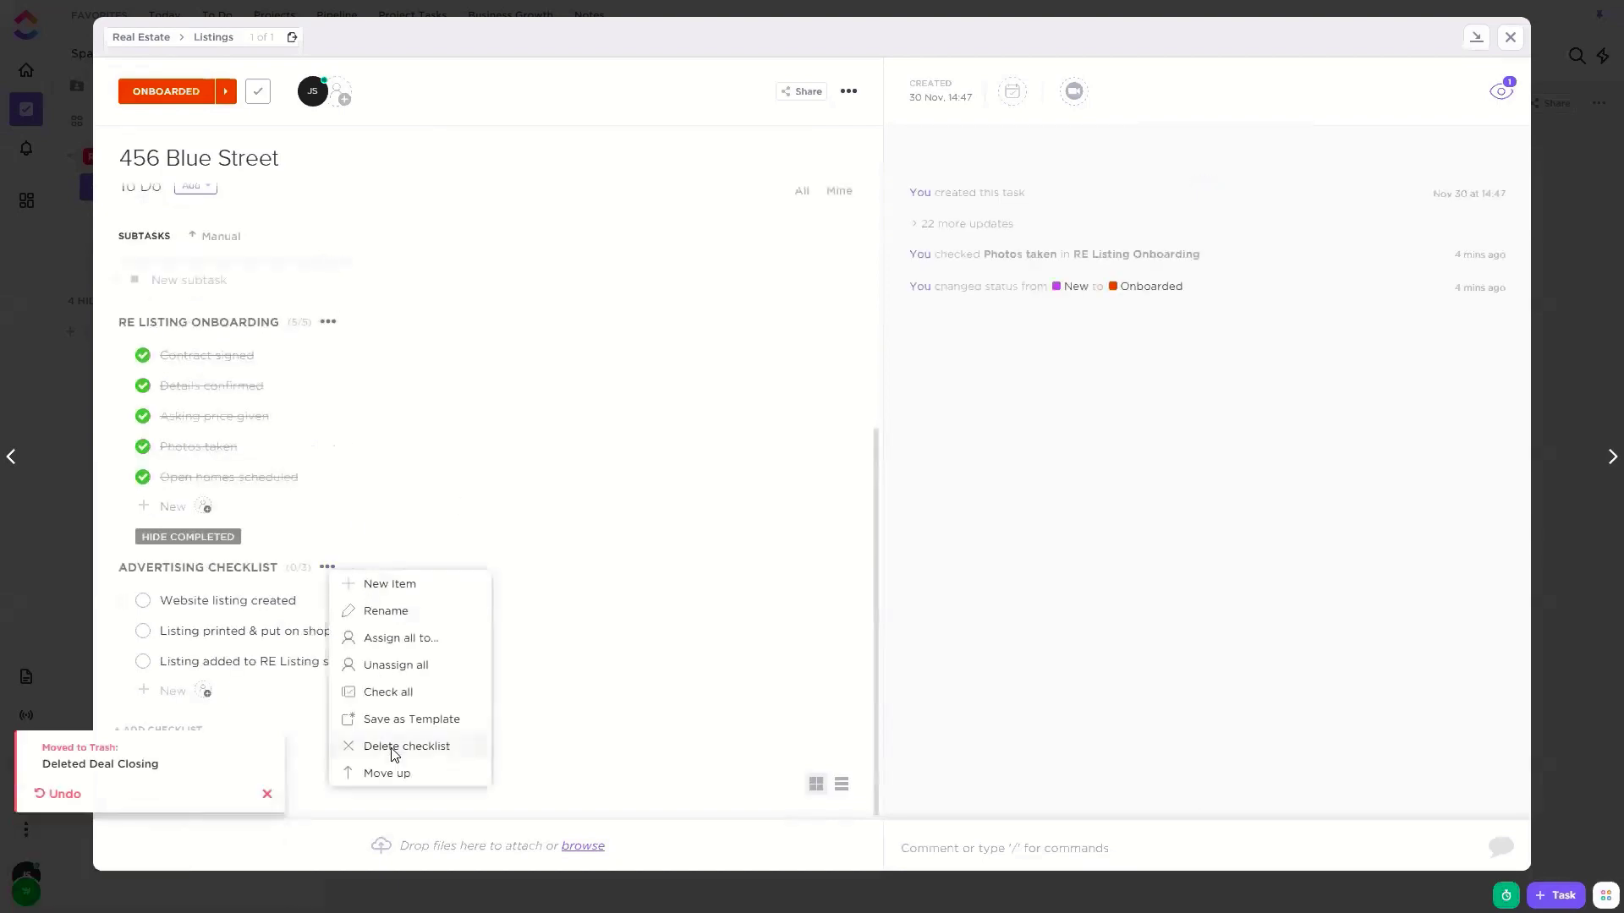
pyautogui.click(1510, 38)
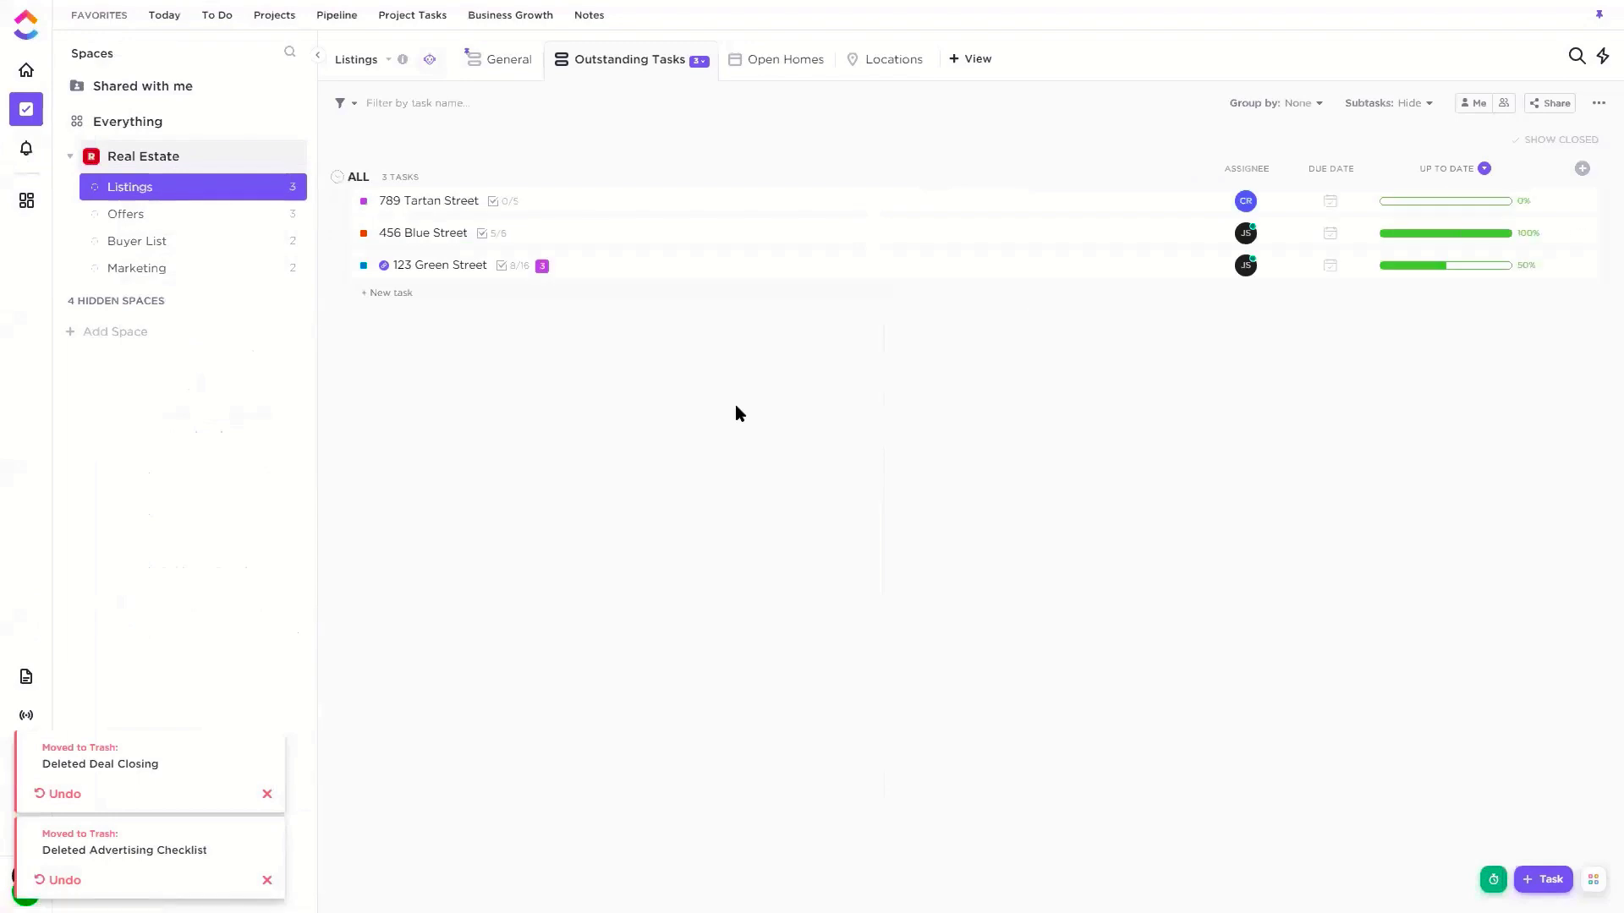
# Delete the Closing checklist from the Listed property, close the task, and check the listings' Up To Date progress bars
pyautogui.click(474, 264)
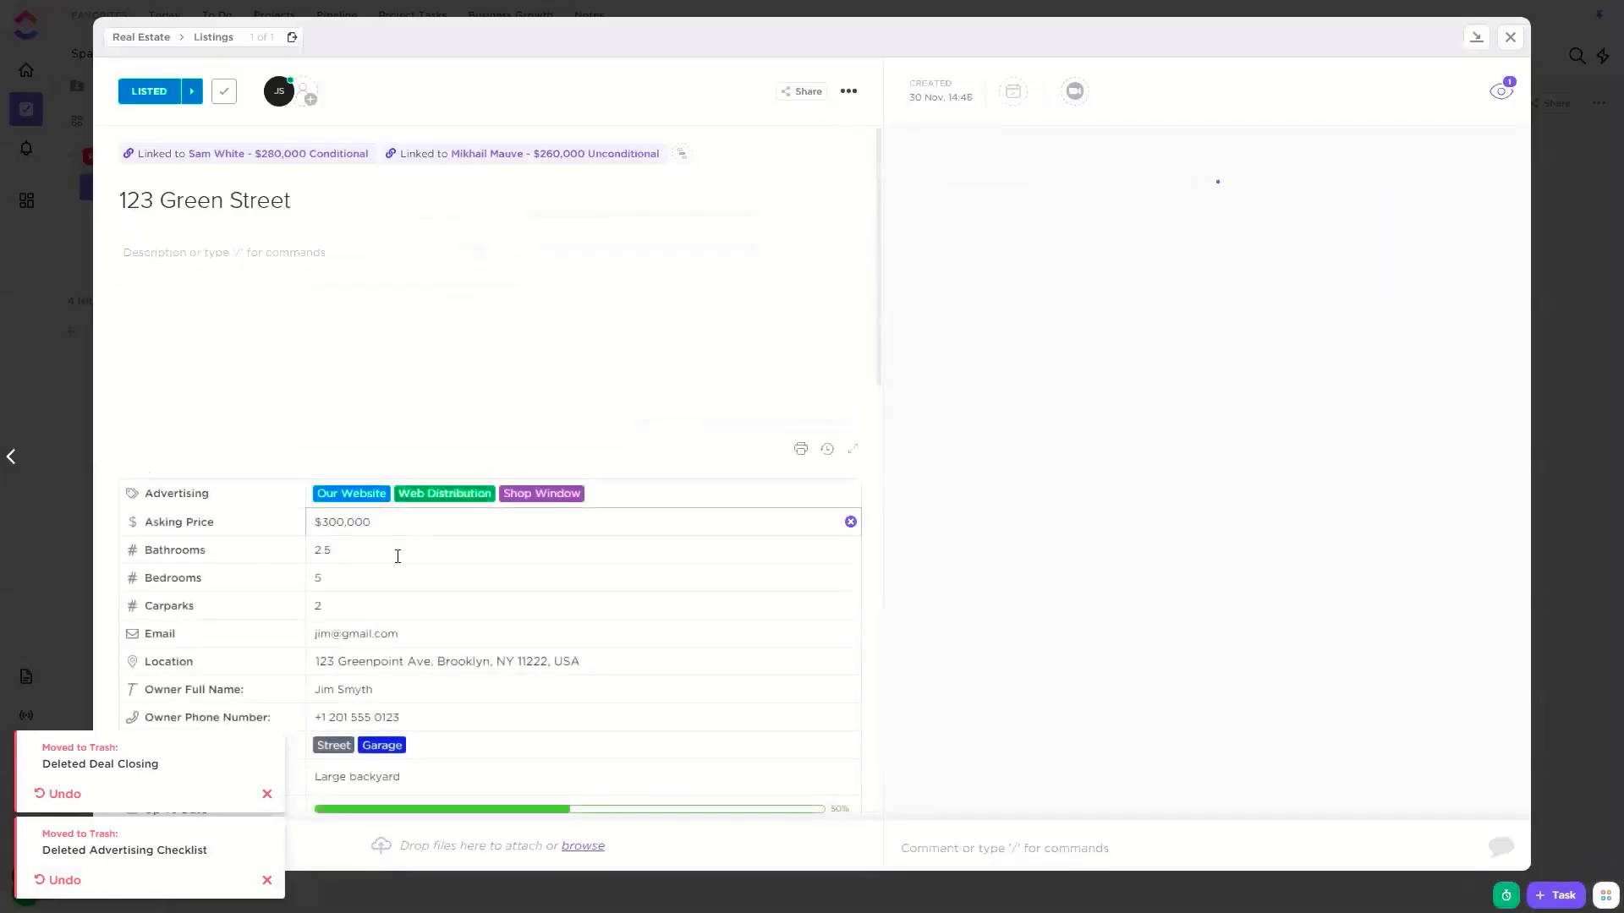
pyautogui.scroll(-10, 389, 550)
pyautogui.click(225, 414)
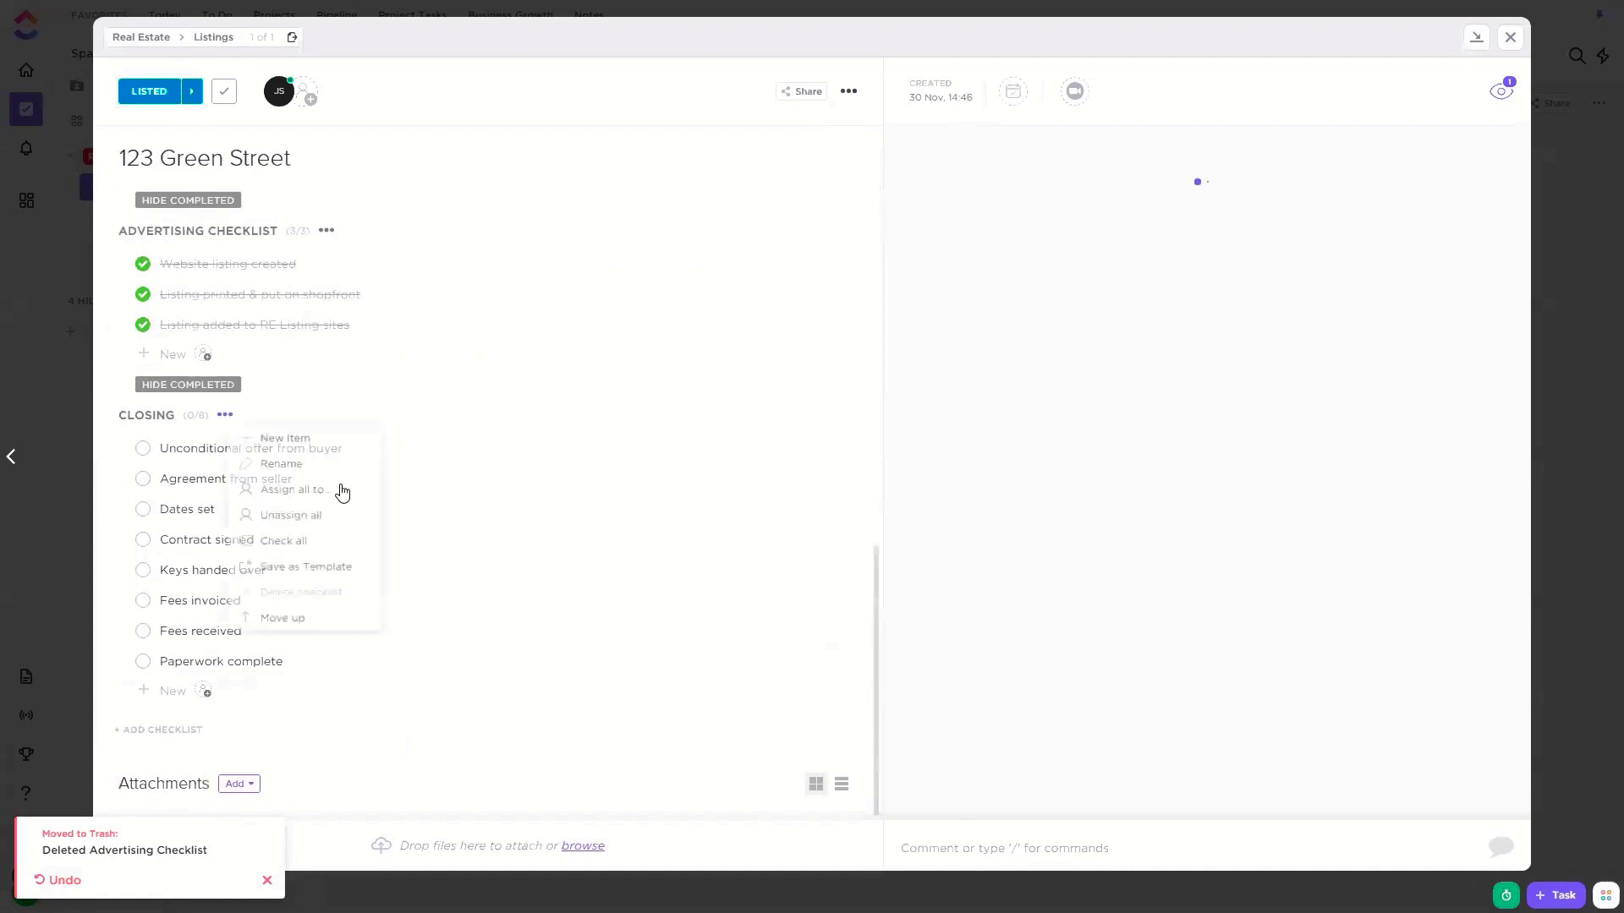
pyautogui.click(301, 592)
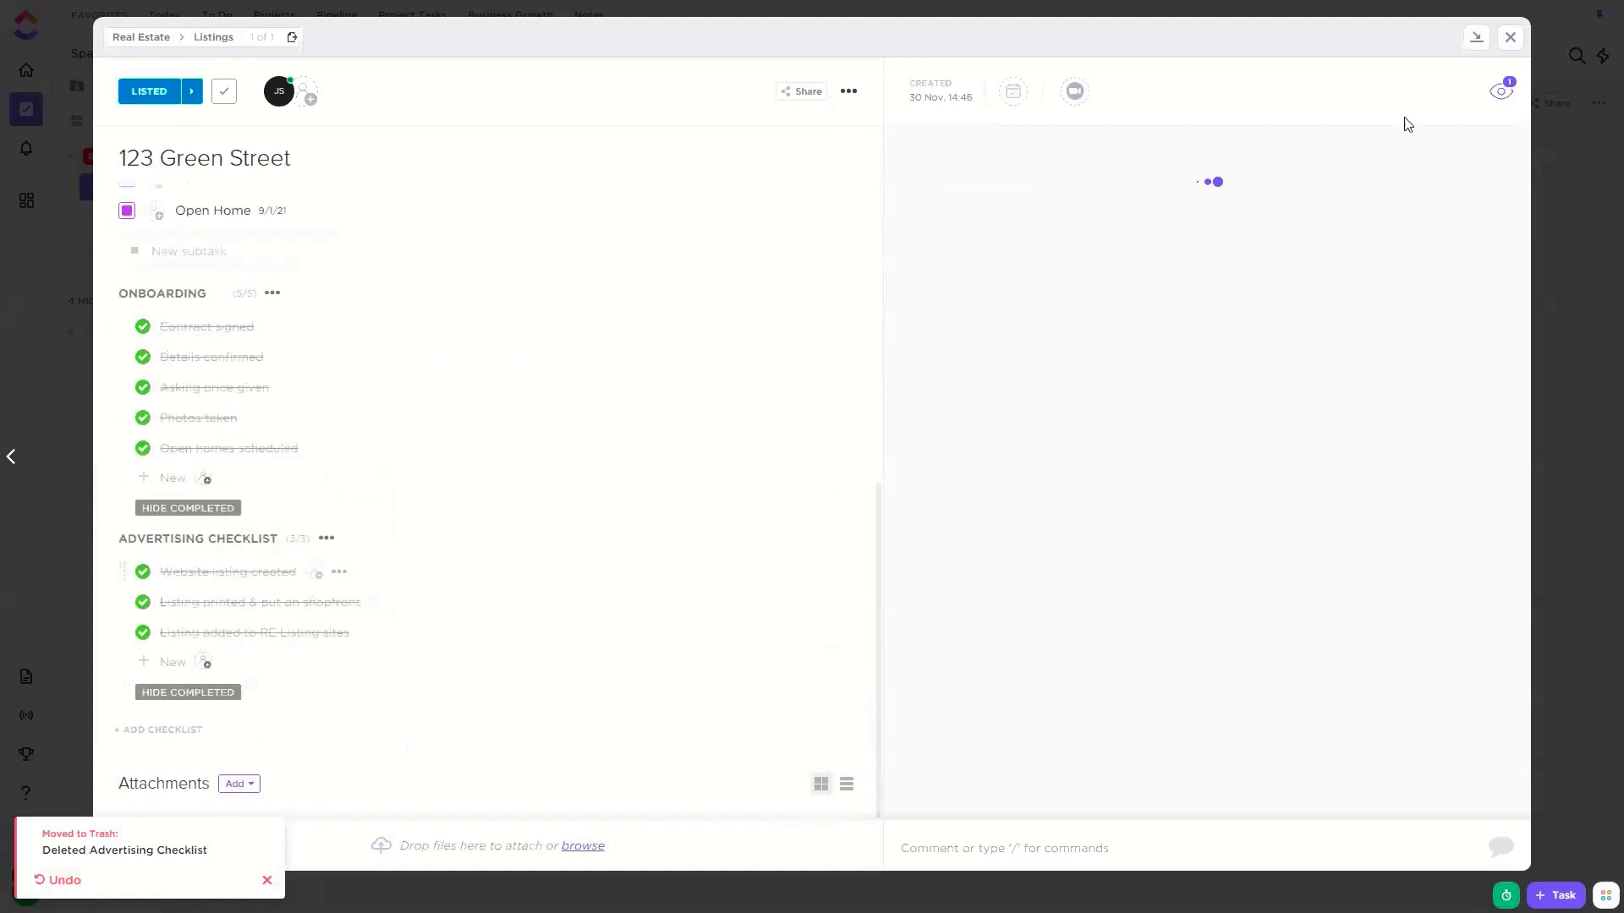
pyautogui.click(1510, 37)
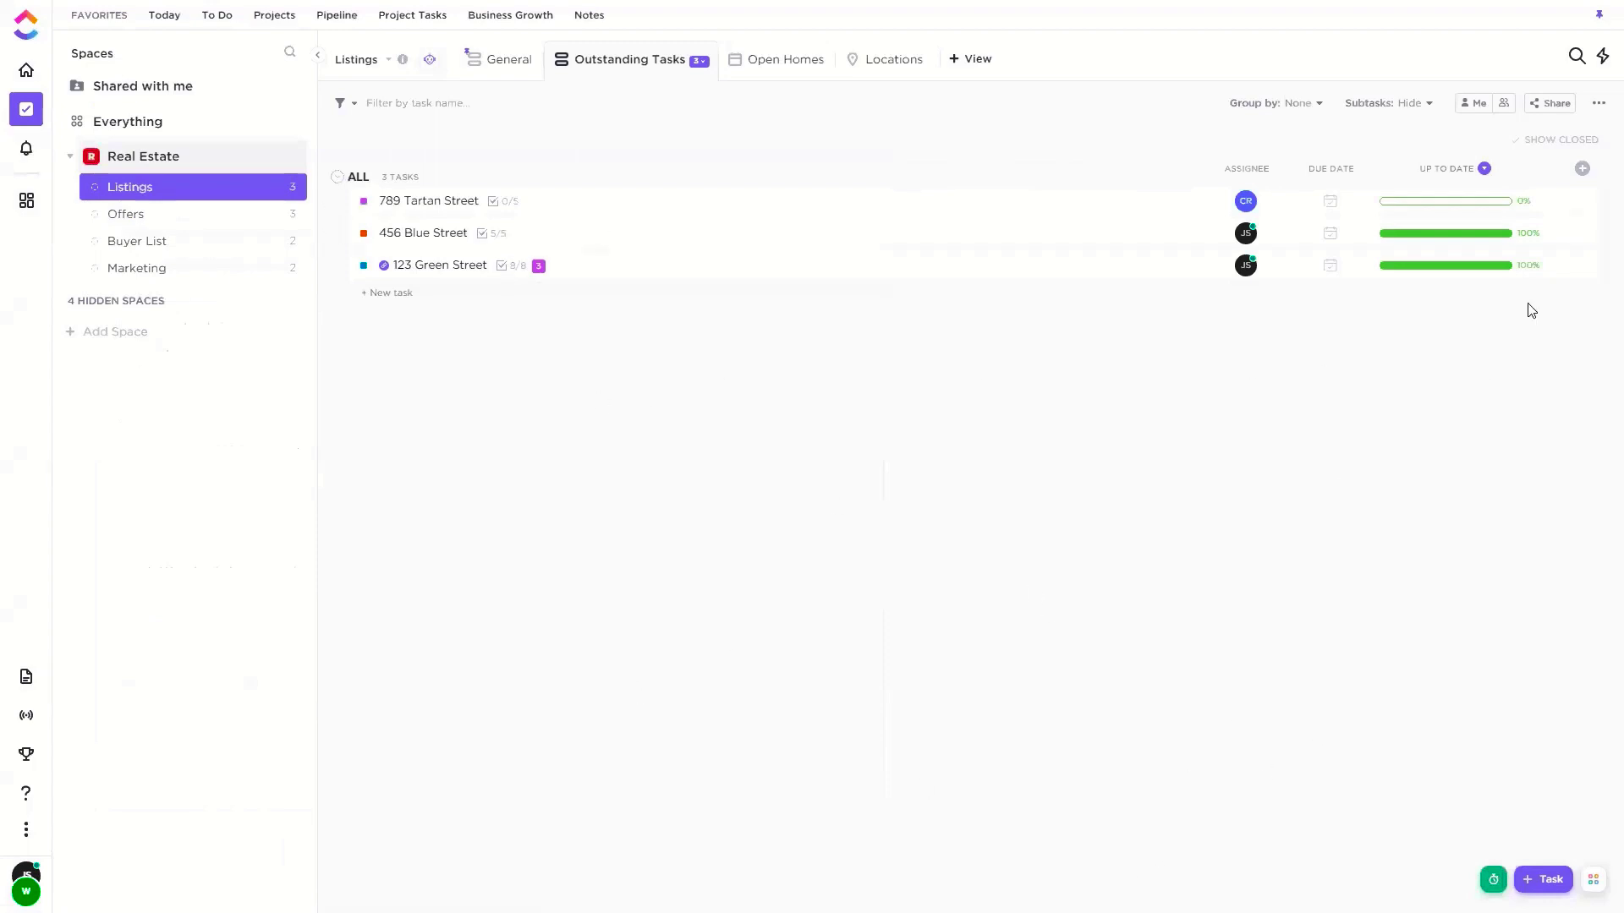
pyautogui.moveTo(1468, 238)
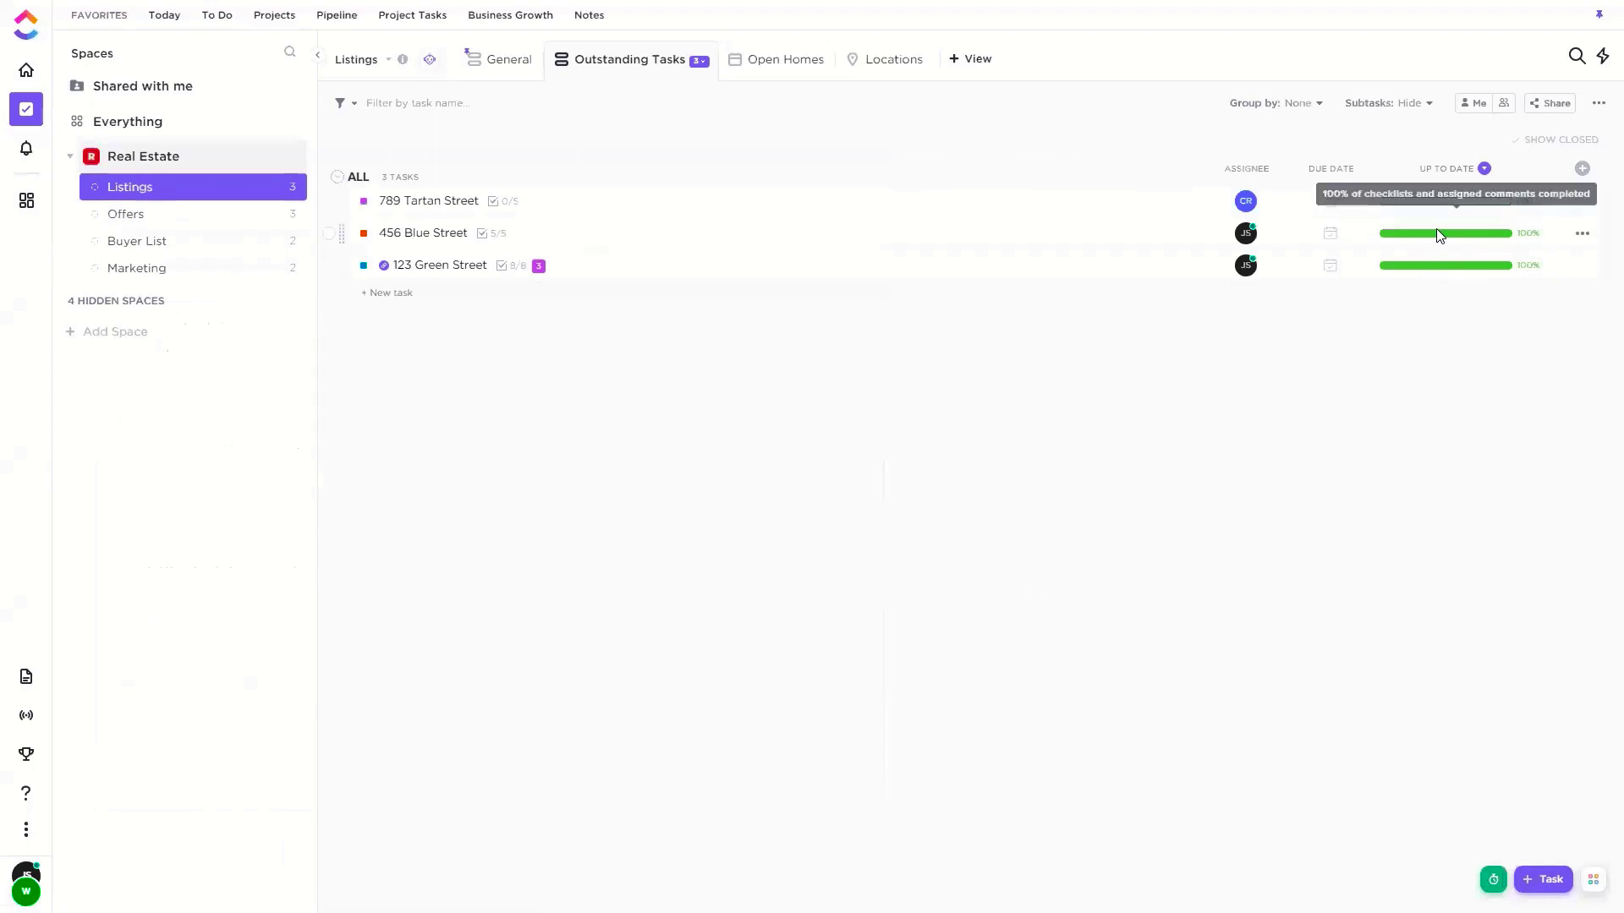
pyautogui.moveTo(1425, 204)
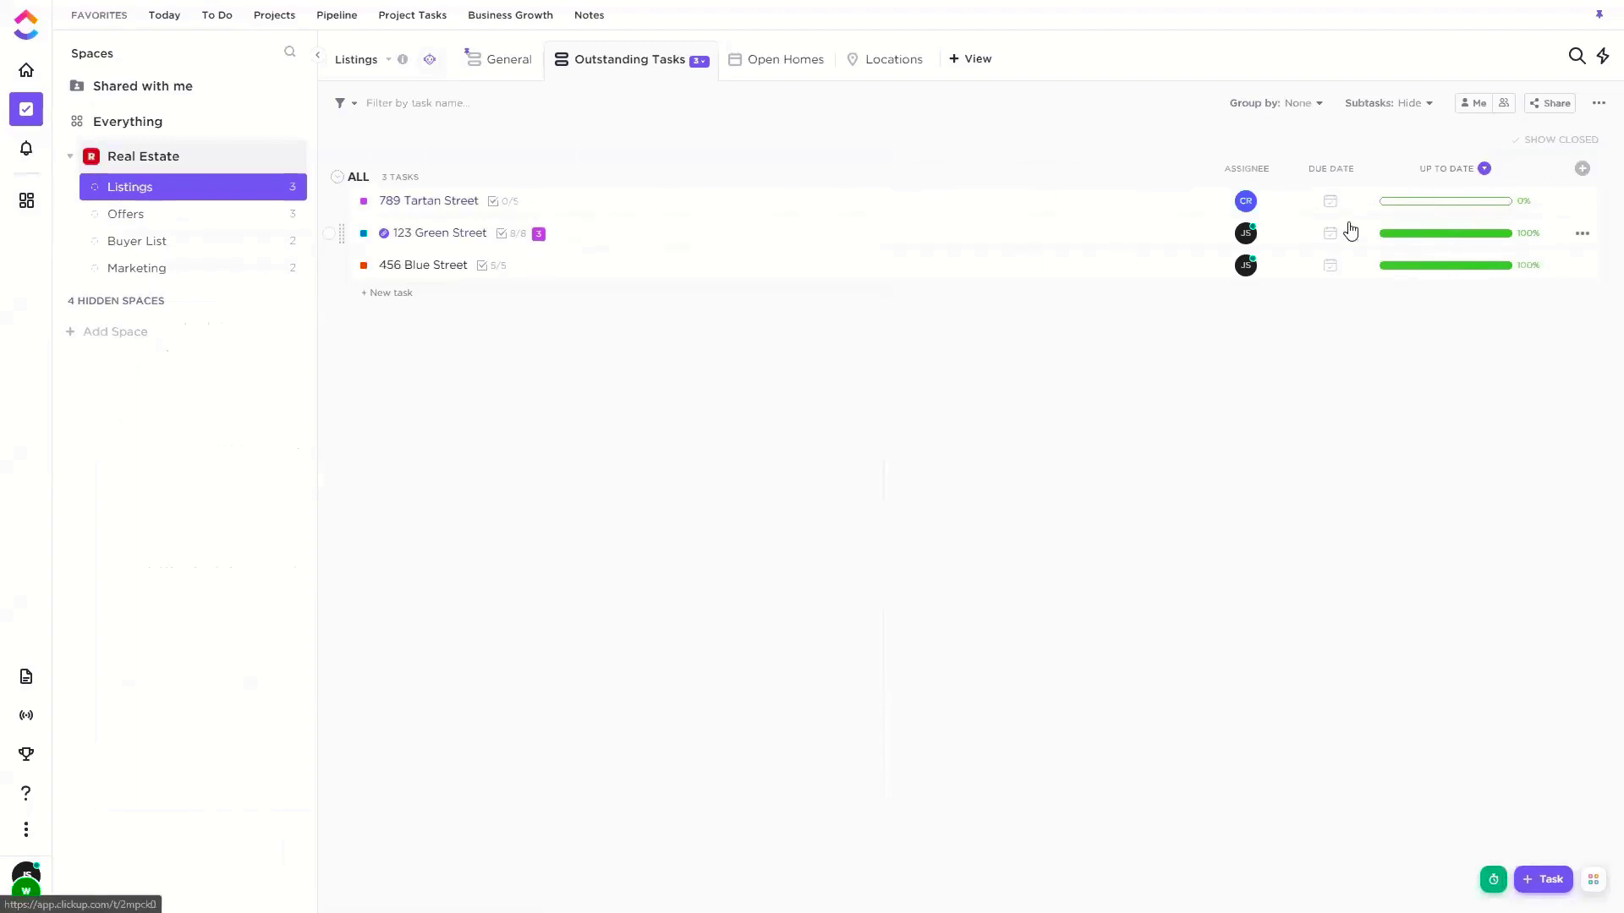
# Switch the Listings from the Outstanding Tasks view to the Contact Details view to see the owners' contact fields
pyautogui.click(1328, 203)
pyautogui.click(1344, 434)
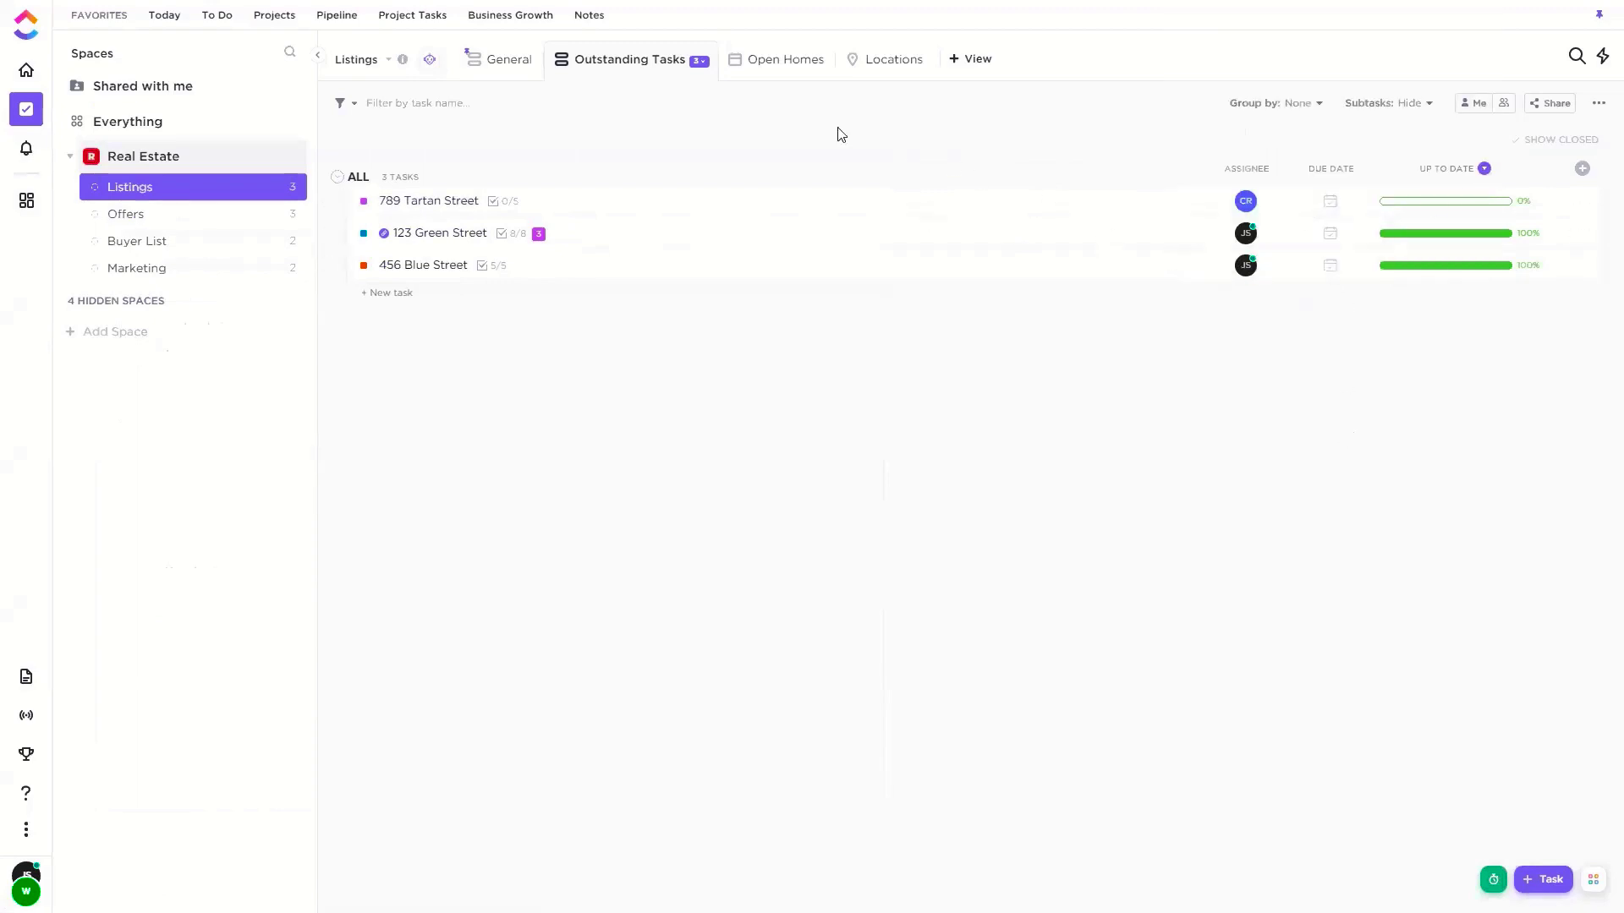
pyautogui.click(689, 89)
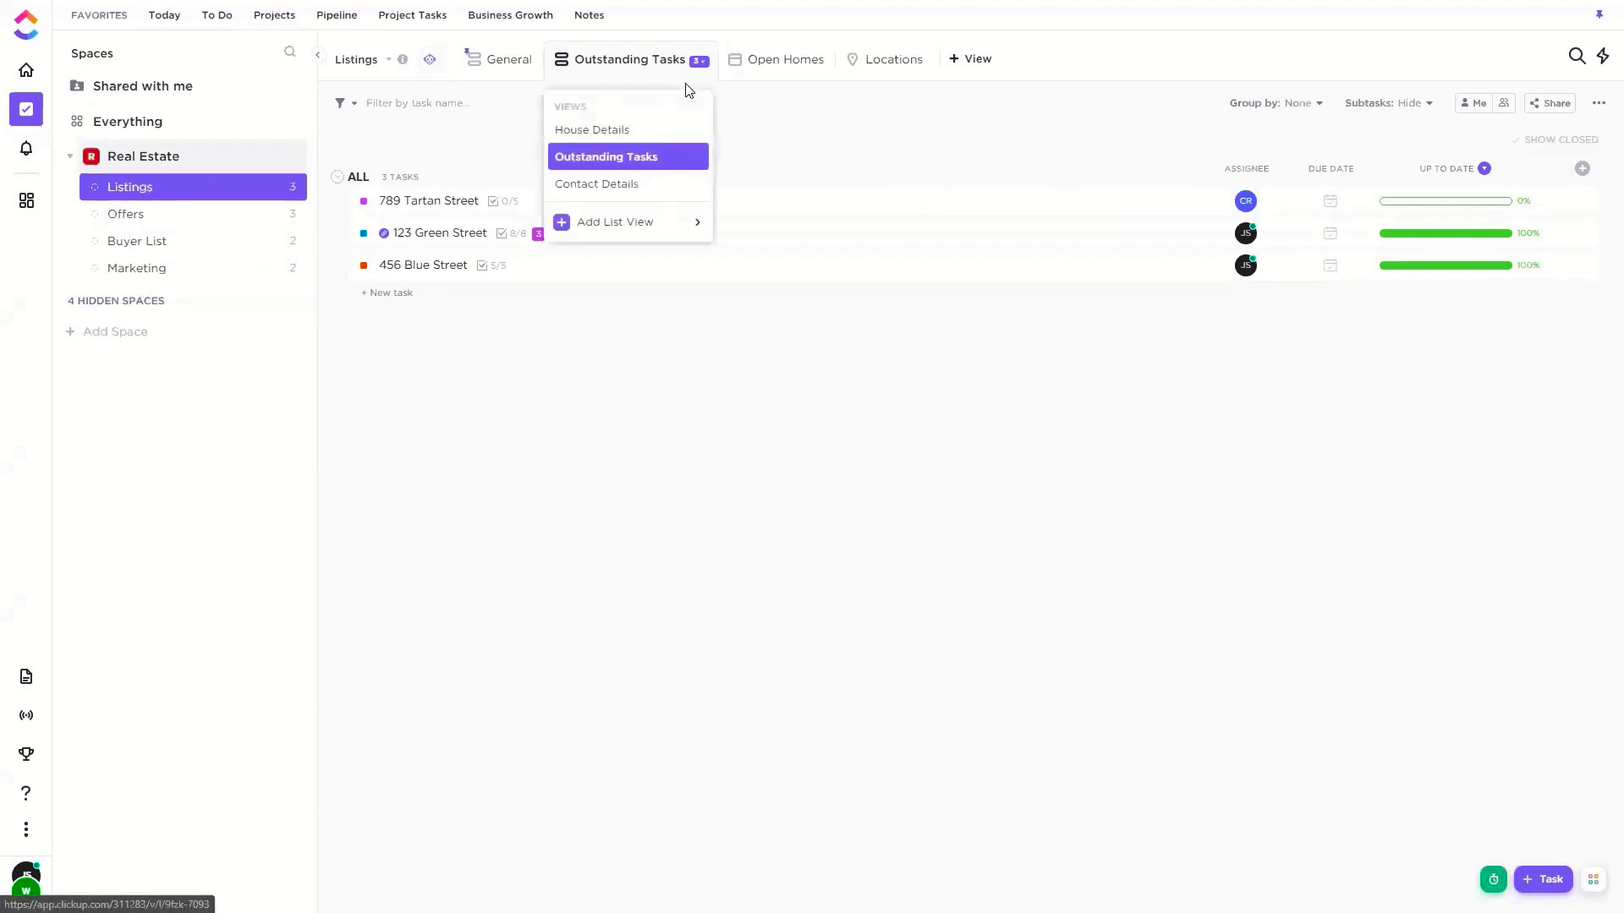
pyautogui.click(615, 180)
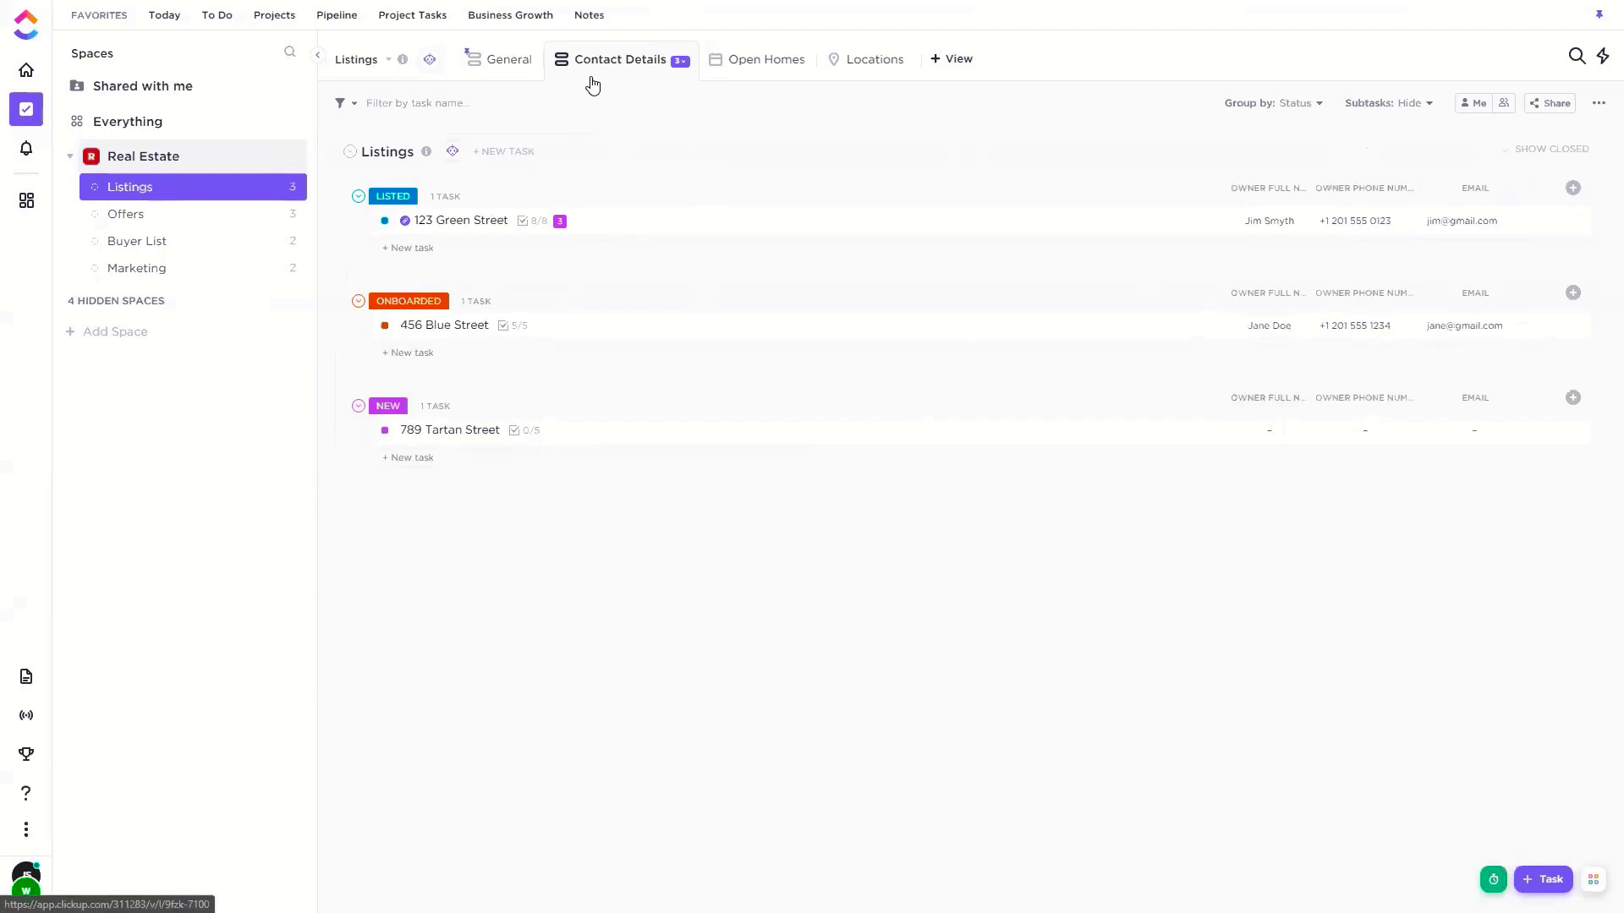
# Add the Contact Details view to the favorites under the name "Owner Contact"
pyautogui.click(678, 63)
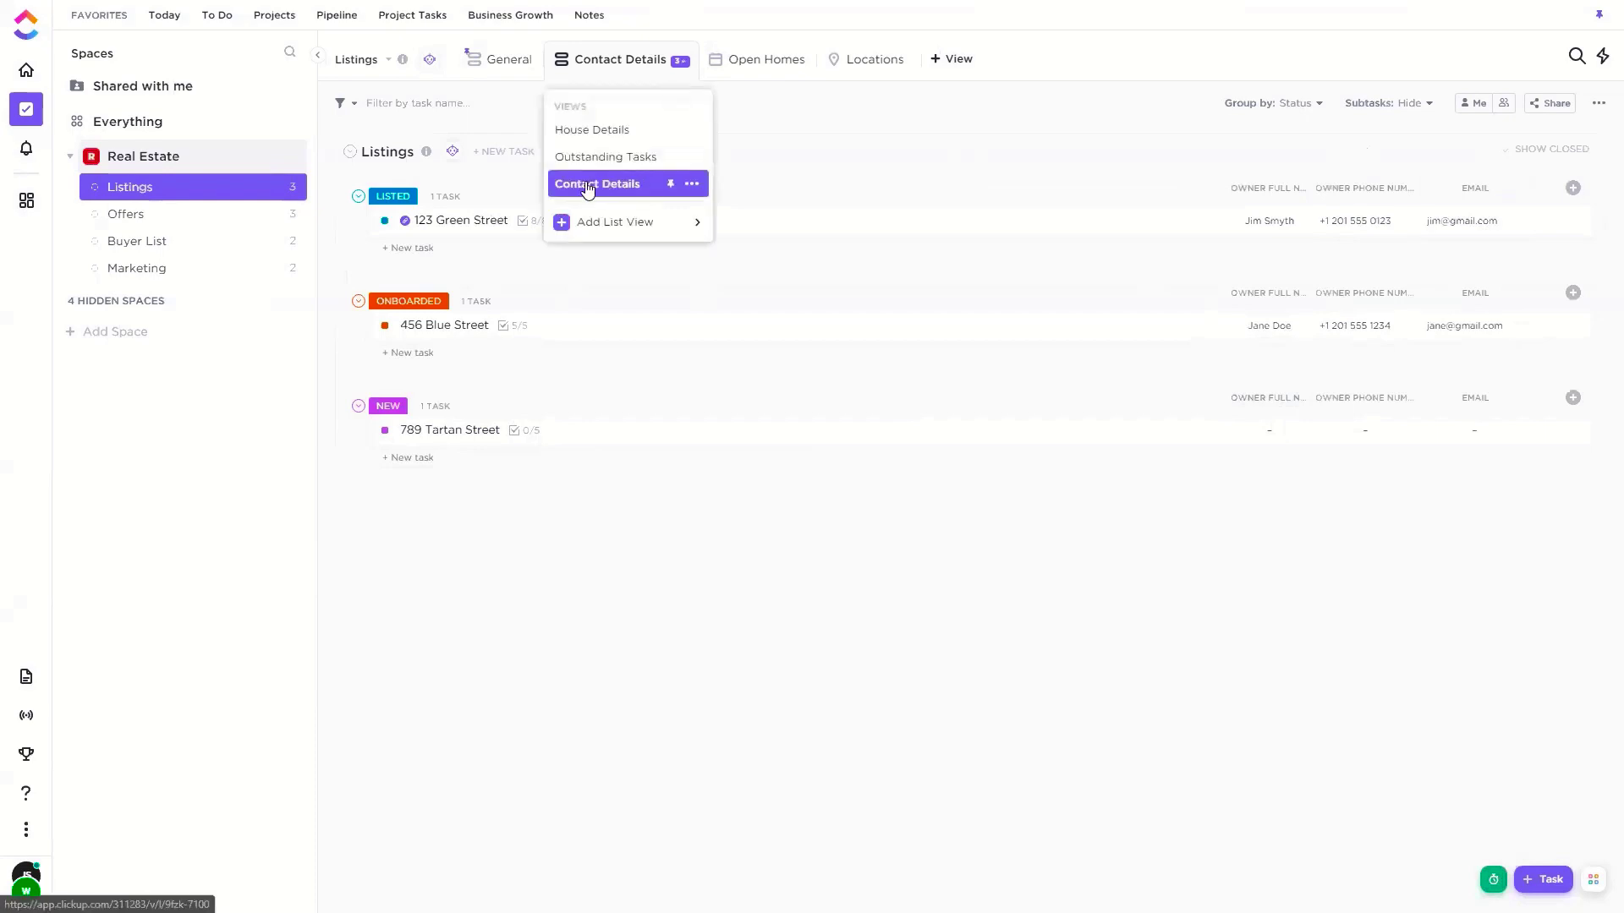
pyautogui.click(691, 183)
pyautogui.click(639, 576)
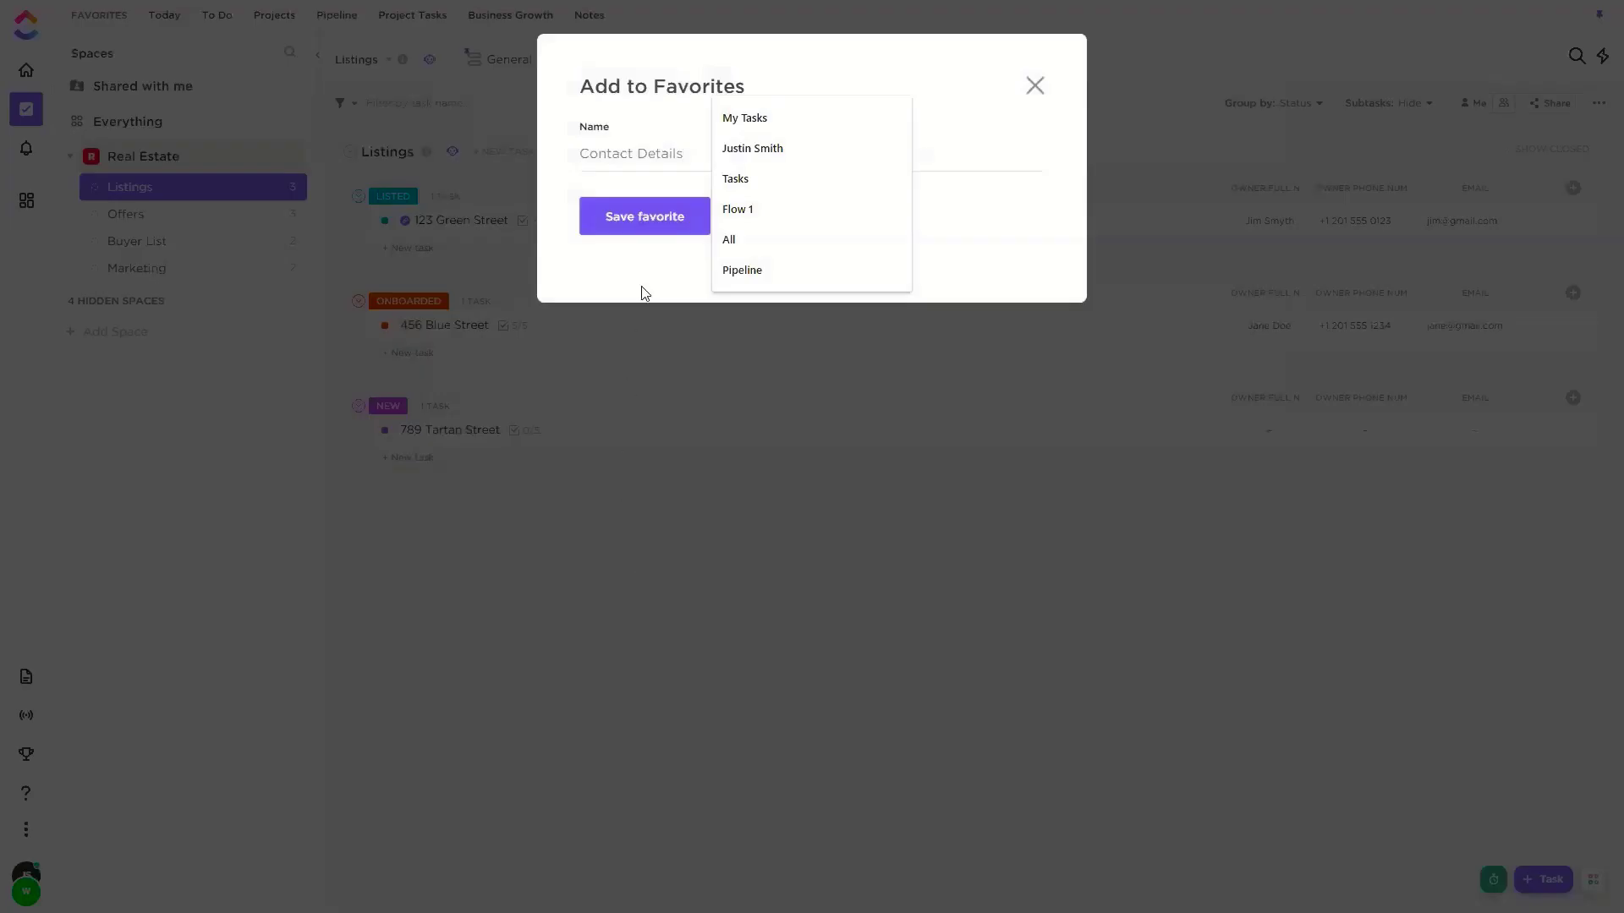
pyautogui.moveTo(736, 160); pyautogui.dragTo(571, 185)
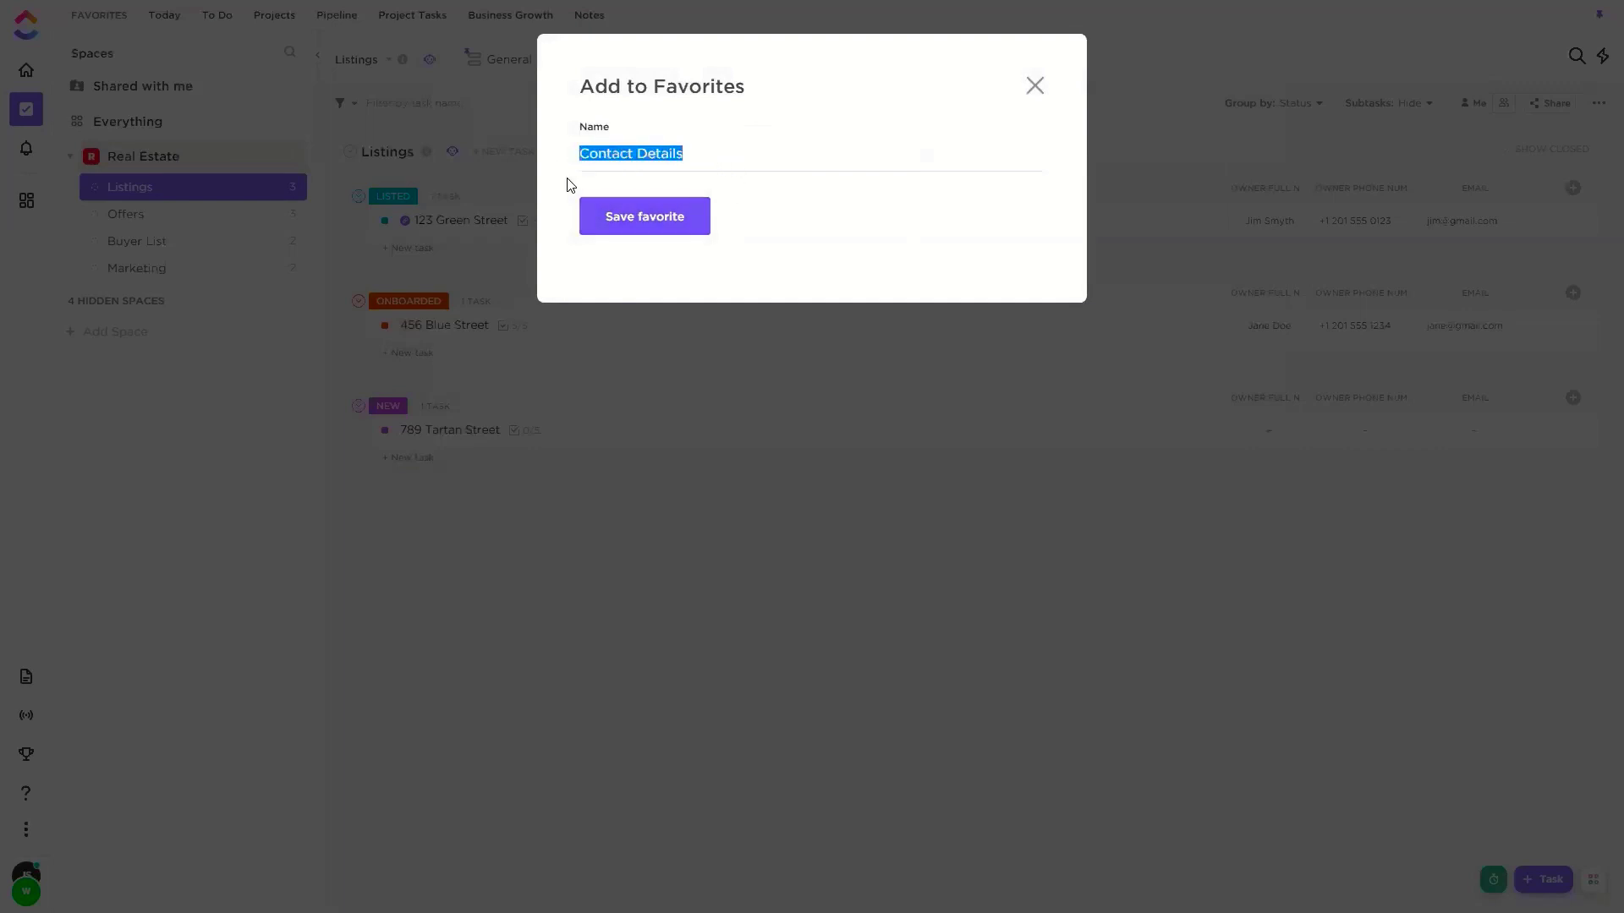
pyautogui.write('Owen')
pyautogui.press('BackSpace')
pyautogui.press('BackSpace')
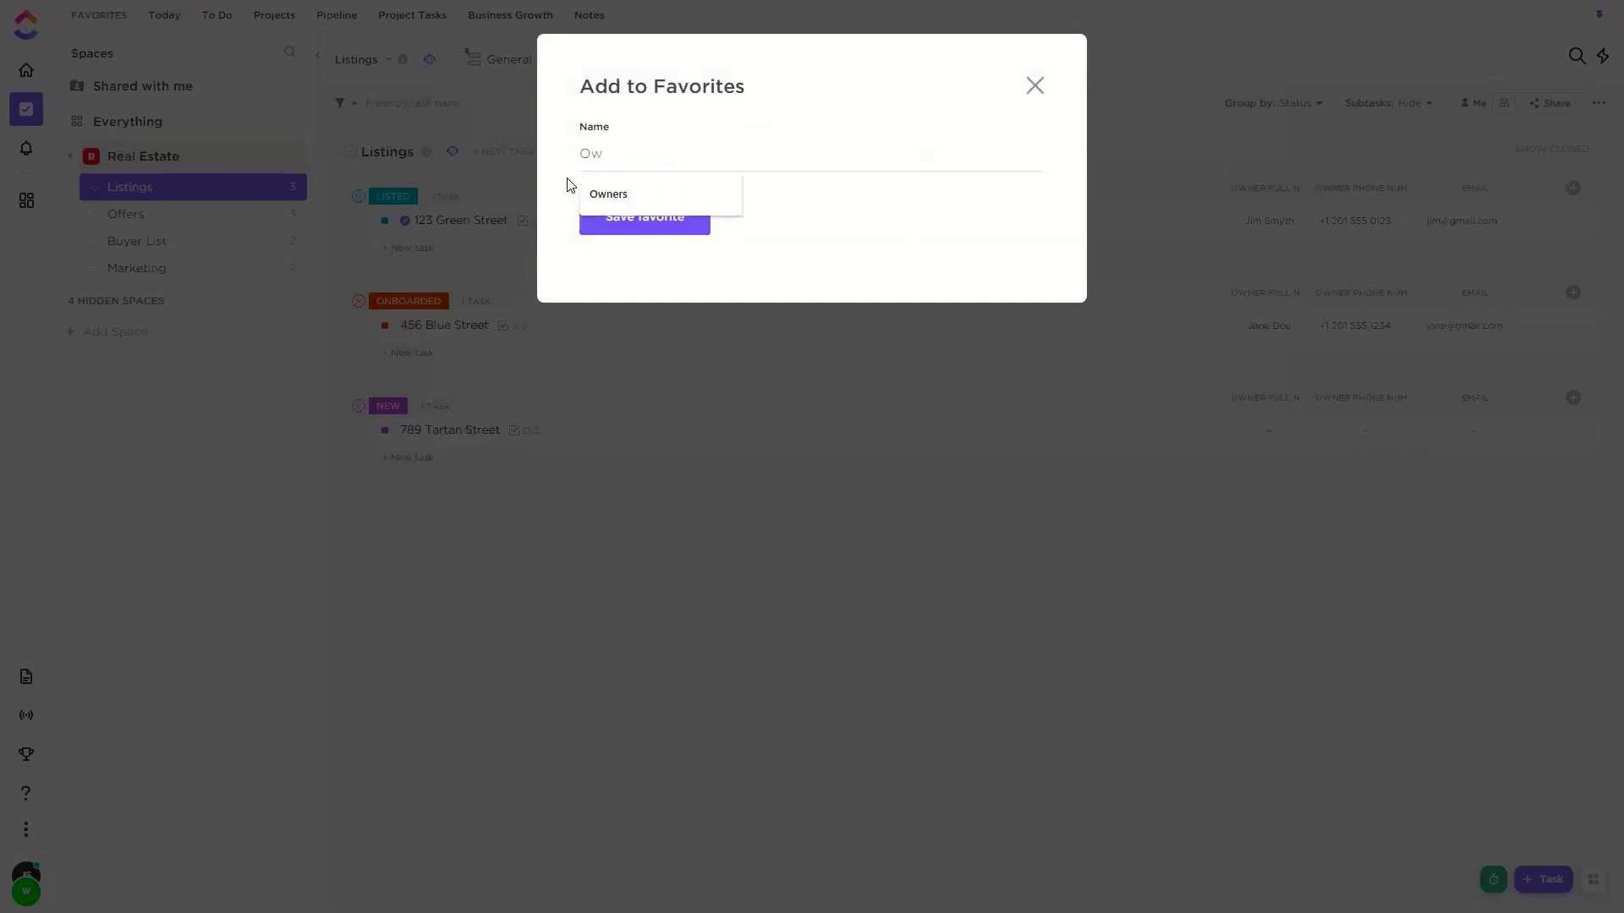
pyautogui.write('ner Contact')
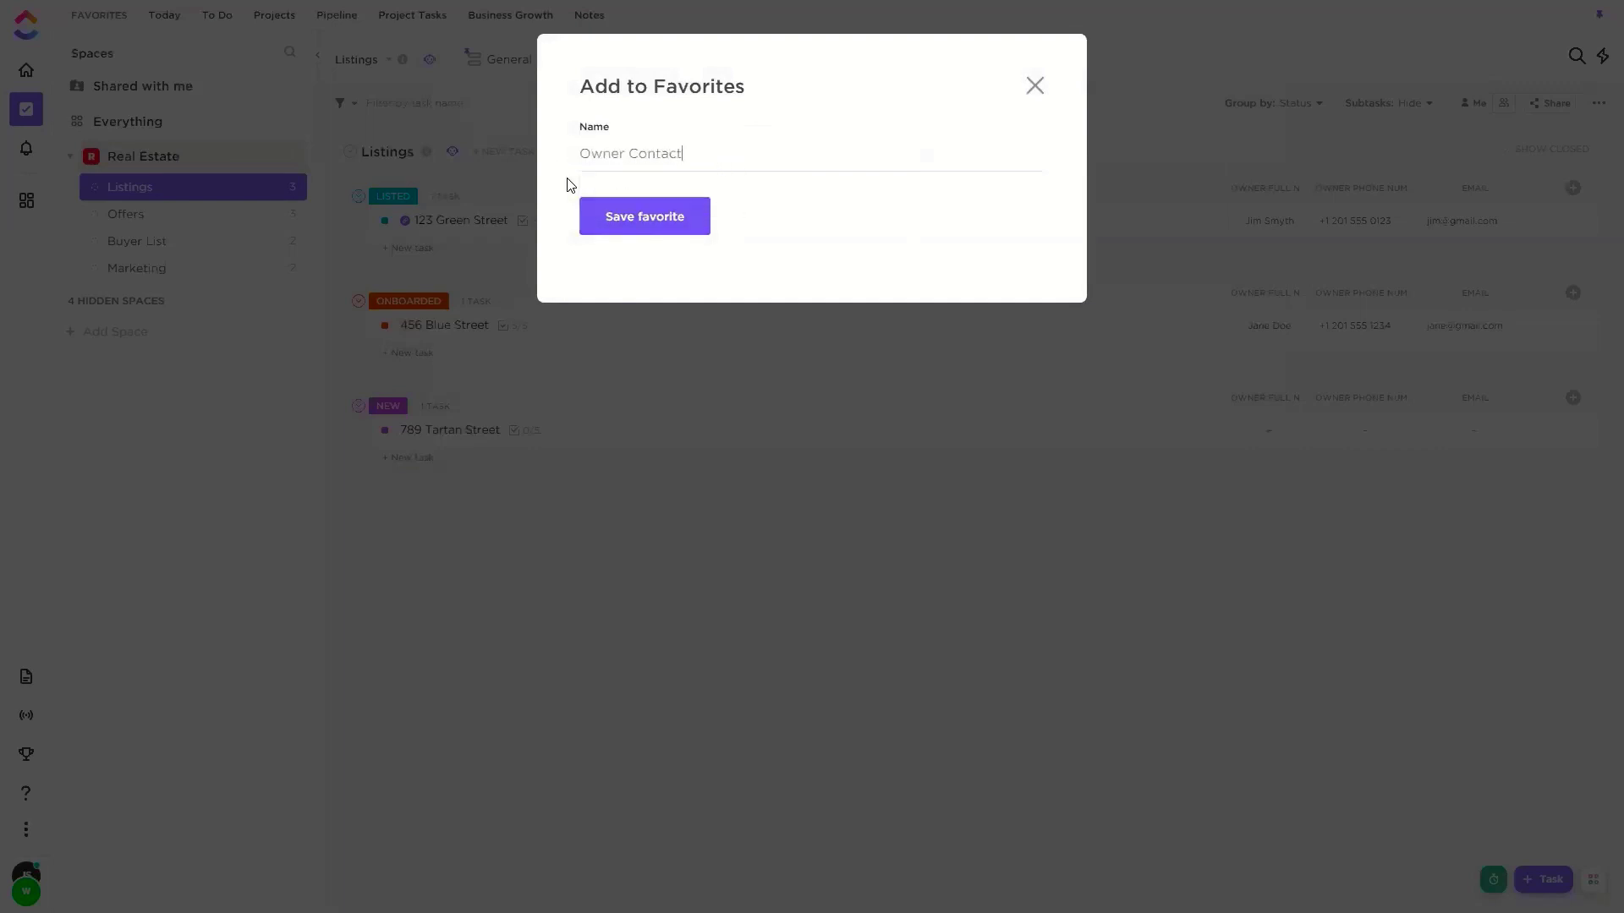
pyautogui.click(598, 227)
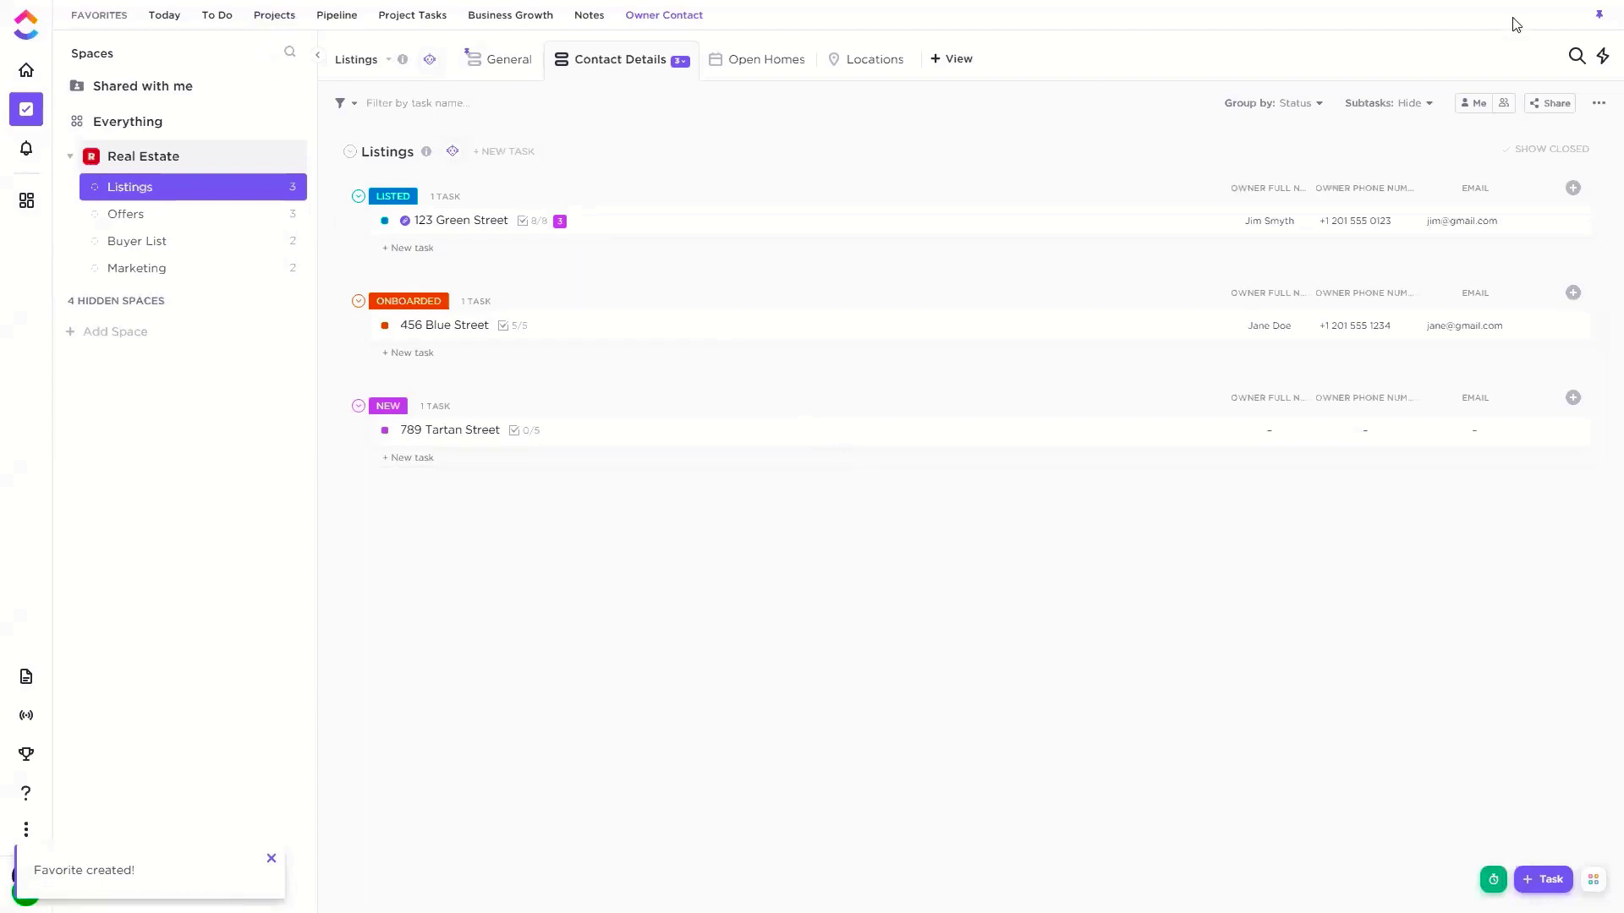
# Unpin the favorites into the sidebar, look through them, and pin them back above the workspace
pyautogui.click(1600, 19)
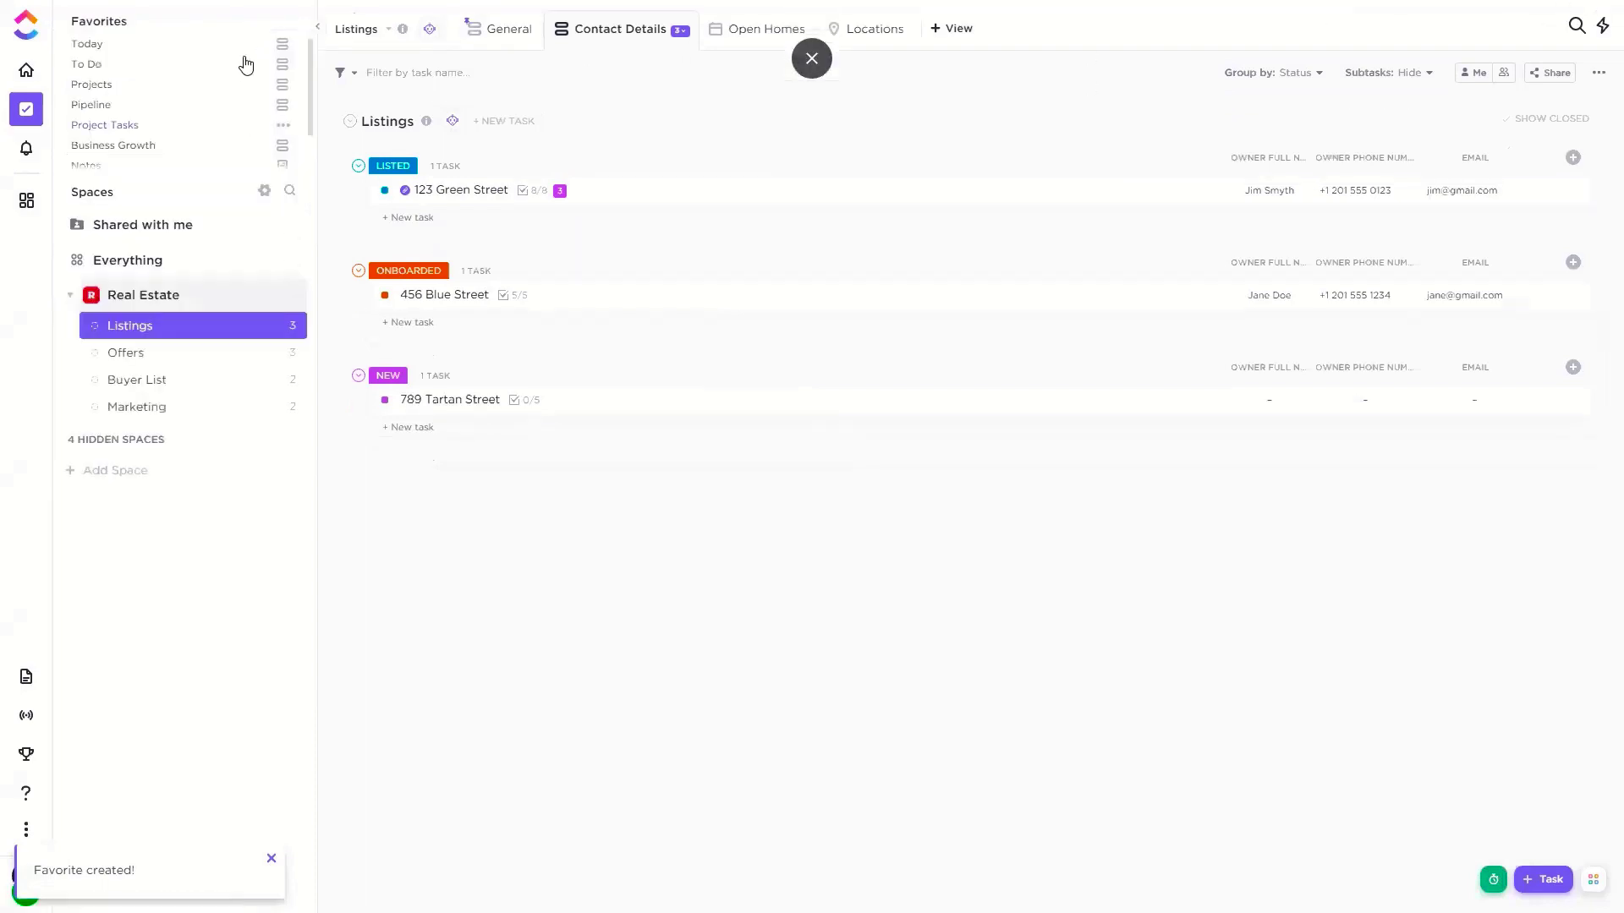
pyautogui.scroll(-1, 174, 139)
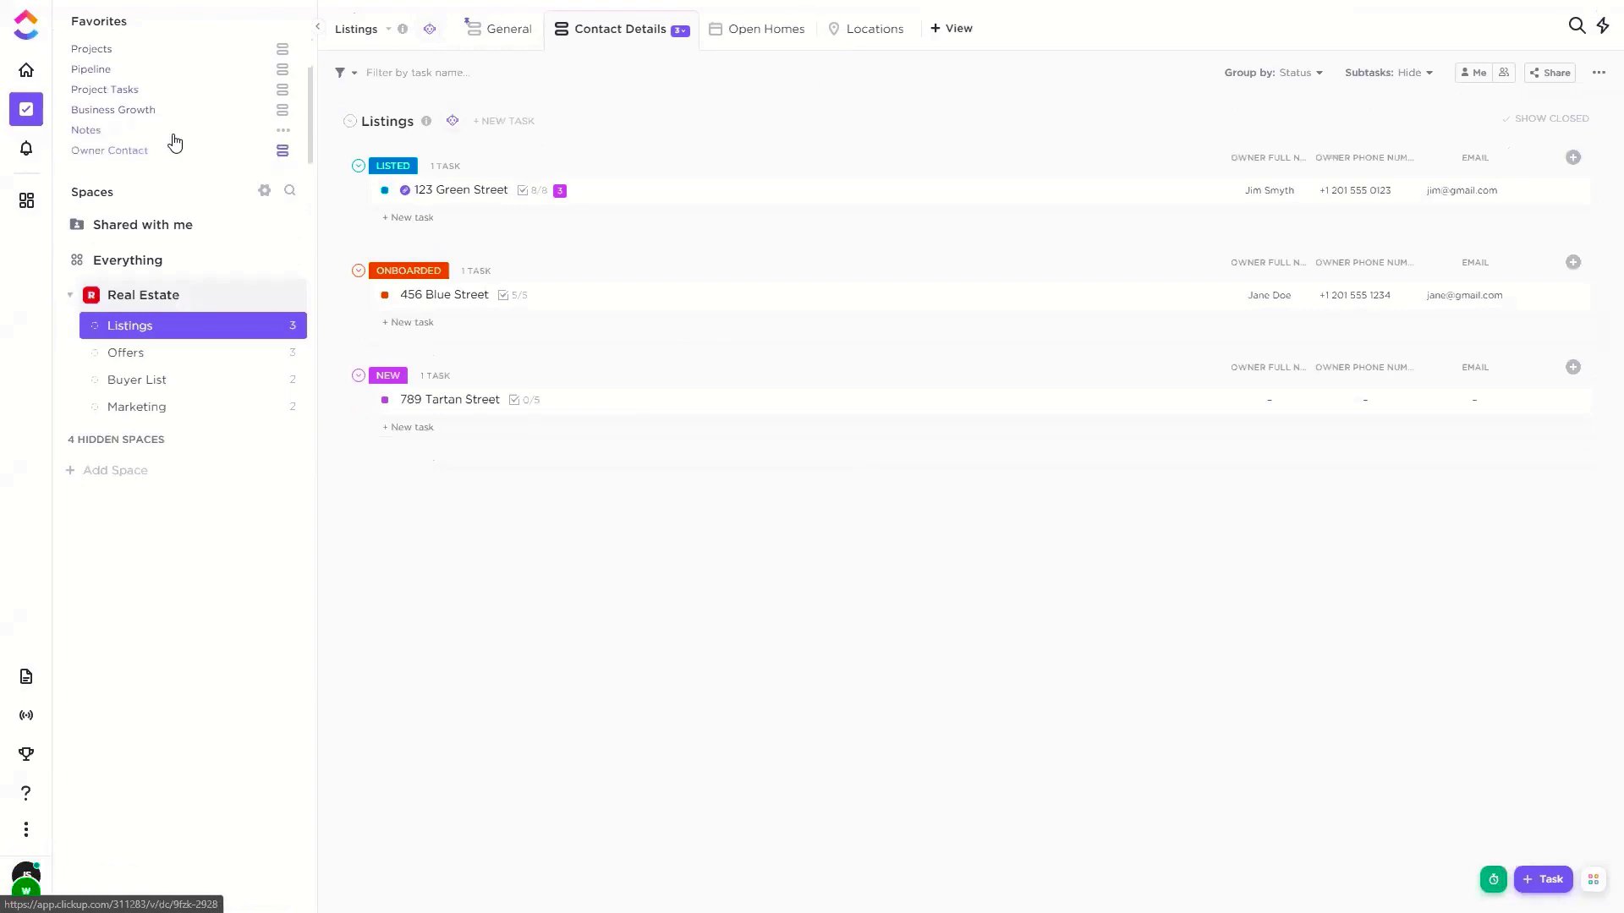
pyautogui.scroll(1, 160, 77)
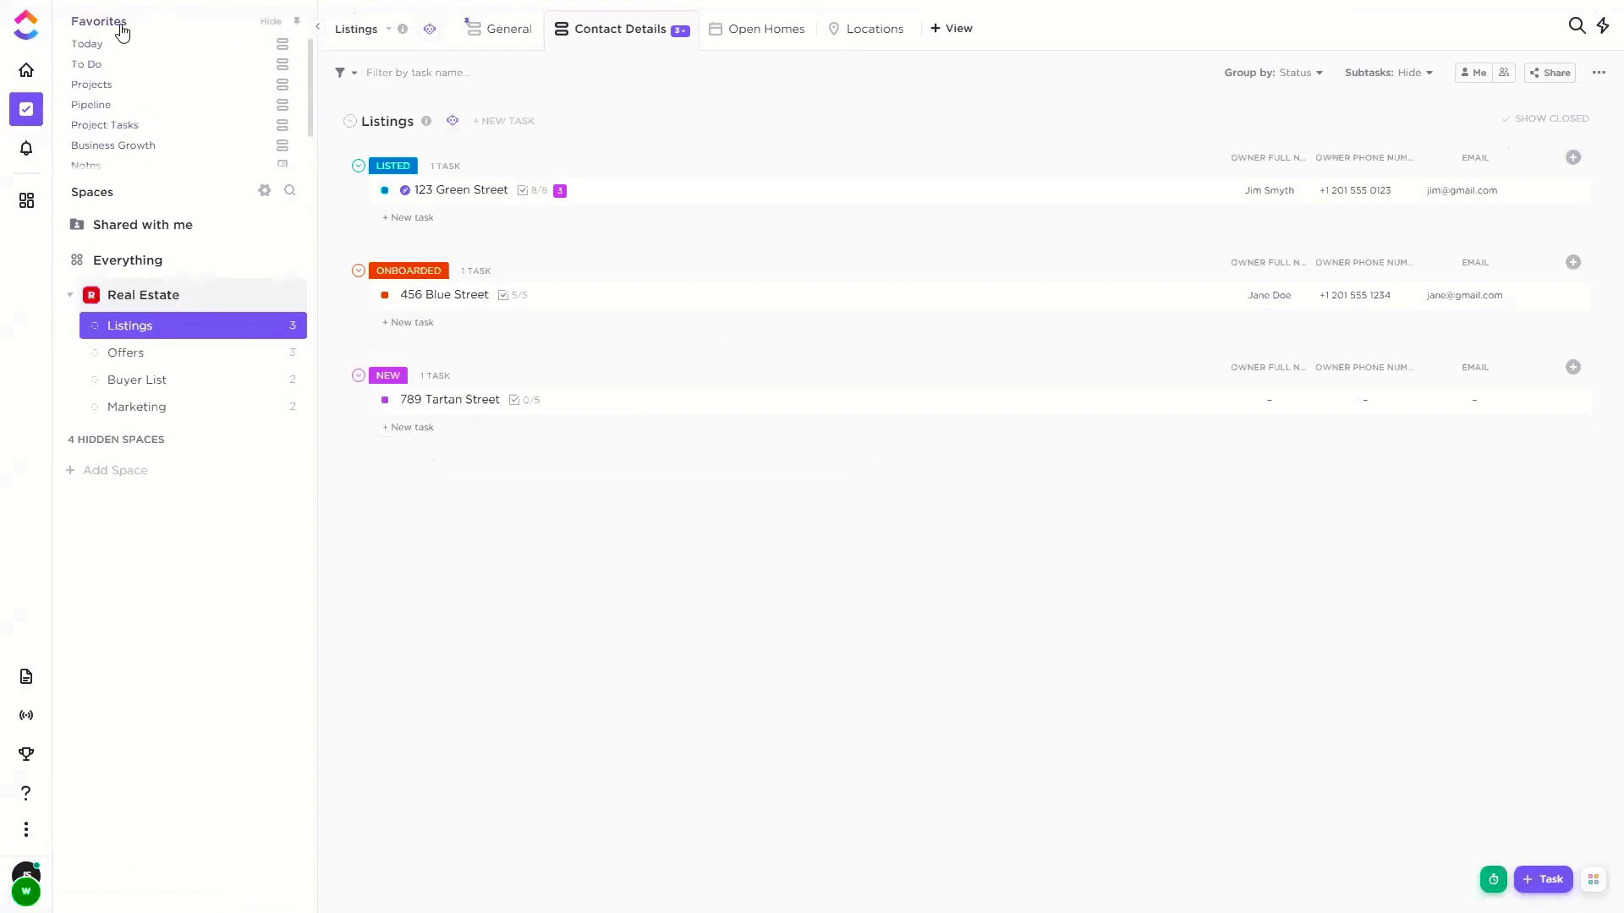
pyautogui.click(296, 24)
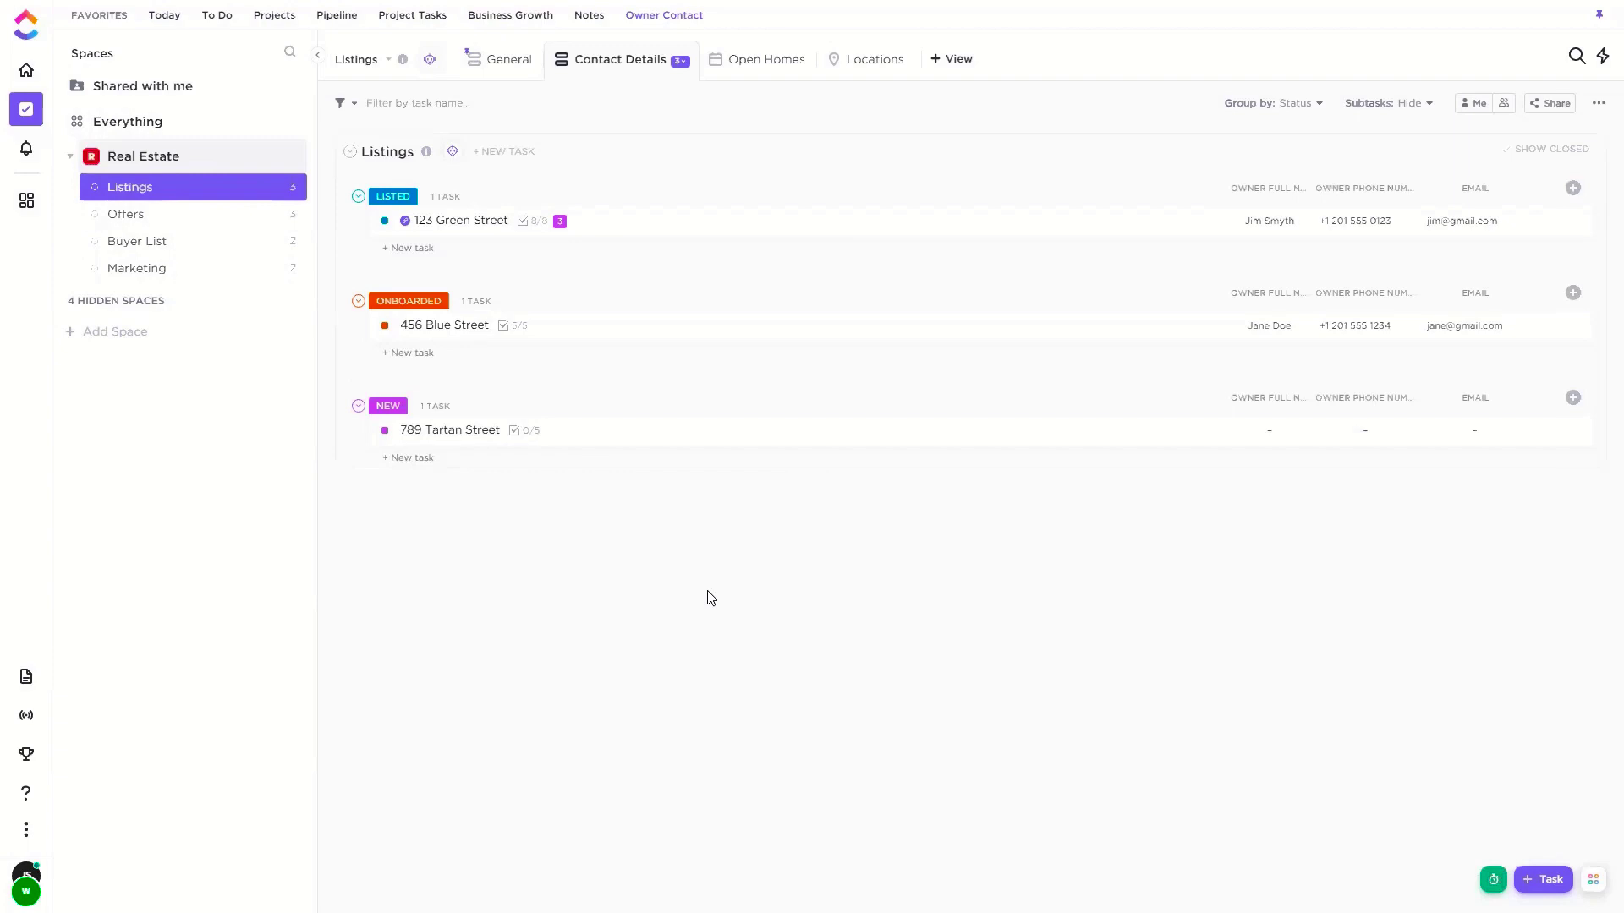
# Open the Open Homes calendar, hide its unscheduled tasks list, and check the available calendar periods
pyautogui.click(755, 92)
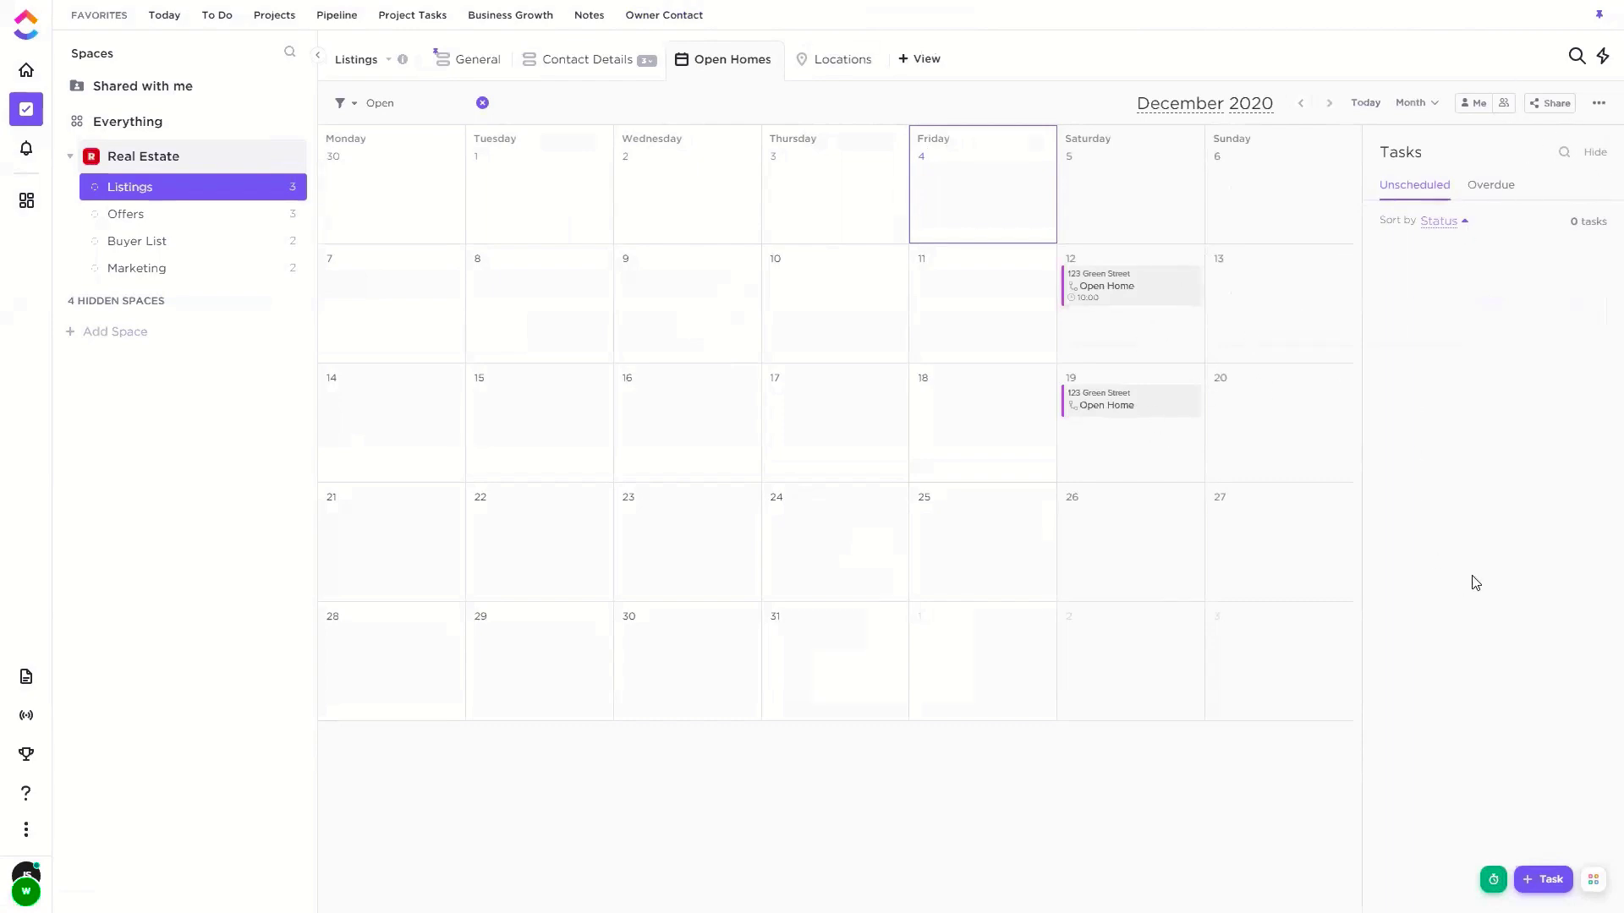
pyautogui.click(1598, 153)
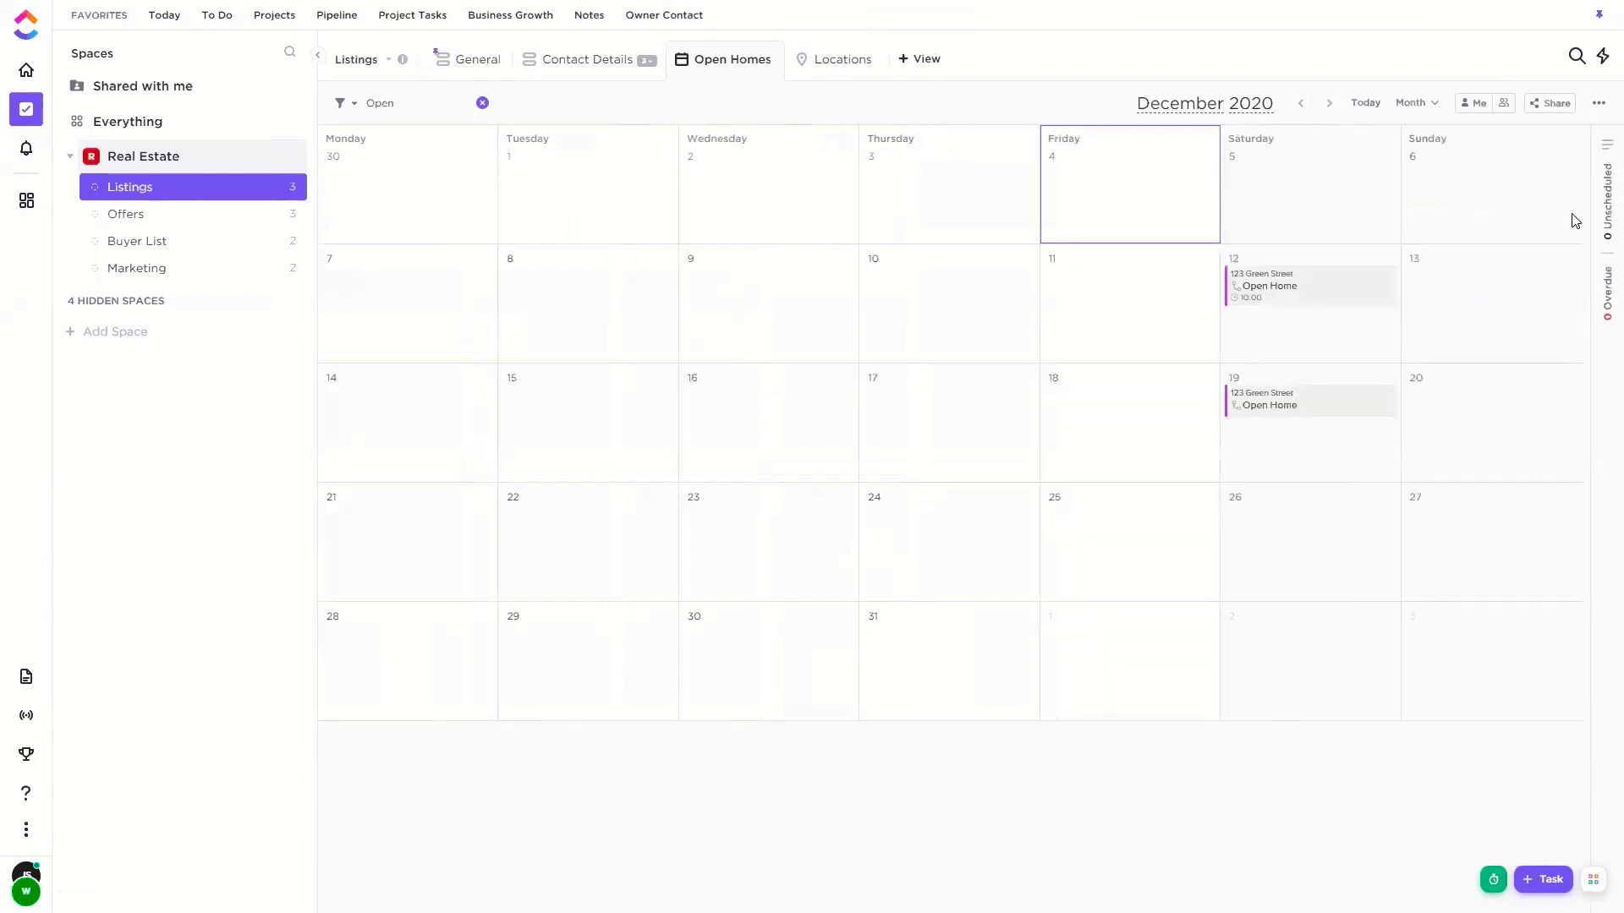
pyautogui.click(1436, 104)
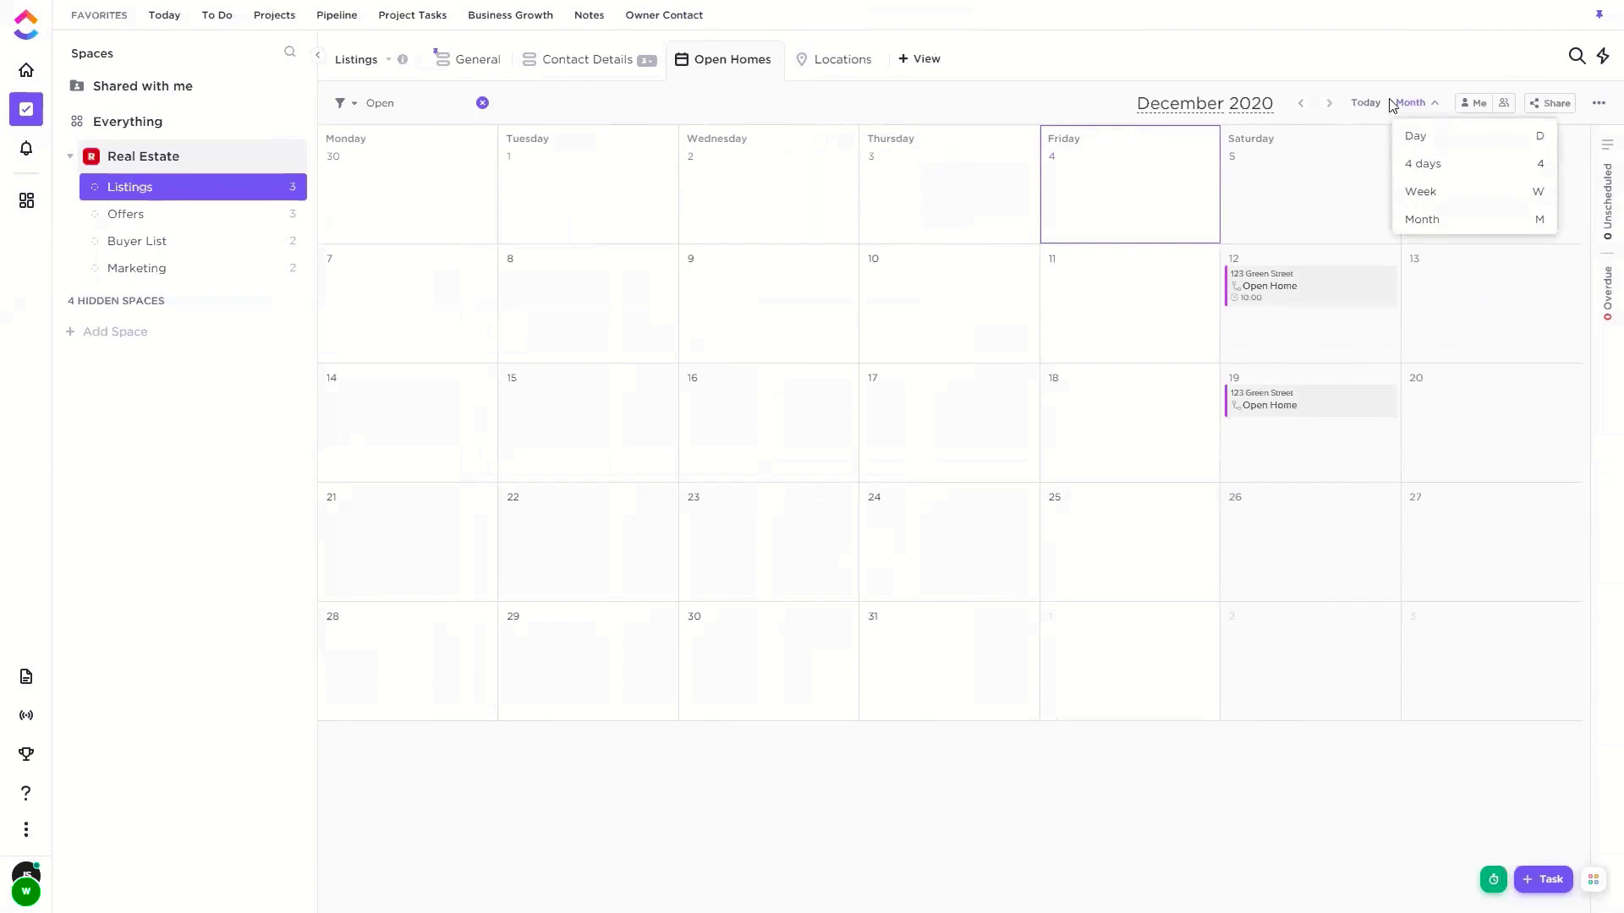
pyautogui.click(1565, 87)
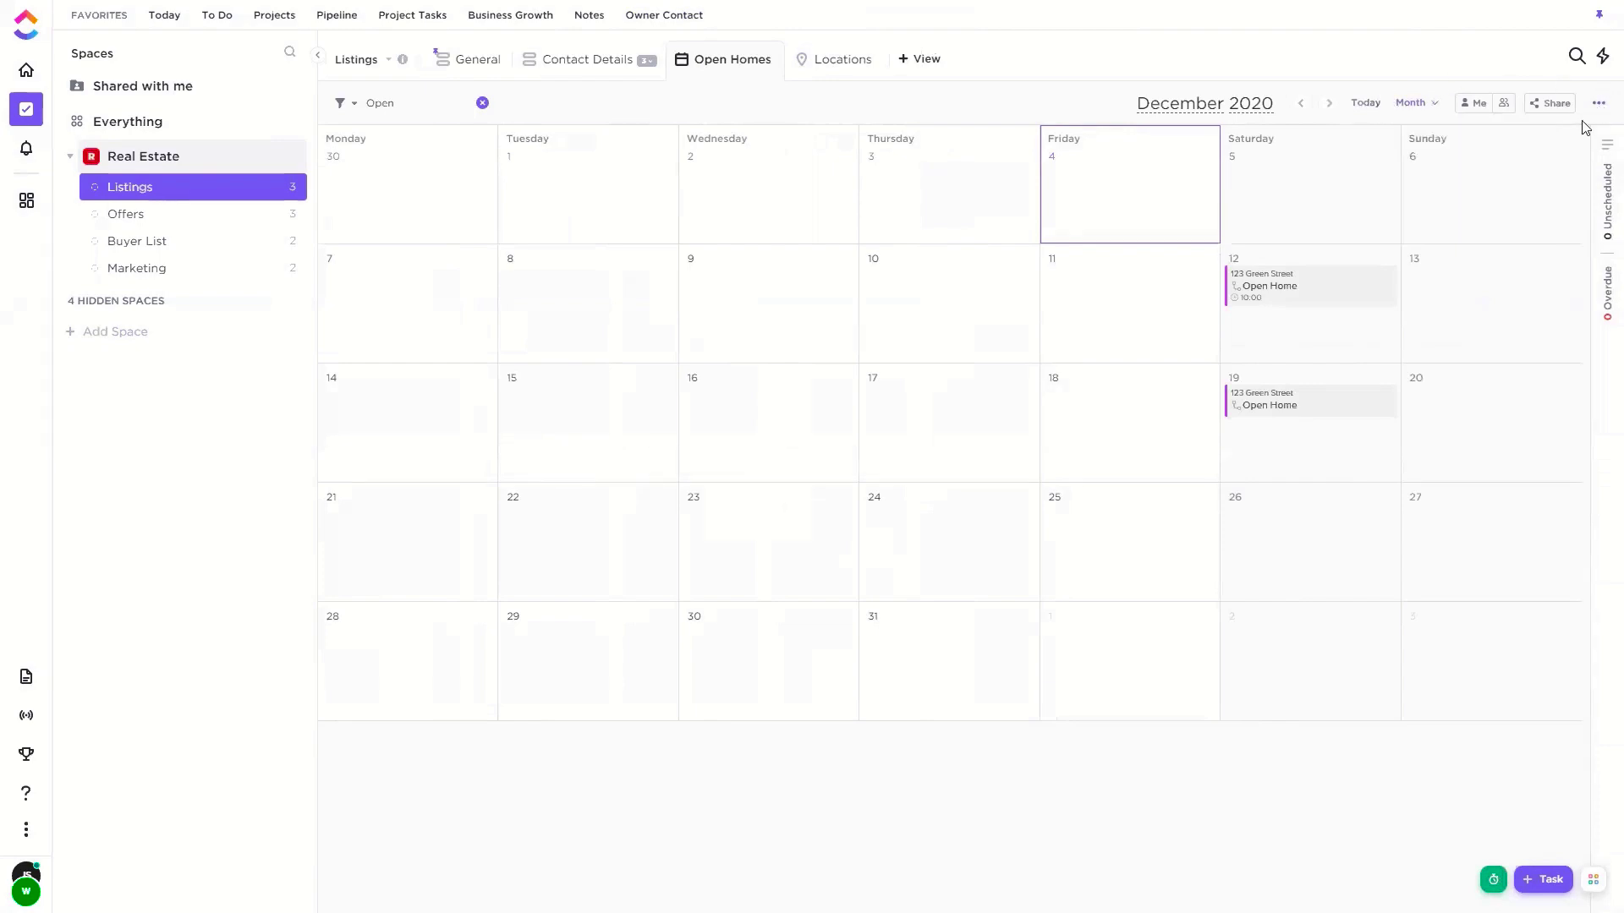
# Try to show the Asking Price custom field on the Open Homes calendar's task cards and reload the page
pyautogui.click(1598, 102)
pyautogui.scroll(-5, 1484, 482)
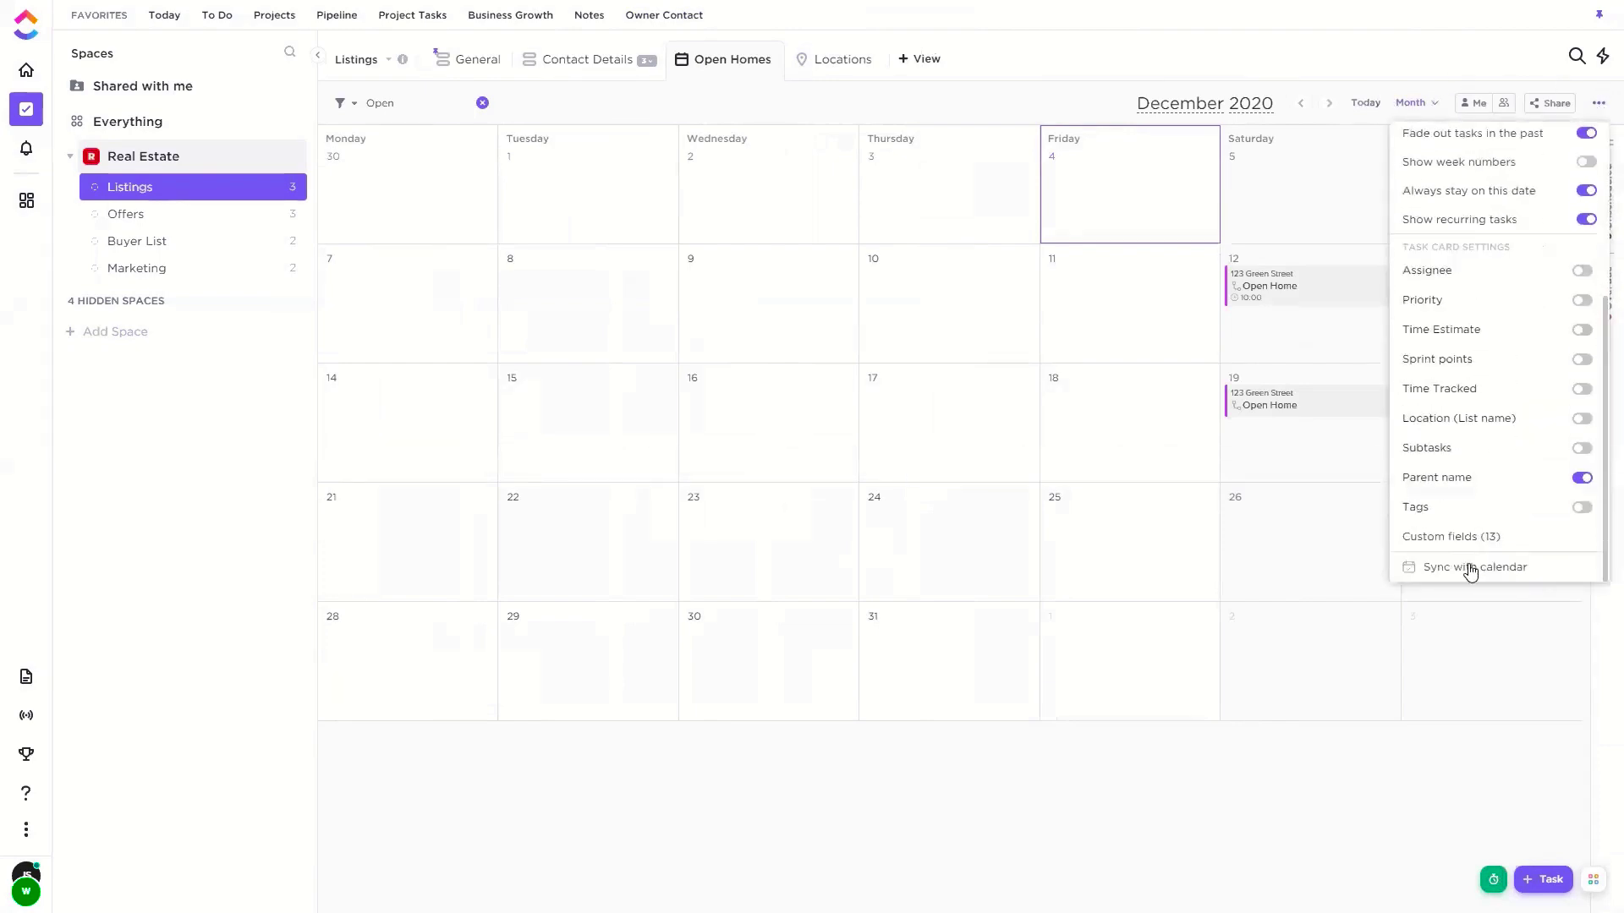
pyautogui.click(1499, 544)
pyautogui.scroll(5, 1517, 287)
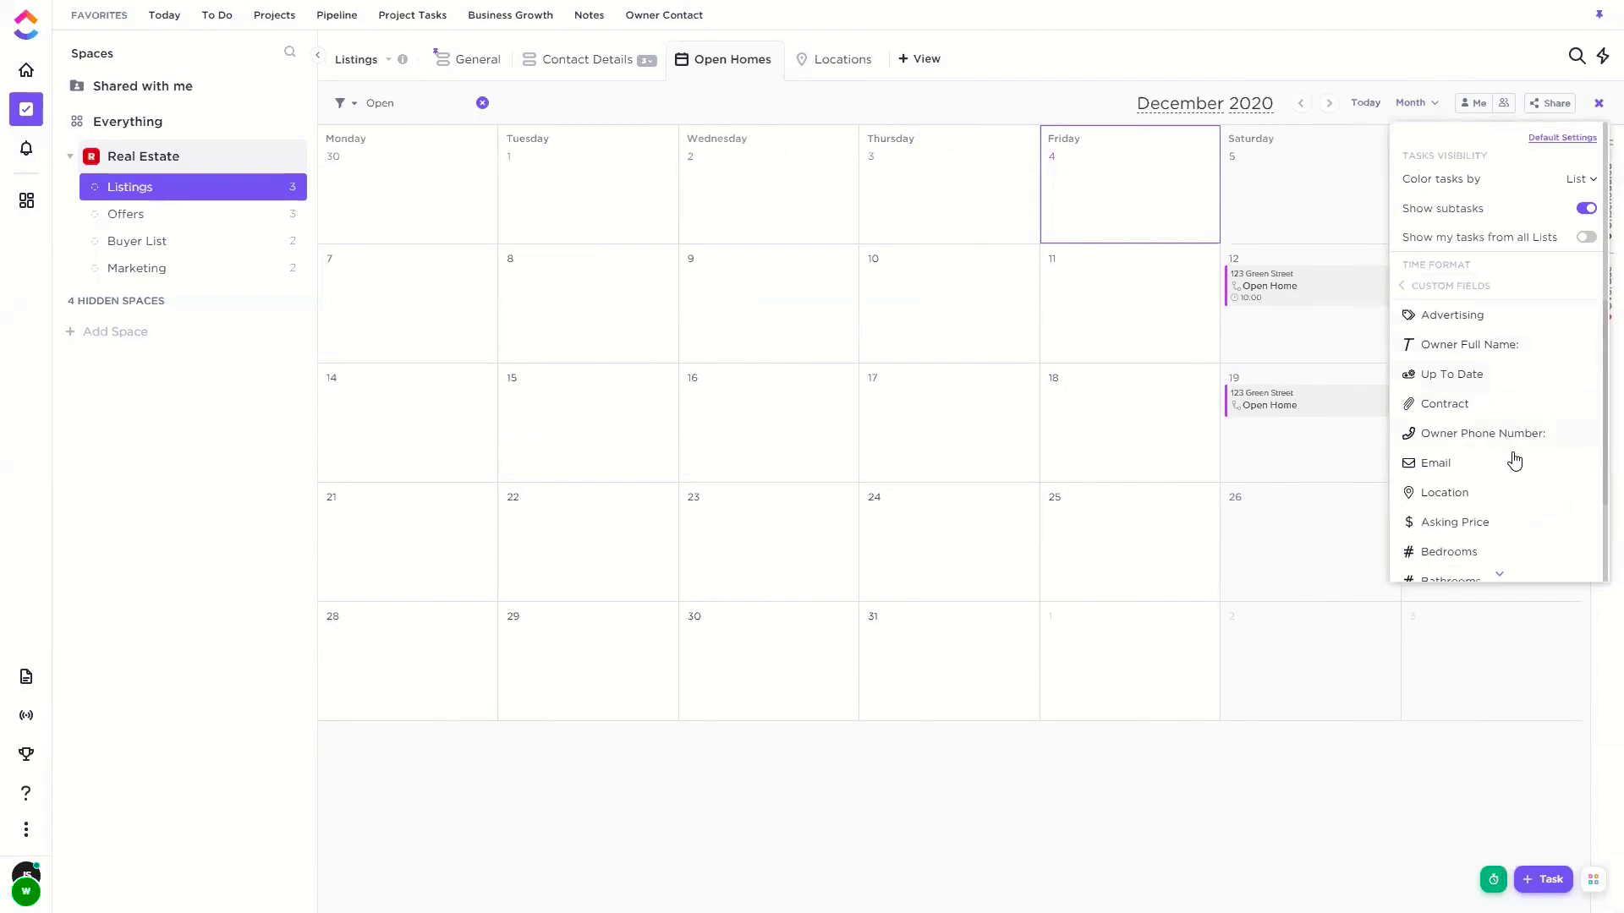
pyautogui.scroll(-1, 1514, 459)
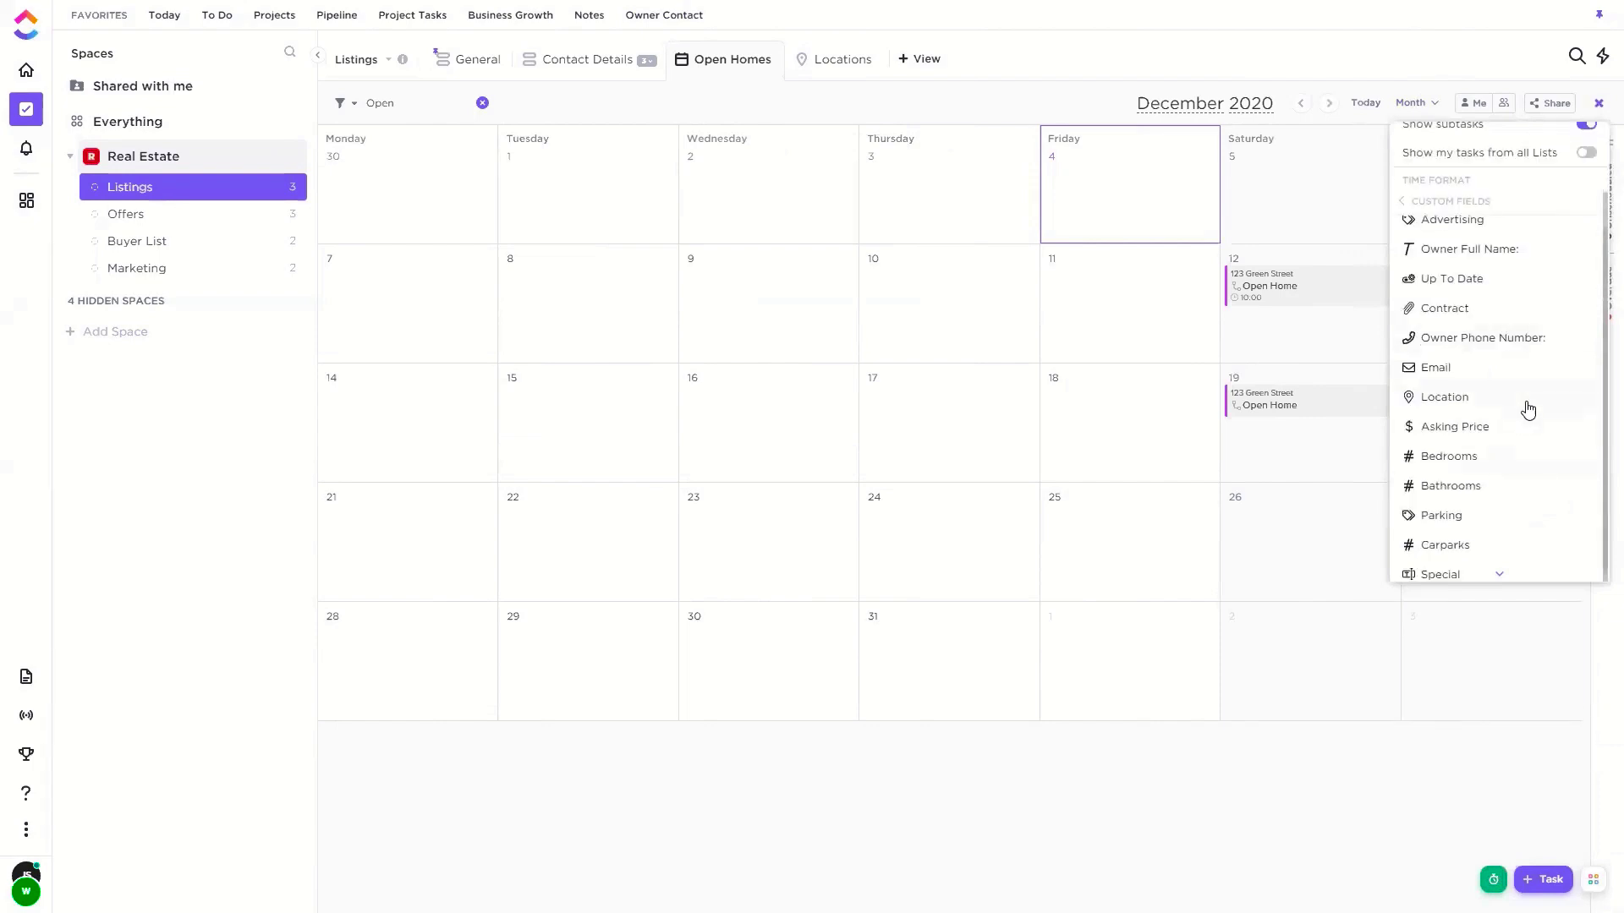
pyautogui.click(1508, 439)
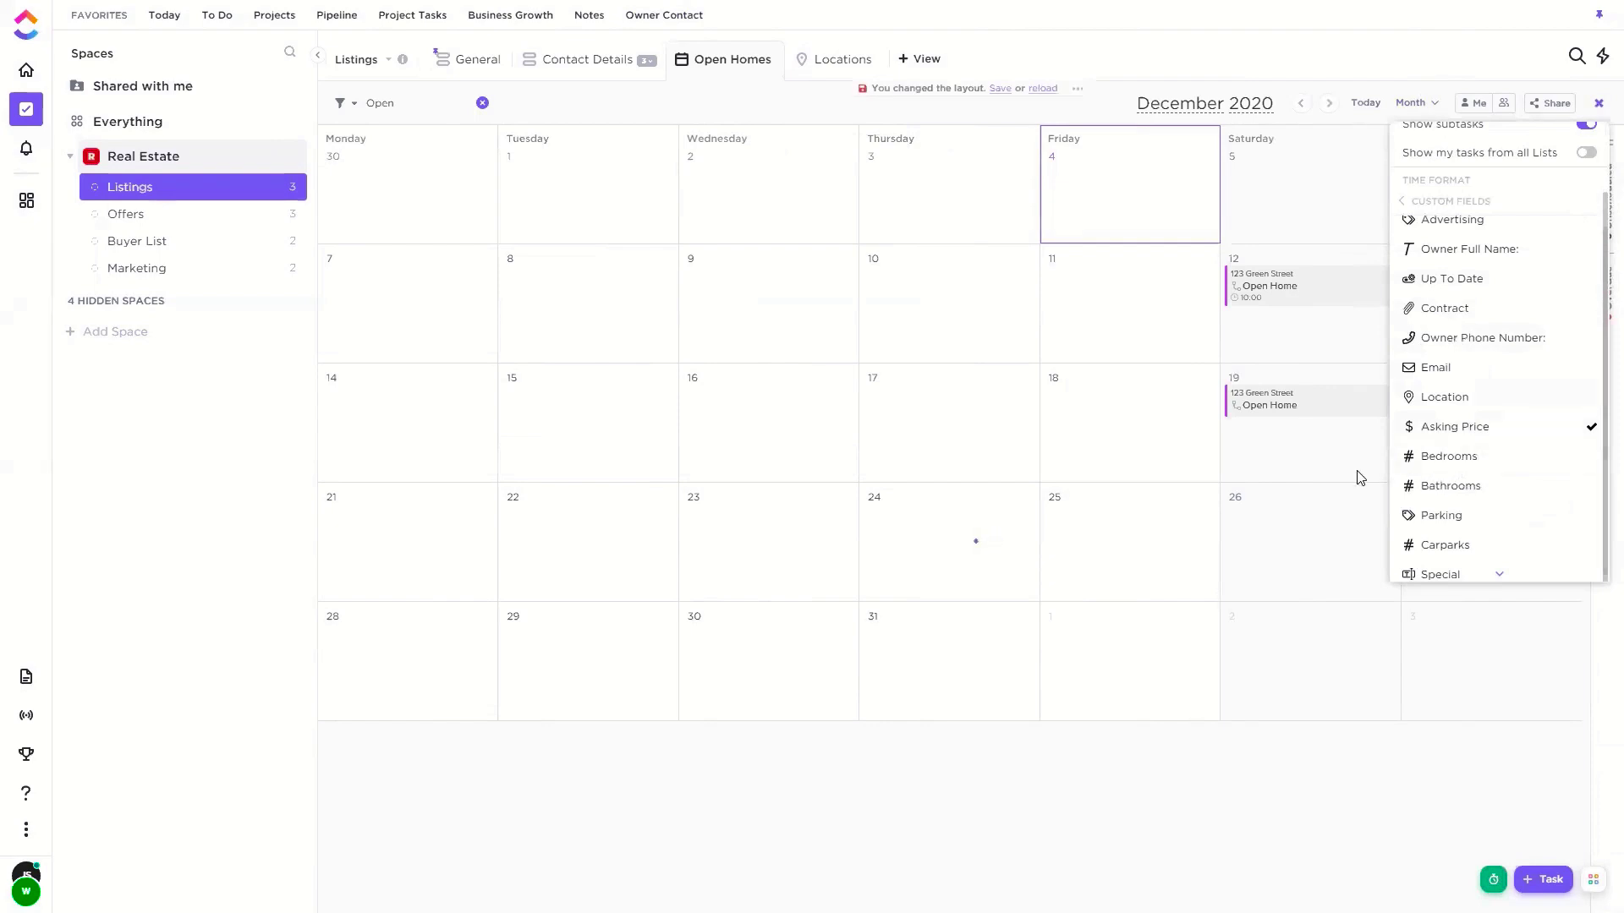
pyautogui.click(1173, 310)
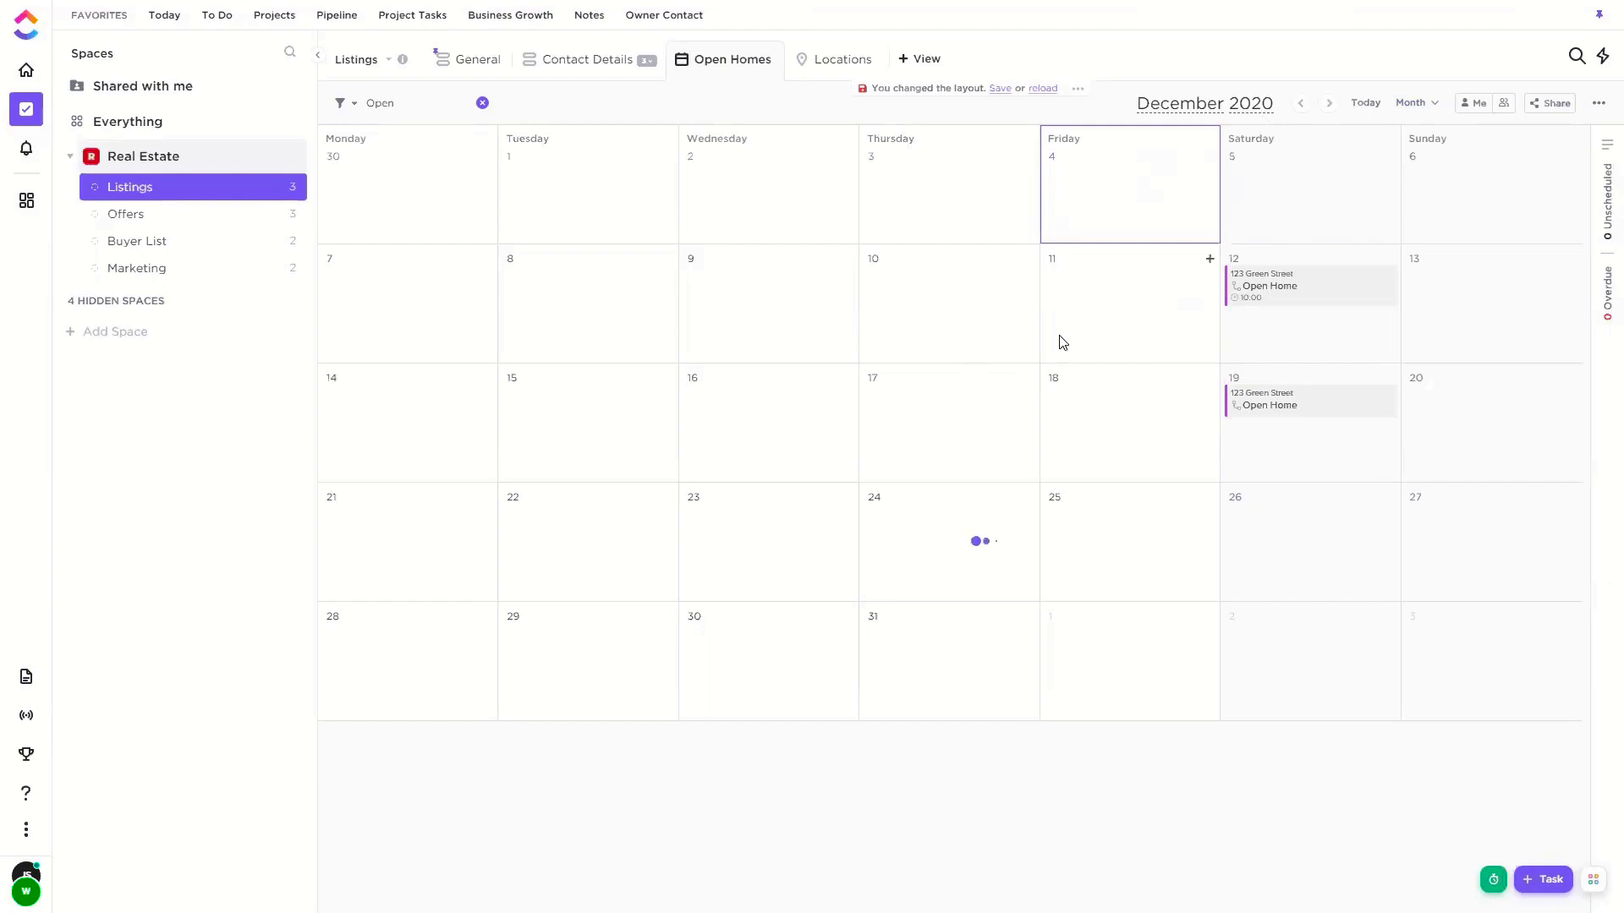
pyautogui.press('F5')
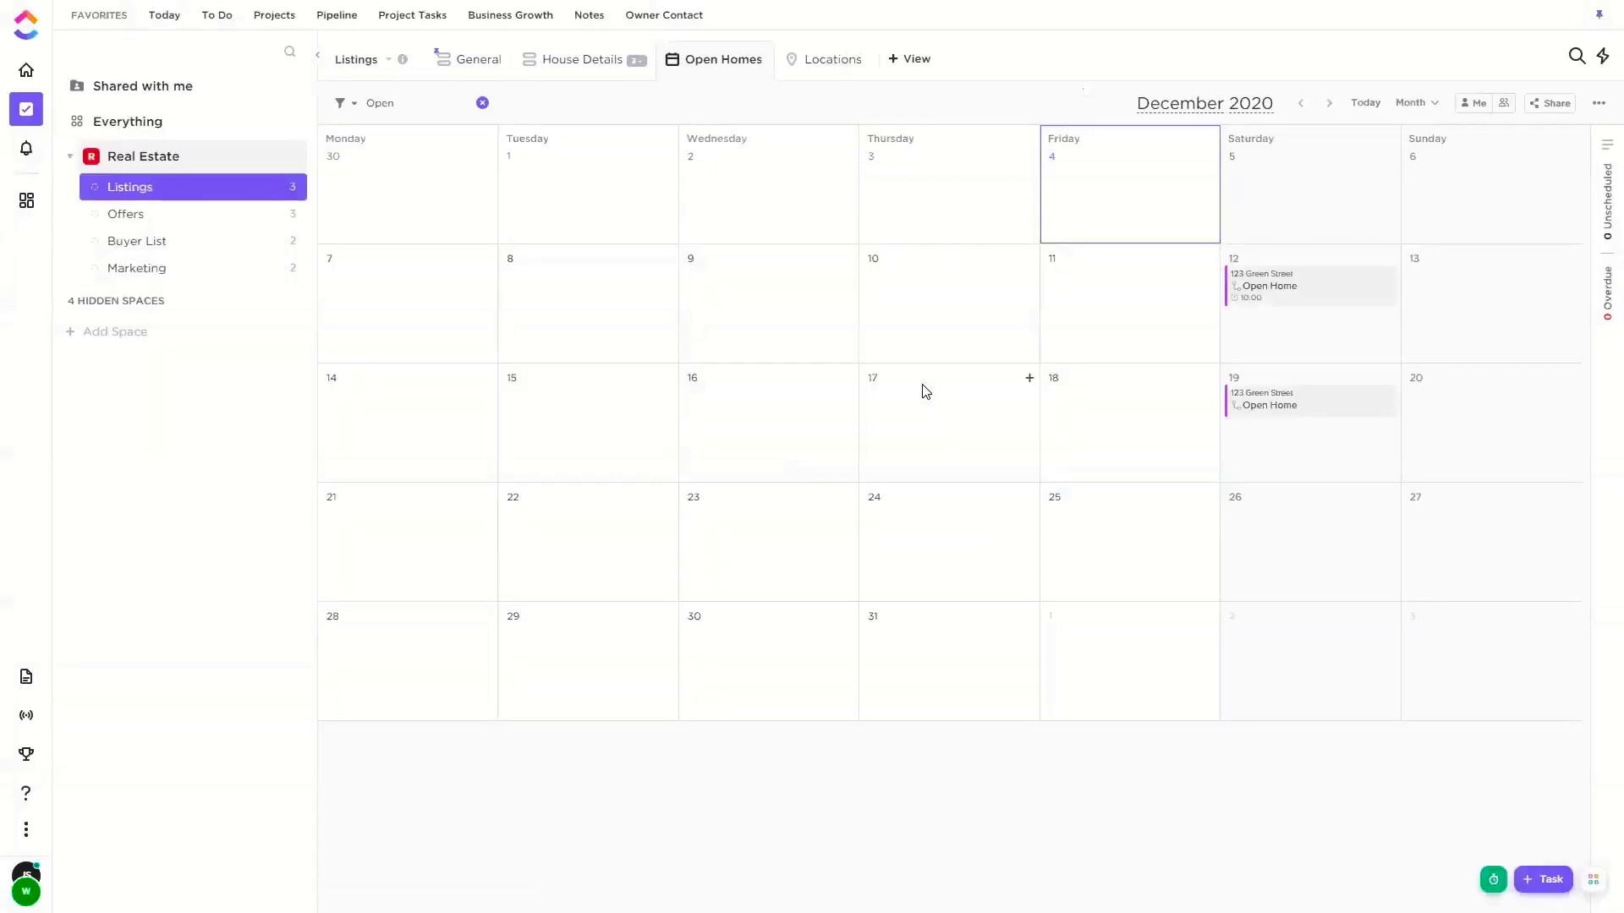
# Open the Locations map of the Listings and examine the property pins around New York and Massachusetts
pyautogui.click(812, 79)
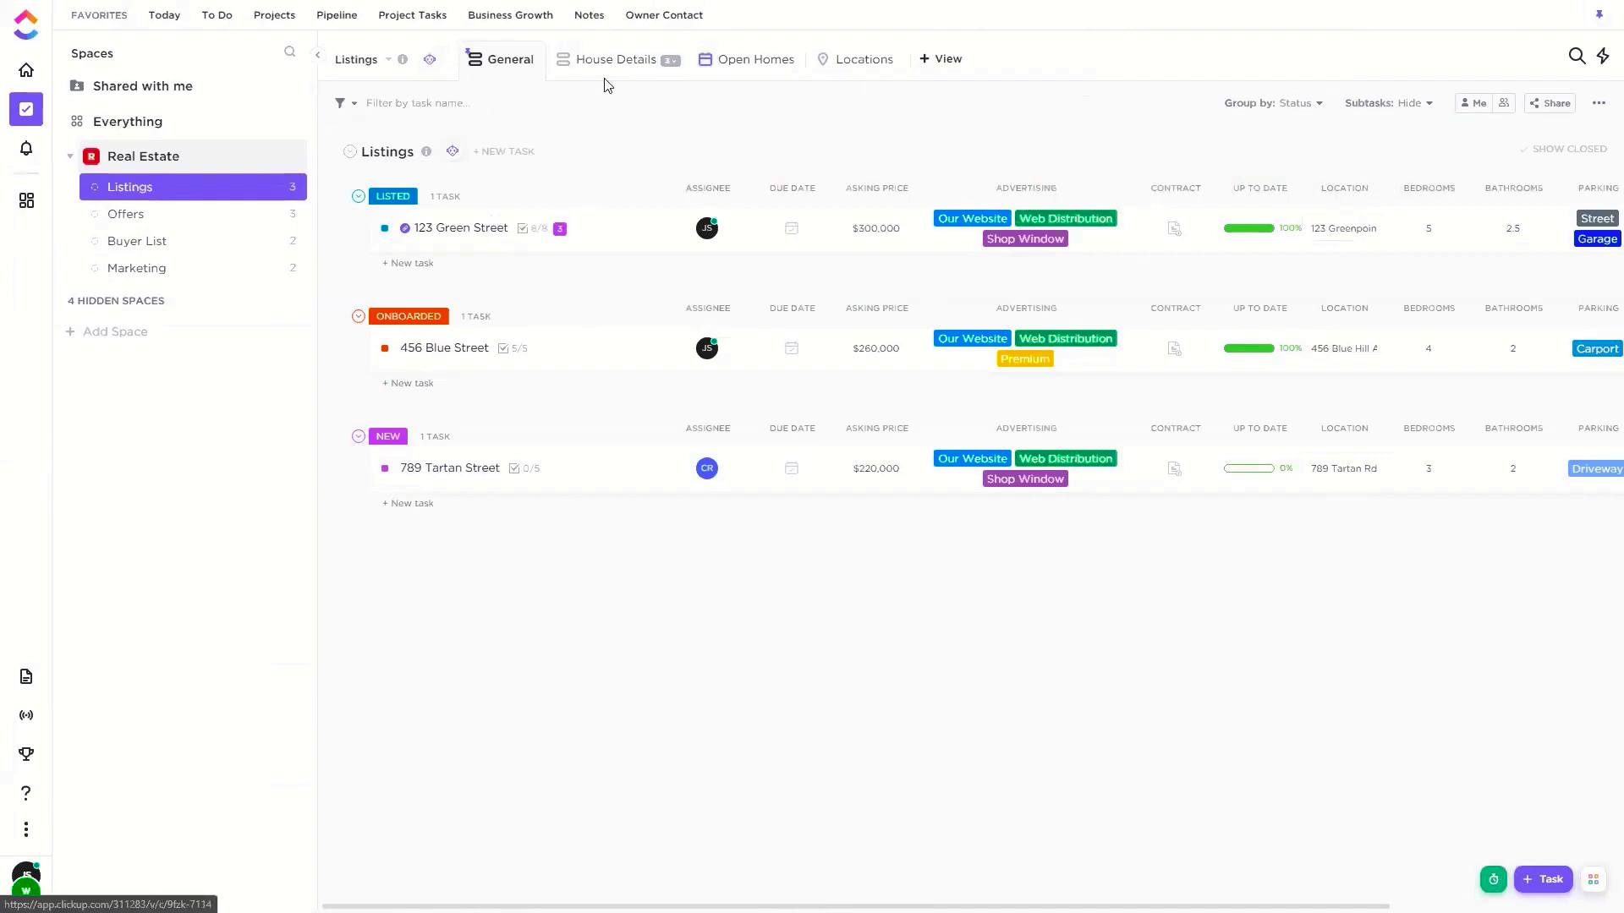
pyautogui.click(752, 59)
pyautogui.click(832, 78)
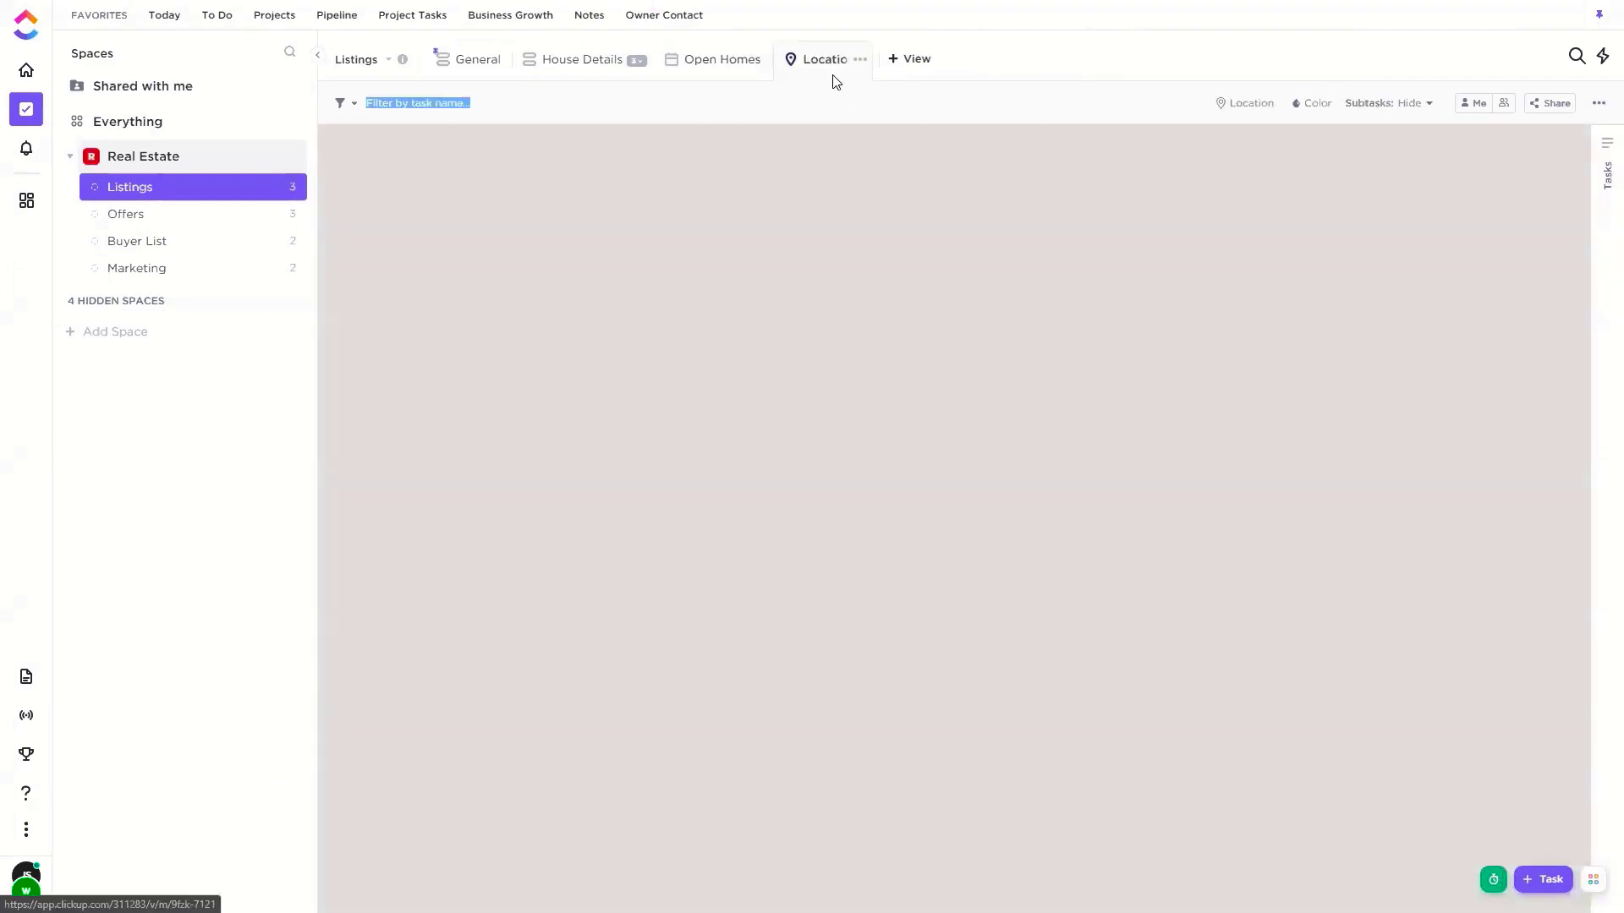
pyautogui.scroll(-2, 1171, 345)
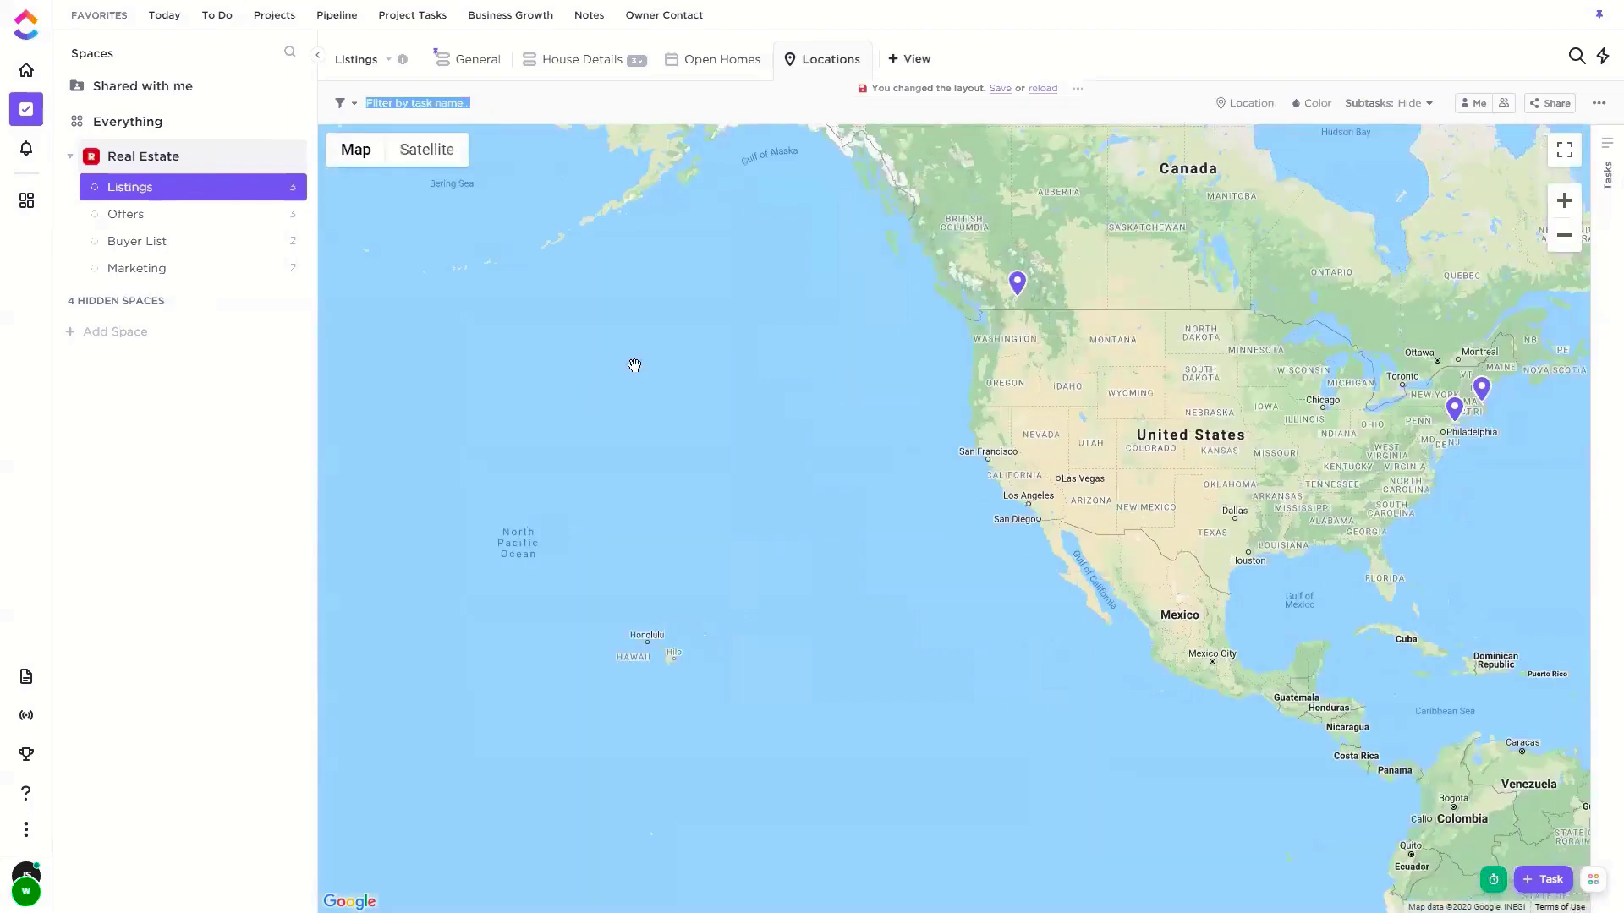
pyautogui.scroll(2, 1015, 465)
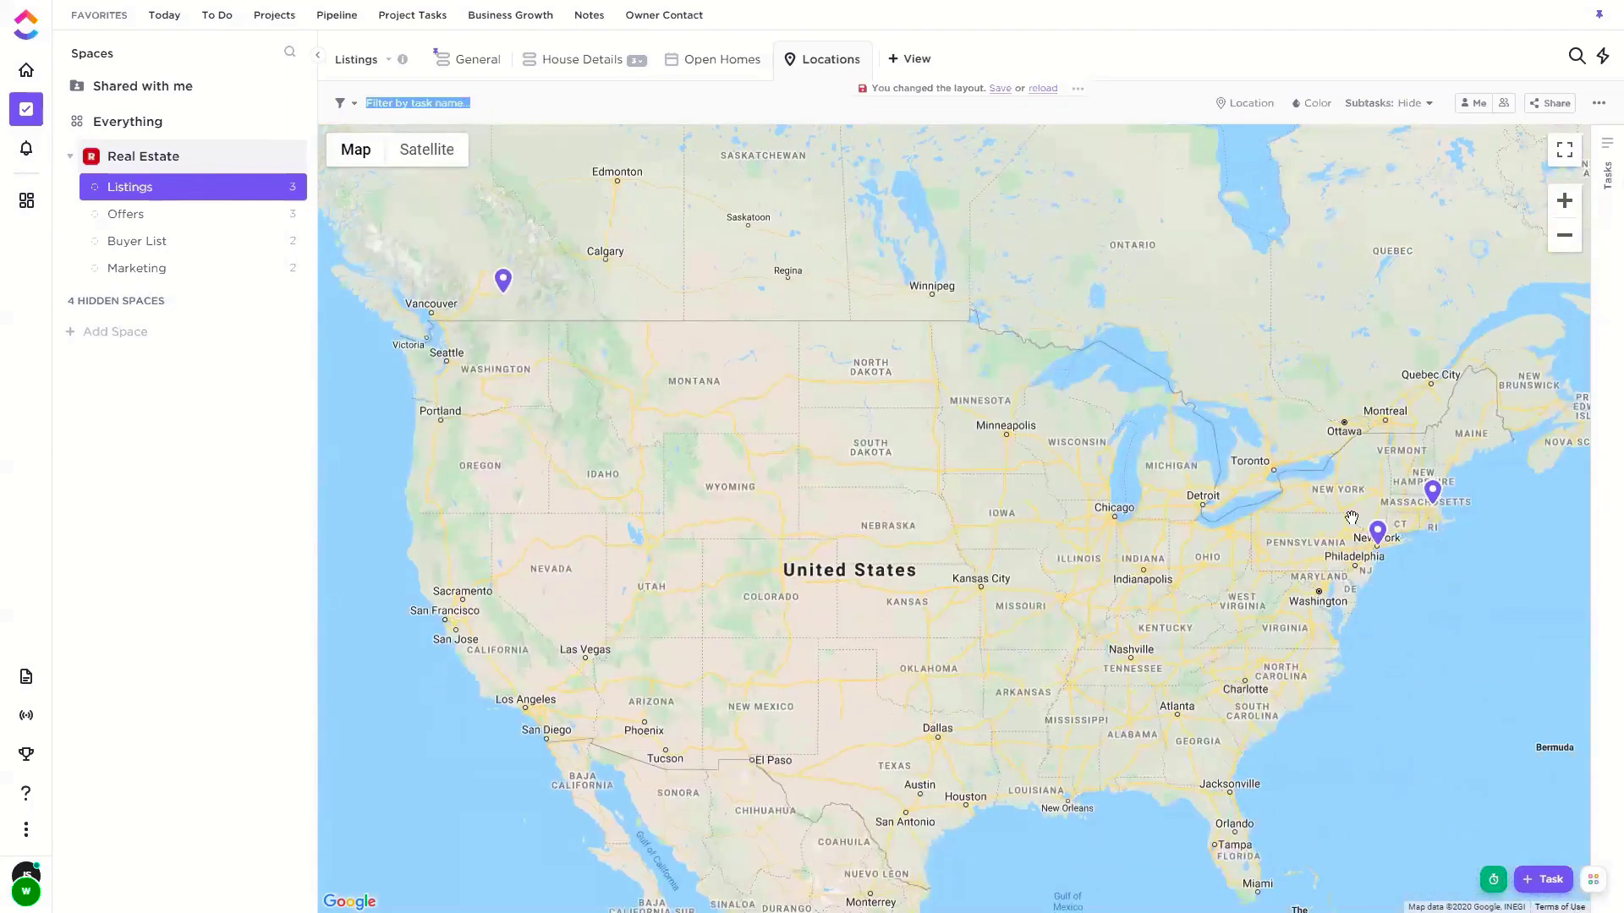
pyautogui.moveTo(1028, 485); pyautogui.dragTo(892, 450)
pyautogui.scroll(6, 892, 450)
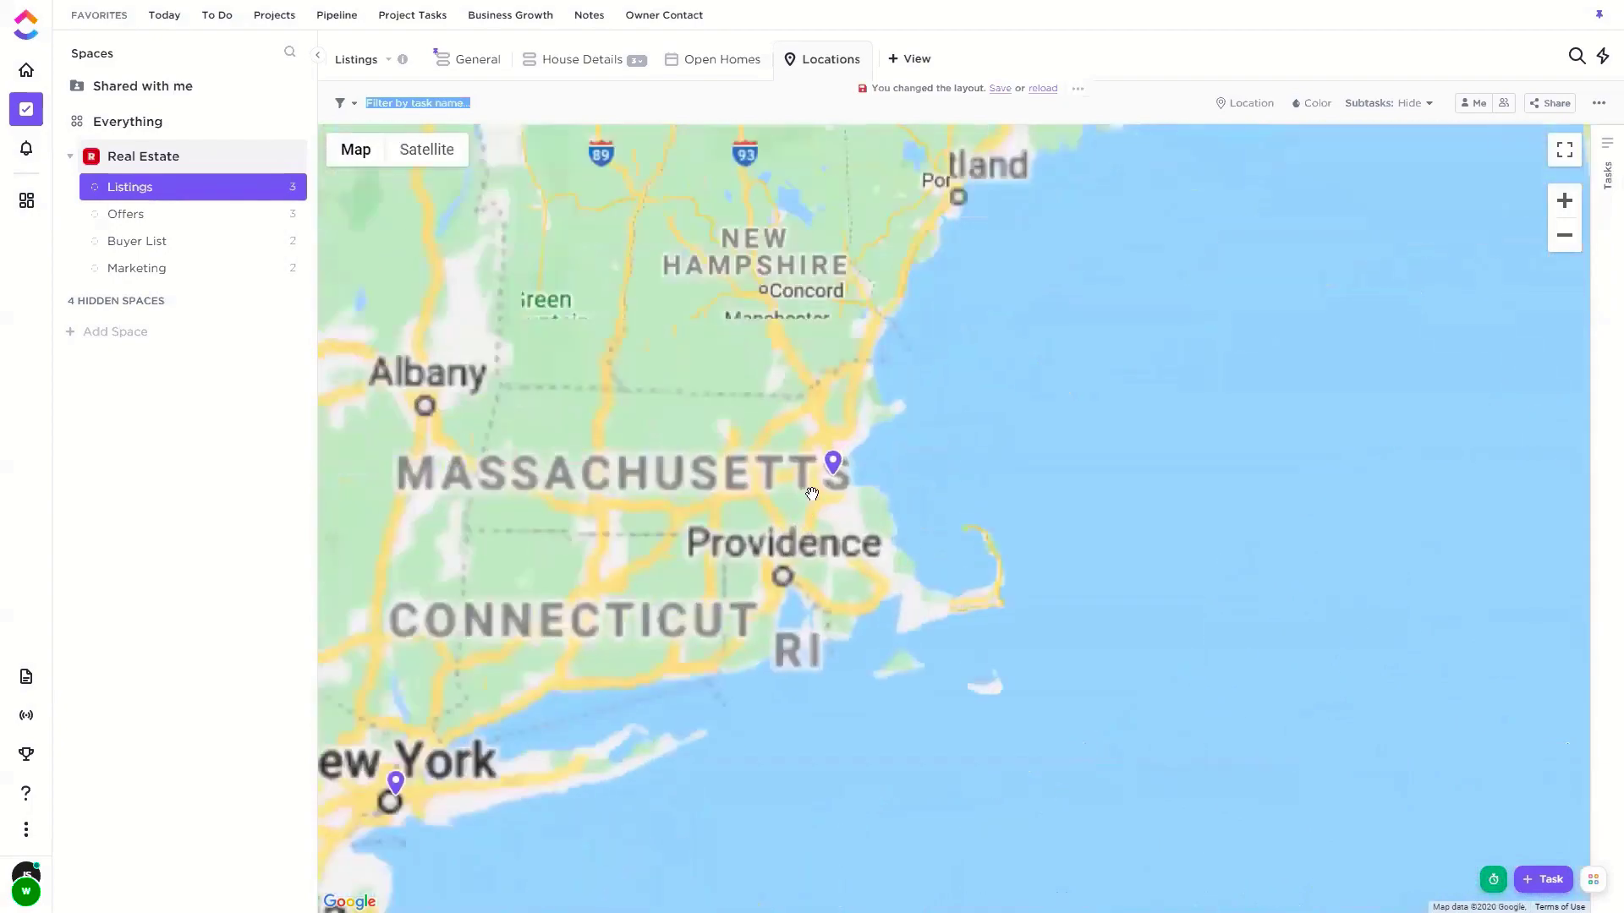
pyautogui.scroll(2, 882, 289)
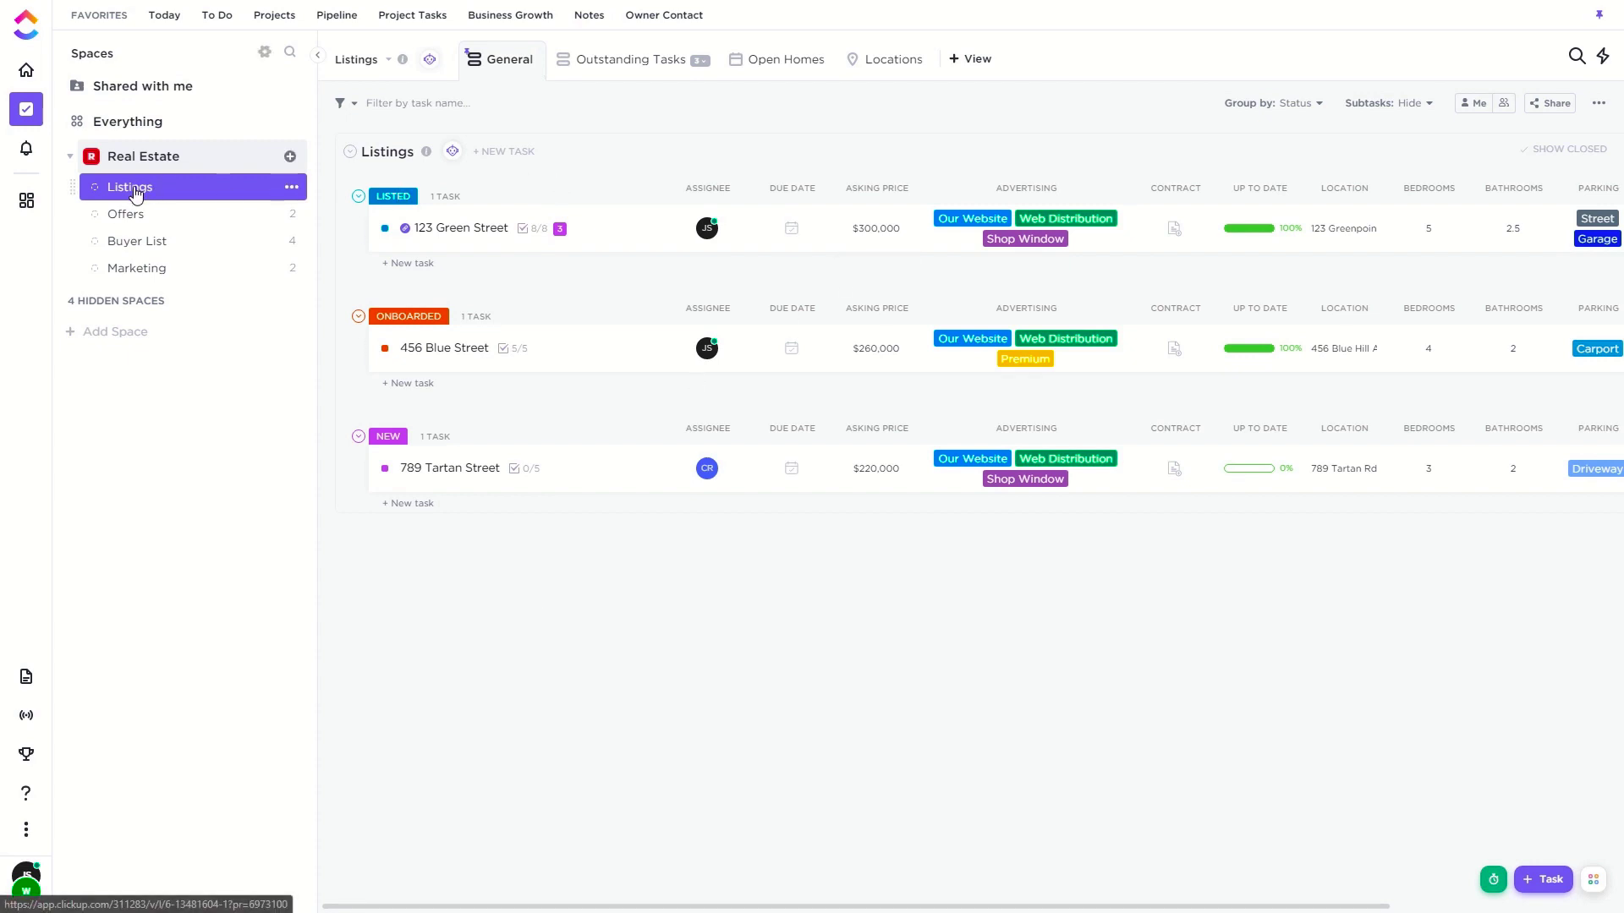
# Create a new task in the Listings' General view, named with the new property's street address
pyautogui.click(510, 155)
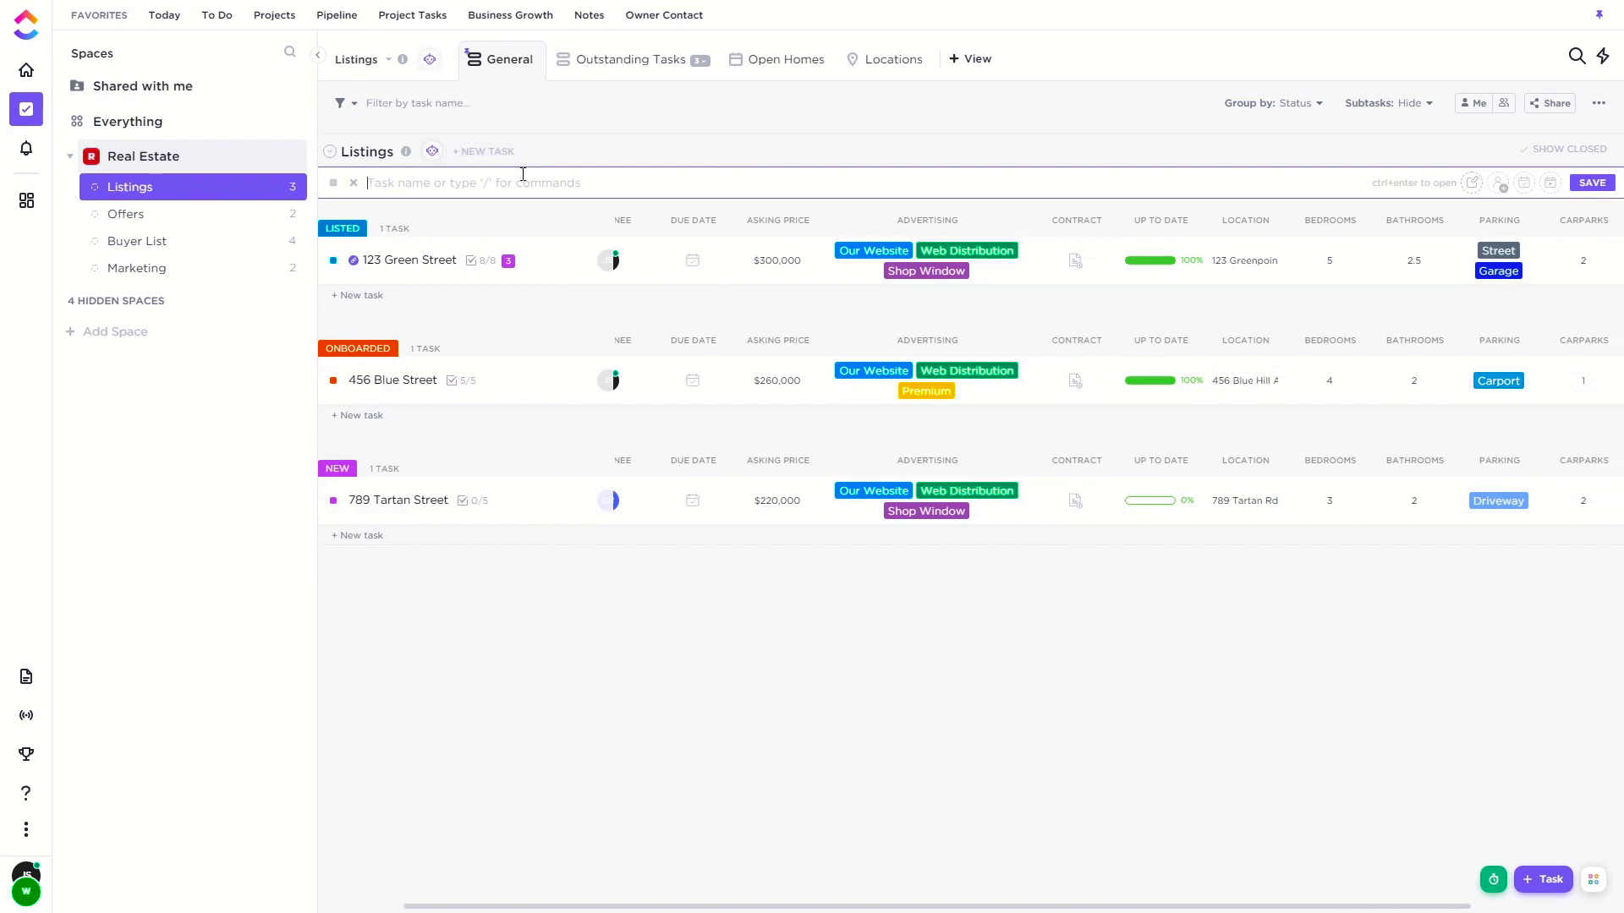
pyautogui.write('567 Peach Street')
pyautogui.click(1583, 188)
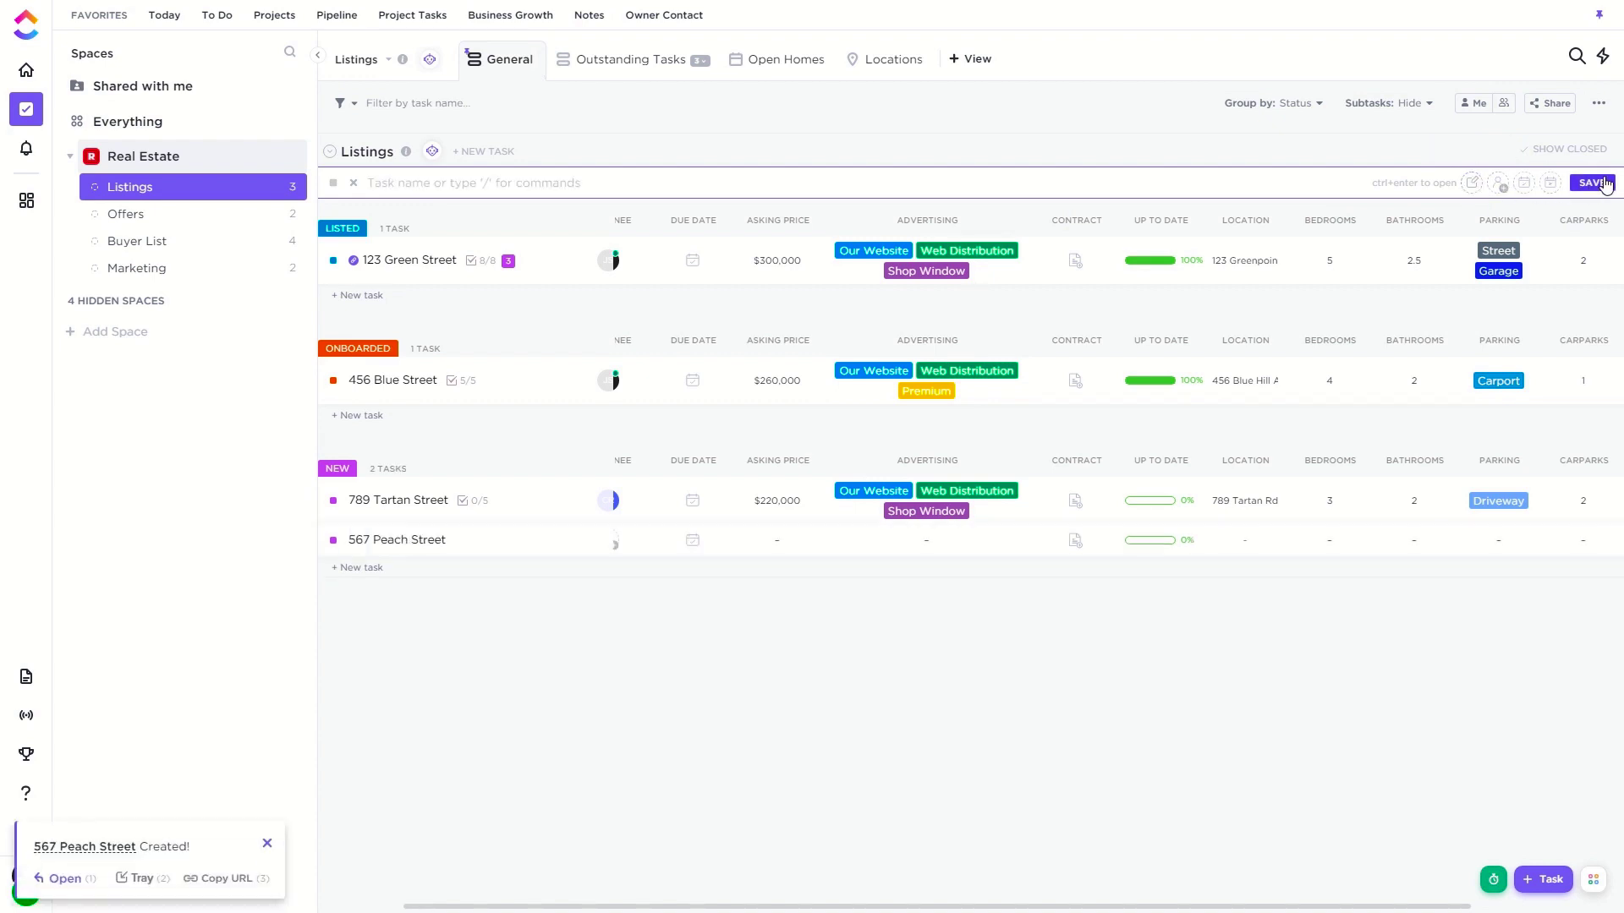
pyautogui.click(692, 765)
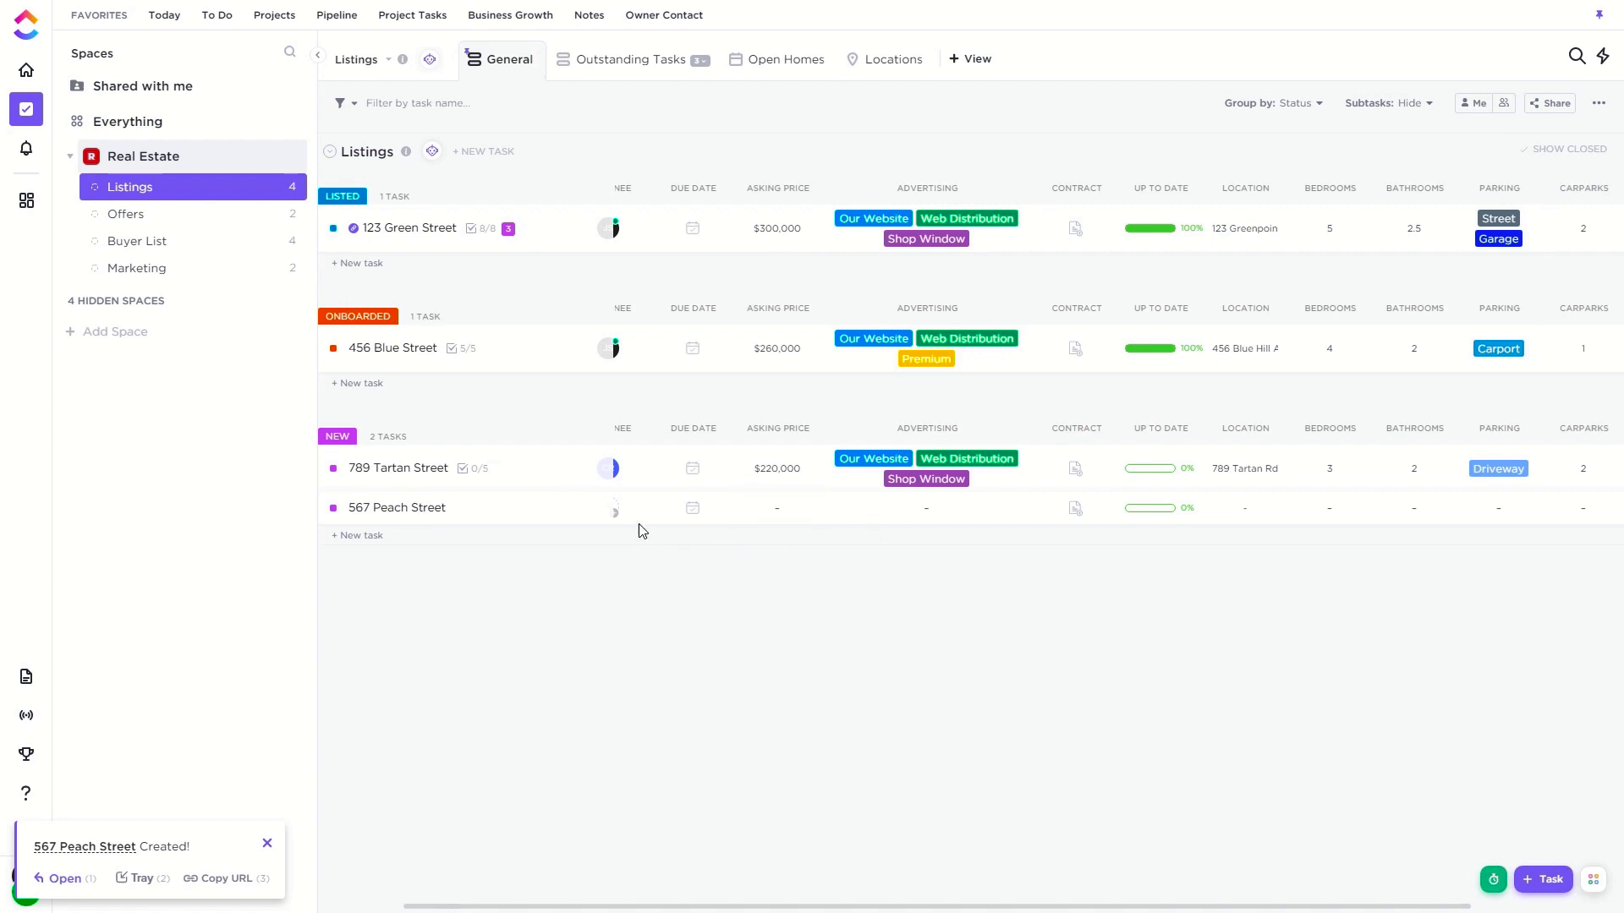
# Assign the new property's task to the same member as the Listed property and set its due date to 31/1/2021
pyautogui.click(616, 513)
pyautogui.click(656, 609)
pyautogui.moveTo(598, 906); pyautogui.dragTo(521, 896)
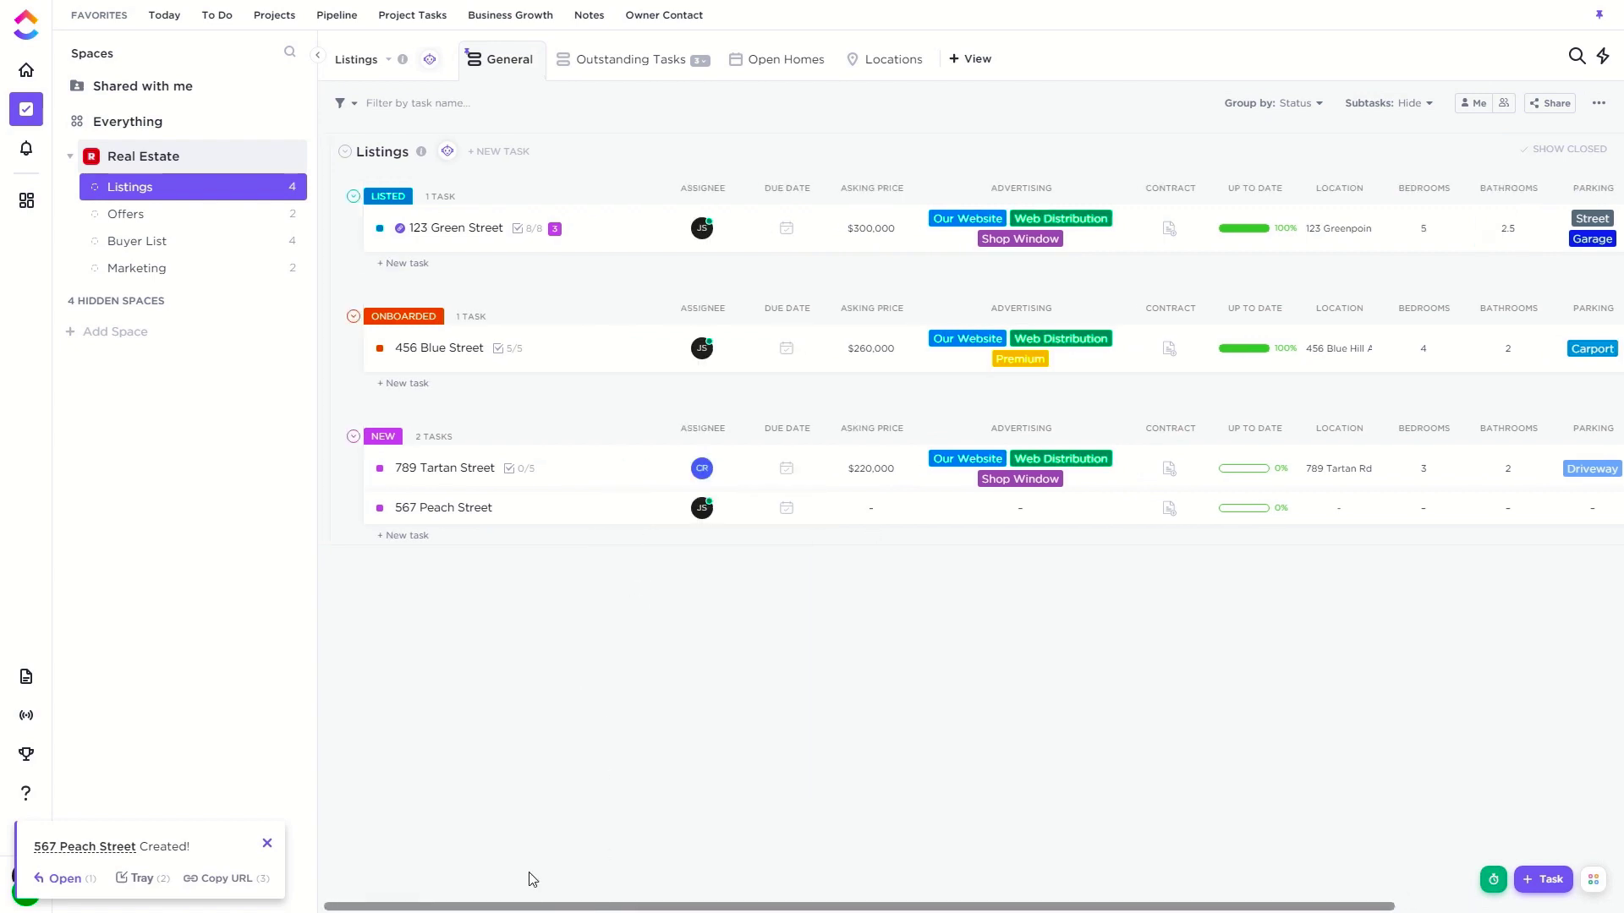
pyautogui.click(786, 509)
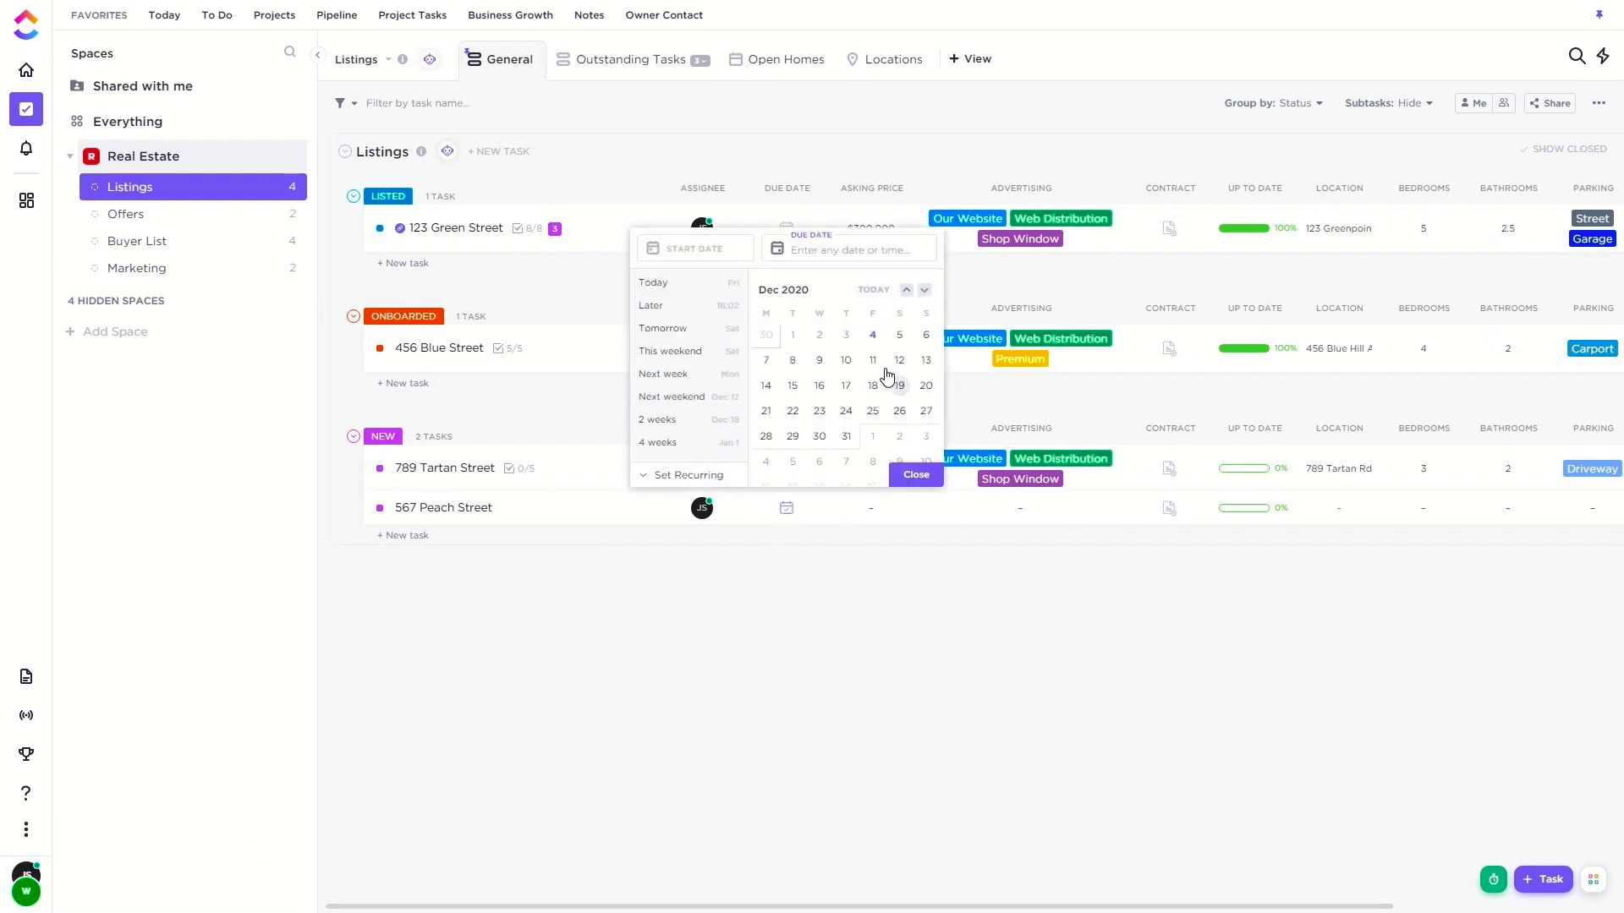
pyautogui.scroll(-3, 888, 373)
pyautogui.click(926, 454)
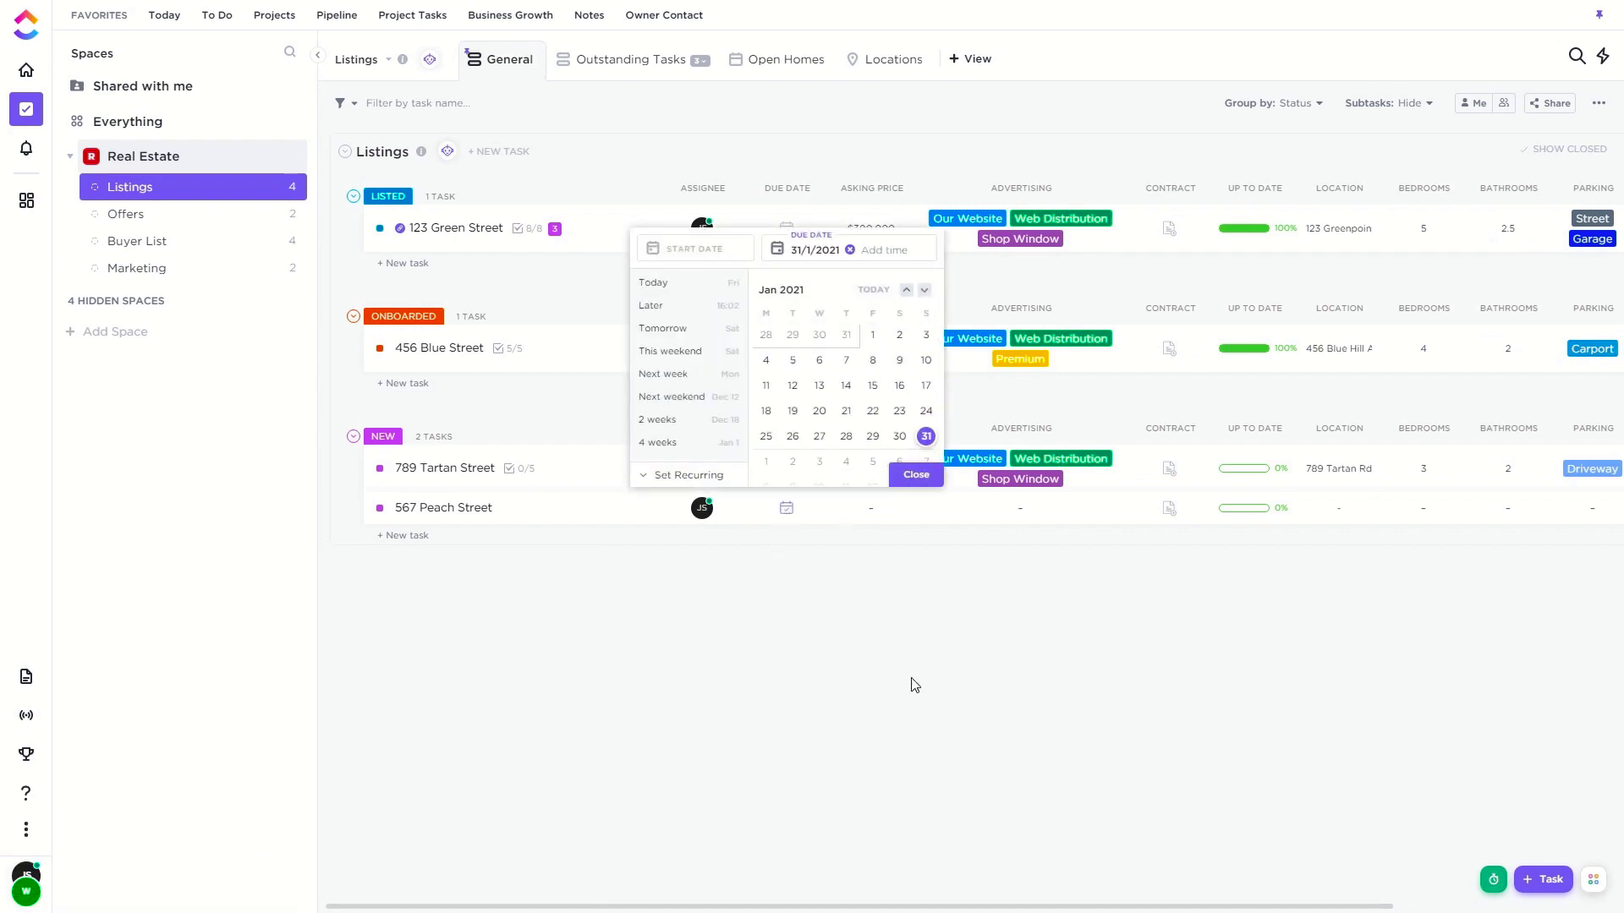
# Set the new property's Asking Price to $350,000 and its Advertising to Our Website and Web Distribution
pyautogui.click(913, 682)
pyautogui.click(876, 514)
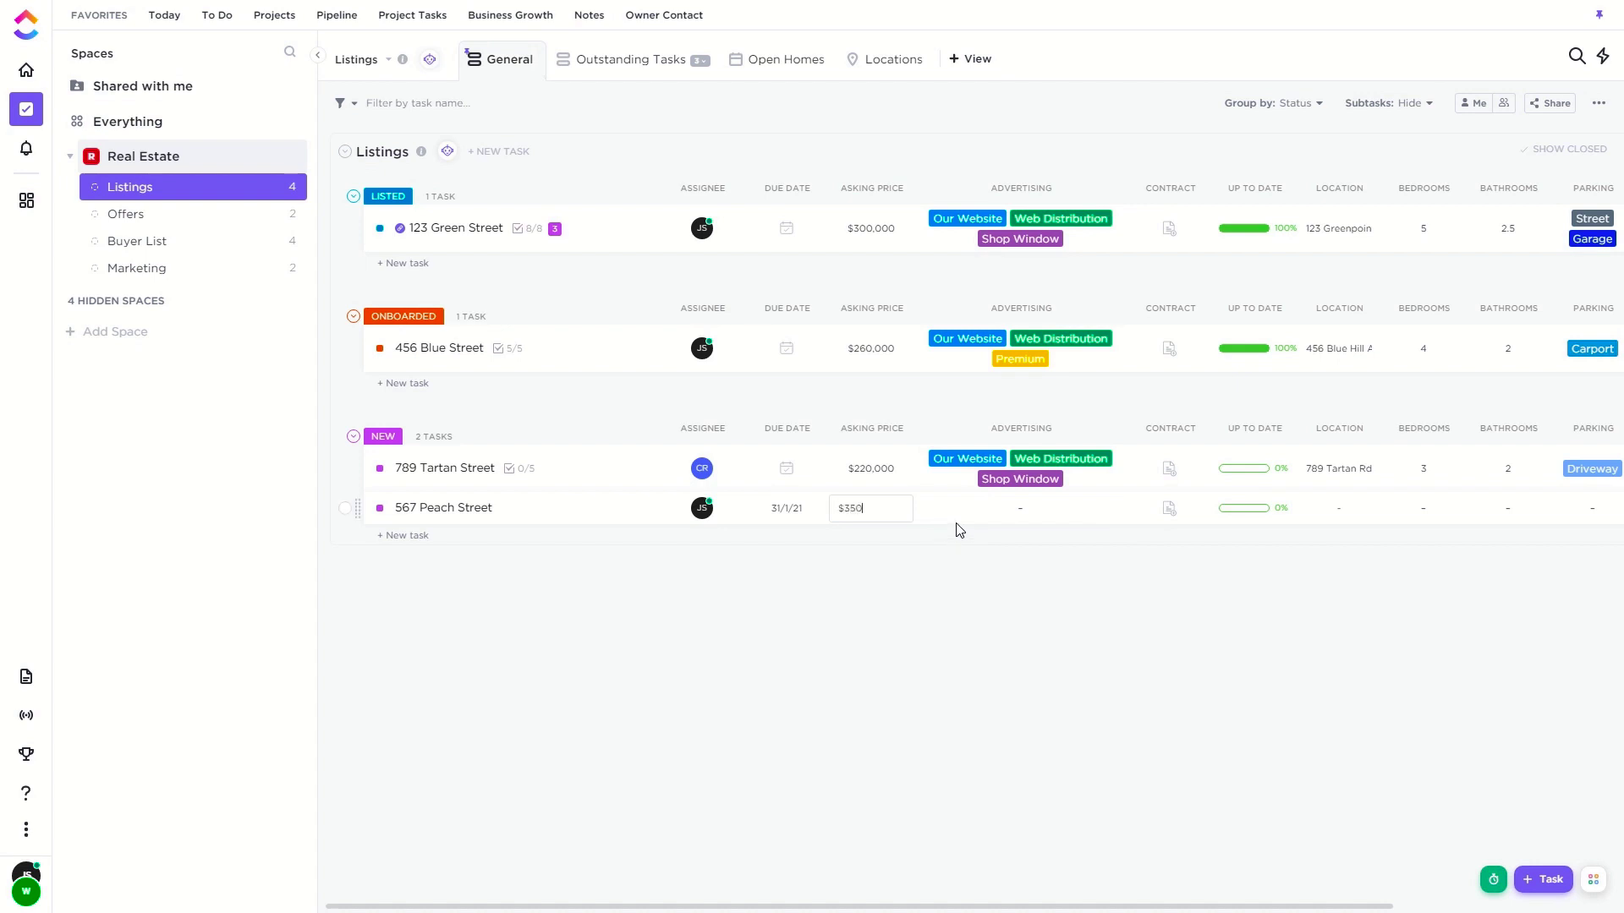
pyautogui.click(960, 530)
pyautogui.click(1030, 513)
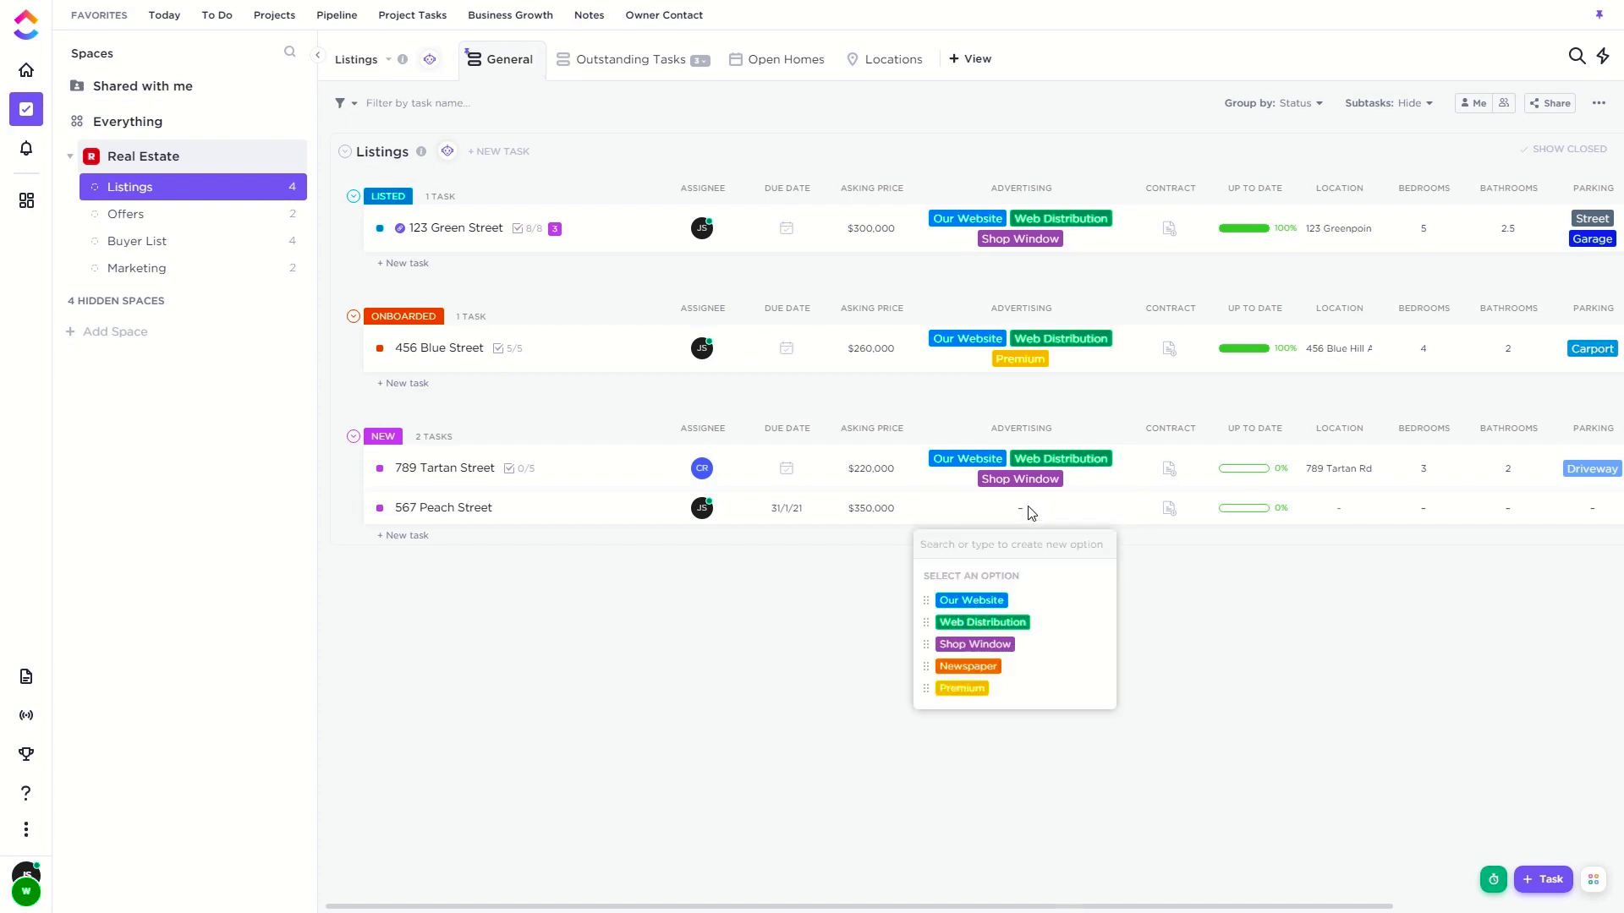
pyautogui.click(975, 602)
pyautogui.click(971, 646)
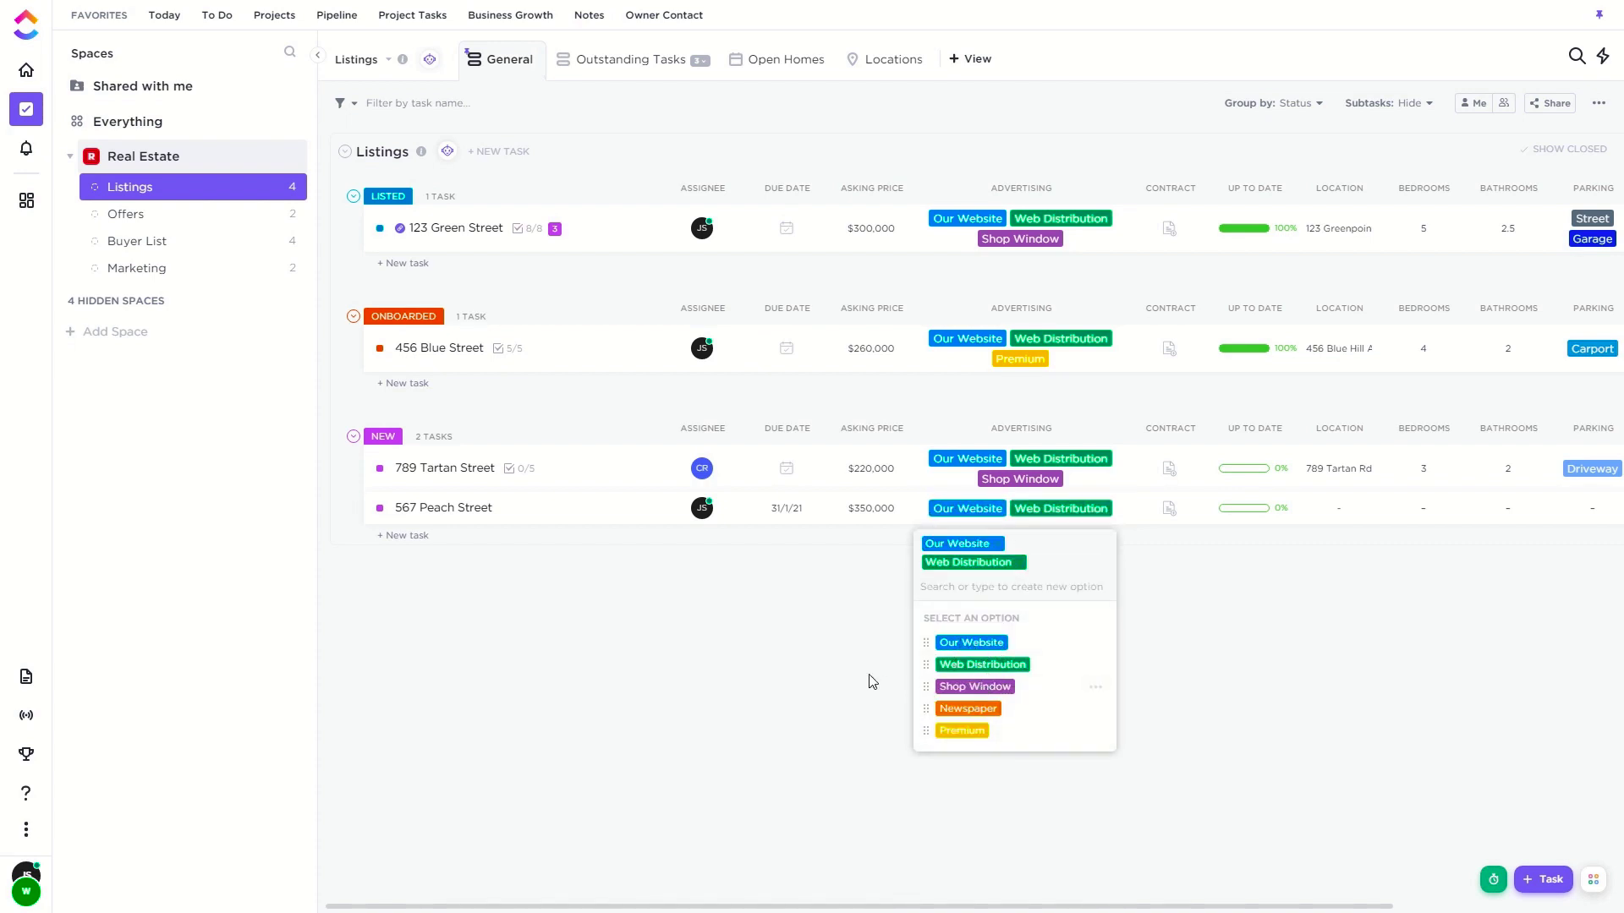
pyautogui.click(894, 681)
# Set the new property's Location by looking up its street address and choosing the second suggested match
pyautogui.hscroll(2, 1125, 877)
pyautogui.hscroll(2, 1124, 877)
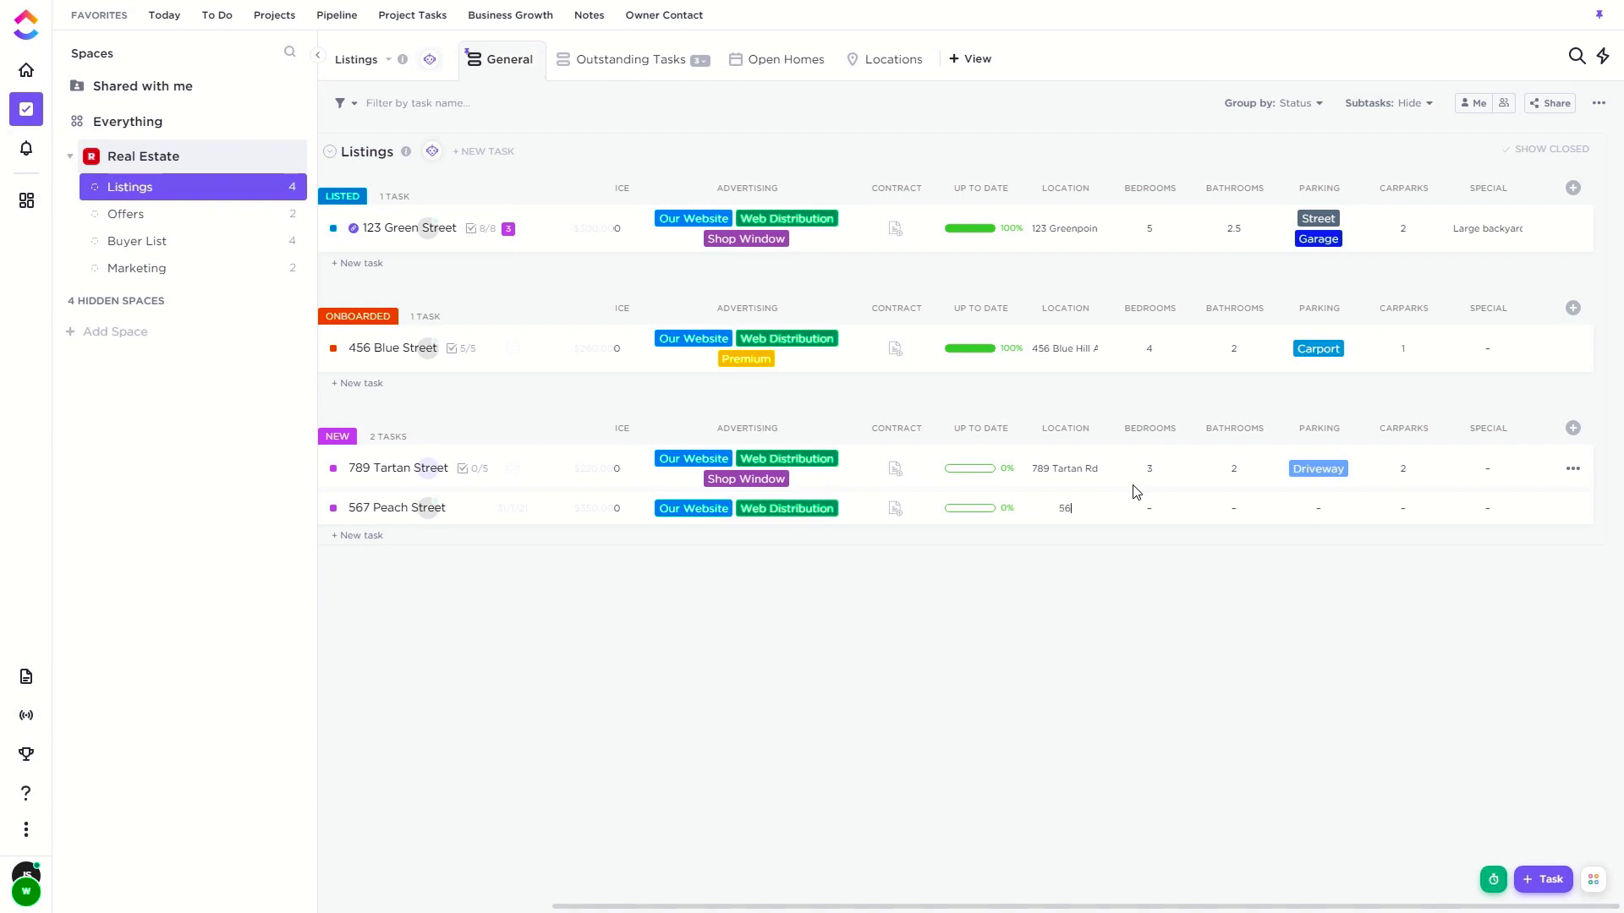
pyautogui.write('7 Peach')
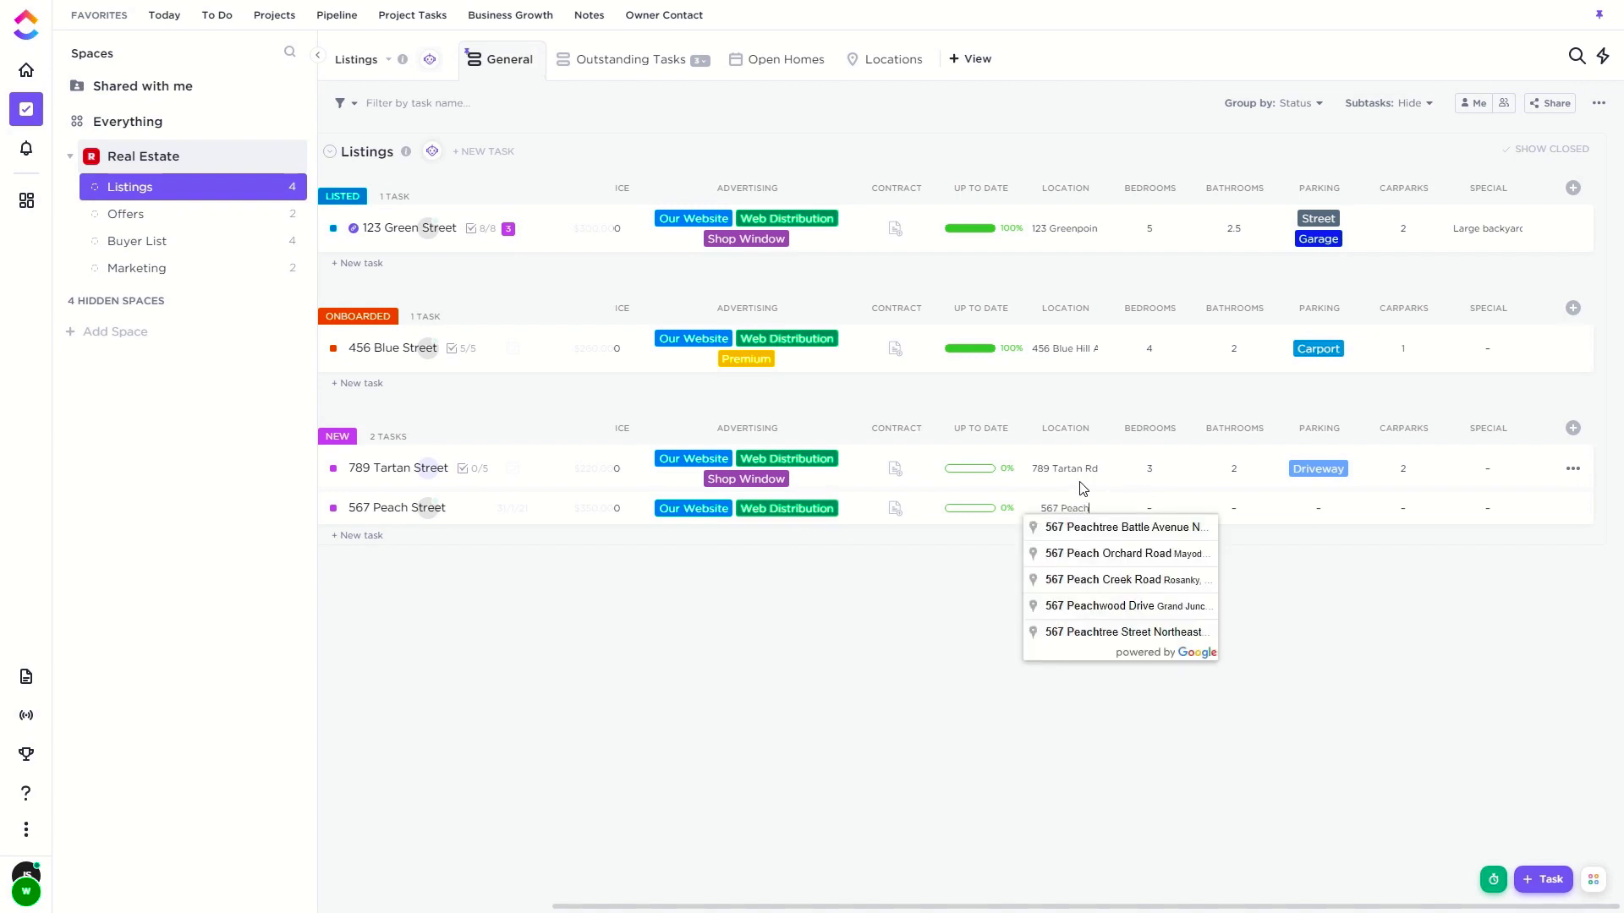
pyautogui.click(1144, 556)
# Set the new property's Bedrooms to 4 and Bathrooms to 2
pyautogui.click(1155, 518)
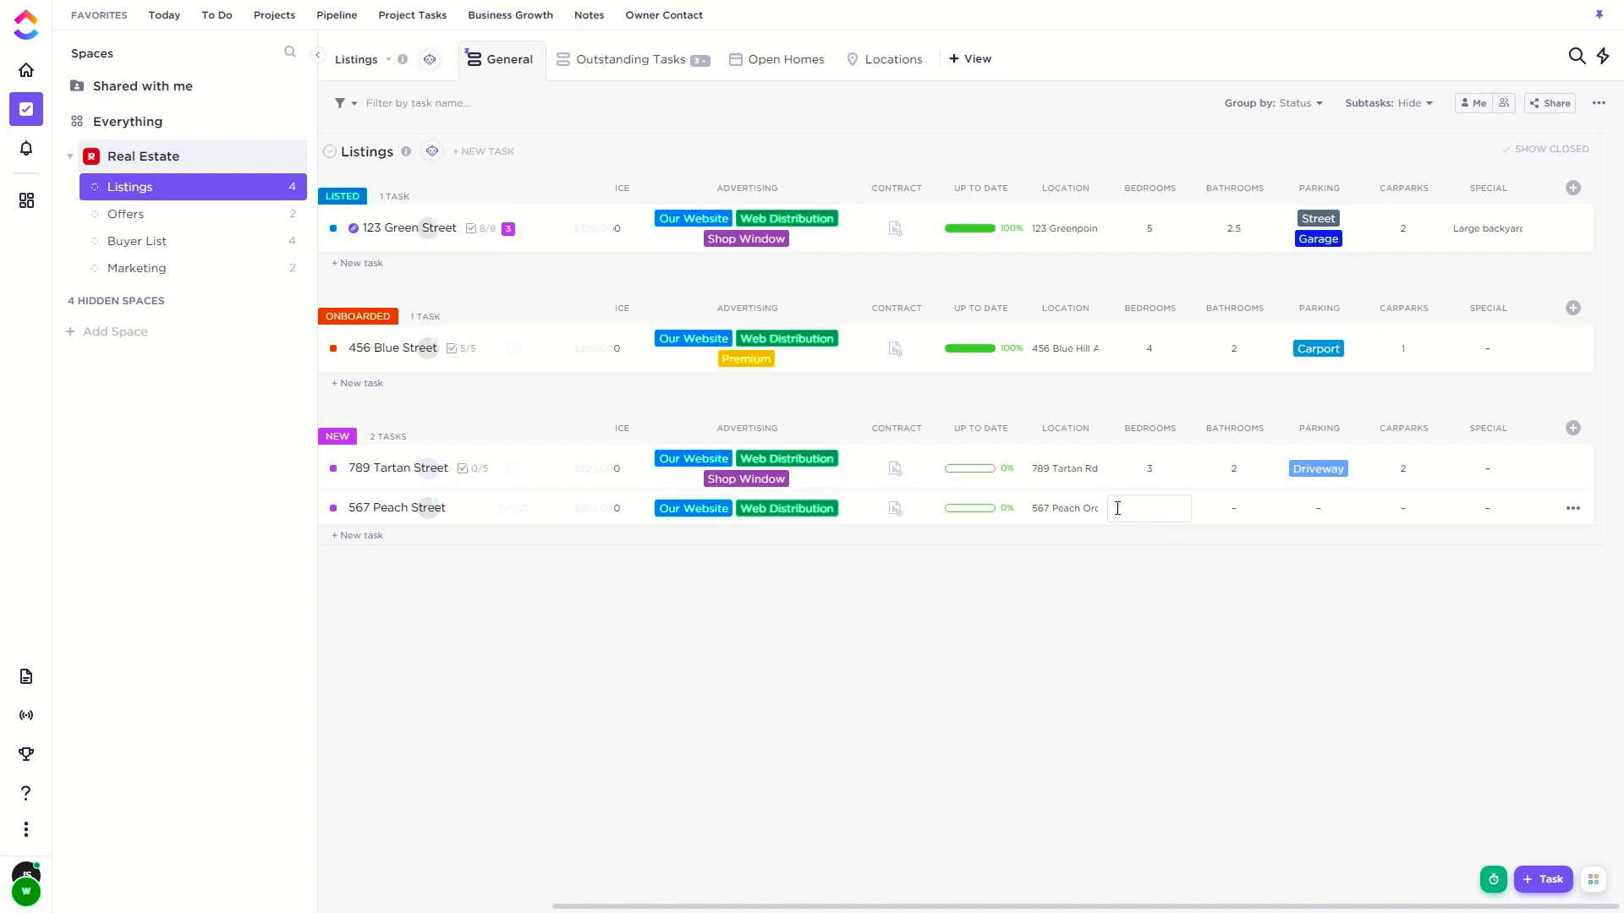
pyautogui.write('4')
pyautogui.click(1233, 508)
pyautogui.write('2')
# Set the new property's Parking to Garage with 2 carparks, and enter "2 Story" in its Special field
pyautogui.click(1324, 522)
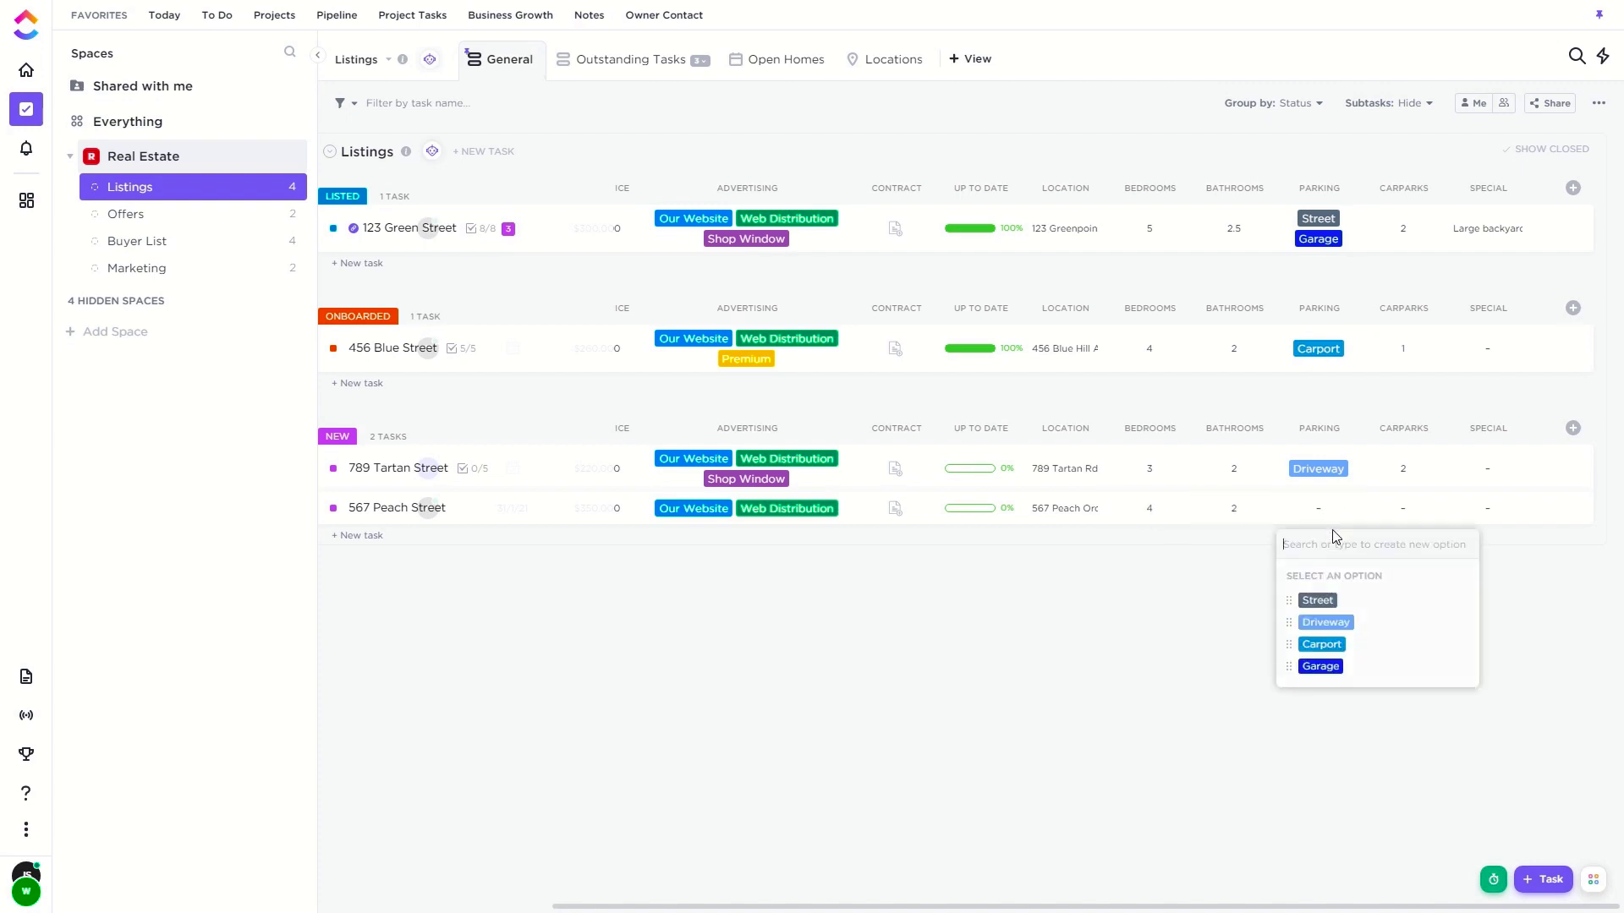
pyautogui.click(1320, 667)
pyautogui.click(1393, 511)
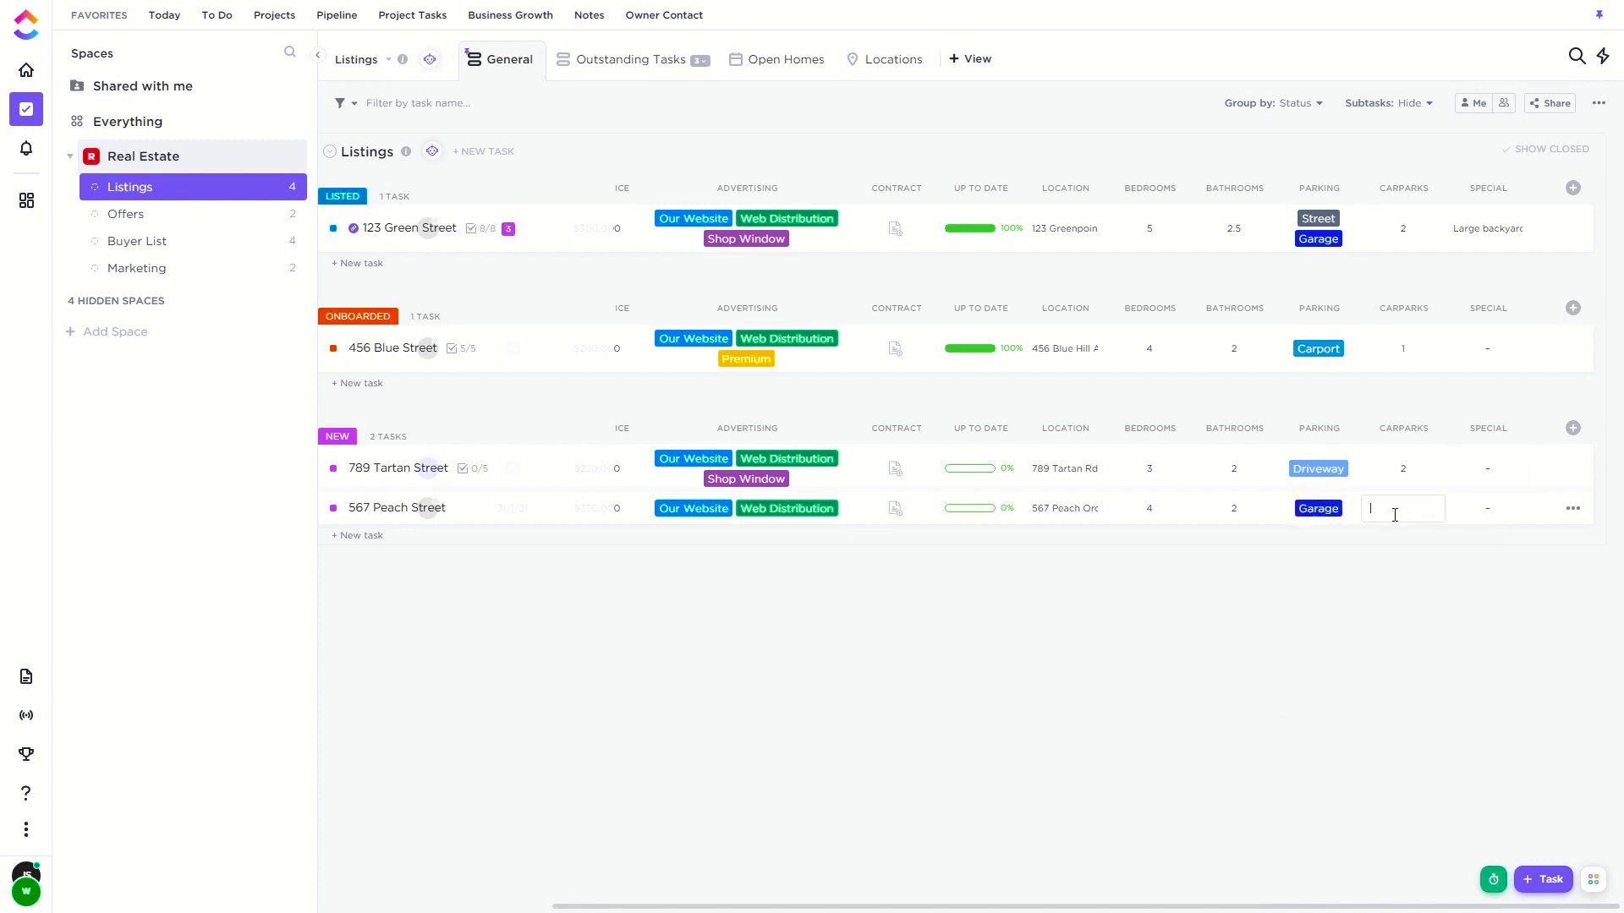
pyautogui.click(1383, 634)
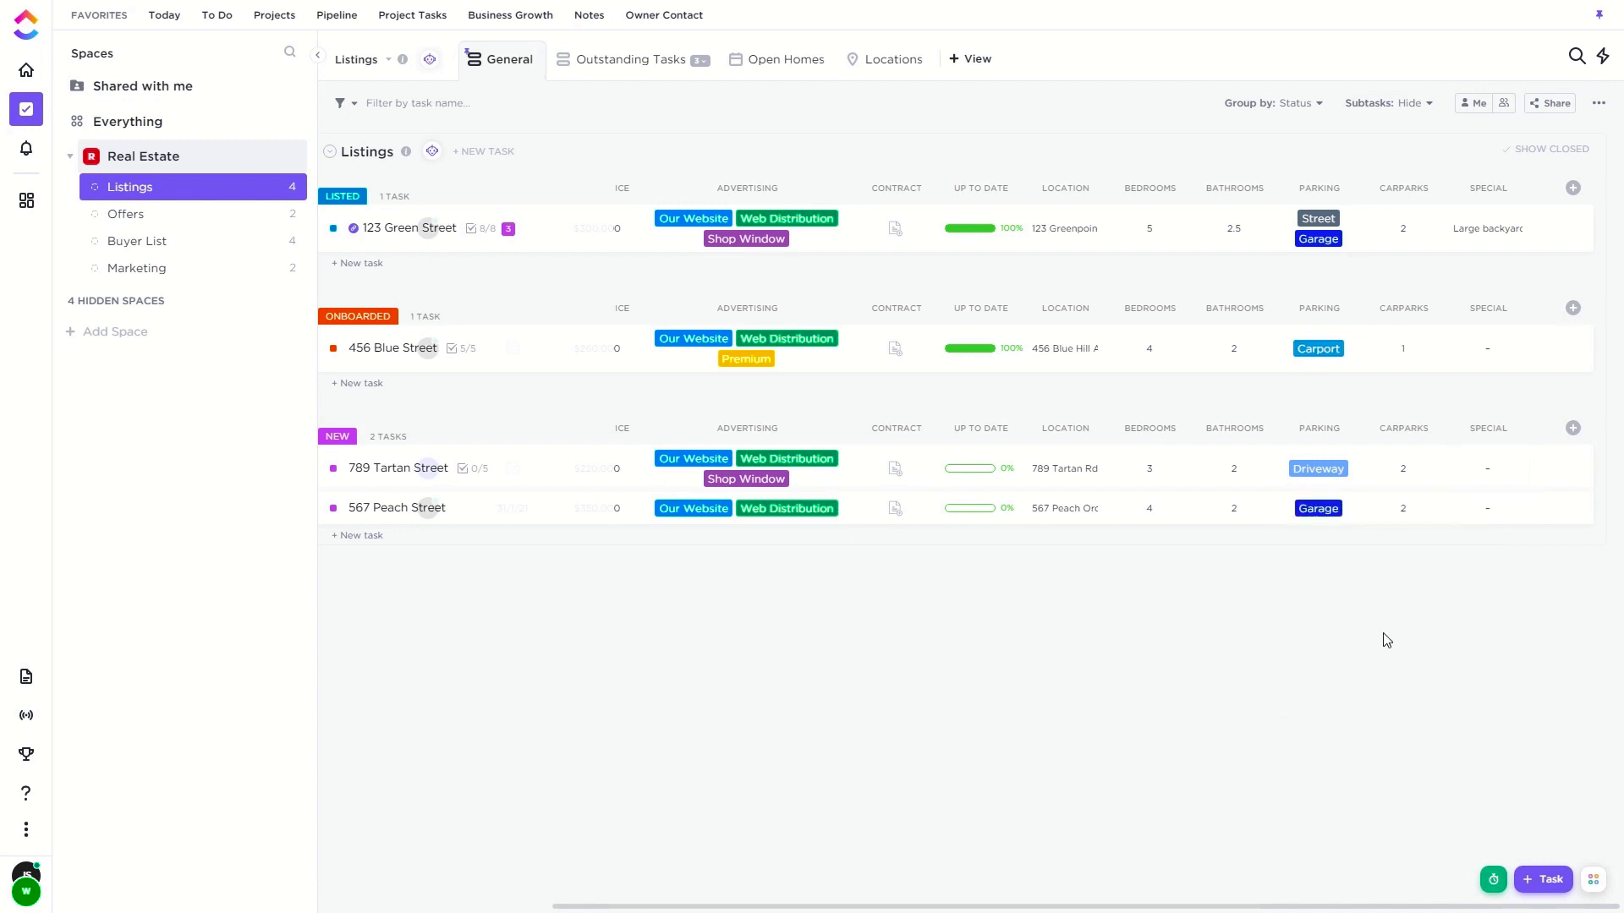
pyautogui.click(1496, 512)
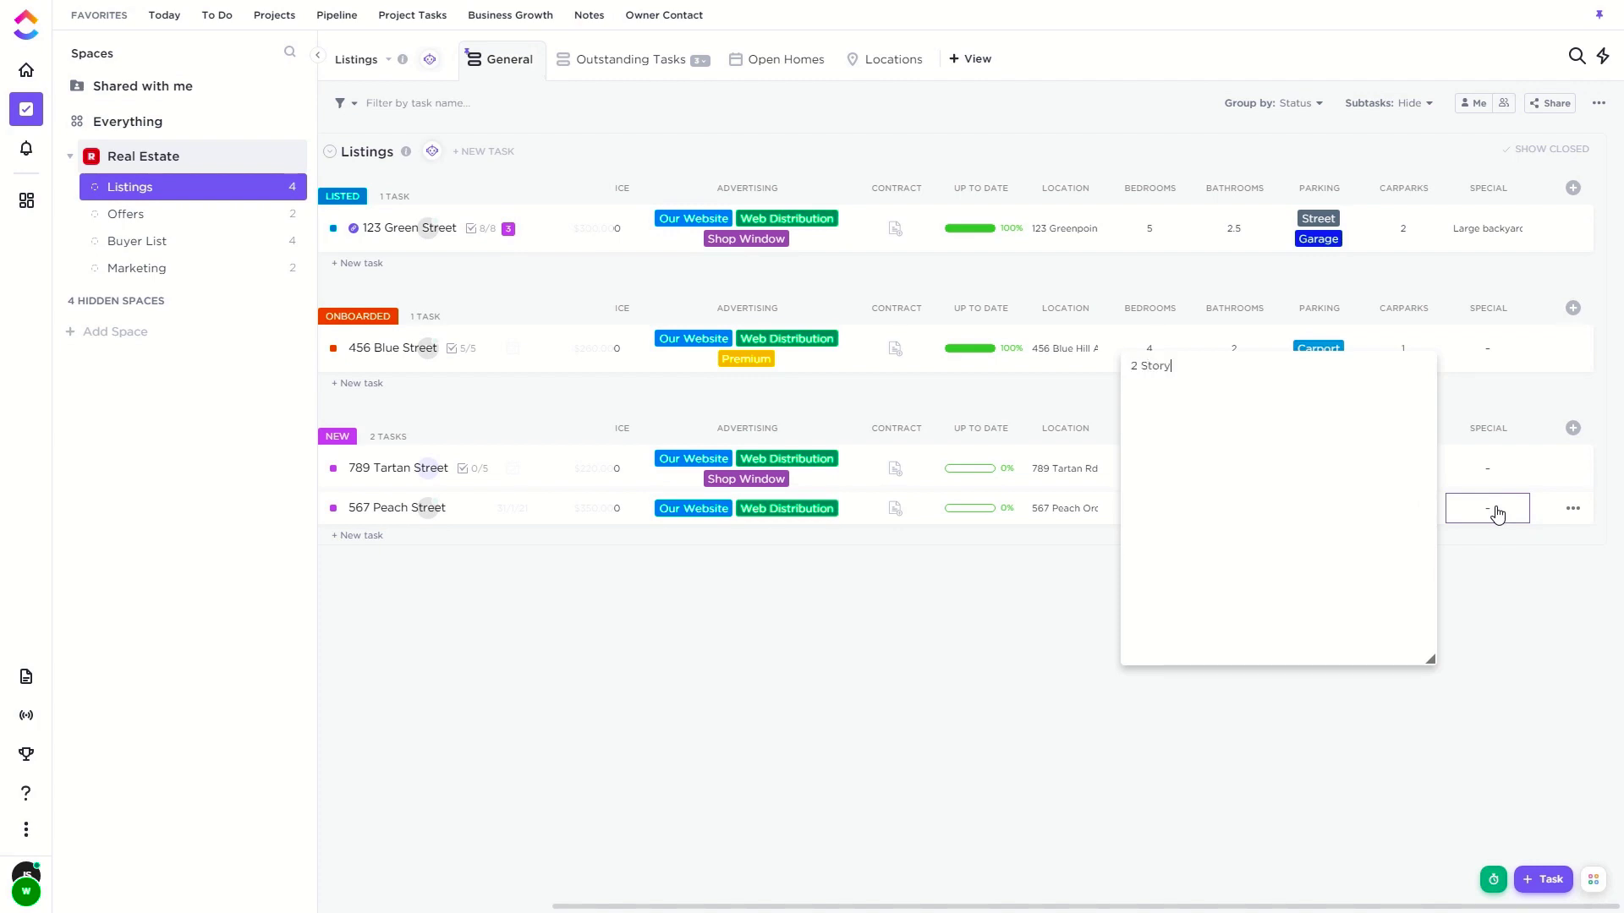
pyautogui.click(1281, 737)
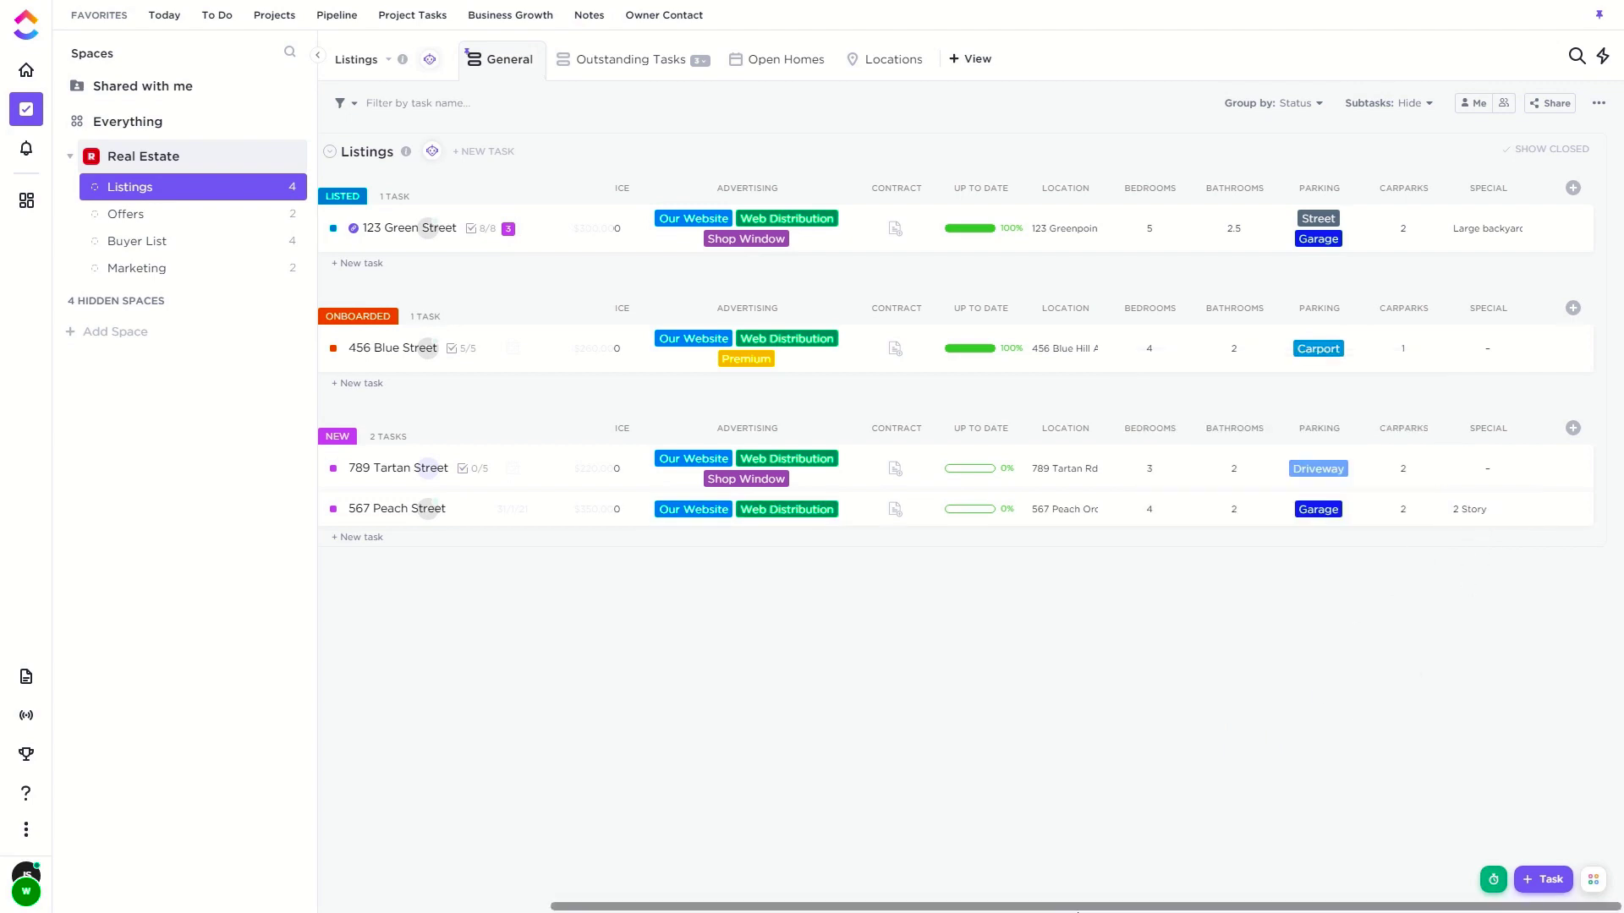
# Open the new property's task, reveal its empty custom fields and enter the owner's full name
pyautogui.hscroll(-5, 1168, 874)
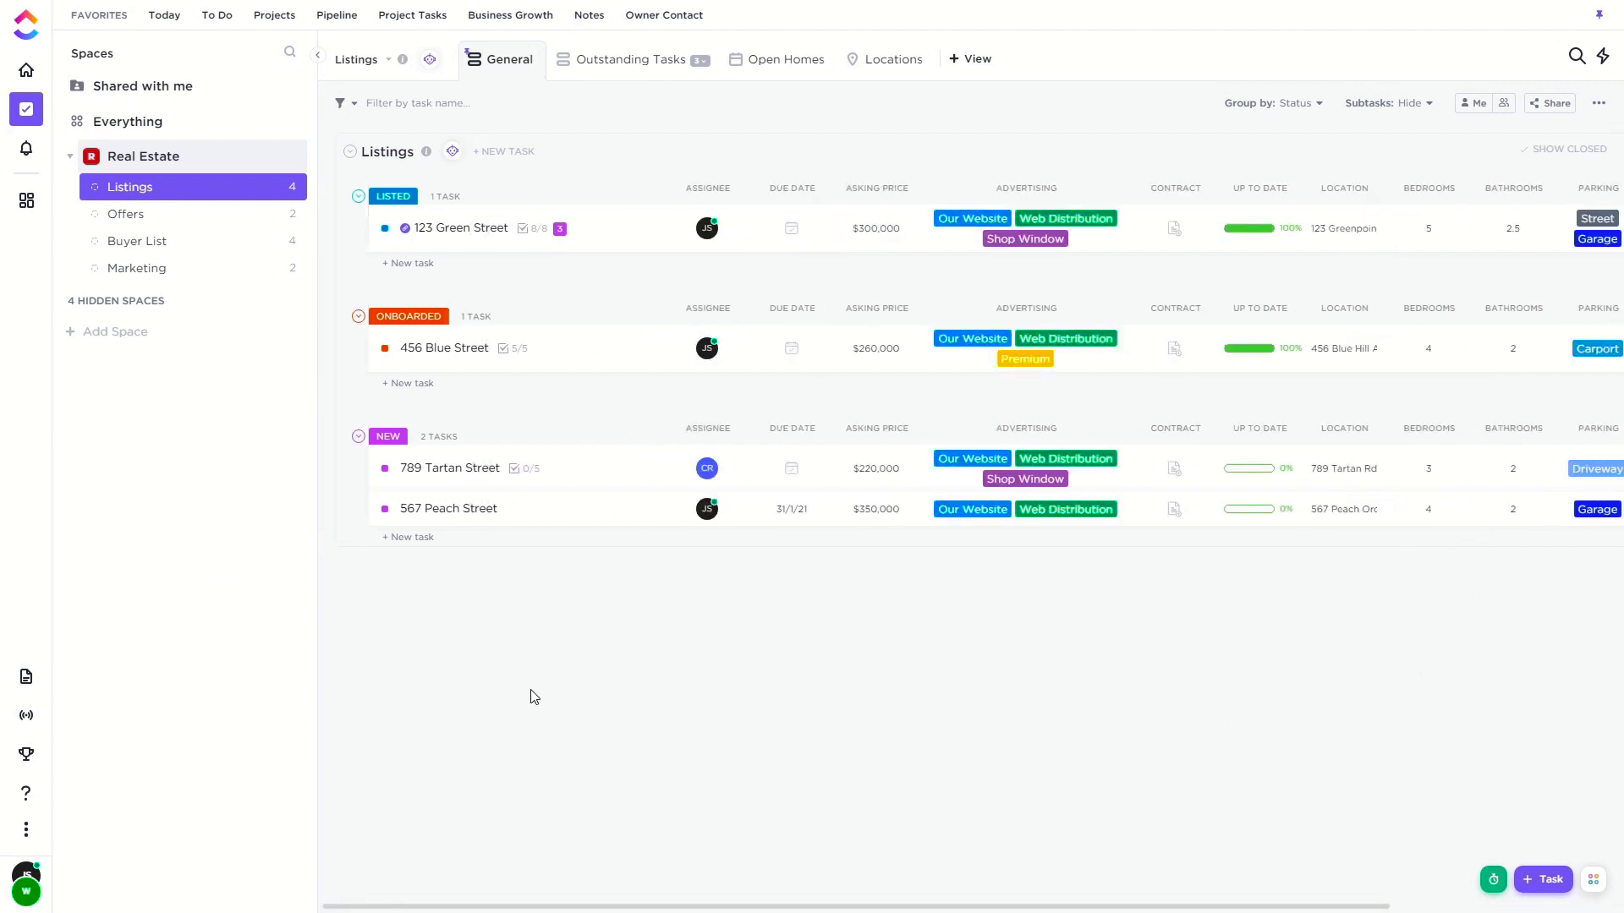
pyautogui.click(546, 517)
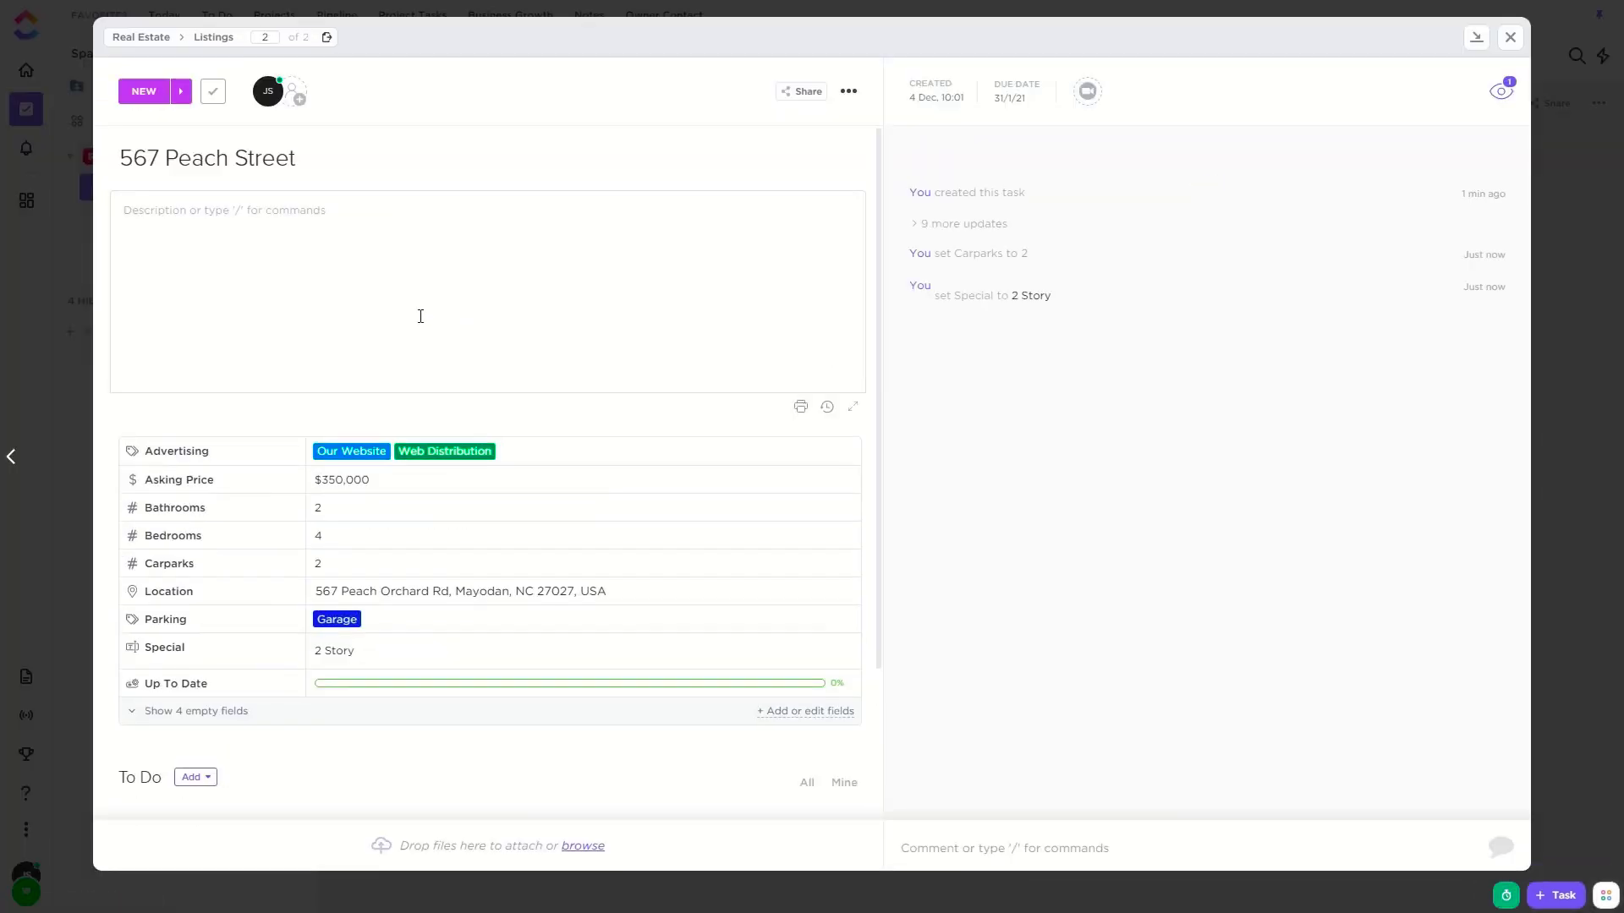
pyautogui.click(228, 711)
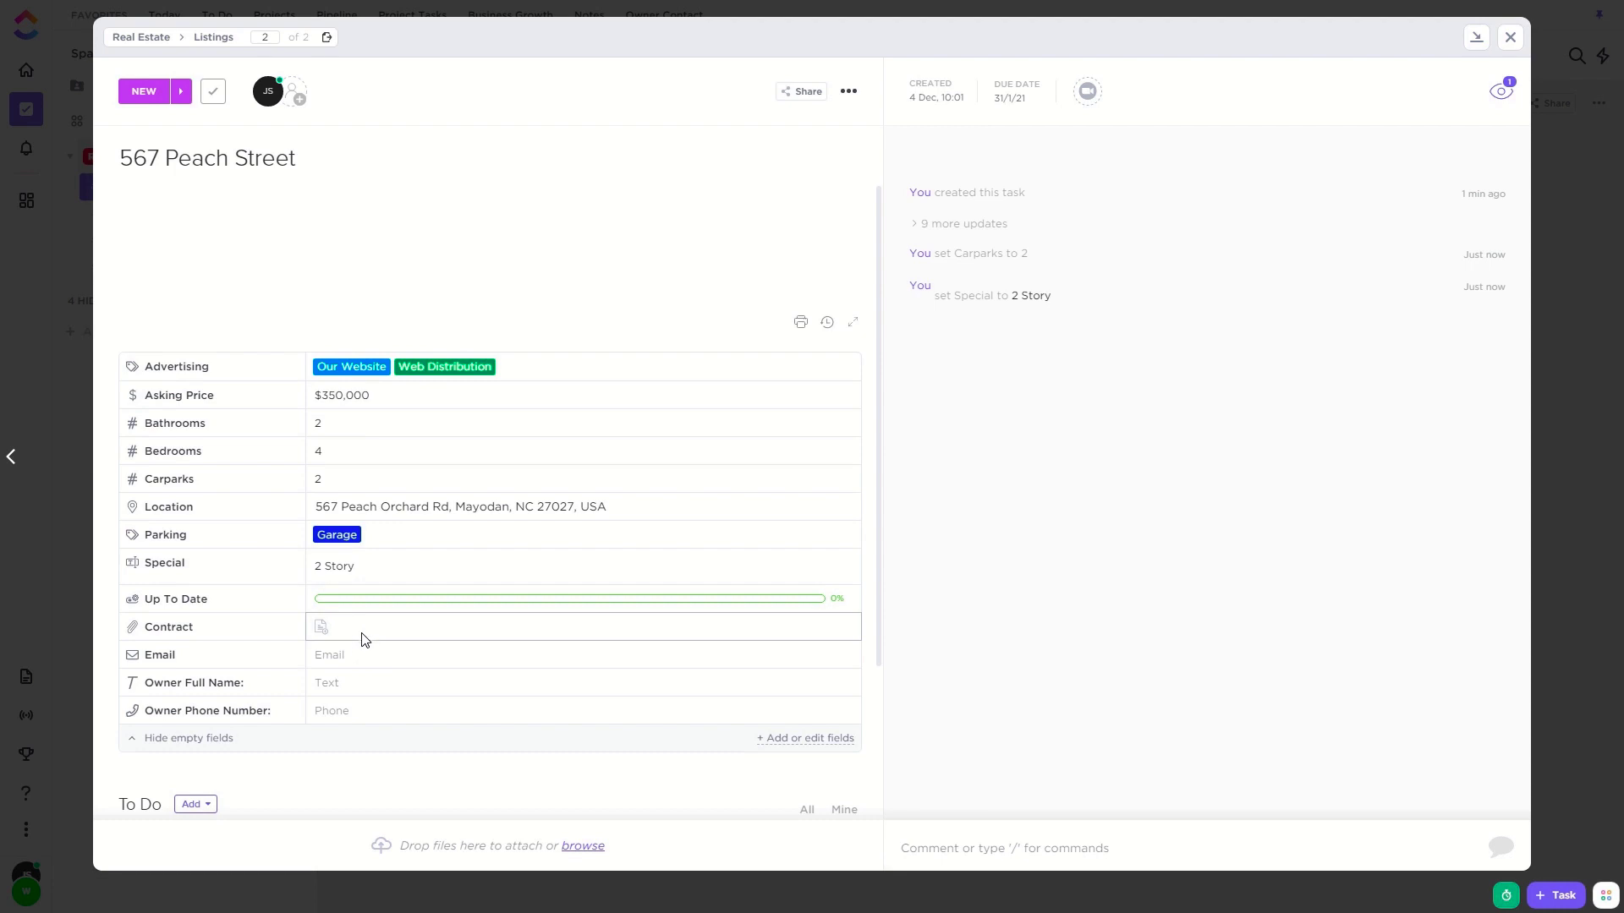
pyautogui.click(351, 656)
pyautogui.click(349, 684)
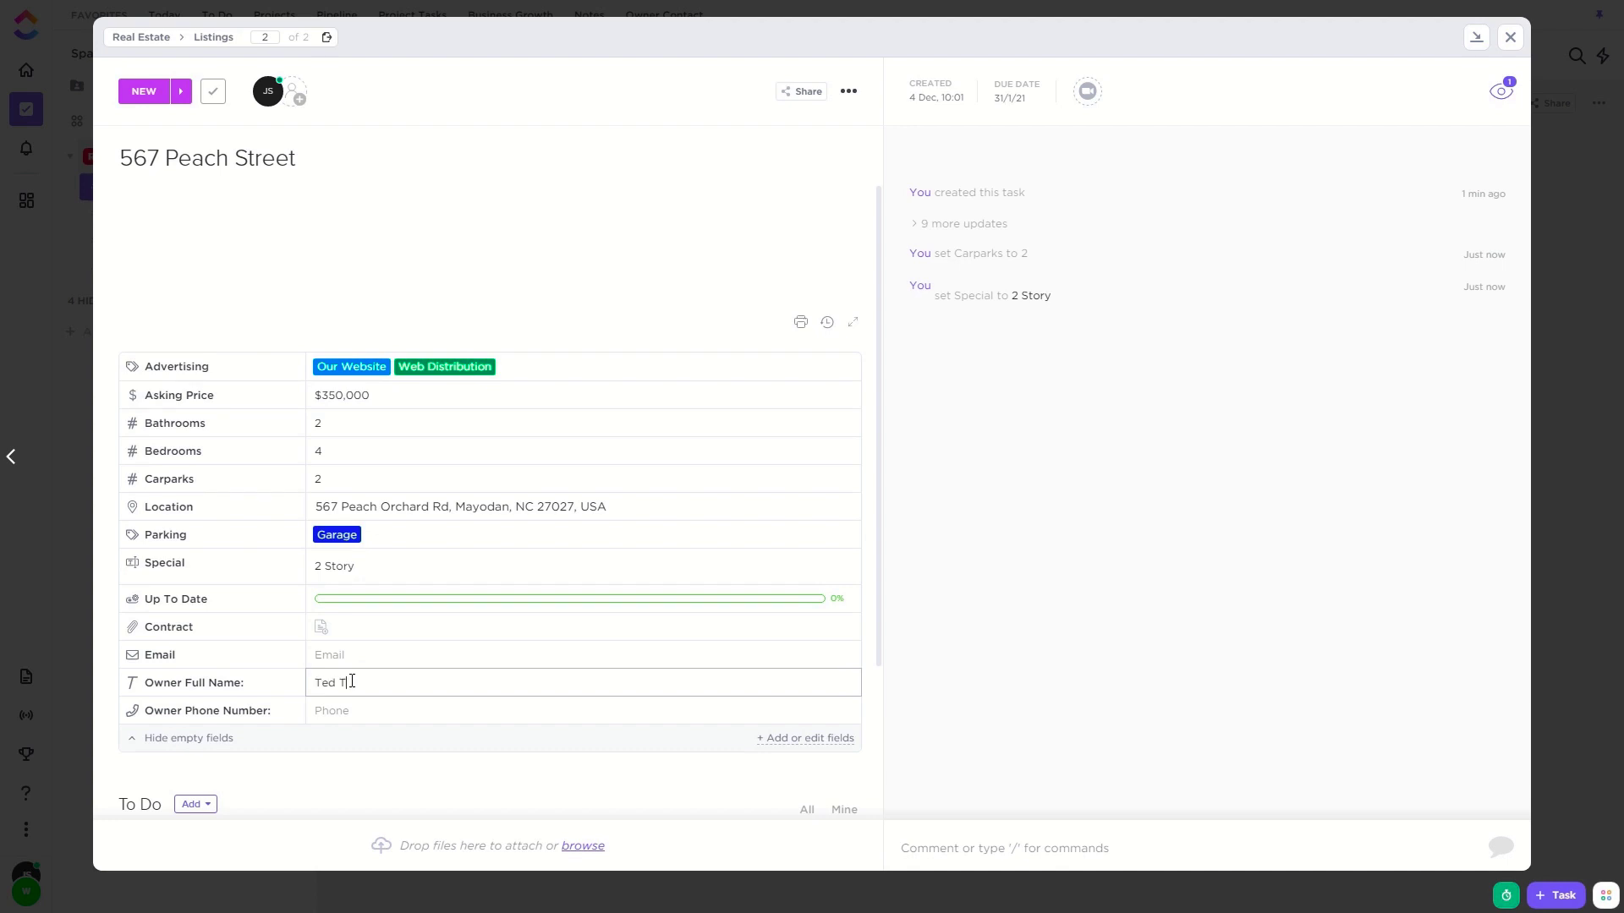
# Fill in the owner's phone number and email address on the new property's task
pyautogui.click(378, 716)
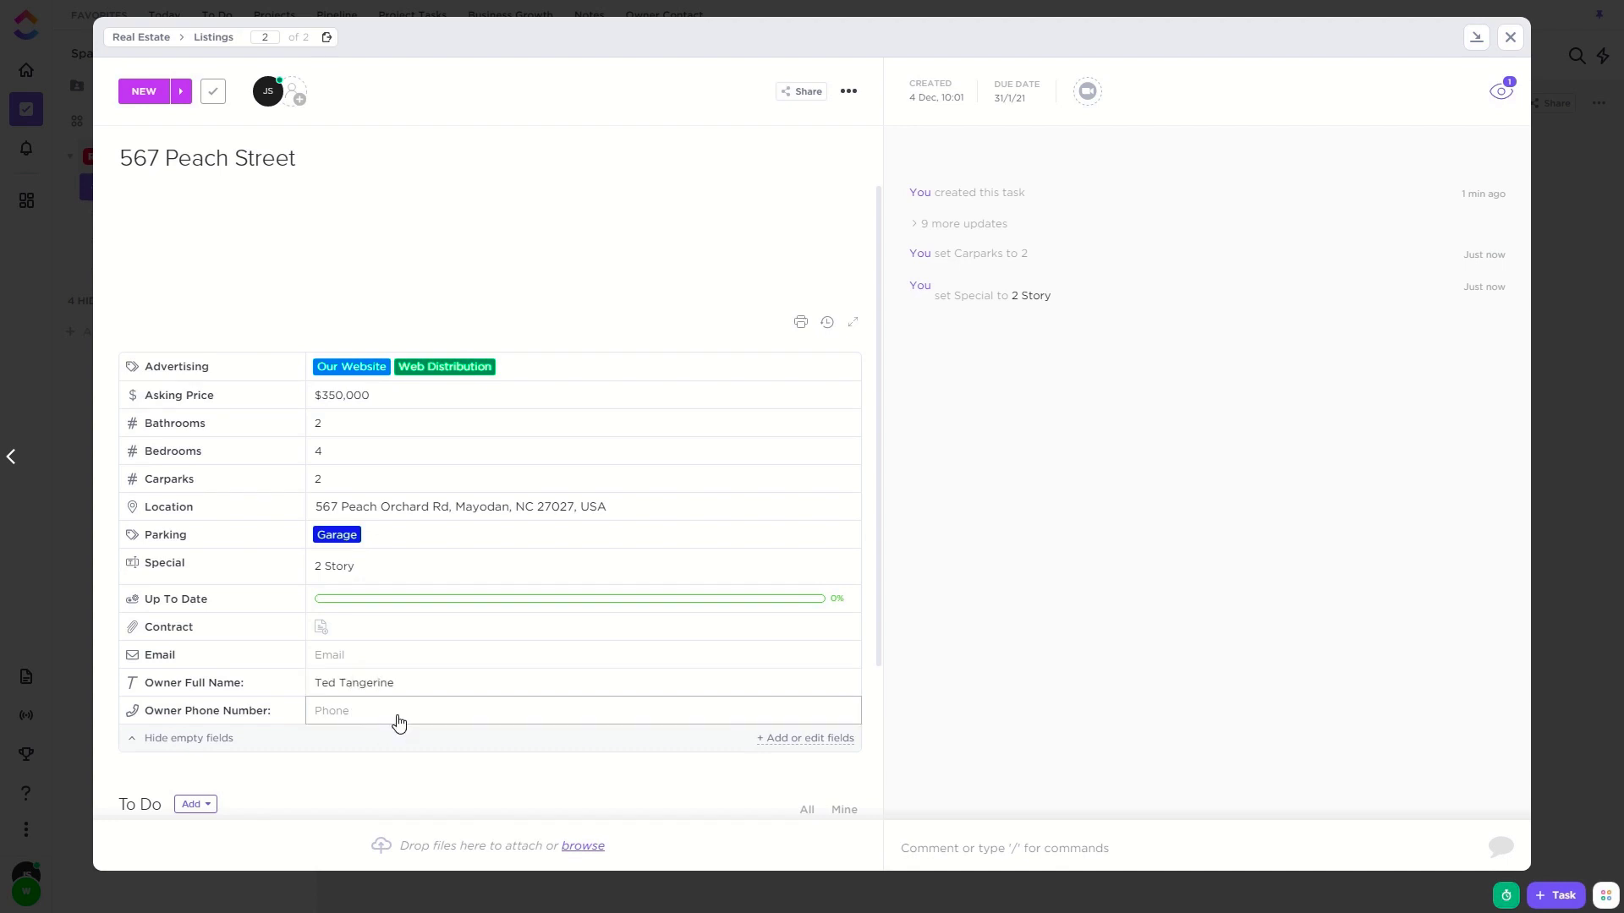
pyautogui.write('201) 555 6789')
pyautogui.press('Return')
pyautogui.click(461, 661)
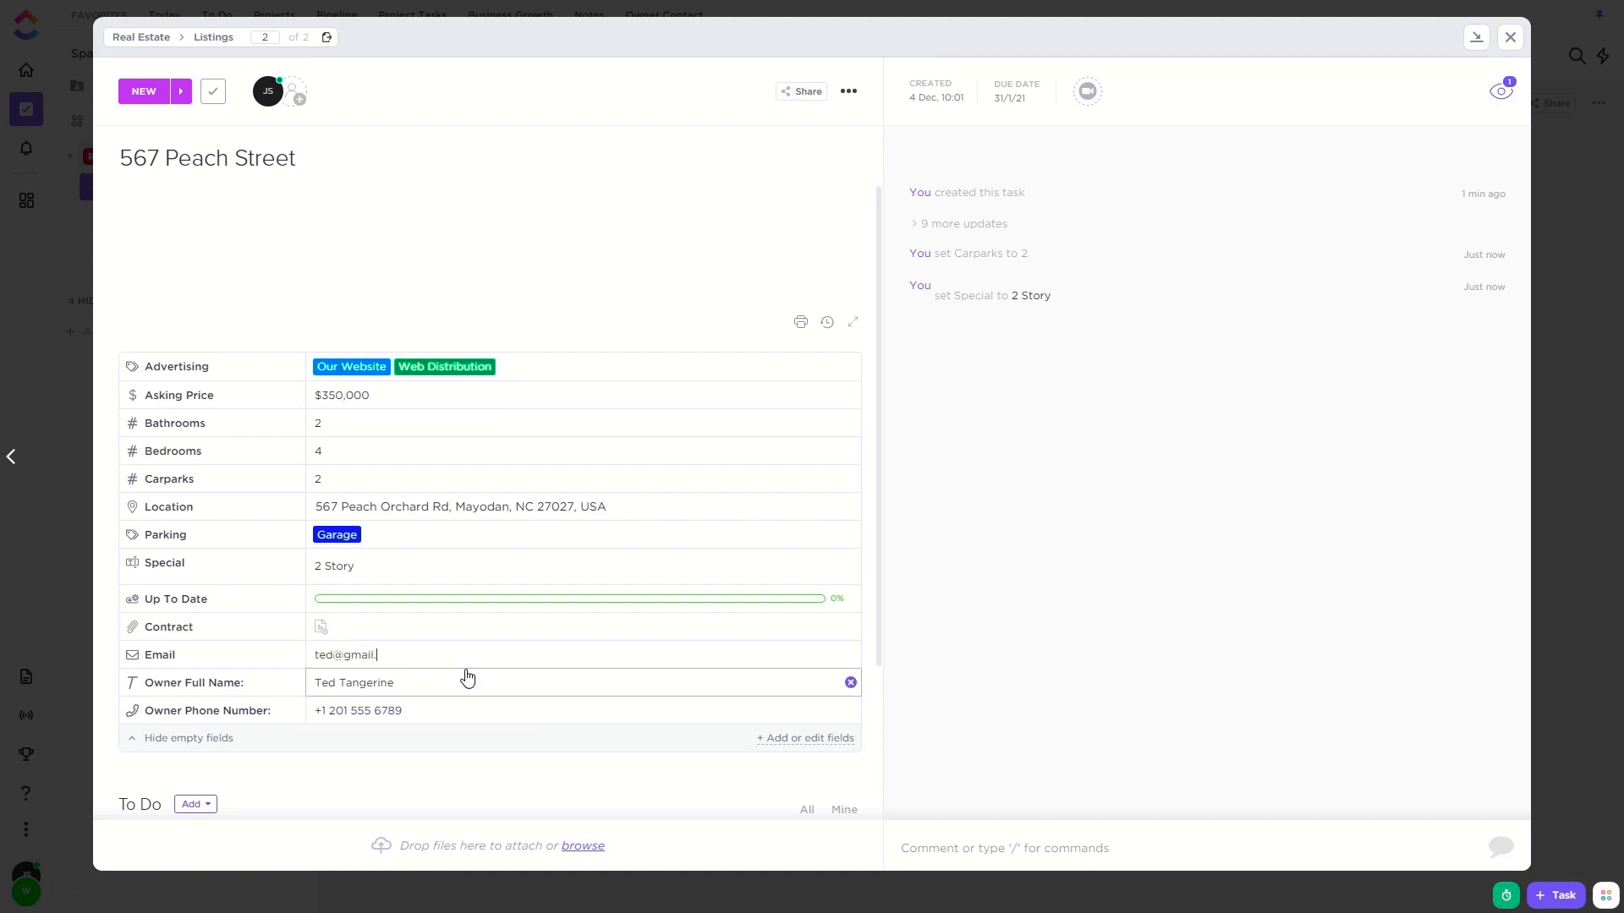
# Add a checklist to the new property's task from the Owner Onboarding template
pyautogui.scroll(-3, 668, 516)
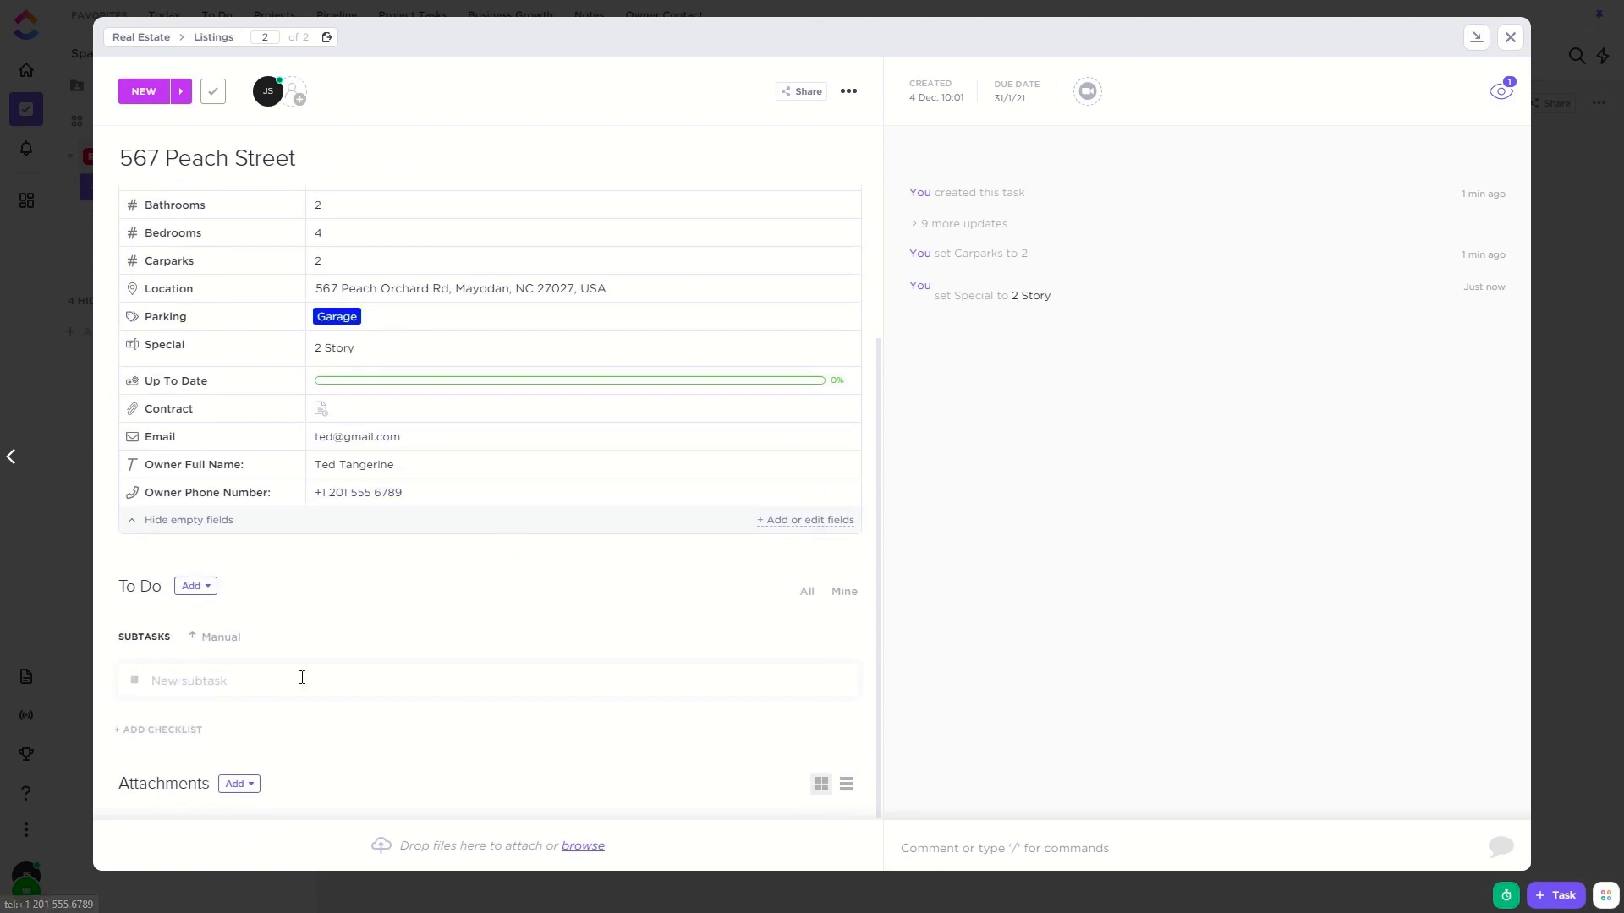
pyautogui.click(247, 733)
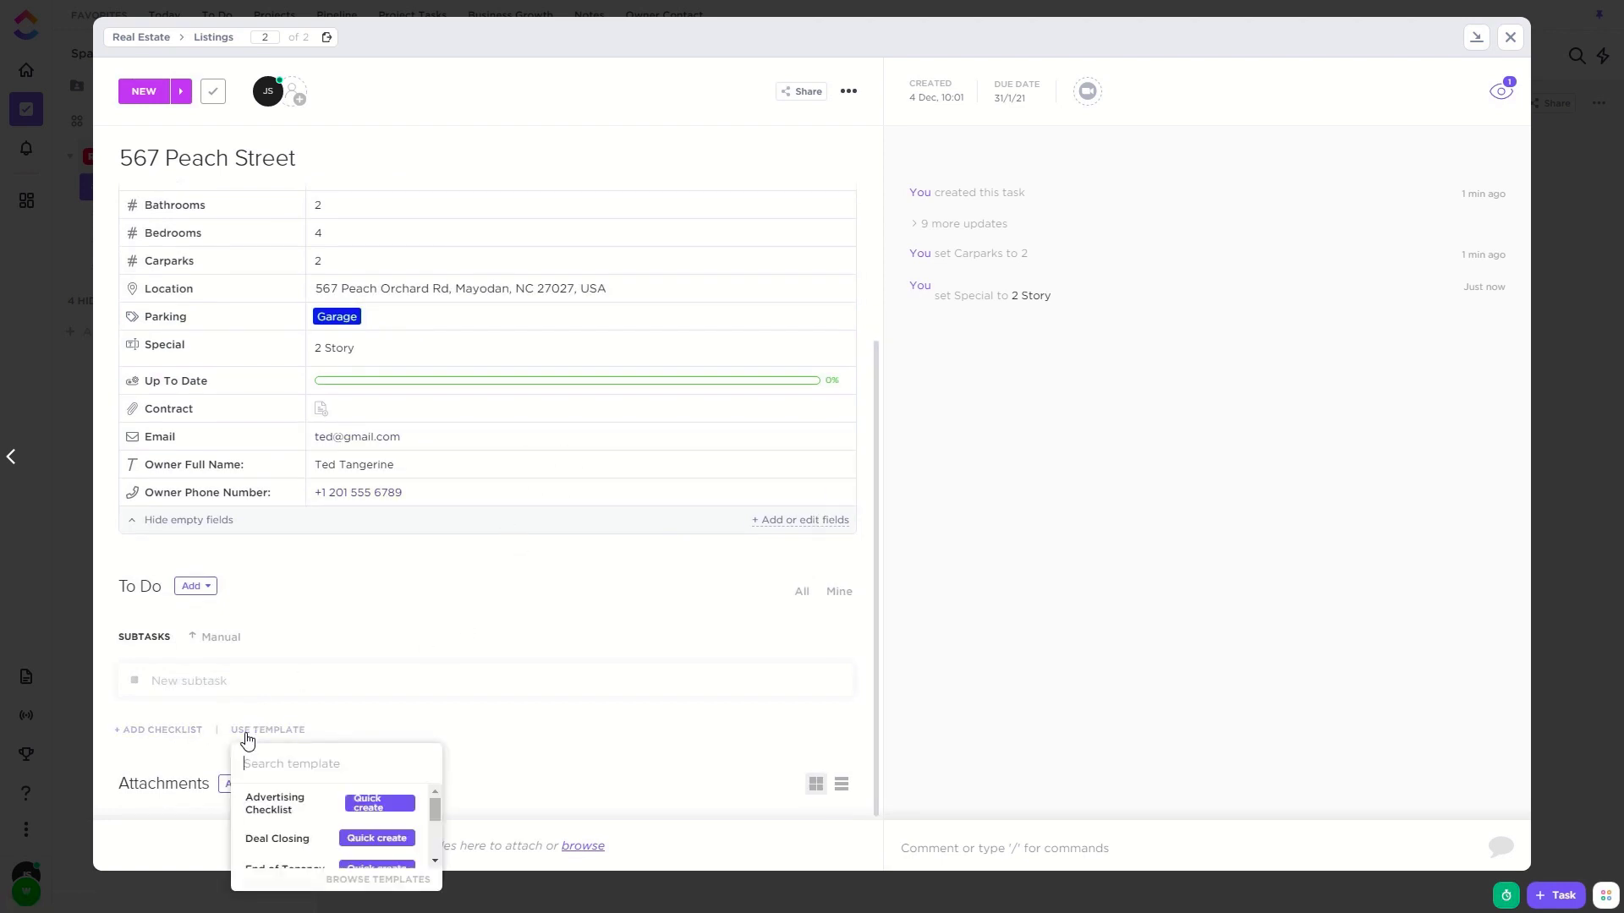
pyautogui.write('onbo')
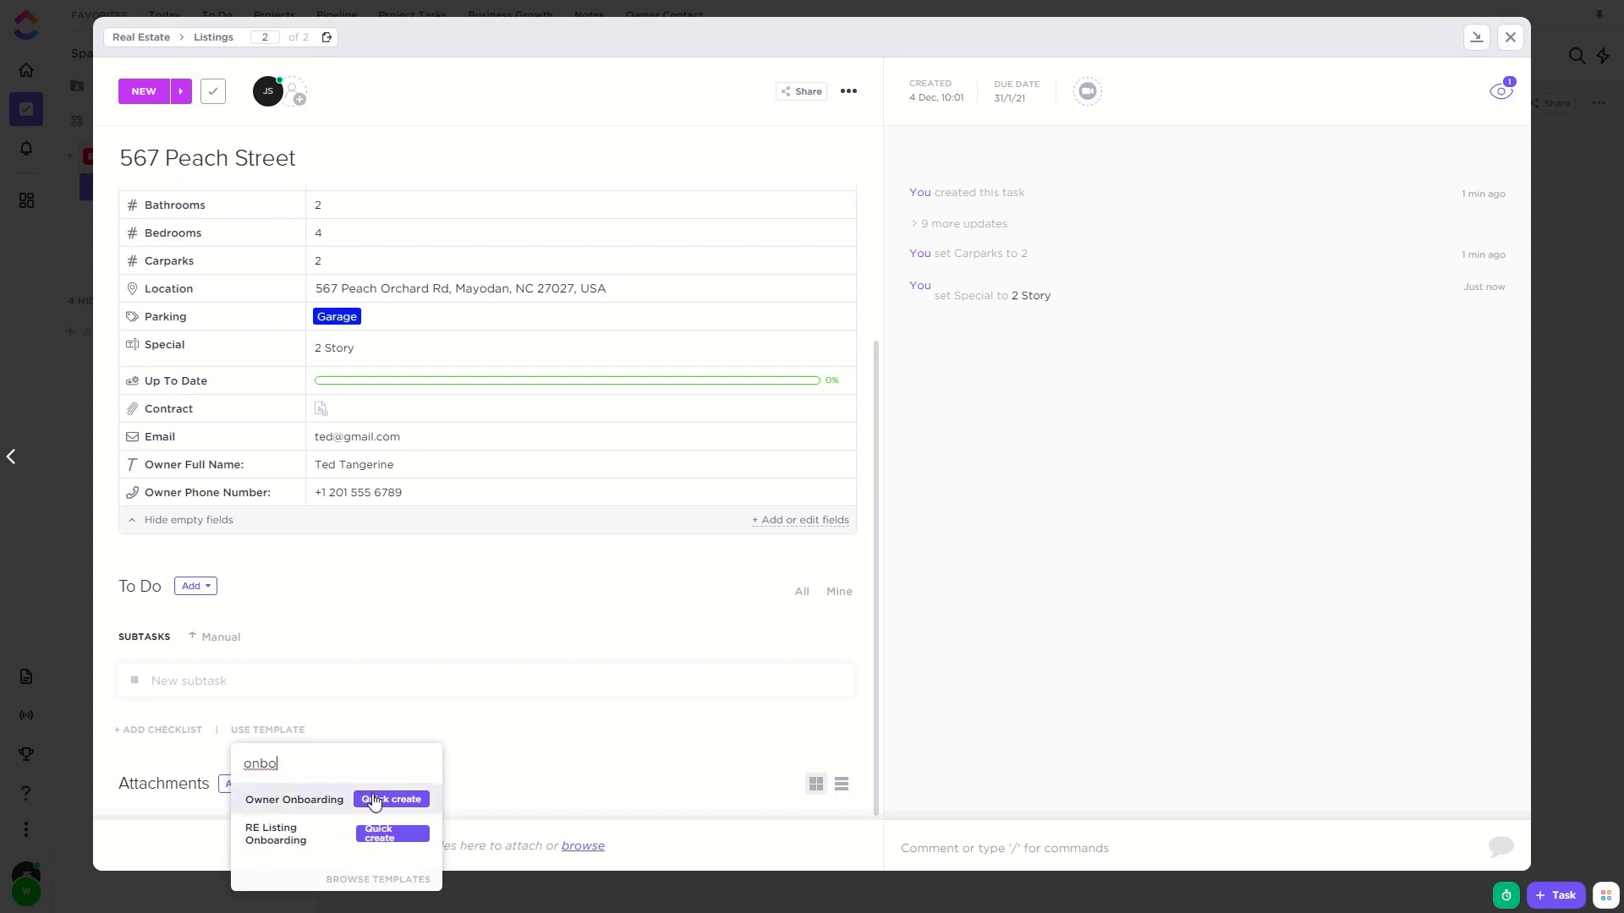
pyautogui.click(373, 799)
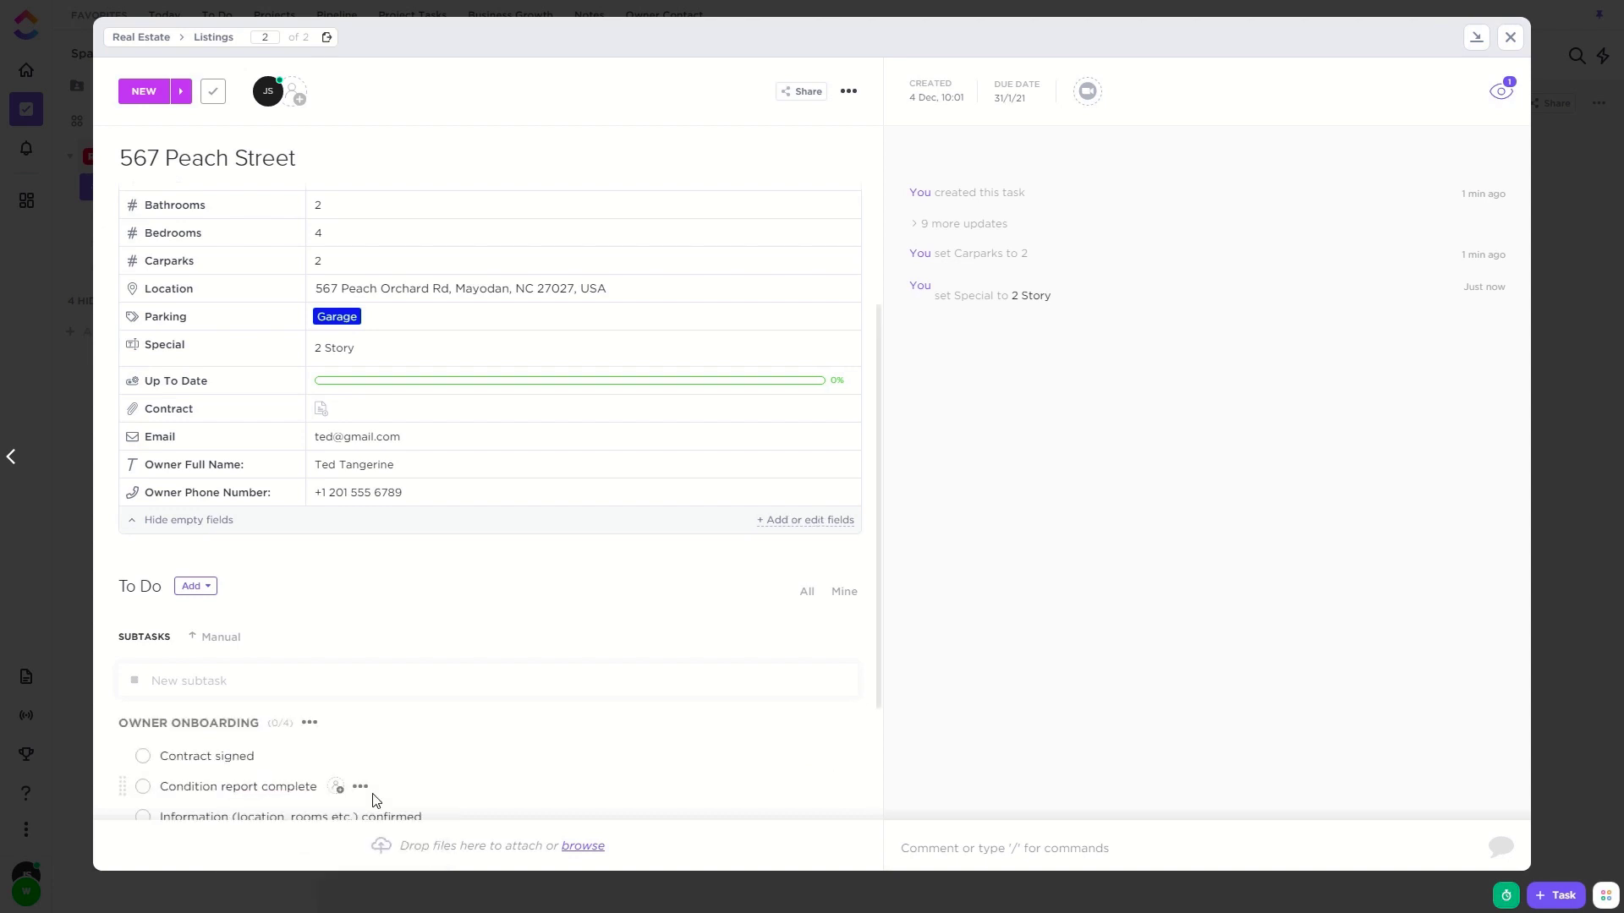
# Mark "Contract signed" as done in the Owner Onboarding checklist and close the task
pyautogui.scroll(-2, 237, 517)
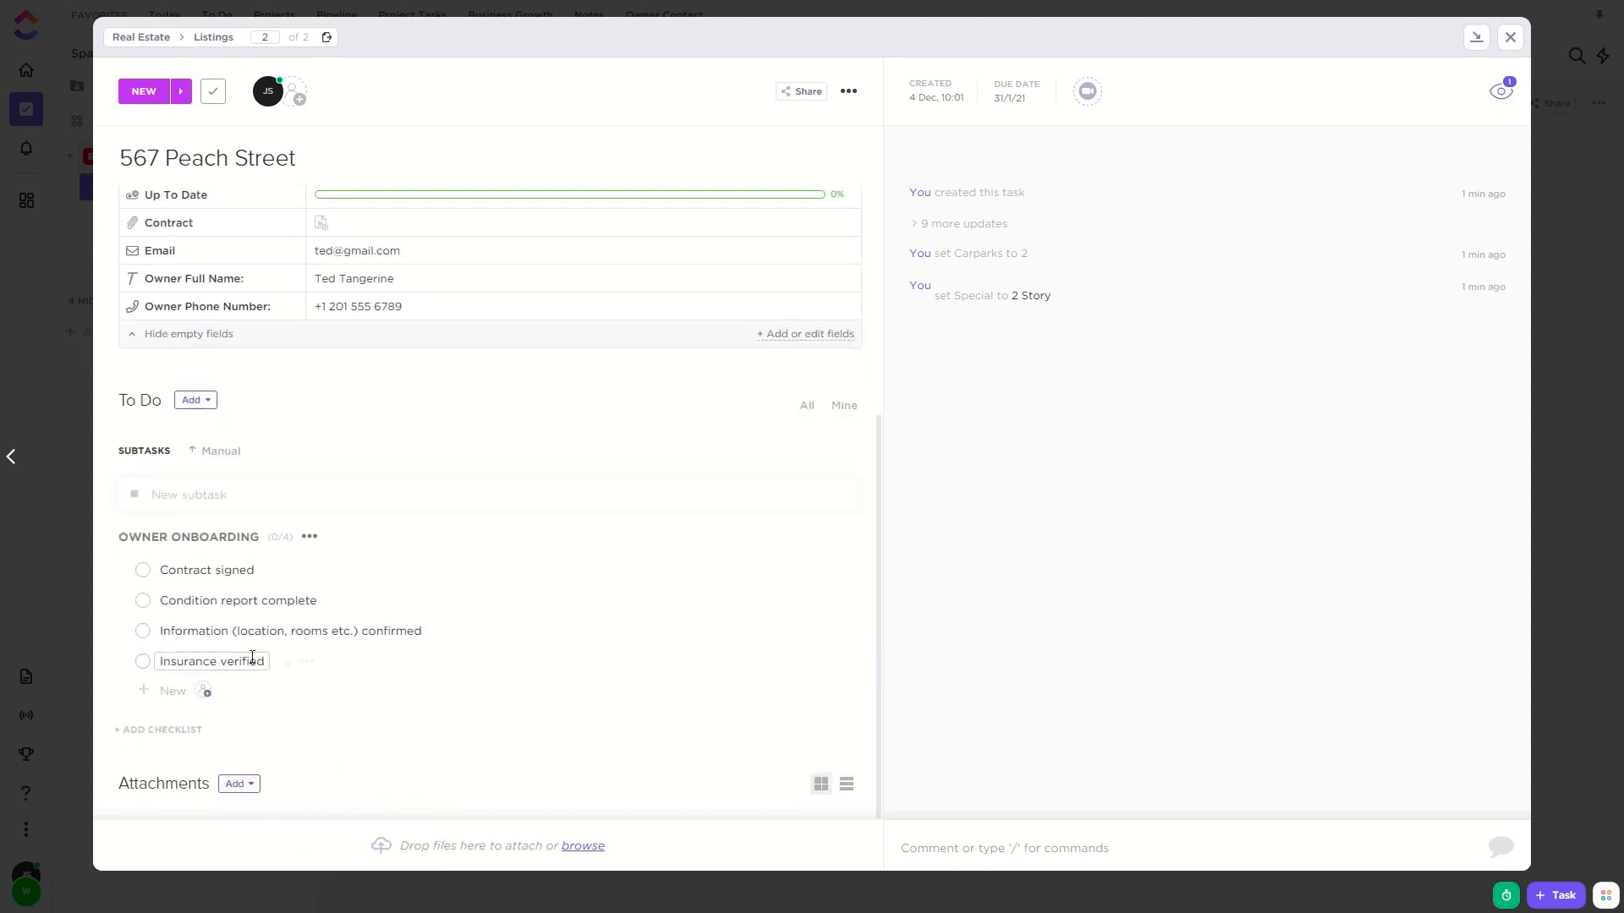
pyautogui.click(141, 573)
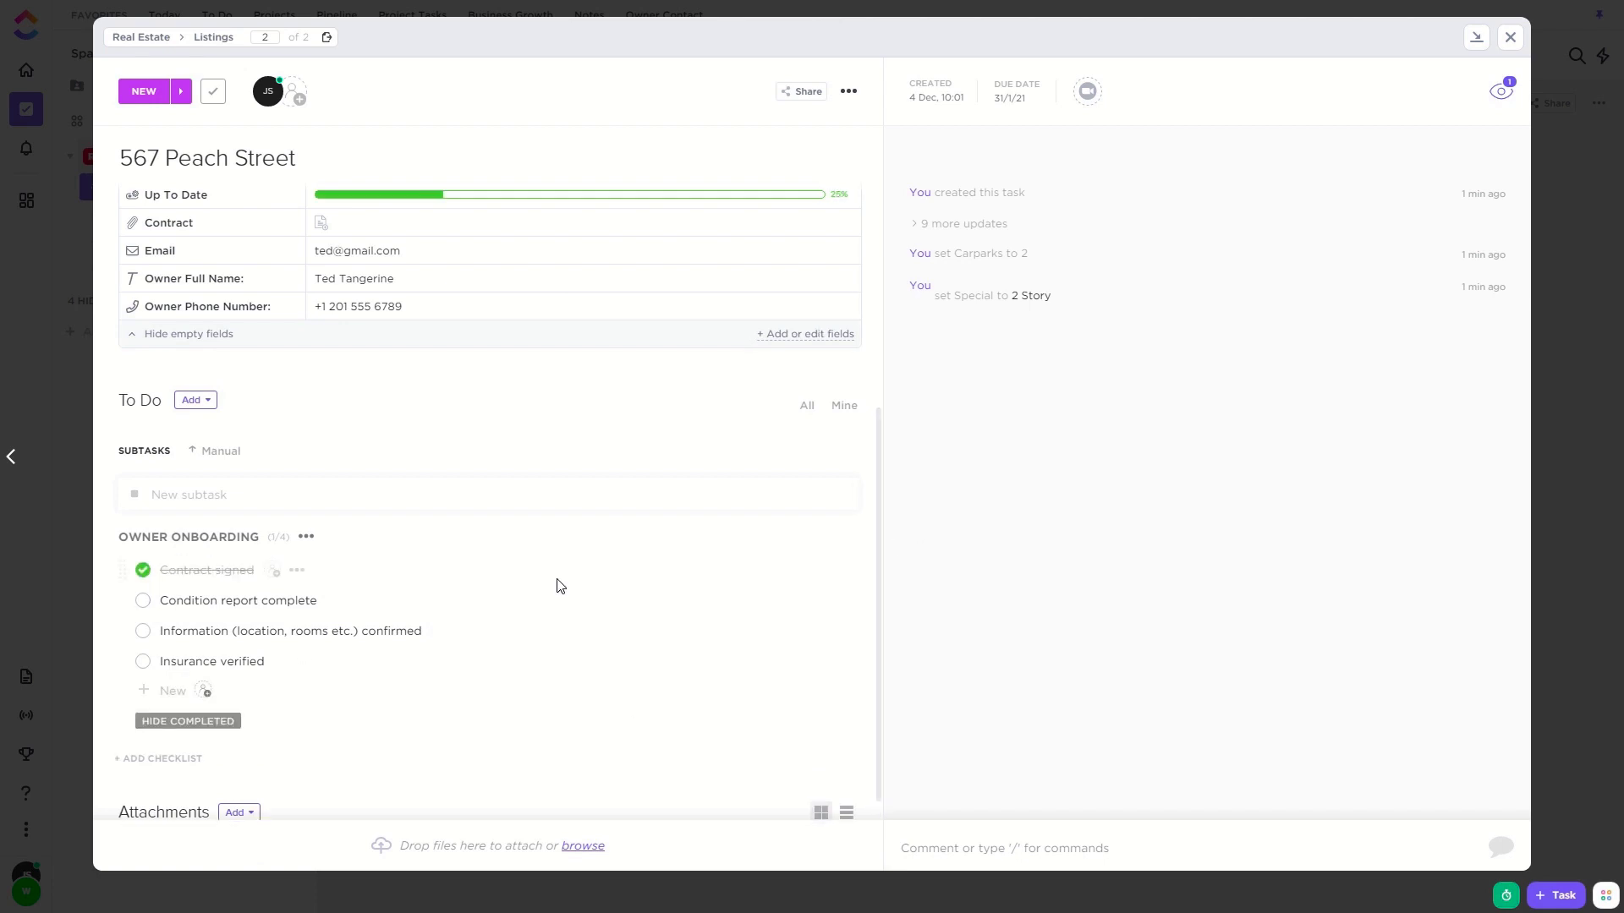
pyautogui.scroll(6, 558, 584)
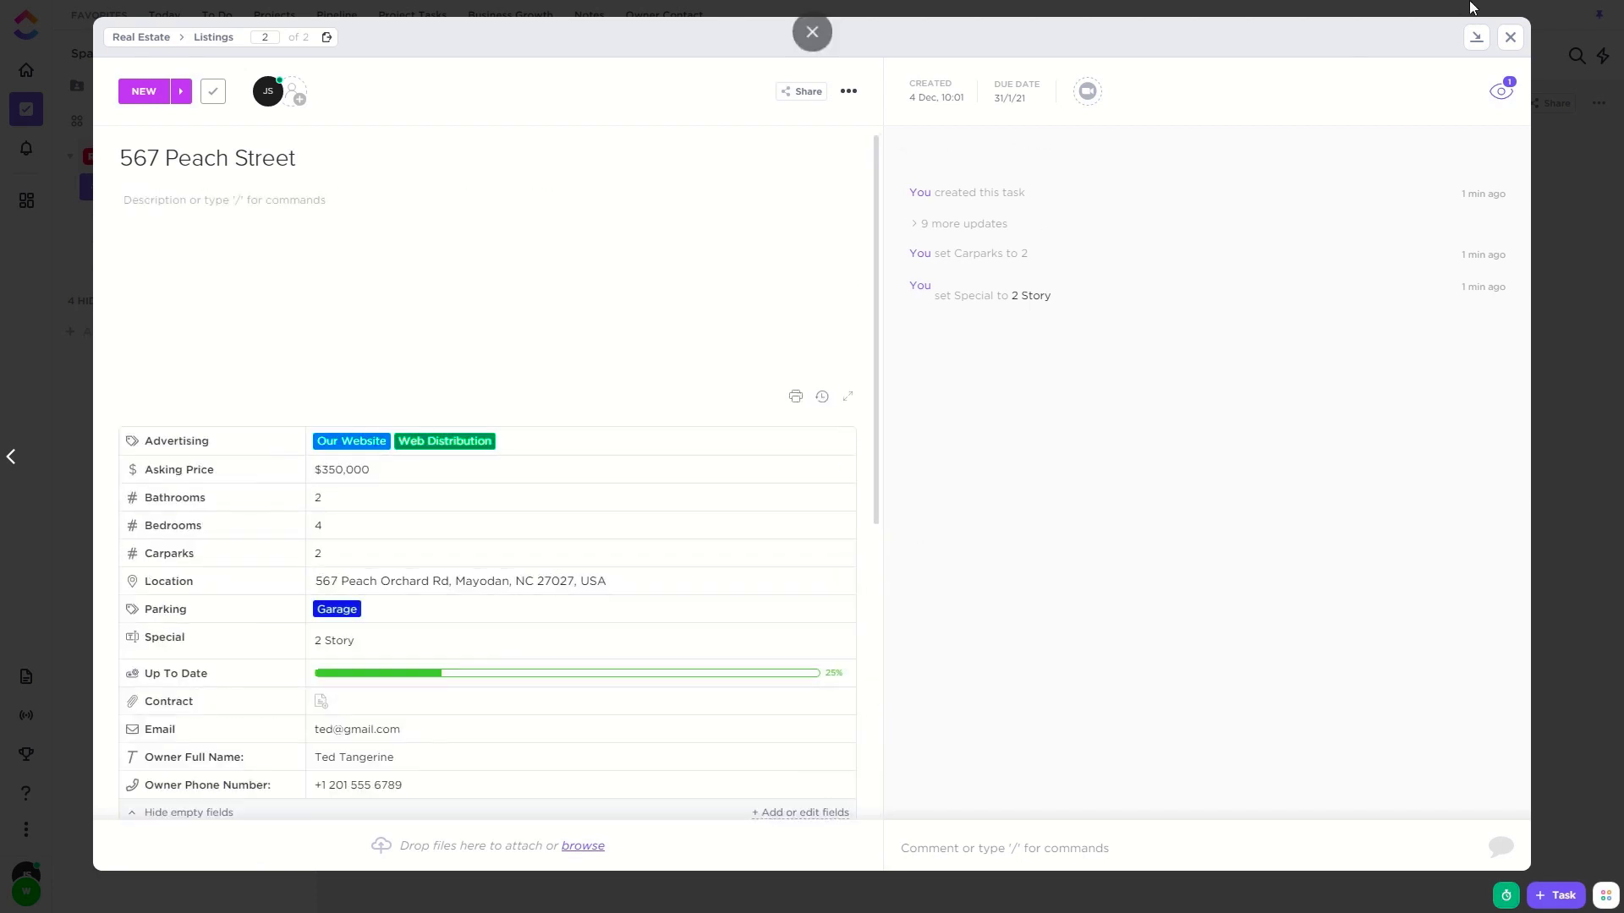
pyautogui.click(1510, 36)
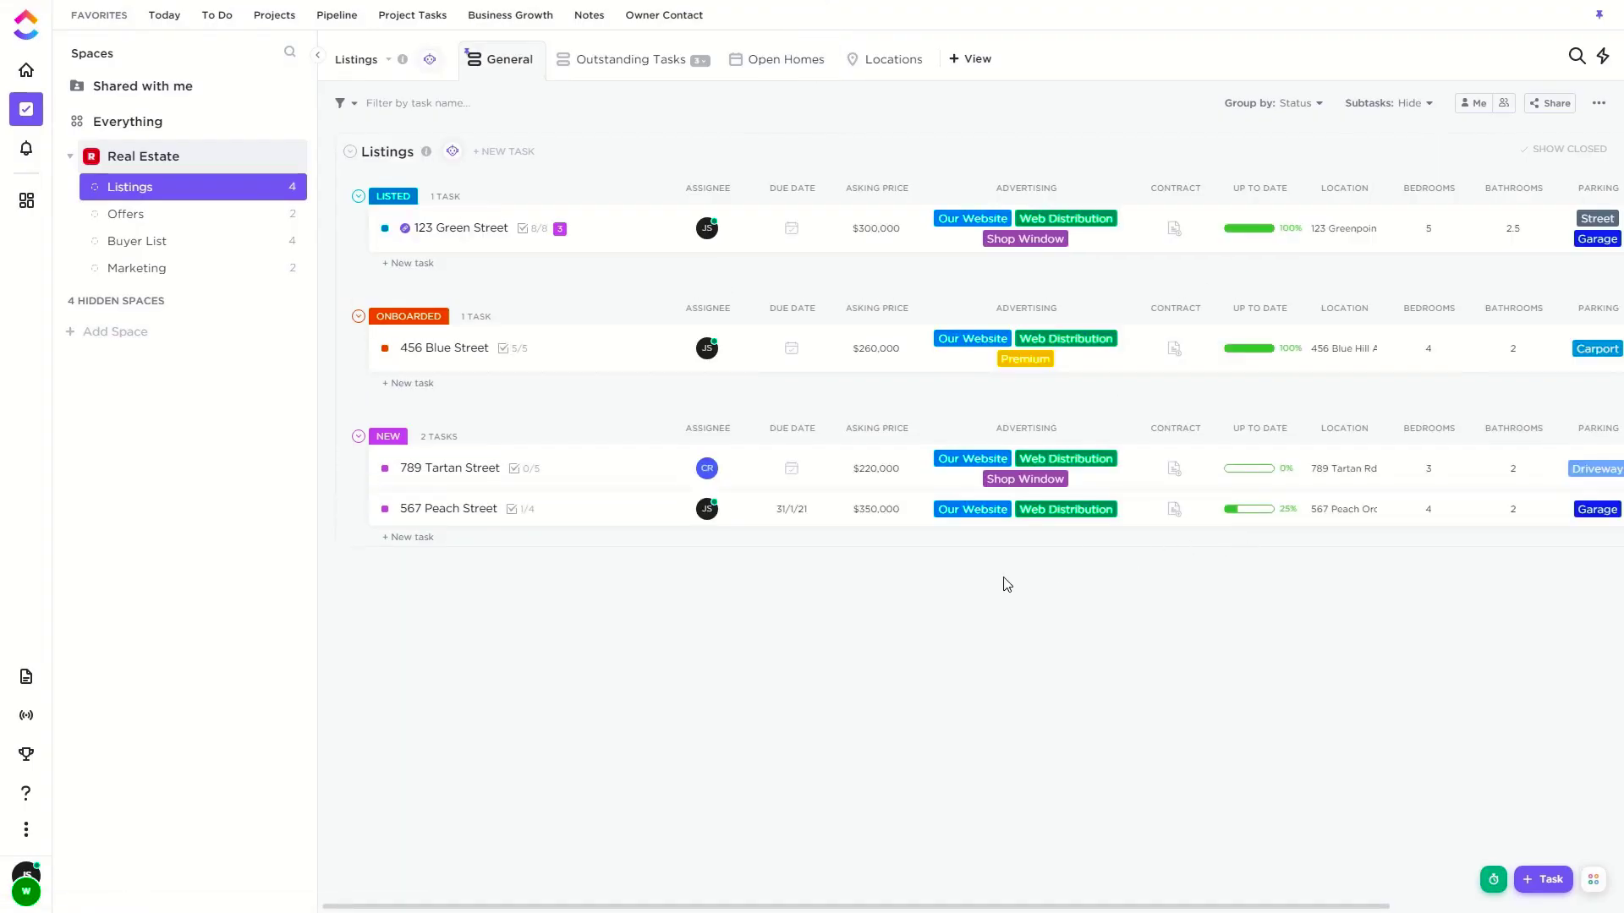
# Reopen the new property's task, check off the remaining Owner Onboarding items and change its status to Onboarded
pyautogui.click(616, 510)
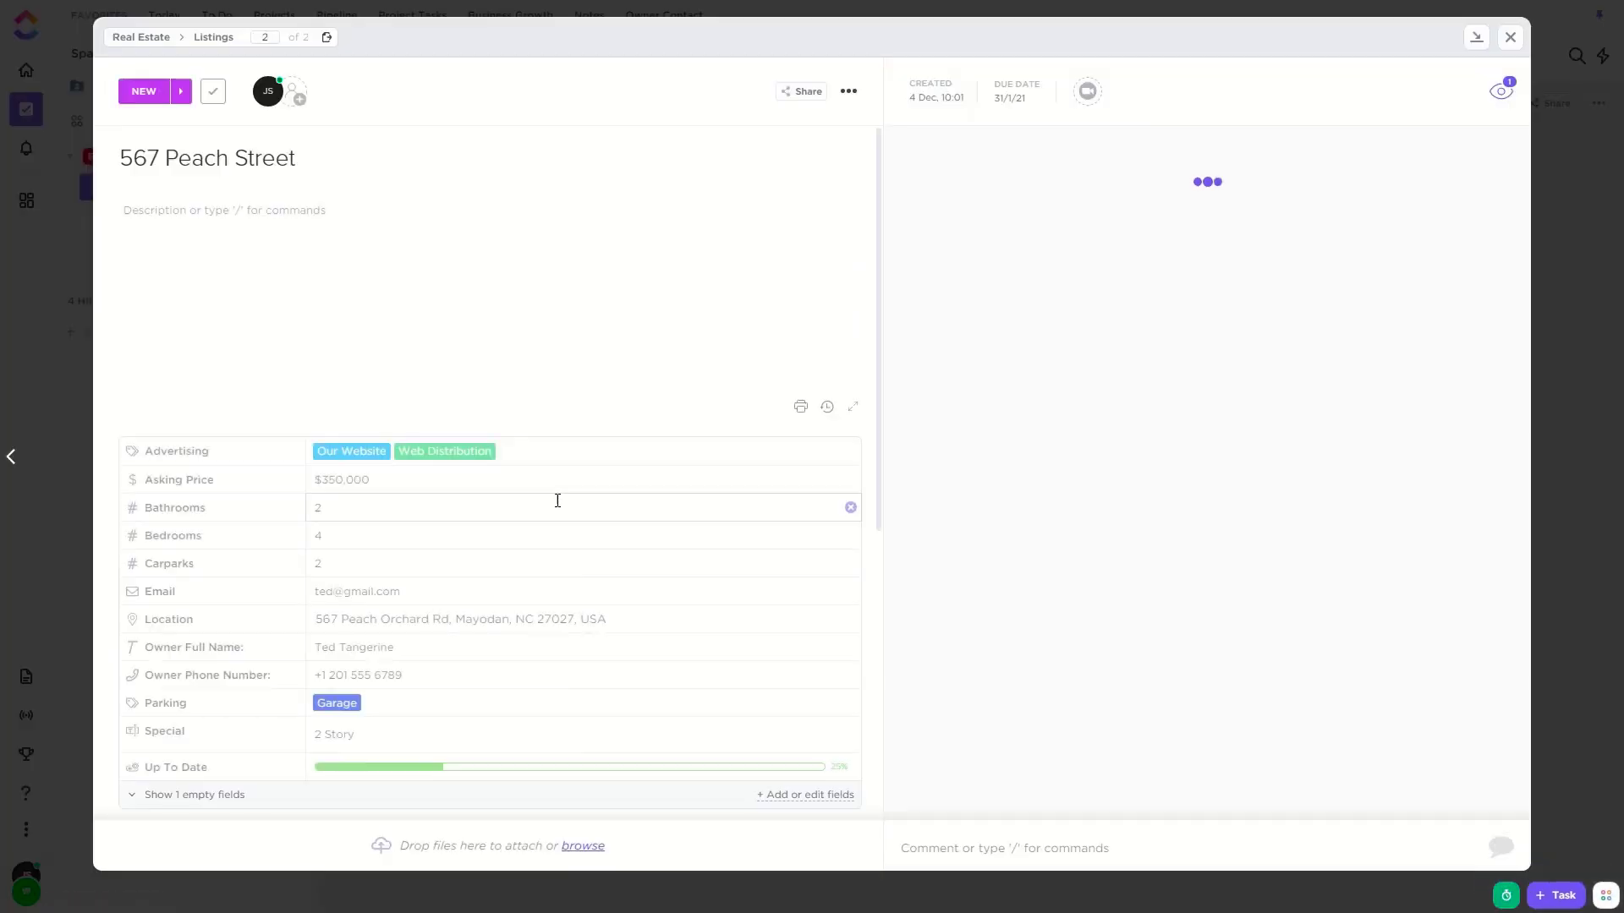
pyautogui.scroll(-3, 320, 527)
pyautogui.click(143, 638)
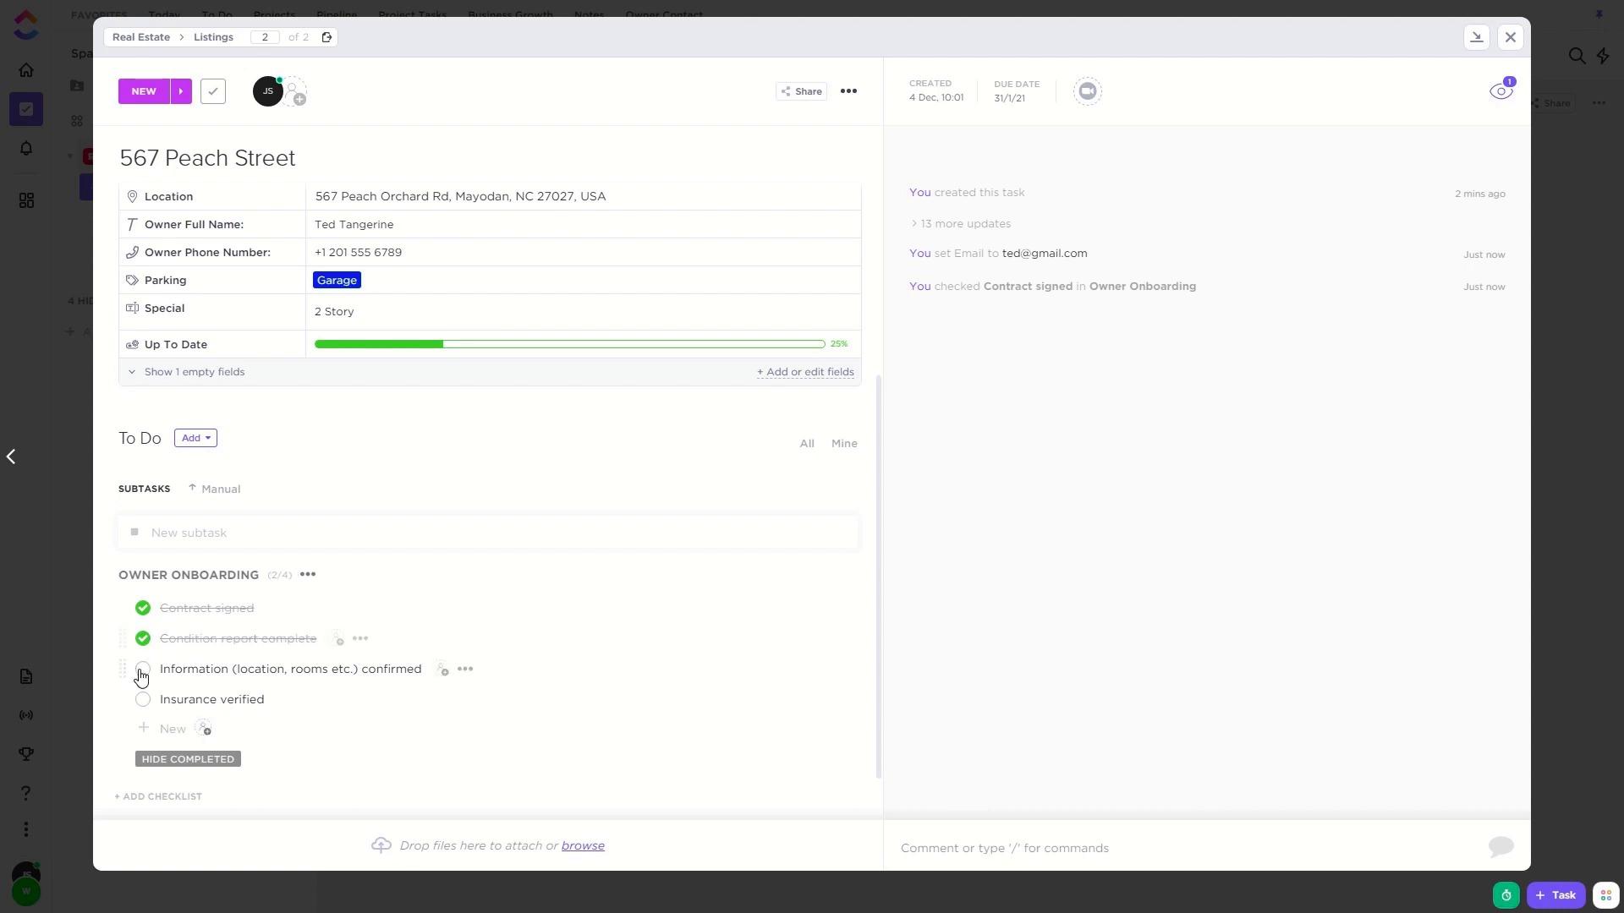
pyautogui.click(142, 670)
pyautogui.click(142, 700)
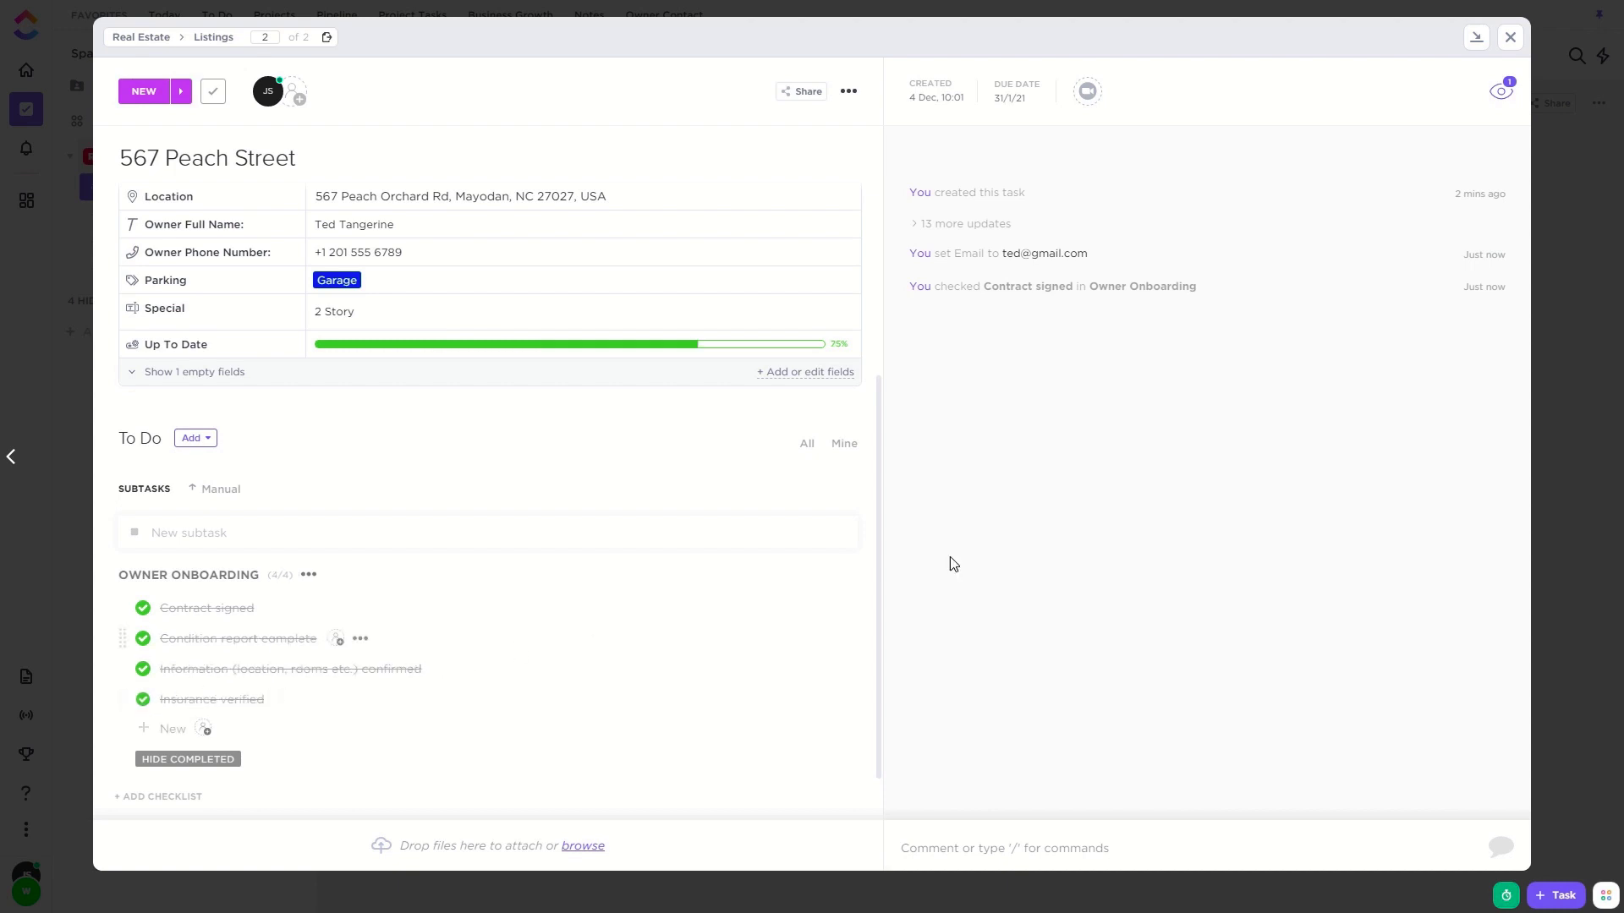
pyautogui.click(143, 91)
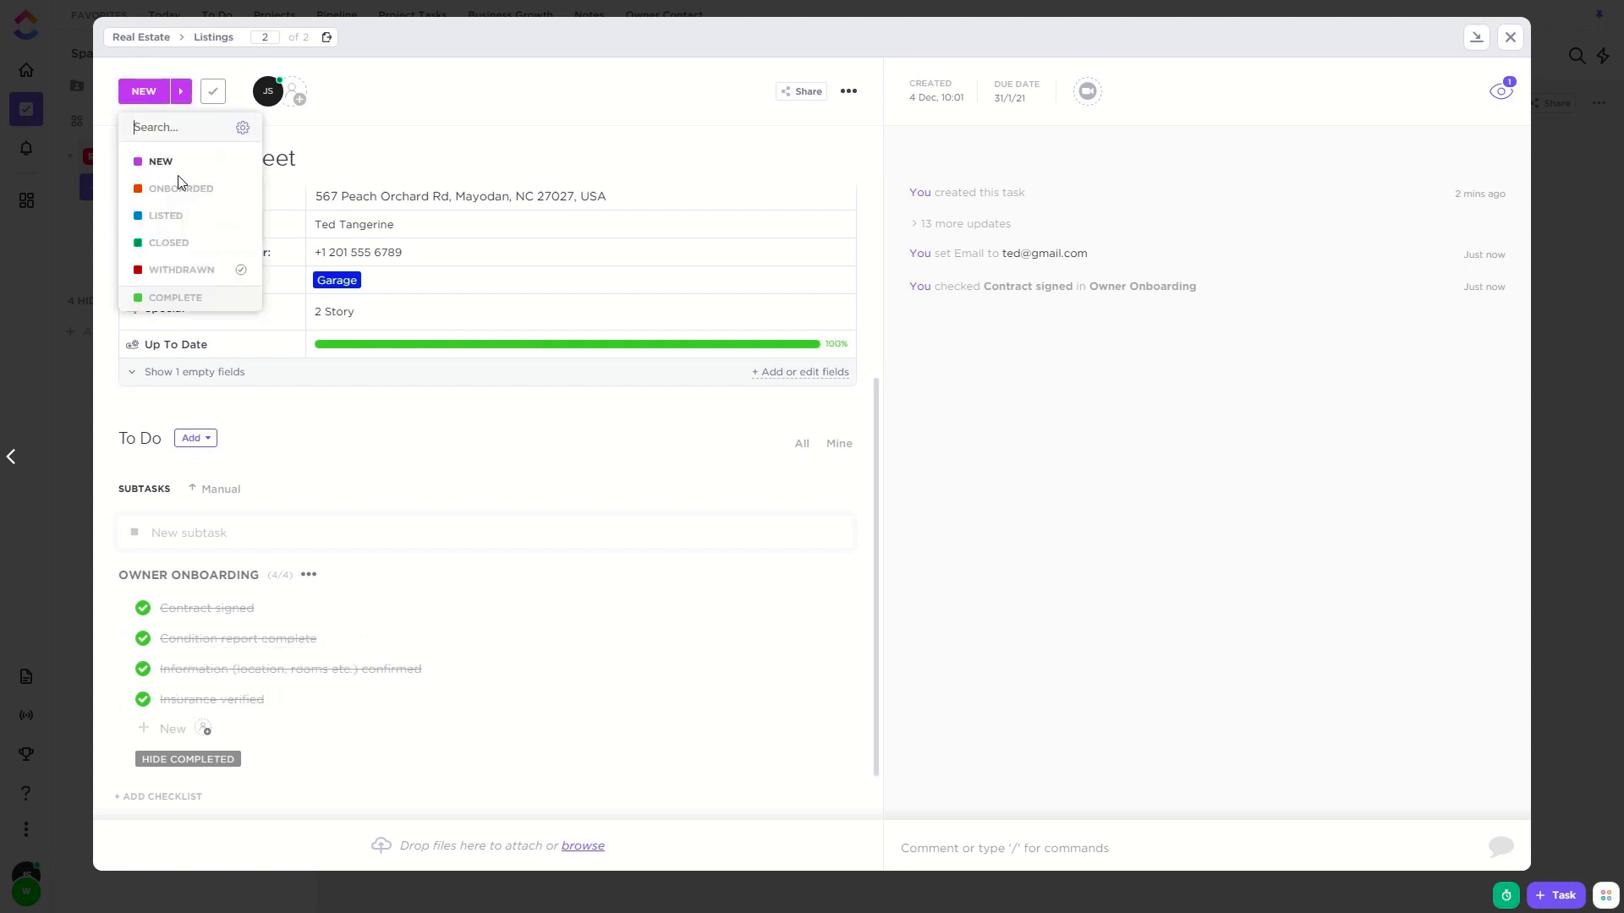
pyautogui.click(178, 186)
# Add a second checklist to the new property's task from the Advertising Checklist template
pyautogui.scroll(-1, 395, 590)
pyautogui.scroll(-1, 395, 590)
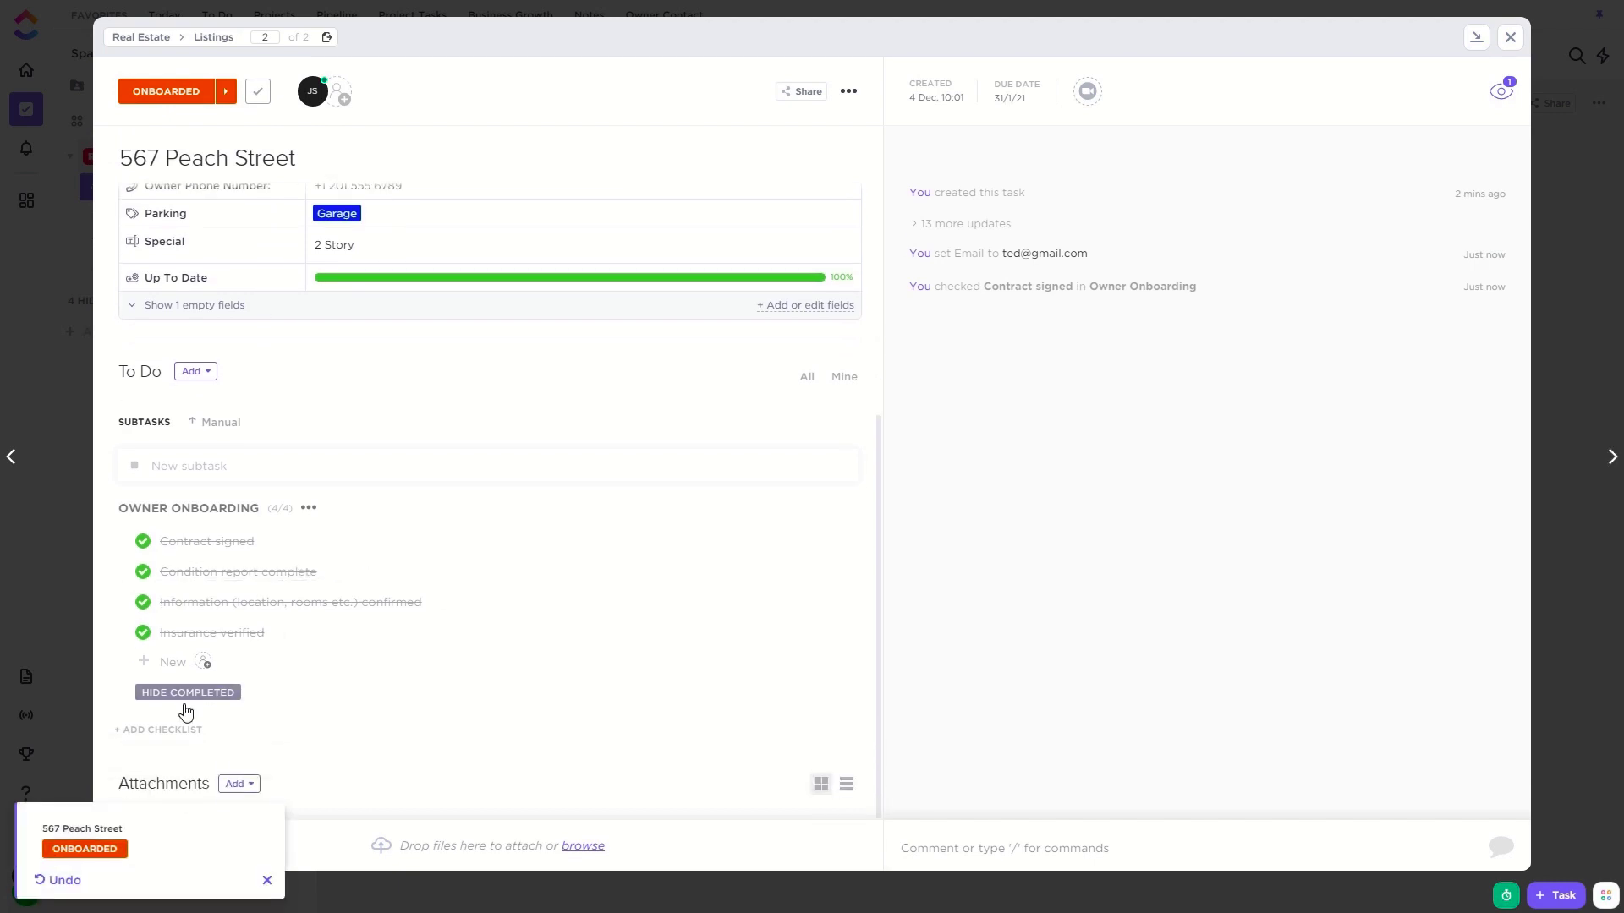
pyautogui.click(279, 731)
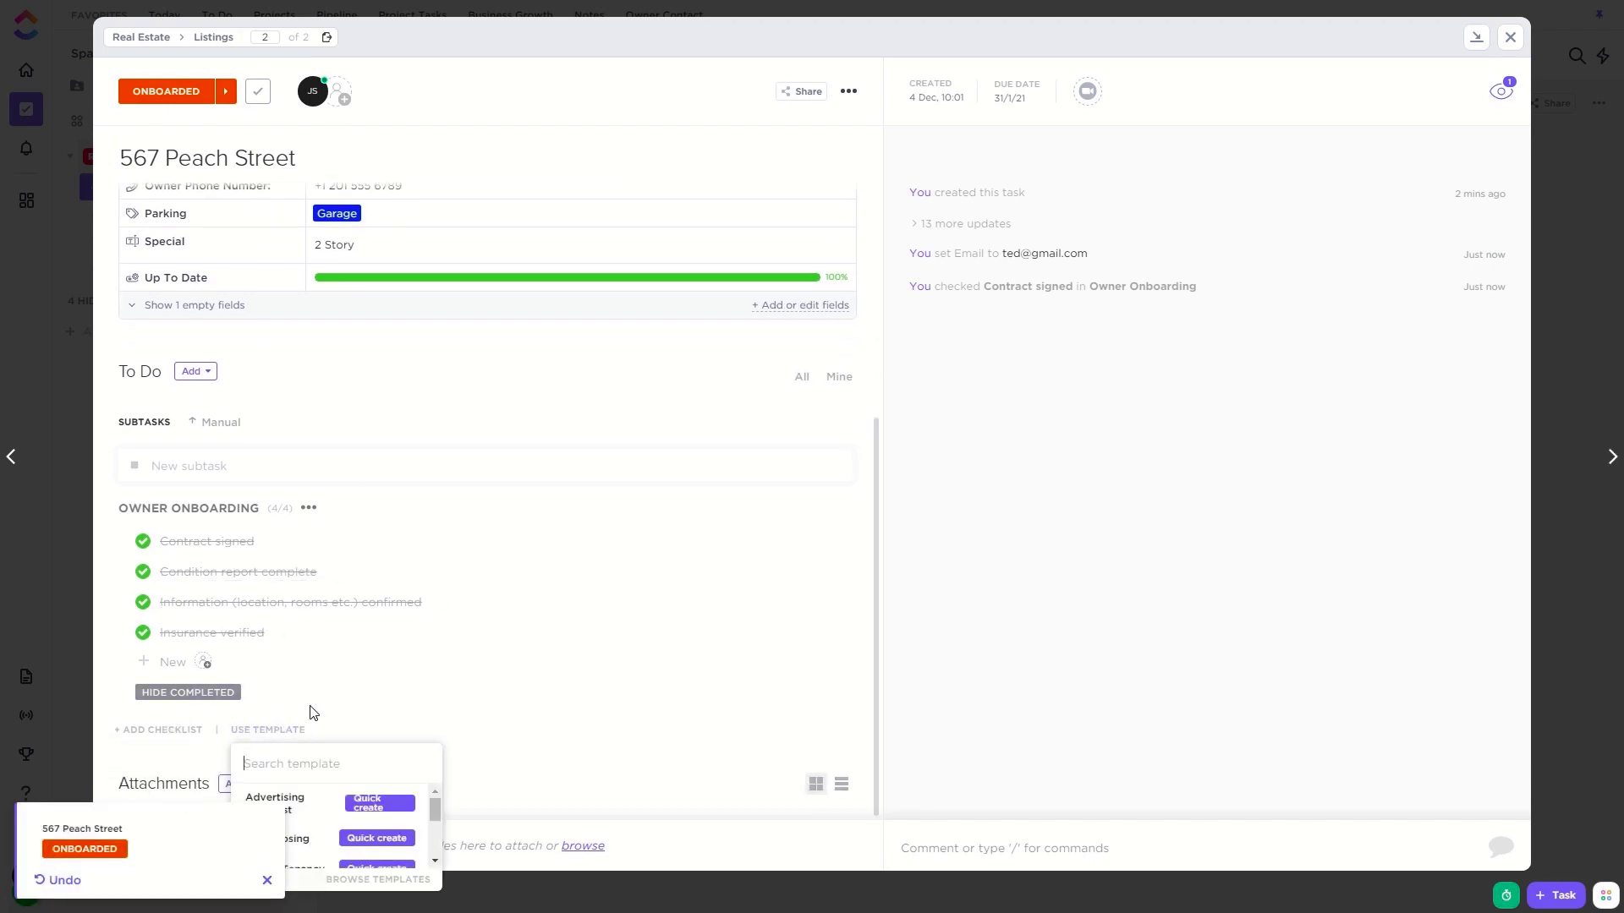
pyautogui.write('mark')
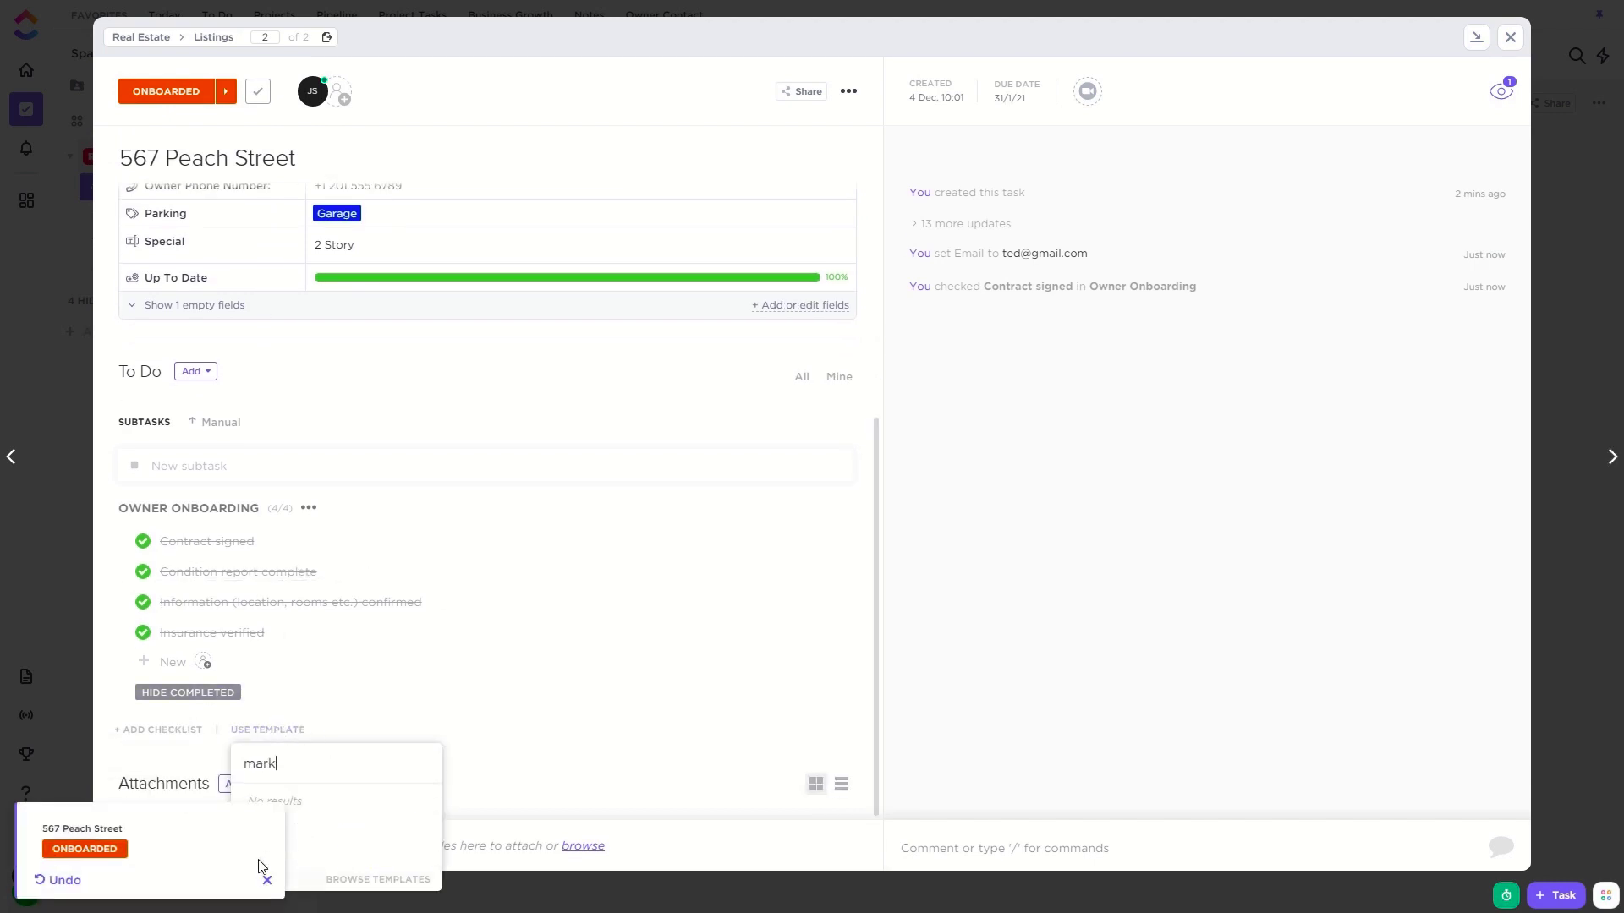
pyautogui.click(265, 880)
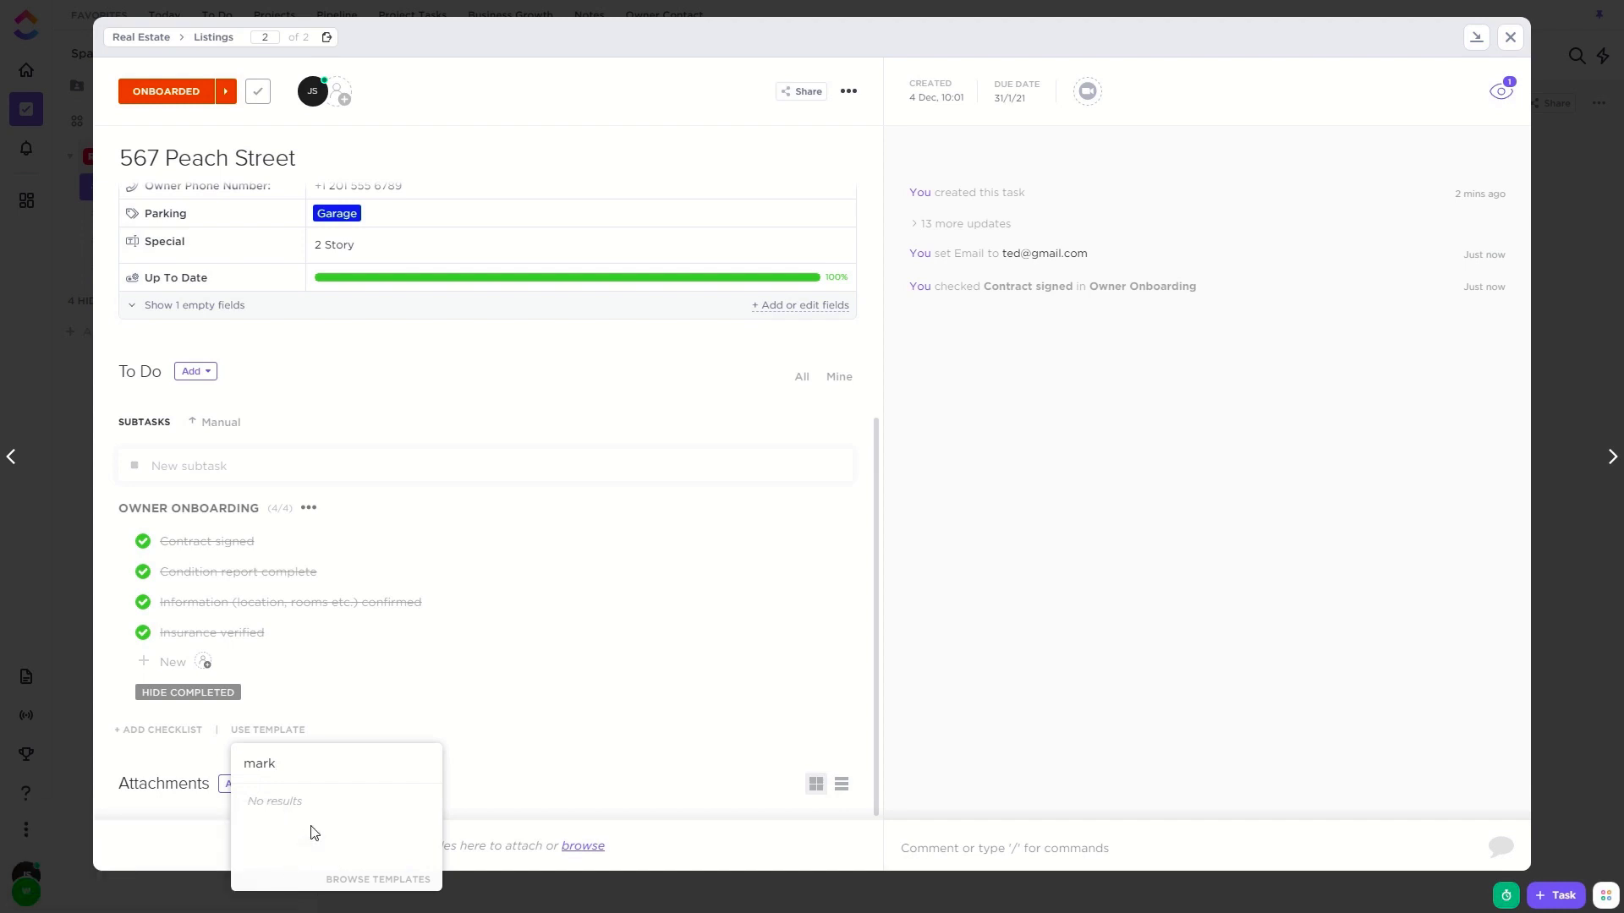
pyautogui.write('a')
pyautogui.press('BackSpace')
pyautogui.press('BackSpace')
pyautogui.write('ad')
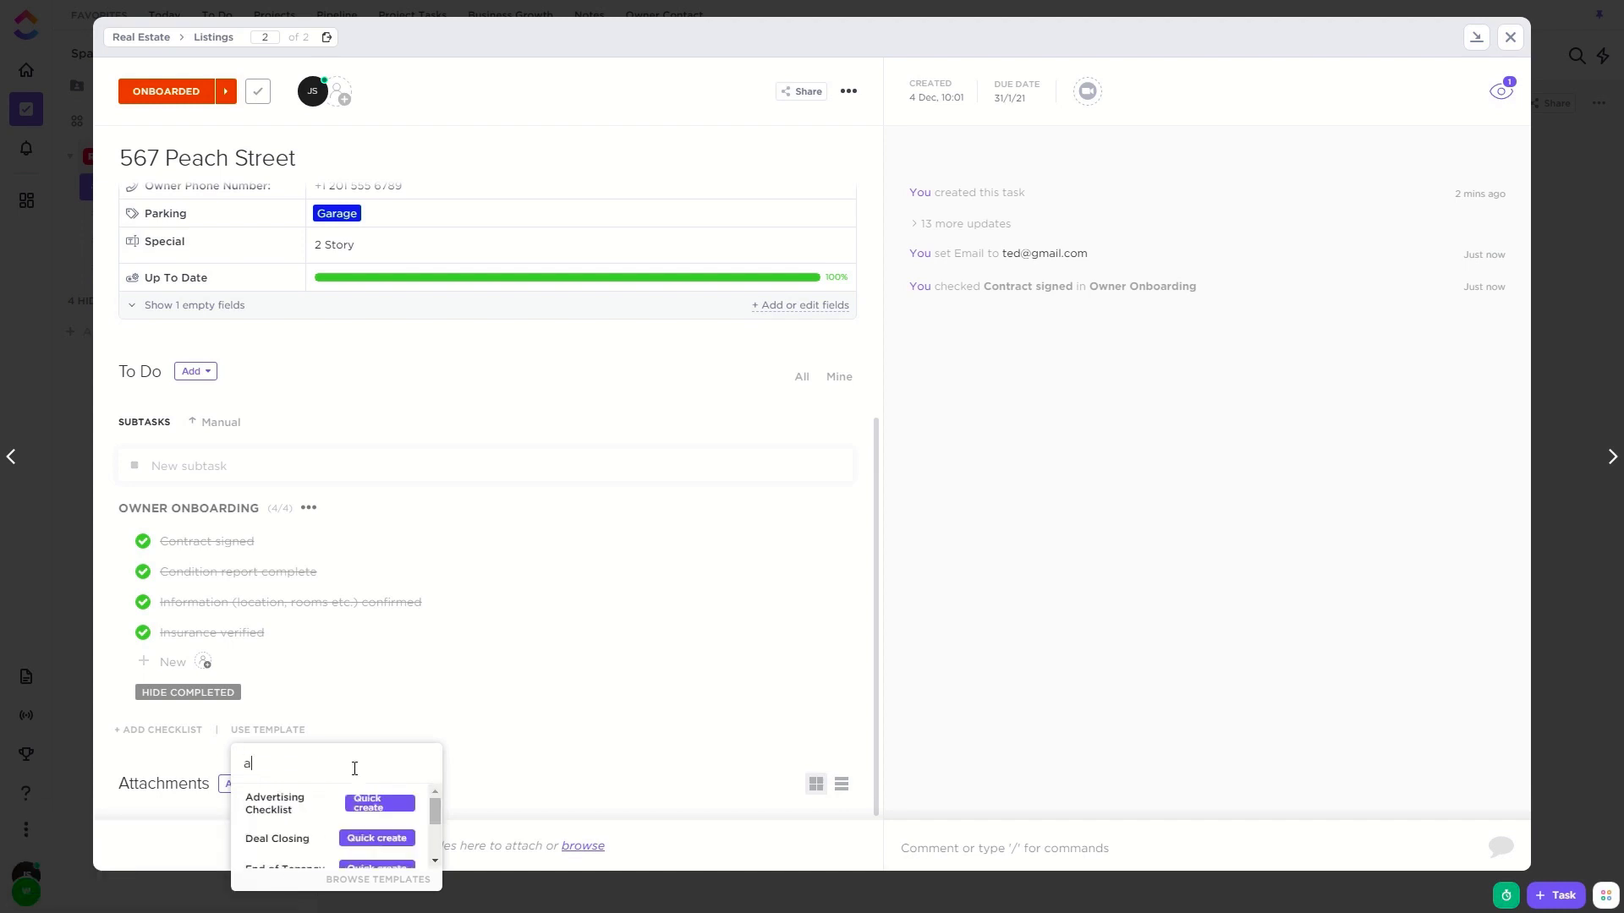
pyautogui.click(401, 805)
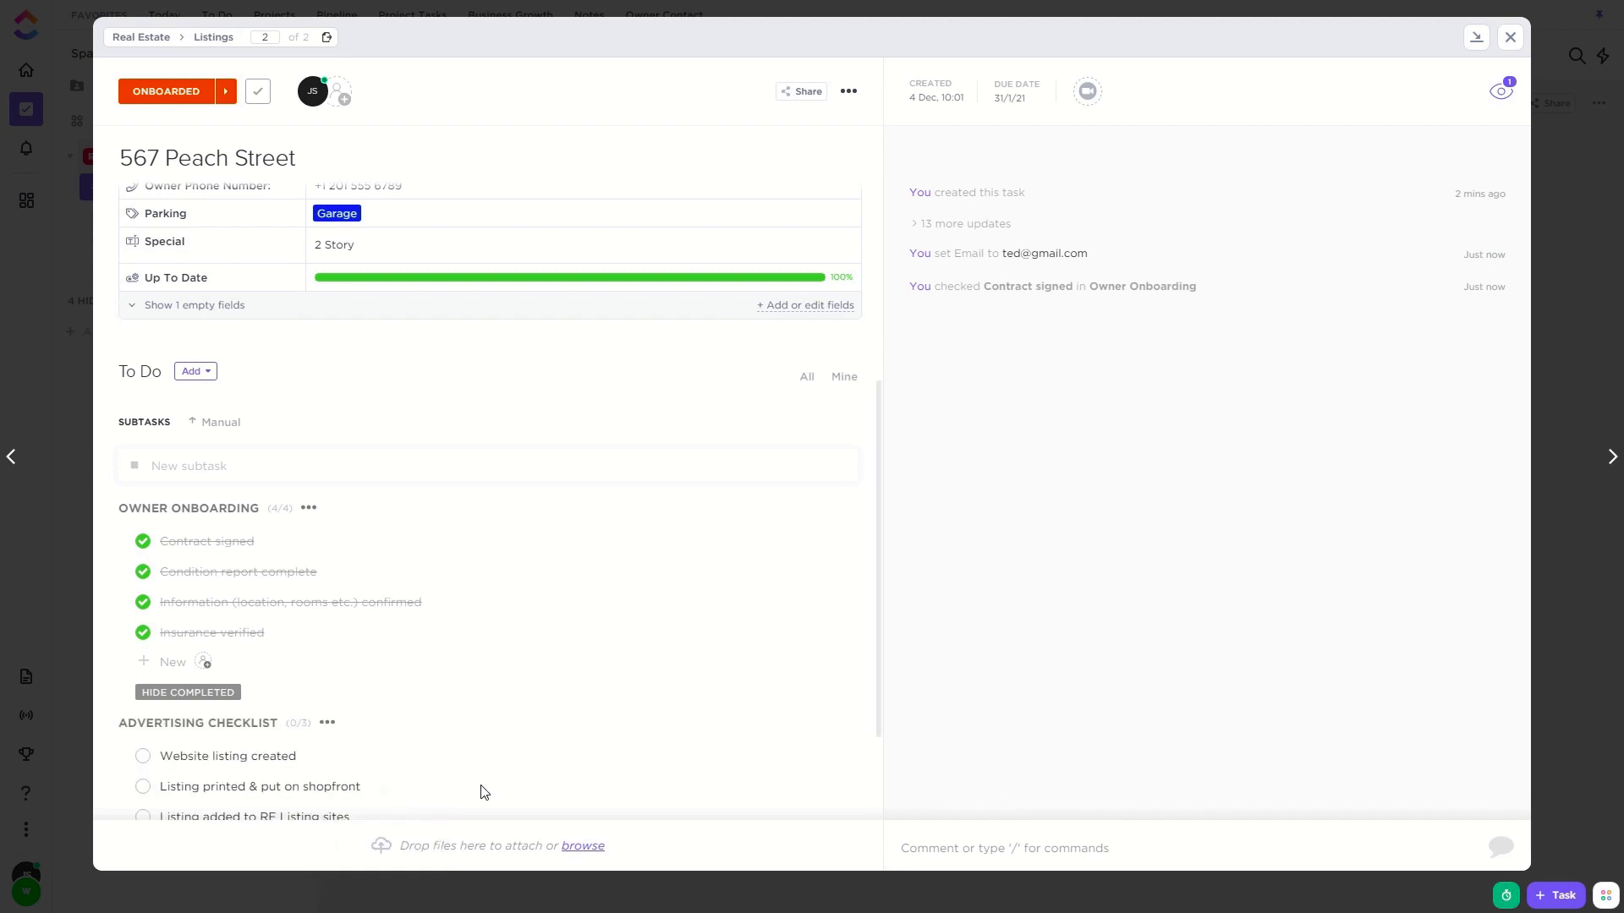
# Check off all three Advertising Checklist items on the new property's task and change its status to Listed
pyautogui.scroll(-2, 474, 778)
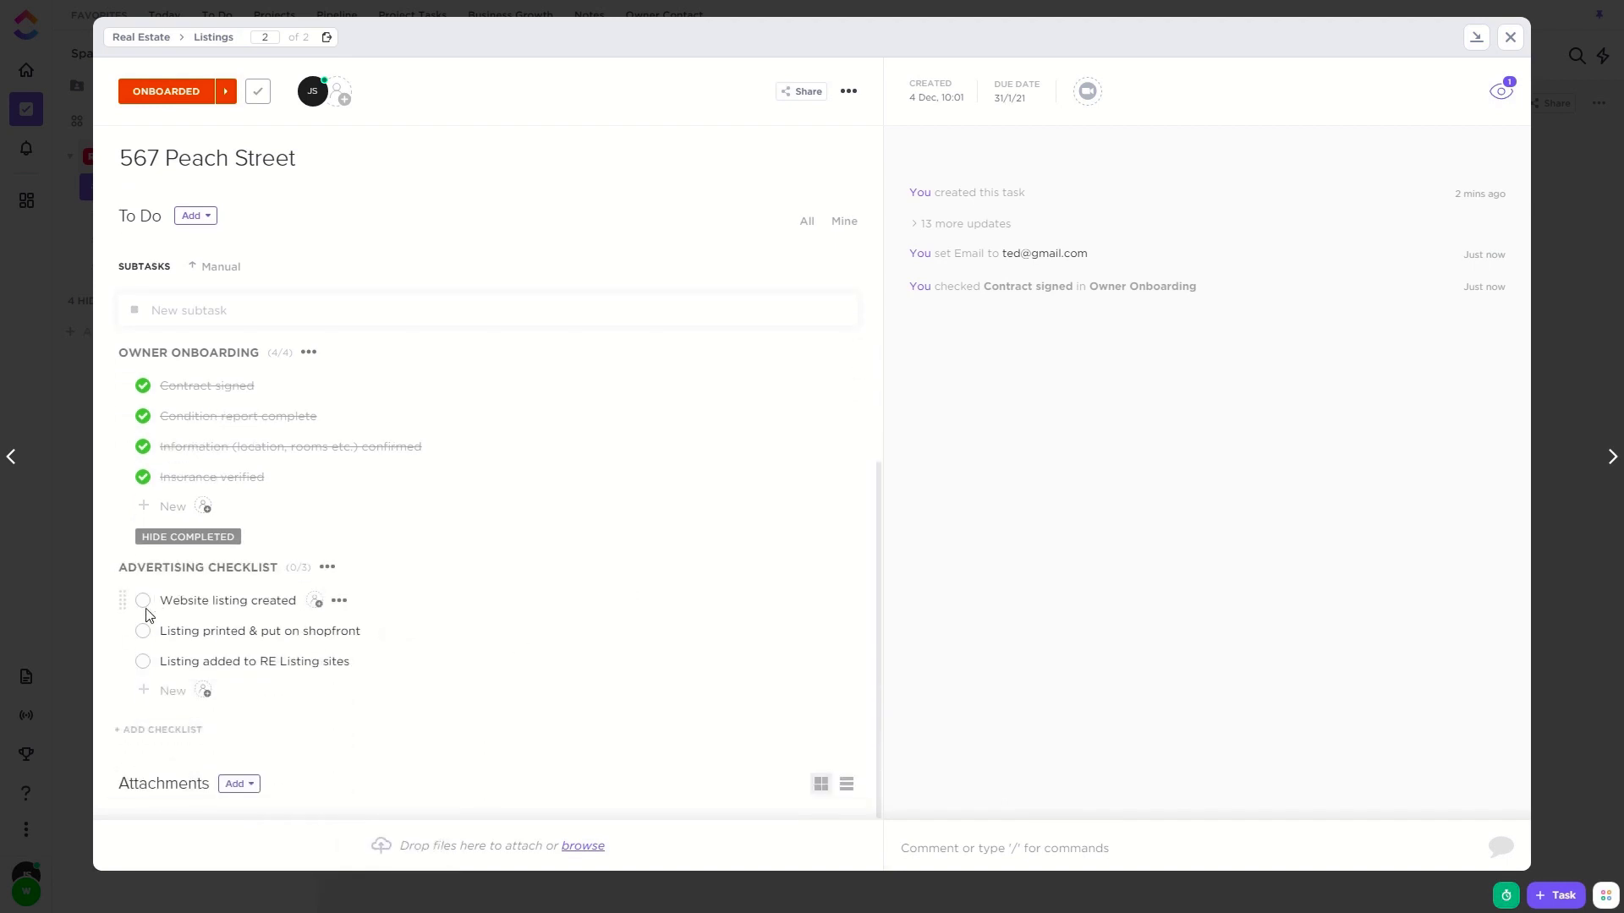
pyautogui.click(143, 601)
pyautogui.click(143, 631)
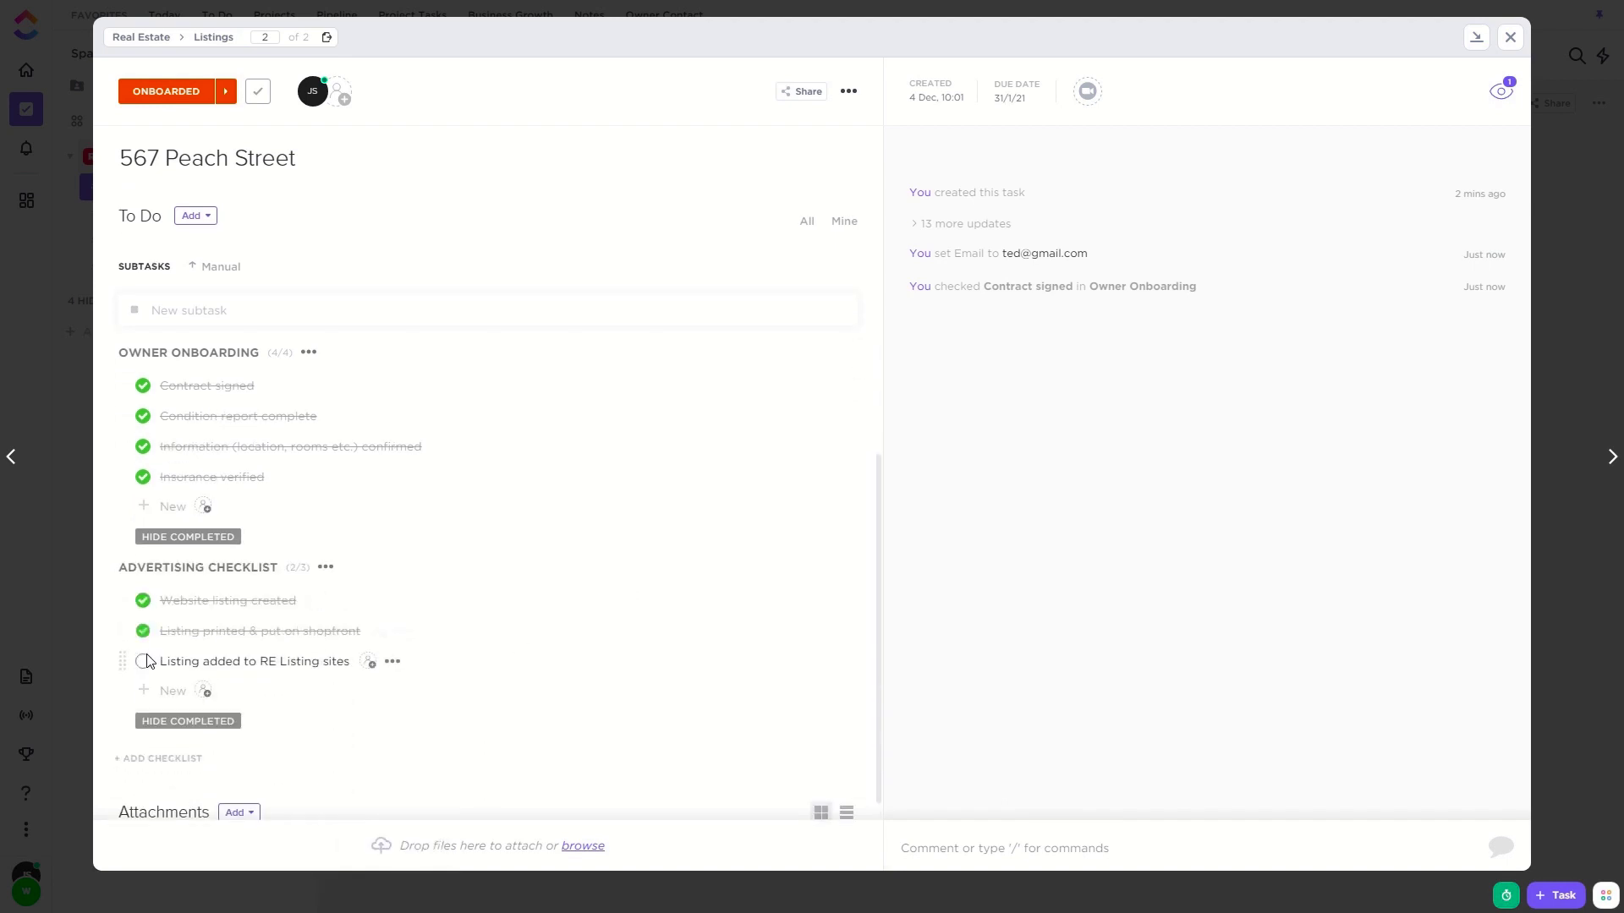
pyautogui.click(143, 661)
pyautogui.click(139, 94)
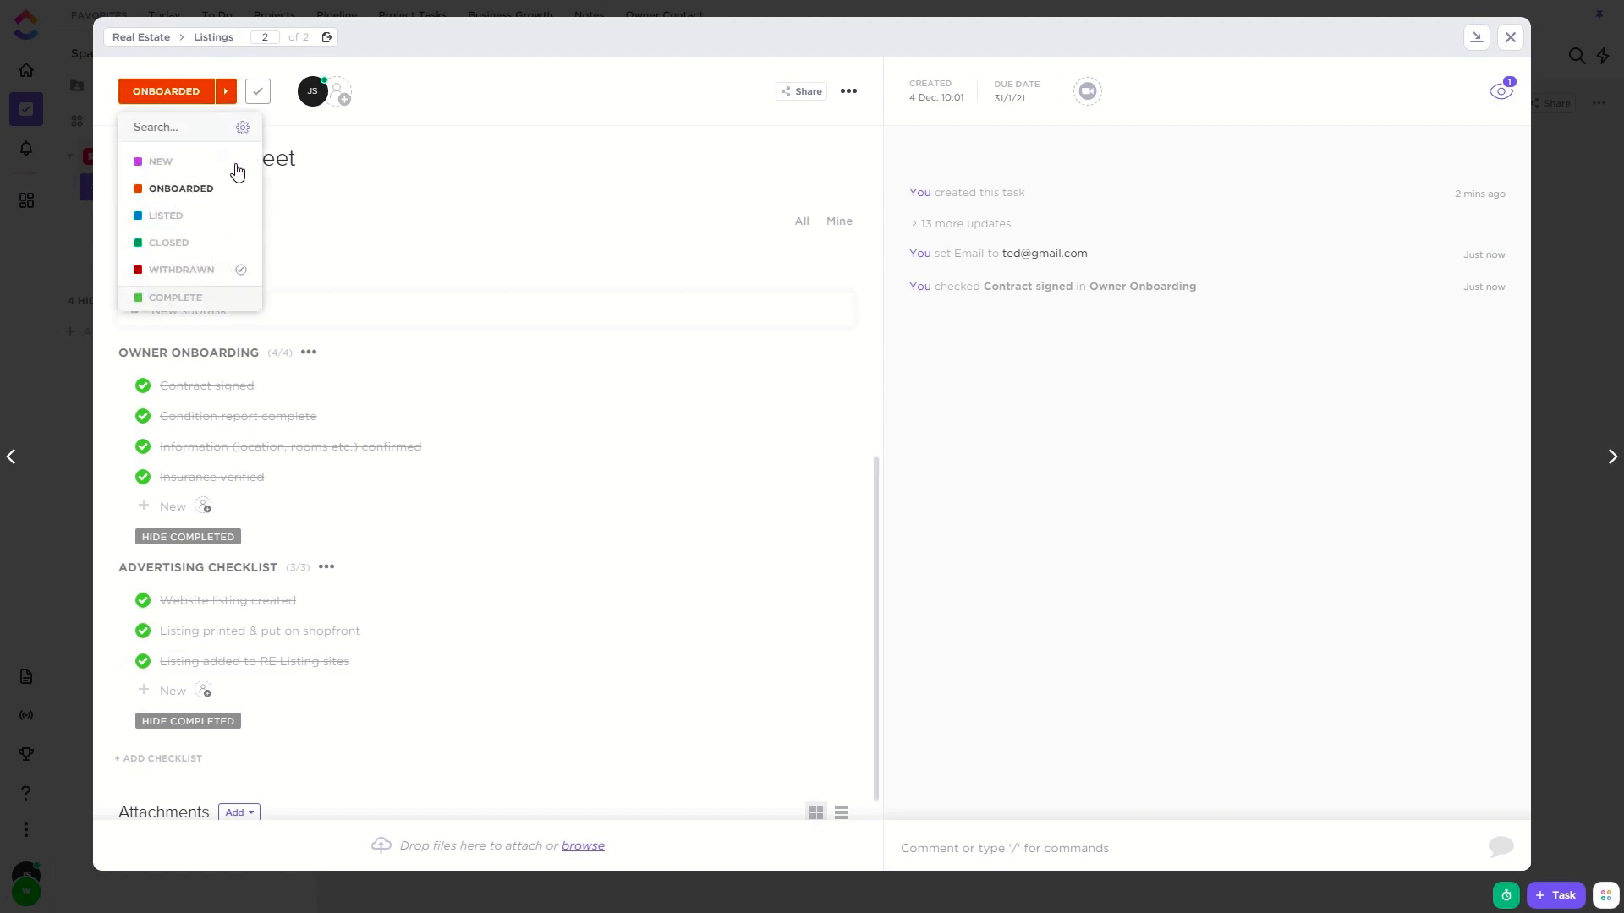
pyautogui.click(201, 216)
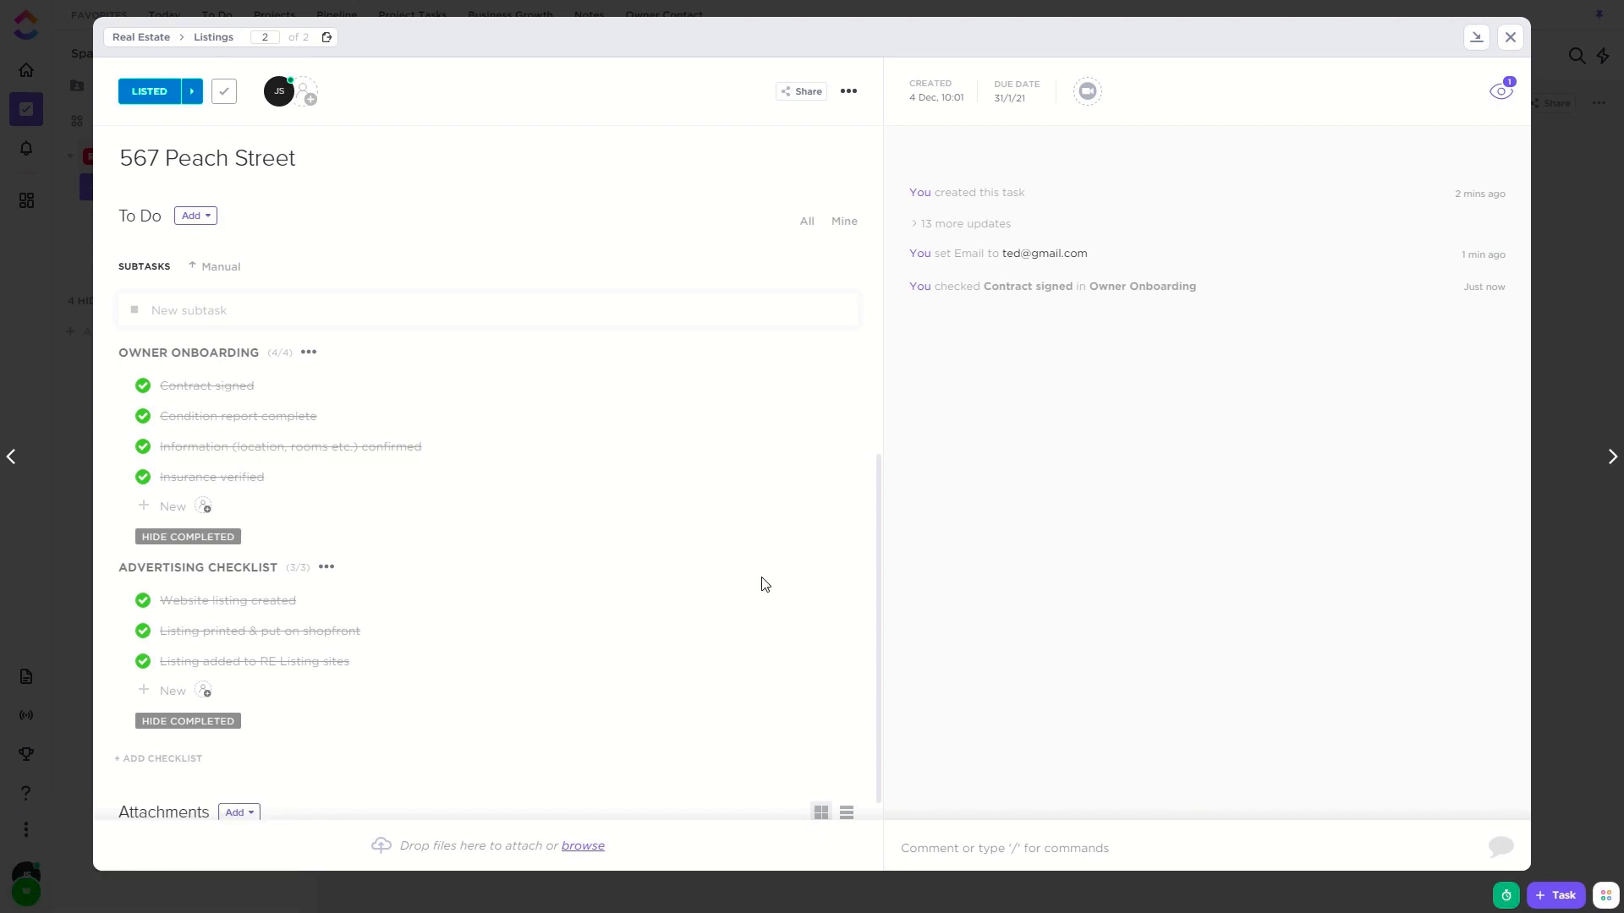
# Review the statuses available for the new property's task, leave its status as is and close the task
pyautogui.click(161, 98)
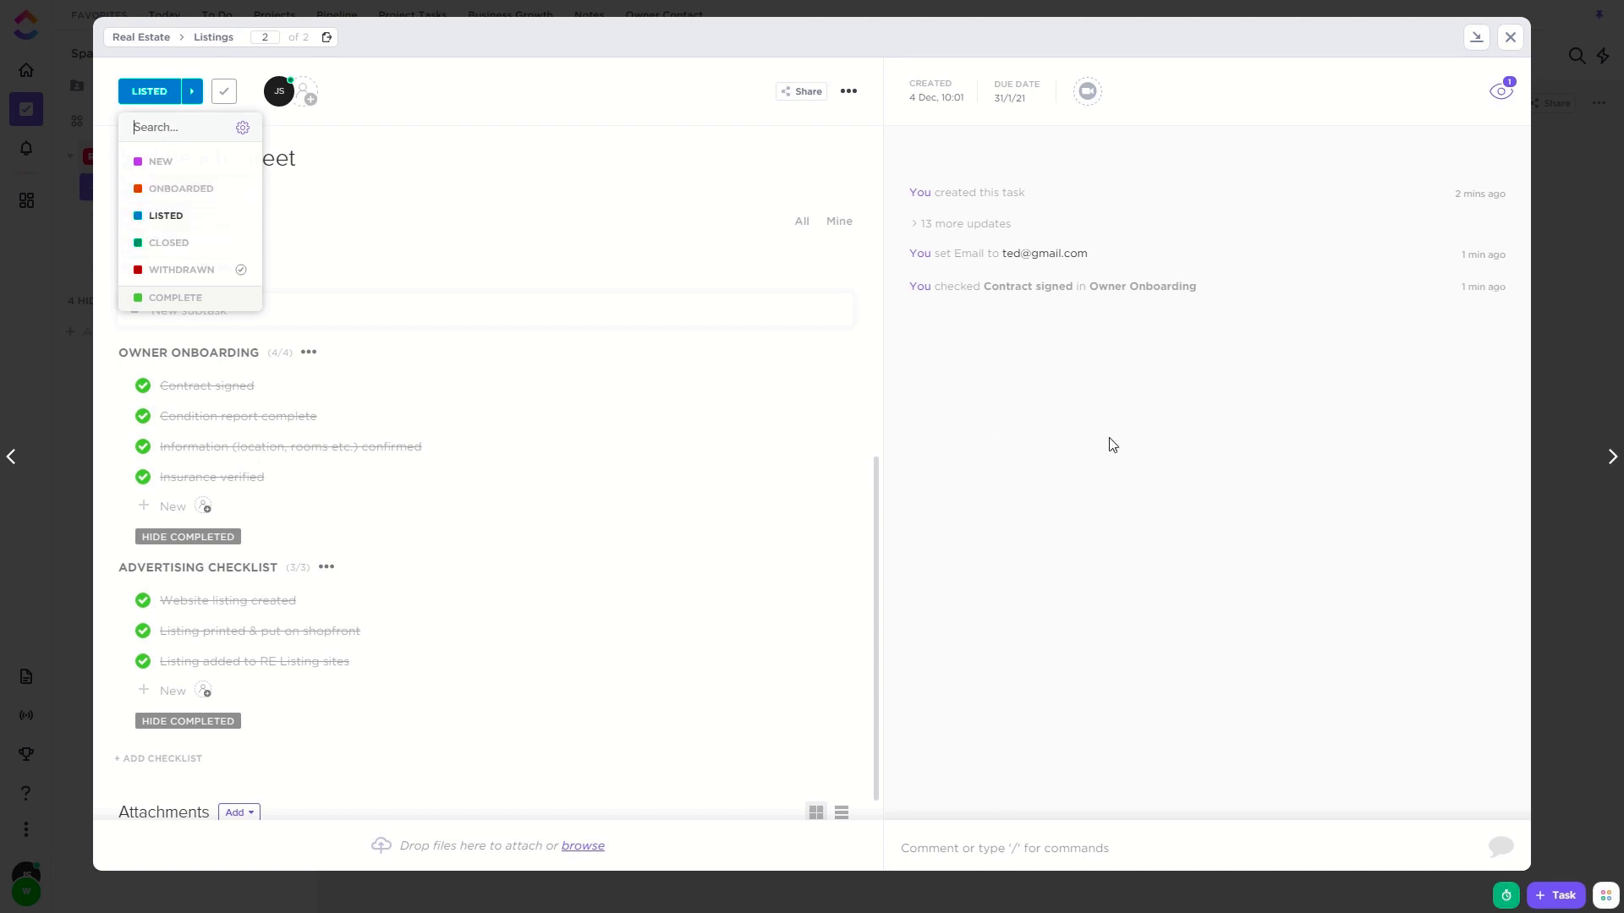
pyautogui.click(1081, 460)
pyautogui.click(1506, 48)
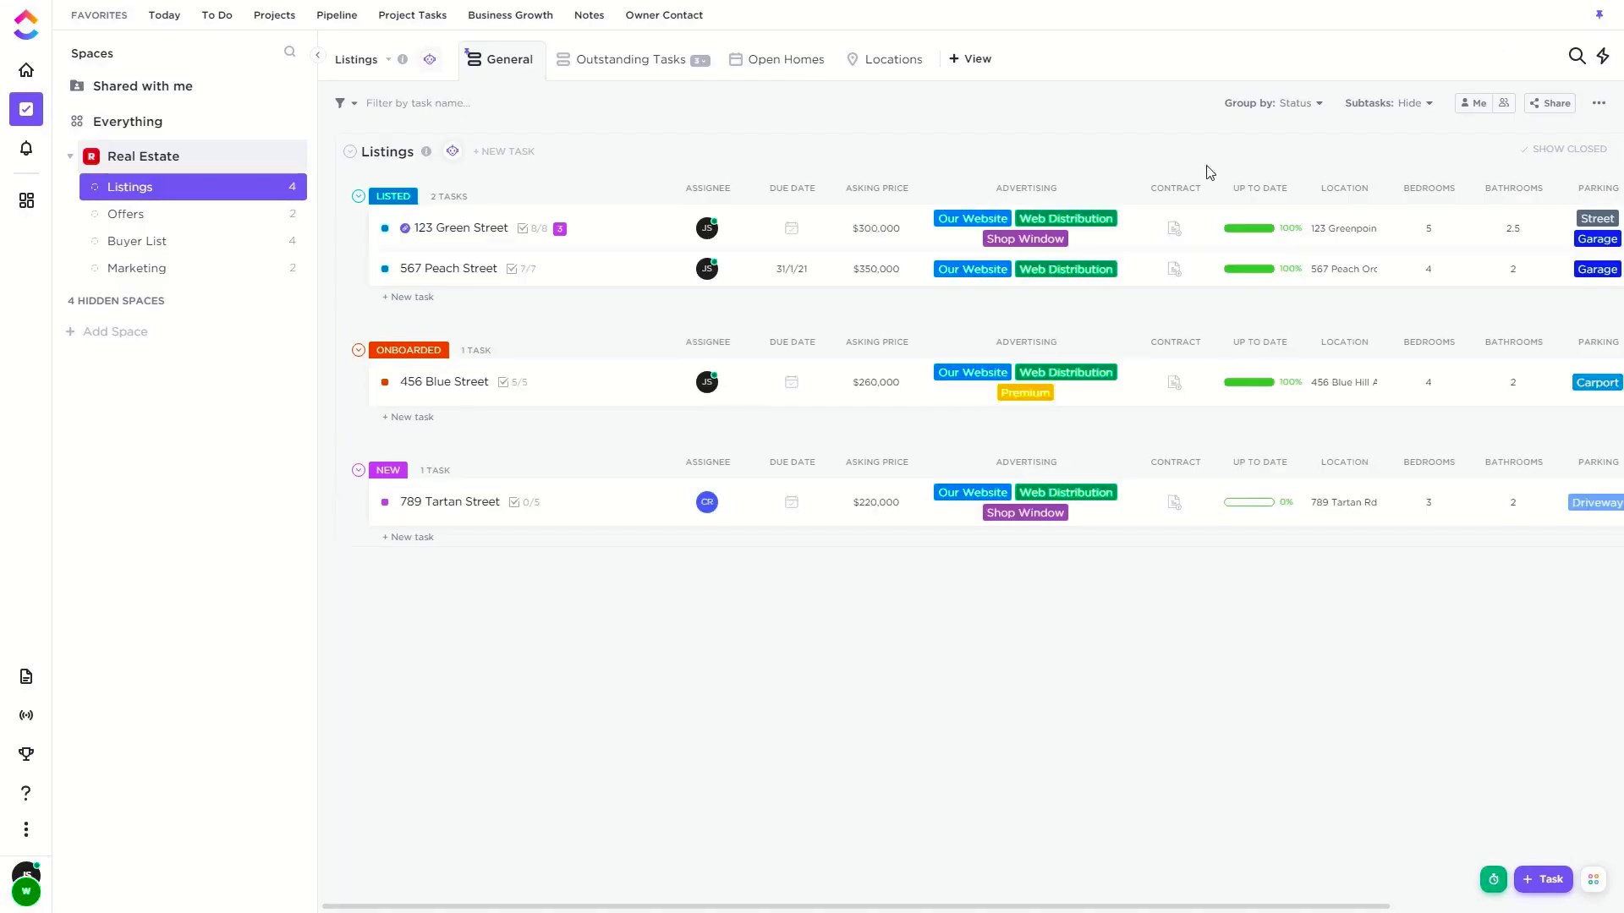
# Add an active status named Negotiation to the Listings list and place it between Listed and Closed
pyautogui.click(291, 187)
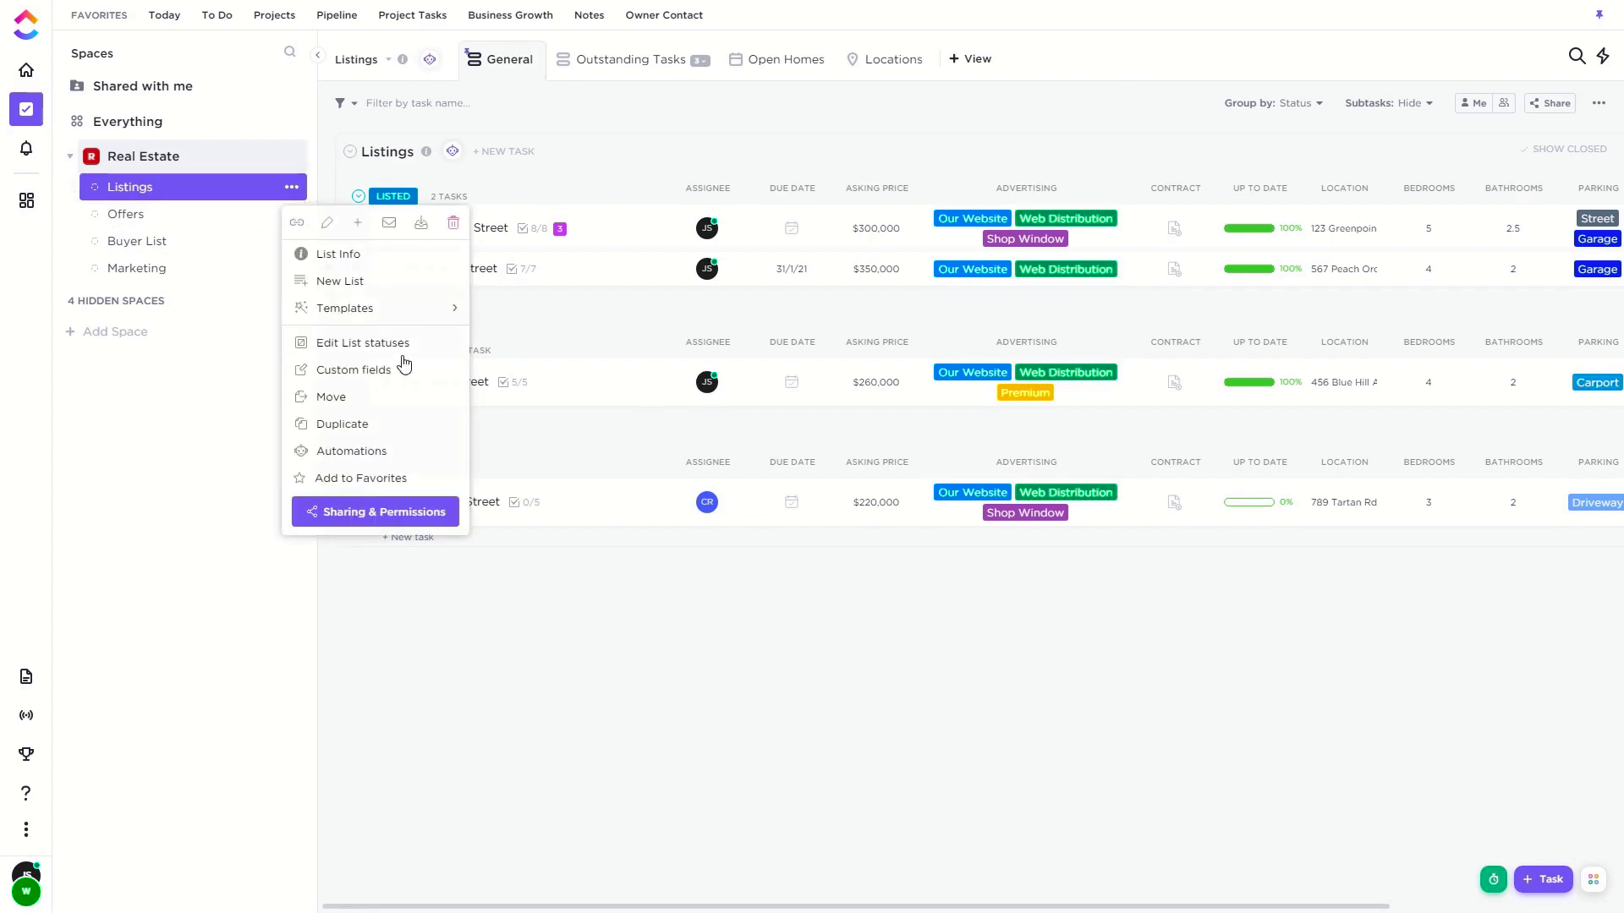
pyautogui.click(373, 343)
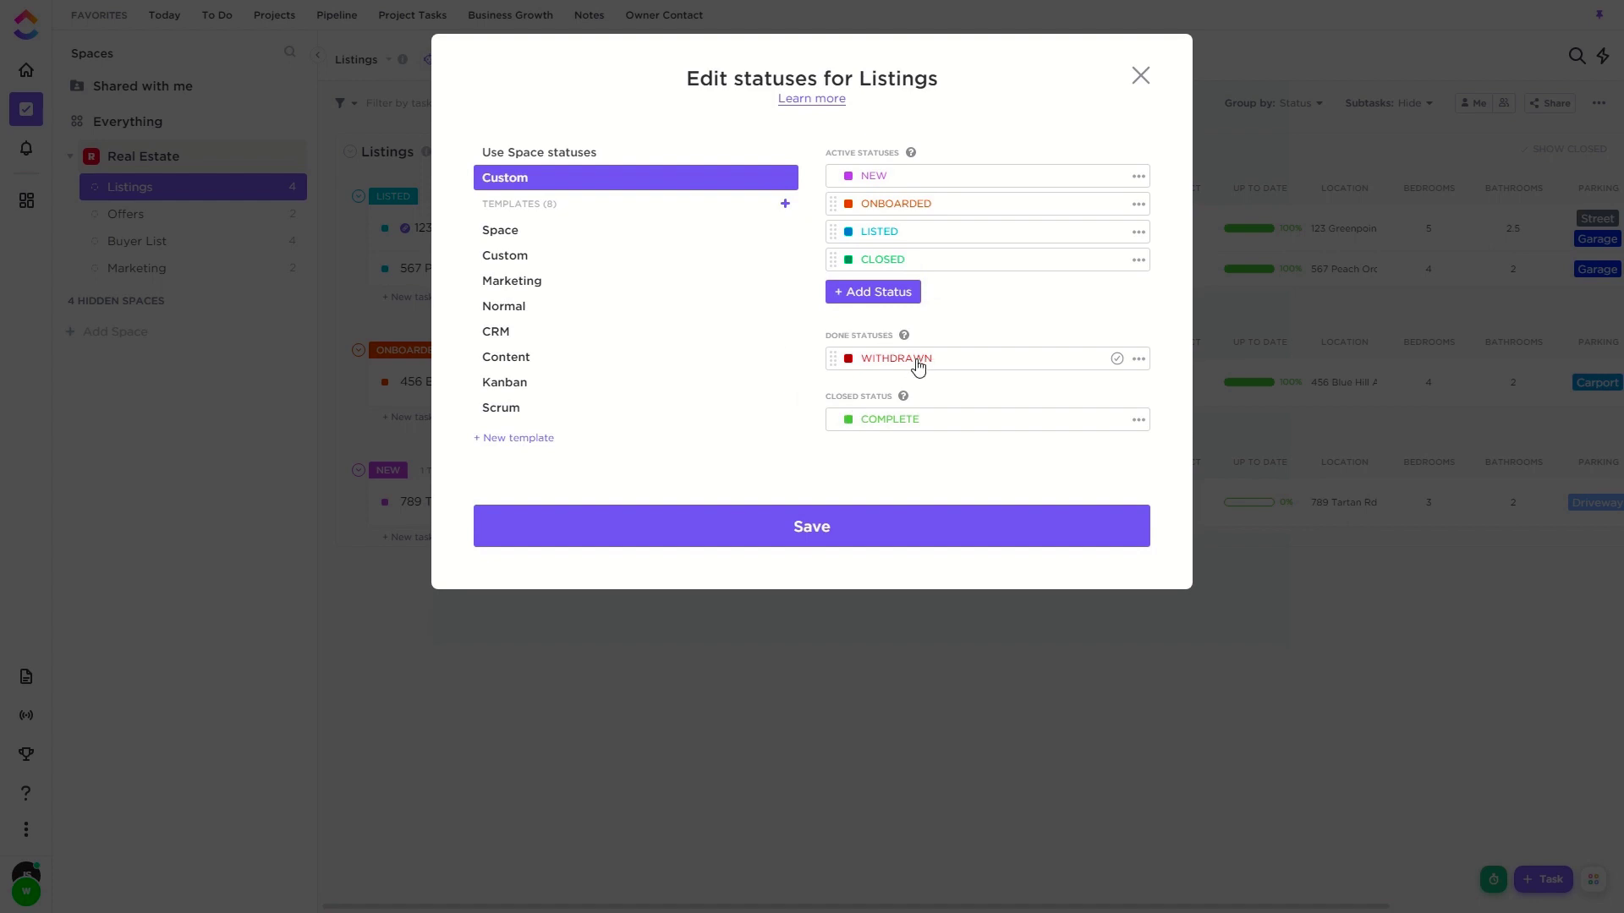
pyautogui.click(902, 293)
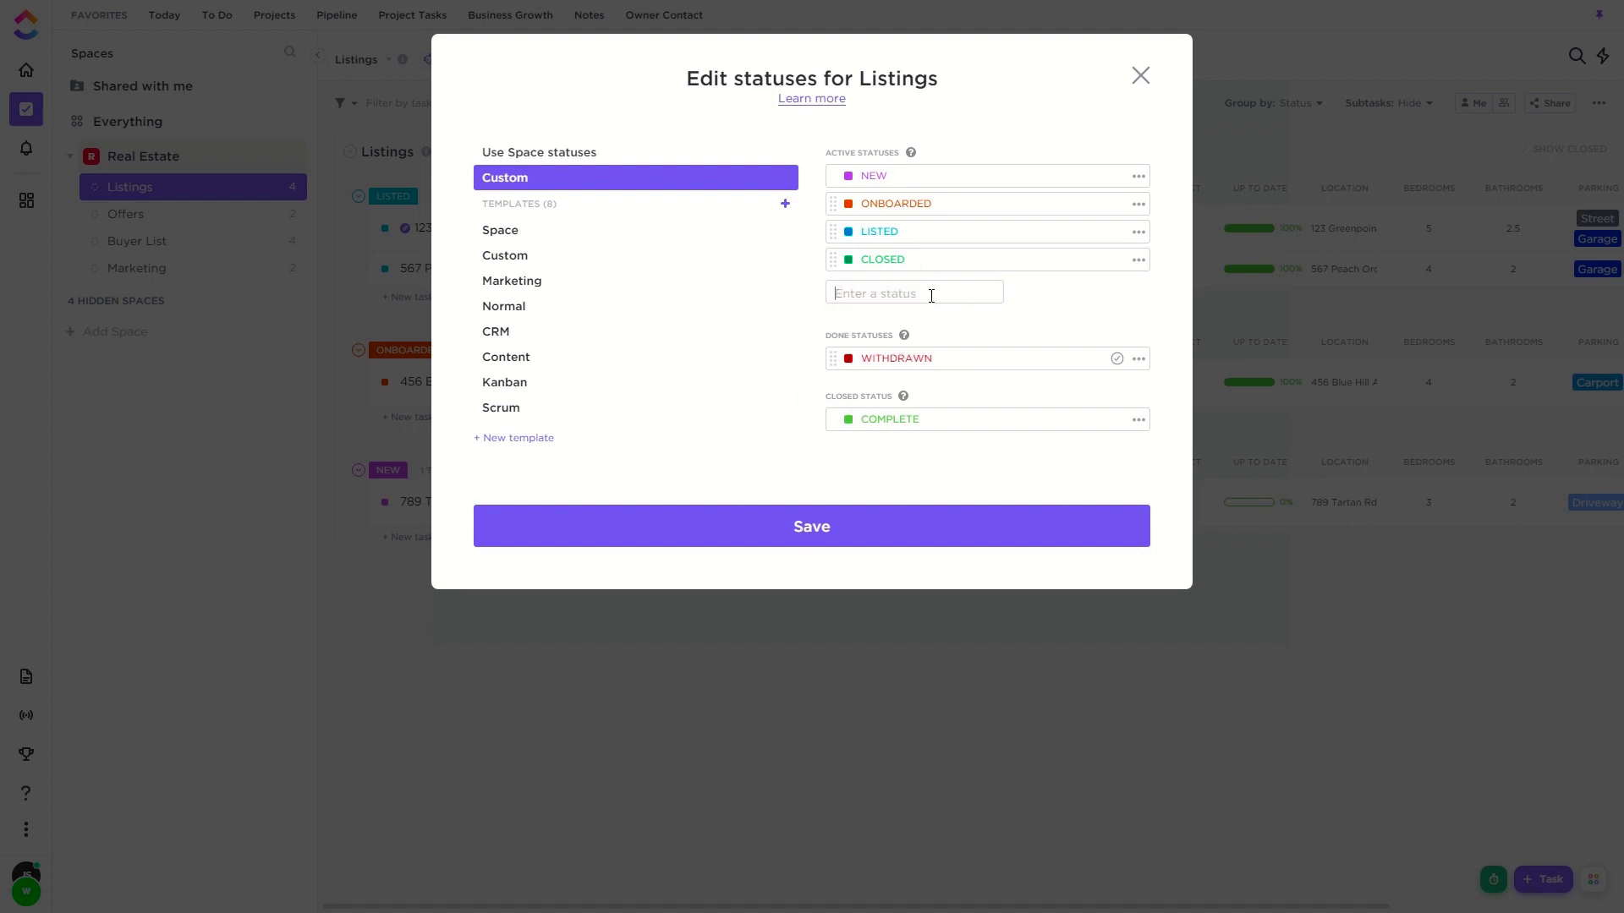
pyautogui.write('Negotiation')
pyautogui.press('Return')
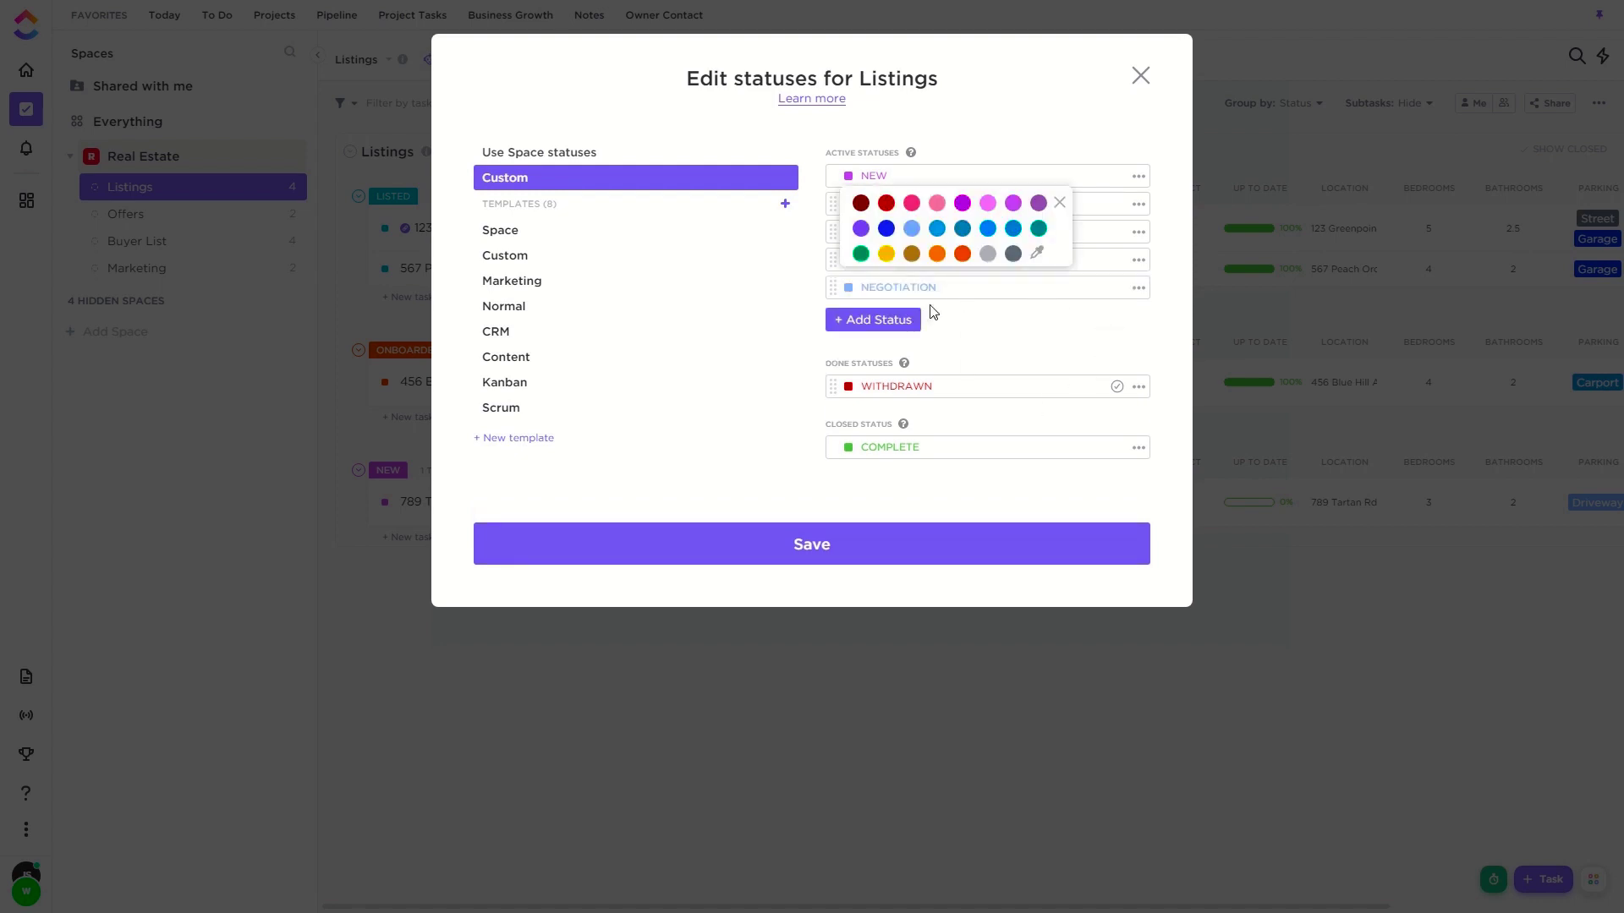
pyautogui.click(833, 292)
pyautogui.moveTo(833, 288); pyautogui.dragTo(833, 259)
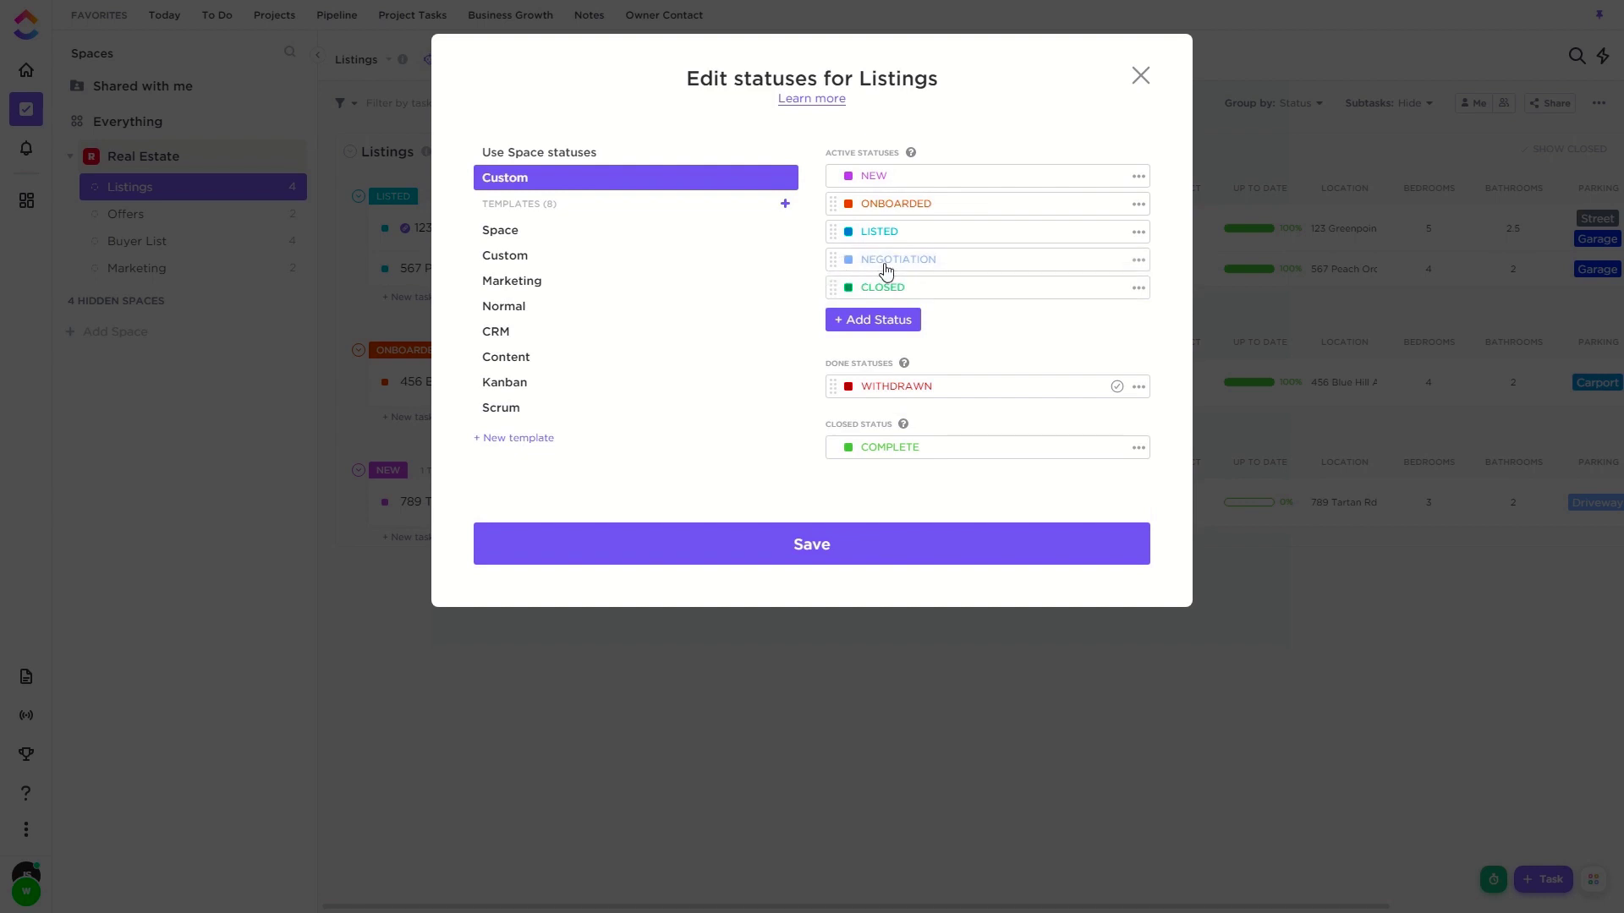
# Set the Negotiation status's colour to yellow and save the Listings statuses
pyautogui.click(848, 259)
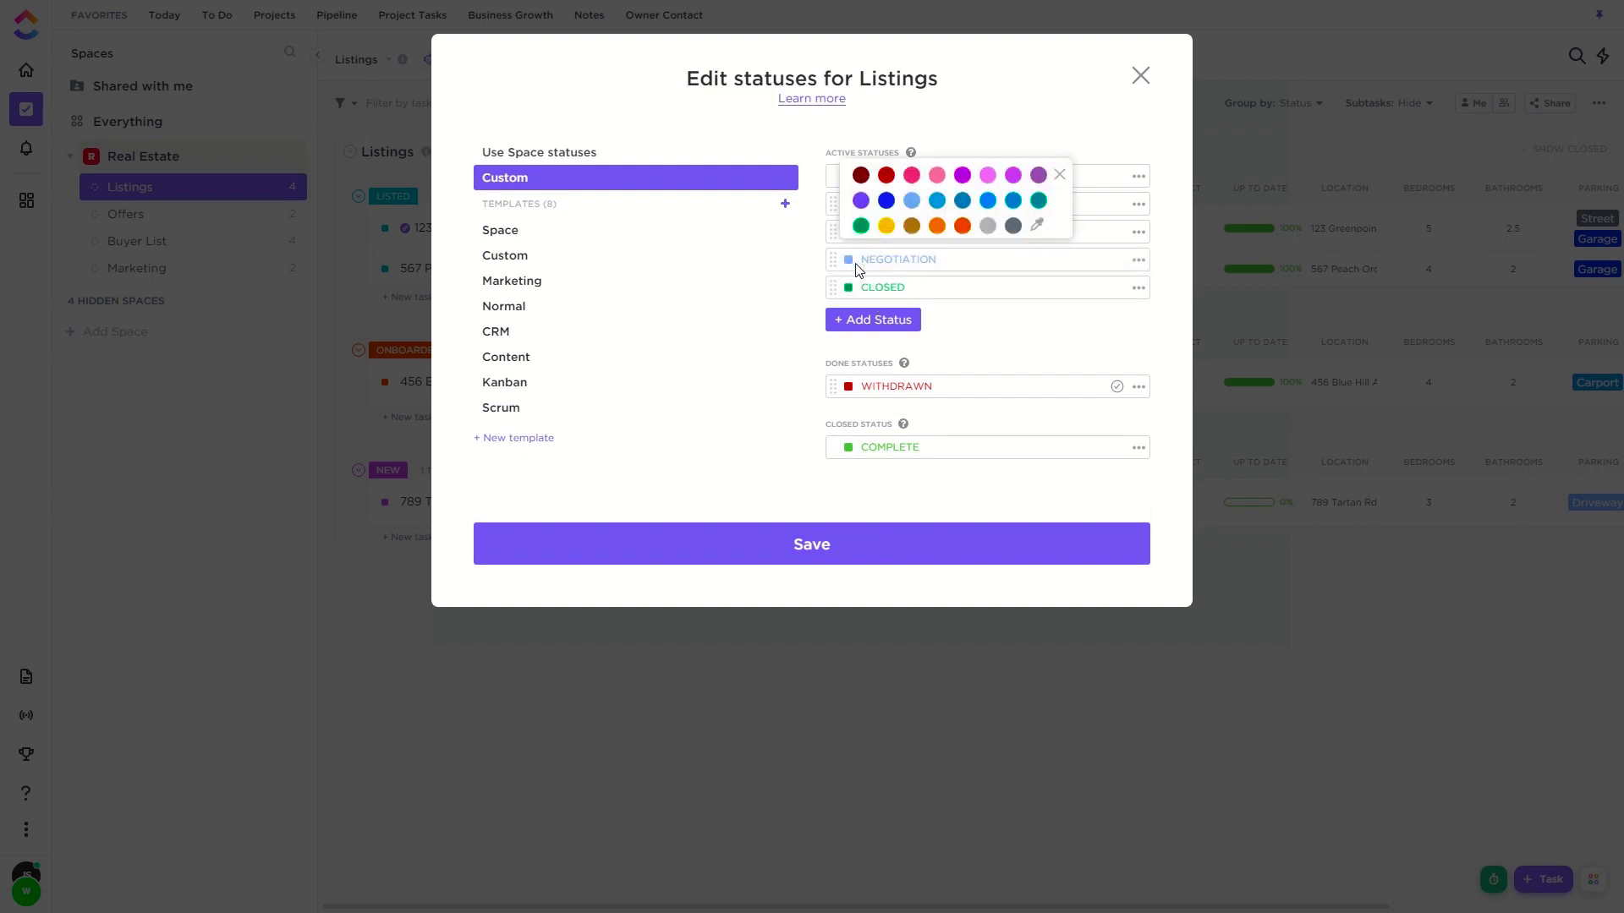
pyautogui.click(938, 226)
pyautogui.click(976, 332)
pyautogui.click(849, 259)
pyautogui.click(981, 375)
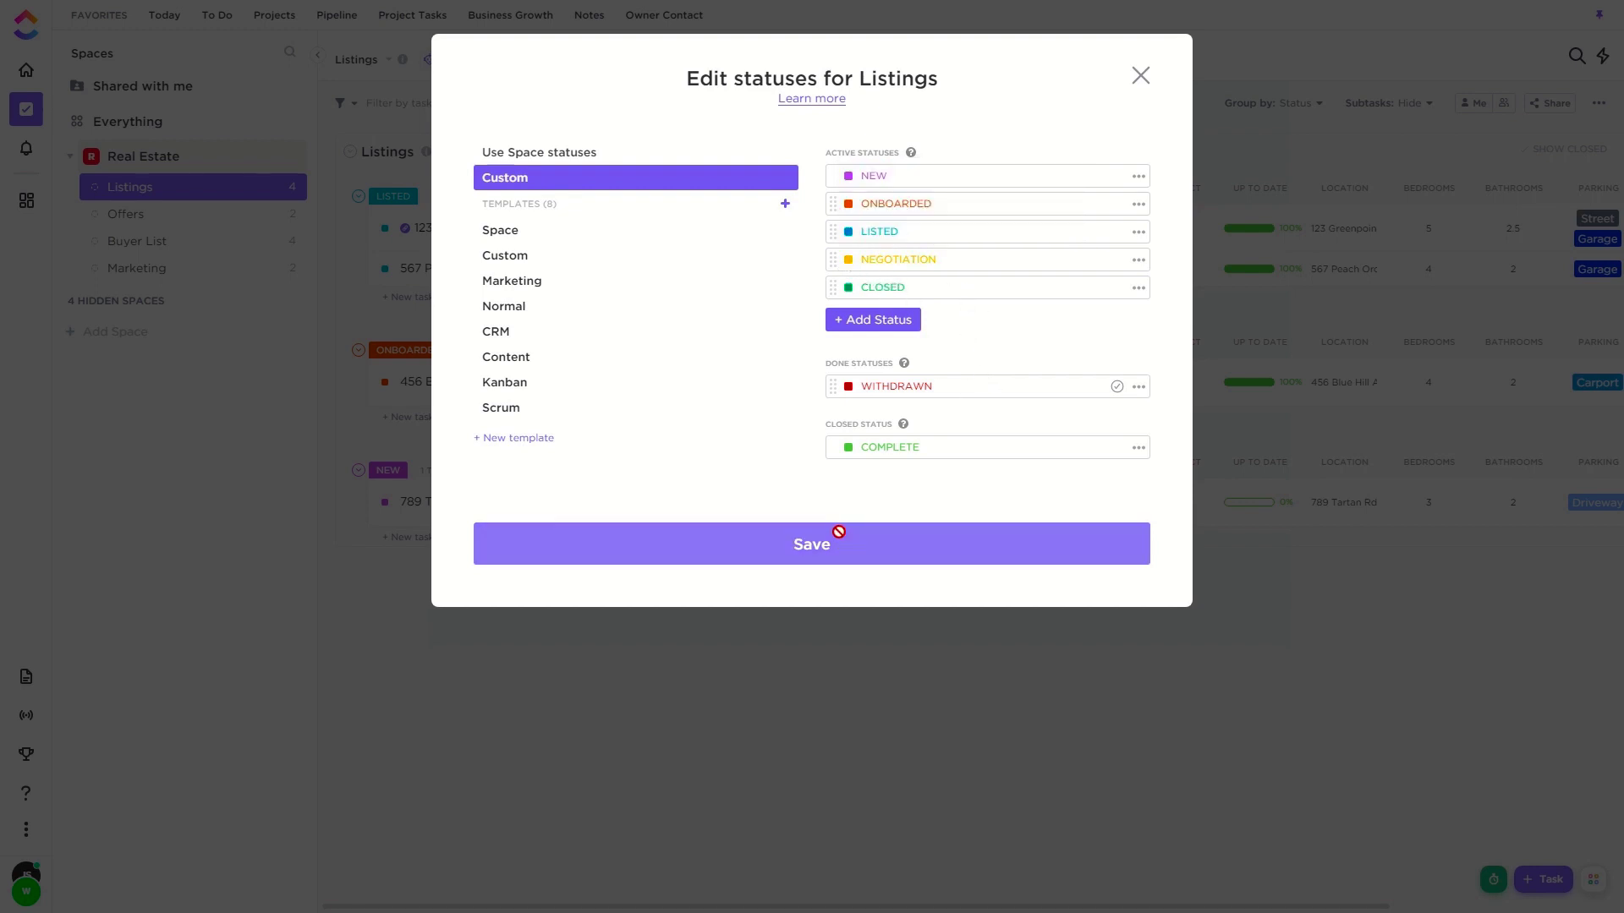
pyautogui.click(835, 536)
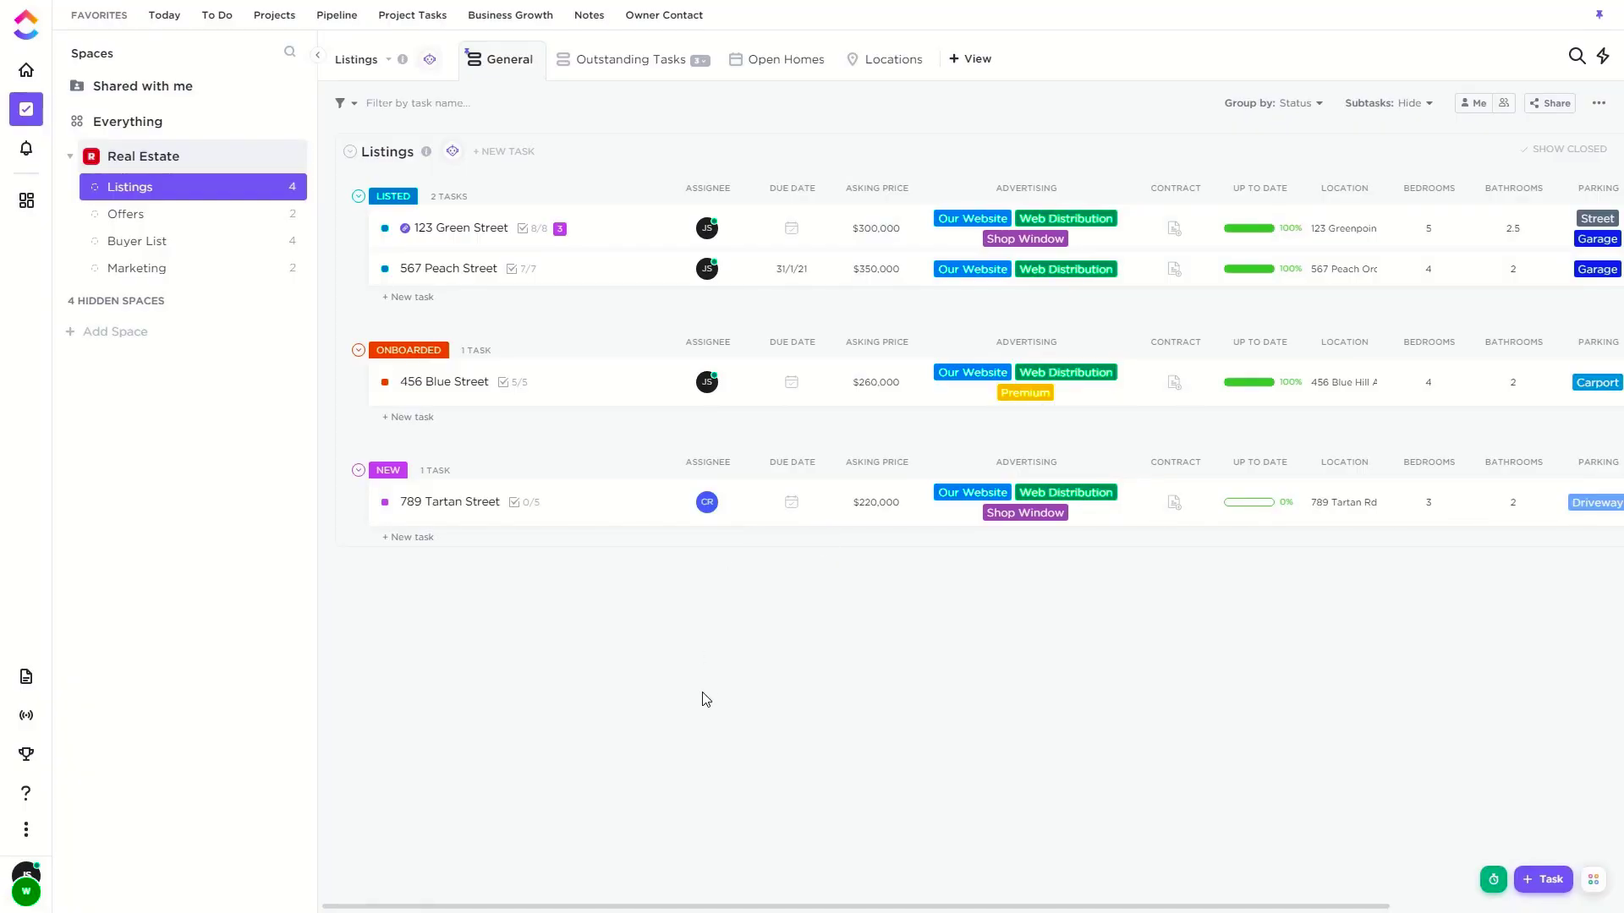
# Open the $280,000 conditional offer in the Offers list, follow its link to the related property listing and close it
pyautogui.click(126, 218)
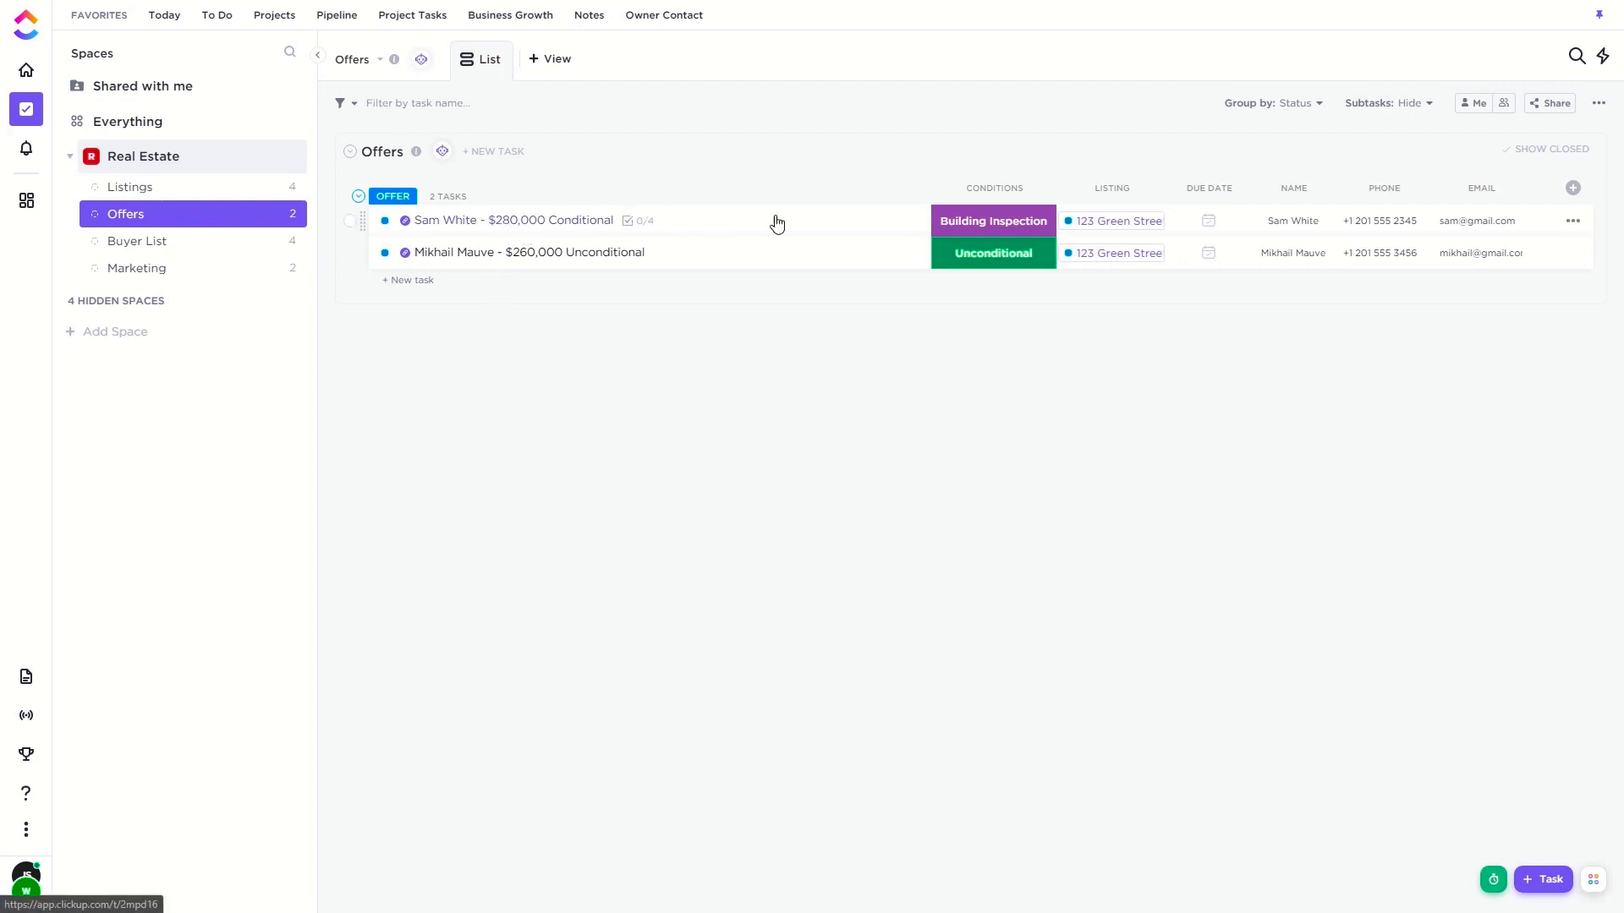
pyautogui.click(479, 220)
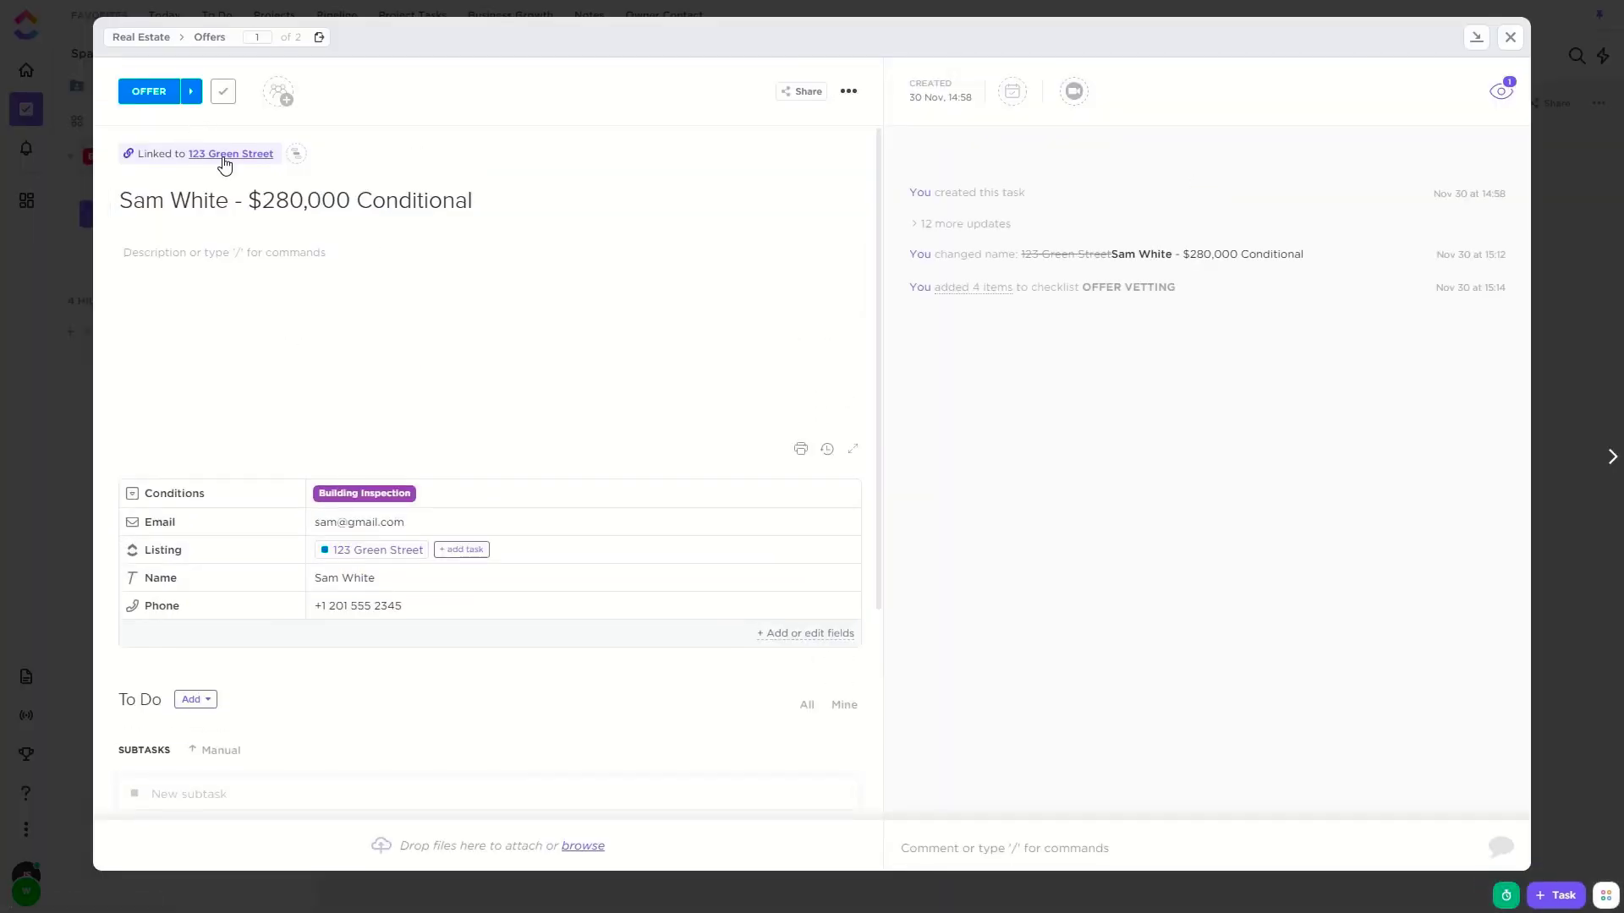
pyautogui.moveTo(224, 155)
pyautogui.click(218, 157)
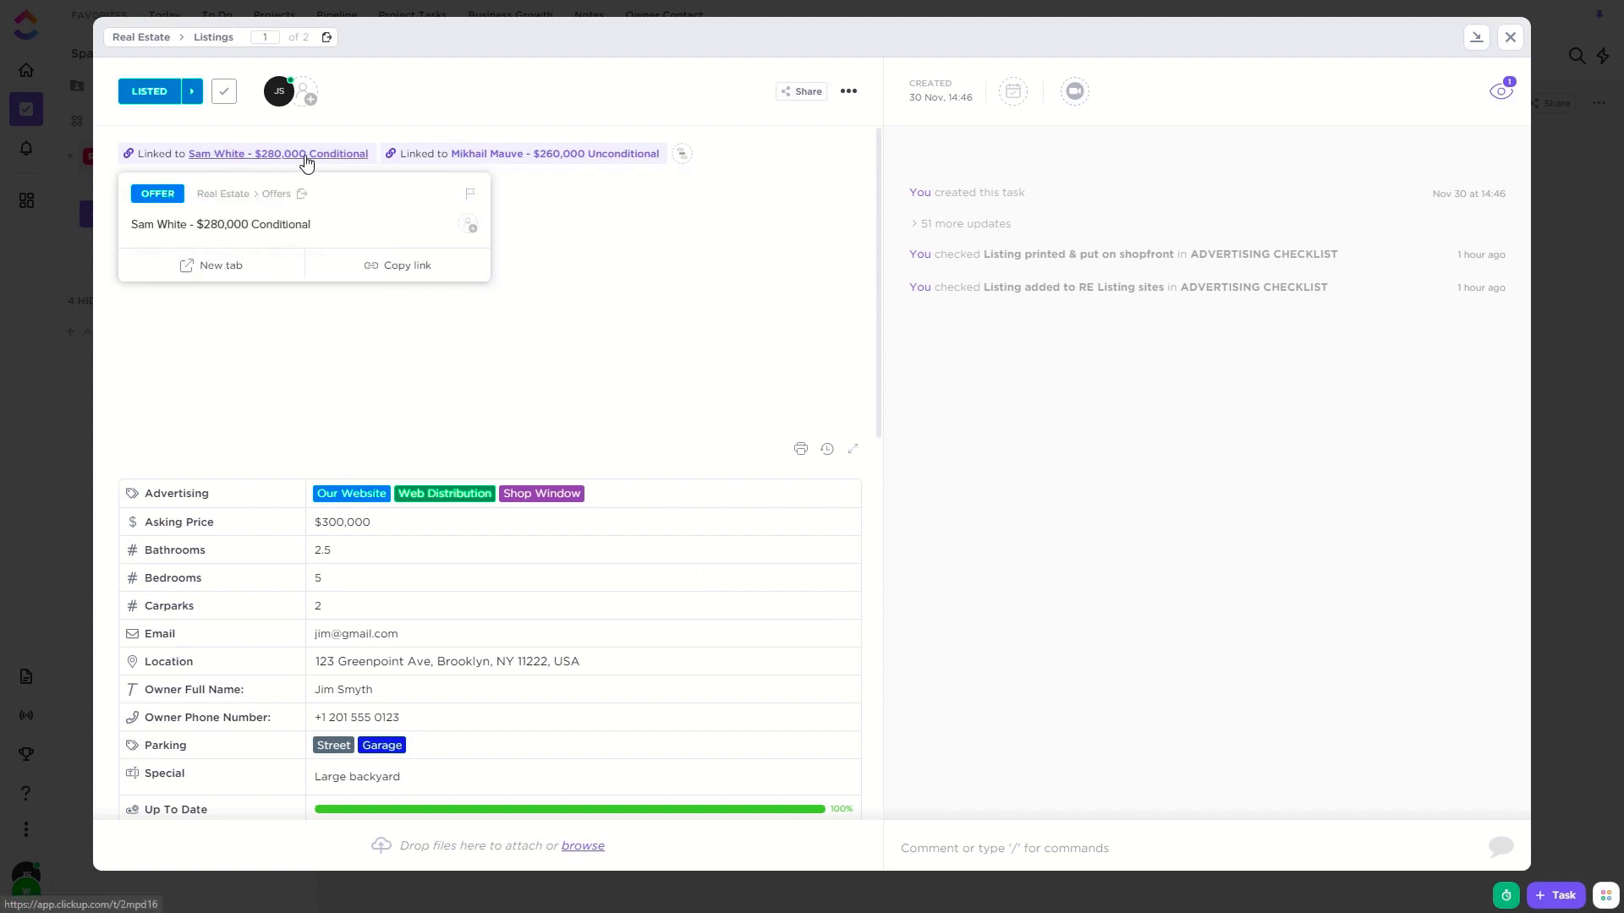
pyautogui.click(1510, 36)
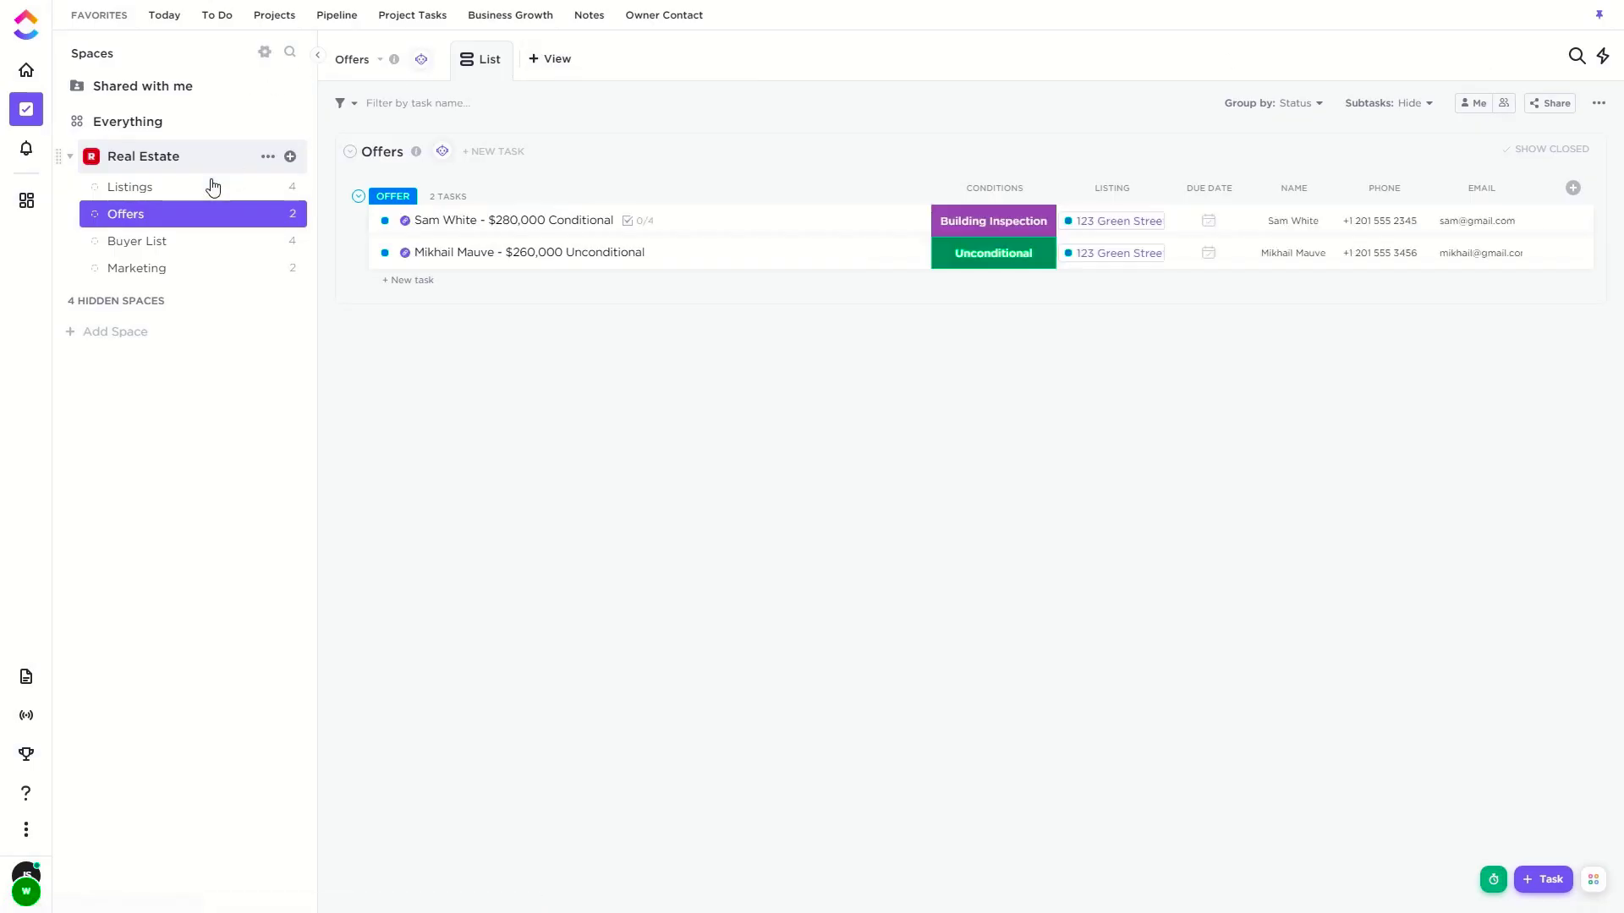
# Look through the Conditions options for the $280,000 offer in the Offers list without changing the selection
pyautogui.click(185, 245)
pyautogui.click(127, 214)
pyautogui.click(988, 226)
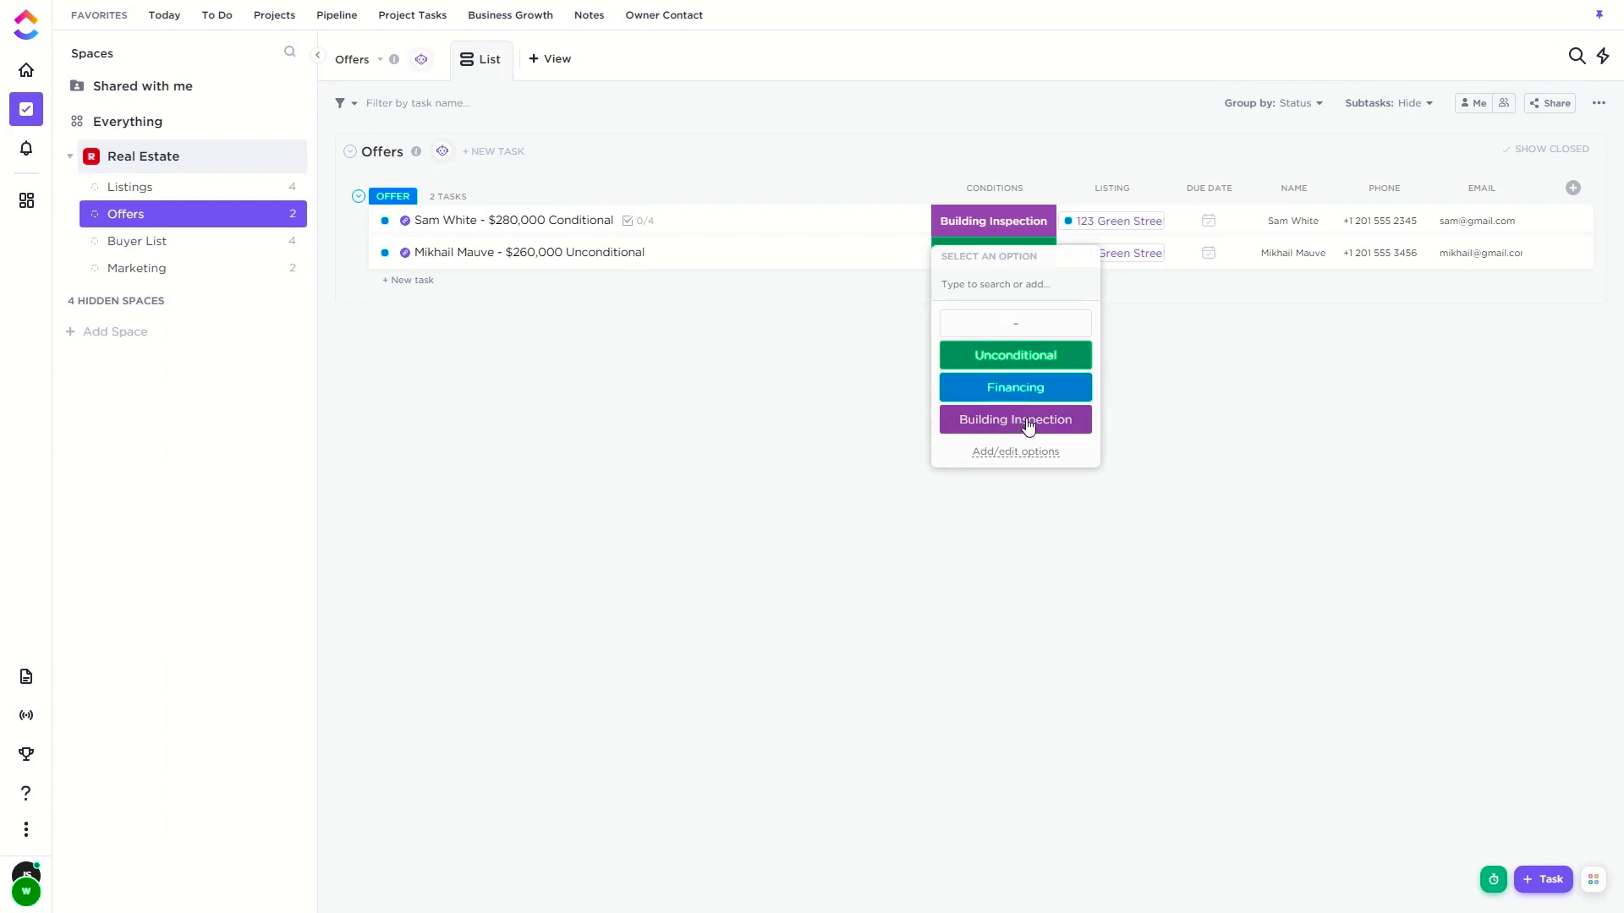
pyautogui.click(873, 413)
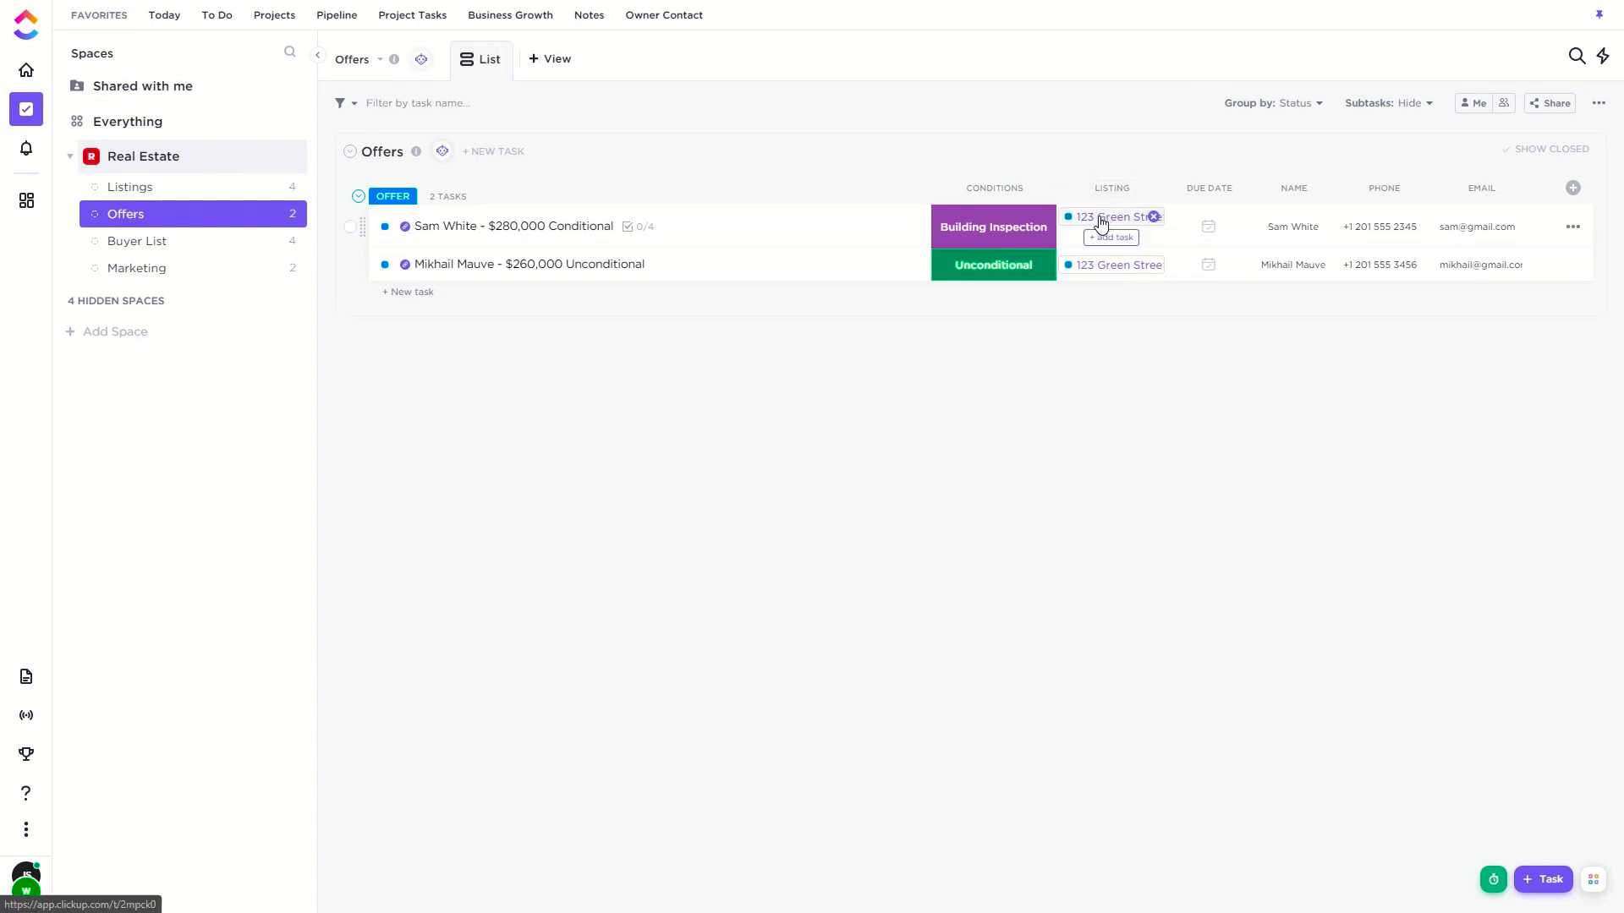
# Inspect the Listing field of the $280,000 offer in the list and in its task, and view the Listing column's options
pyautogui.moveTo(1116, 225)
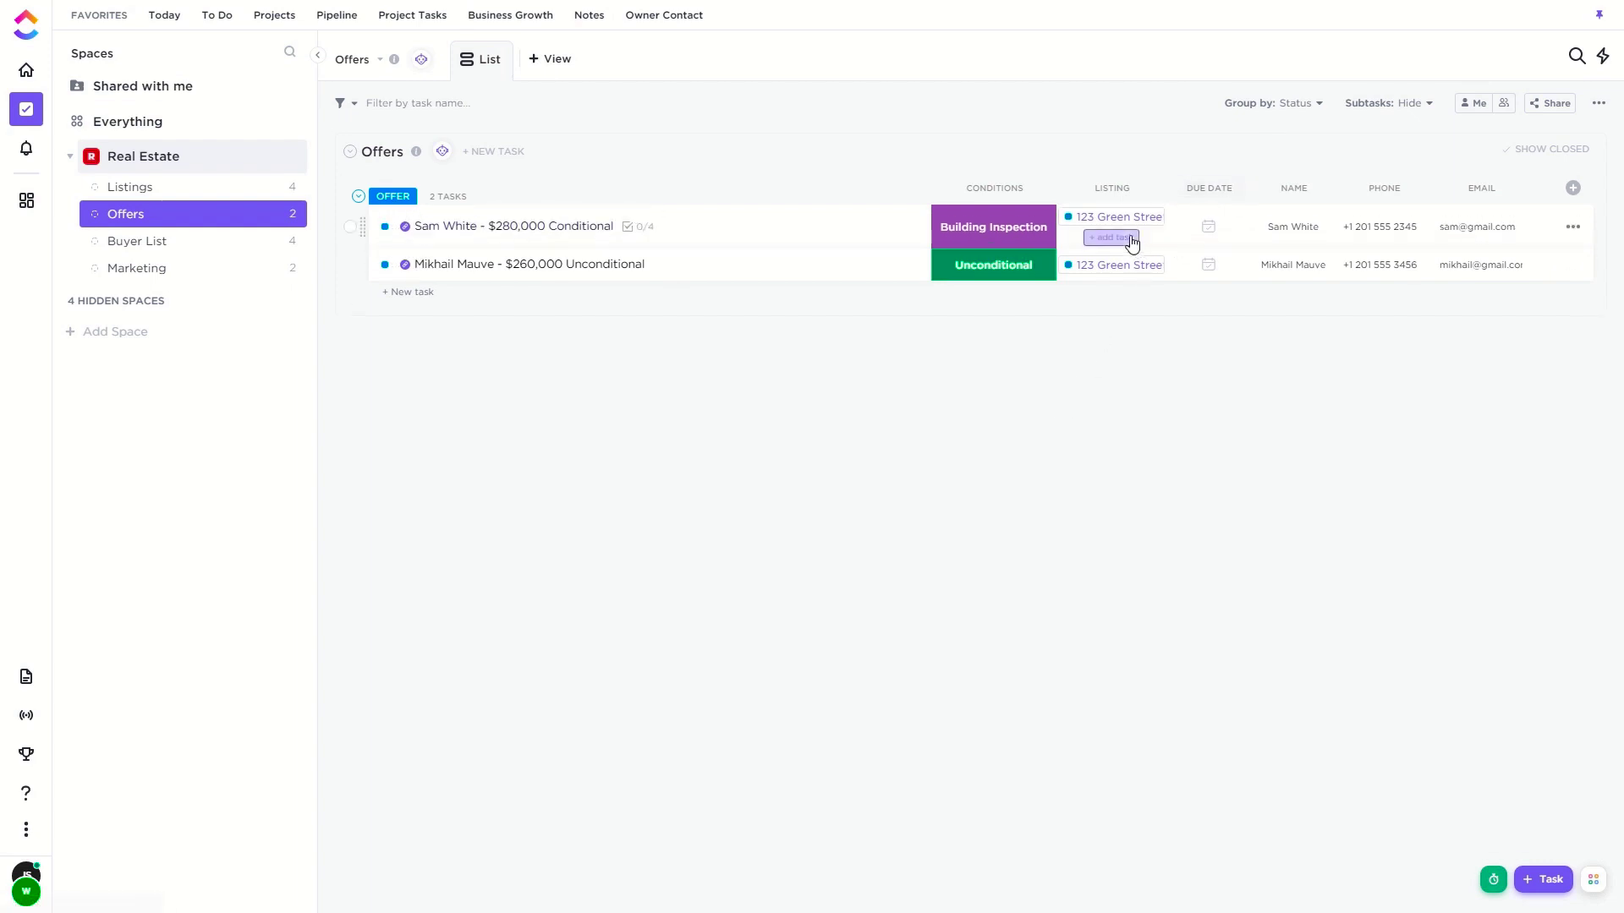
pyautogui.click(580, 225)
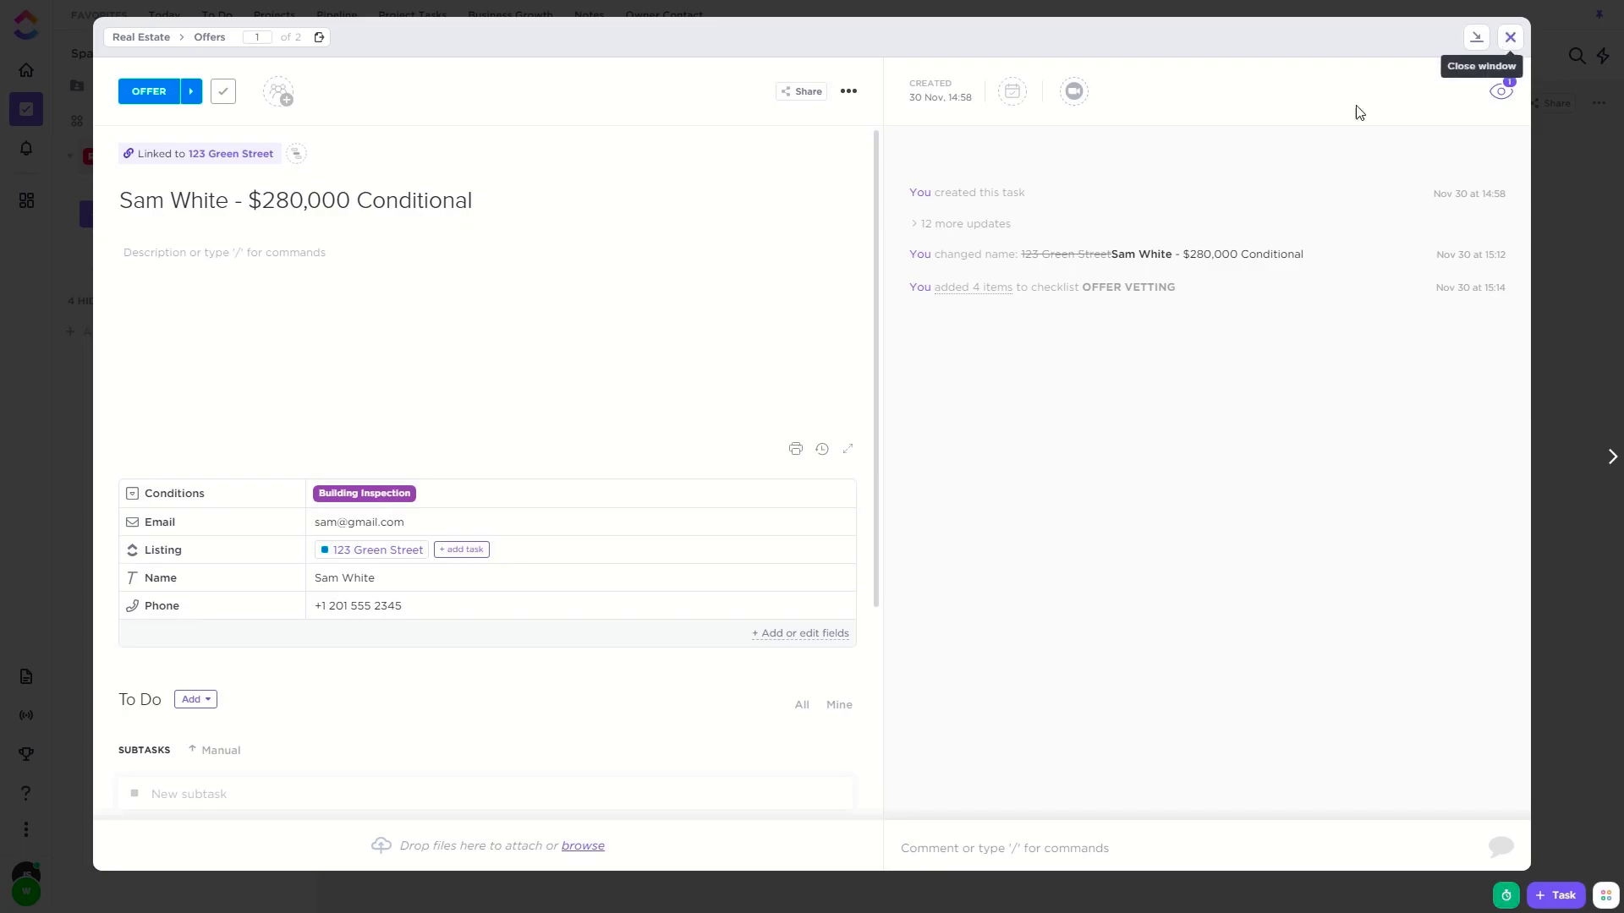
pyautogui.click(1510, 37)
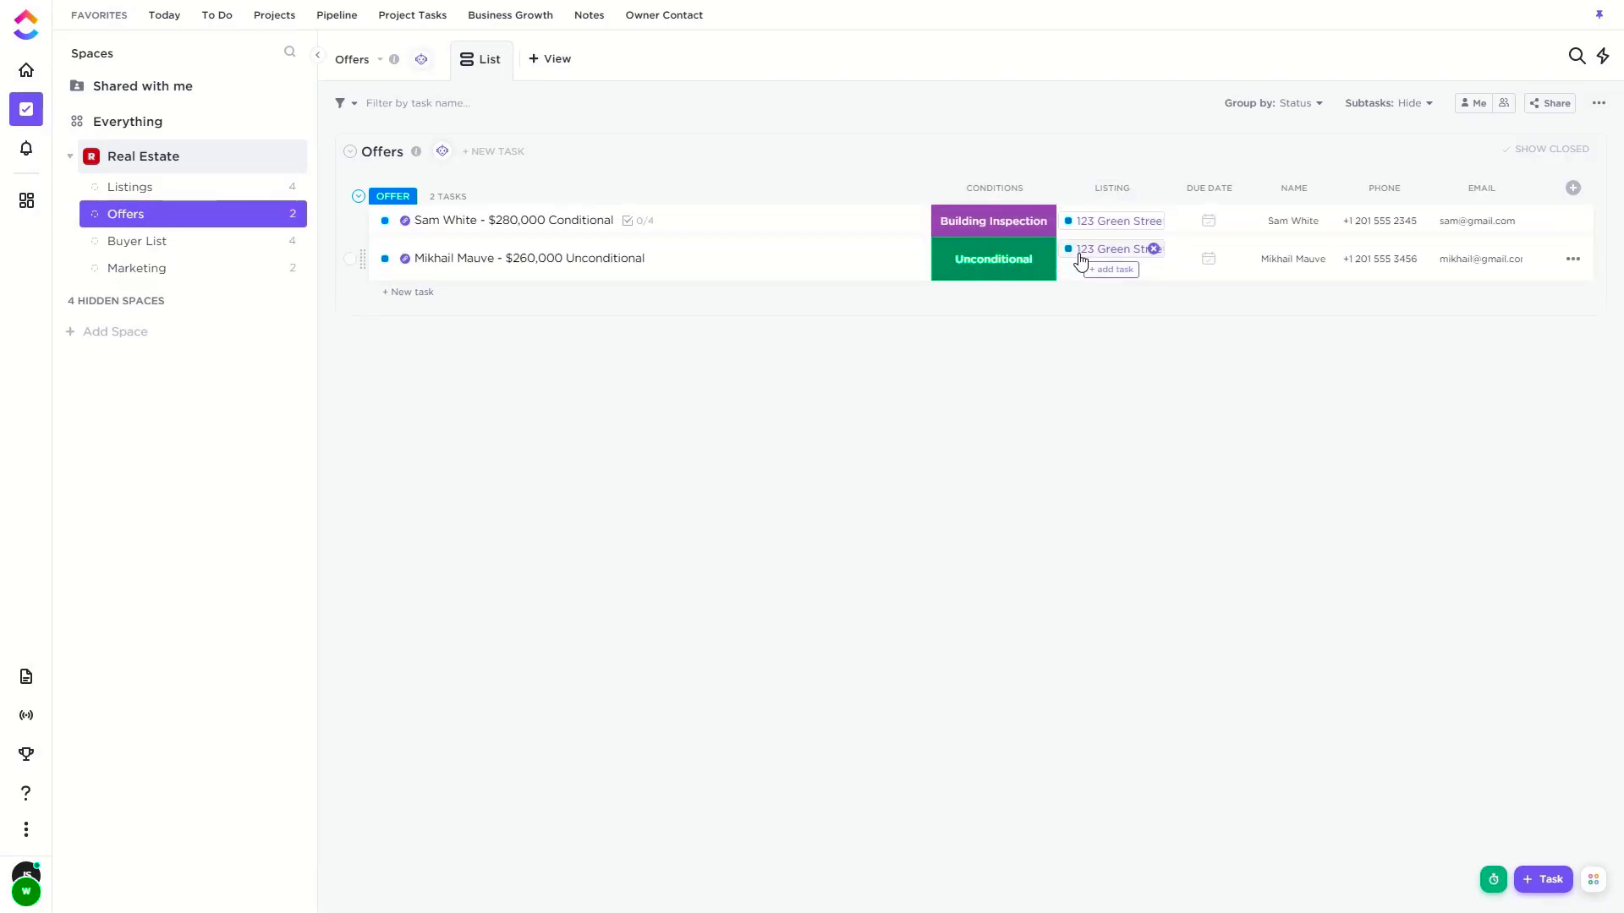
pyautogui.click(1128, 187)
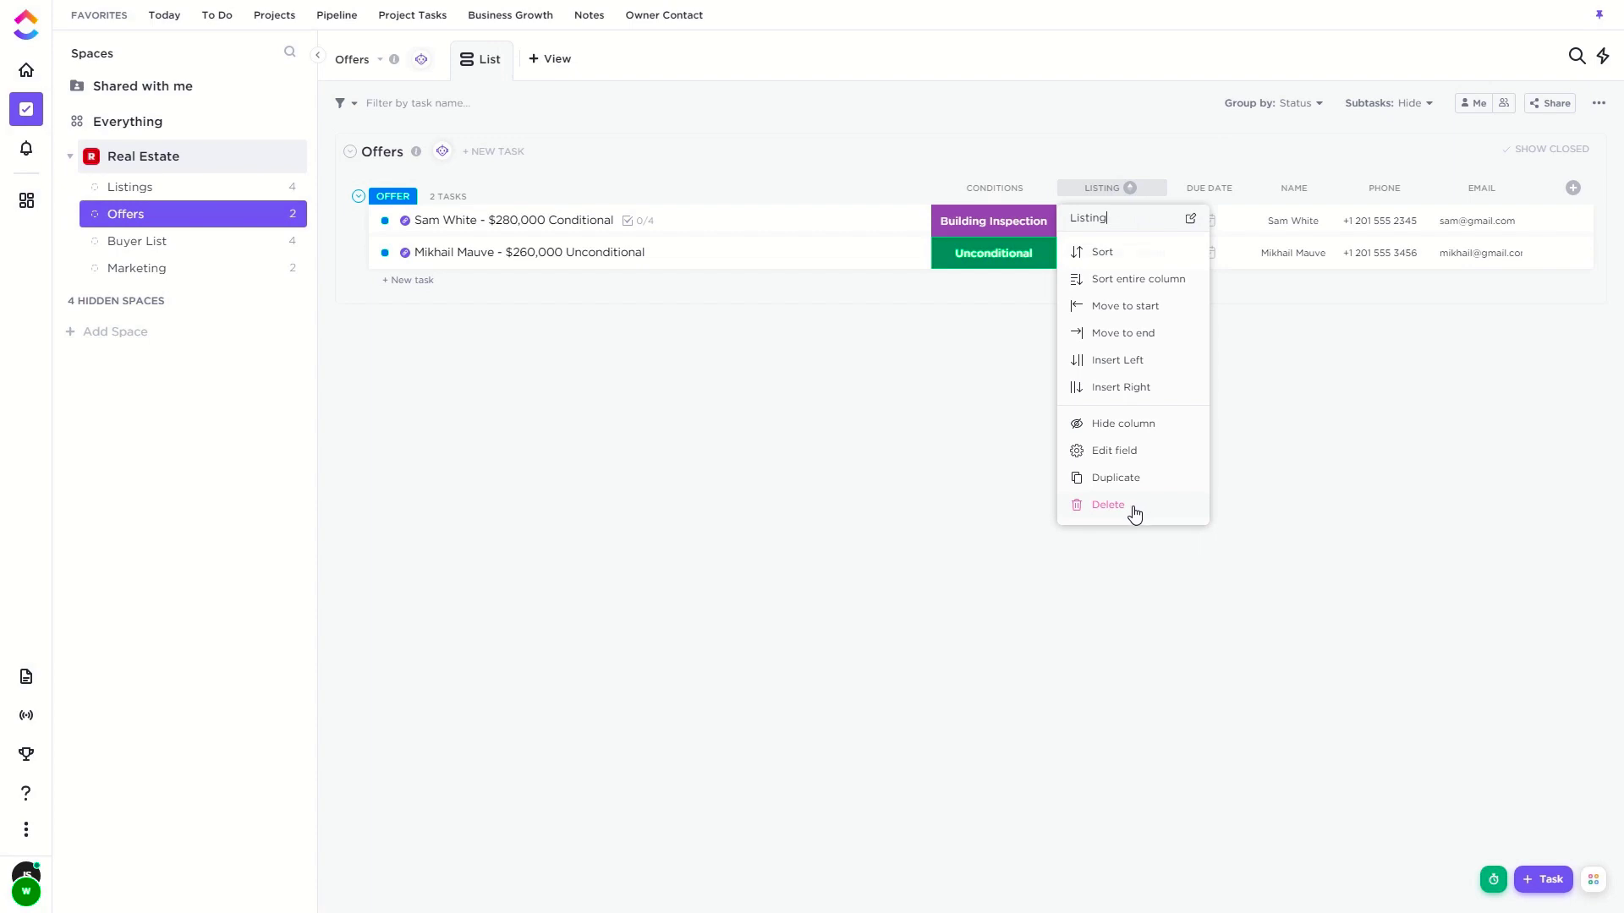
pyautogui.click(735, 448)
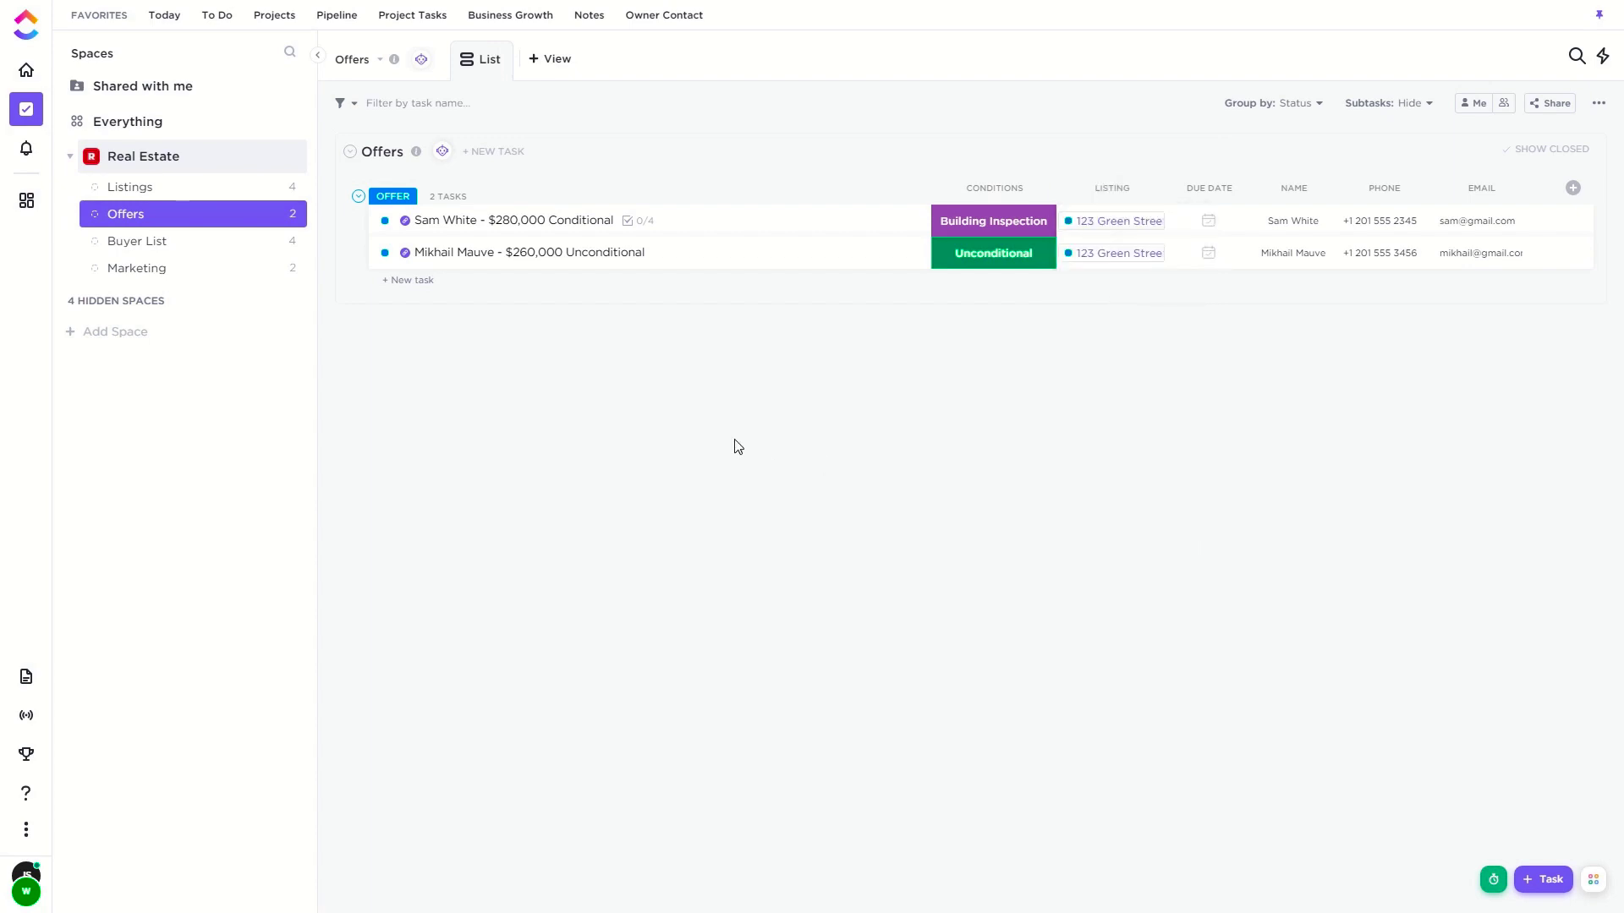
# View the $280,000 offer's dependencies, then open the offer and follow its link to the listing to examine the listing's linked offers
pyautogui.click(405, 222)
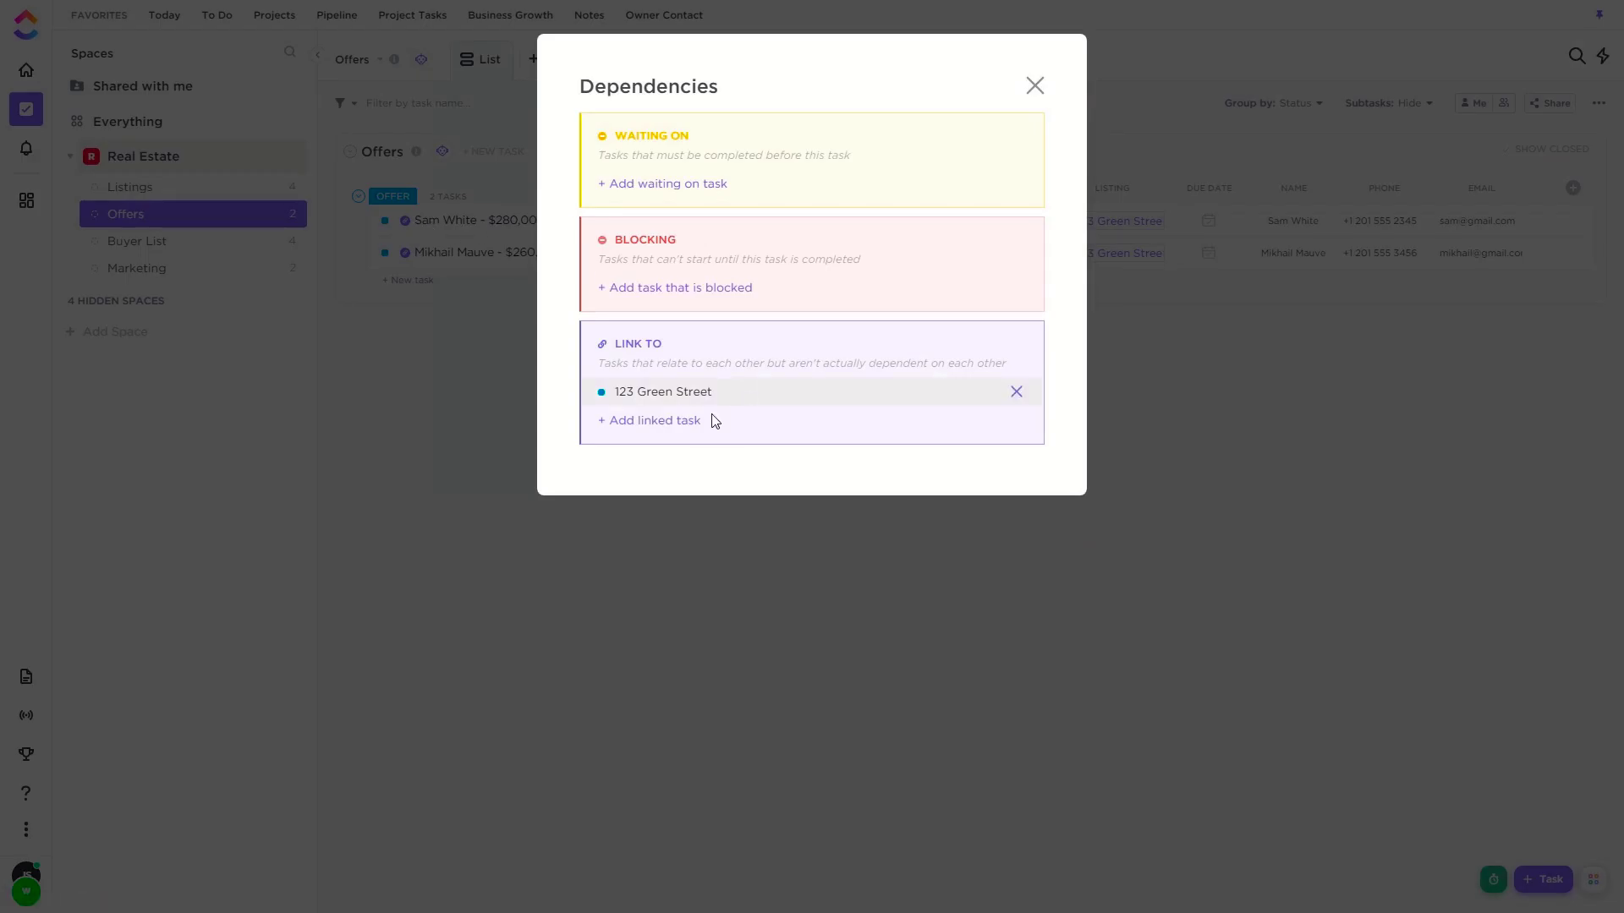
pyautogui.click(1034, 86)
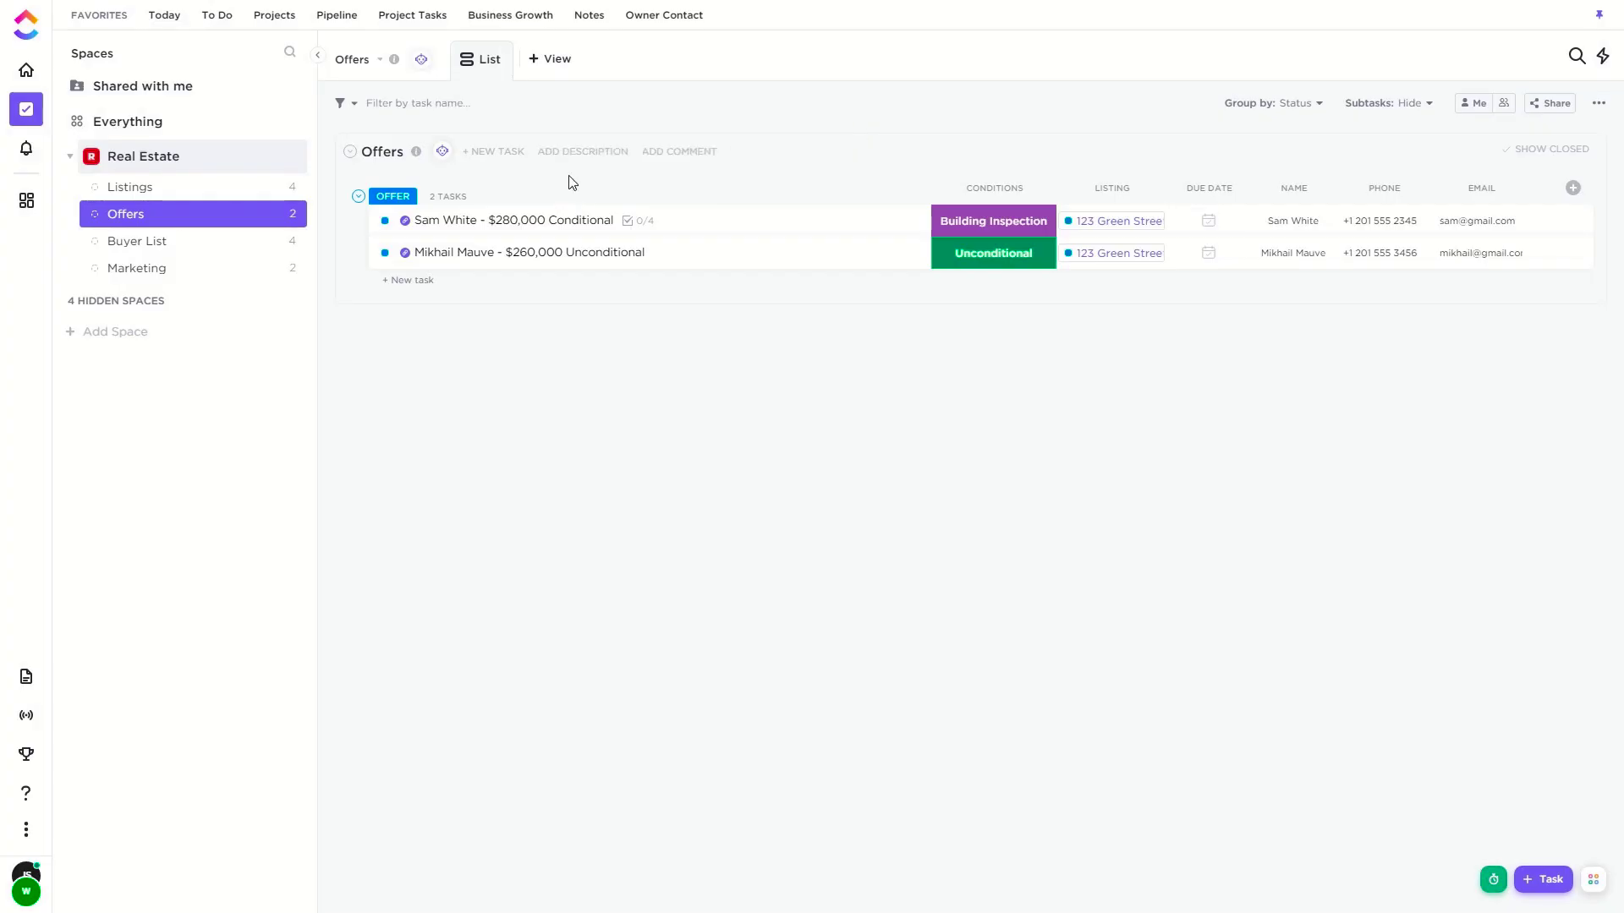
pyautogui.click(474, 225)
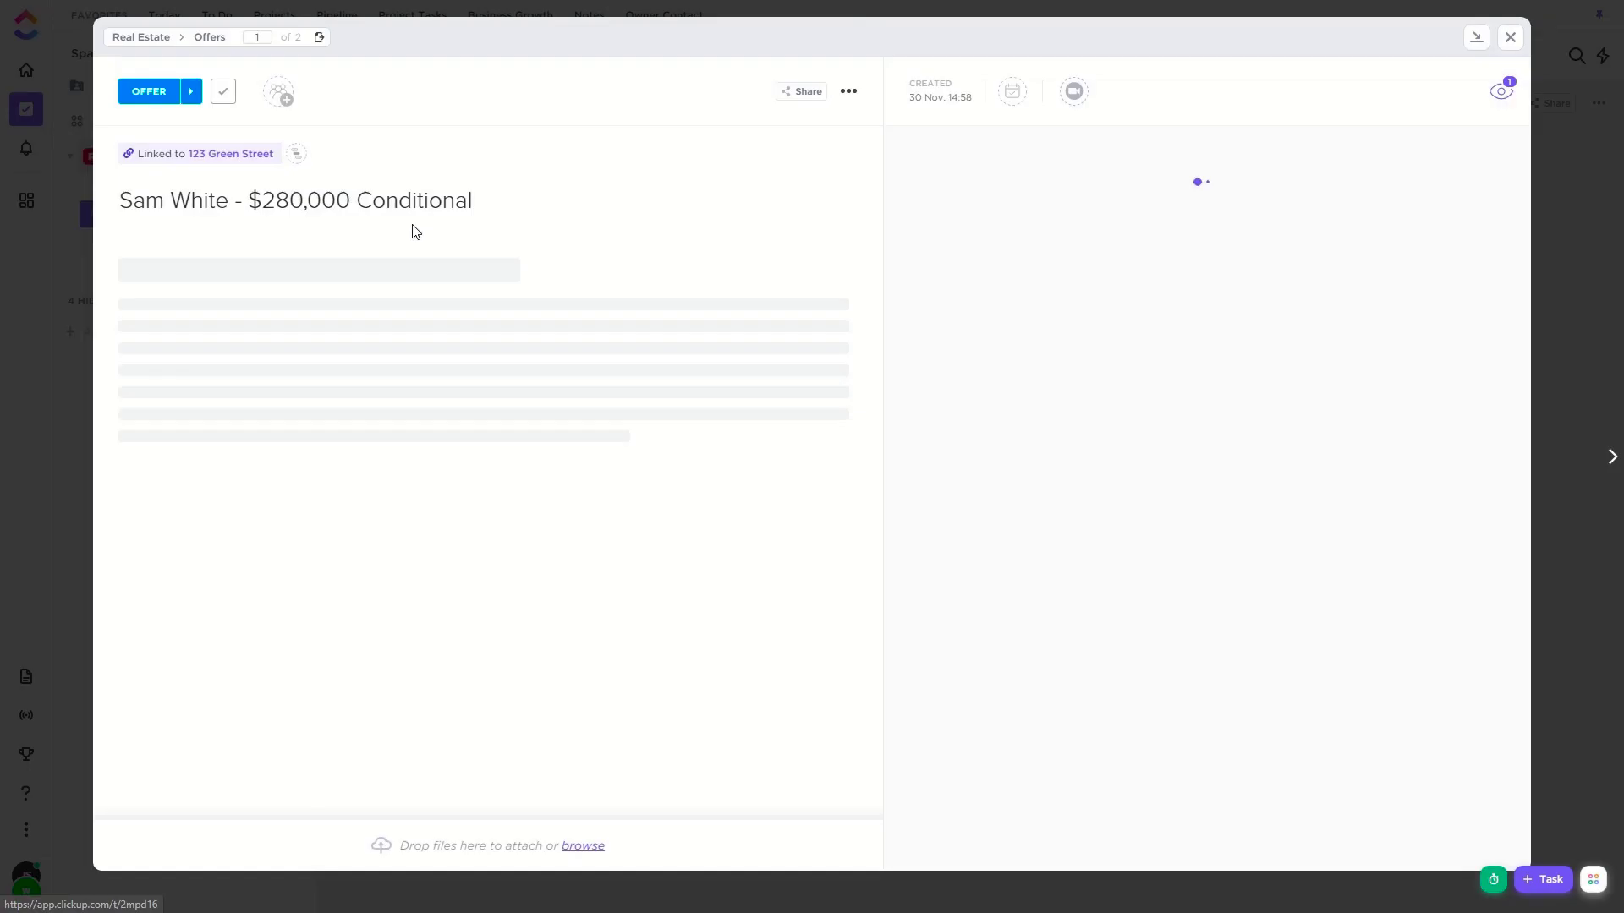
pyautogui.click(252, 155)
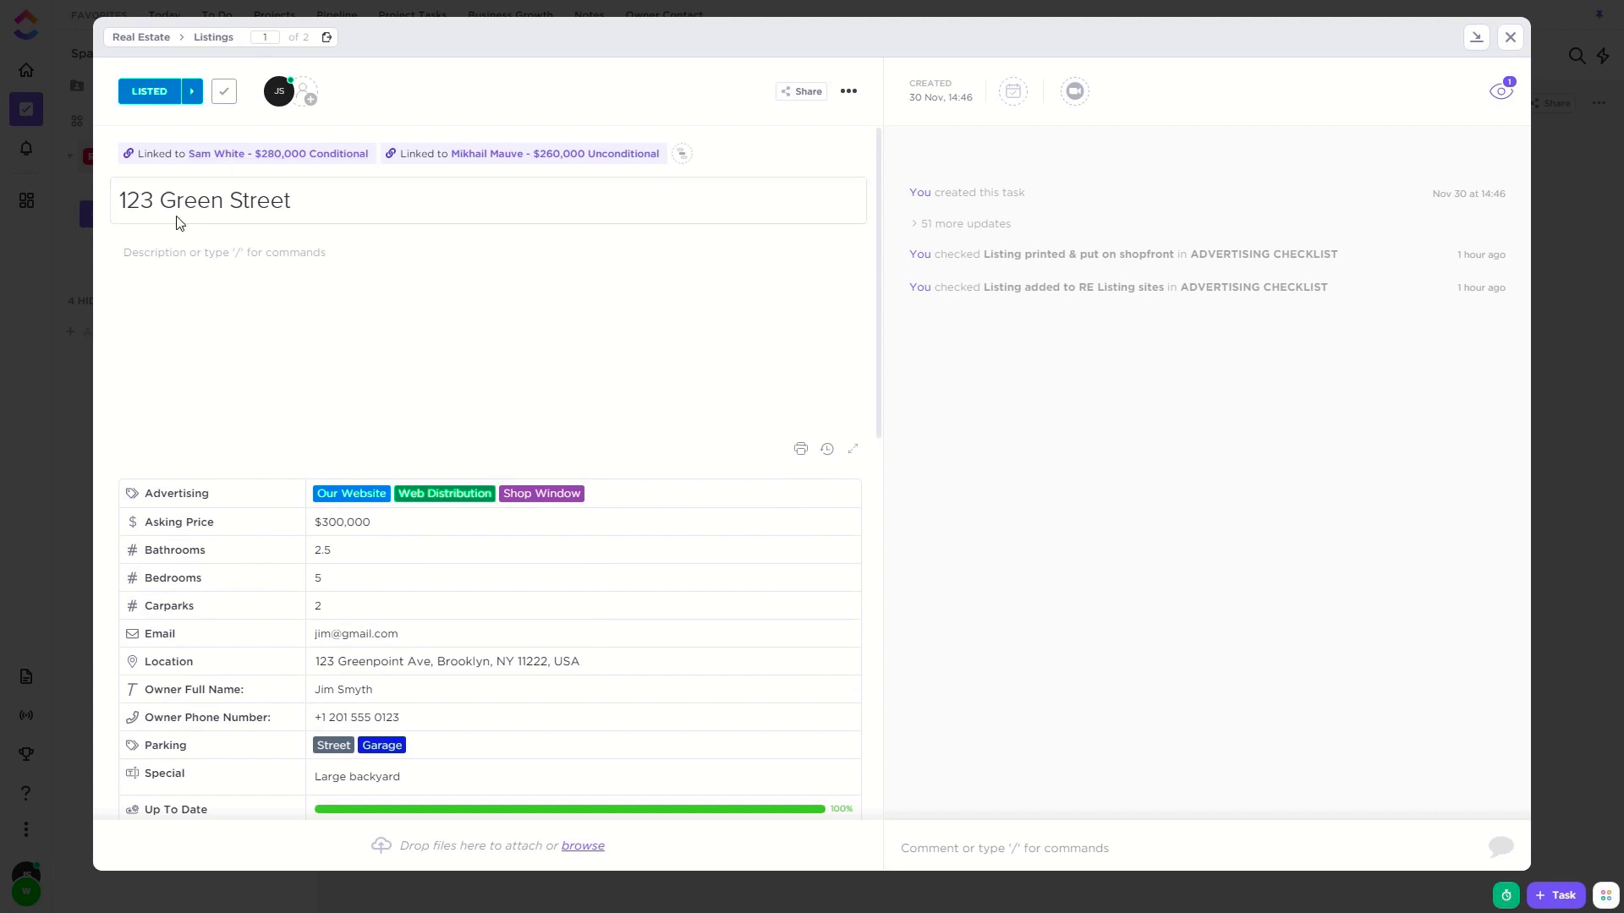
pyautogui.click(590, 155)
pyautogui.click(1510, 37)
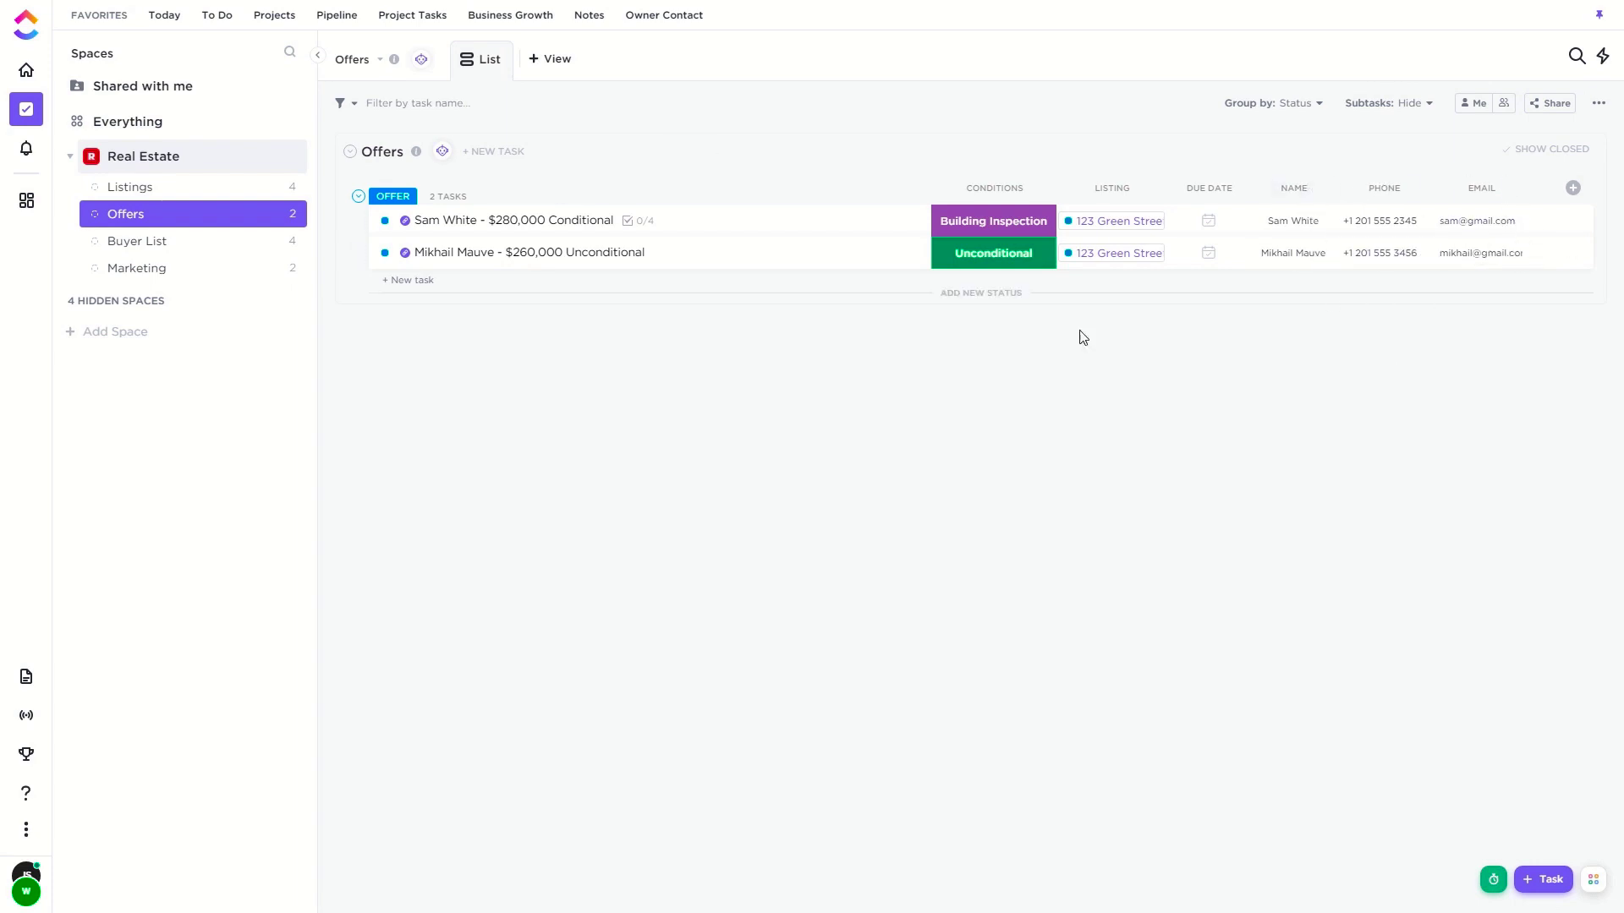
# Mark "Unconditional / Conditions met" as done in the $280,000 offer's Offer Vetting checklist and show the completed items
pyautogui.click(511, 221)
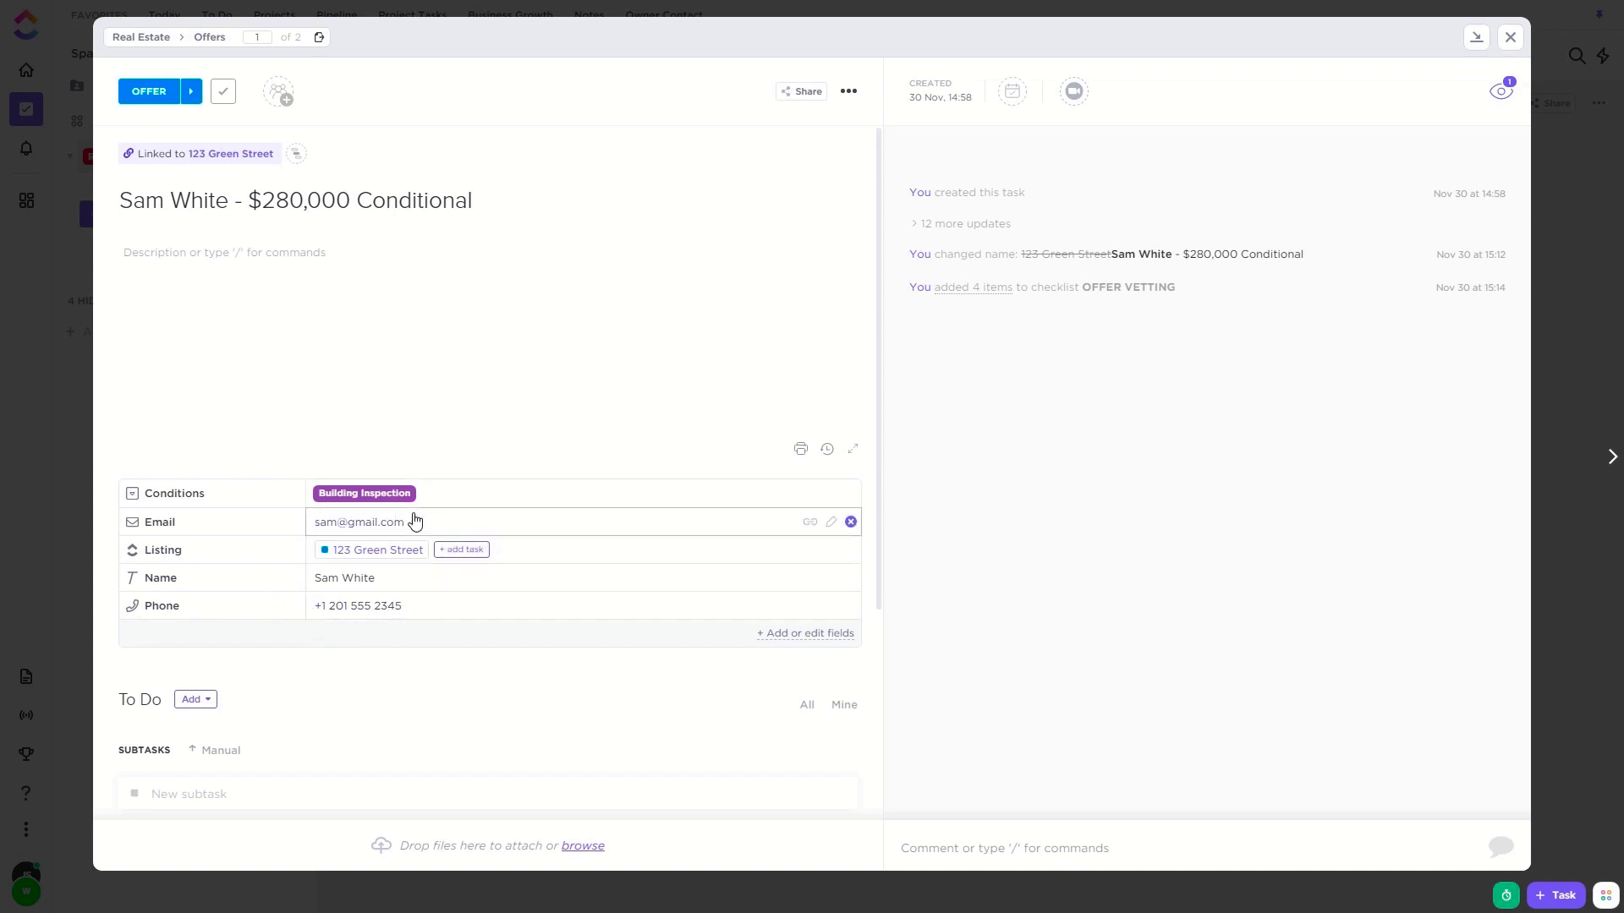
pyautogui.scroll(-2, 491, 566)
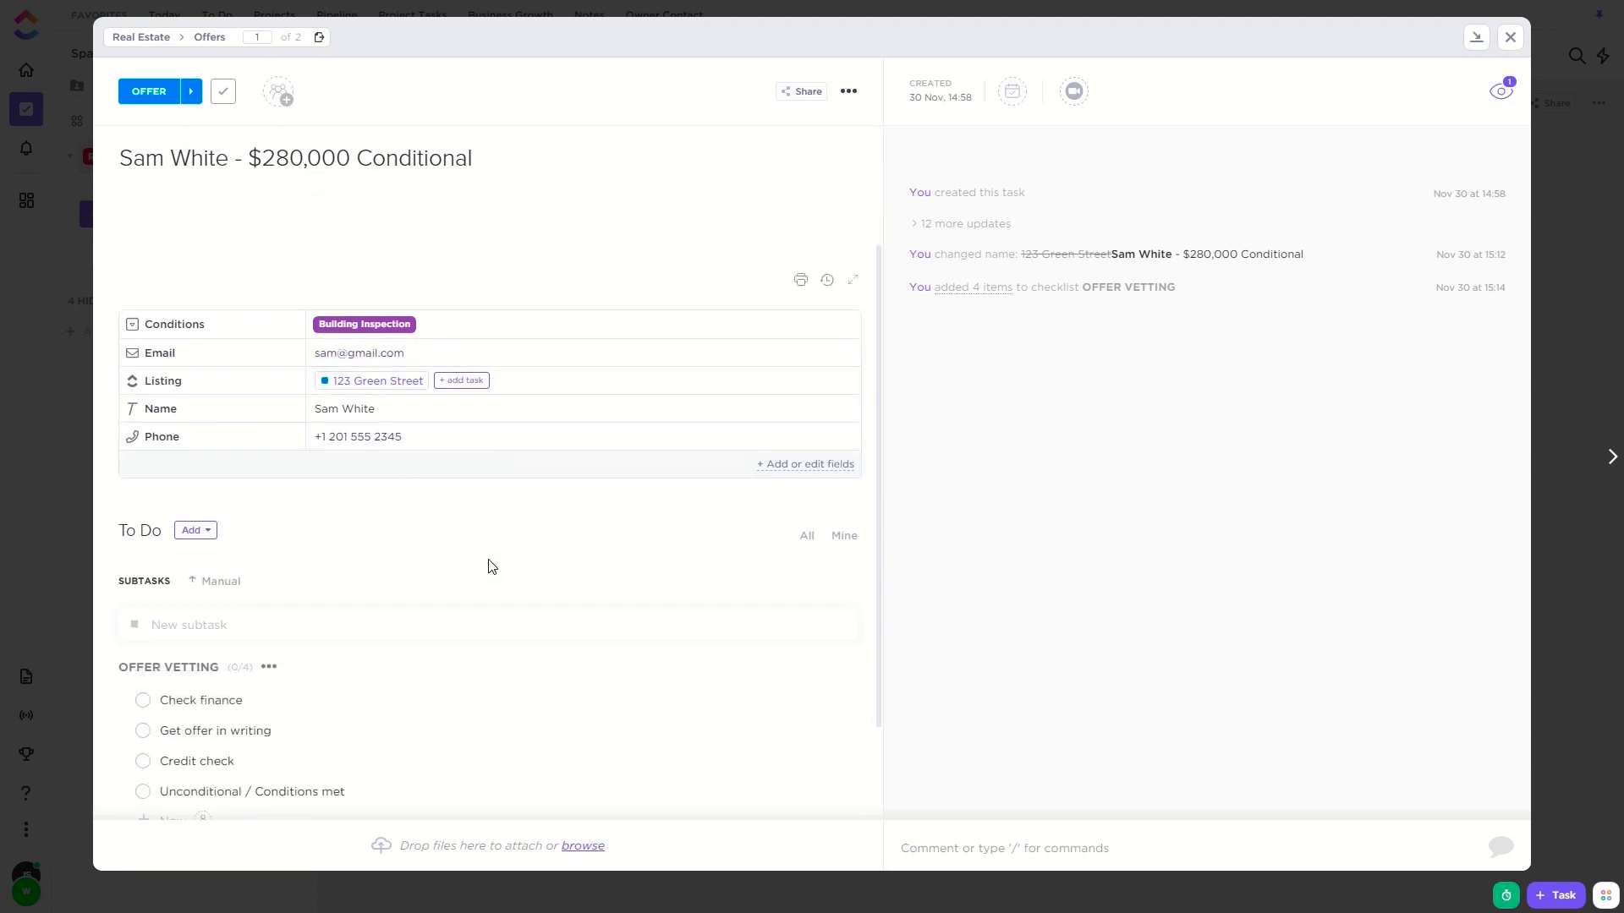
pyautogui.scroll(-2, 489, 560)
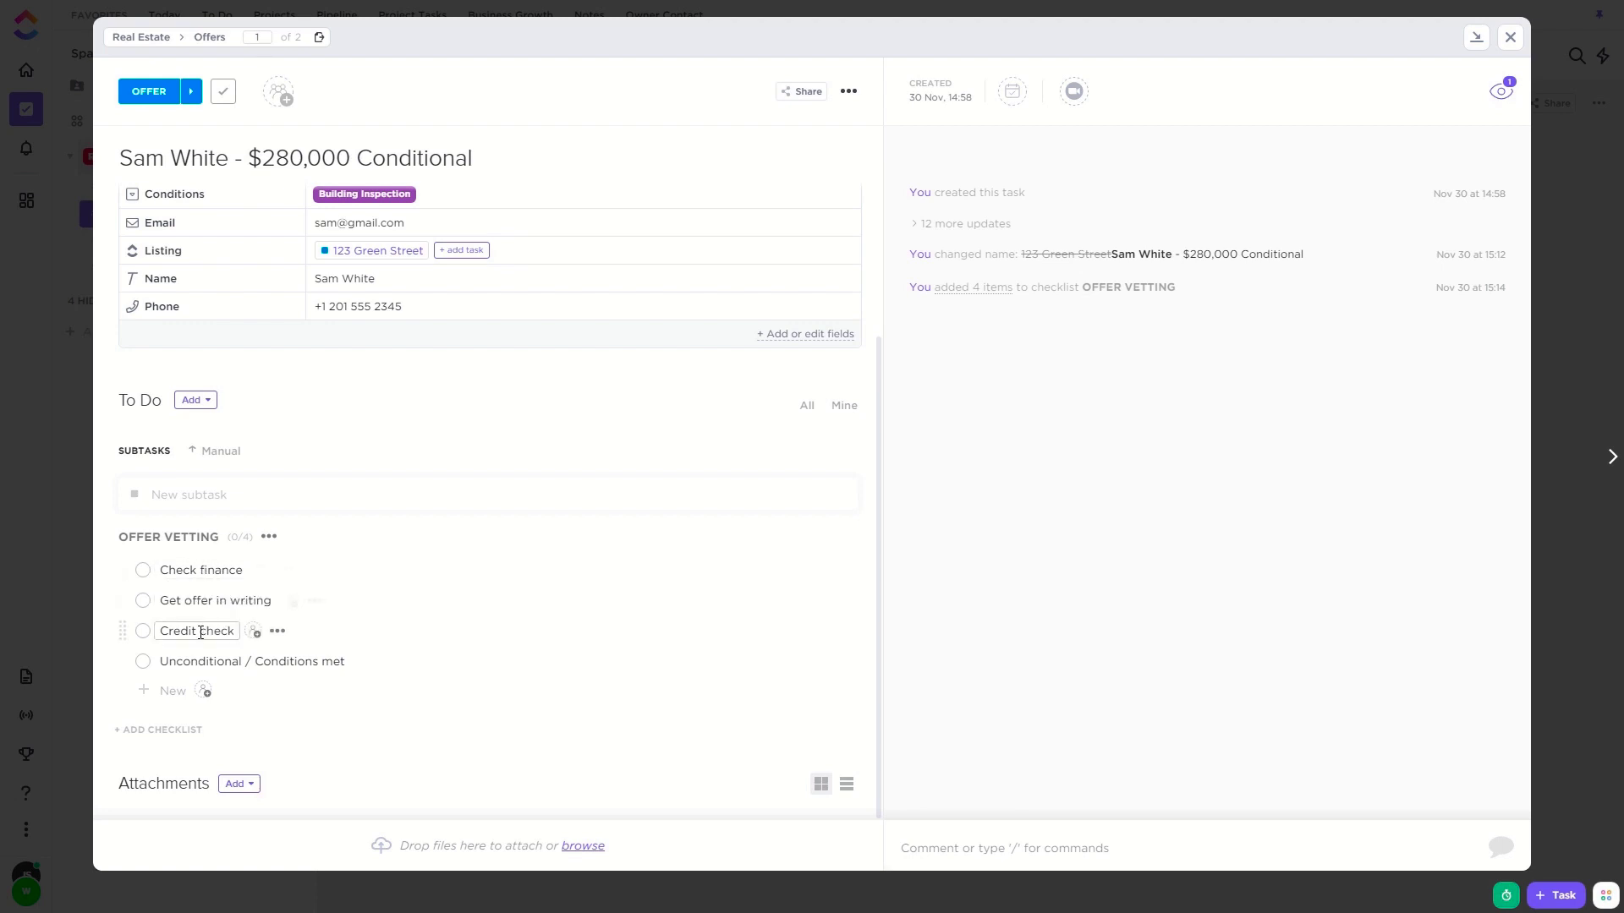
pyautogui.click(143, 662)
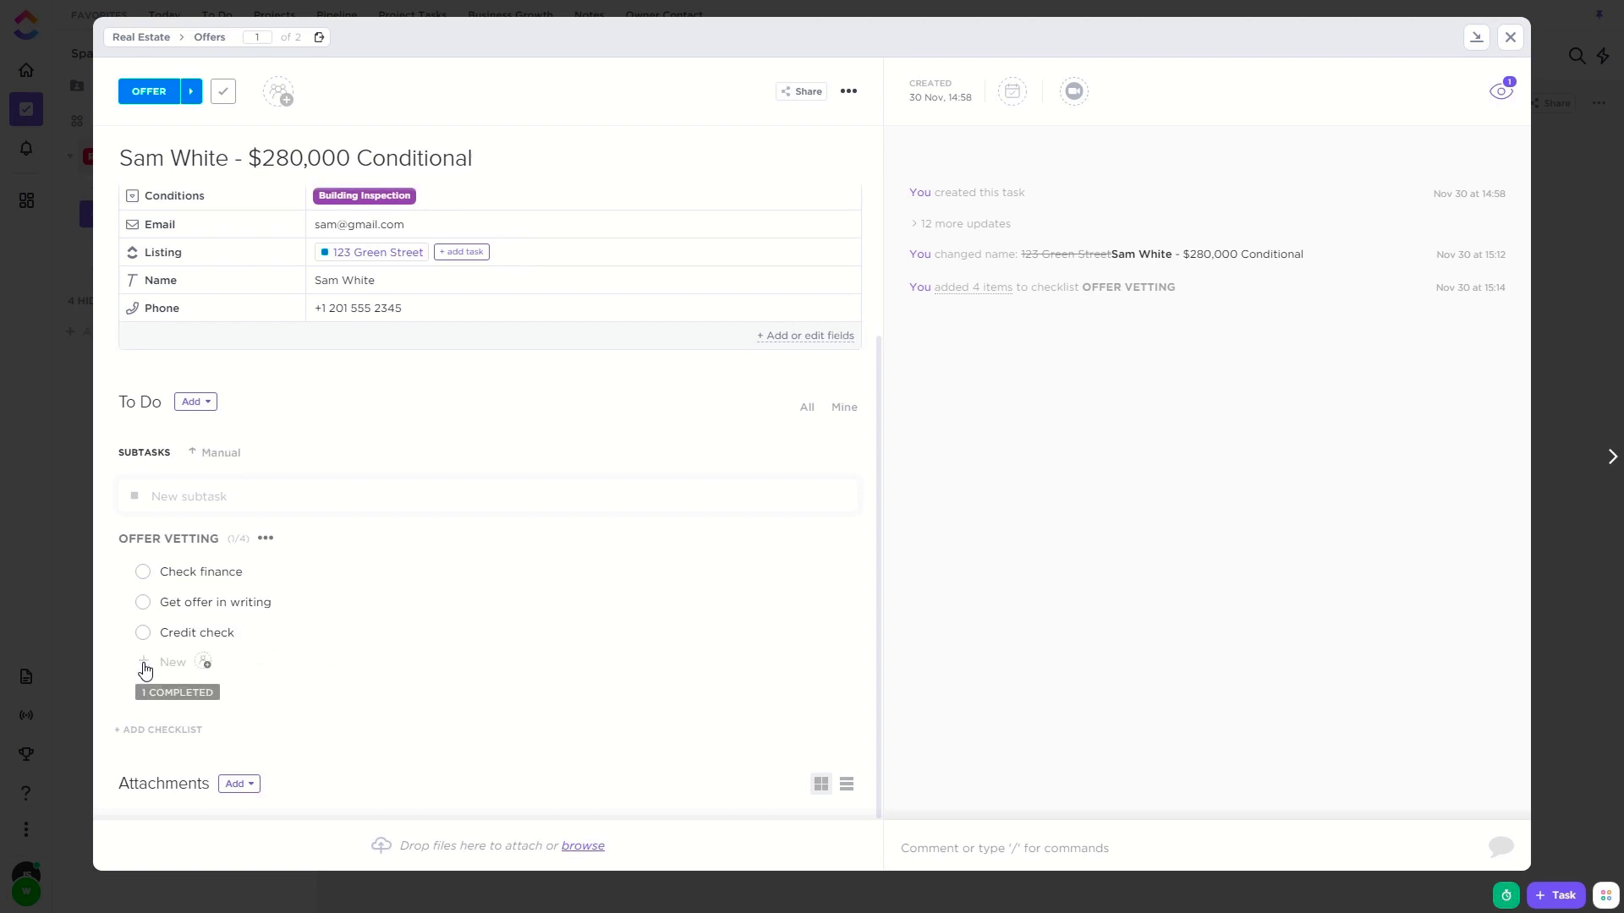
pyautogui.click(176, 693)
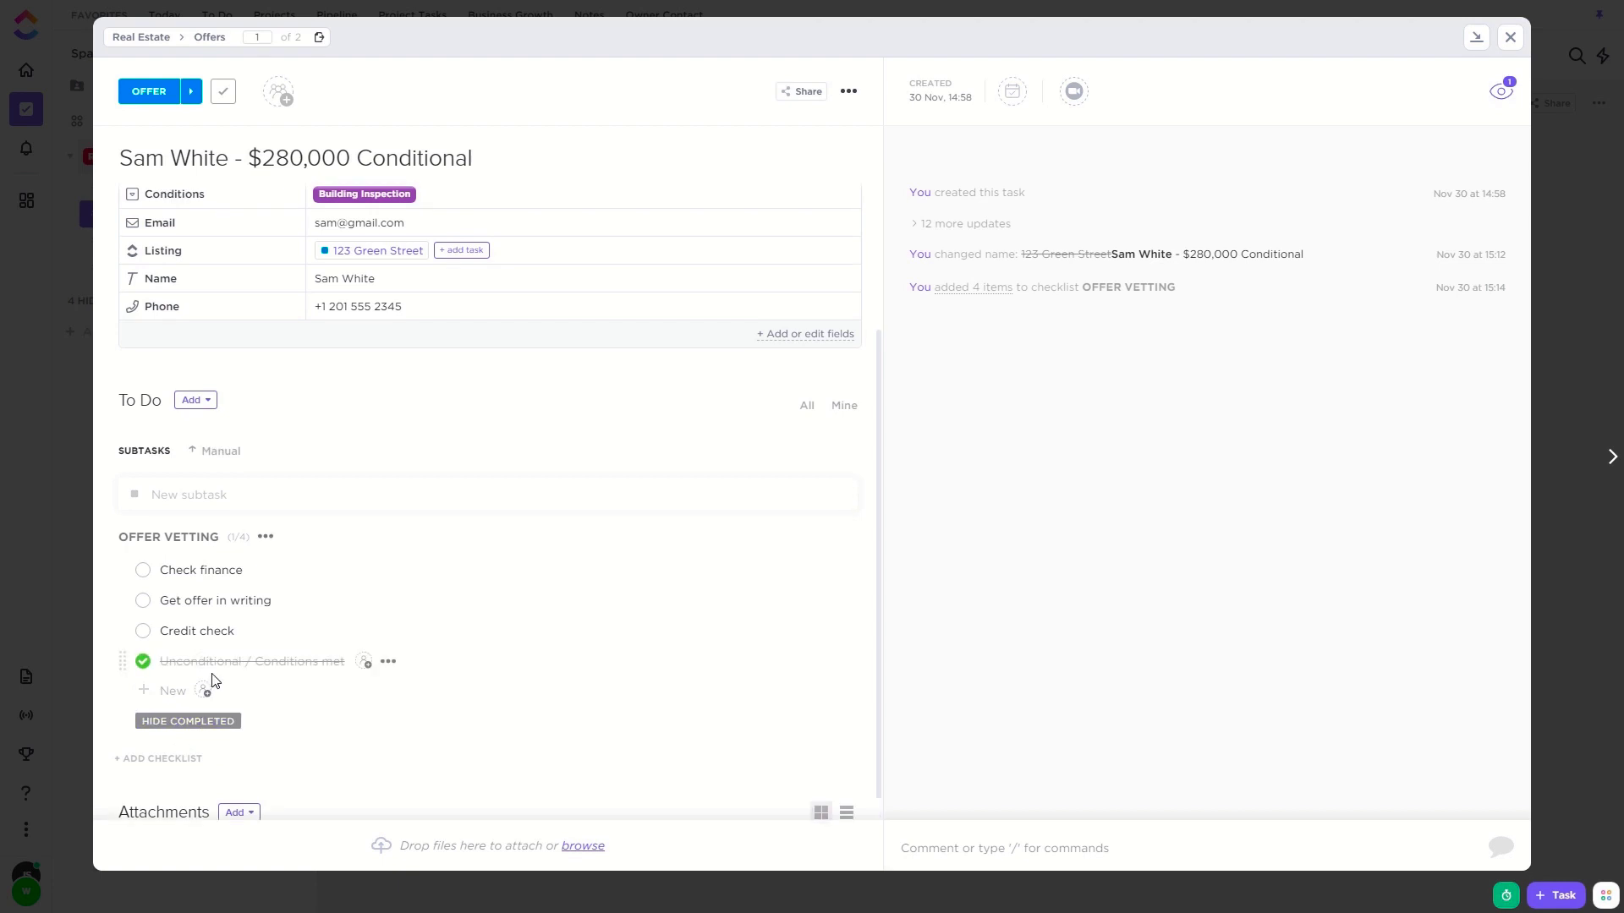
# Mark "Credit check", "Get offer in writing" and "Check finance" as done in the $280,000 offer's Offer Vetting checklist
pyautogui.click(144, 632)
pyautogui.click(143, 601)
pyautogui.click(143, 570)
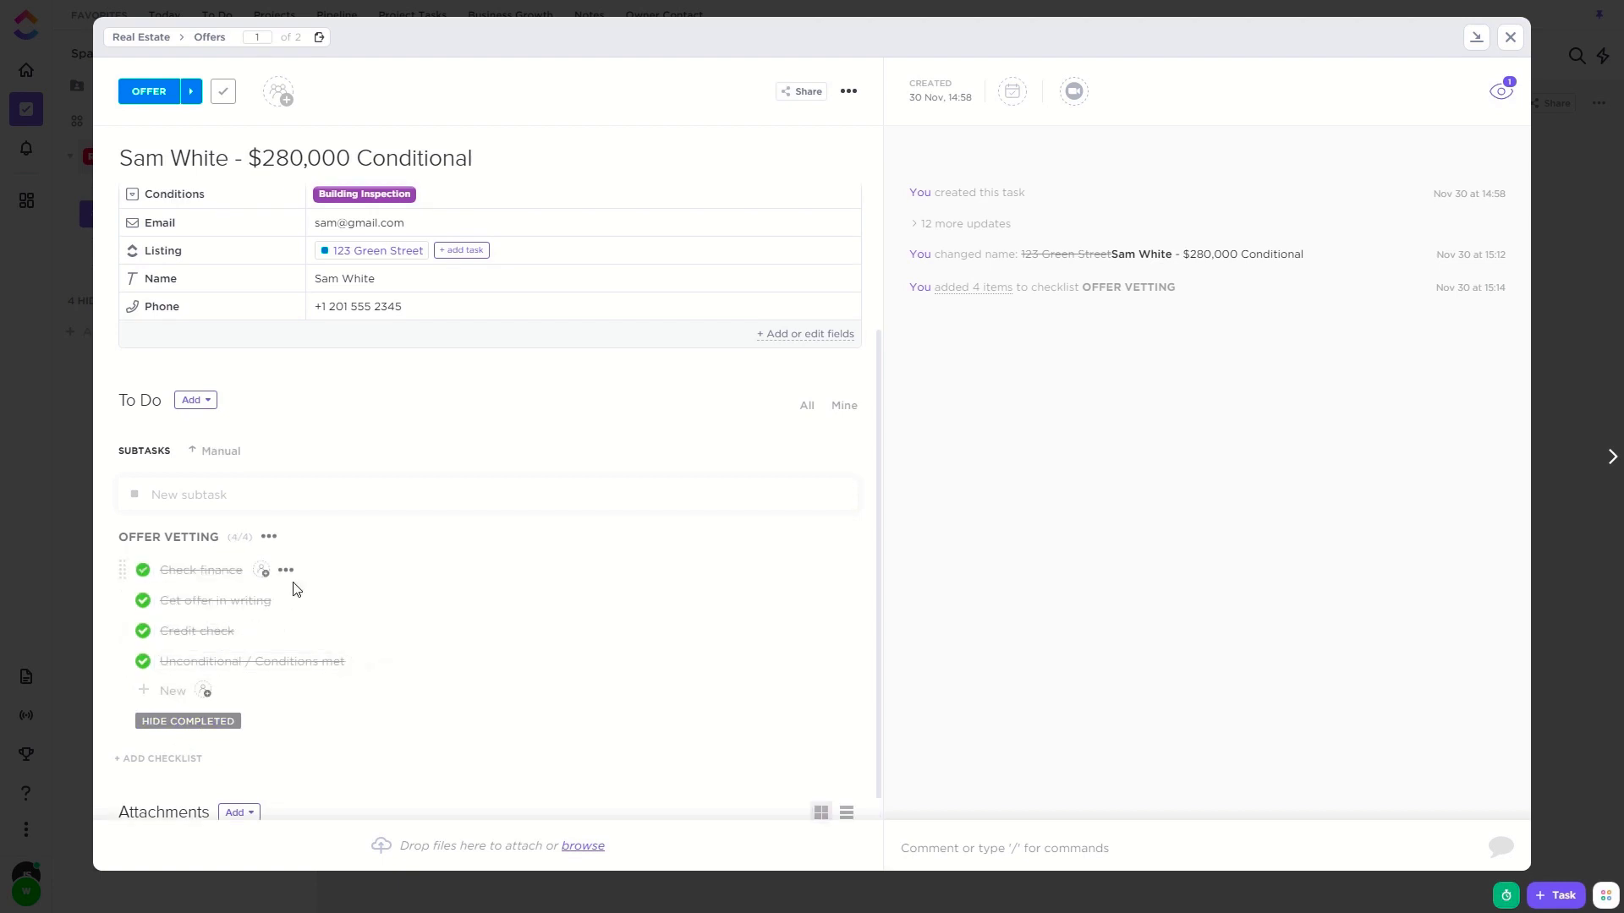
pyautogui.scroll(-1, 401, 365)
pyautogui.scroll(5, 567, 554)
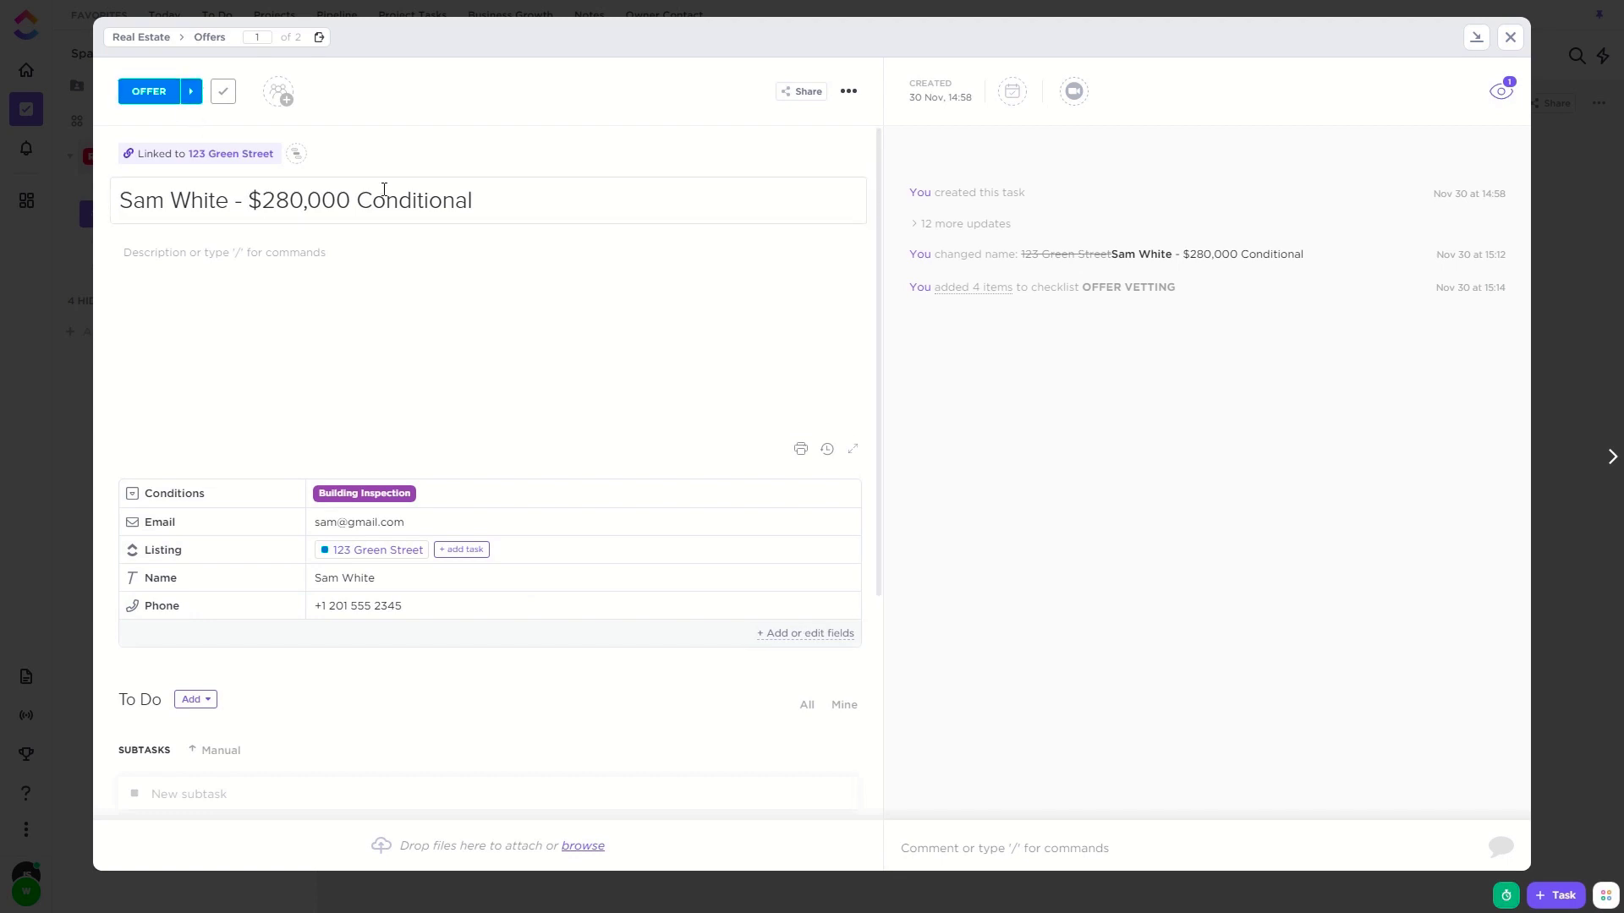
# View the status options of the $280,000 offer without changing its status, and return to the Offers list
pyautogui.click(154, 101)
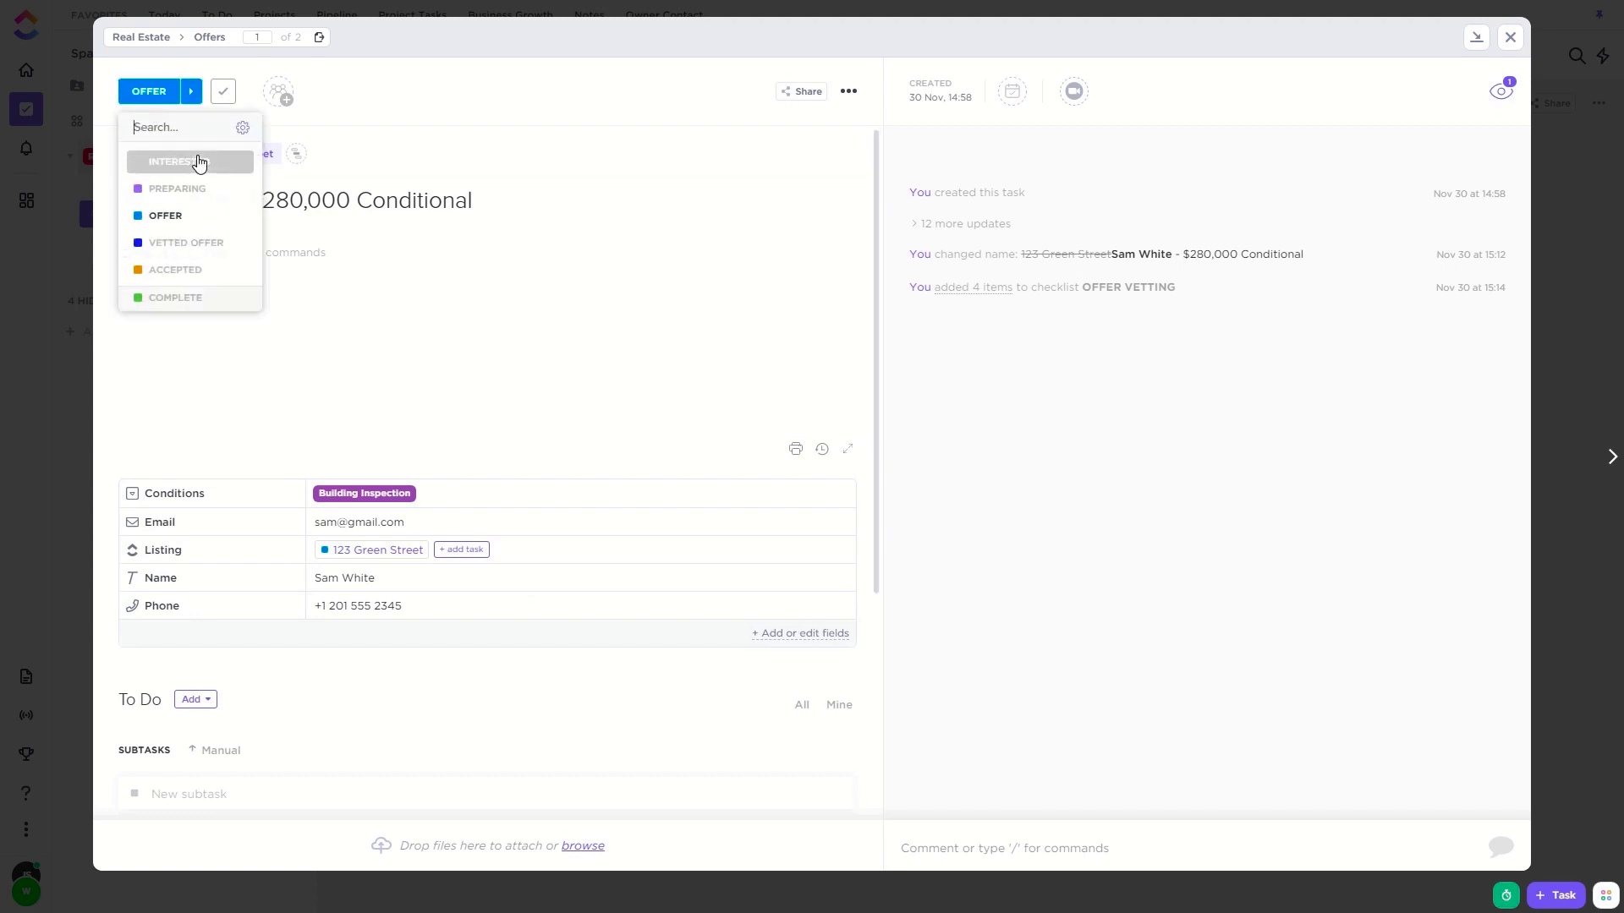
pyautogui.click(1467, 83)
pyautogui.click(1510, 38)
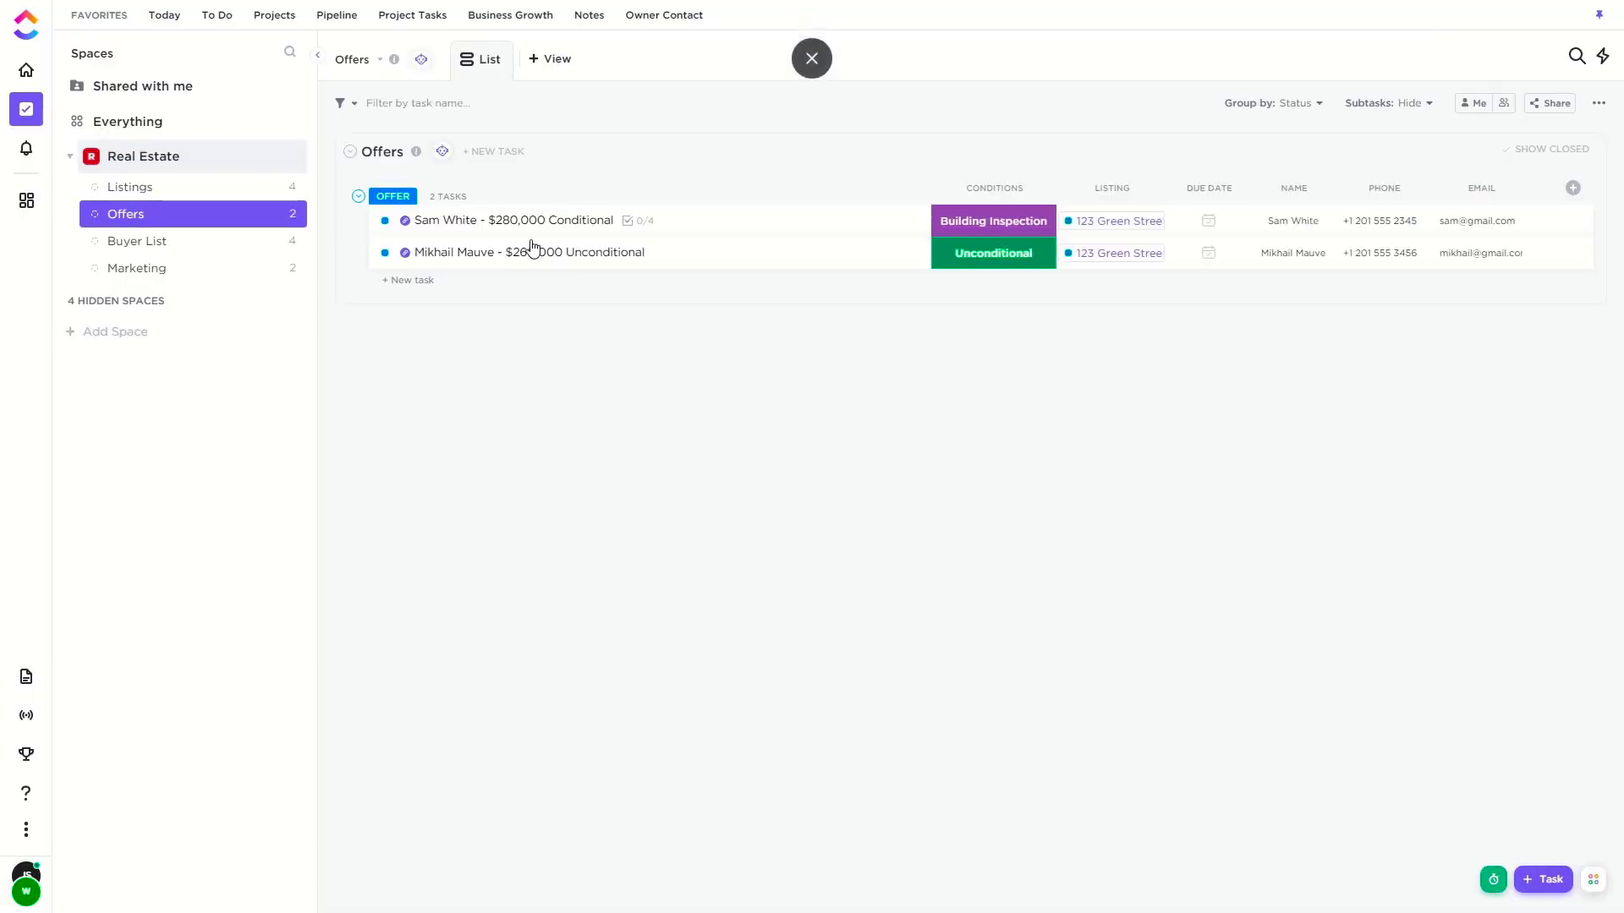
# Add a new task named with the prospective buyer's full name to the Offers list, and briefly view its details
pyautogui.click(515, 153)
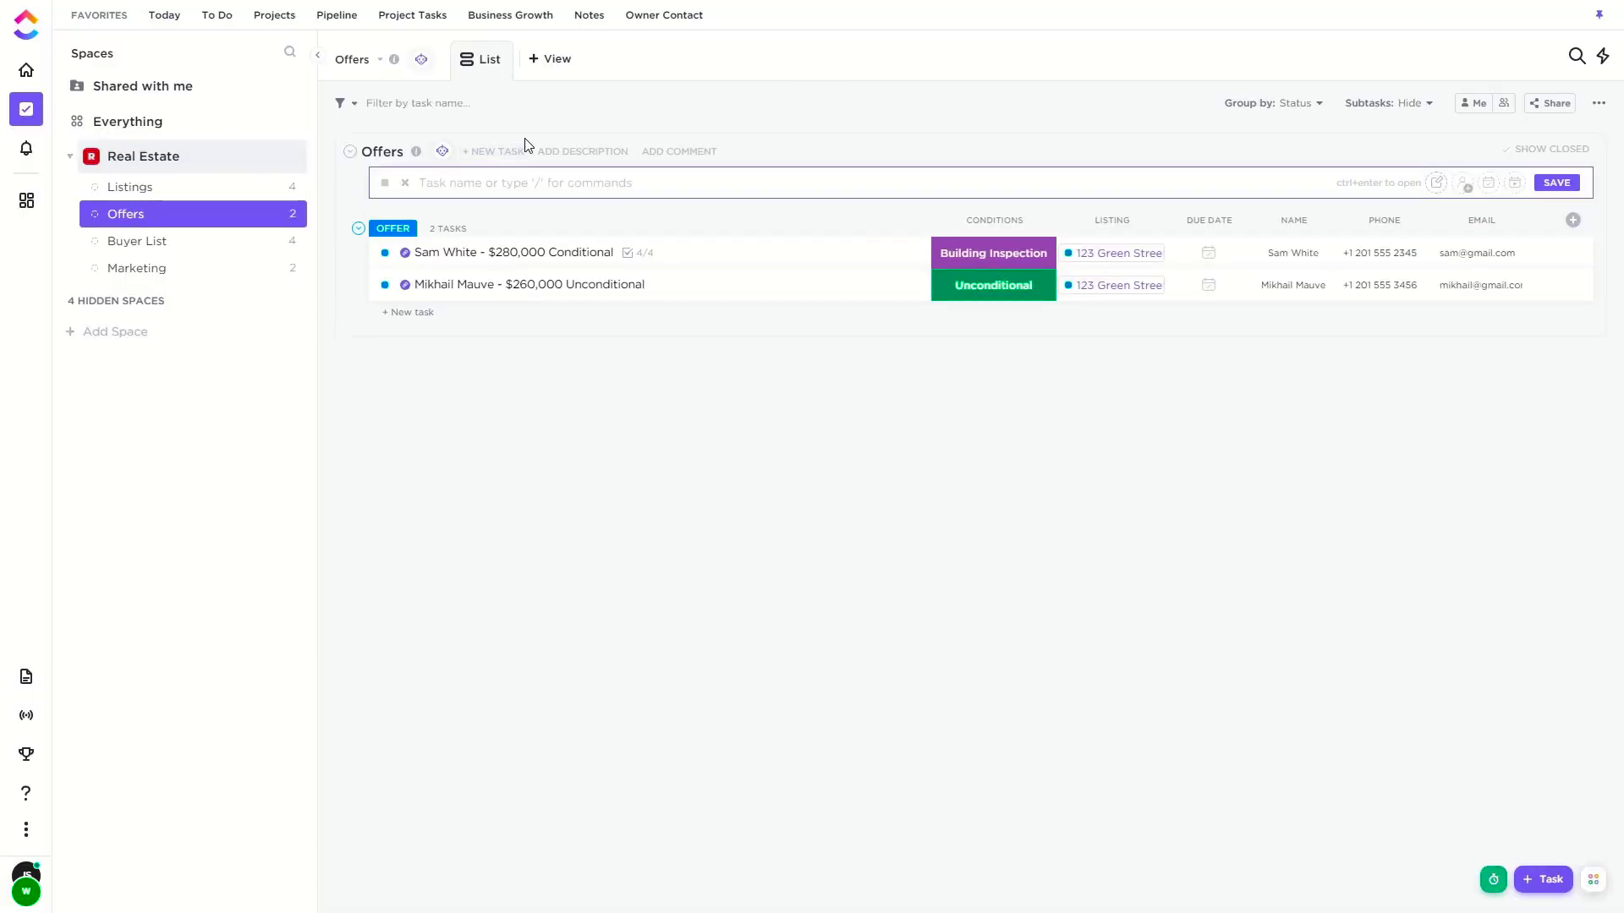
pyautogui.write('Jill')
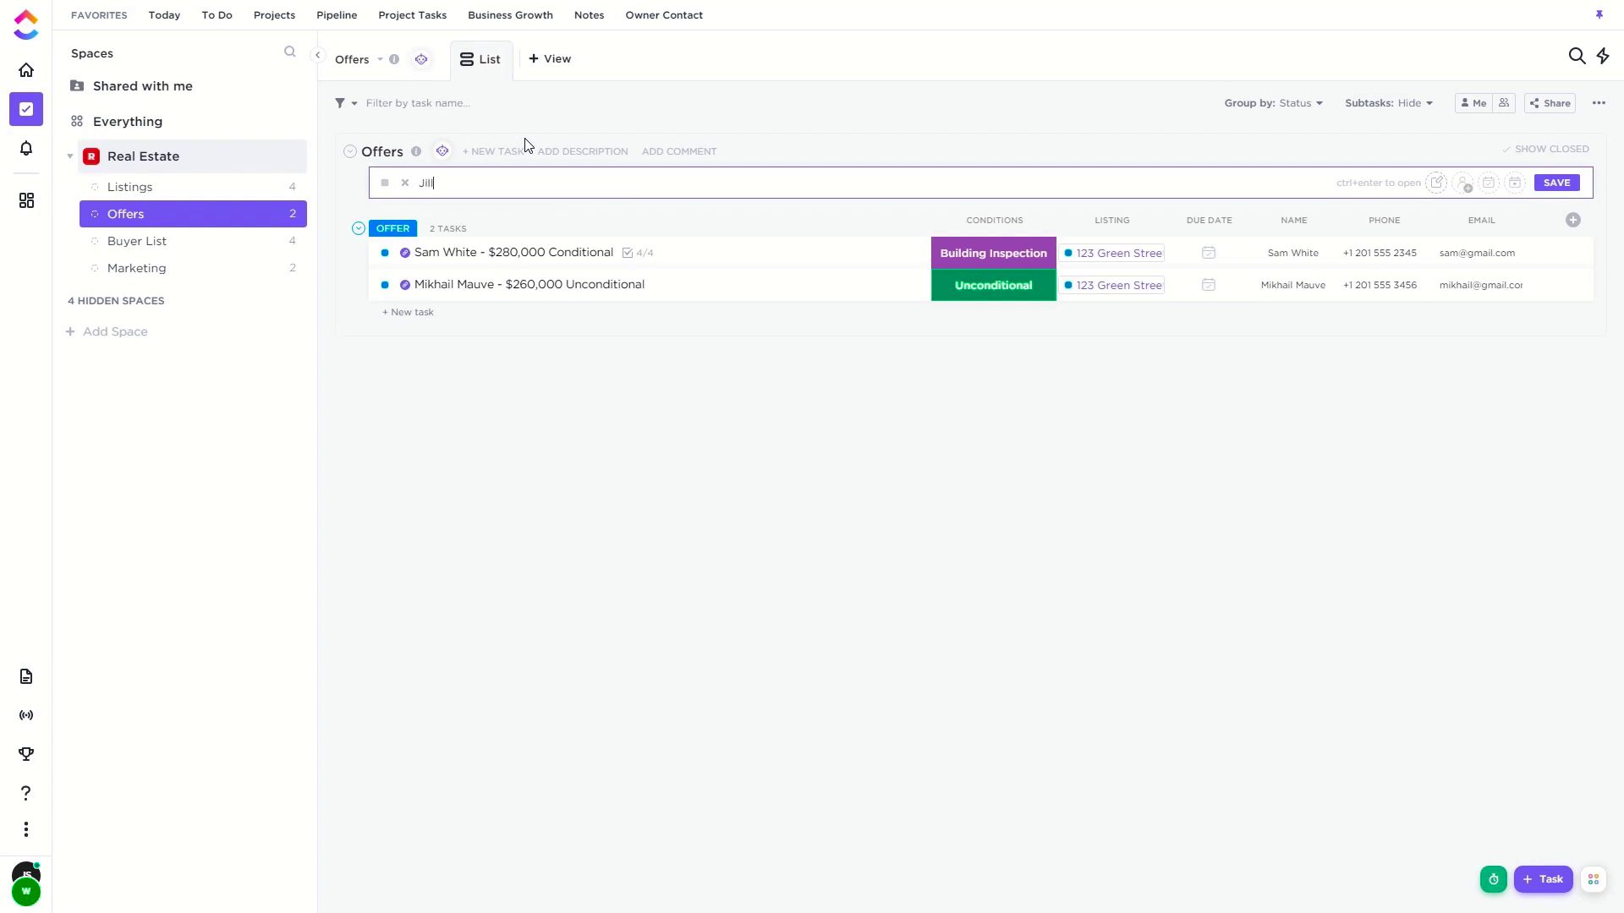
pyautogui.write(' Jones')
pyautogui.press('Return')
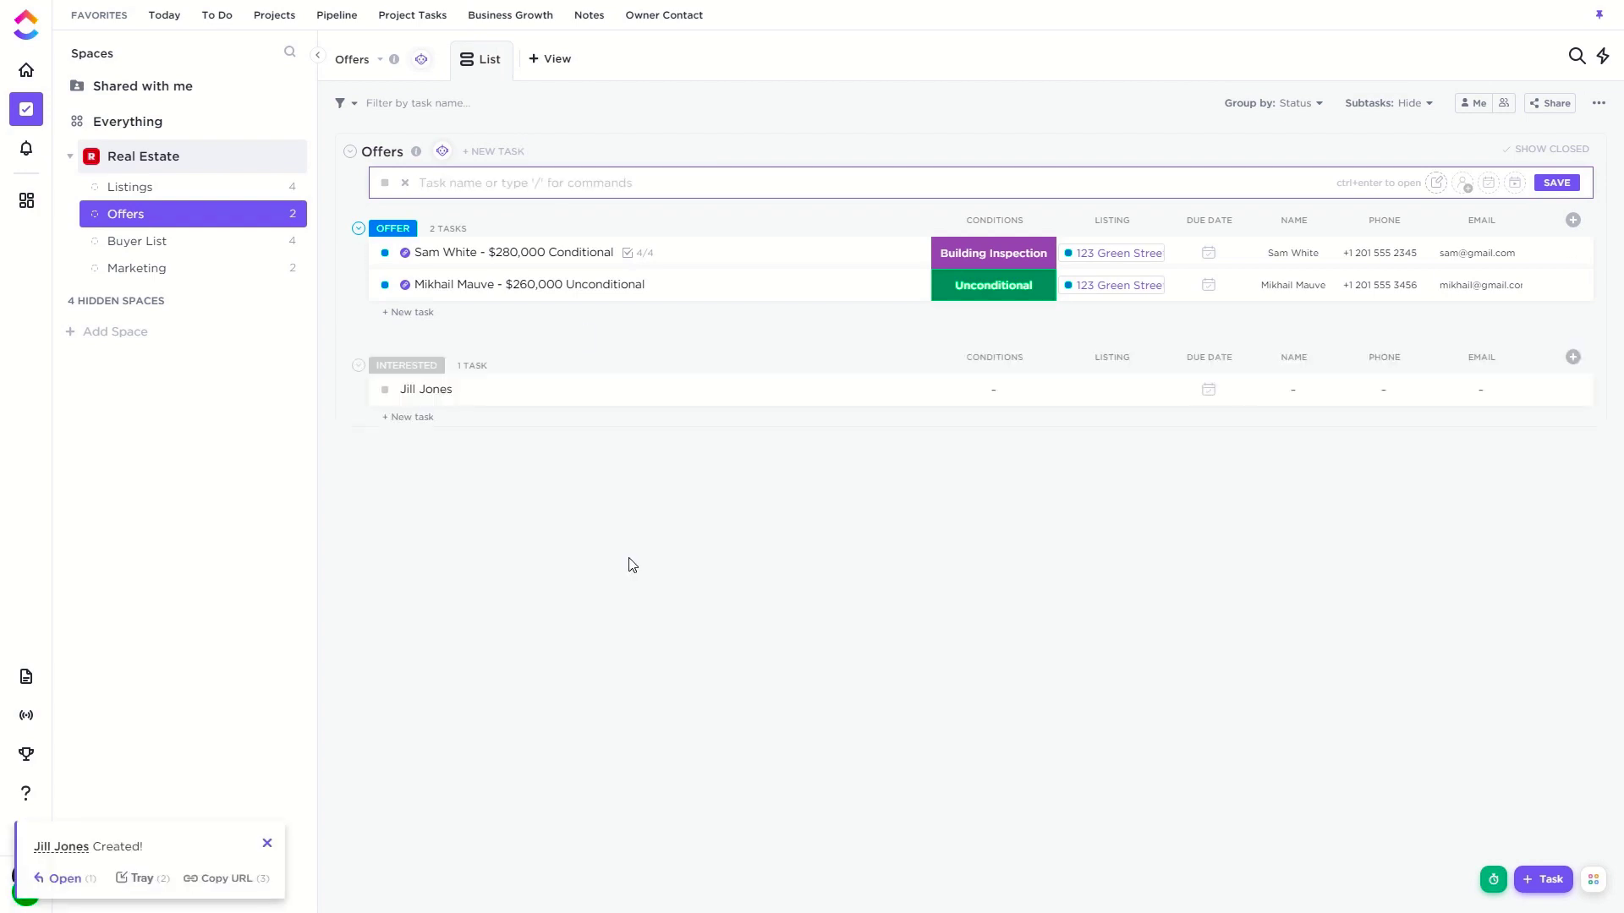
pyautogui.press('Escape')
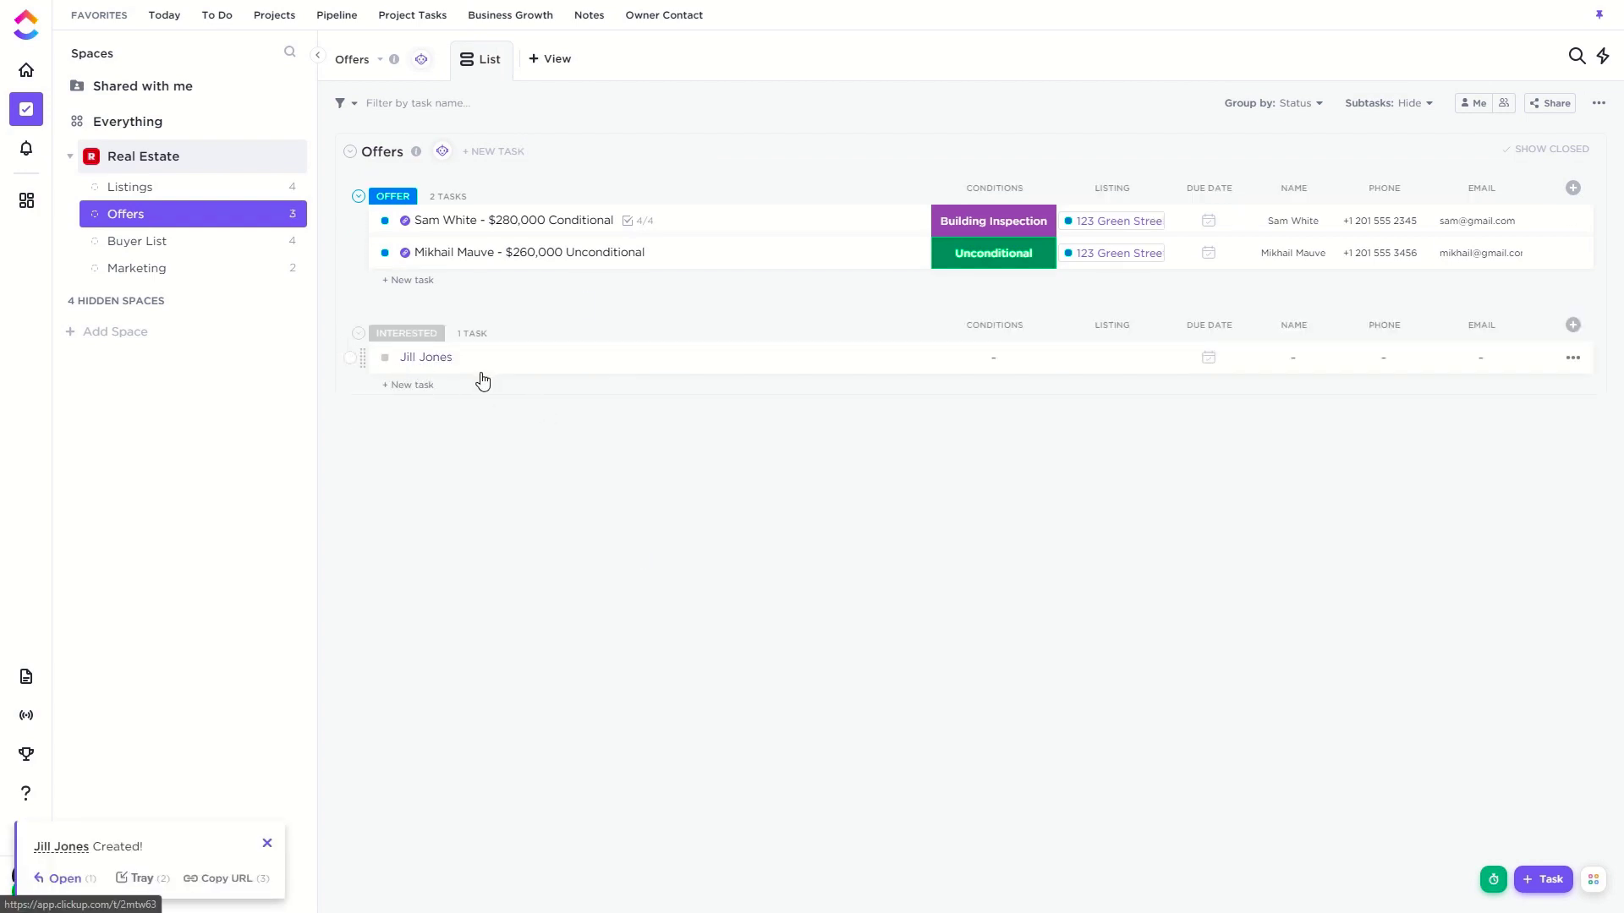
pyautogui.click(439, 358)
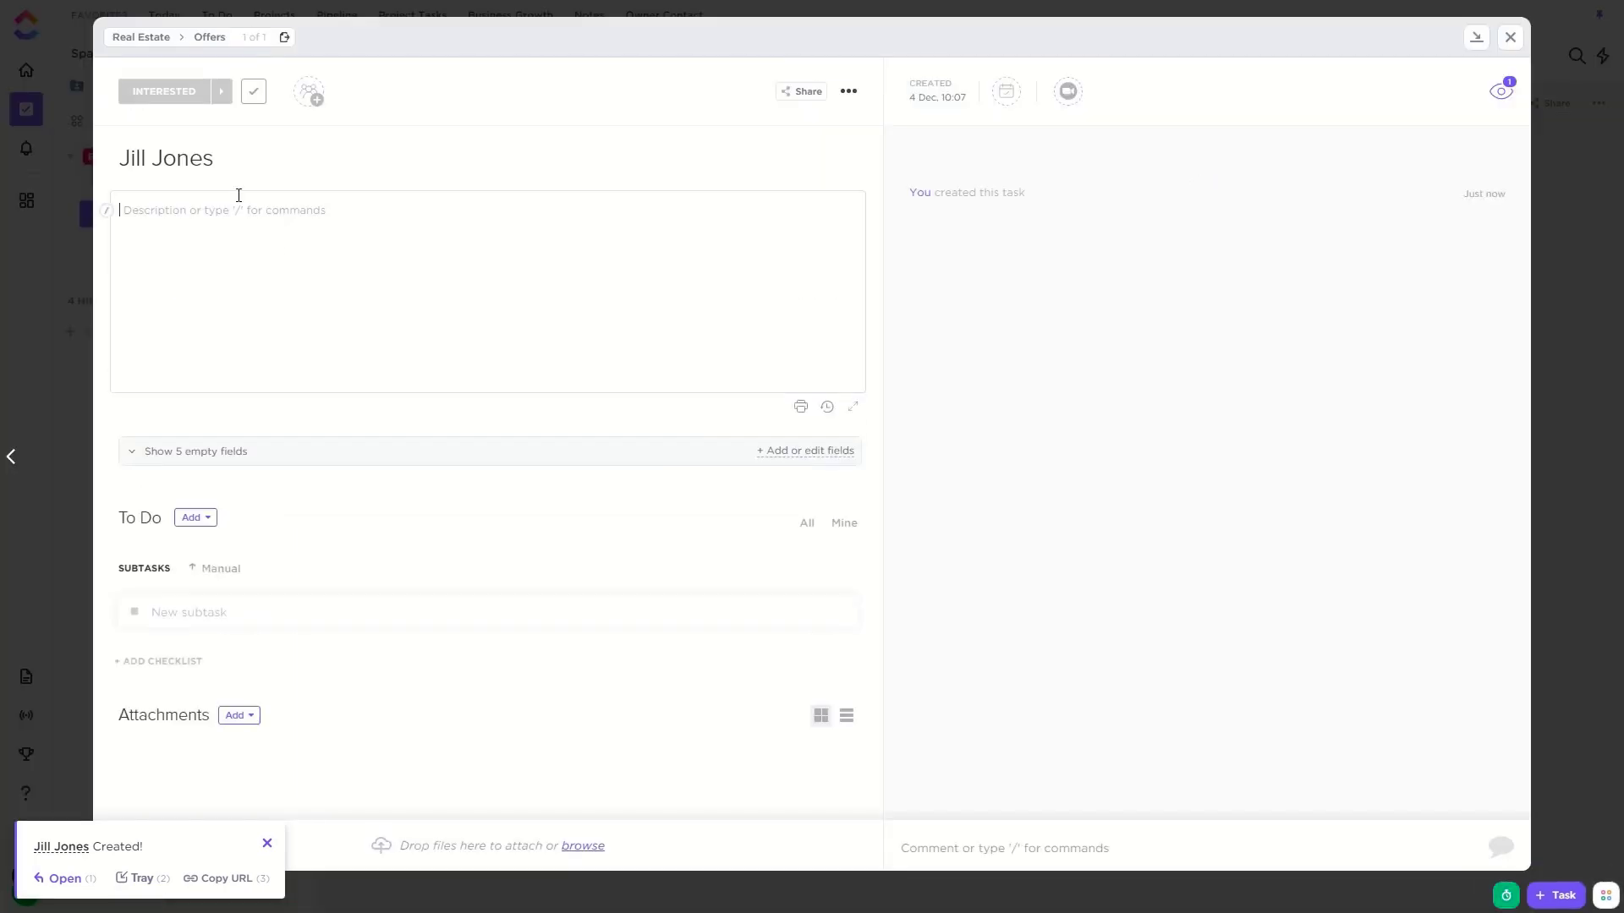
pyautogui.click(1510, 36)
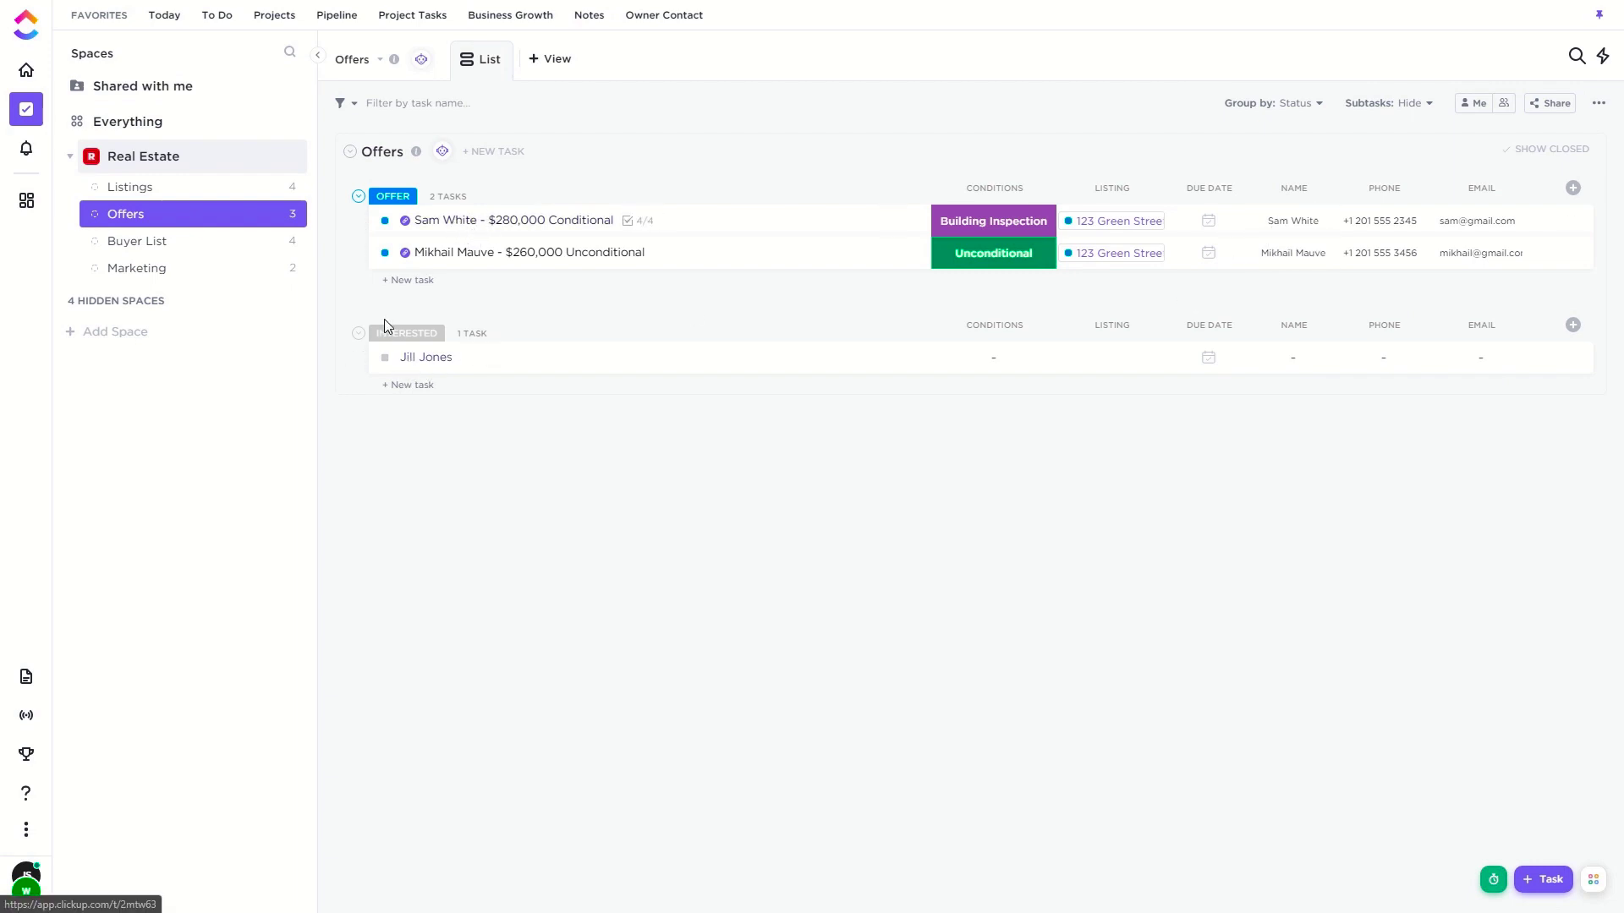
# Move the new buyer's task to the Preparing status and on to Offer
pyautogui.click(385, 360)
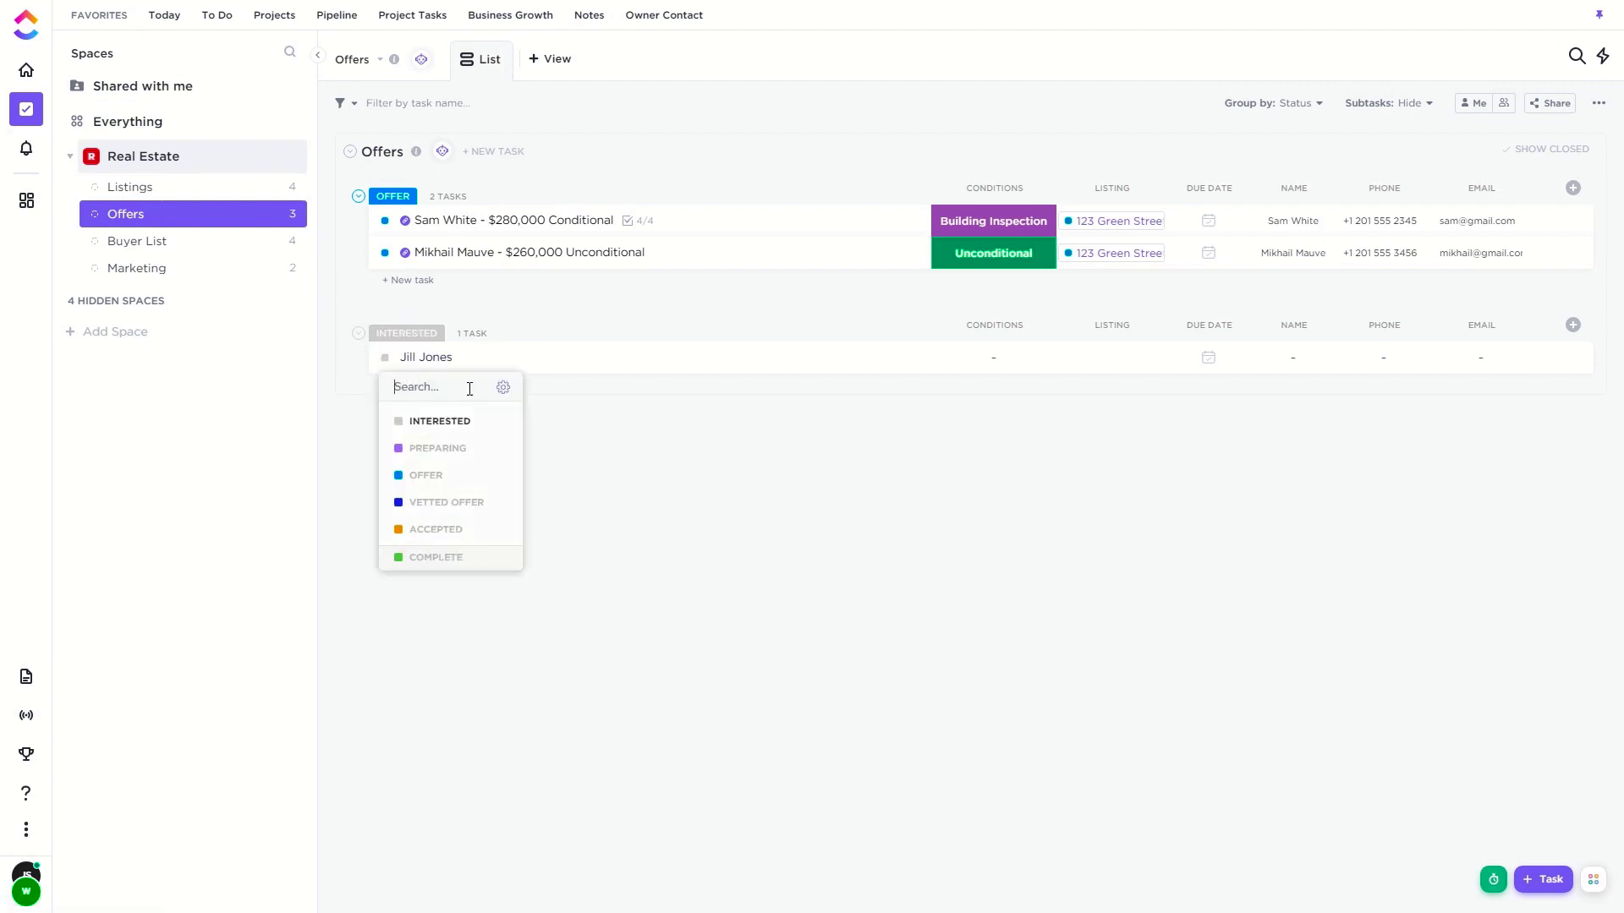
pyautogui.click(438, 450)
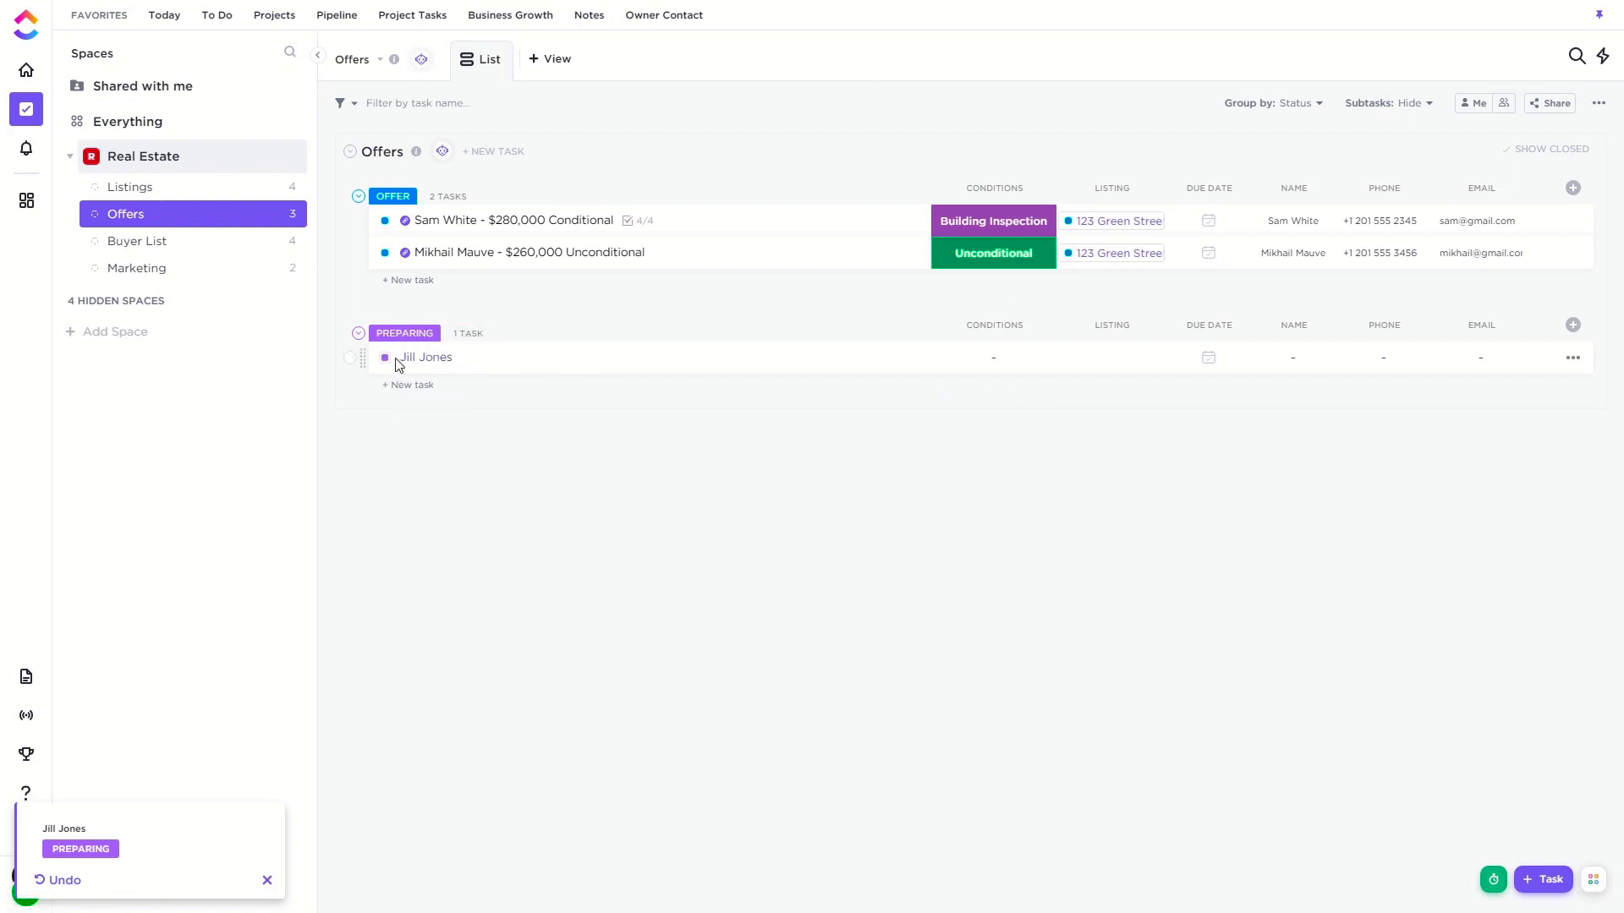
pyautogui.click(384, 358)
pyautogui.click(452, 473)
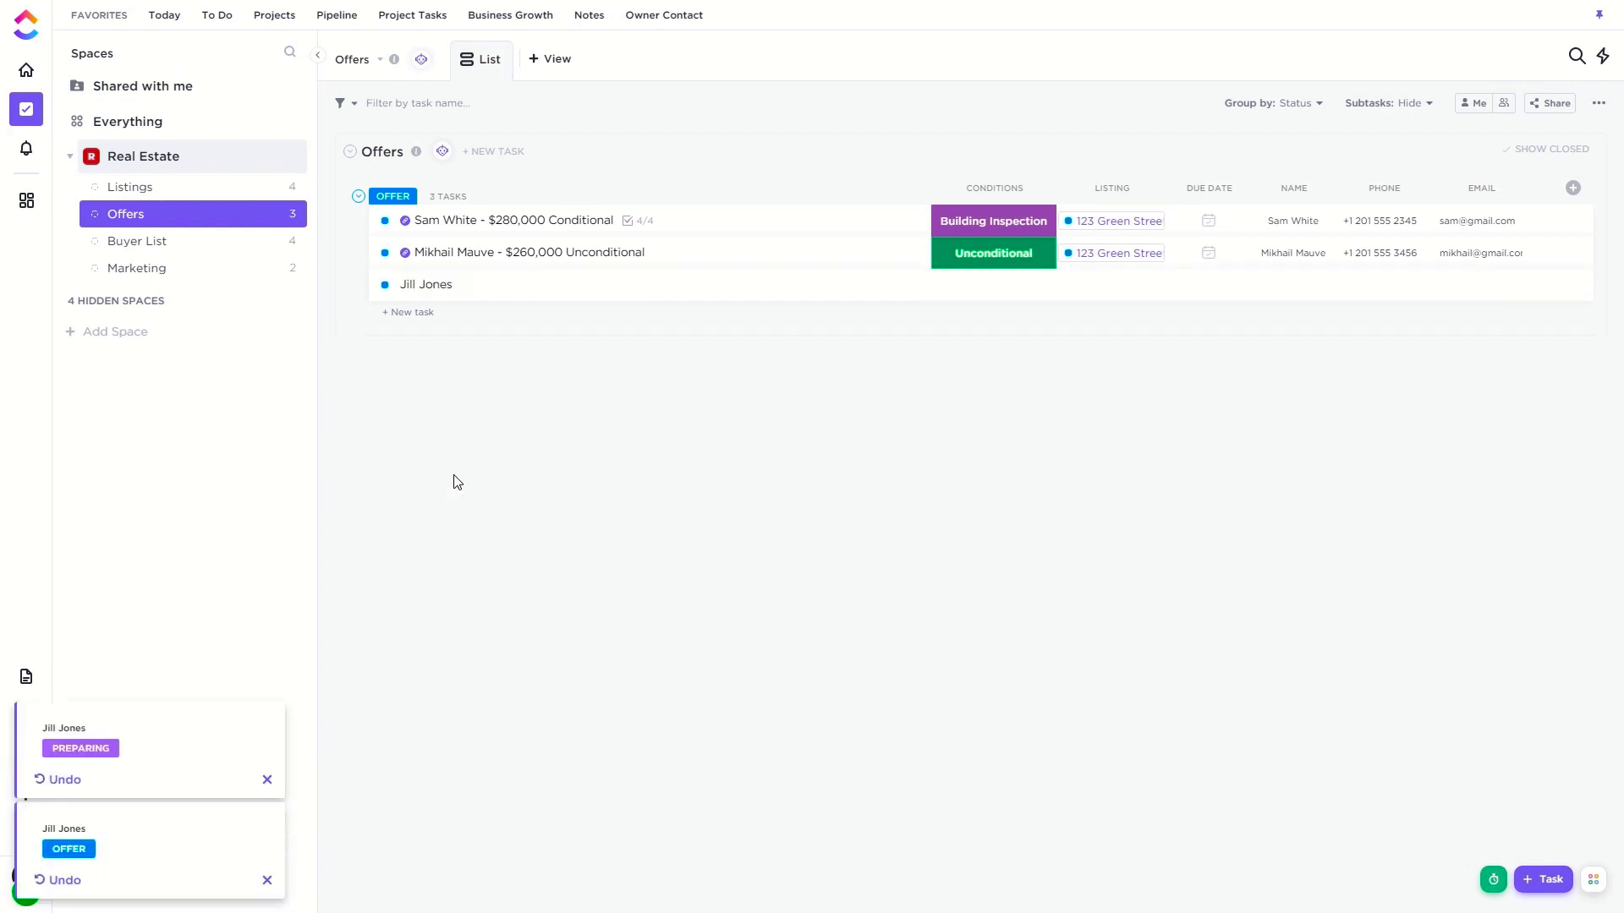
# Advance the new buyer's task to Vetted Offer and on to Accepted, and review the remaining status options
pyautogui.click(385, 285)
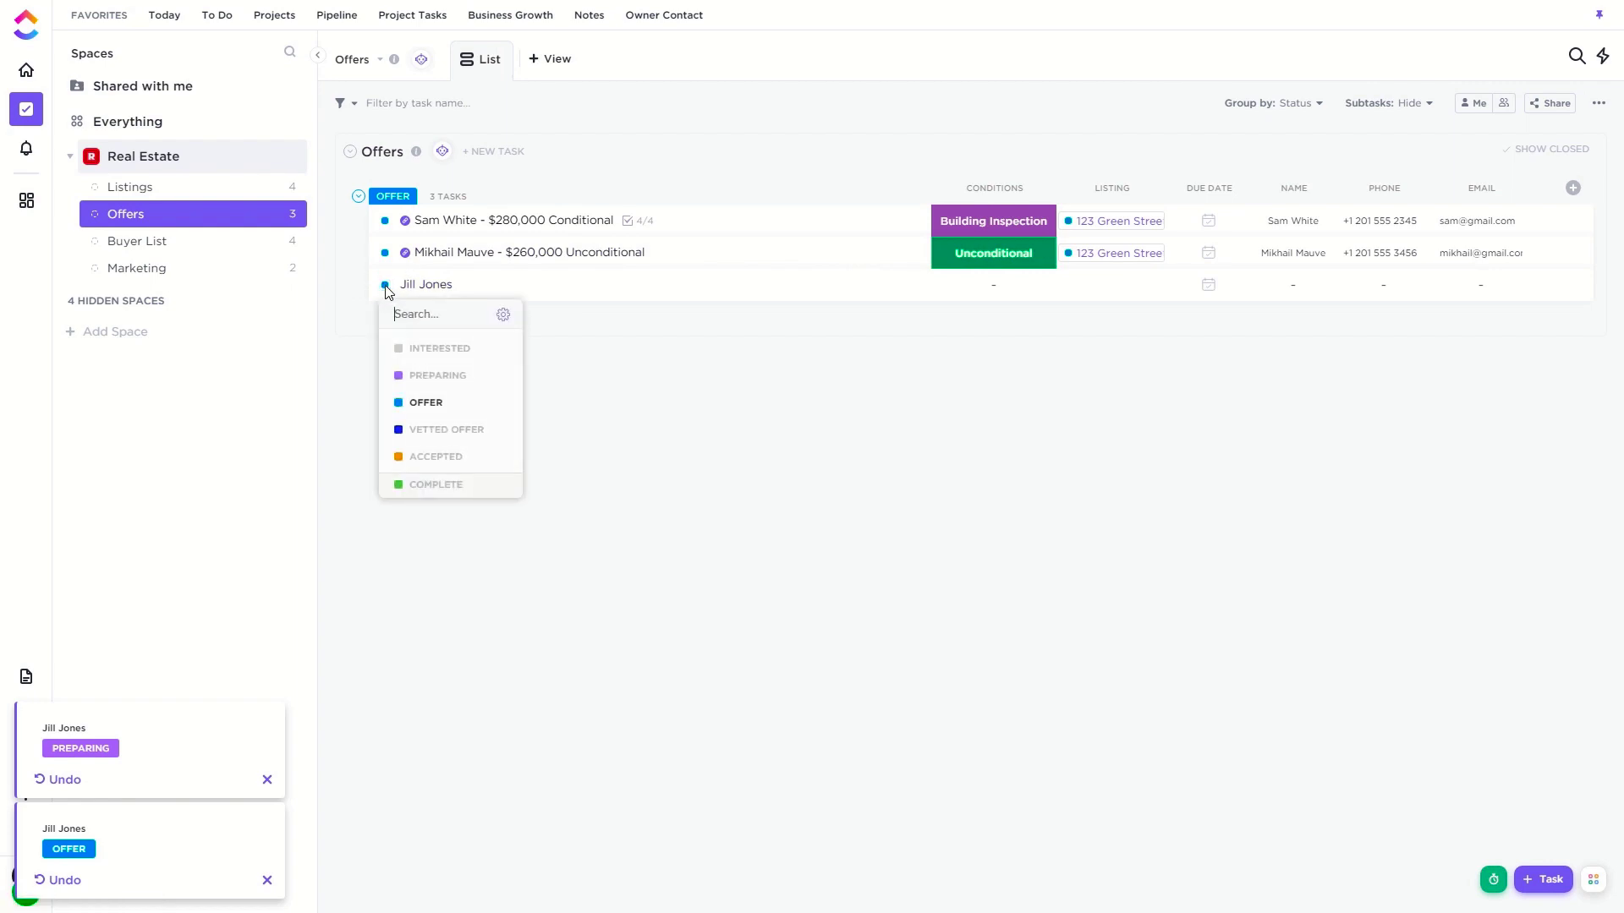
pyautogui.click(460, 444)
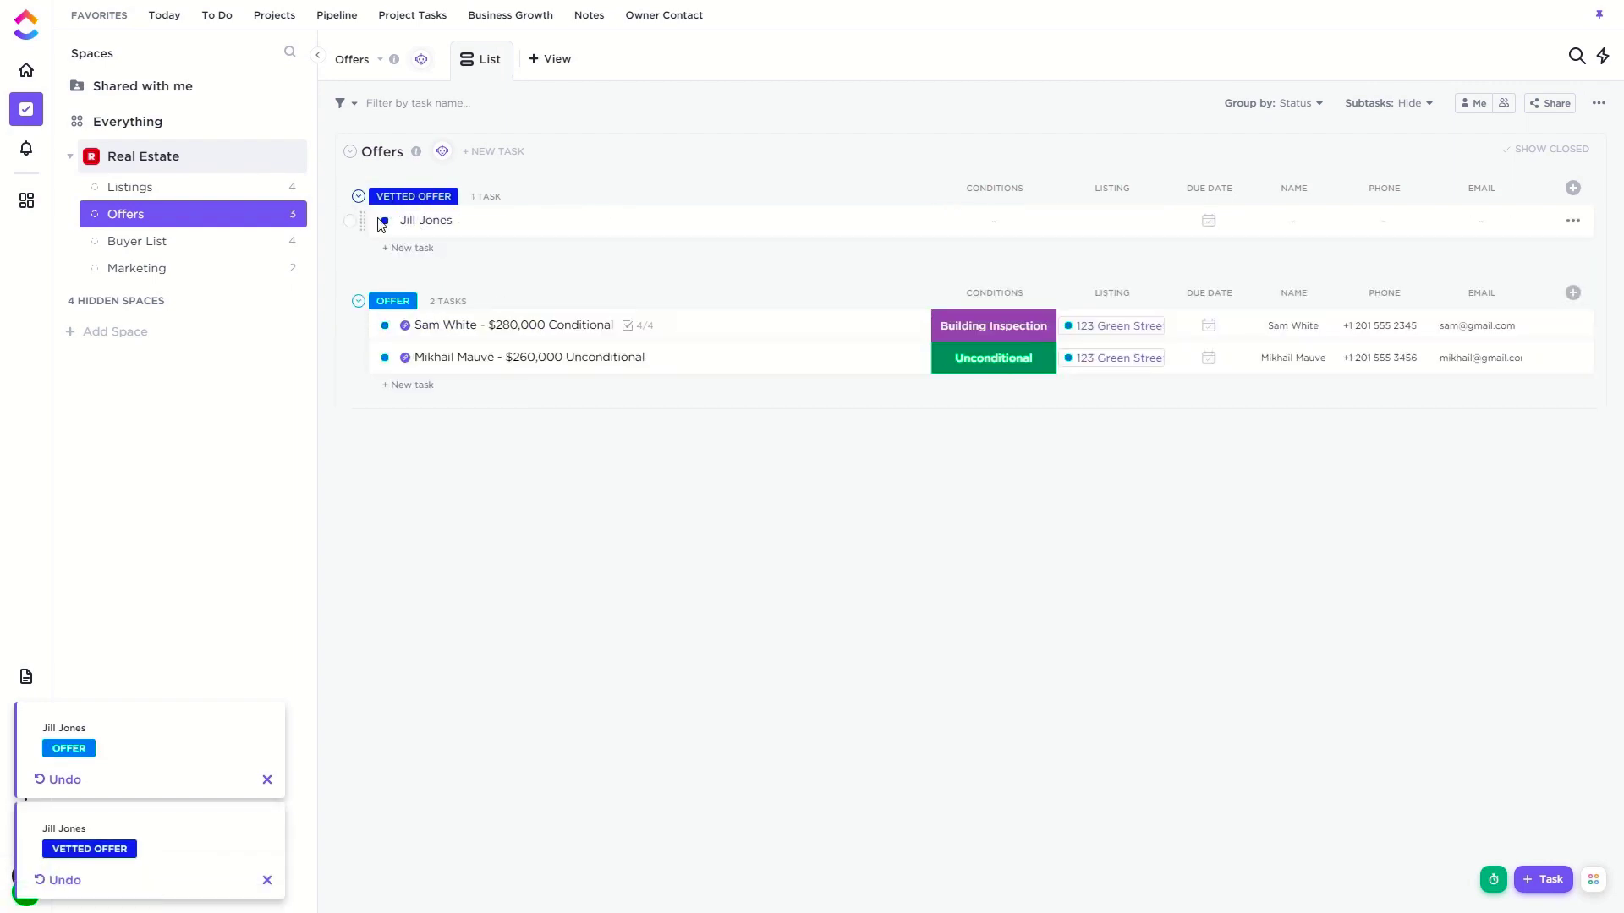
pyautogui.click(385, 222)
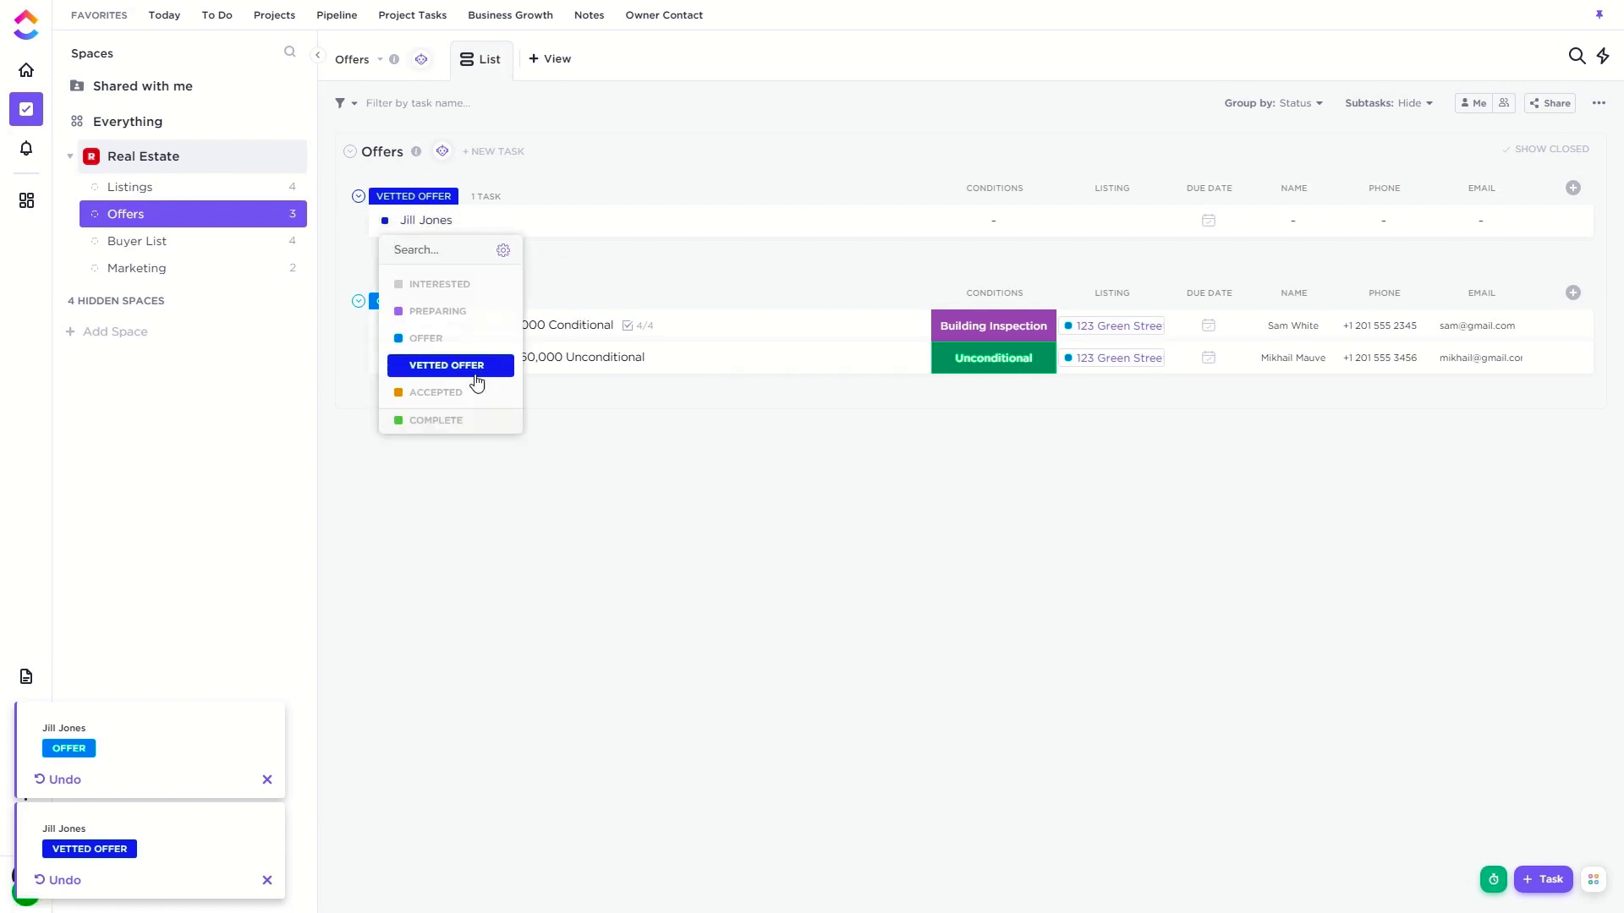
pyautogui.click(455, 394)
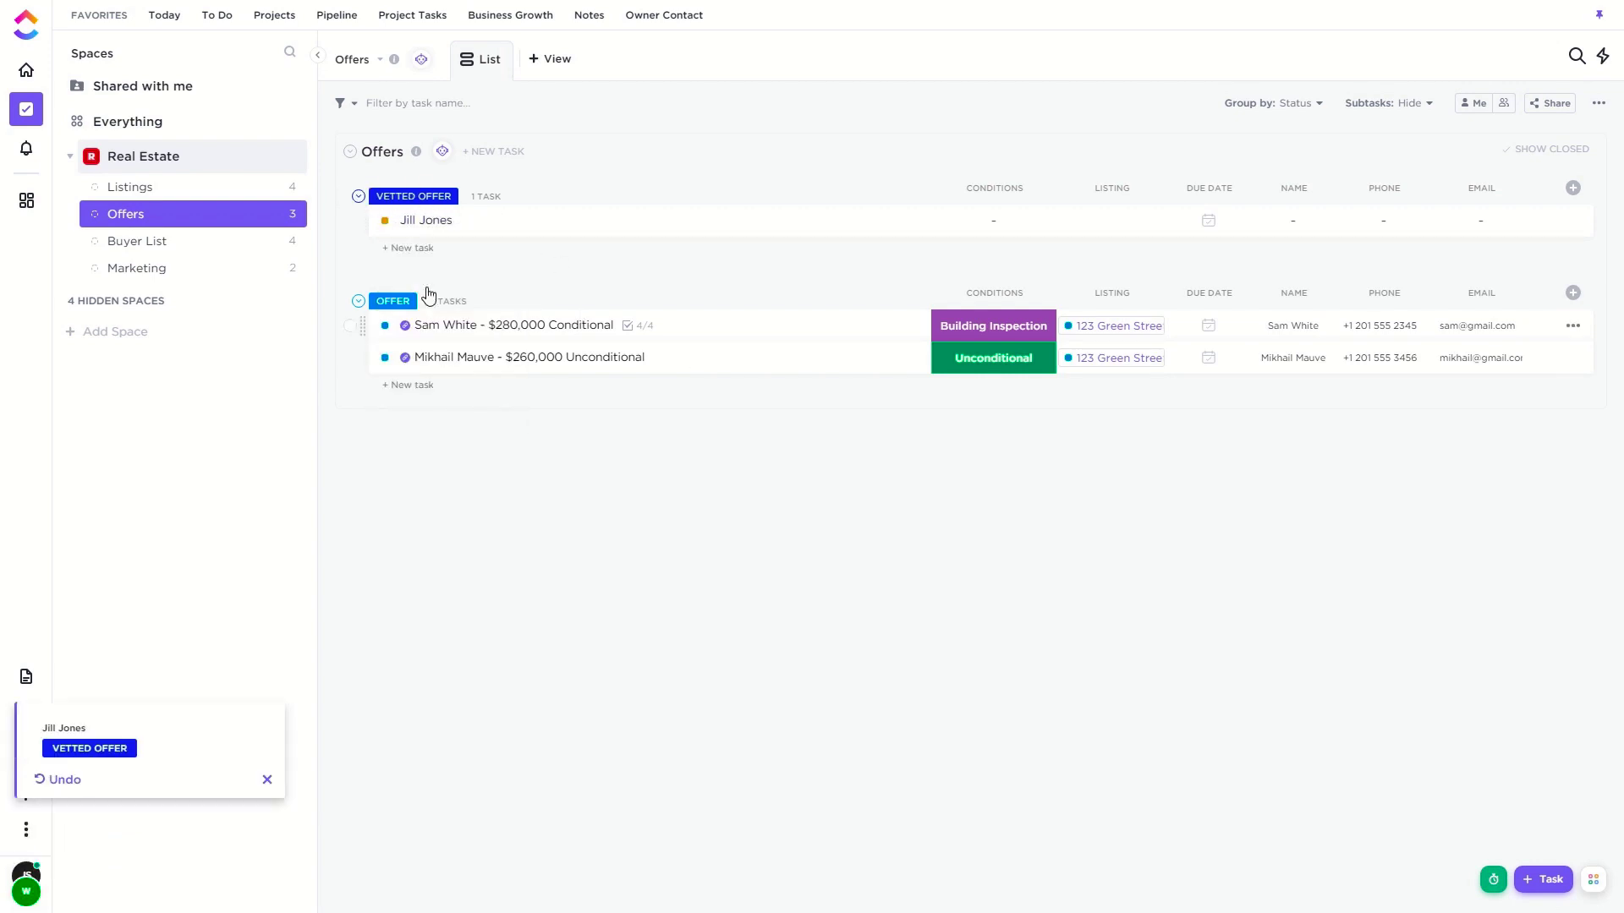
pyautogui.click(387, 226)
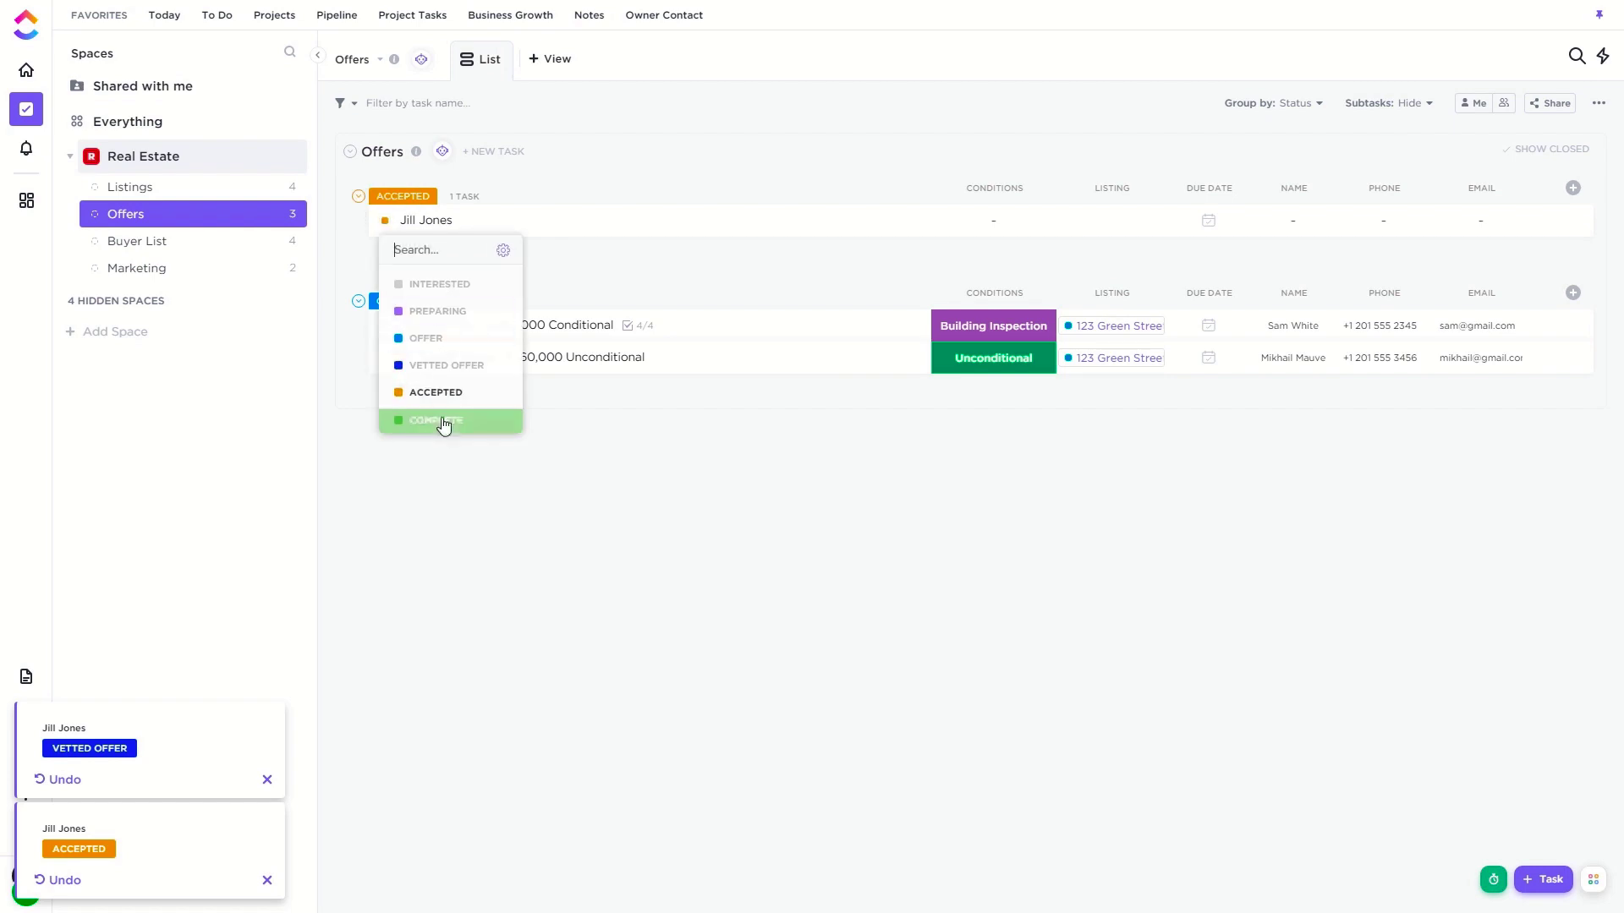
pyautogui.click(453, 406)
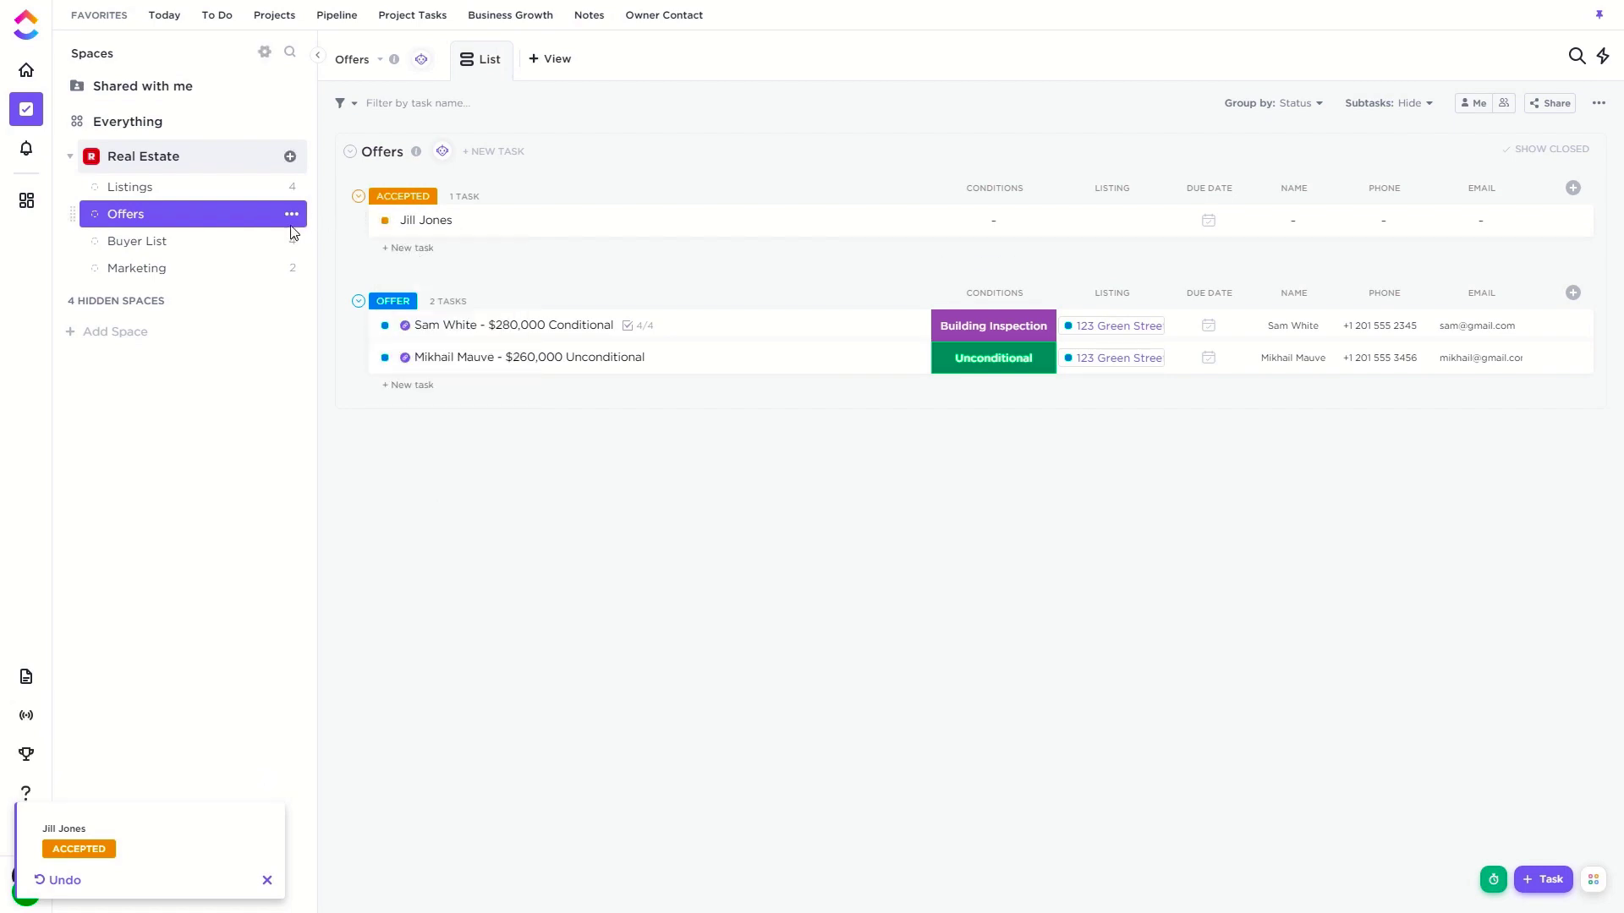
# Edit the statuses of the Offers list and add a new active status named "Rejected"
pyautogui.click(291, 214)
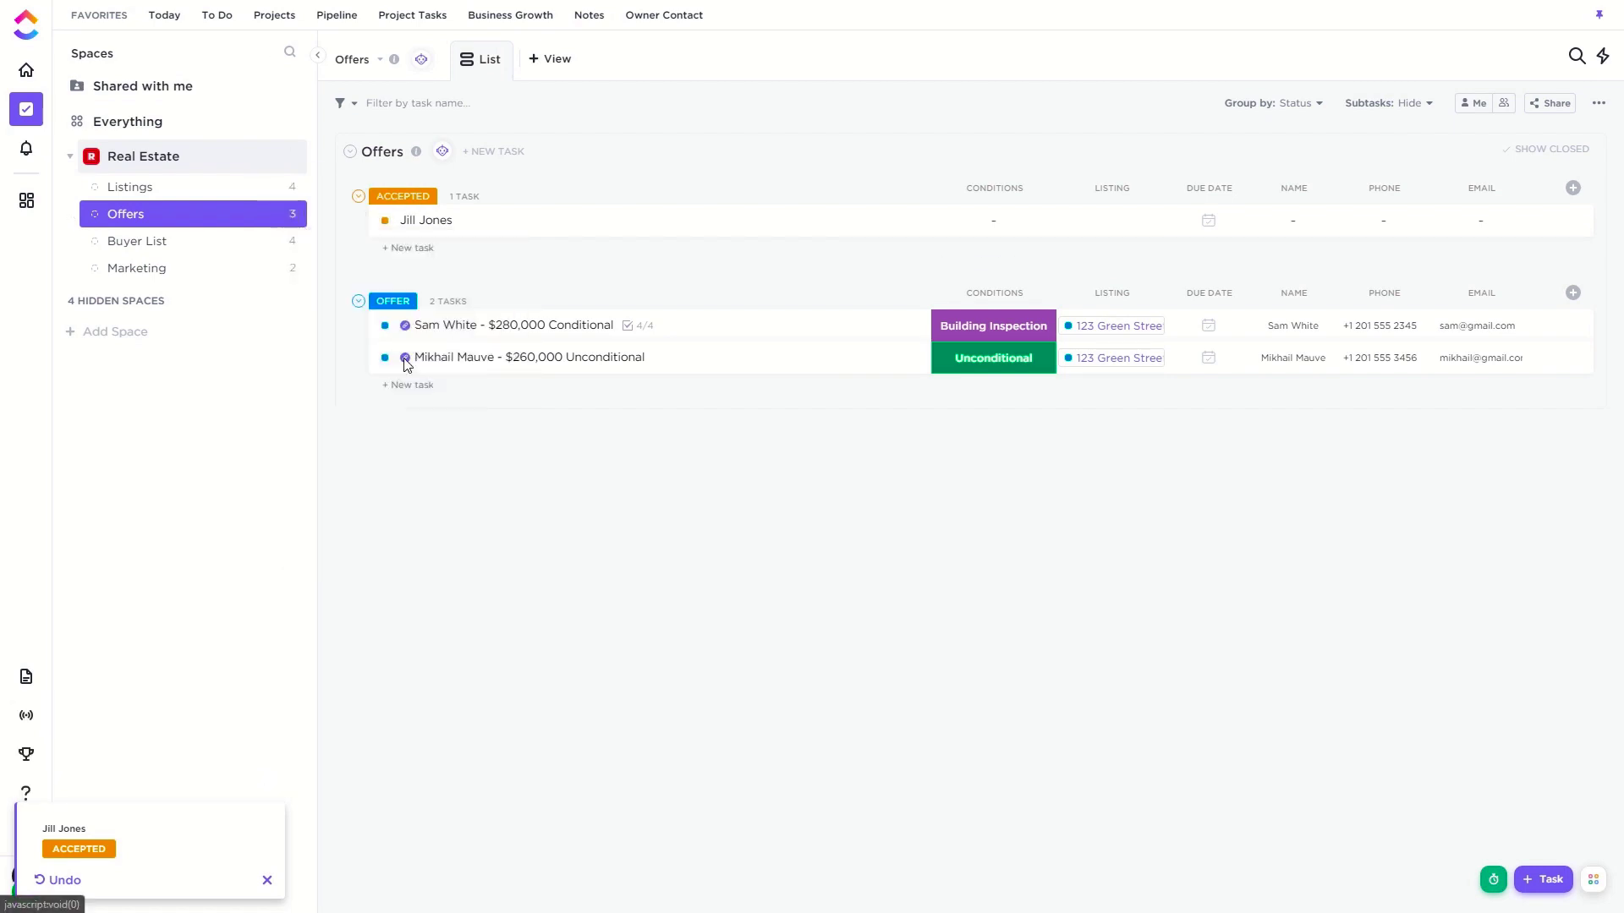
pyautogui.click(386, 374)
pyautogui.click(860, 323)
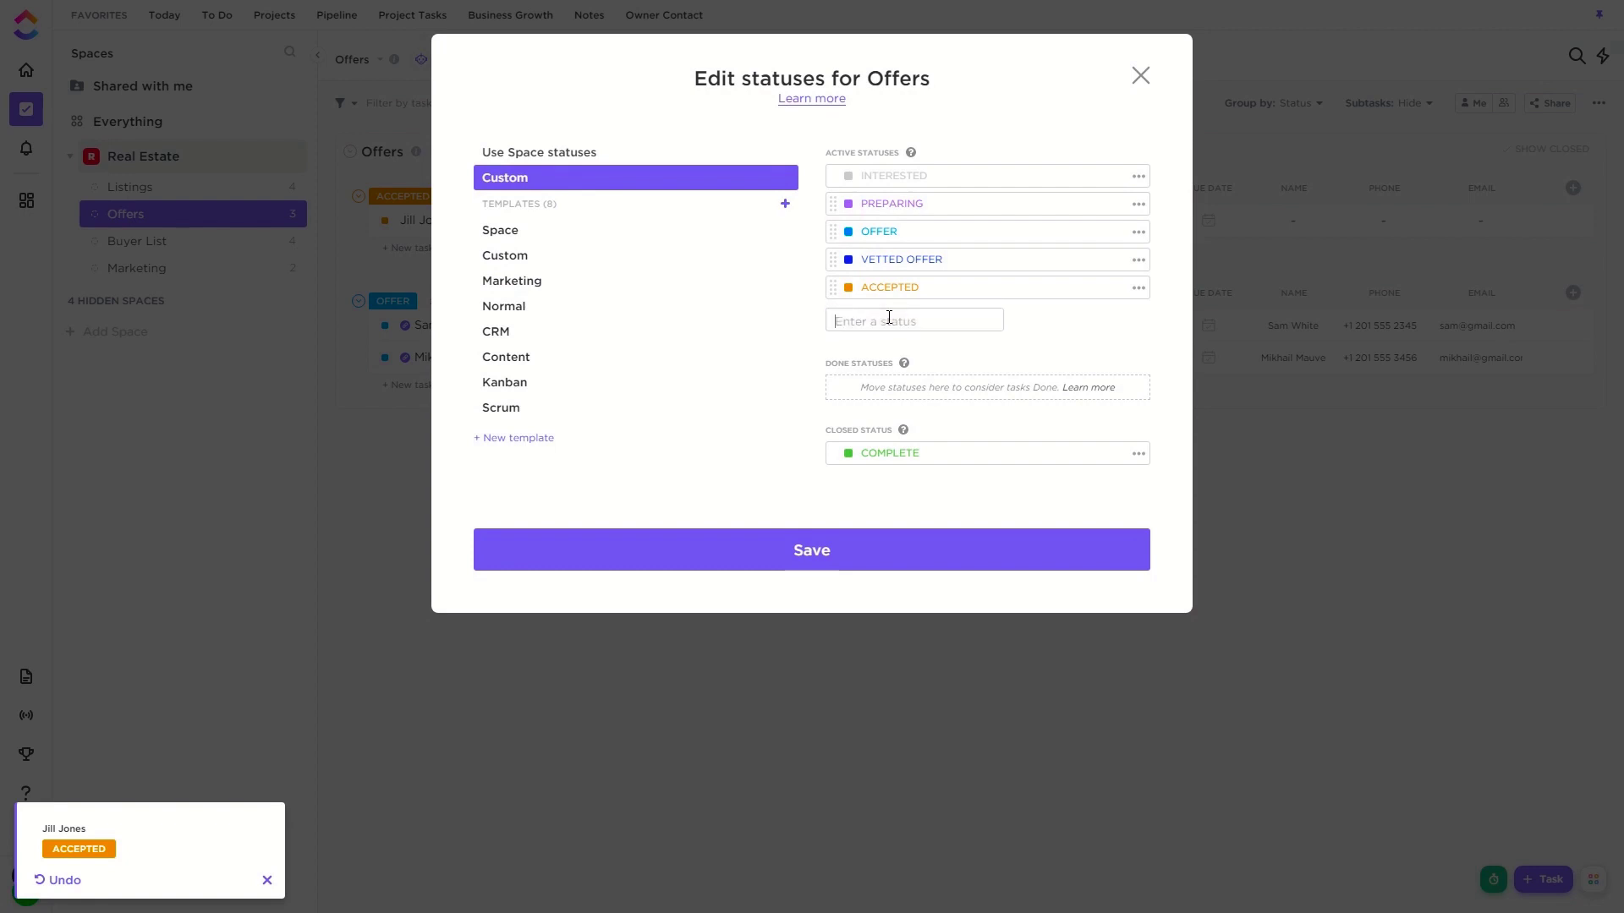
pyautogui.write('Rejected')
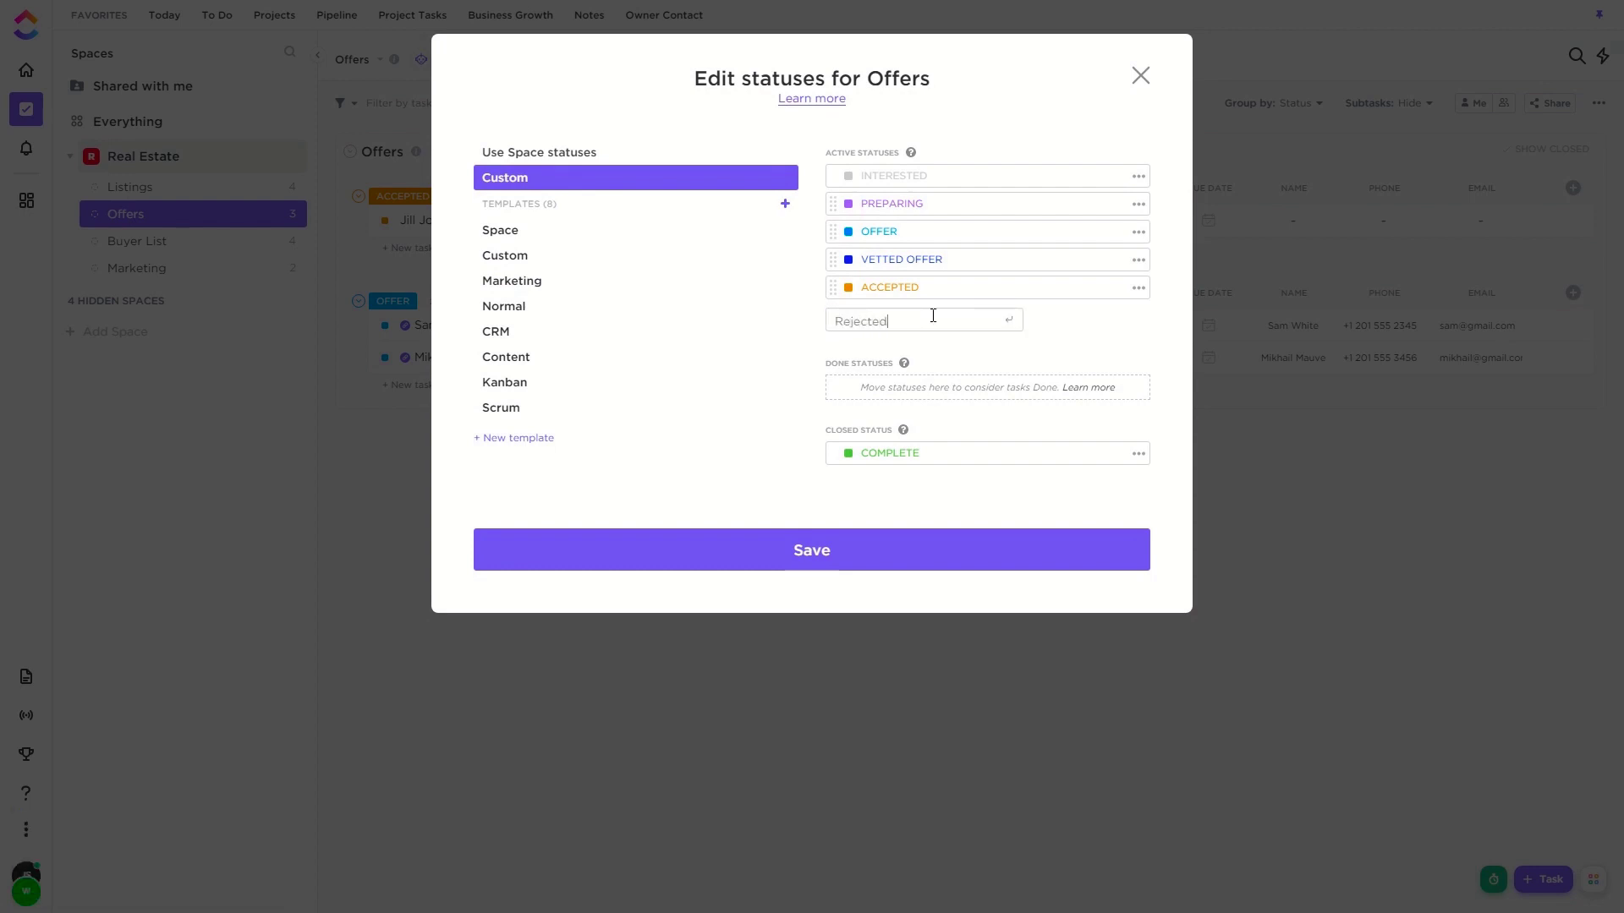
pyautogui.press('Return')
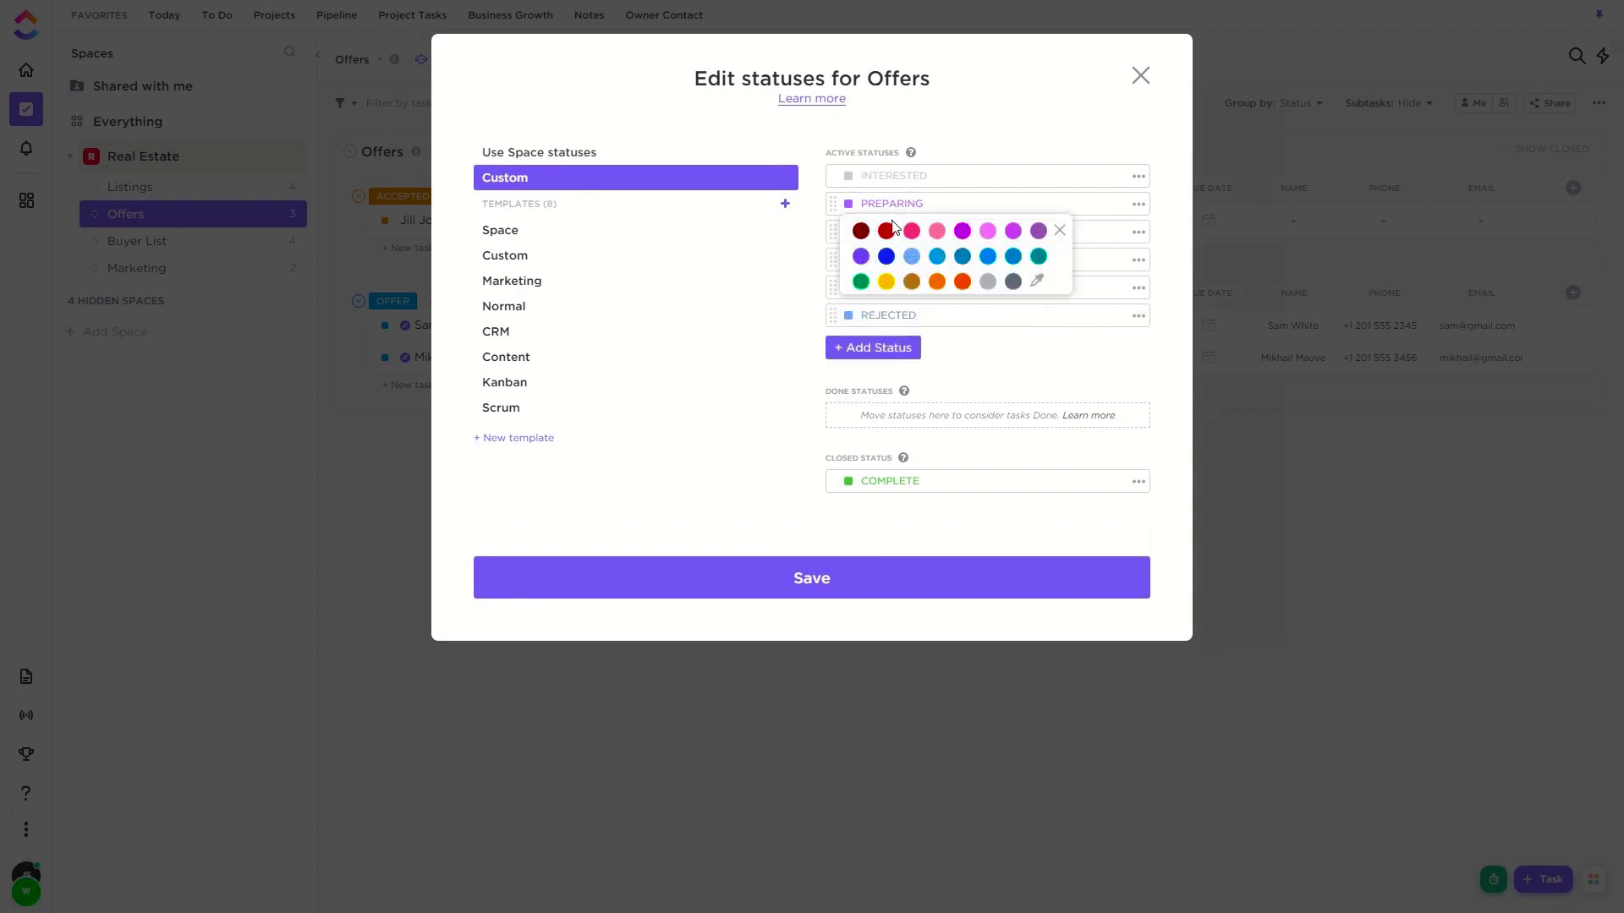
# Colour the Rejected status dark red, move it into the done statuses, and save the Offers statuses
pyautogui.click(886, 231)
pyautogui.click(1000, 360)
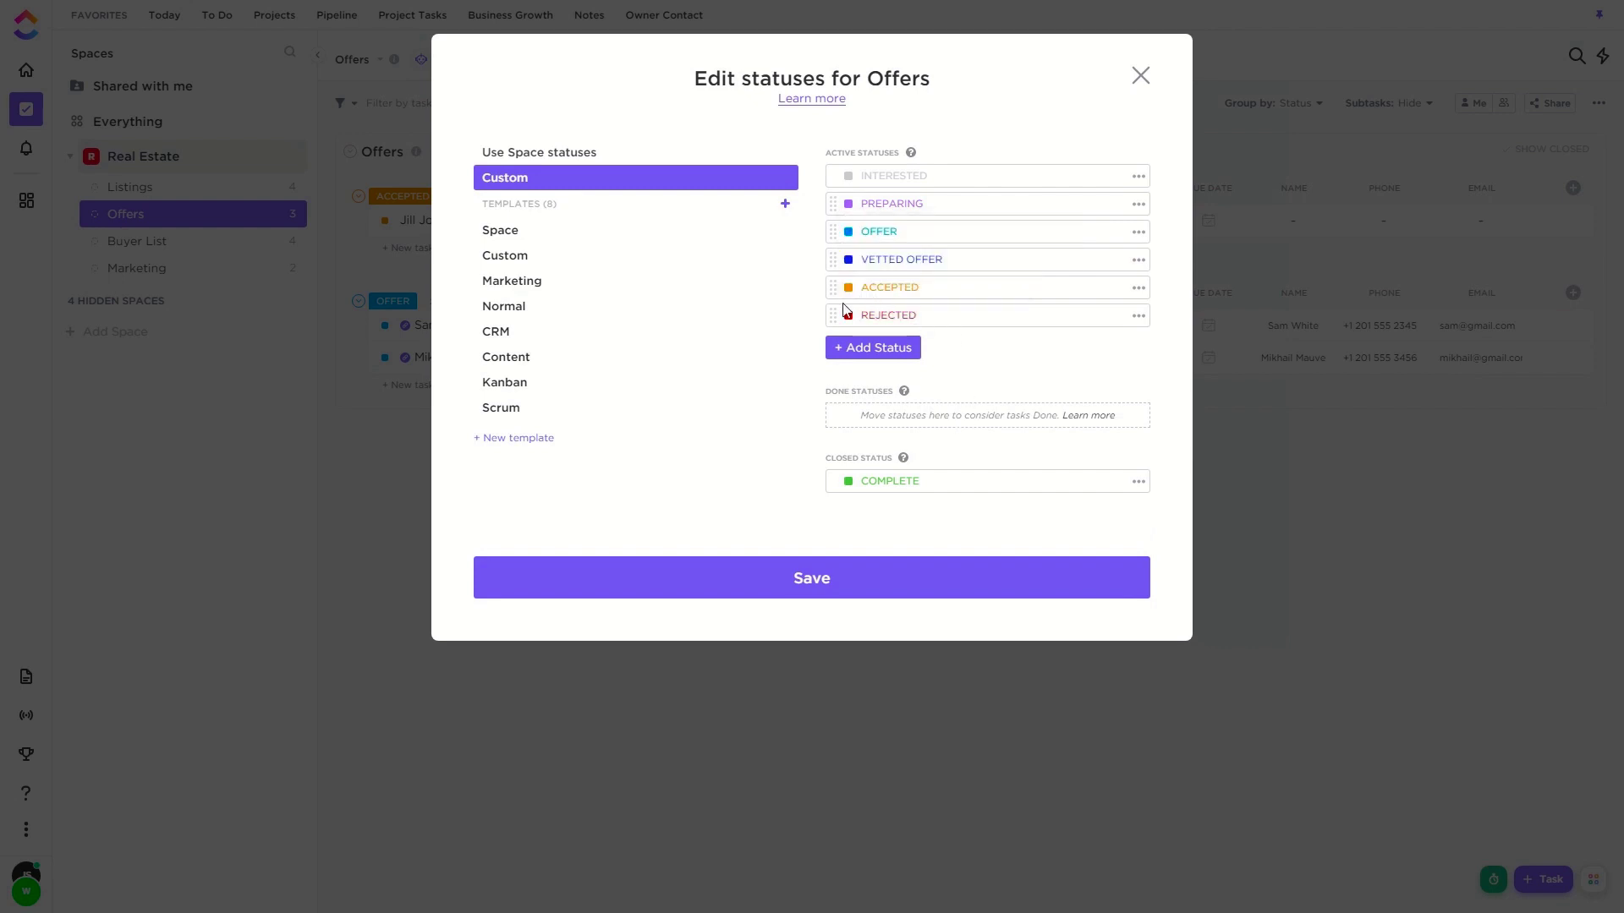
pyautogui.moveTo(836, 311); pyautogui.dragTo(854, 401)
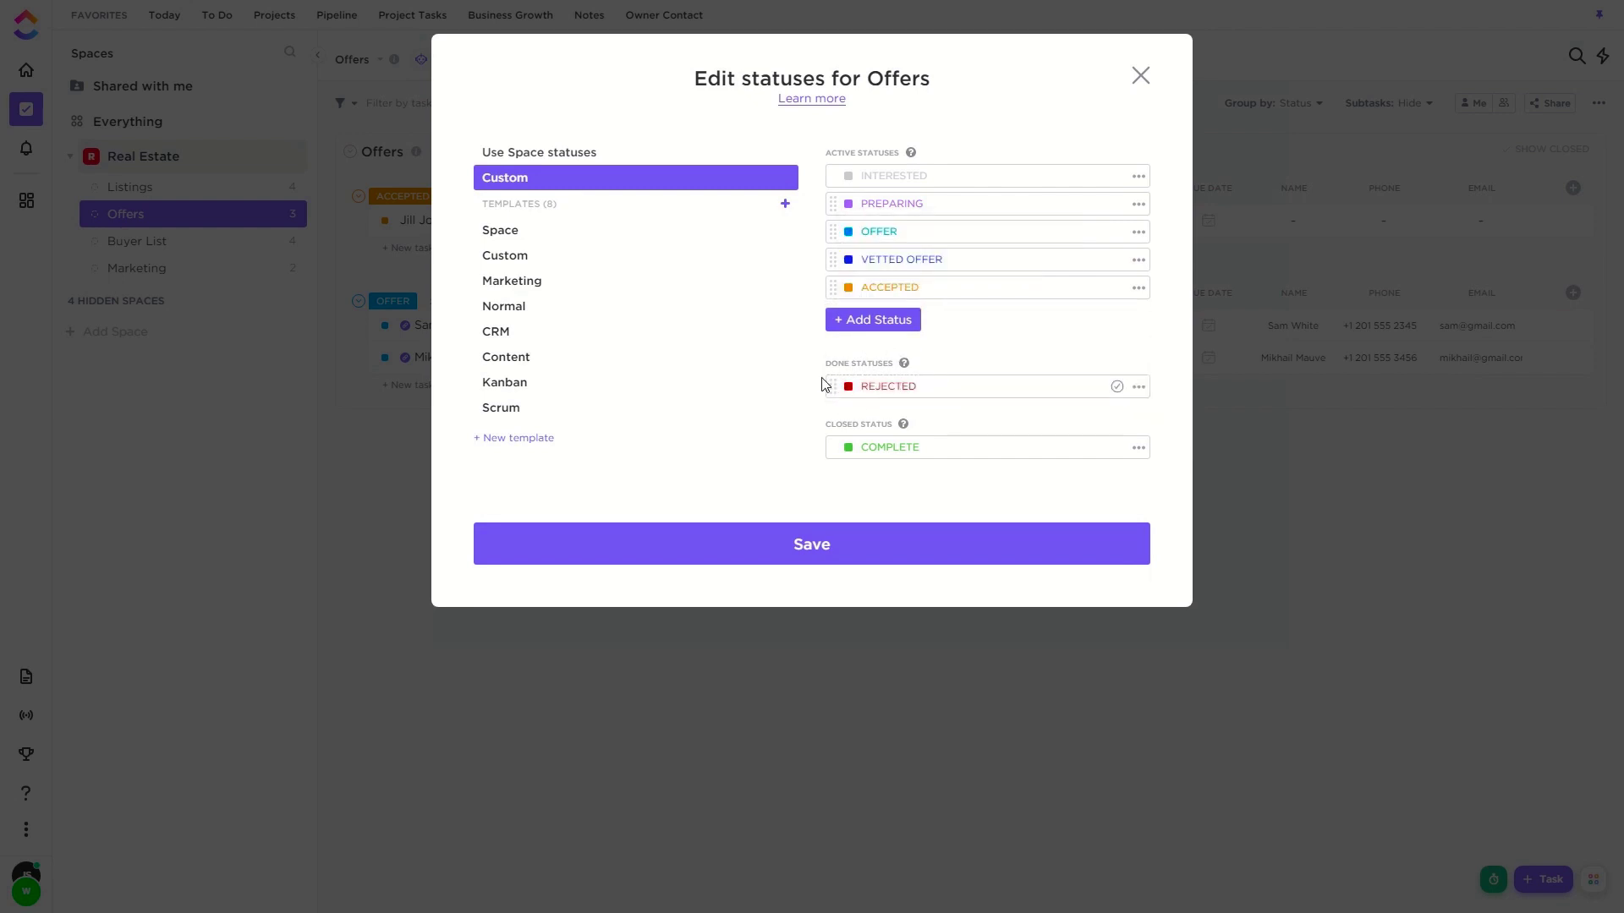
pyautogui.click(802, 563)
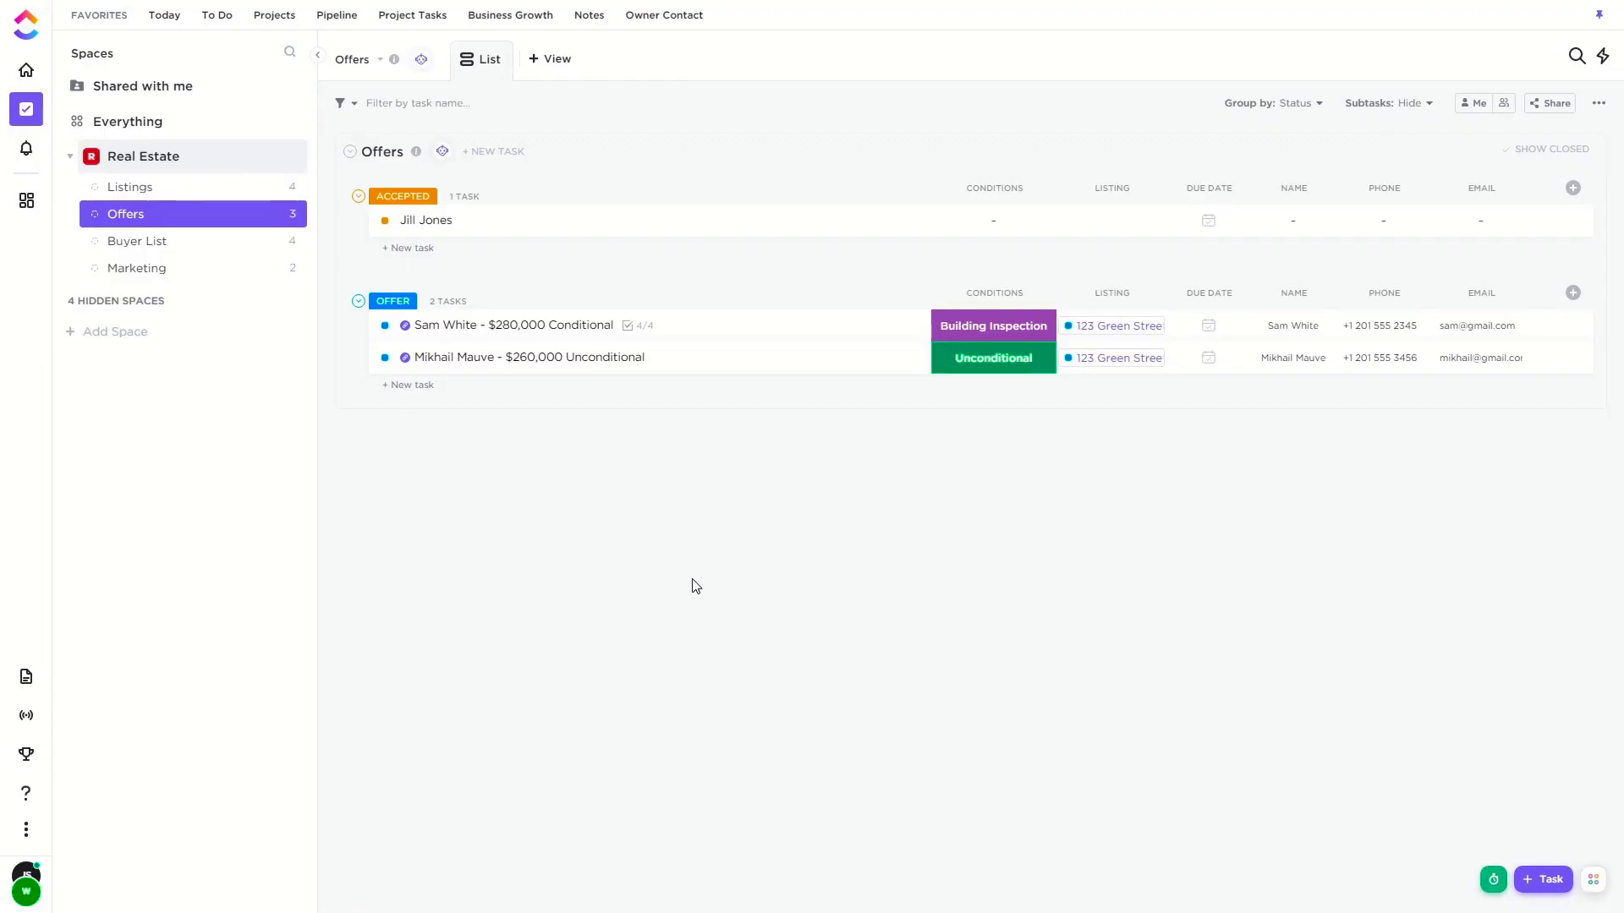
# Set the new buyer's task to Rejected and then to Complete
pyautogui.click(385, 220)
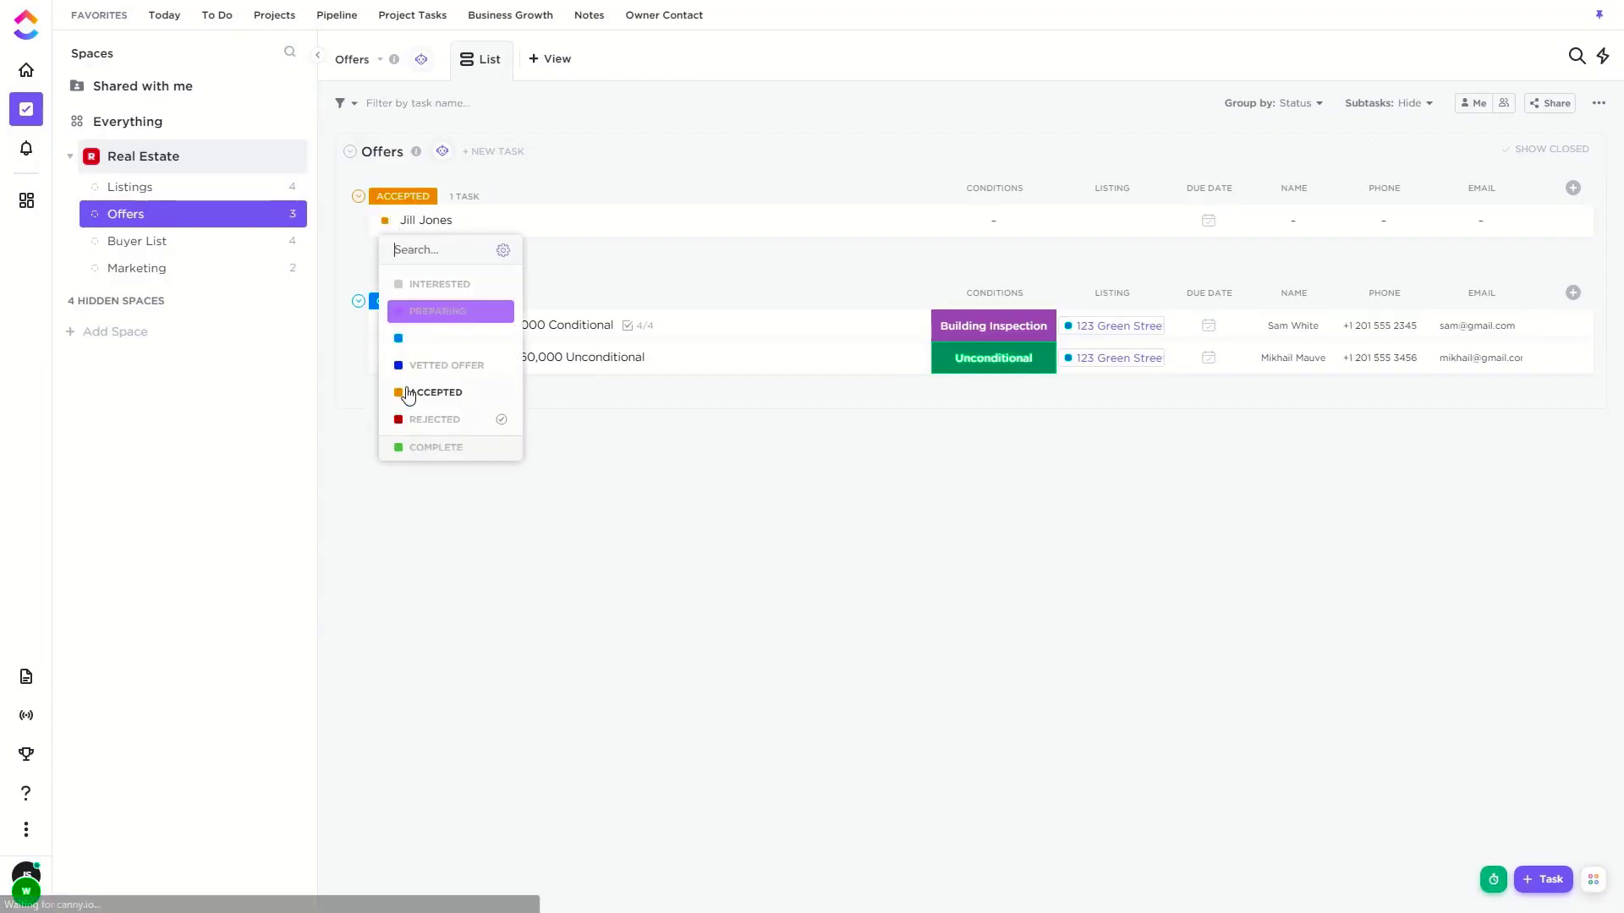
pyautogui.click(447, 421)
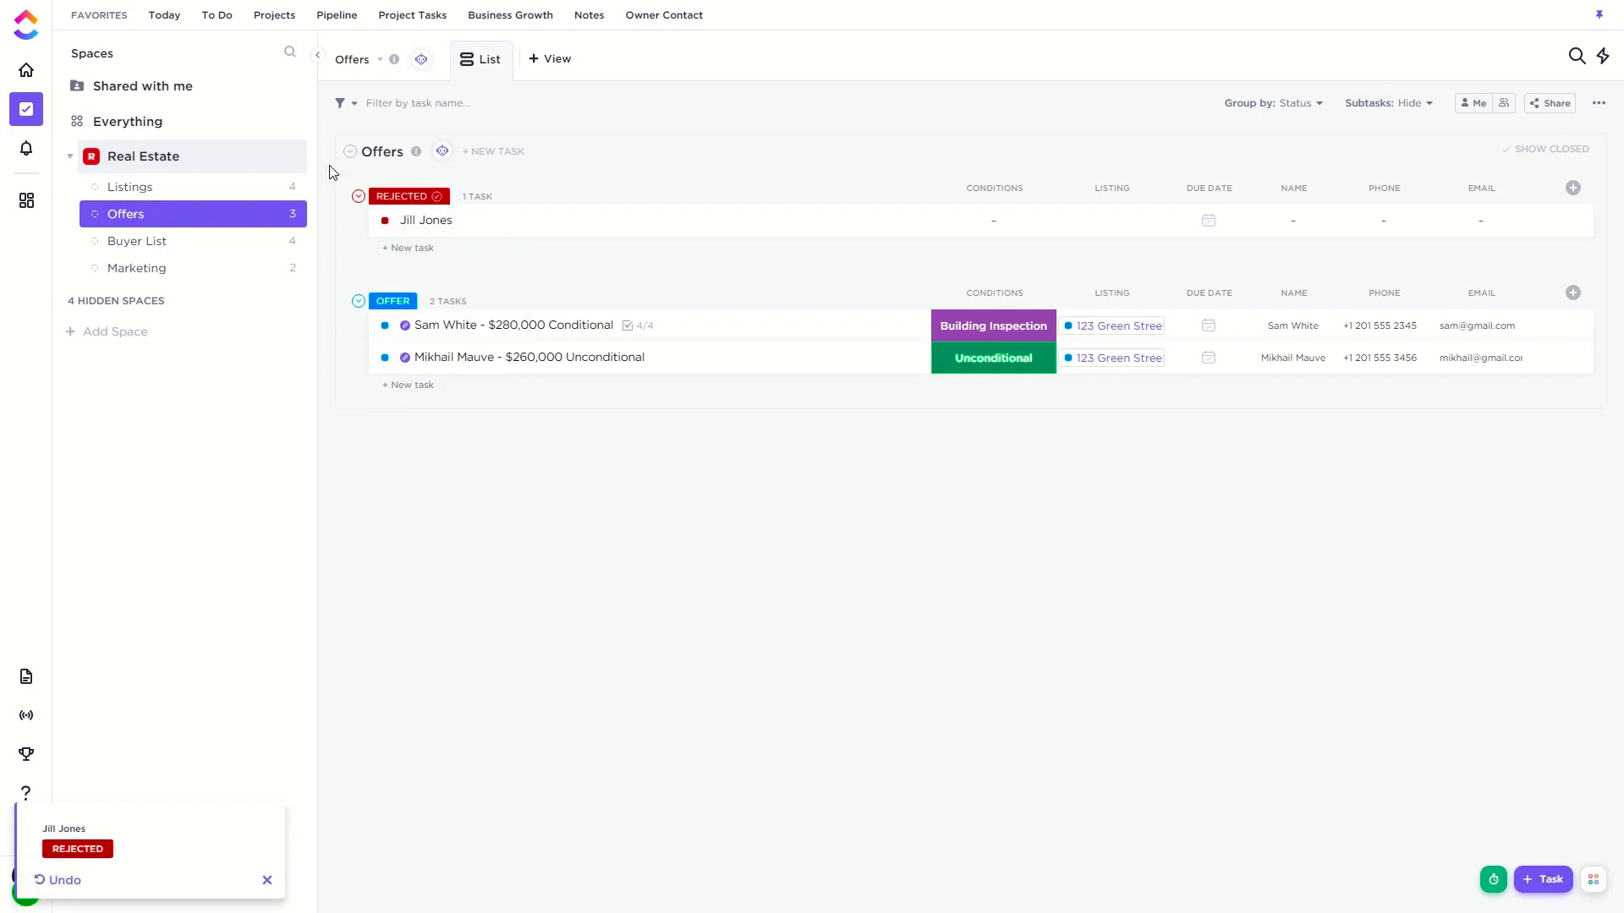
pyautogui.click(386, 220)
pyautogui.click(443, 447)
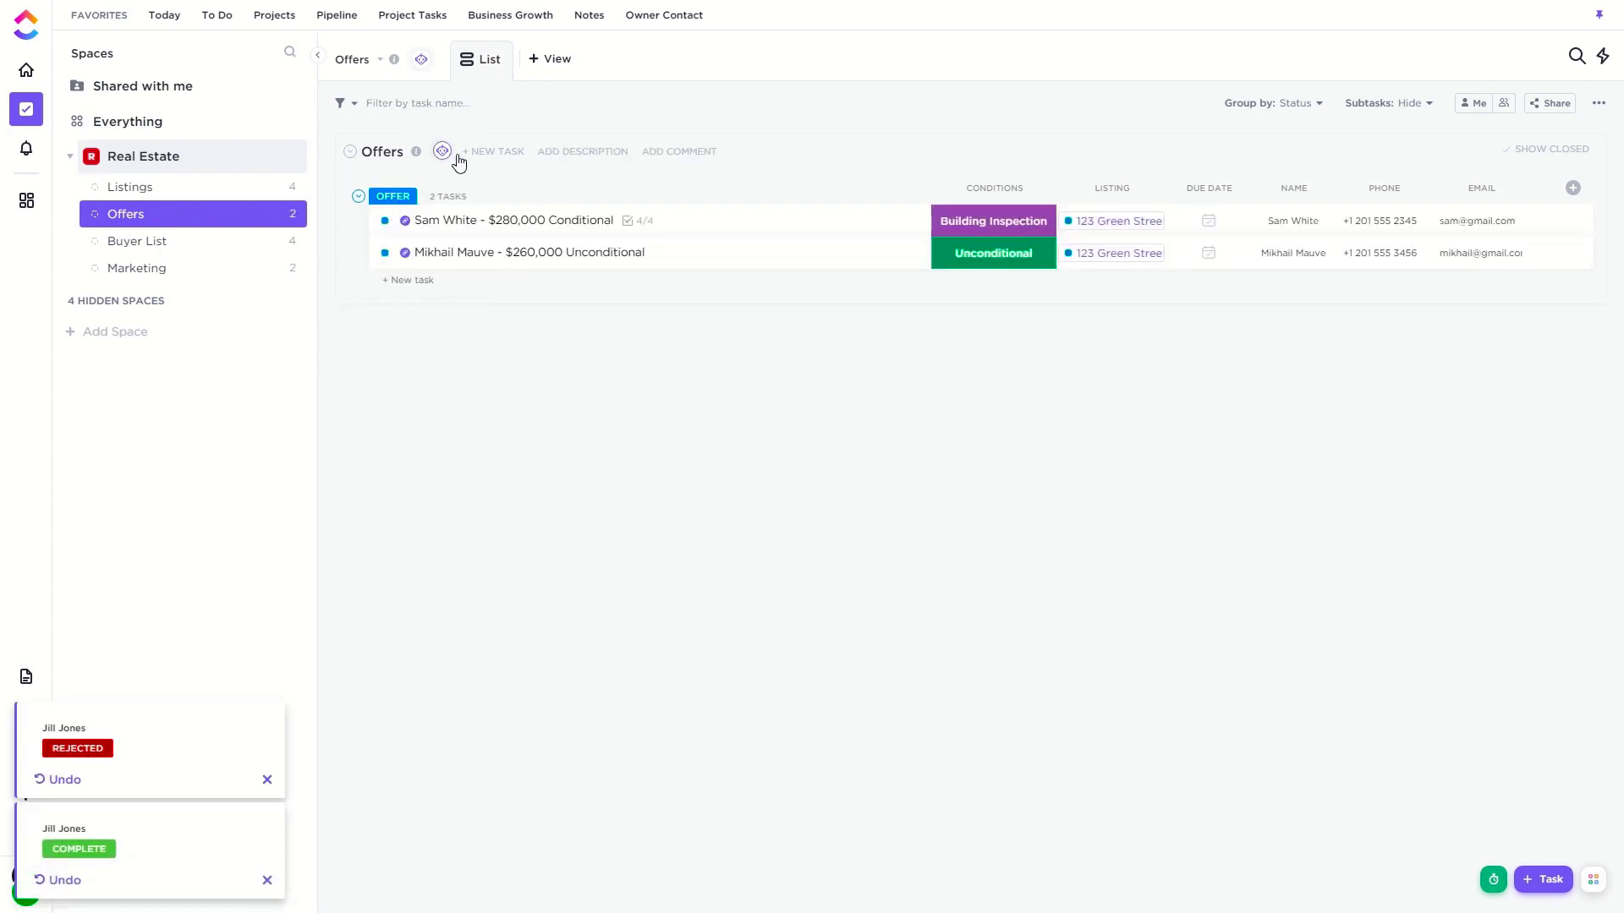
# Show closed tasks in the Offers list and set the new buyer's completed task to Rejected
pyautogui.click(1561, 161)
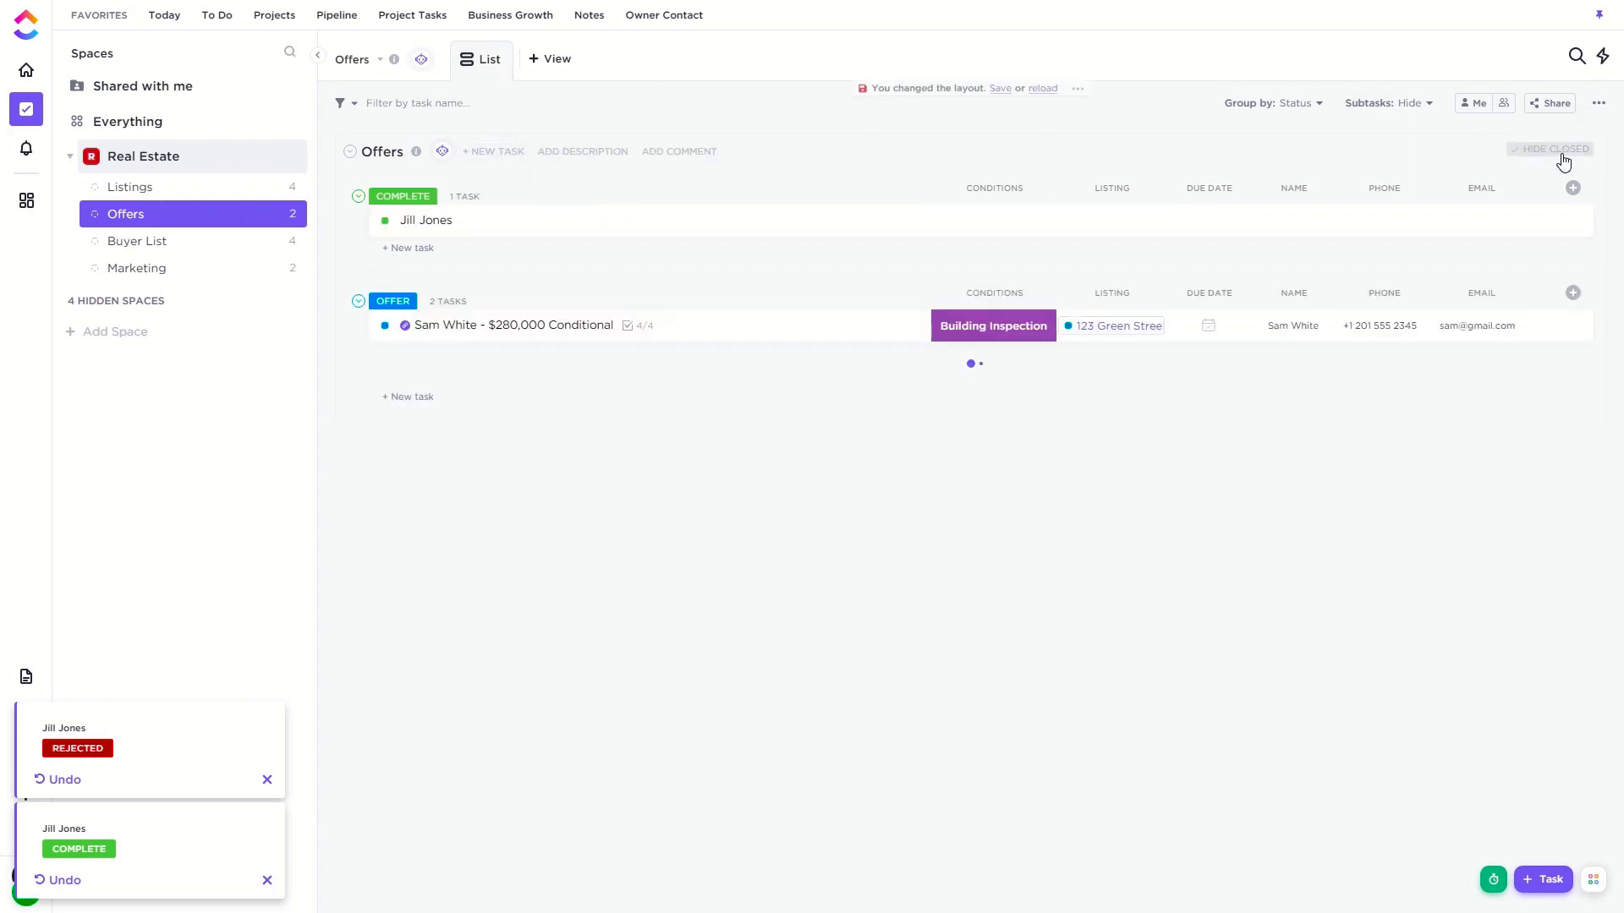
pyautogui.click(386, 230)
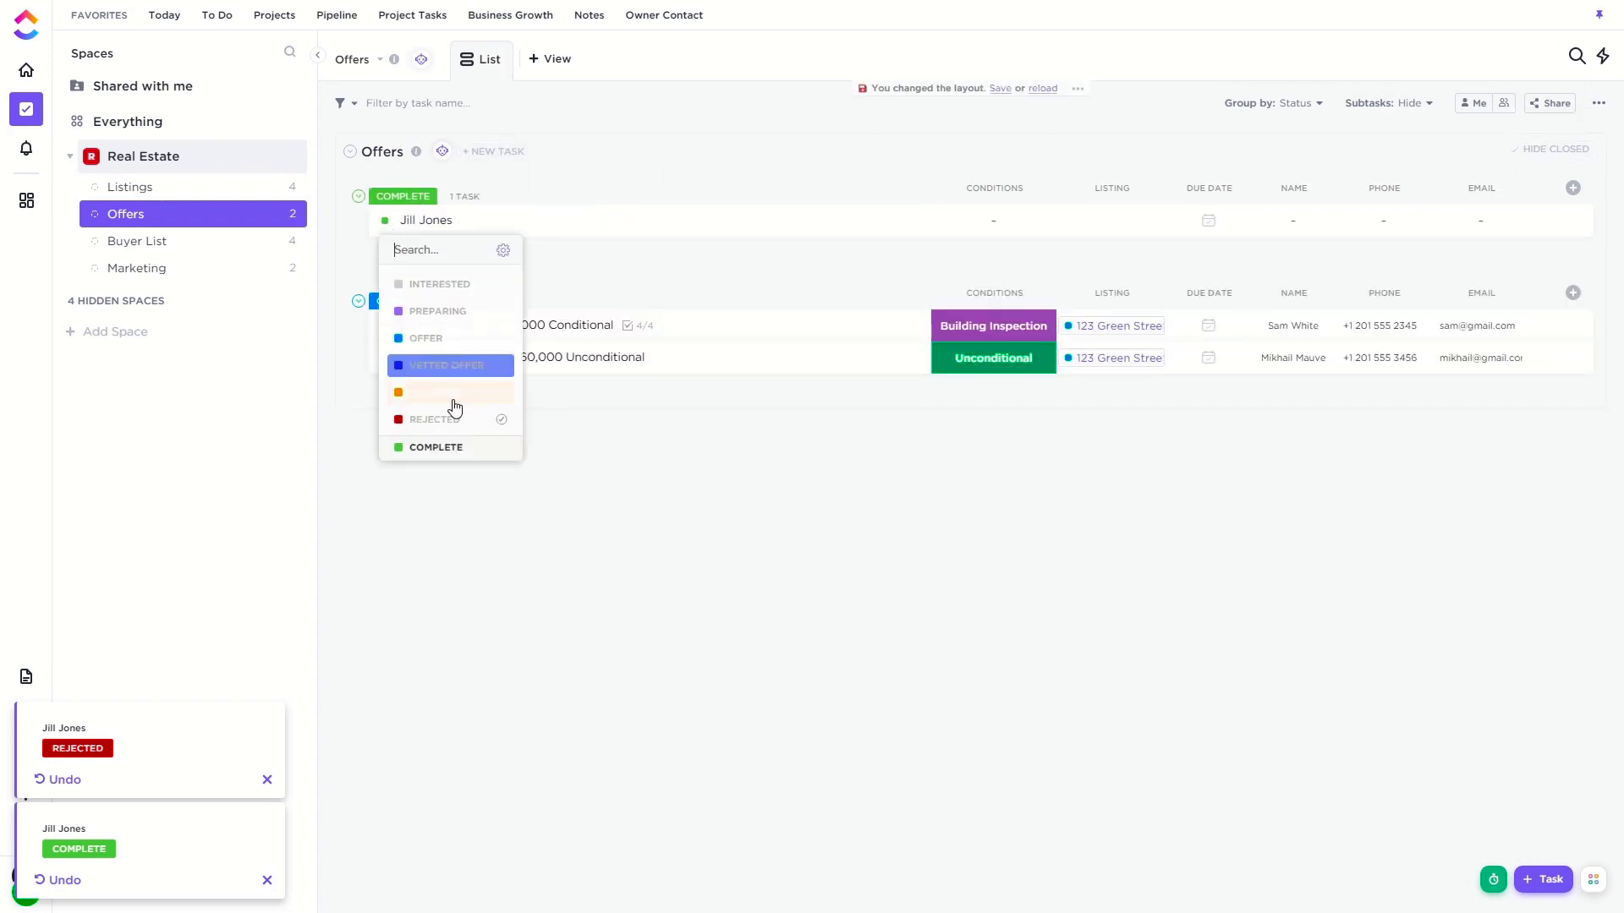
pyautogui.click(495, 418)
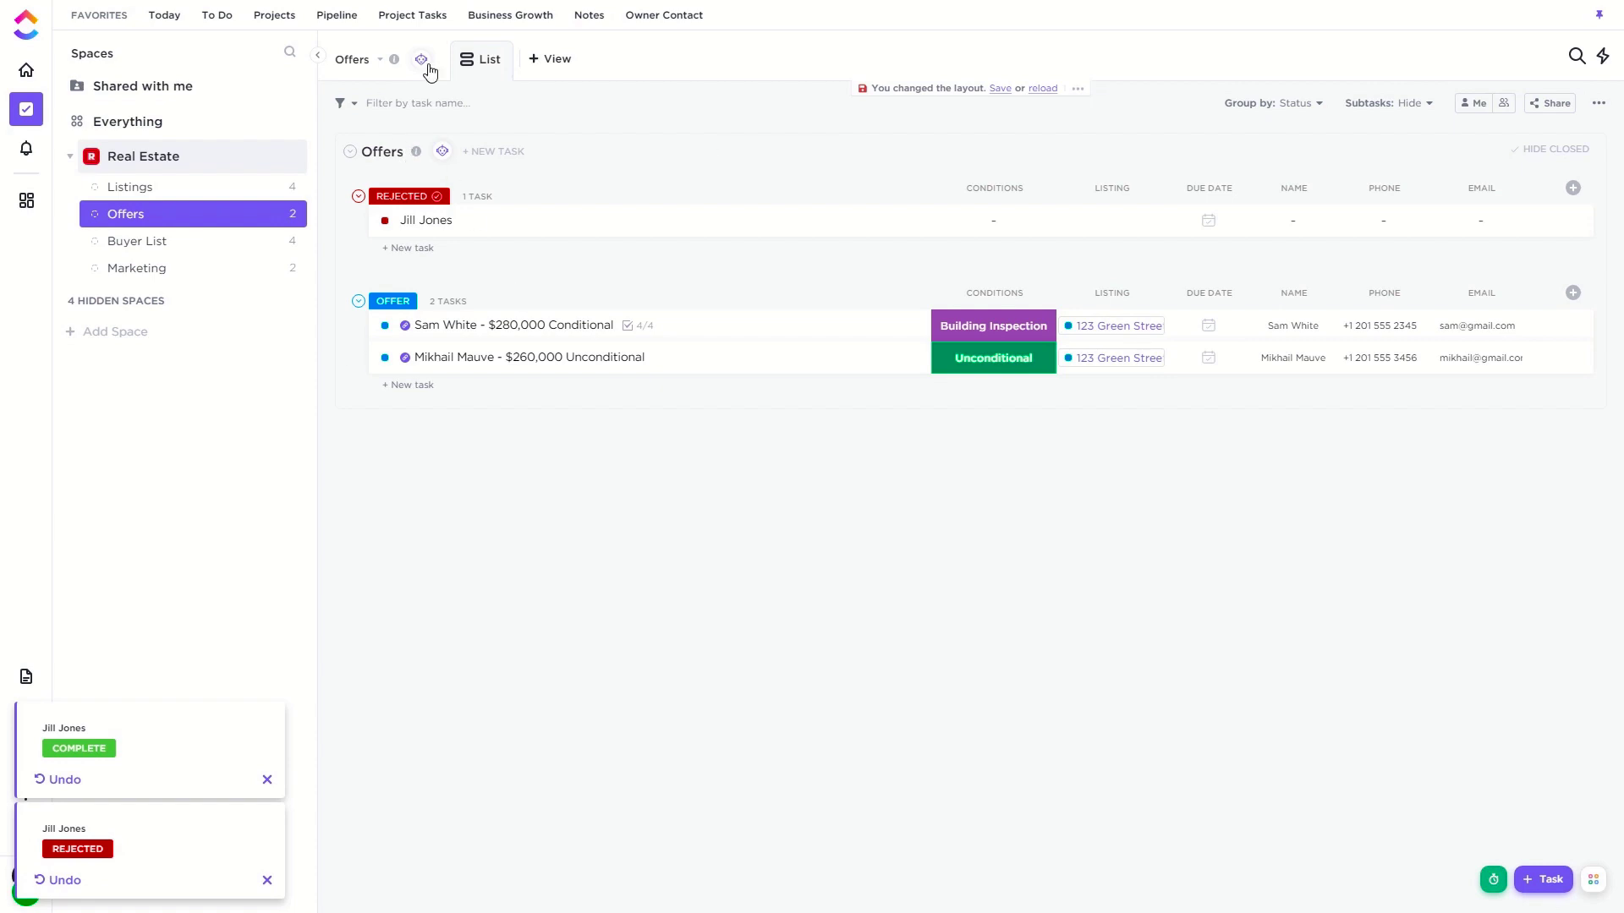
# Filter the Offers list to tasks whose status is not Rejected
pyautogui.click(341, 103)
pyautogui.click(452, 264)
pyautogui.click(565, 174)
pyautogui.click(592, 237)
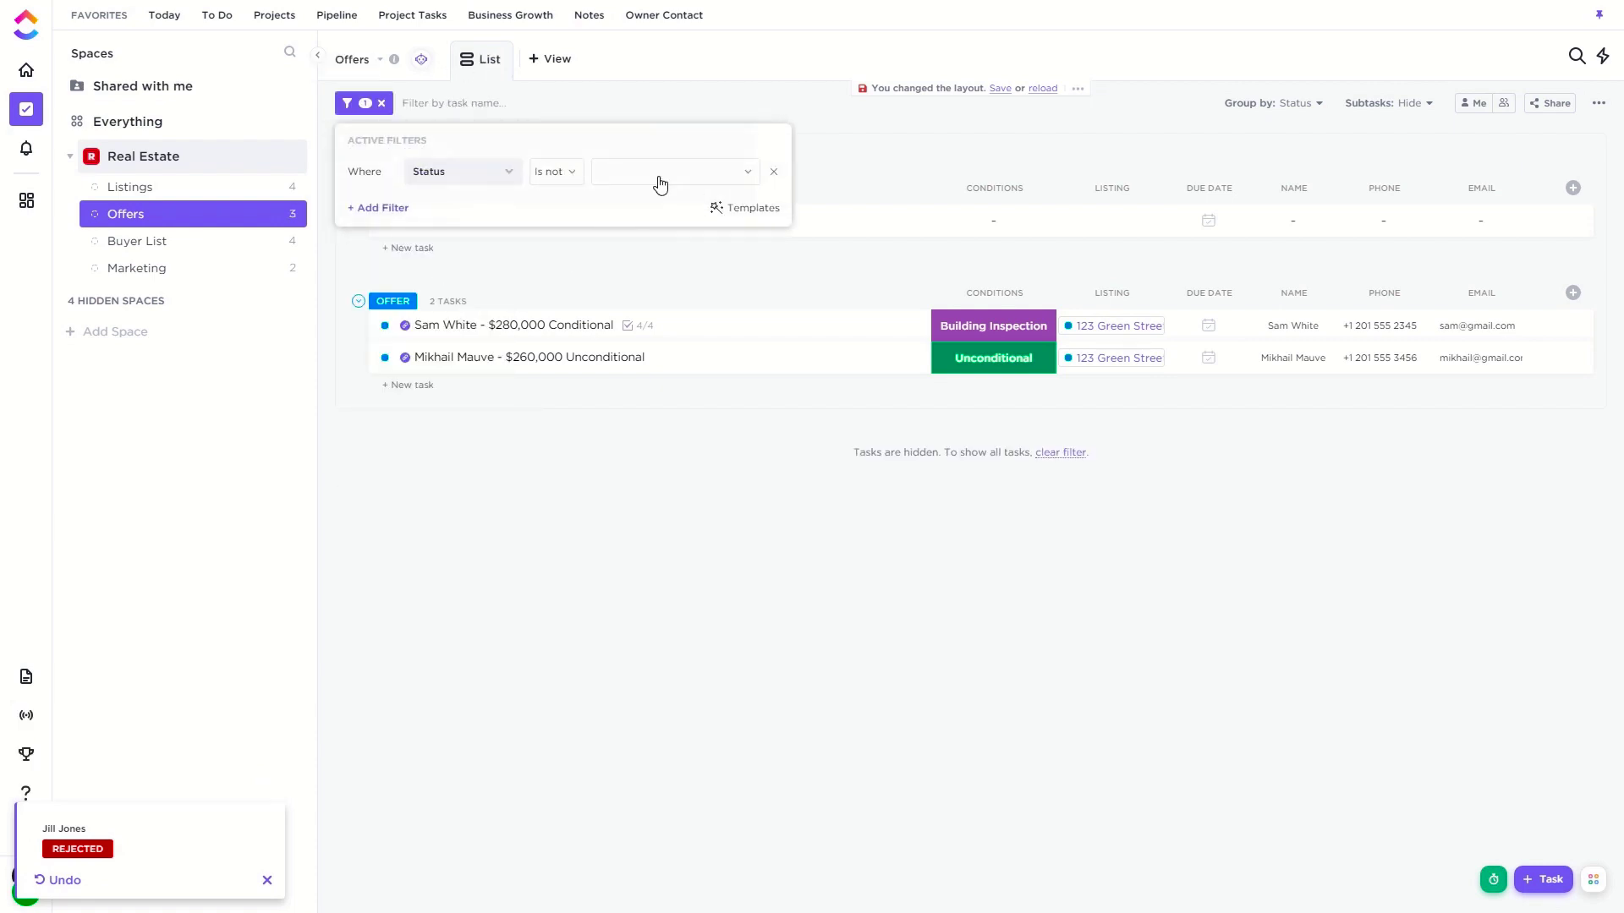
pyautogui.click(672, 171)
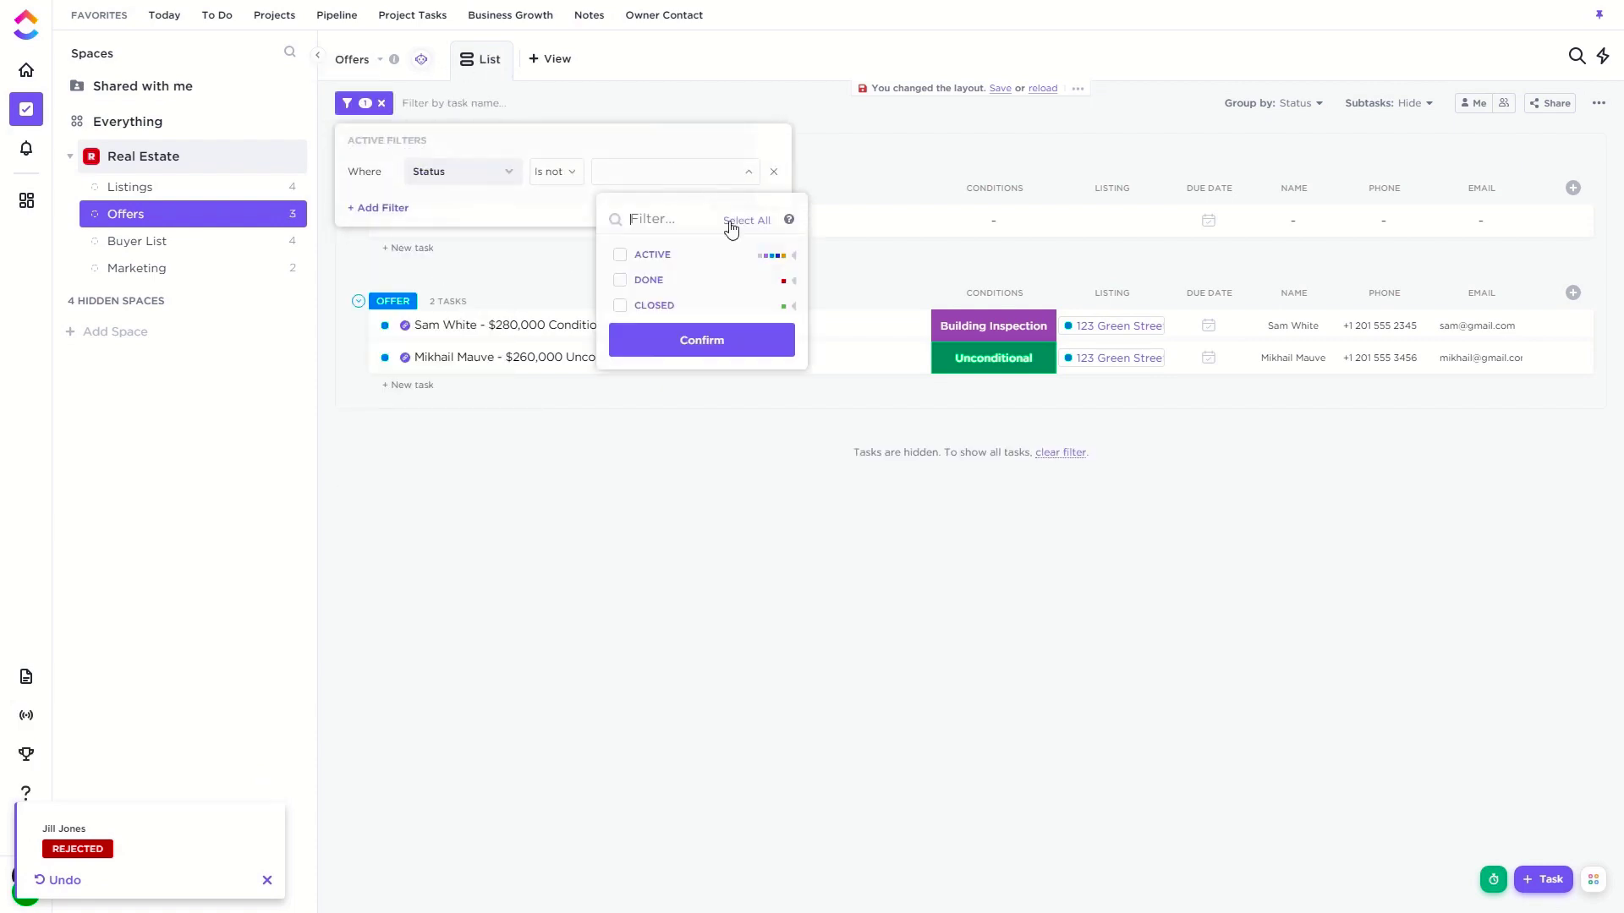
pyautogui.click(796, 281)
pyautogui.click(622, 306)
pyautogui.click(684, 367)
pyautogui.click(653, 399)
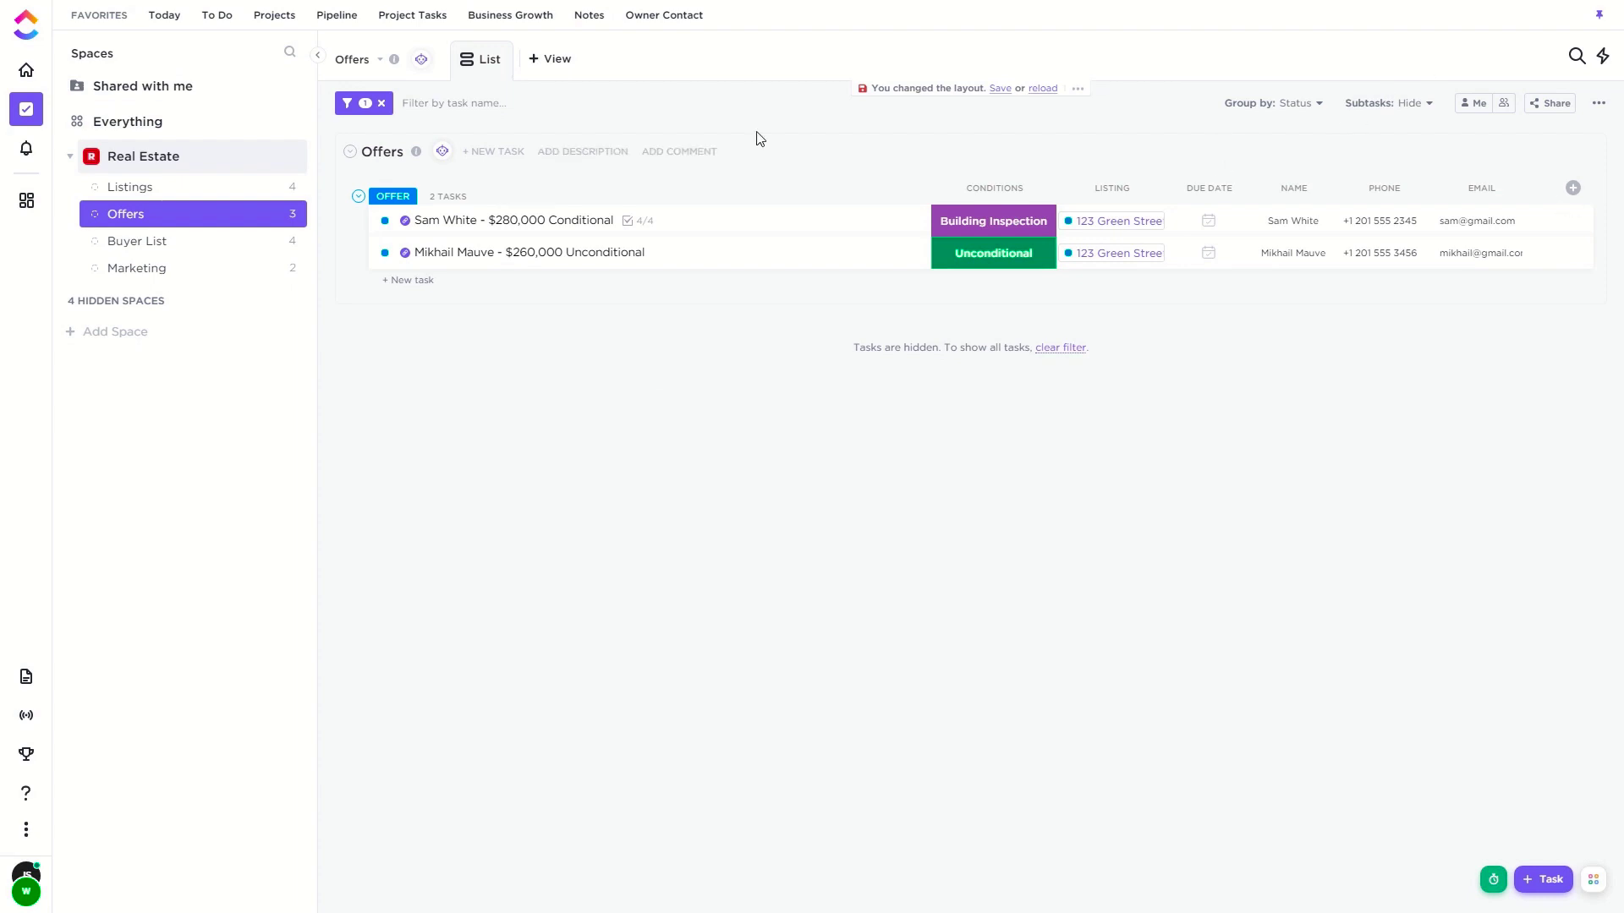
# Remove the status filter from the Offers list, leaving the rejected task's status as it is
pyautogui.click(362, 102)
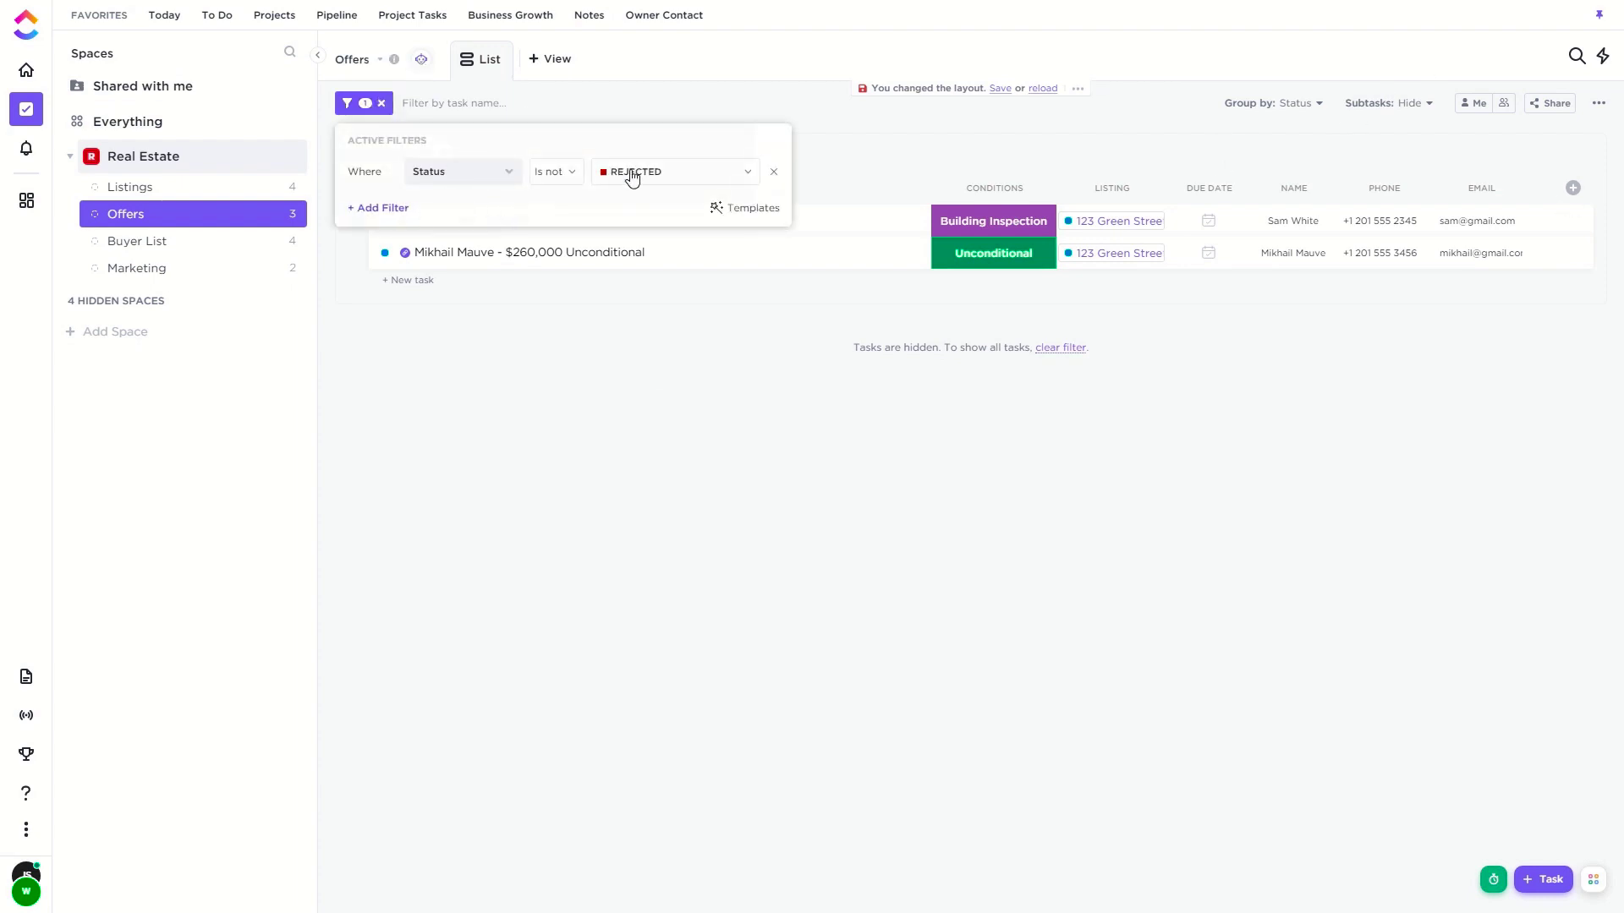
pyautogui.click(774, 173)
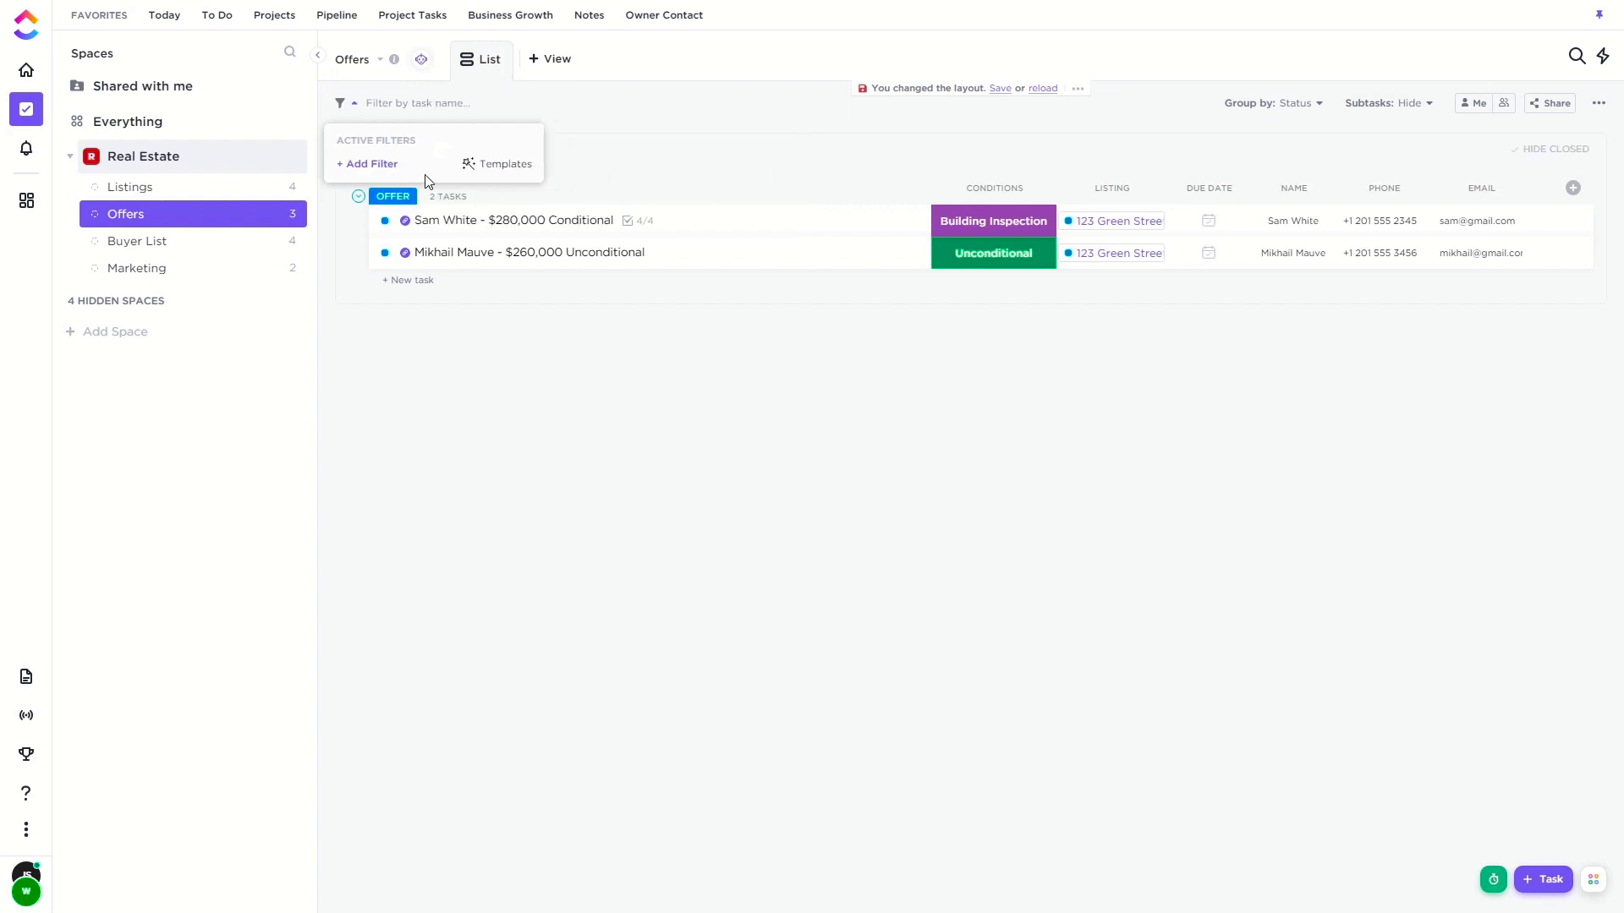
pyautogui.click(386, 220)
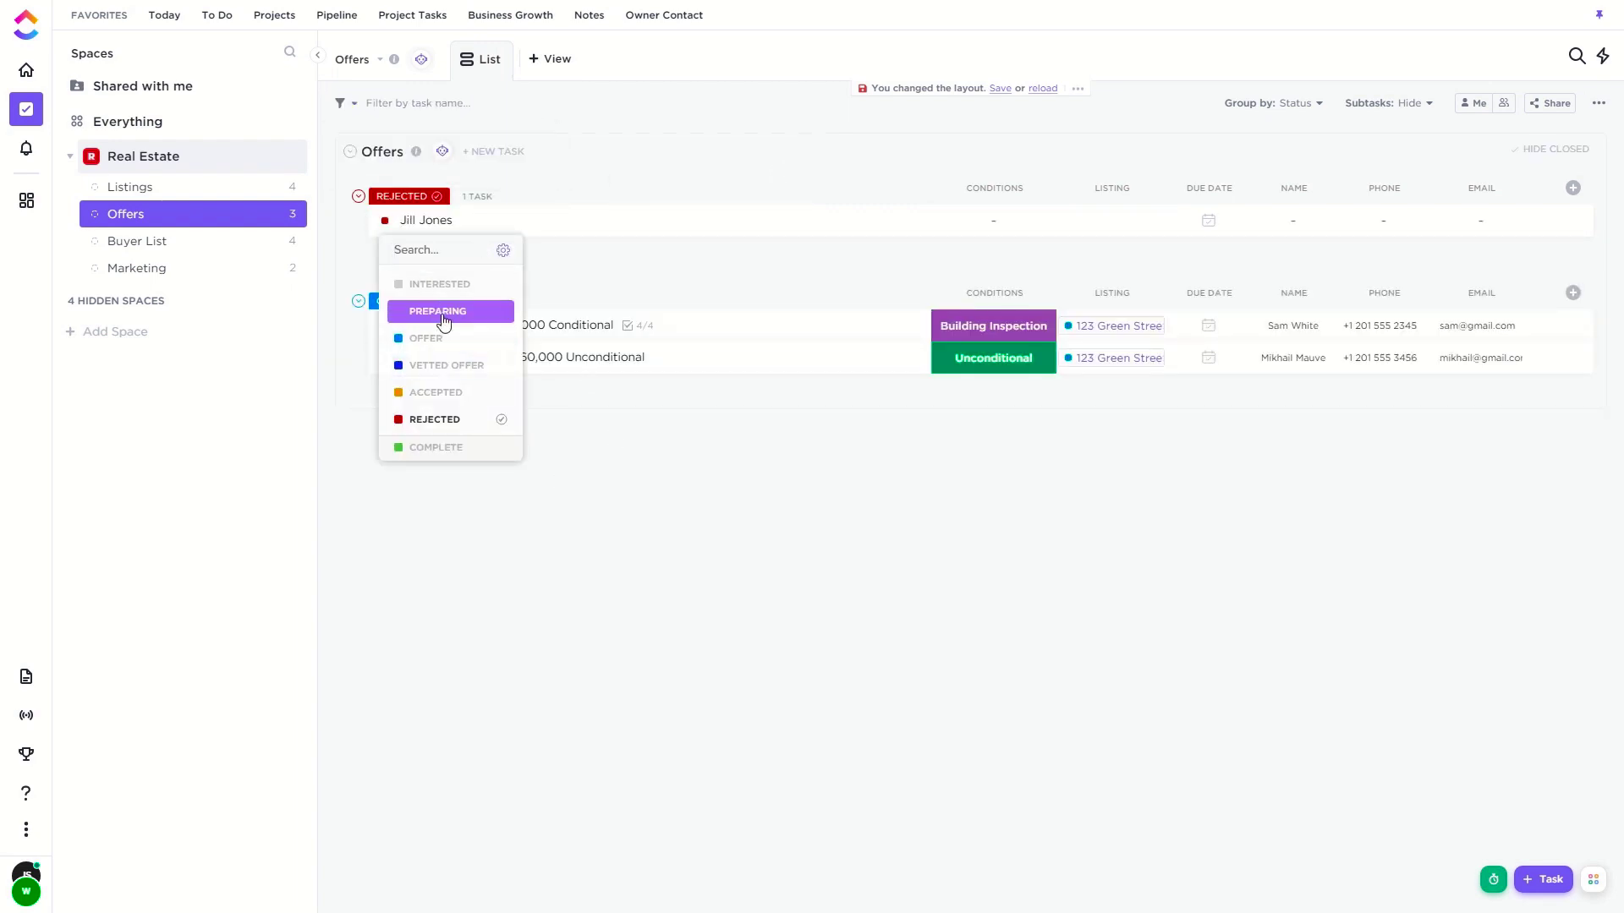
pyautogui.click(628, 424)
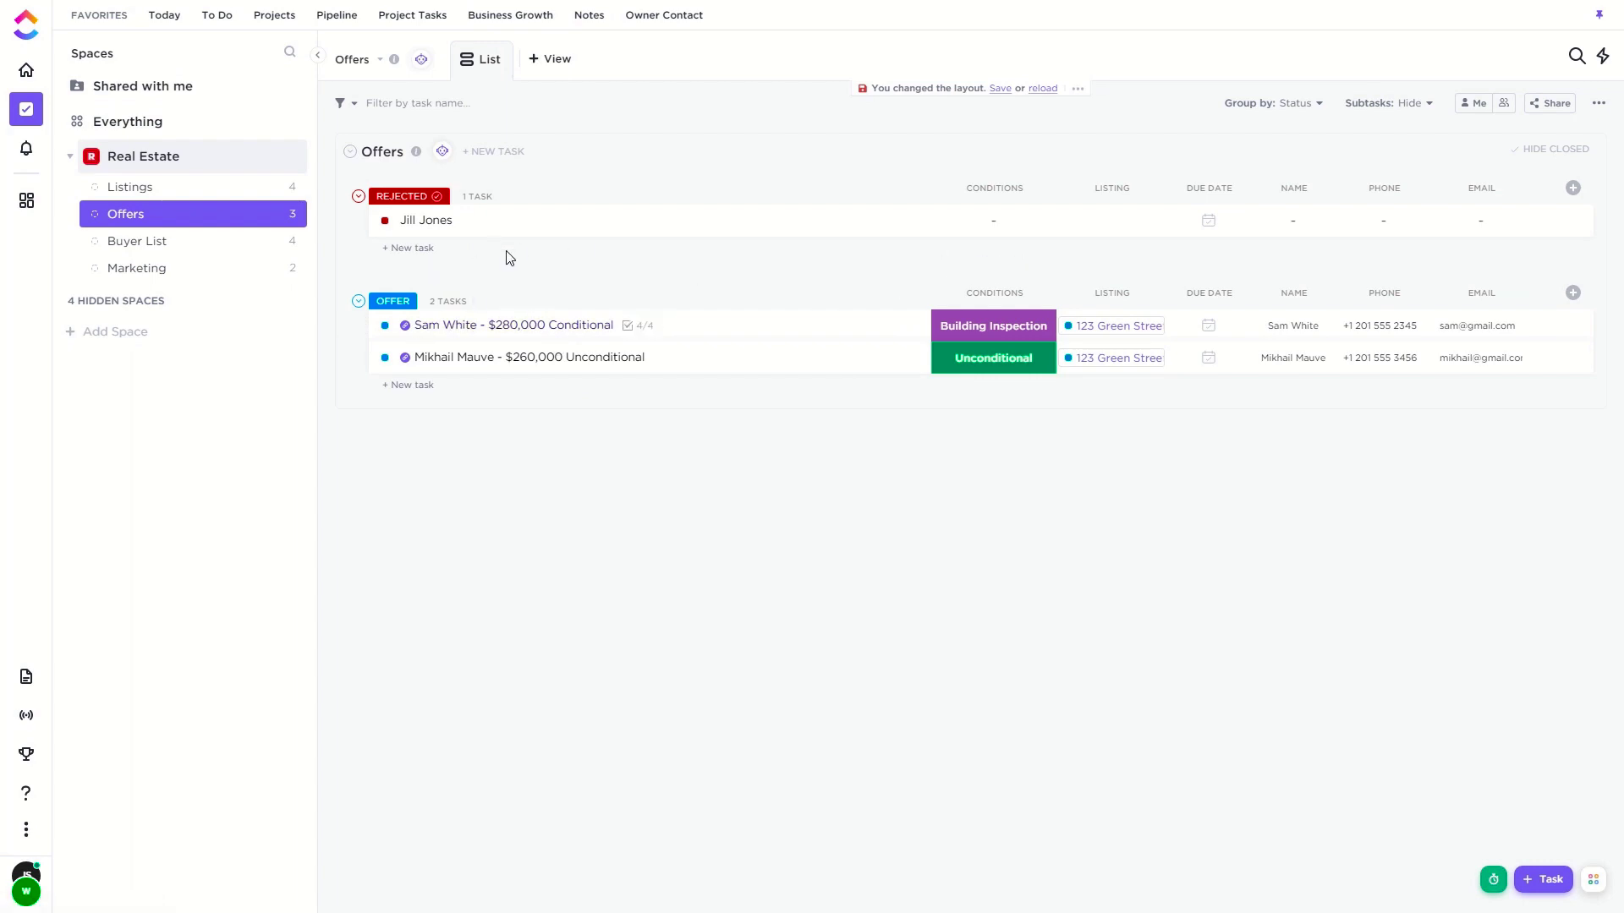
# Look through the custom field types that can be added as columns to the Offers list
pyautogui.click(1573, 190)
pyautogui.scroll(-3, 1571, 533)
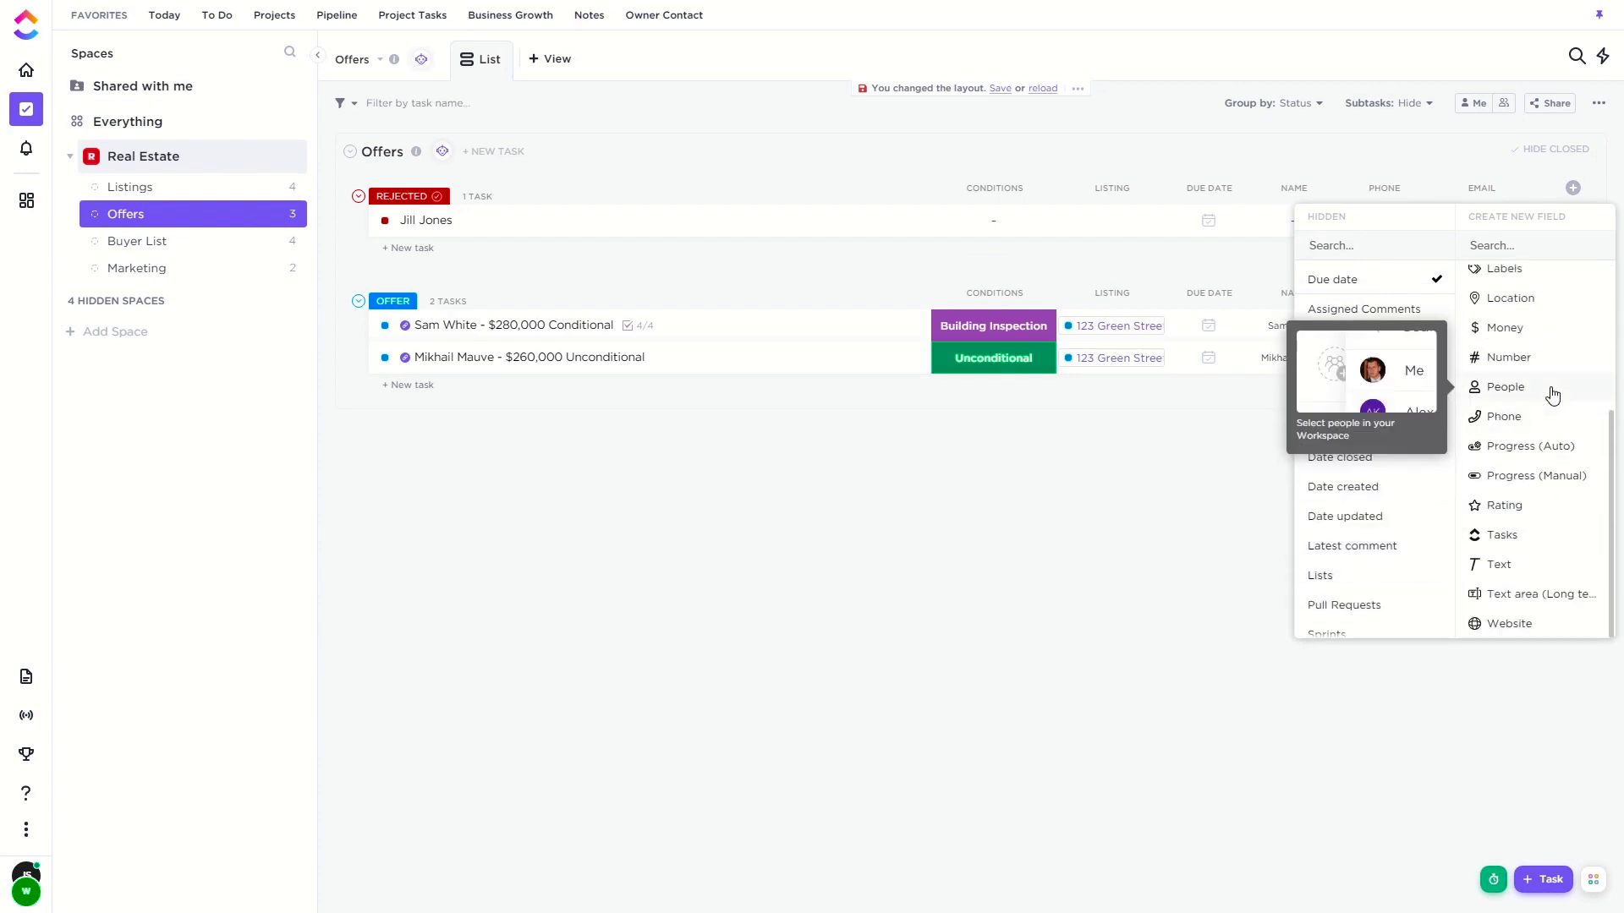
pyautogui.scroll(3, 1557, 338)
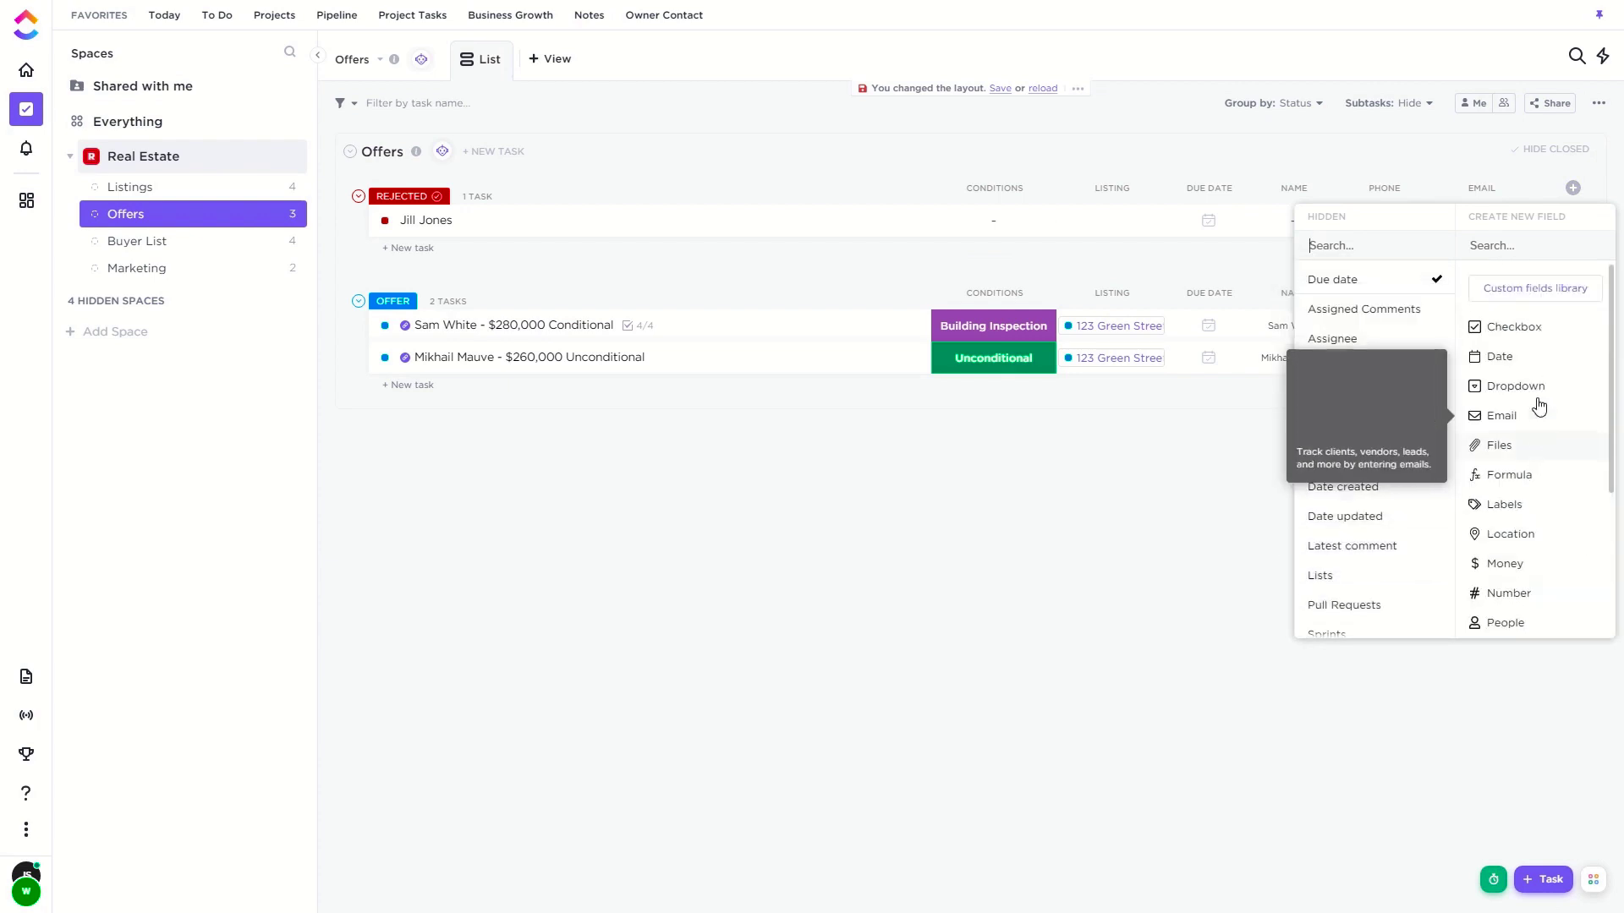
pyautogui.scroll(-3, 1546, 389)
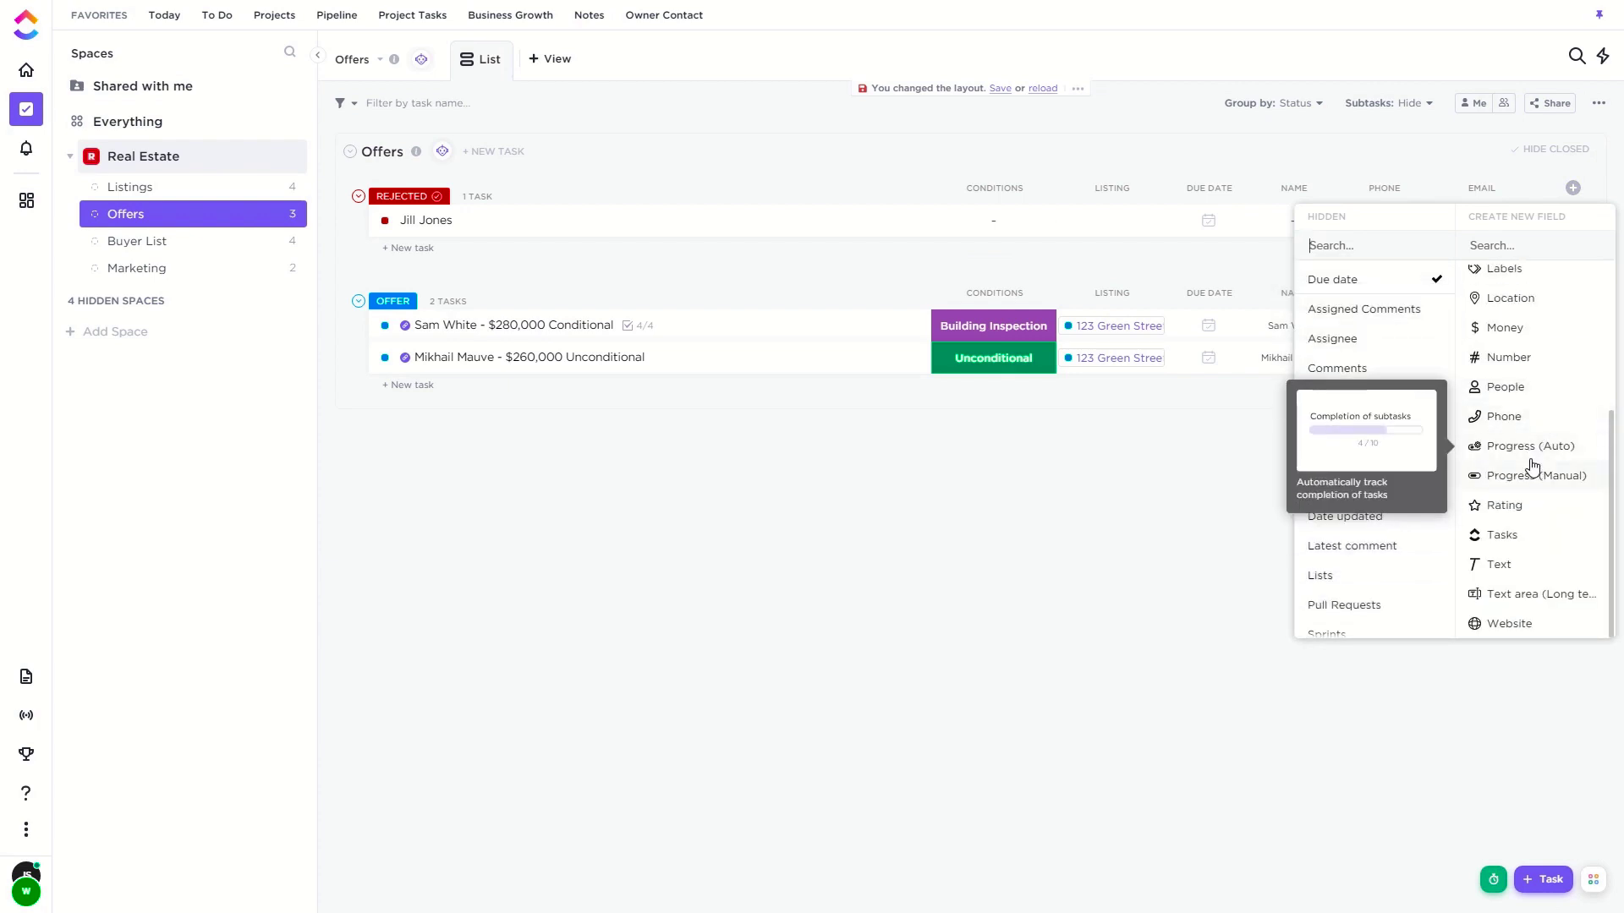
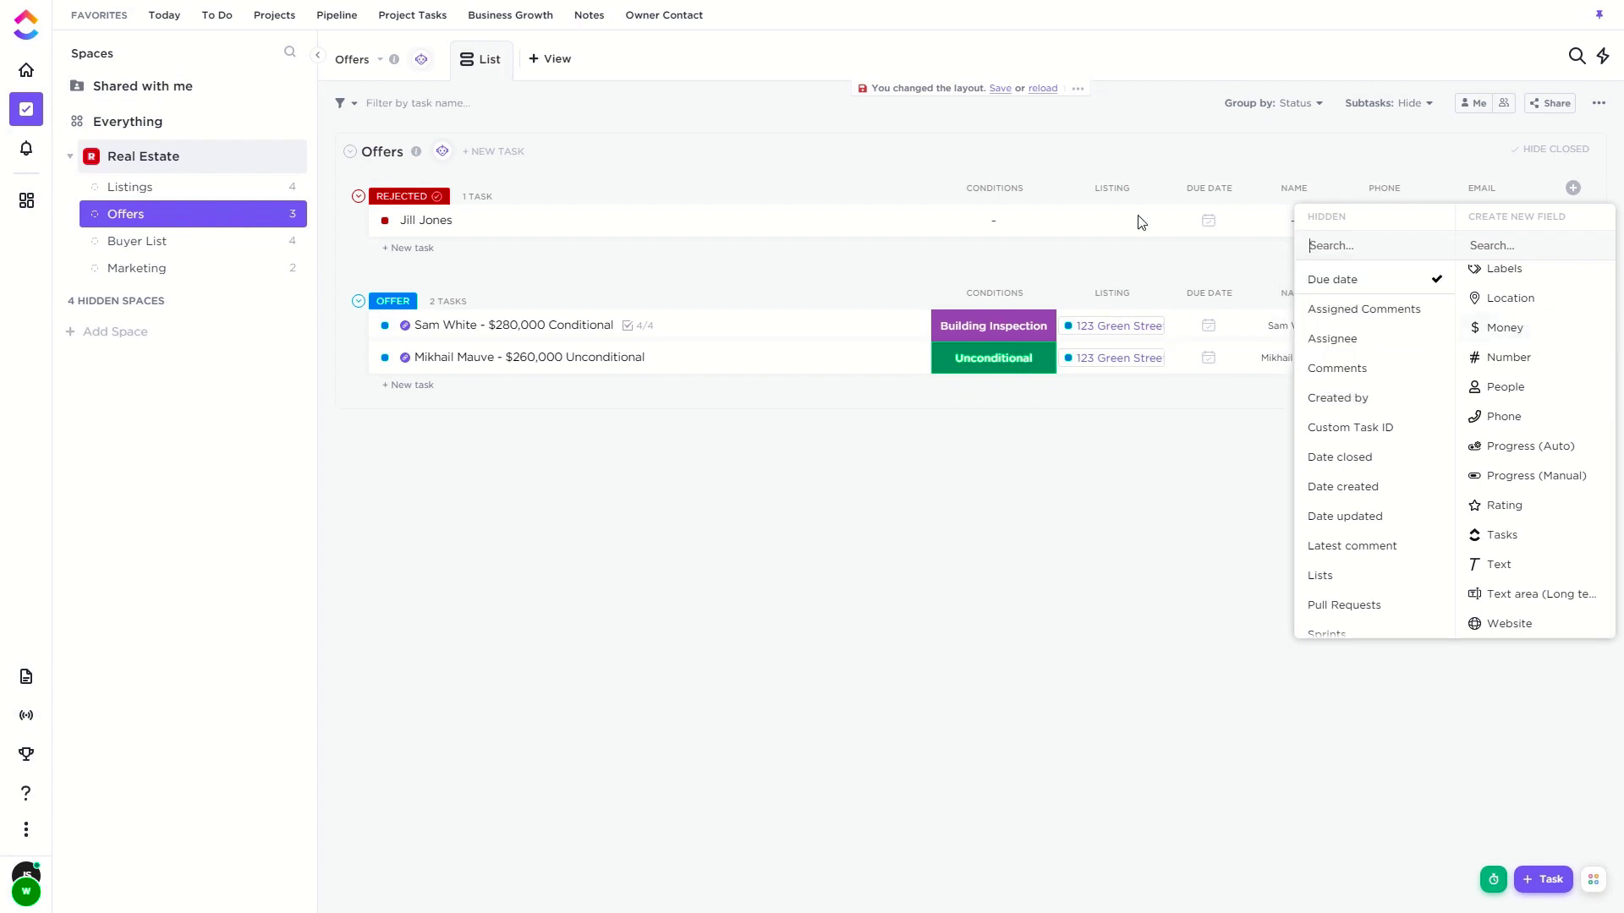
pyautogui.click(963, 502)
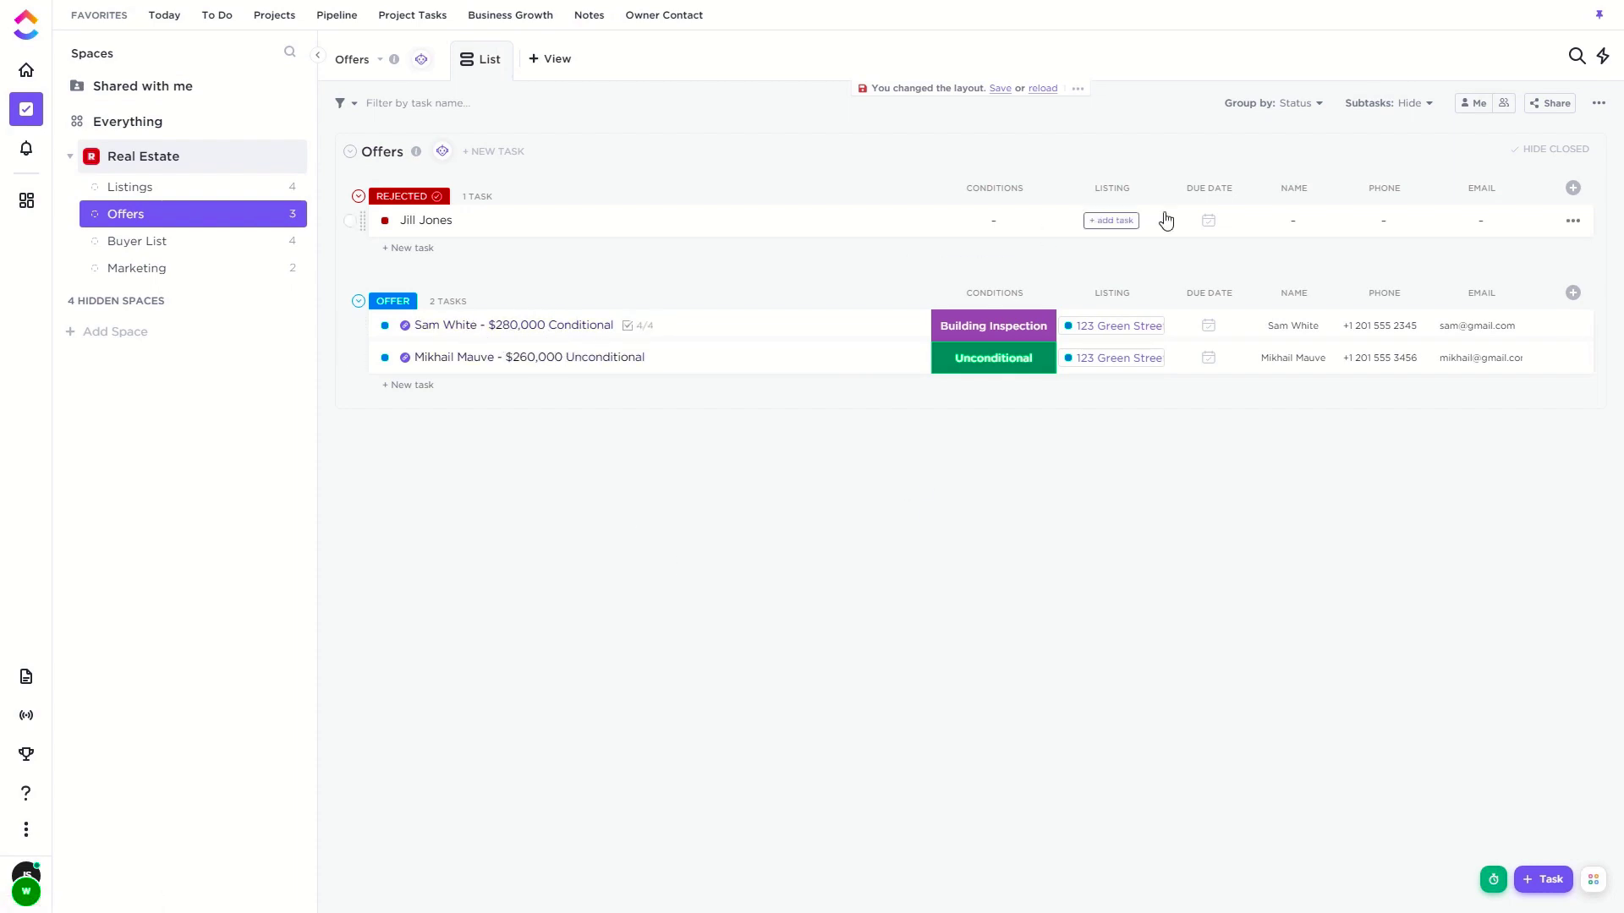
# Remove the Name custom field from the Offers list only
pyautogui.click(1294, 192)
pyautogui.click(1294, 507)
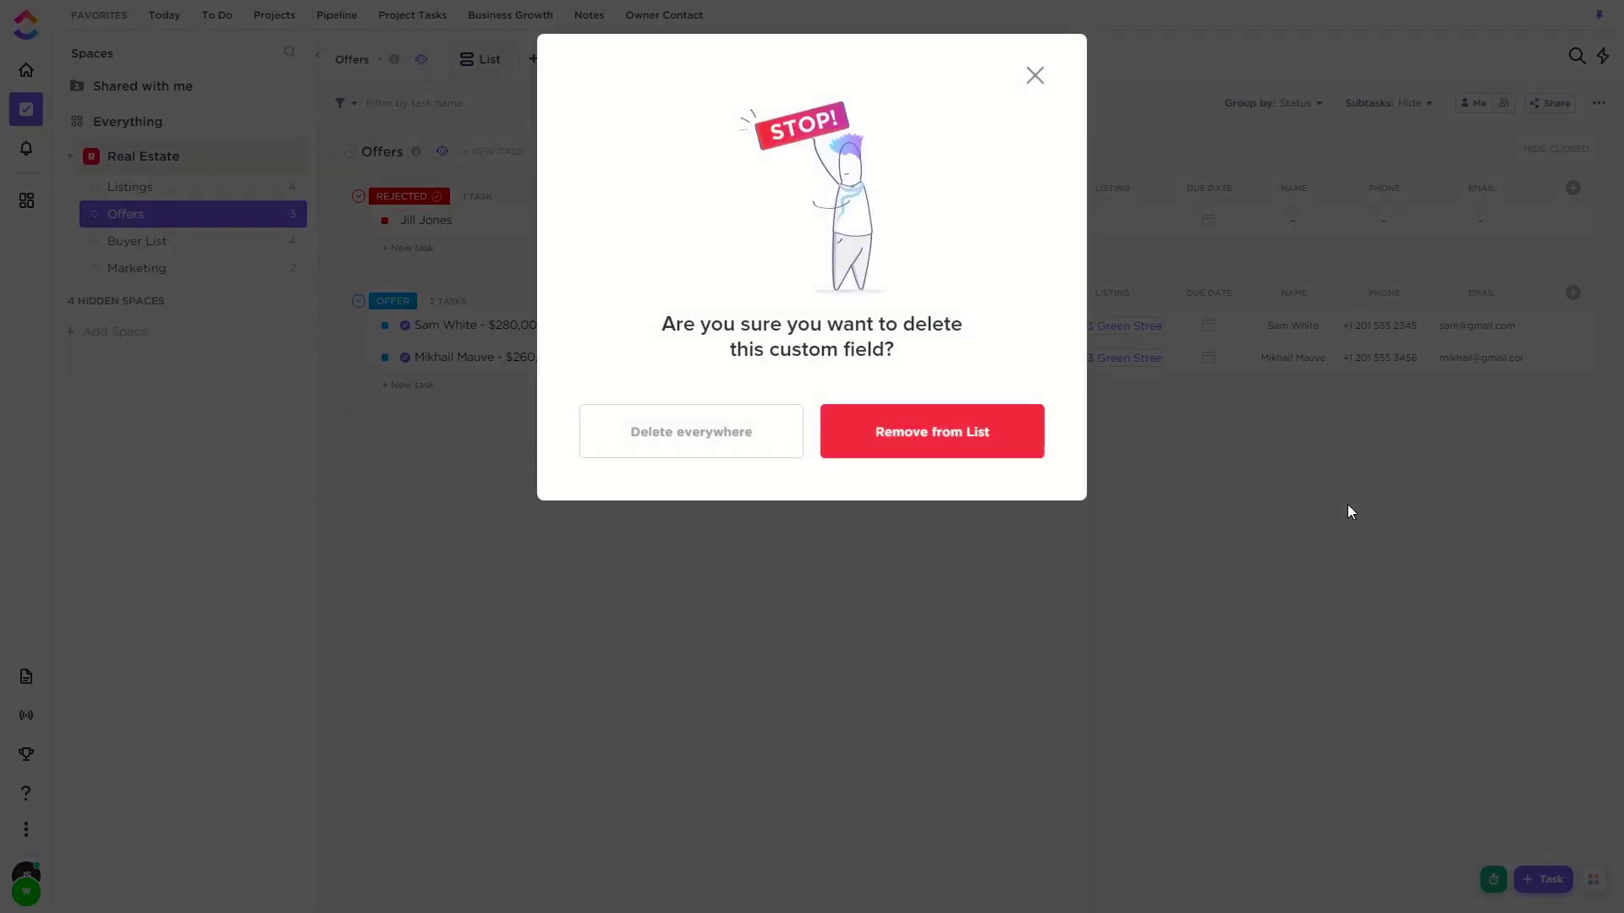
pyautogui.click(981, 427)
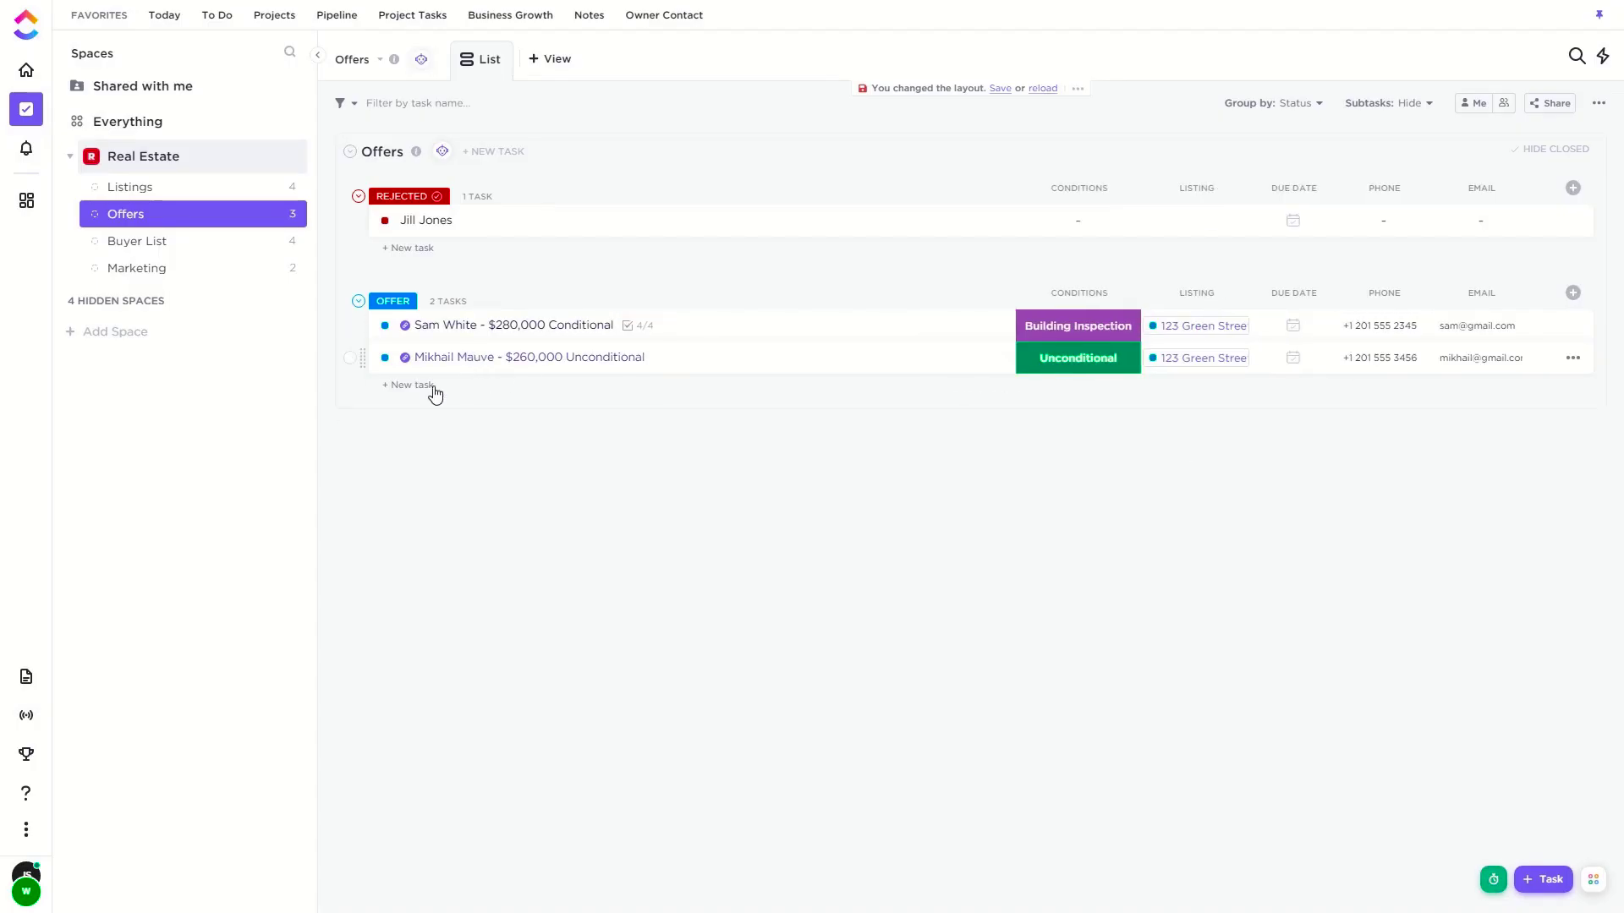
# Open the rejected buyer's task and set its status to Offer
pyautogui.click(516, 219)
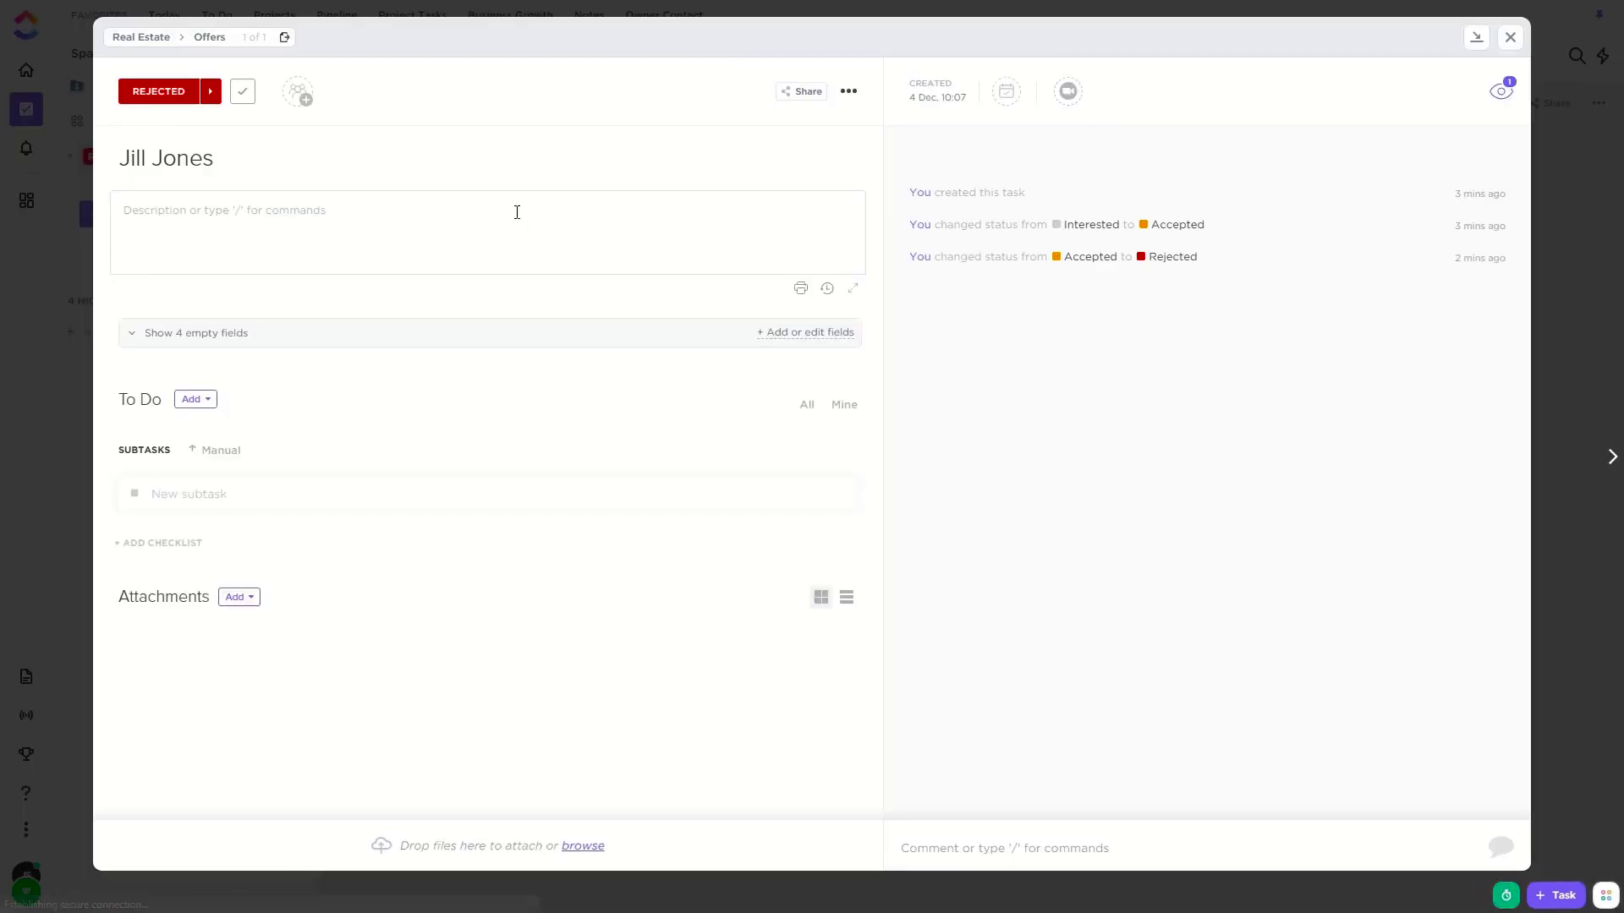
pyautogui.click(164, 100)
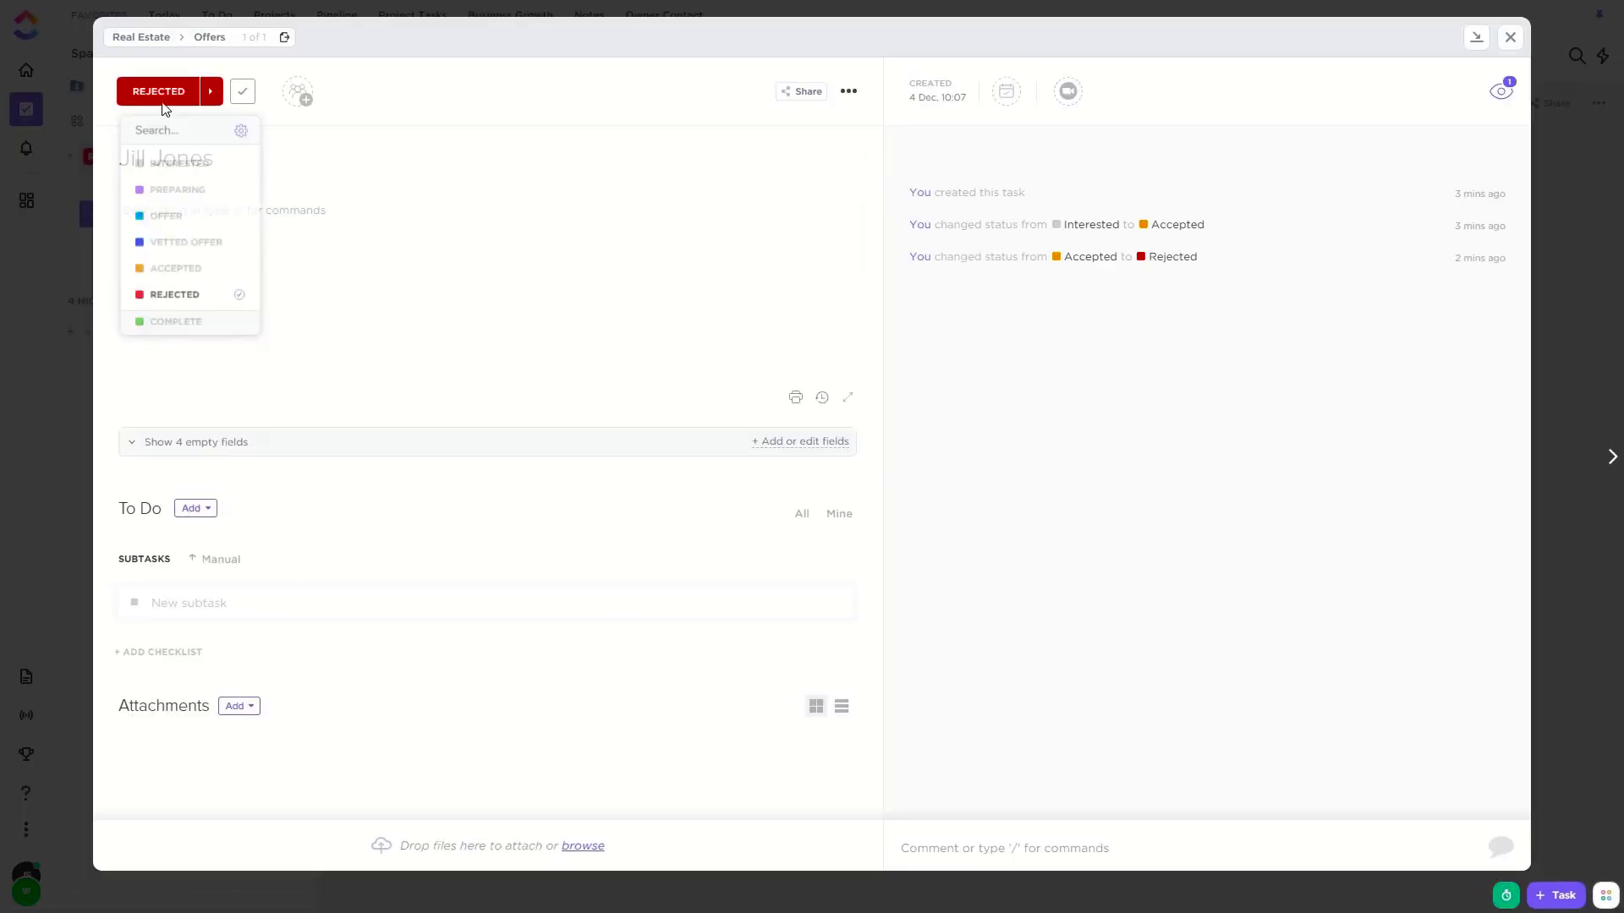
pyautogui.click(165, 216)
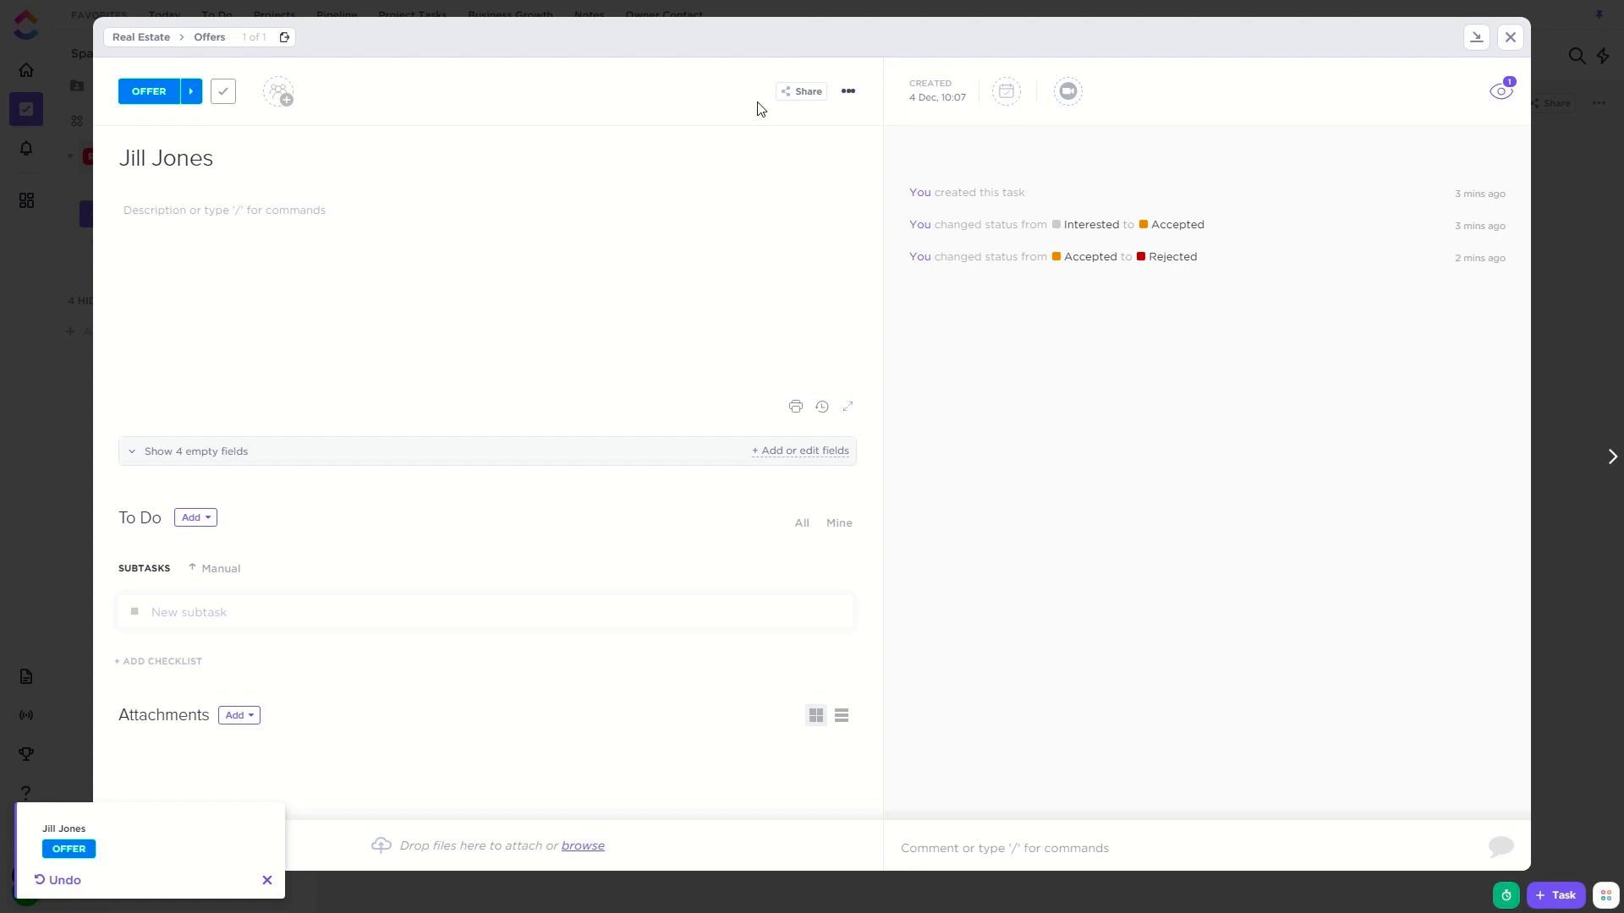
# Link the buyer's offer task to the 567 Peach Street listing through its dependencies
pyautogui.click(849, 90)
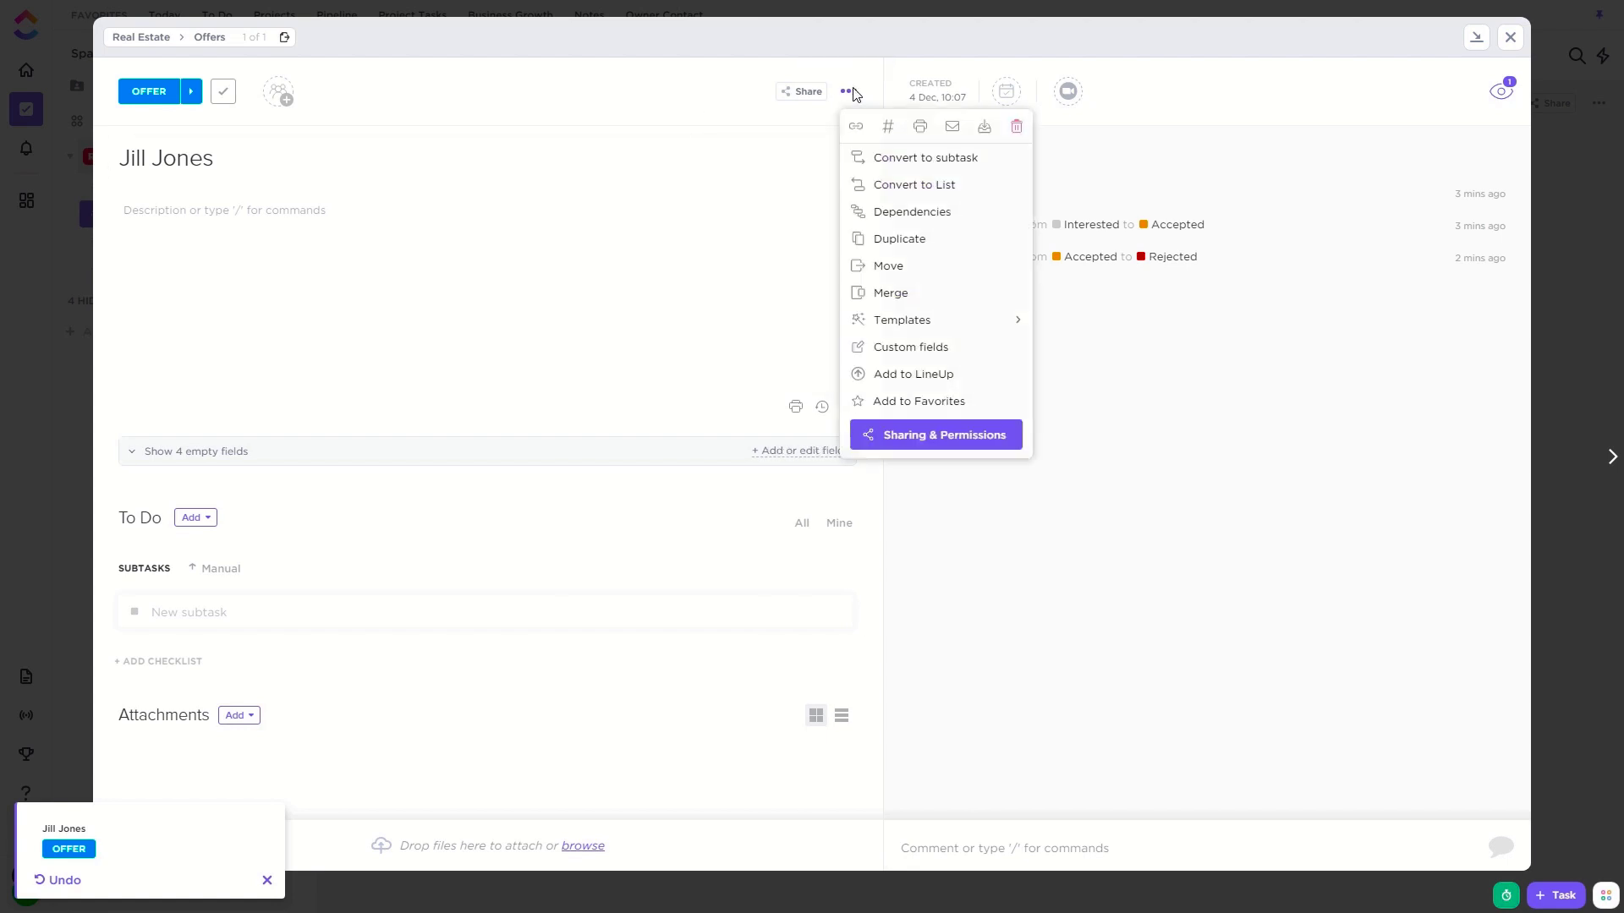
pyautogui.click(910, 213)
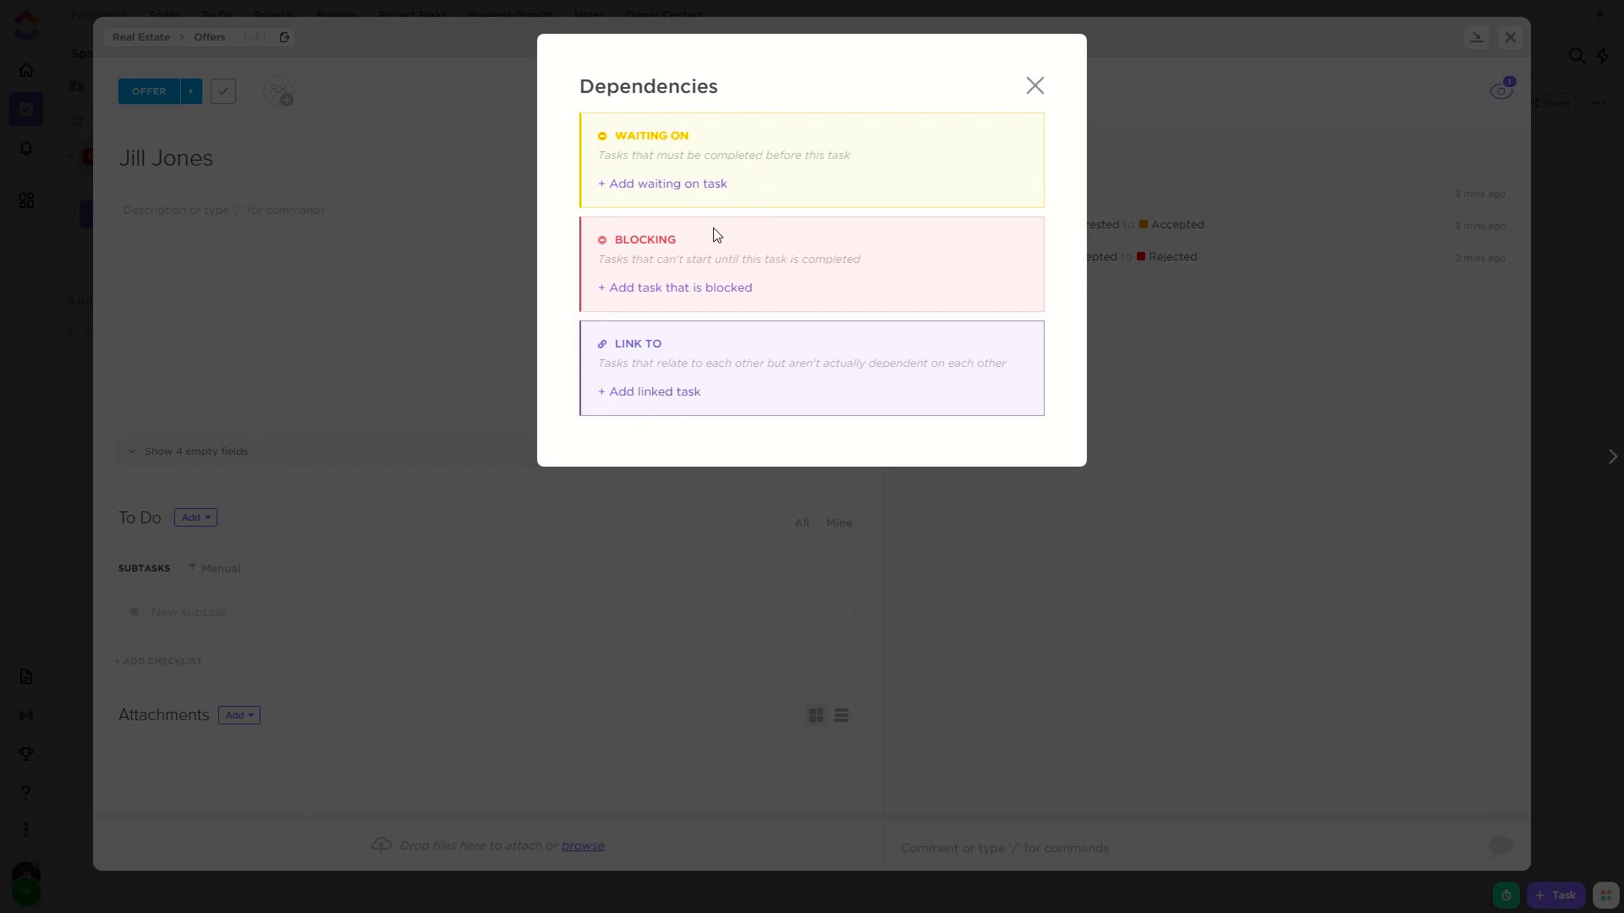
pyautogui.click(658, 394)
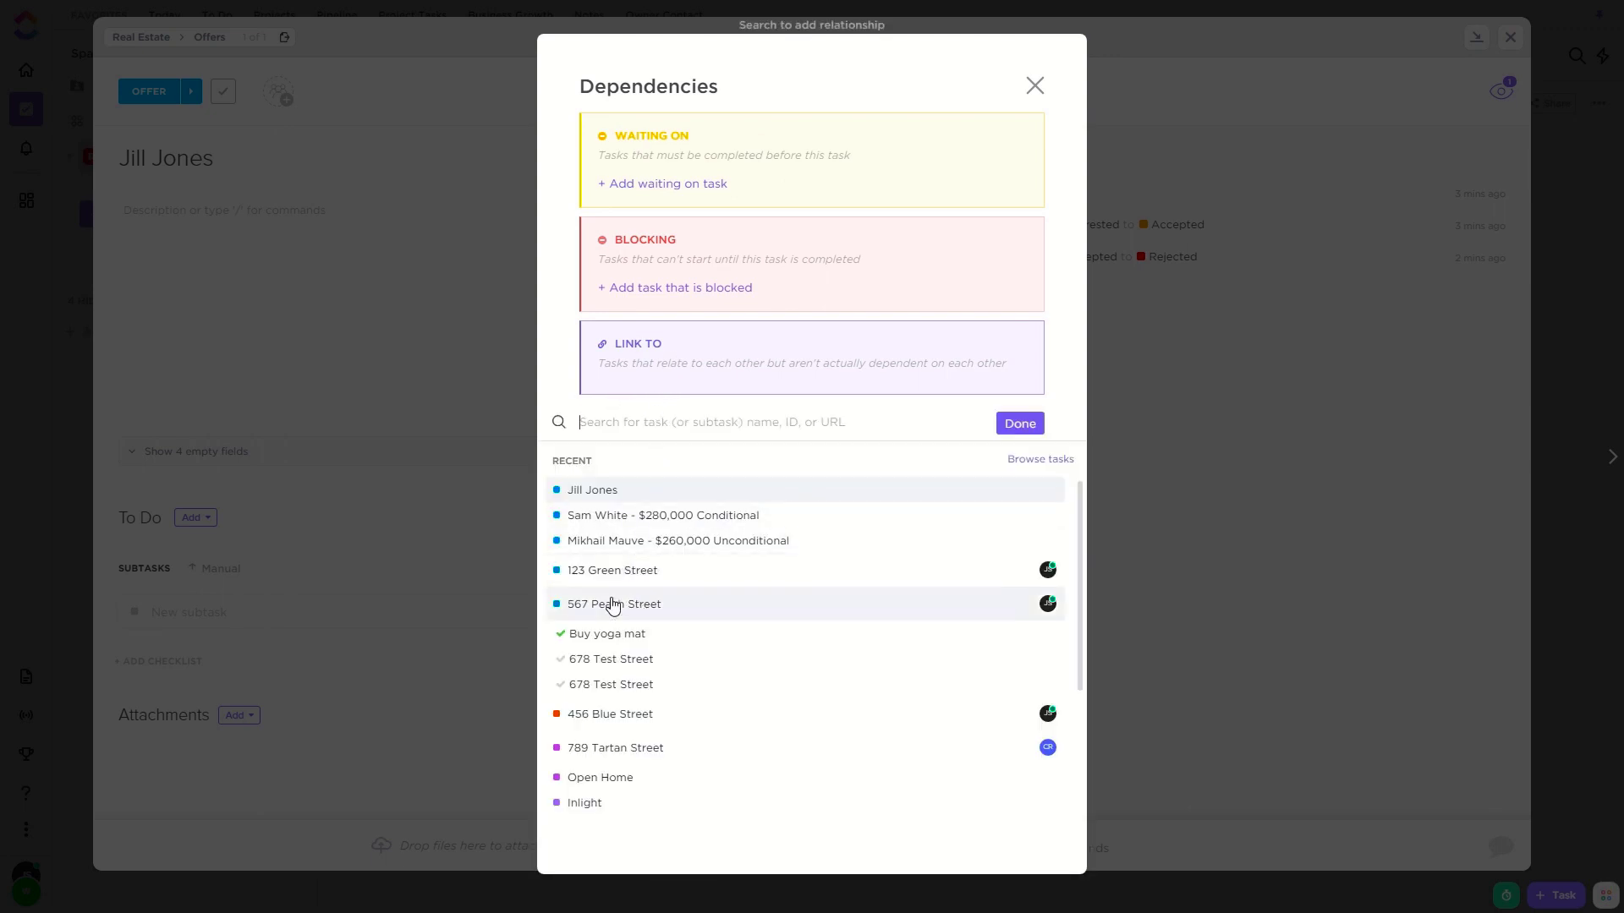
pyautogui.click(608, 606)
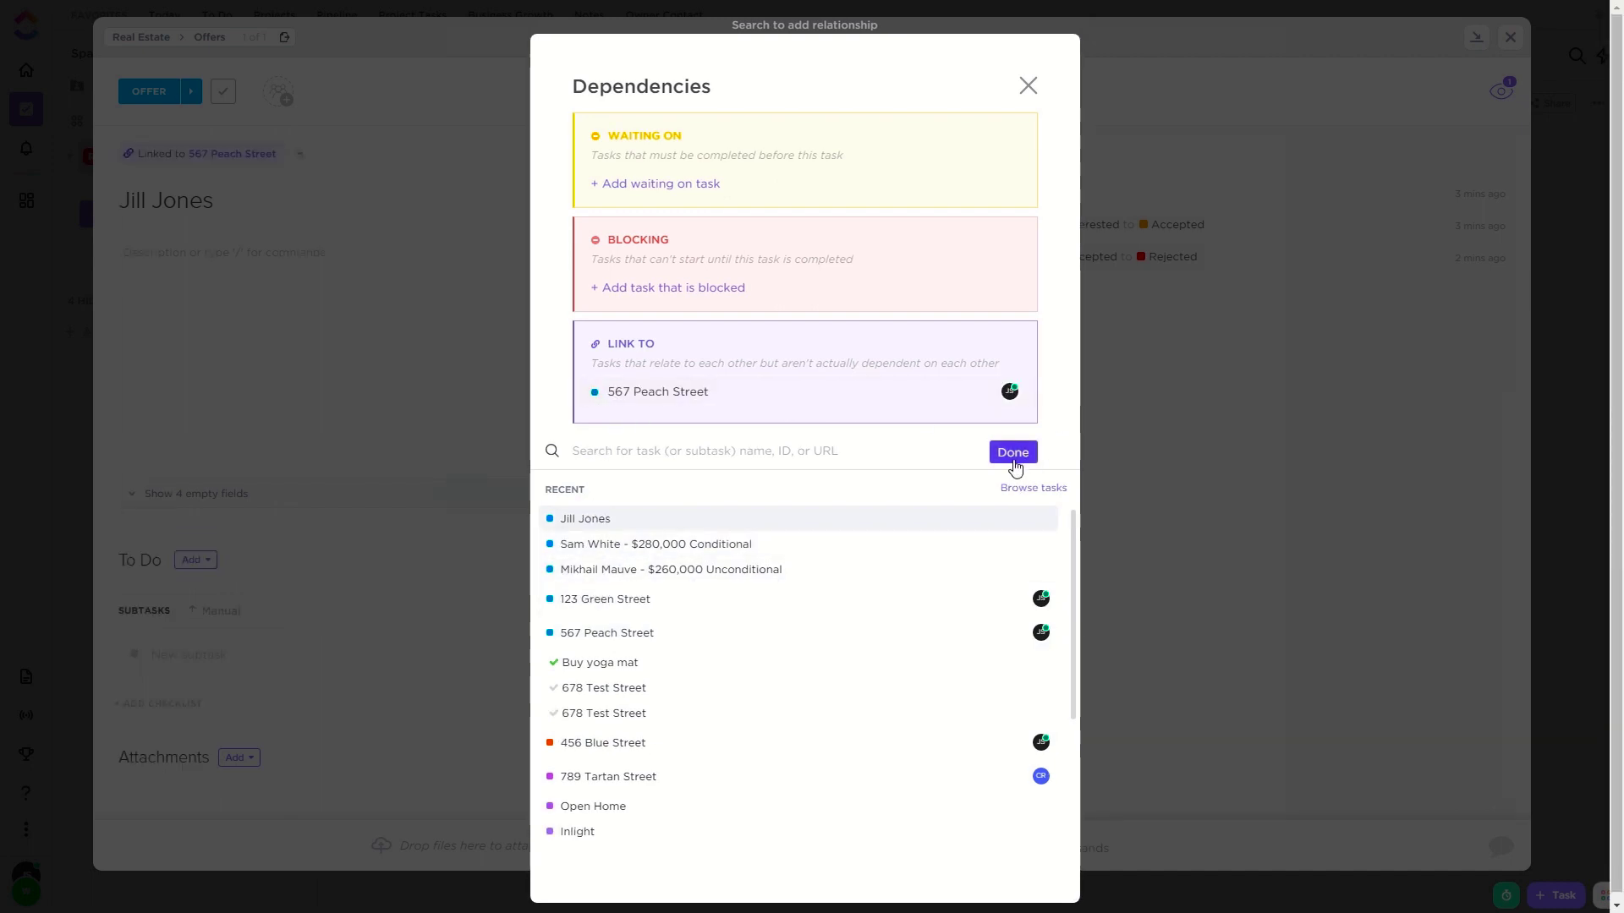
pyautogui.click(1013, 457)
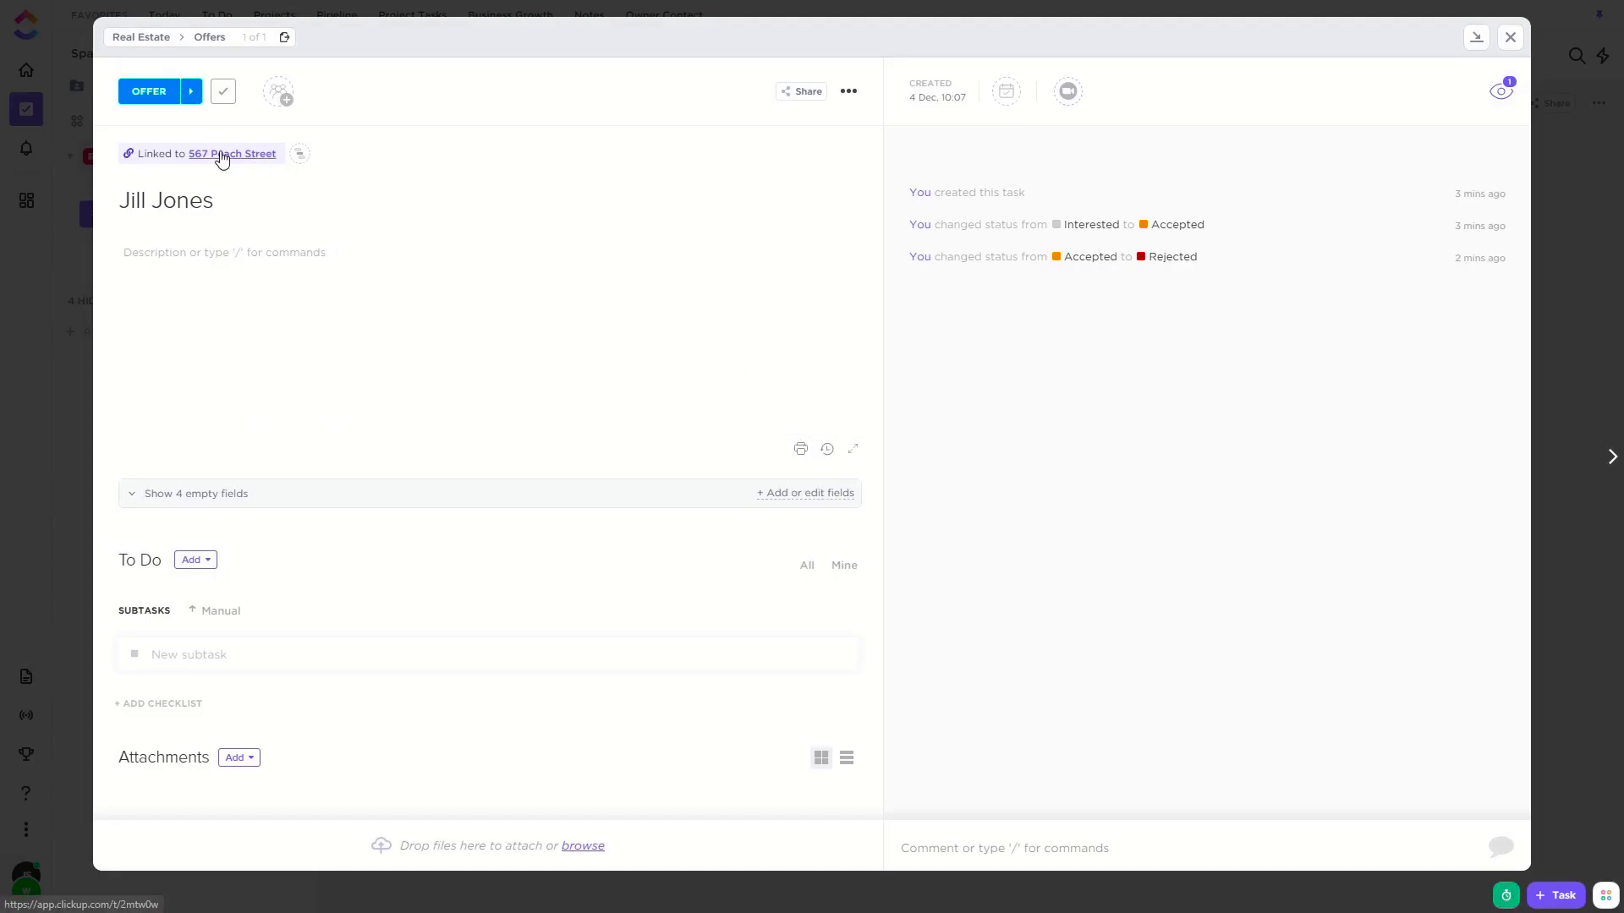
# Append "- $300,000 Conditional" to the offer task's title after the buyer's name
pyautogui.click(519, 194)
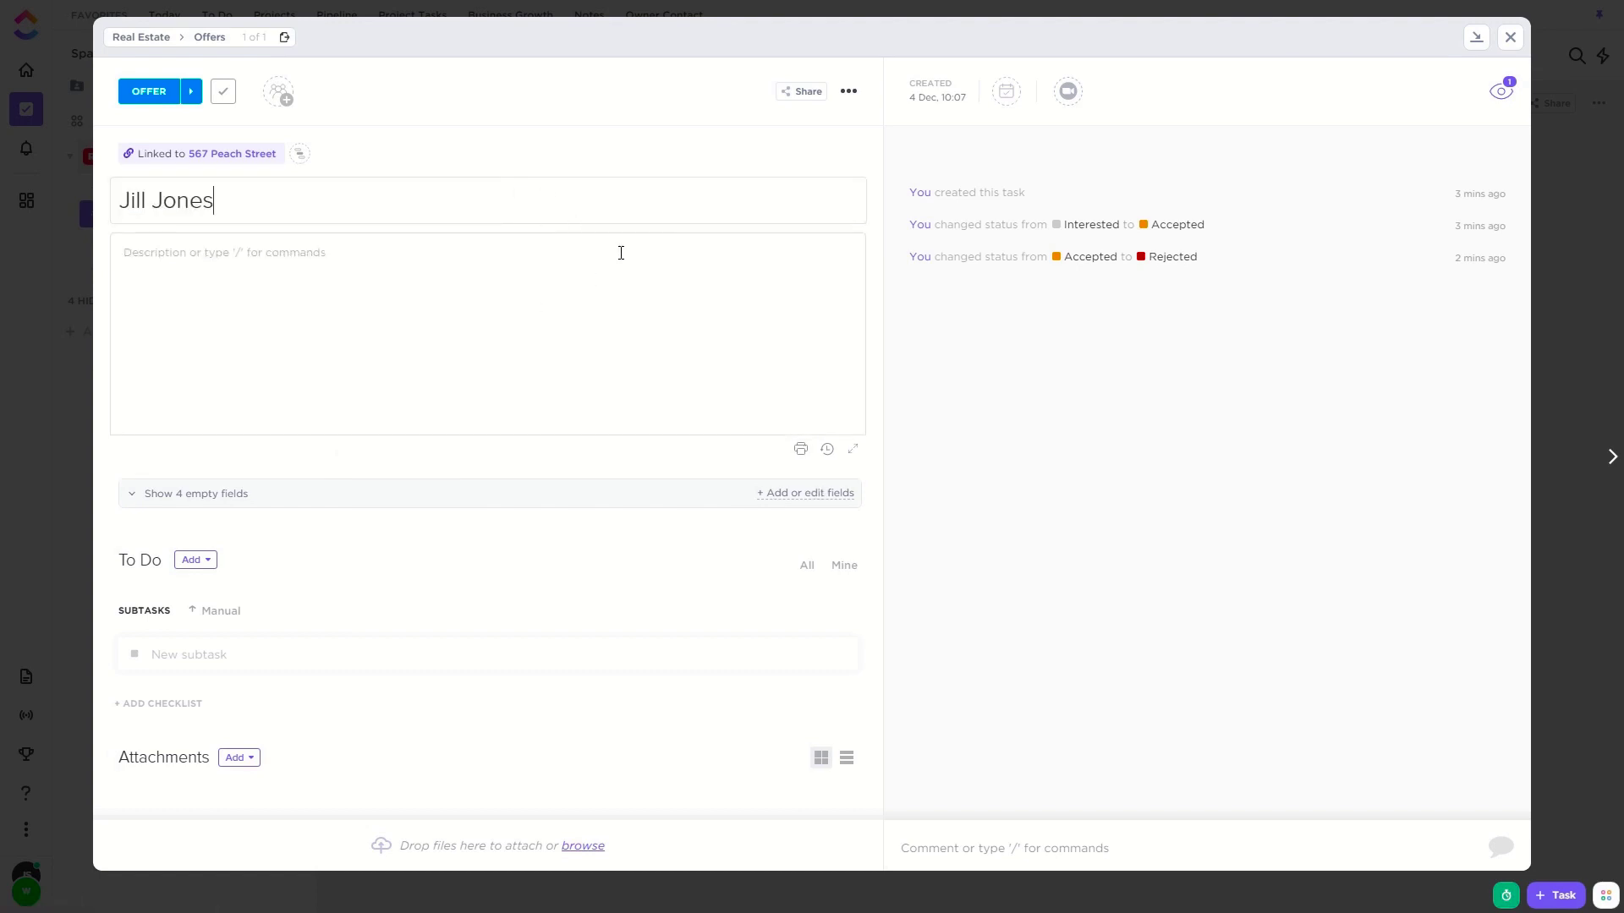
pyautogui.write('- $300,000 Condin')
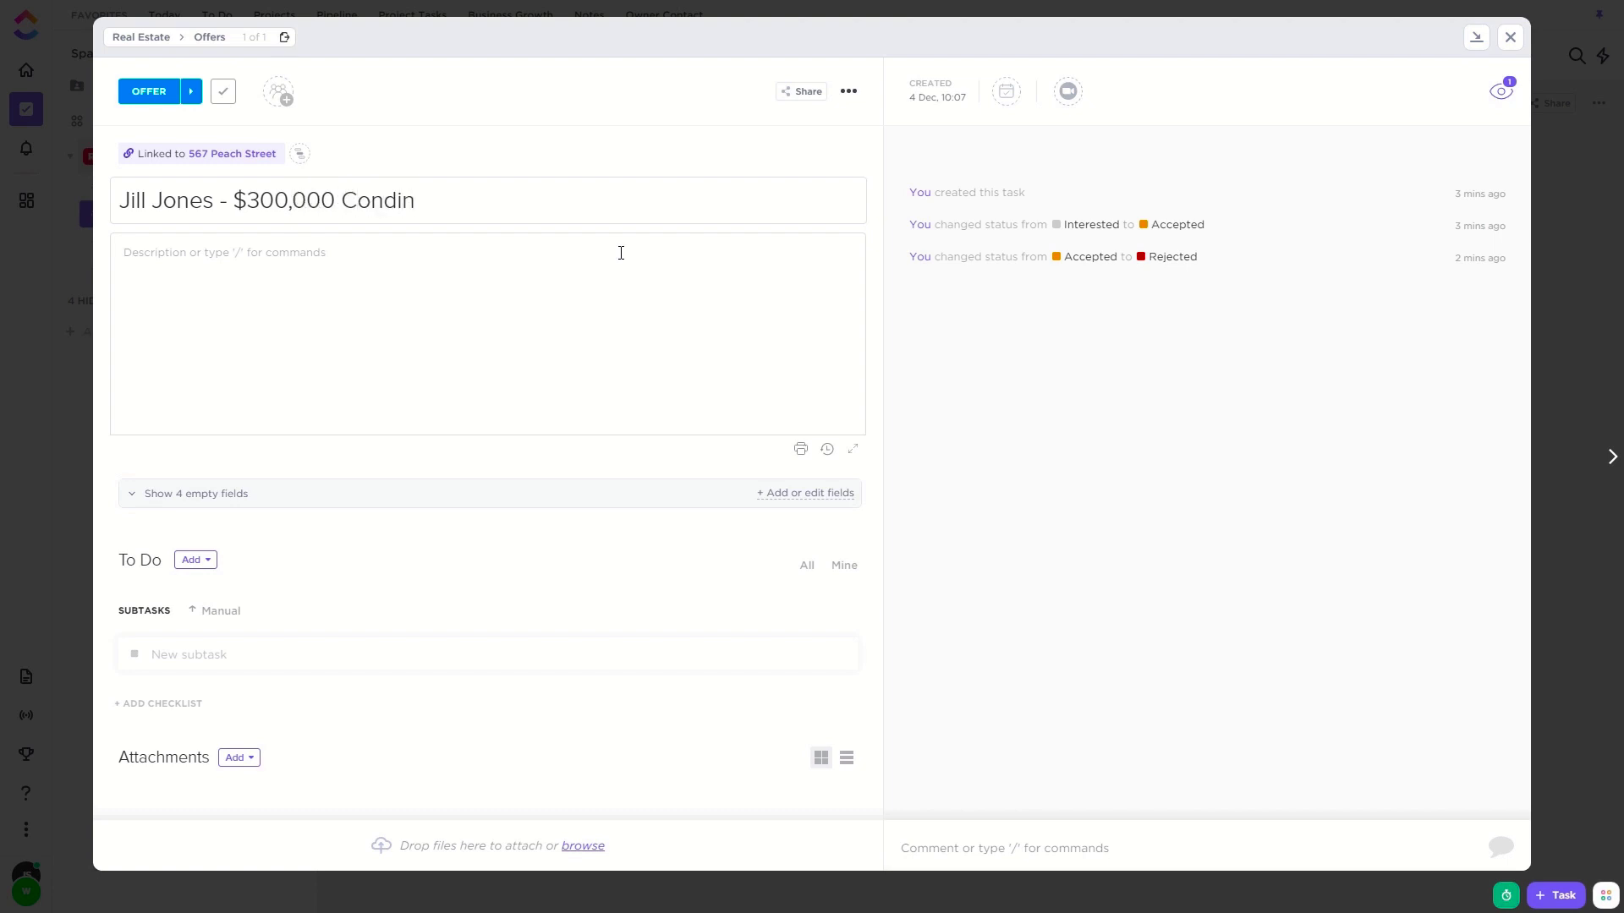
pyautogui.press('BackSpace')
pyautogui.press('BackSpace')
pyautogui.write('itional')
pyautogui.click(1073, 554)
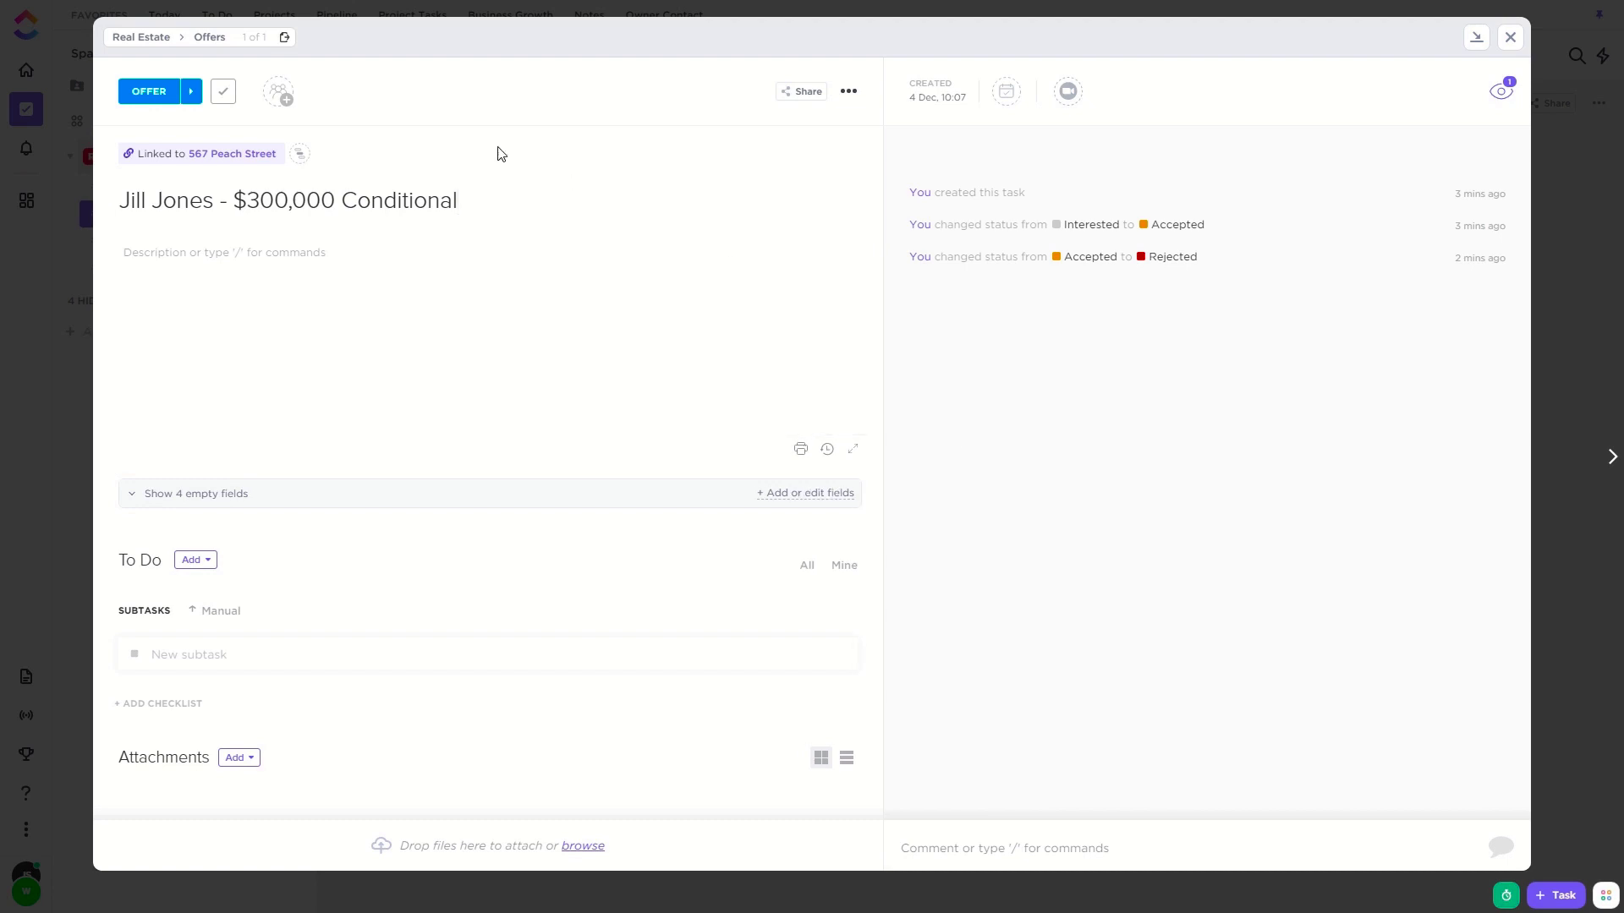
# Check the link between the offer and the 567 Peach Street listing from both tasks, and return to the Offers list
pyautogui.click(218, 154)
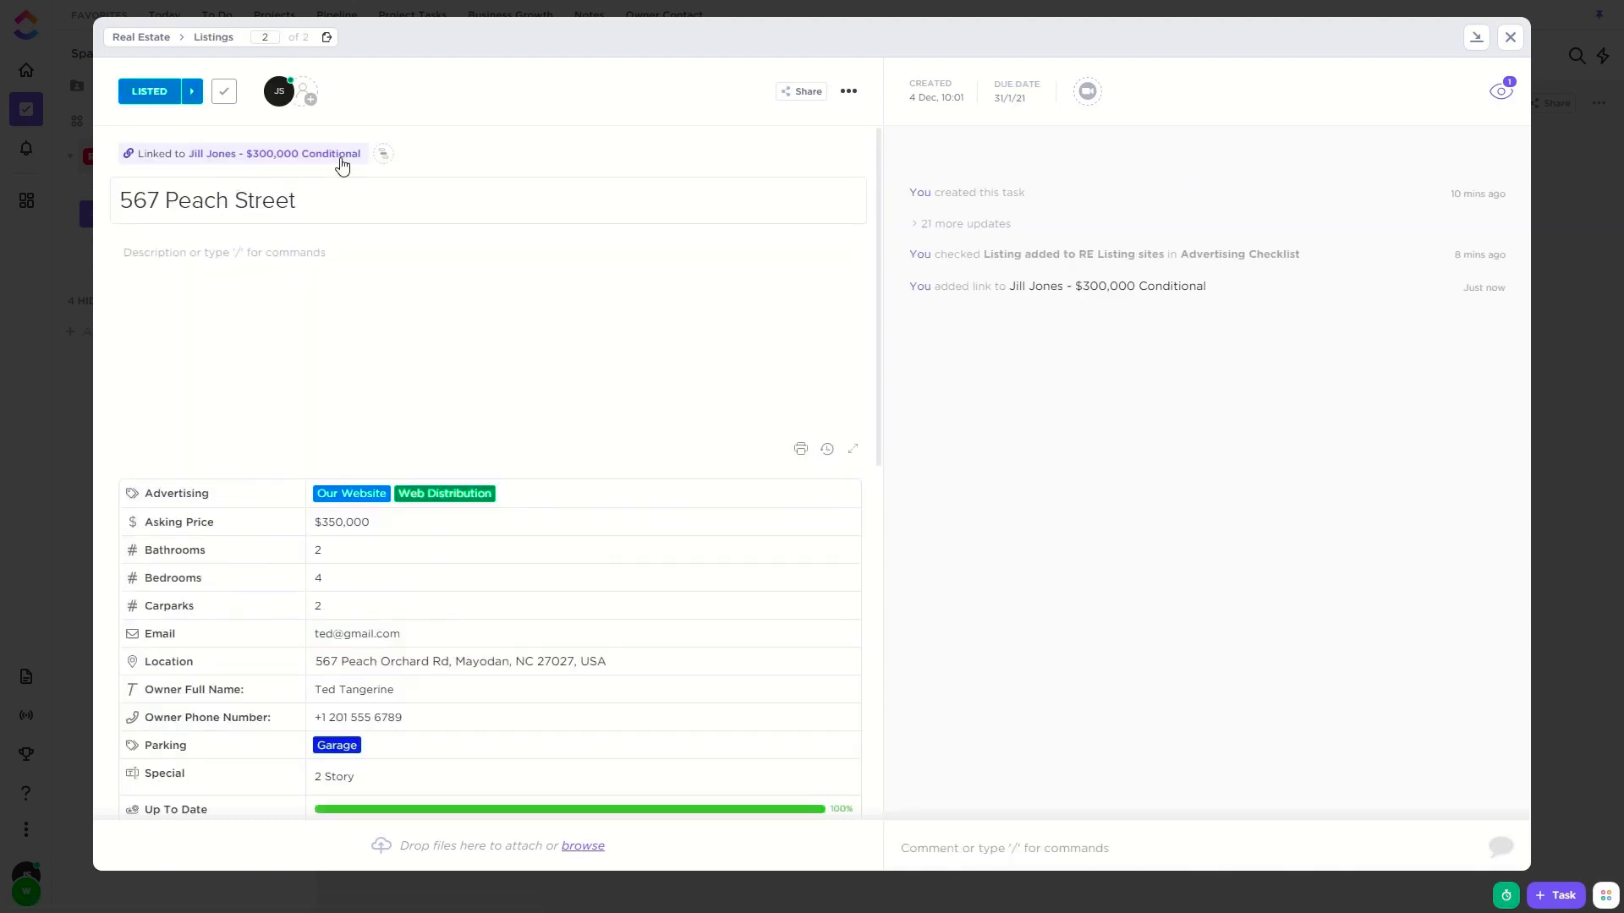
pyautogui.click(258, 159)
pyautogui.click(1510, 36)
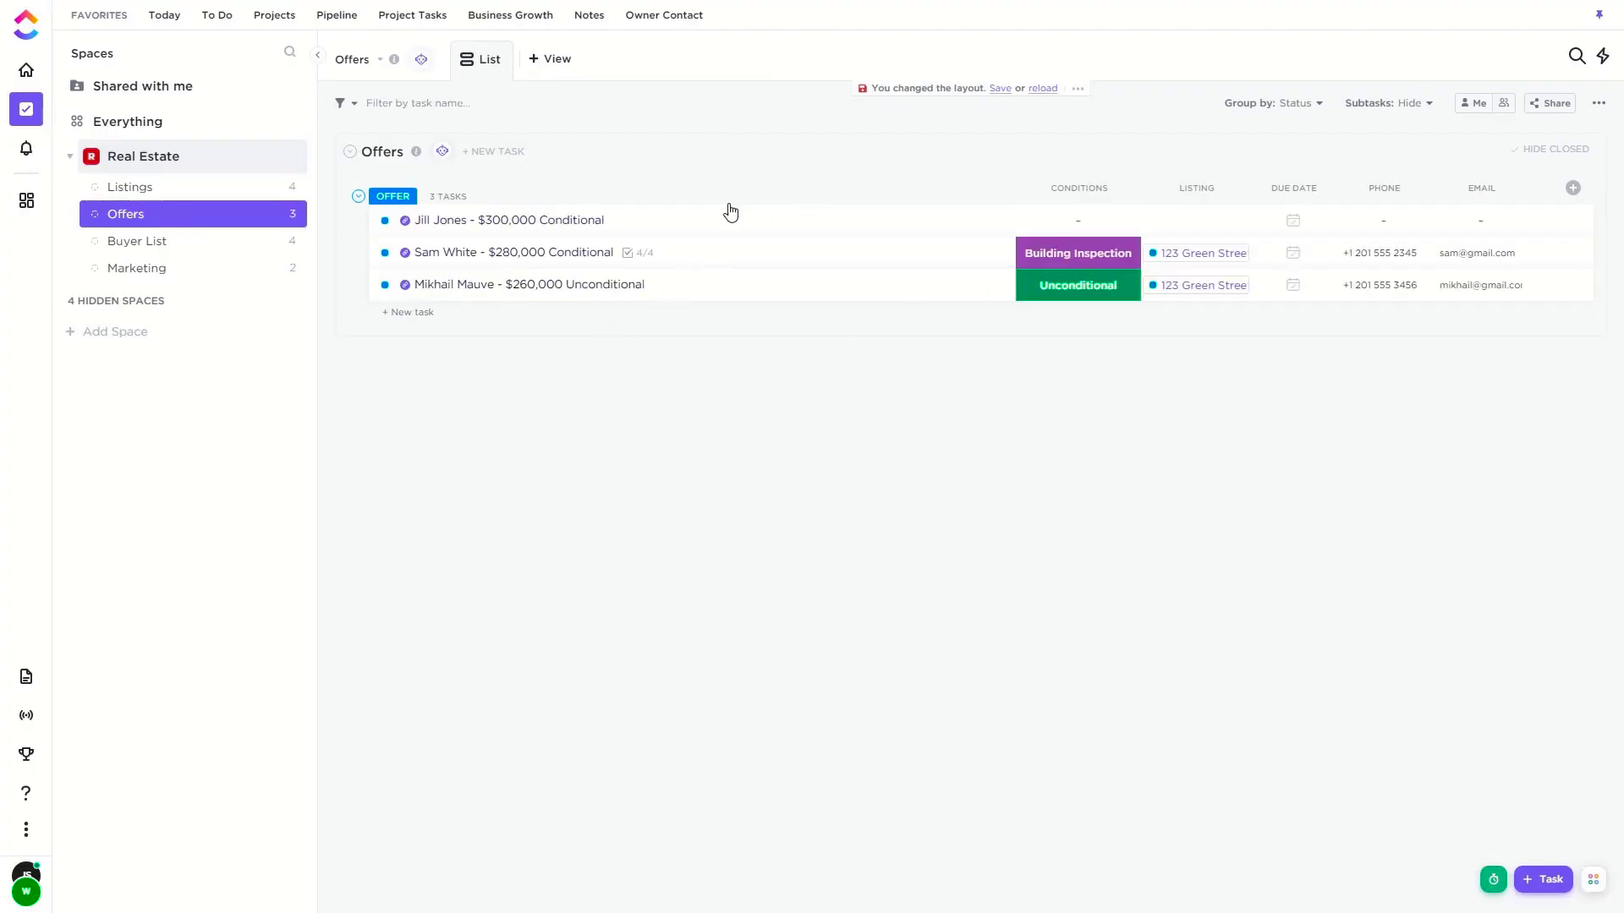
# Set the $300,000 conditional offer to Vetted Offer and then to Accepted
pyautogui.click(385, 221)
pyautogui.click(457, 365)
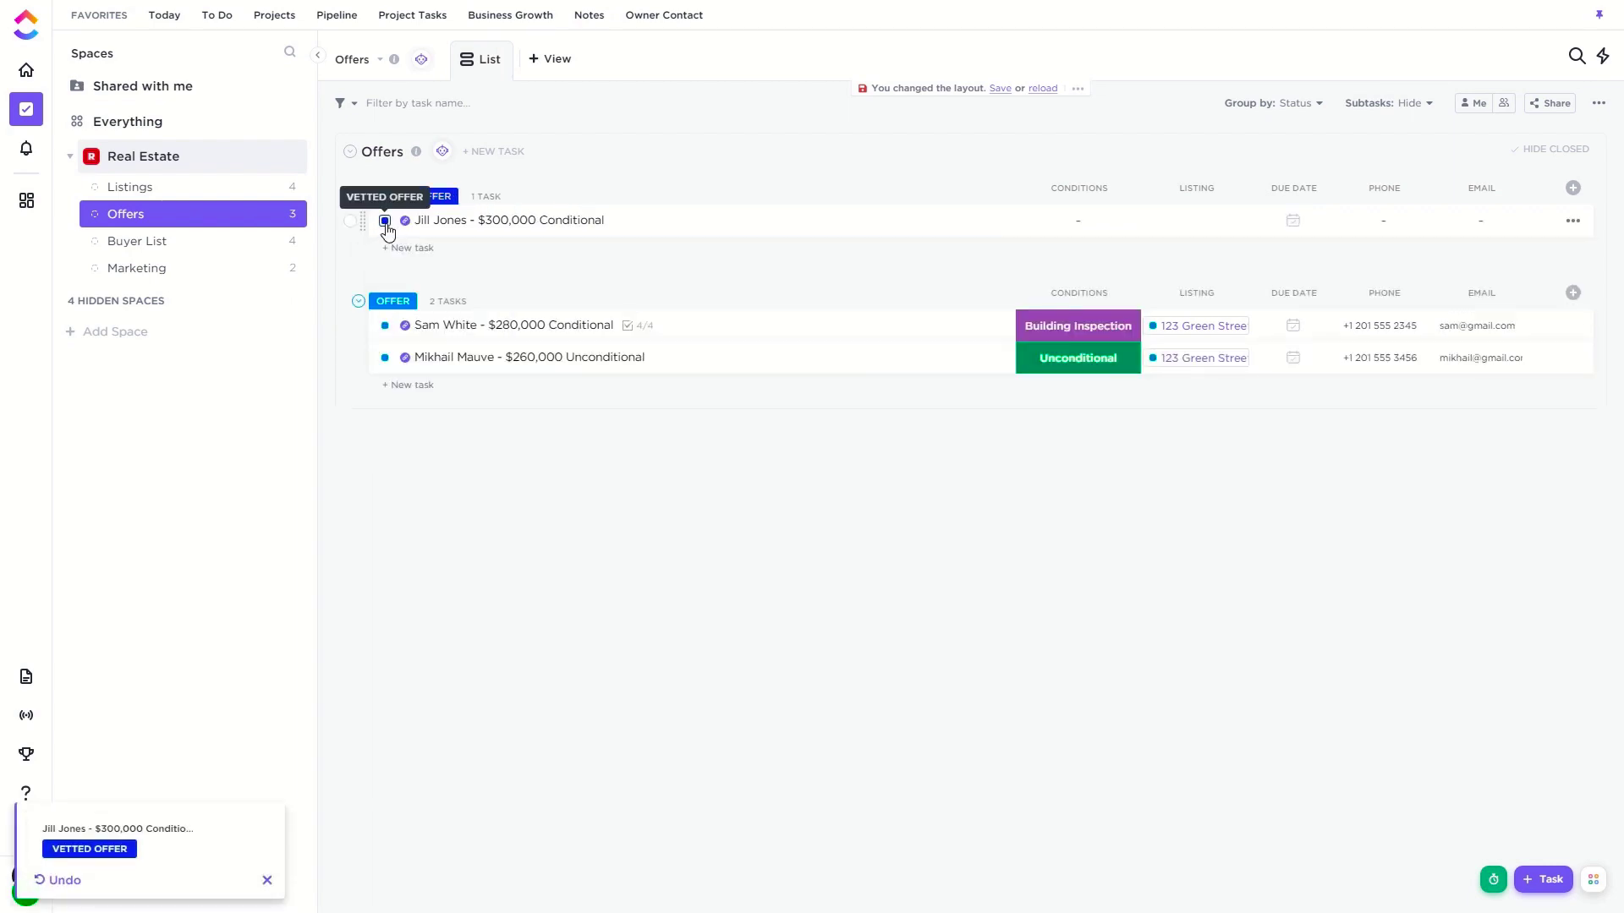
pyautogui.click(384, 221)
pyautogui.click(435, 395)
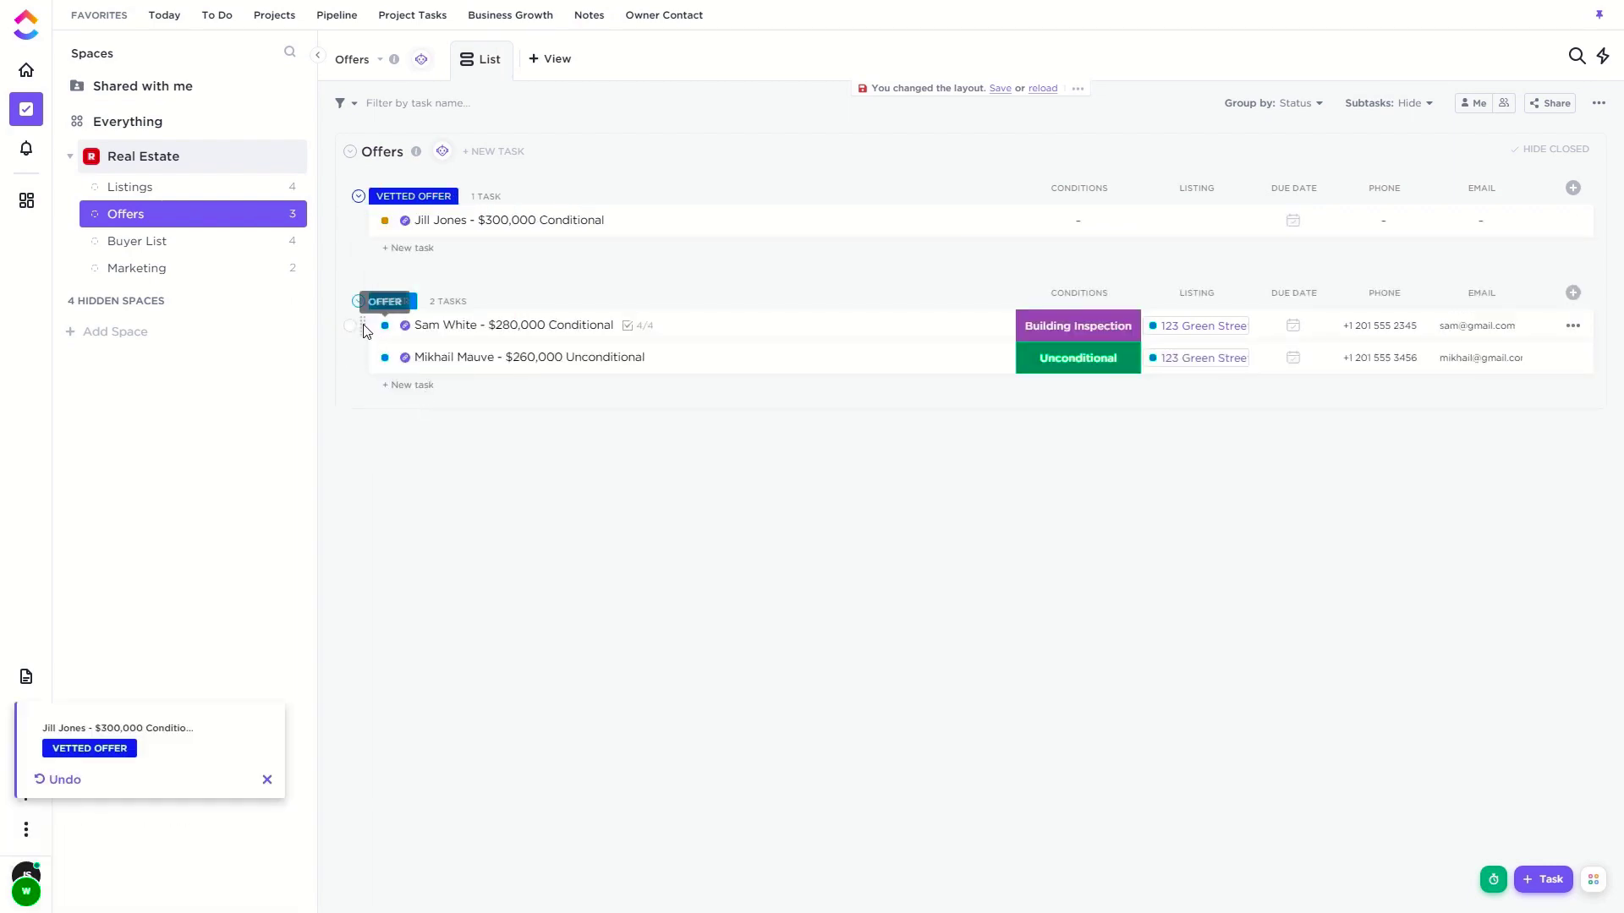
# In the Listings list, set 567 Peach Street to Negotiation and then to Closed
pyautogui.click(150, 185)
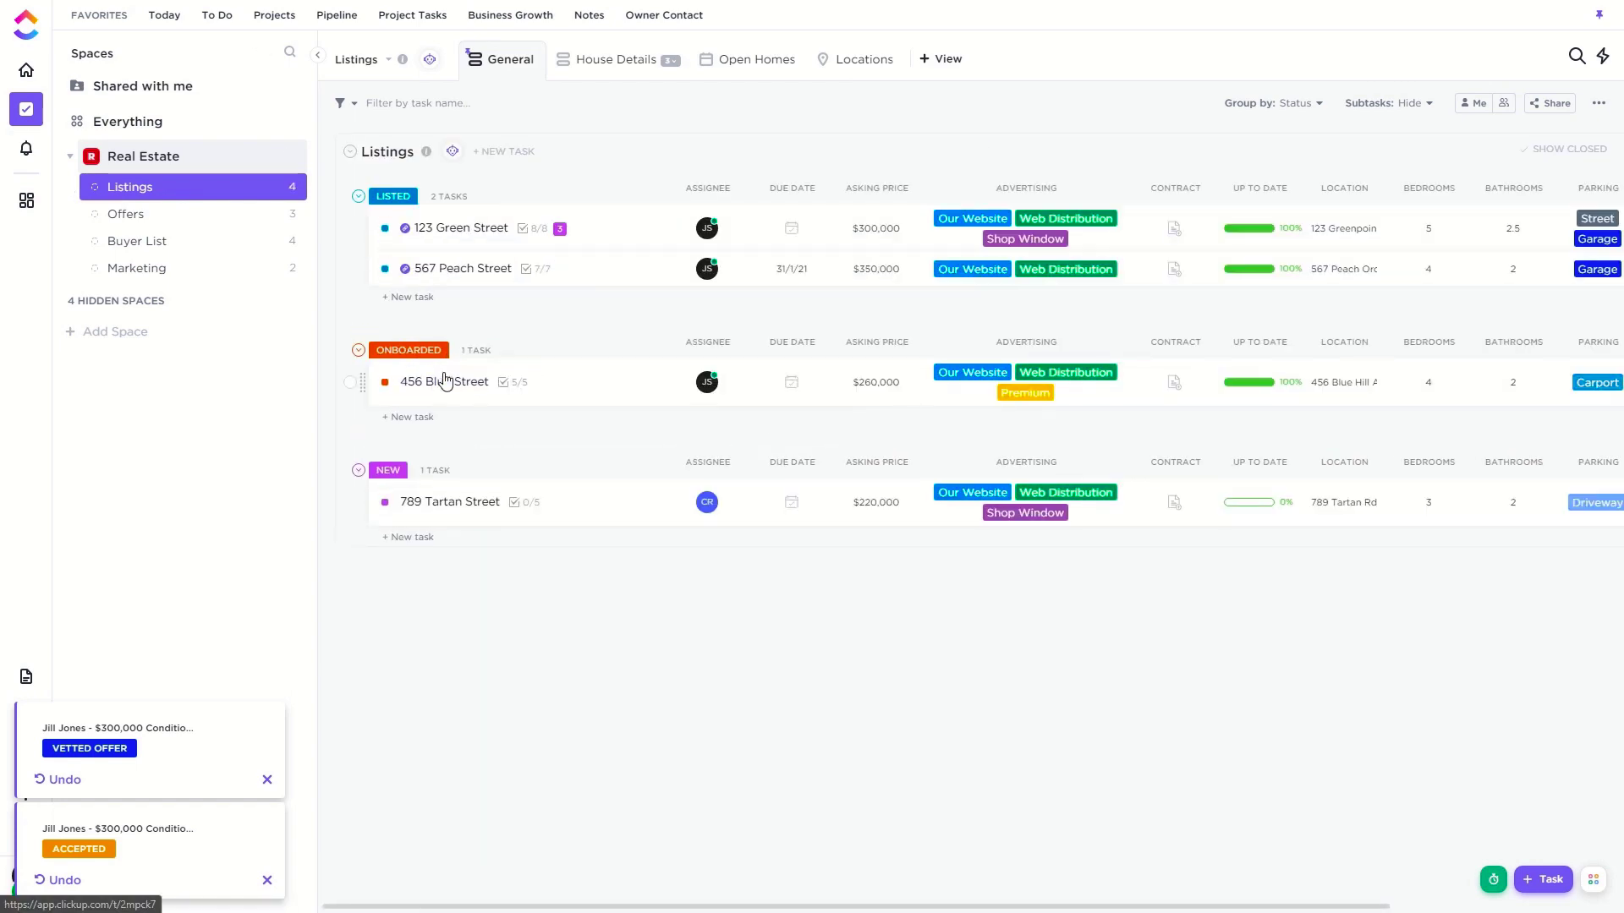
pyautogui.click(385, 270)
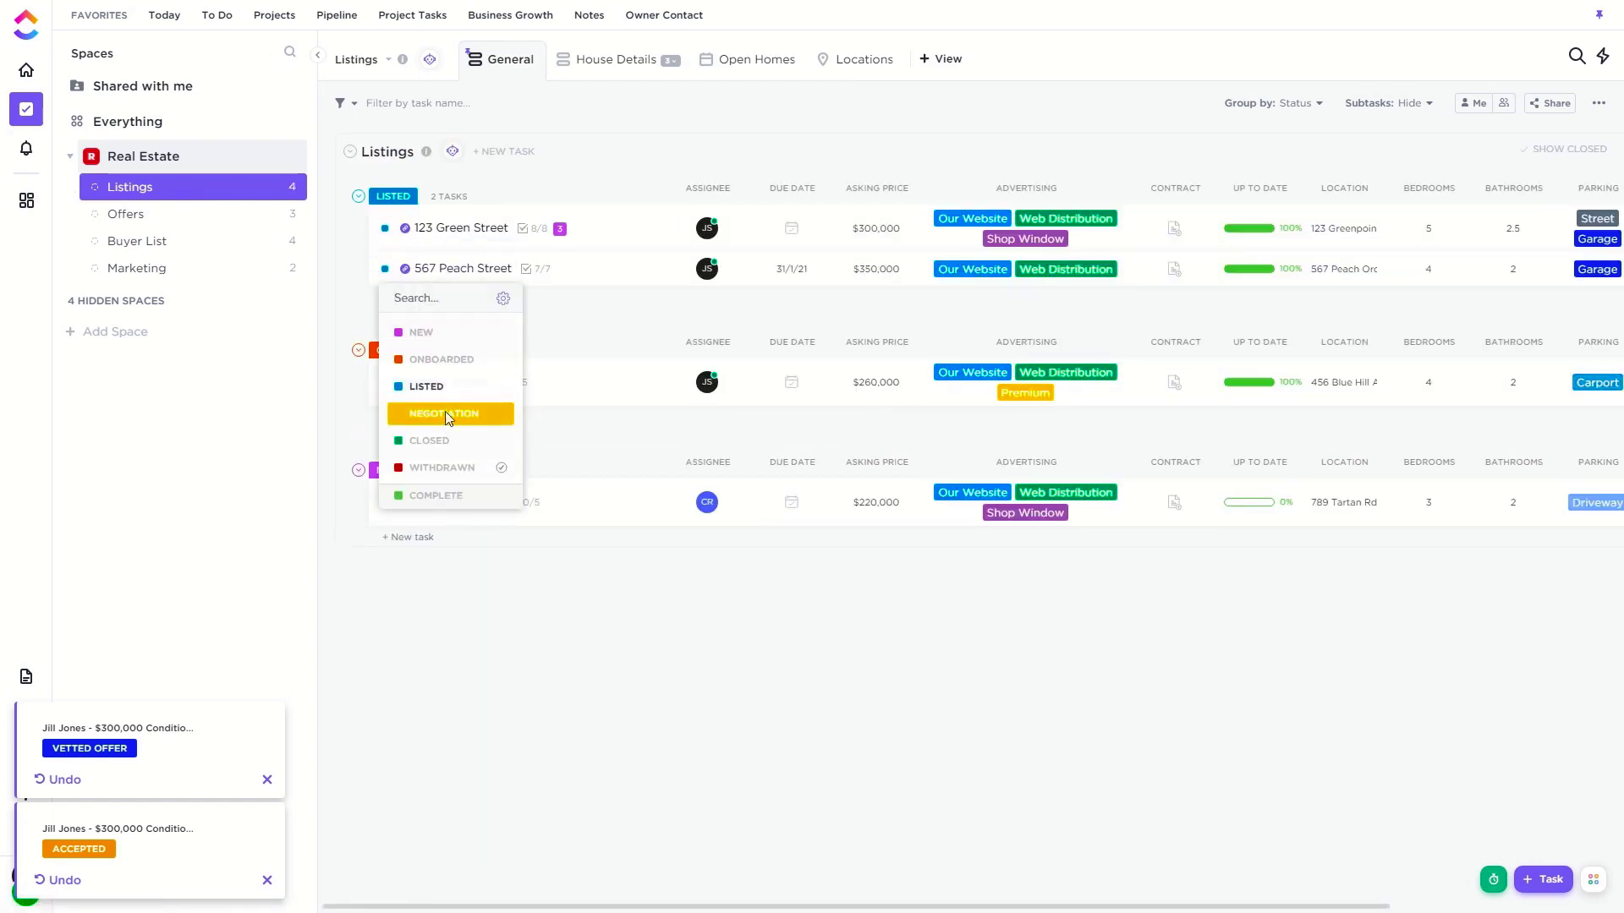
pyautogui.click(446, 414)
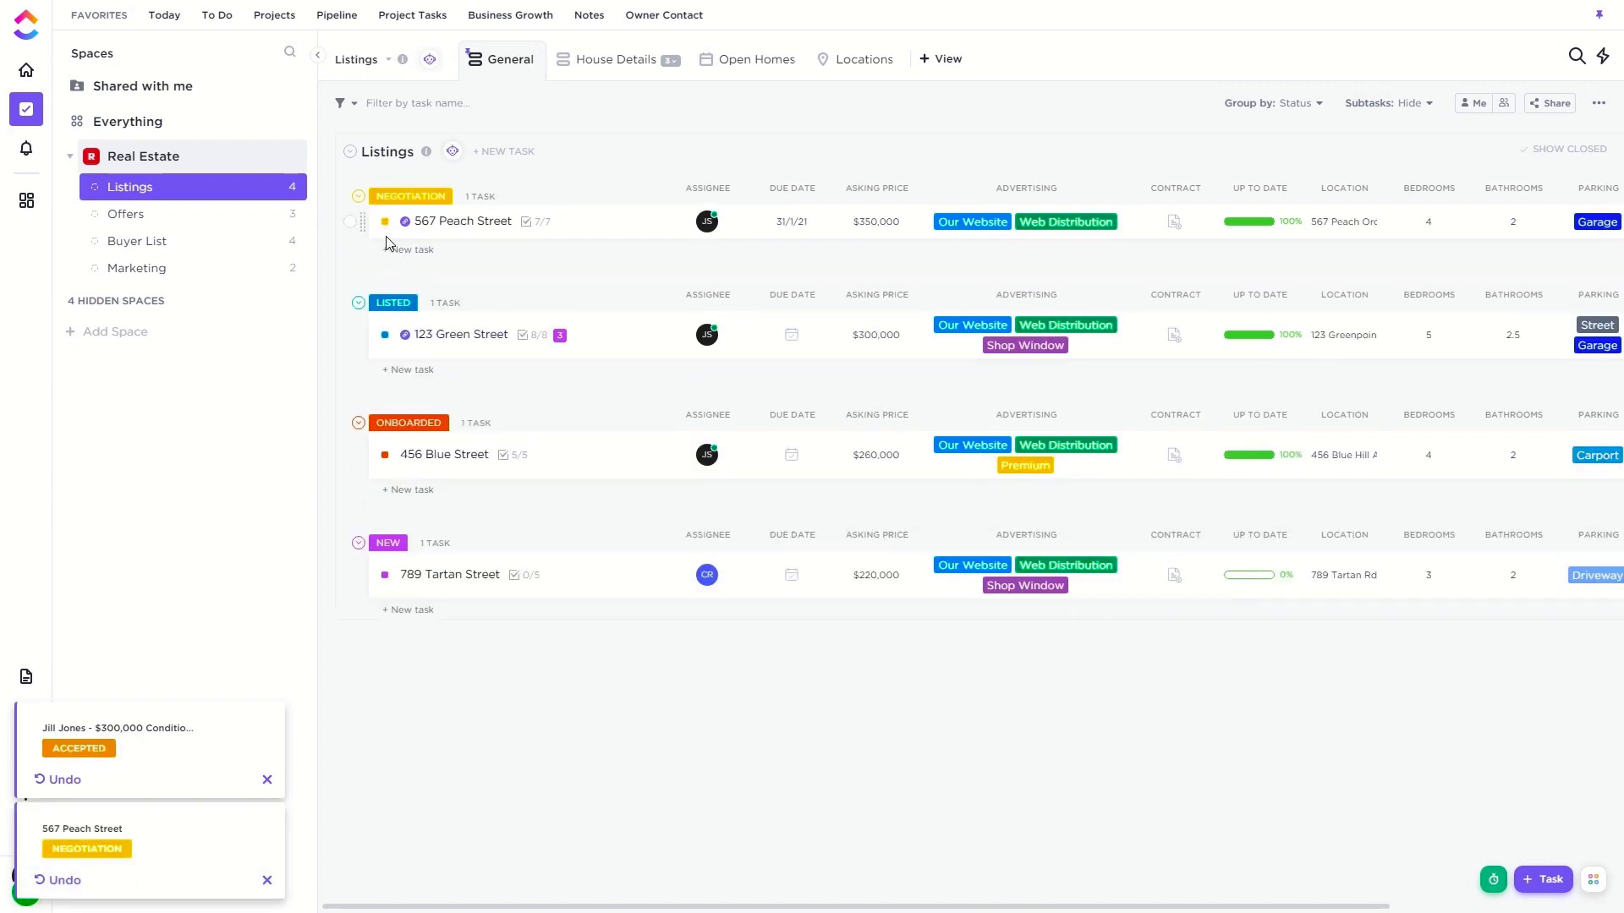
pyautogui.click(385, 221)
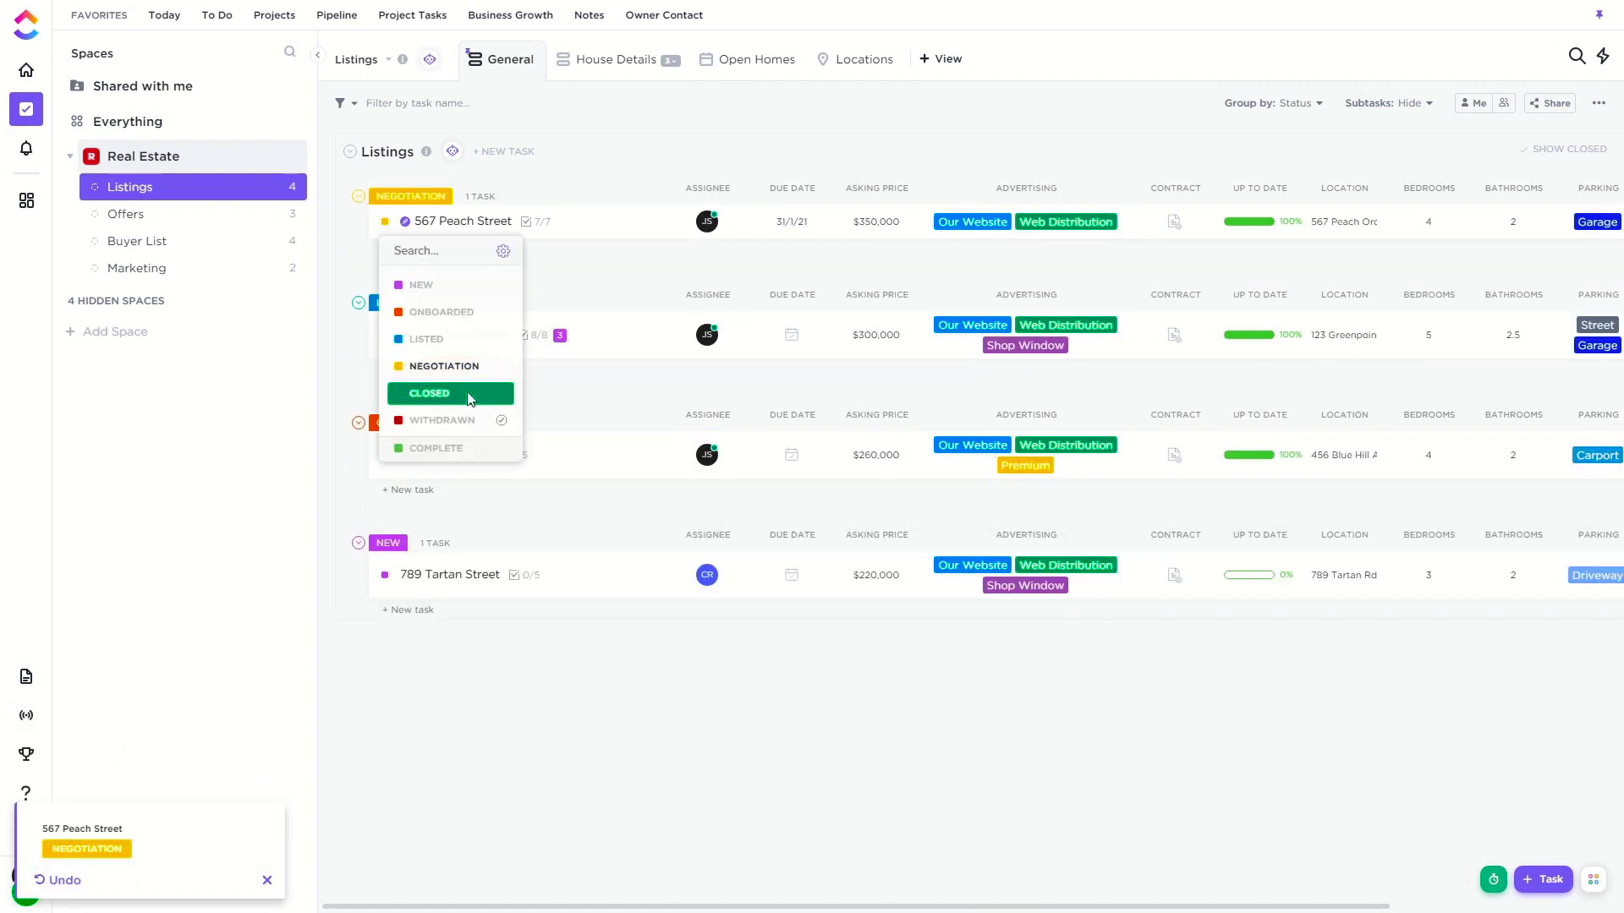
pyautogui.click(469, 394)
# Add the Deal Closing checklist template to the 567 Peach Street task
pyautogui.click(465, 222)
pyautogui.scroll(-8, 397, 474)
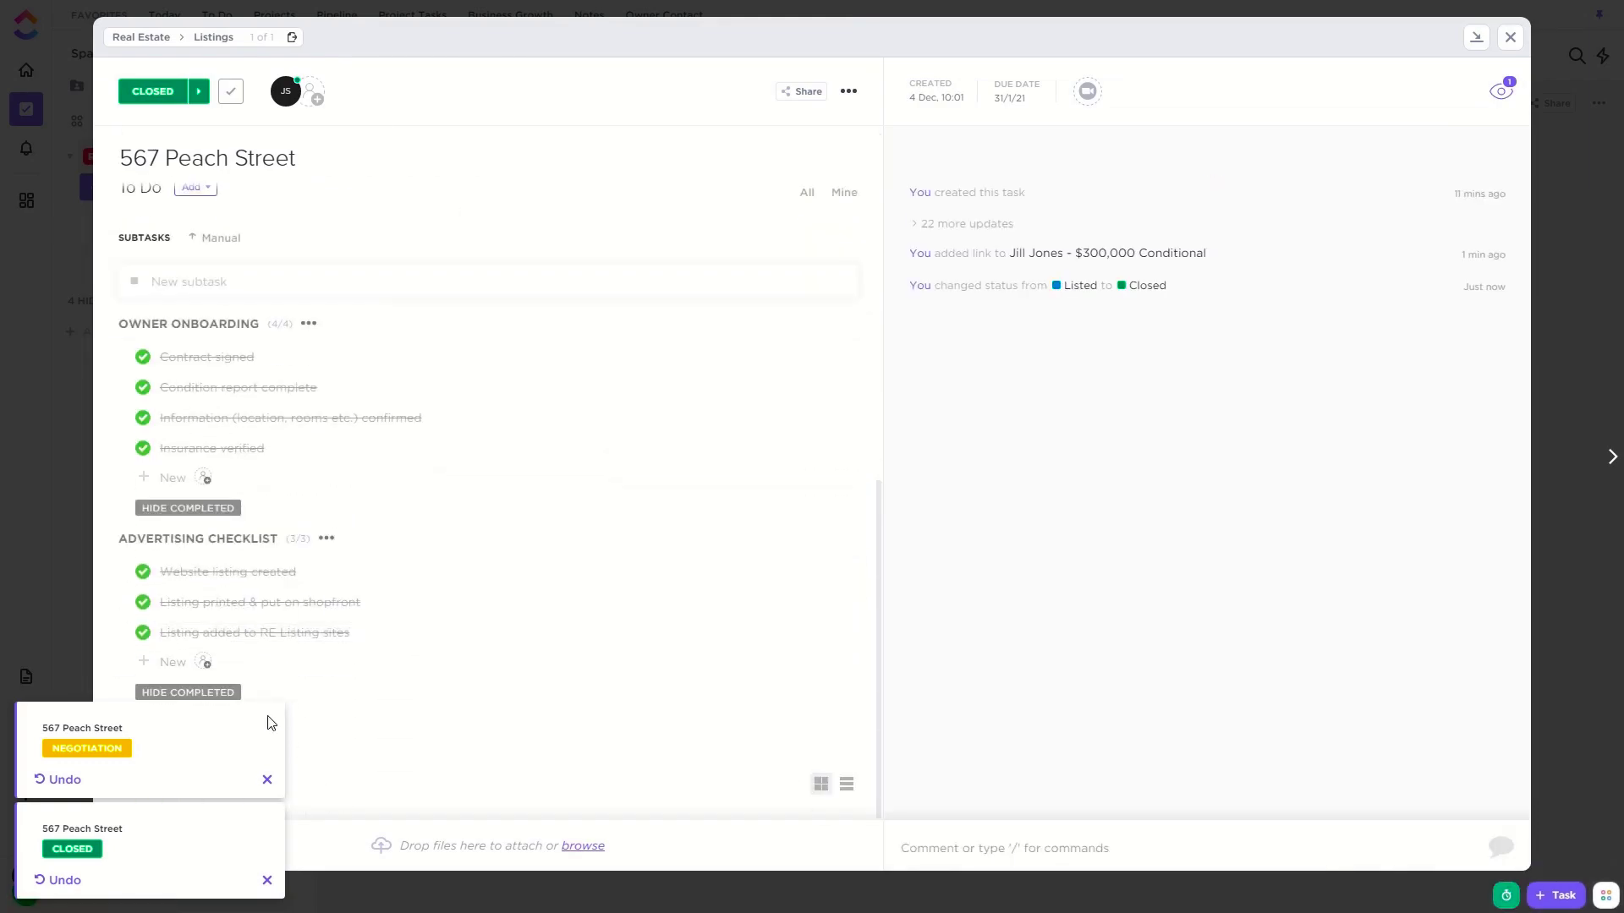
pyautogui.click(267, 779)
pyautogui.click(266, 880)
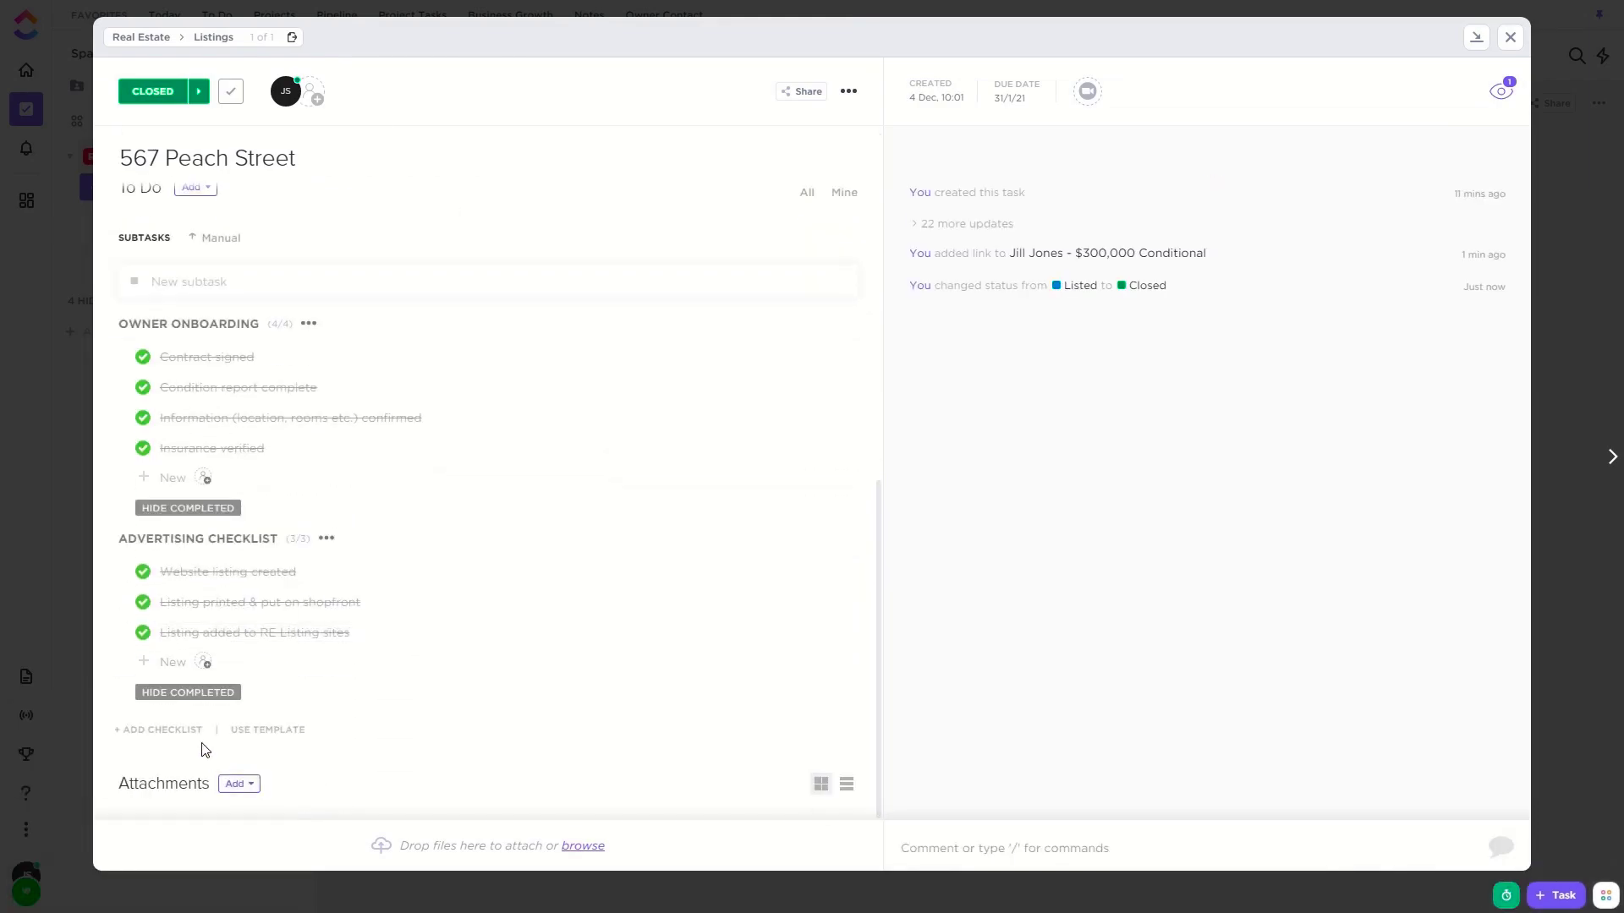
pyautogui.click(245, 731)
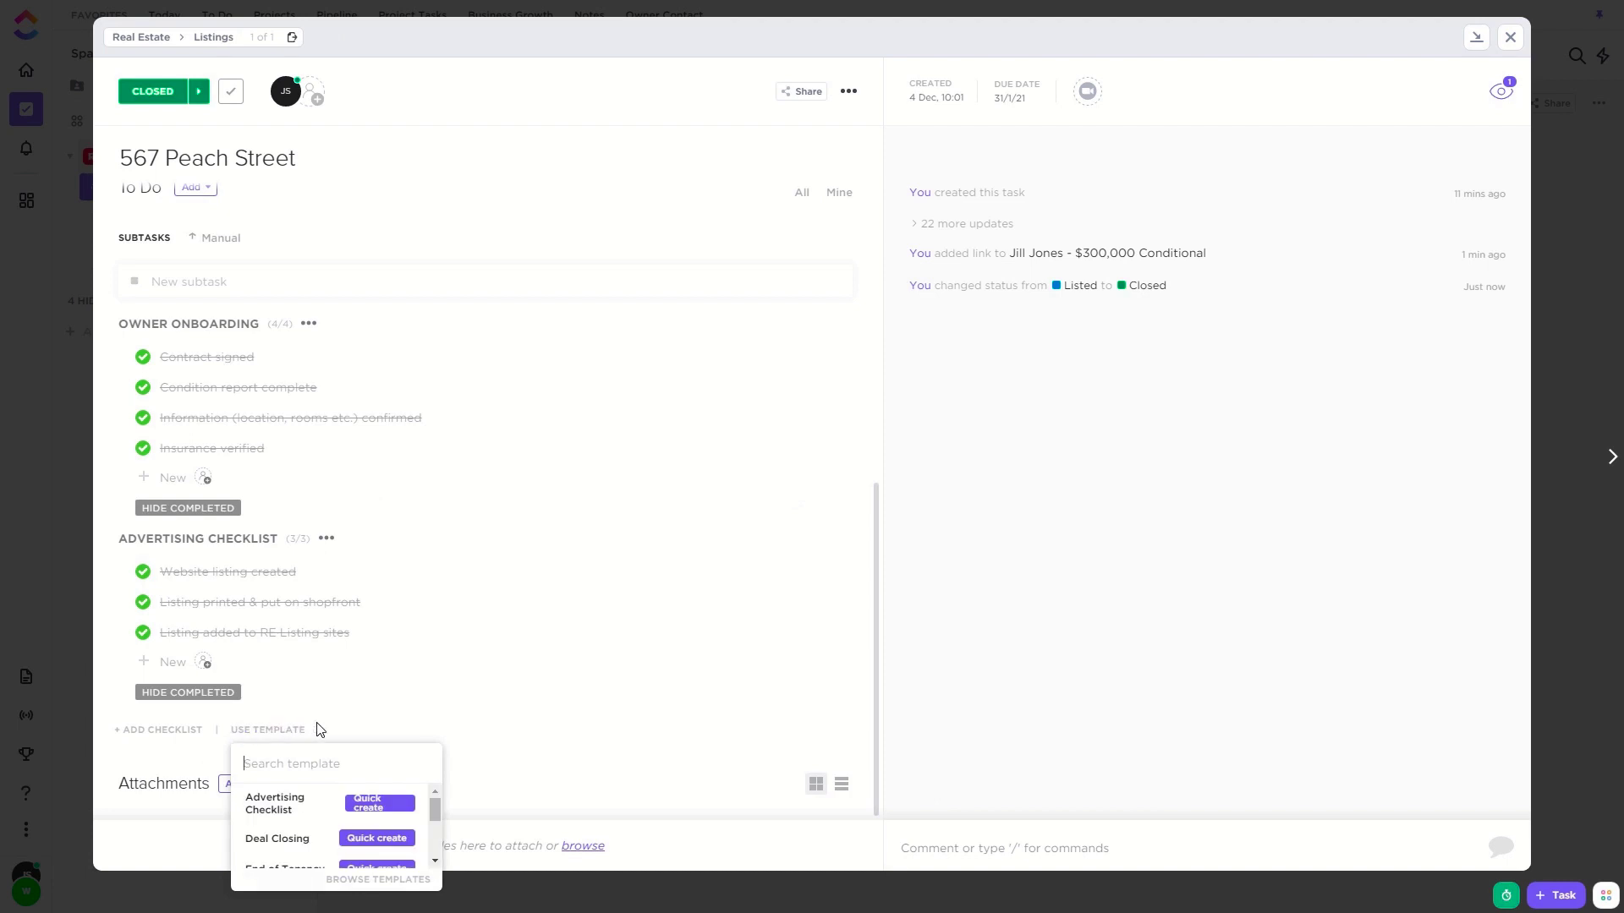
pyautogui.click(401, 843)
pyautogui.scroll(-4, 828, 612)
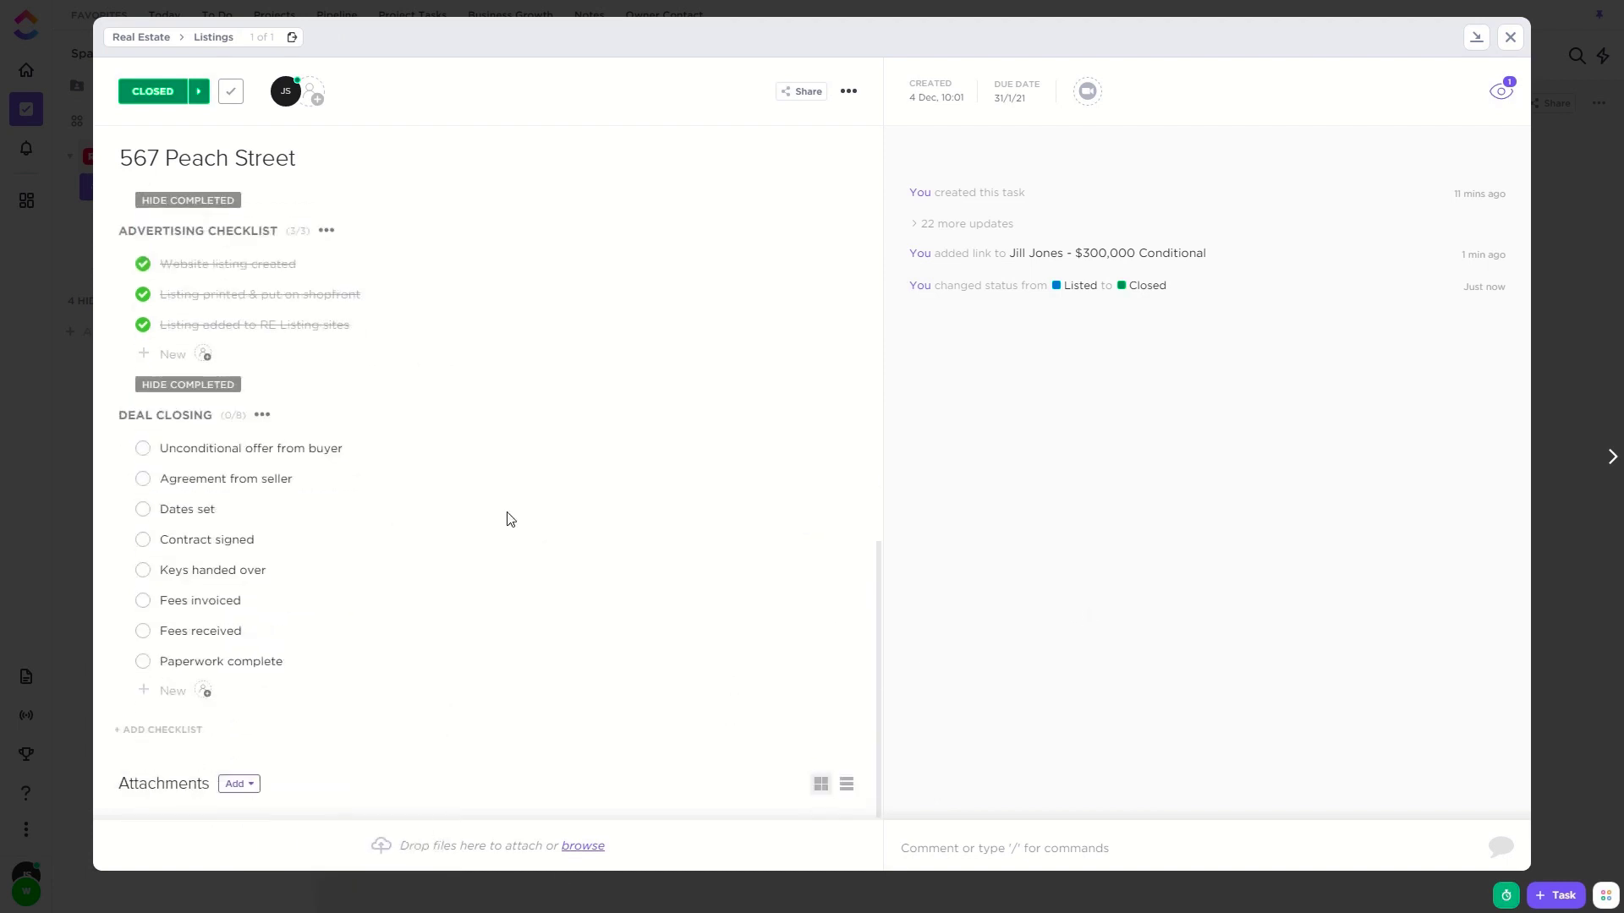
# Tick off all eight items in the Deal Closing checklist, from Unconditional offer from buyer to Paperwork complete
pyautogui.click(144, 452)
pyautogui.click(144, 483)
pyautogui.click(144, 513)
pyautogui.click(144, 543)
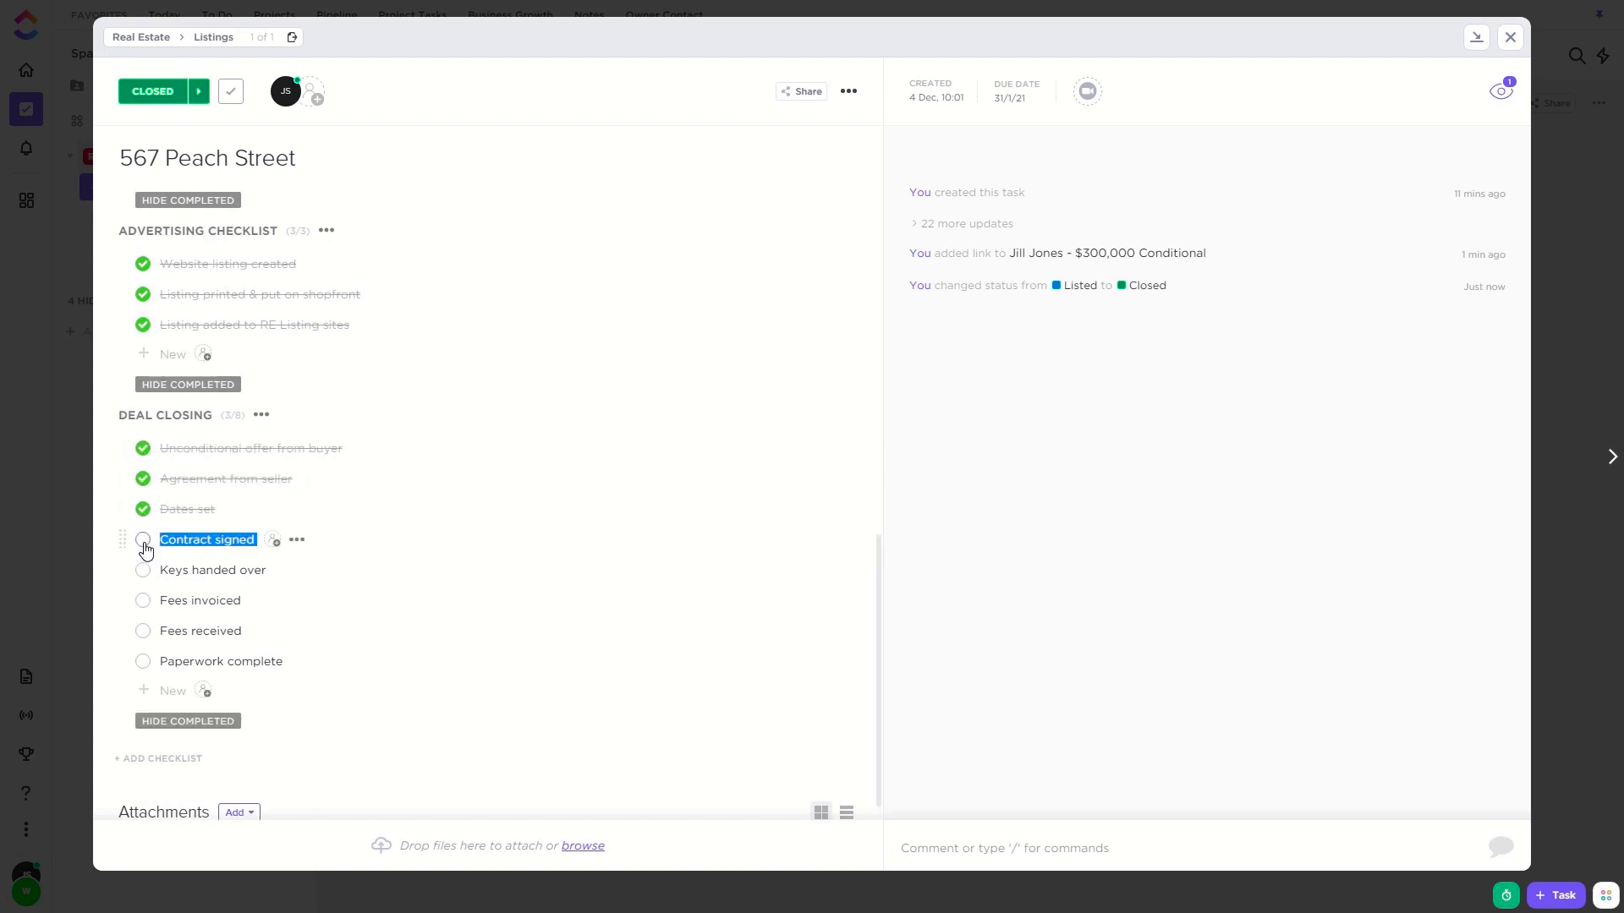
pyautogui.click(143, 543)
pyautogui.click(144, 572)
pyautogui.click(144, 602)
pyautogui.click(144, 633)
pyautogui.click(144, 663)
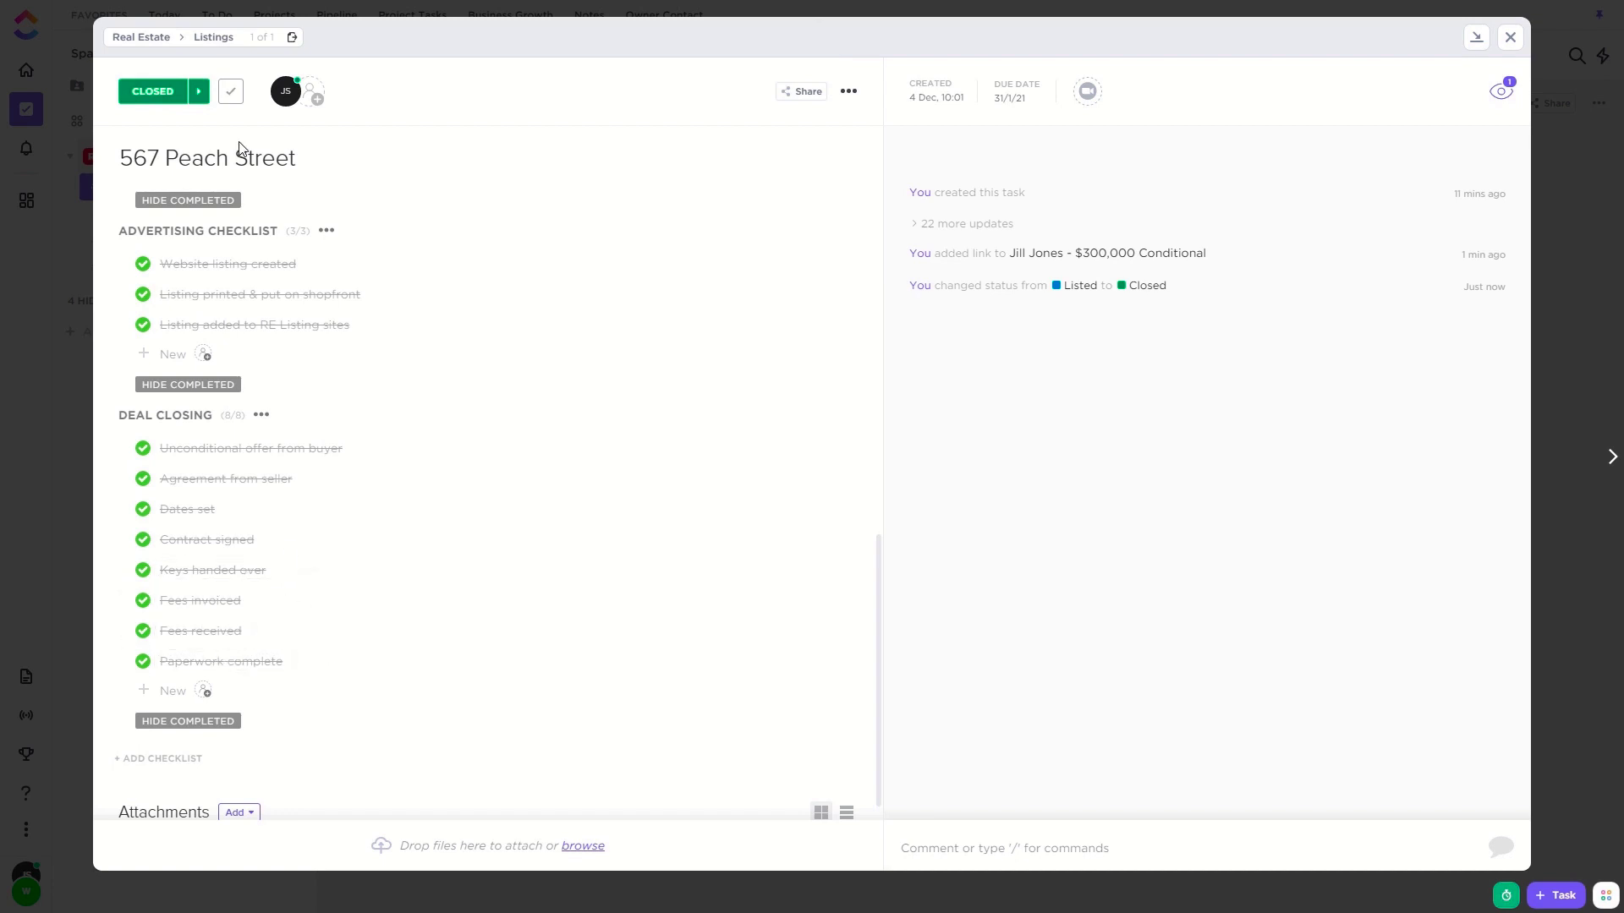
# Set the Peach Street listing to Complete, close its task, and briefly toggle the display of closed listings
pyautogui.click(165, 90)
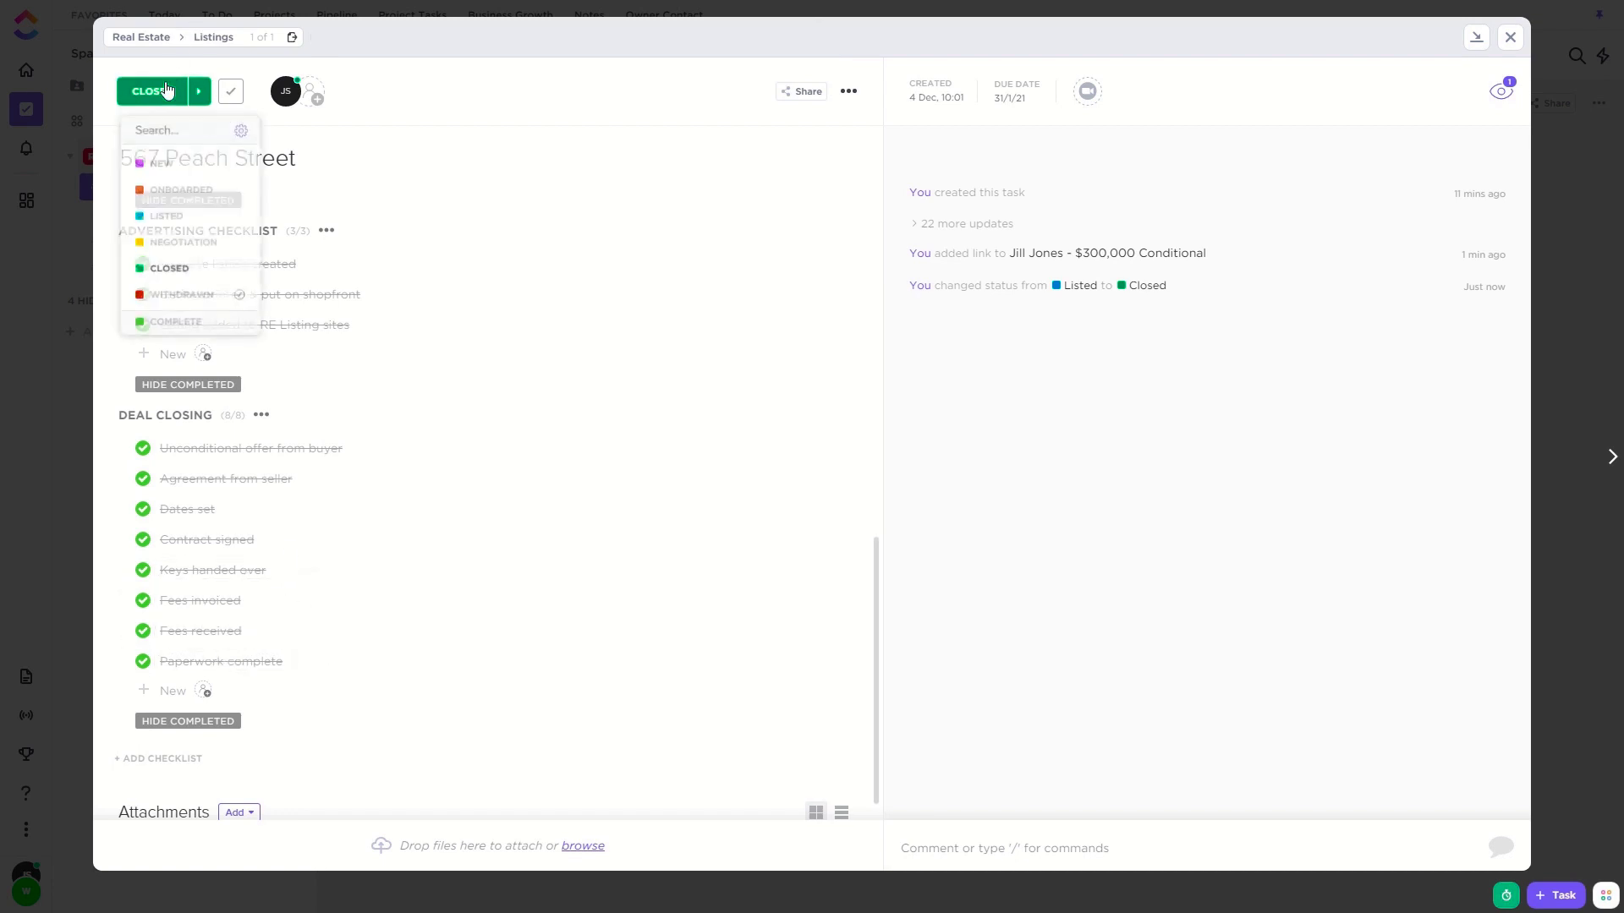
pyautogui.click(187, 325)
pyautogui.click(1509, 36)
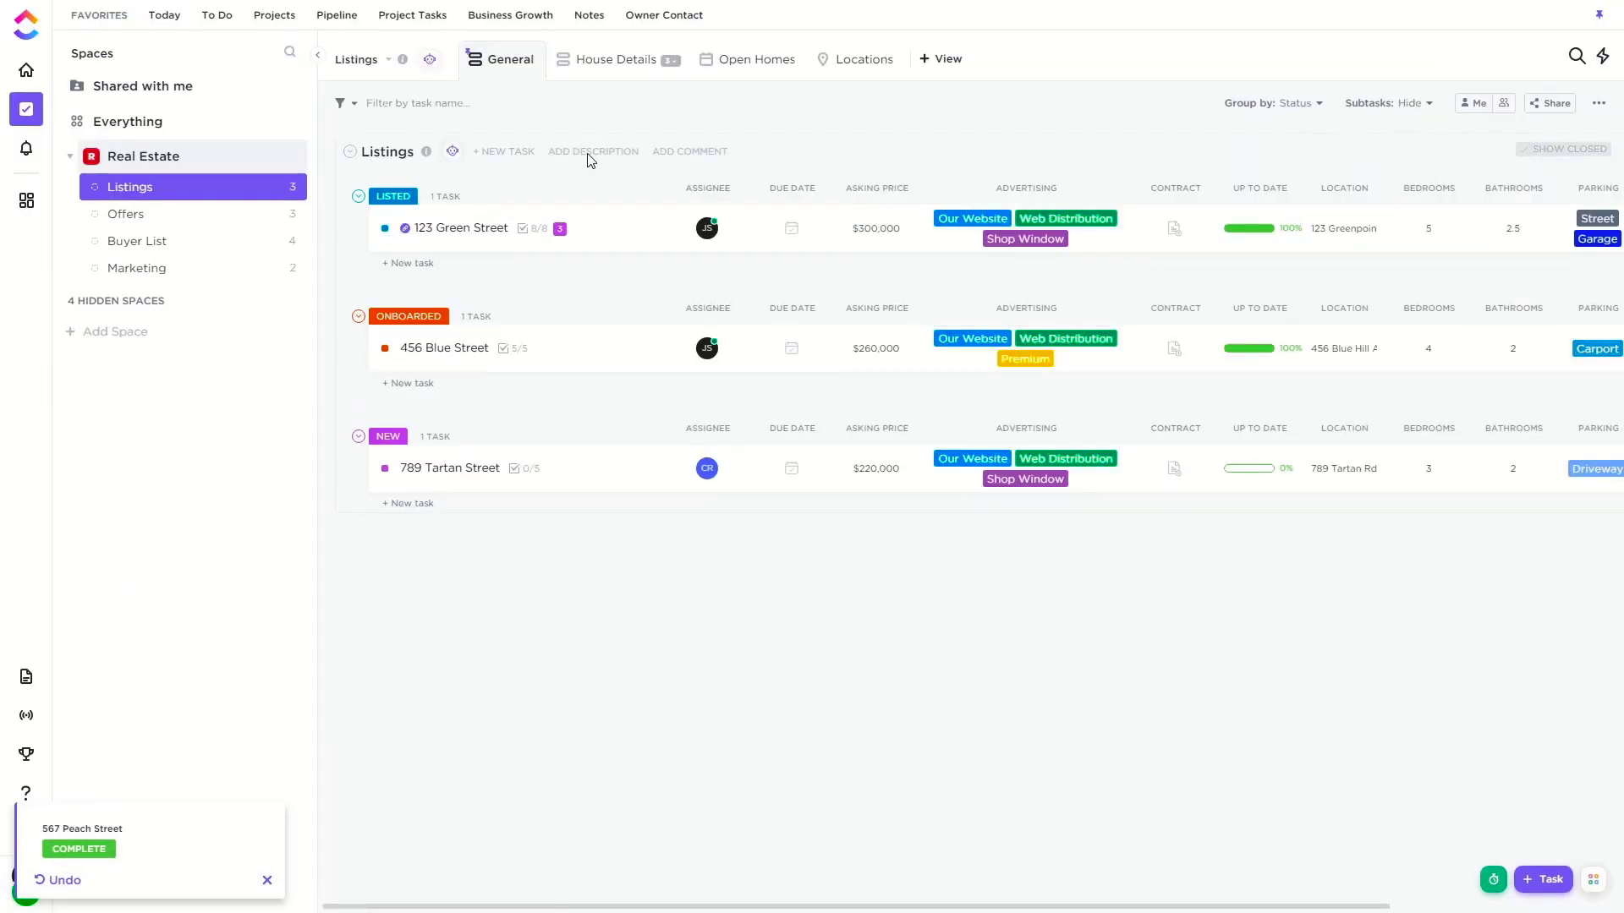
pyautogui.click(1590, 152)
pyautogui.click(1590, 152)
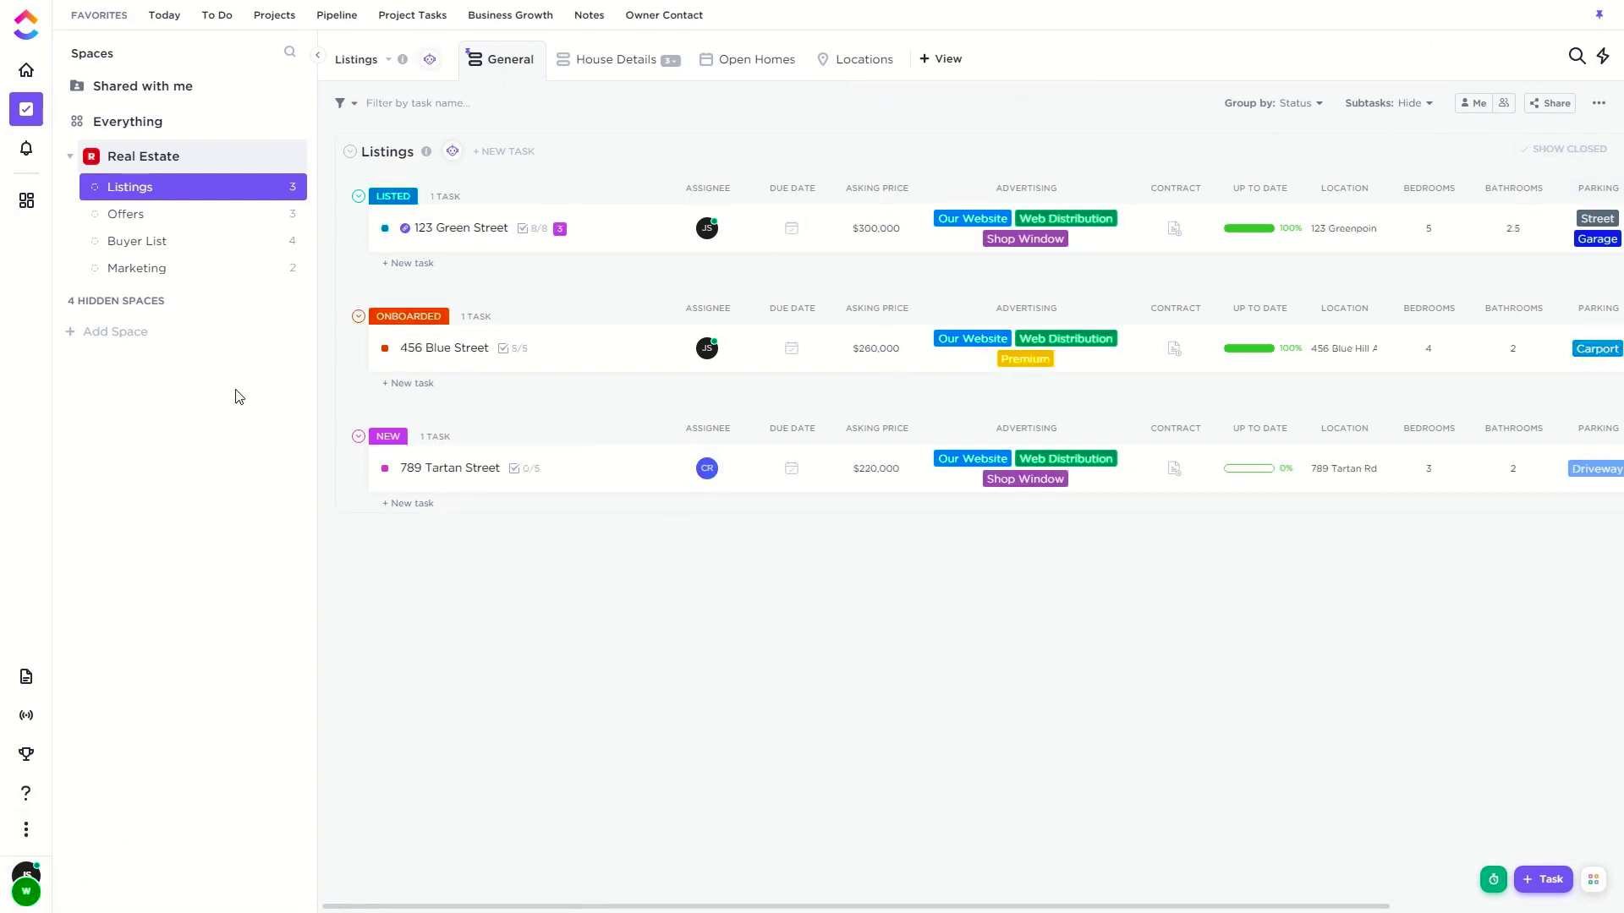
# In the Offers list, set the accepted $300,000 conditional offer to Complete
pyautogui.click(191, 215)
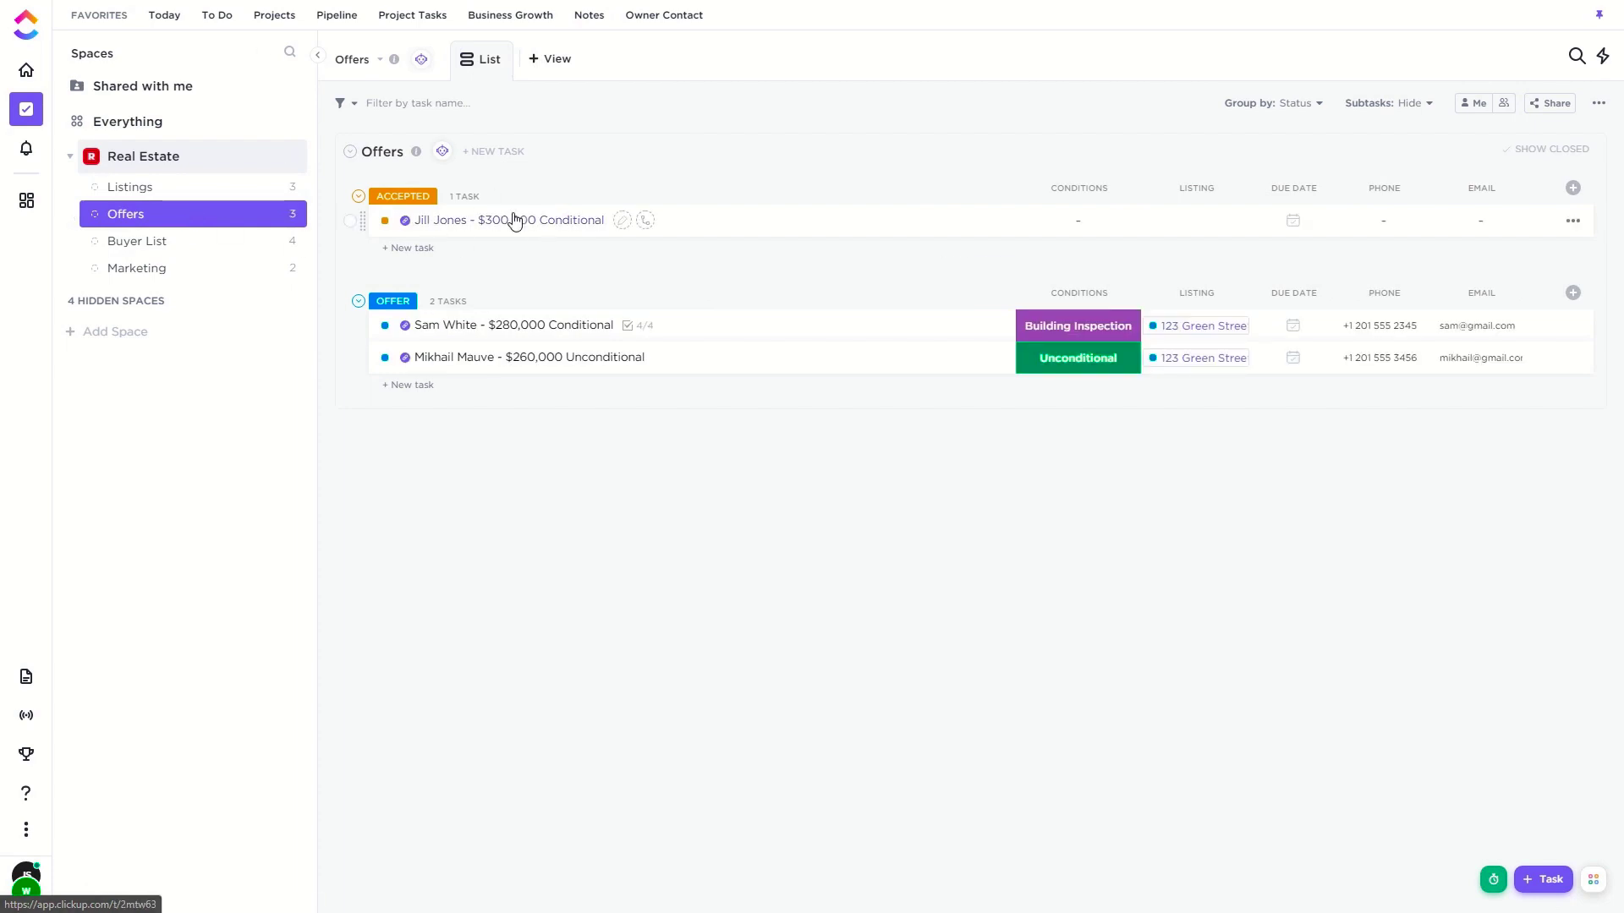
pyautogui.click(386, 221)
pyautogui.click(427, 448)
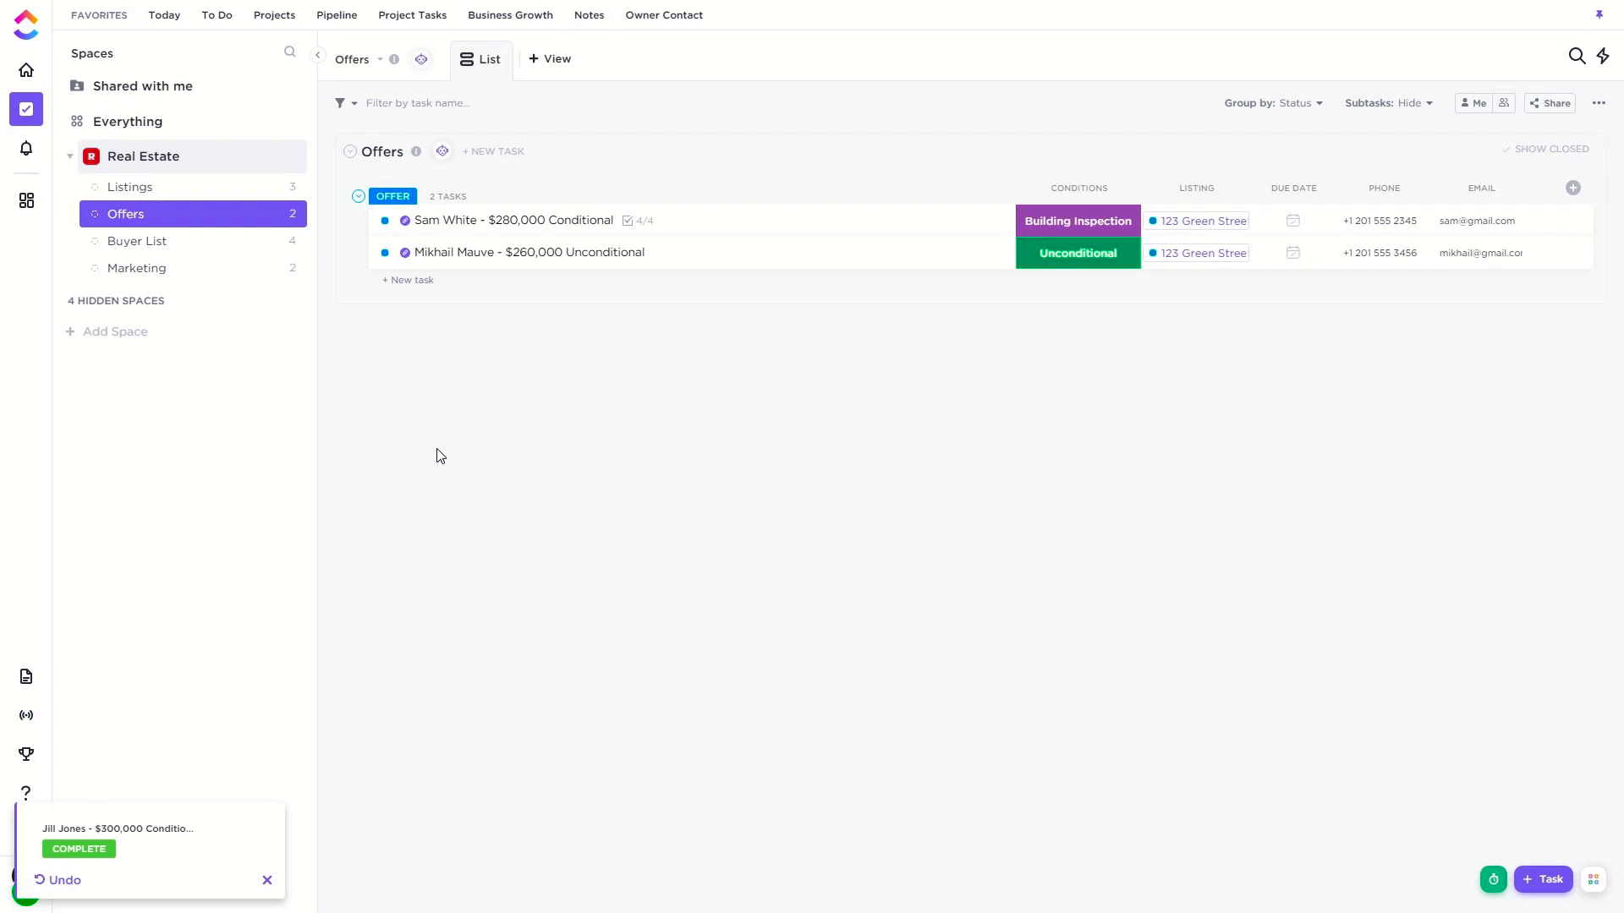
# Open the Buyer List and look at the due date options for the first buyer
pyautogui.click(150, 247)
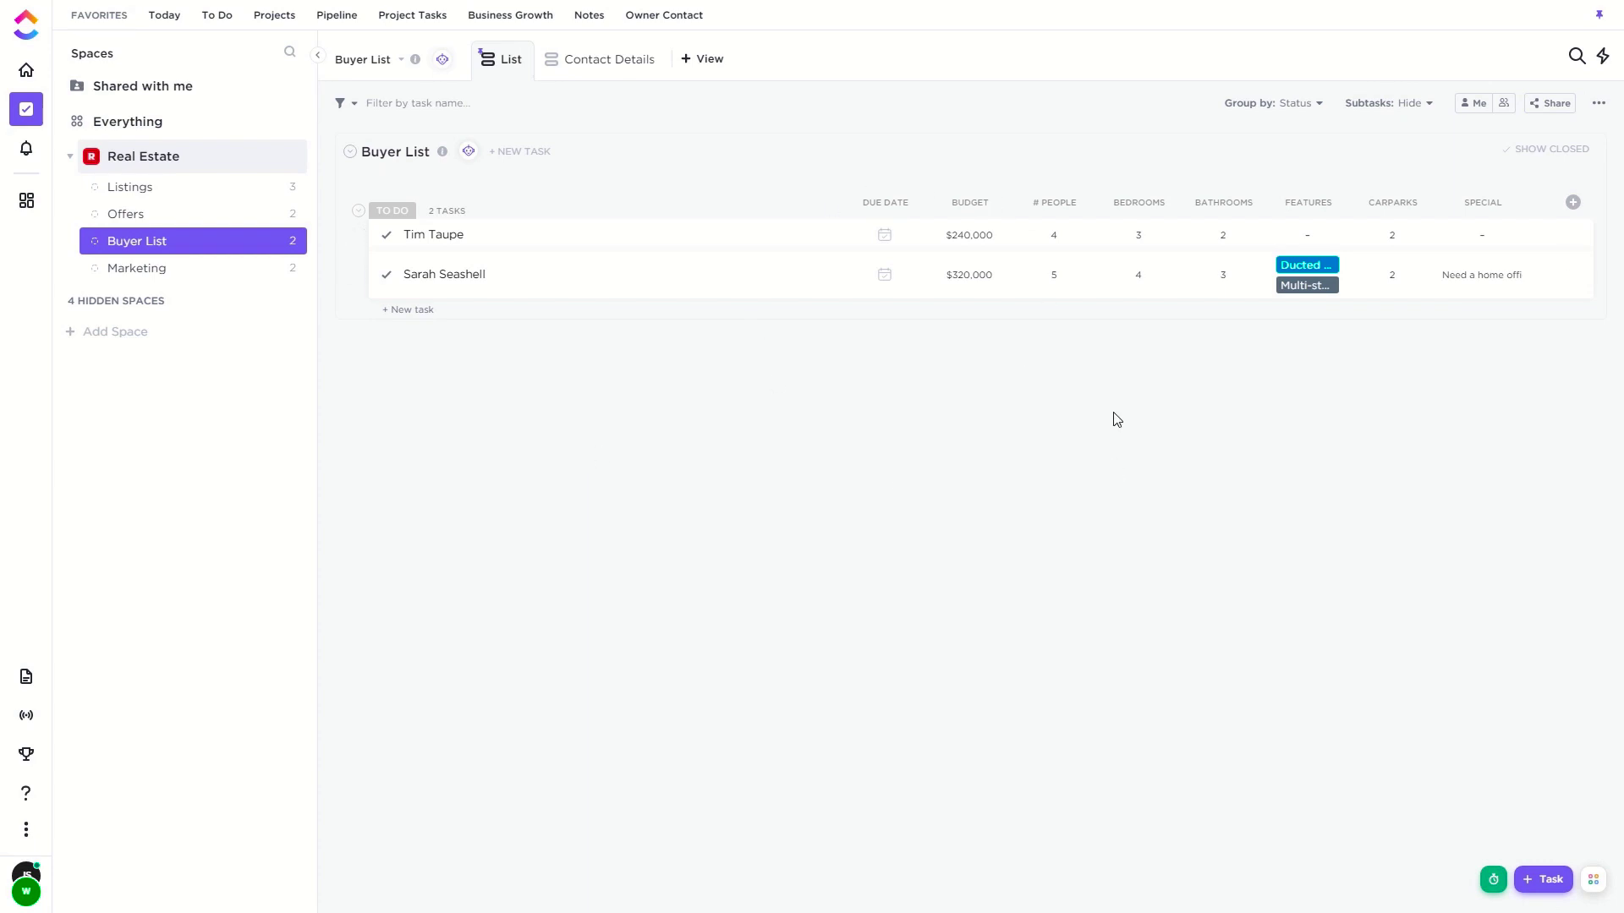
pyautogui.click(429, 311)
pyautogui.click(946, 431)
pyautogui.click(887, 238)
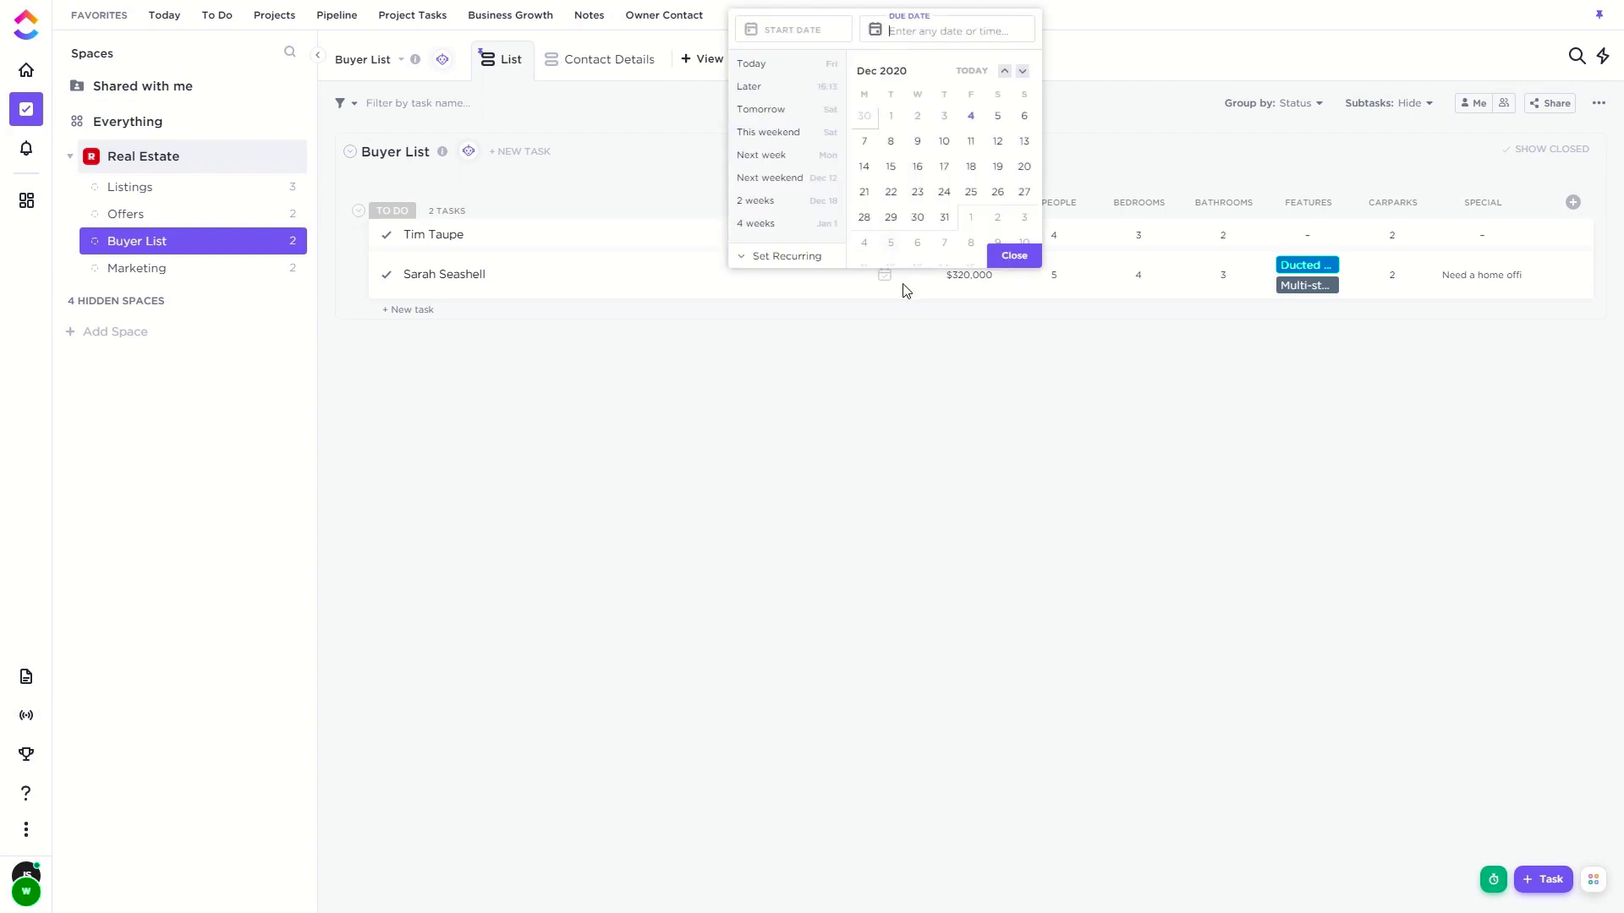
pyautogui.click(937, 370)
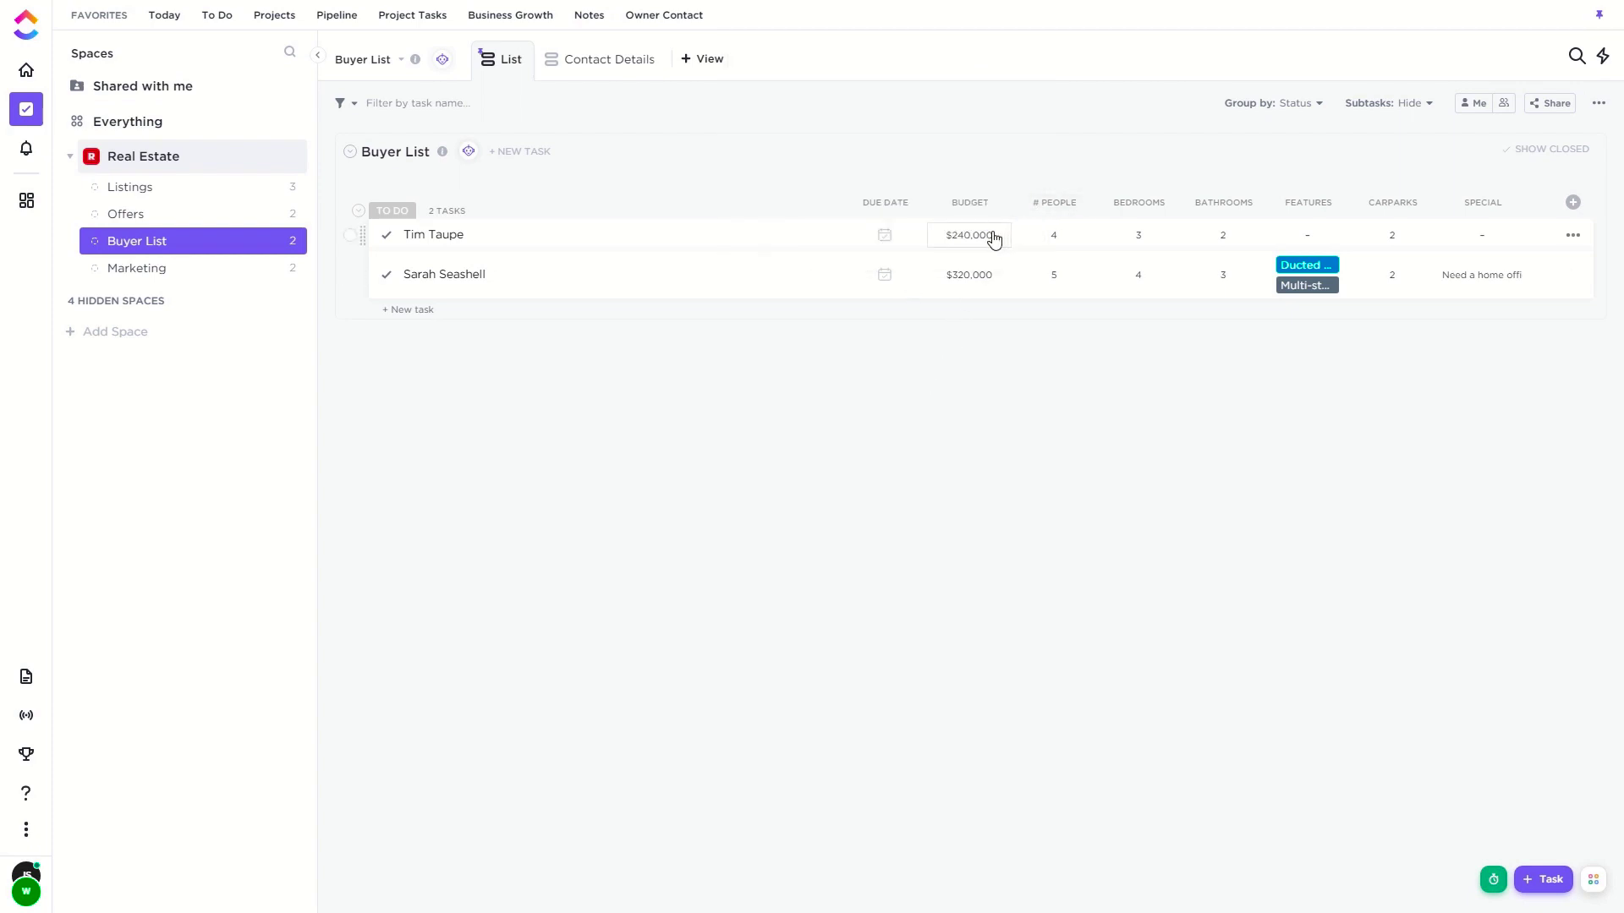
# Re-enter 5 as the number of people for the buyer with the $320,000 budget
pyautogui.click(1057, 236)
pyautogui.click(1056, 318)
pyautogui.click(1055, 278)
pyautogui.press('BackSpace')
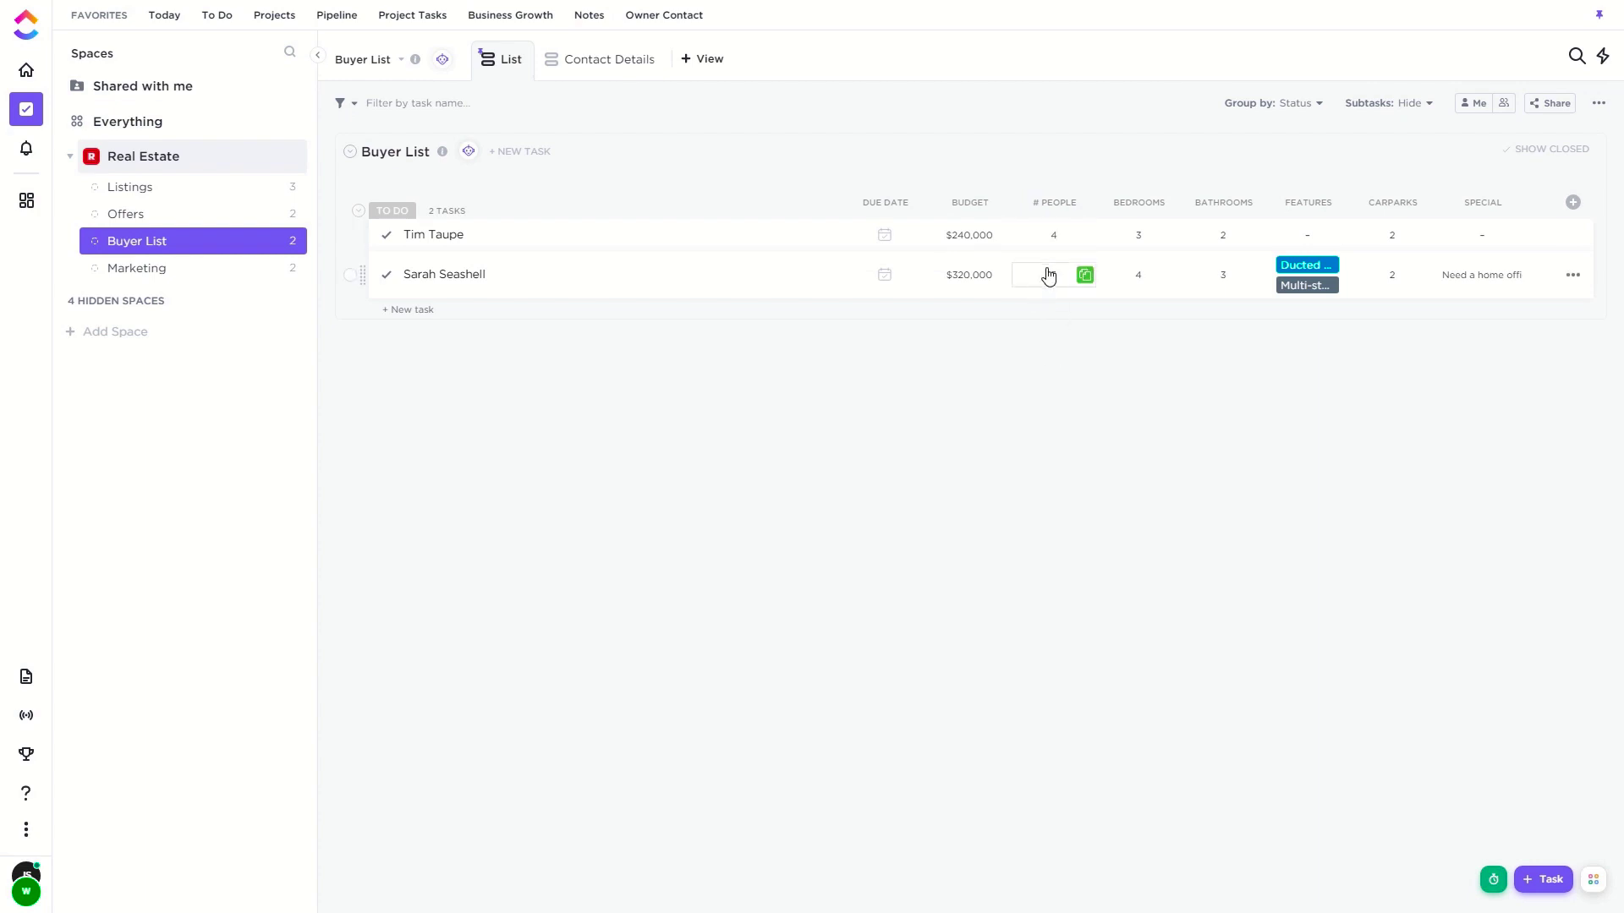
pyautogui.write('5')
pyautogui.click(1111, 446)
# Create a Media Room option in the Features field and assign it to the buyer with the $240,000 budget
pyautogui.click(1311, 256)
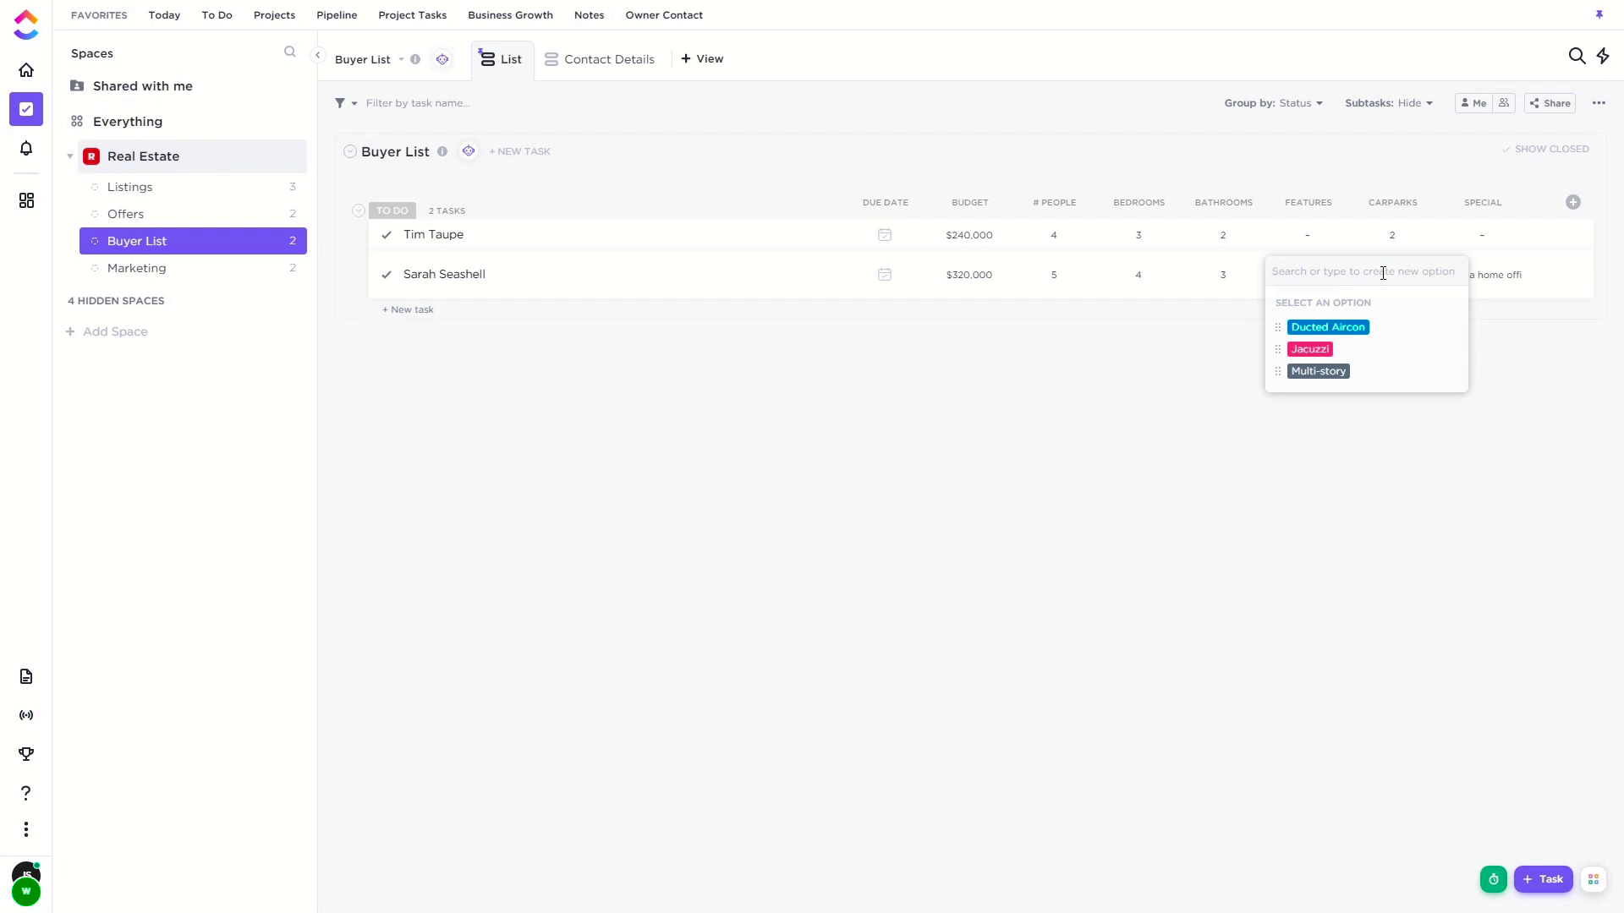
pyautogui.write('Media Room')
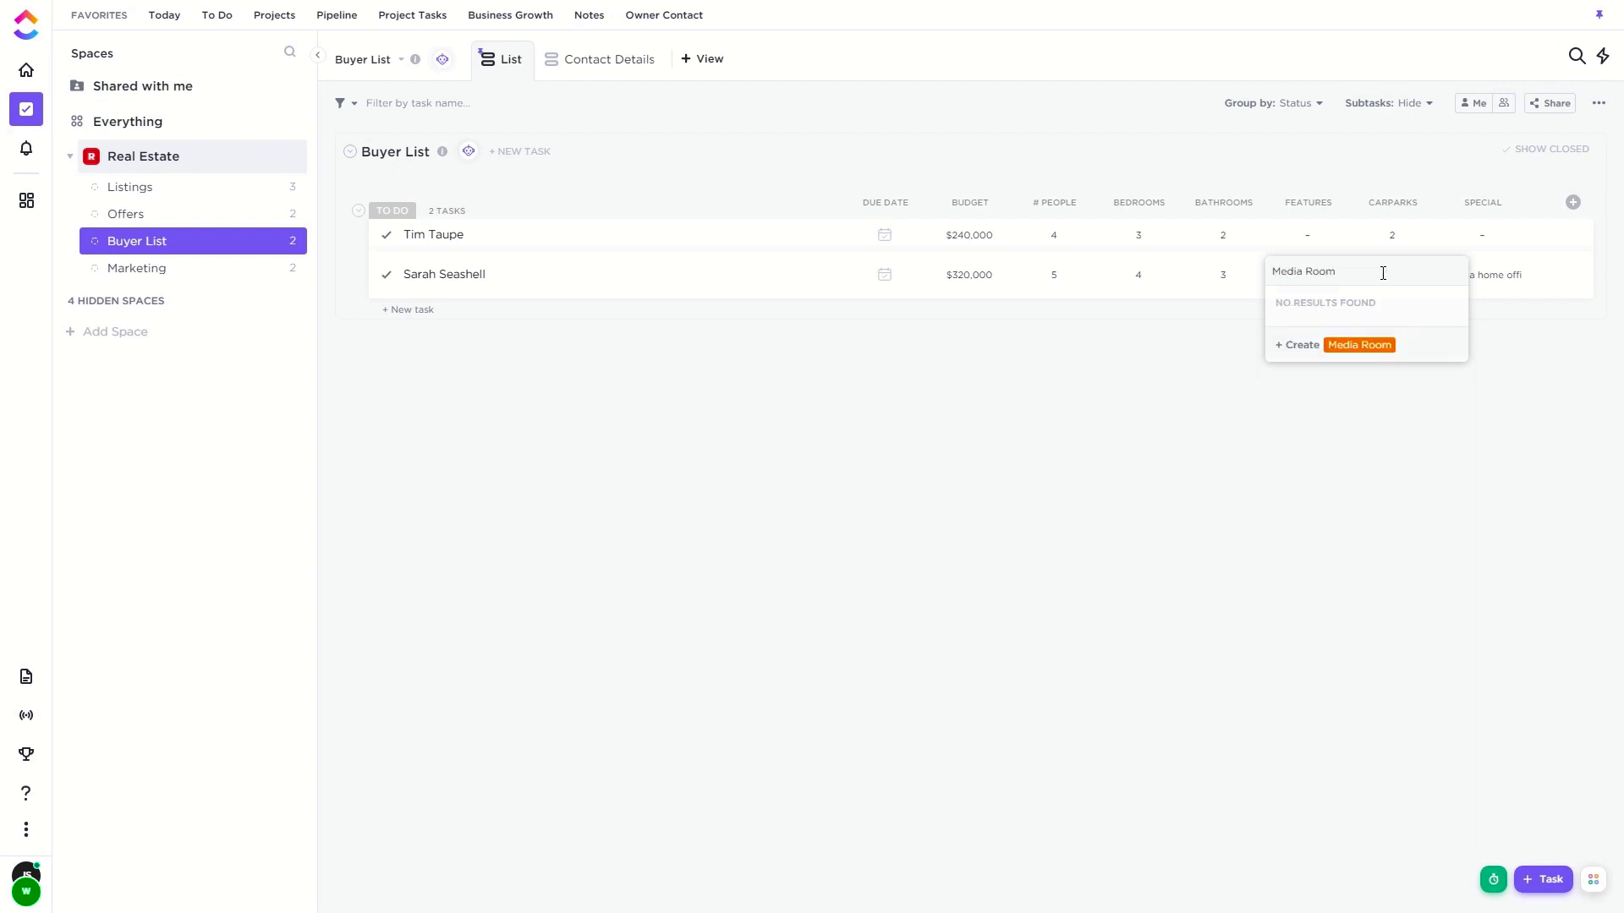
pyautogui.click(1299, 346)
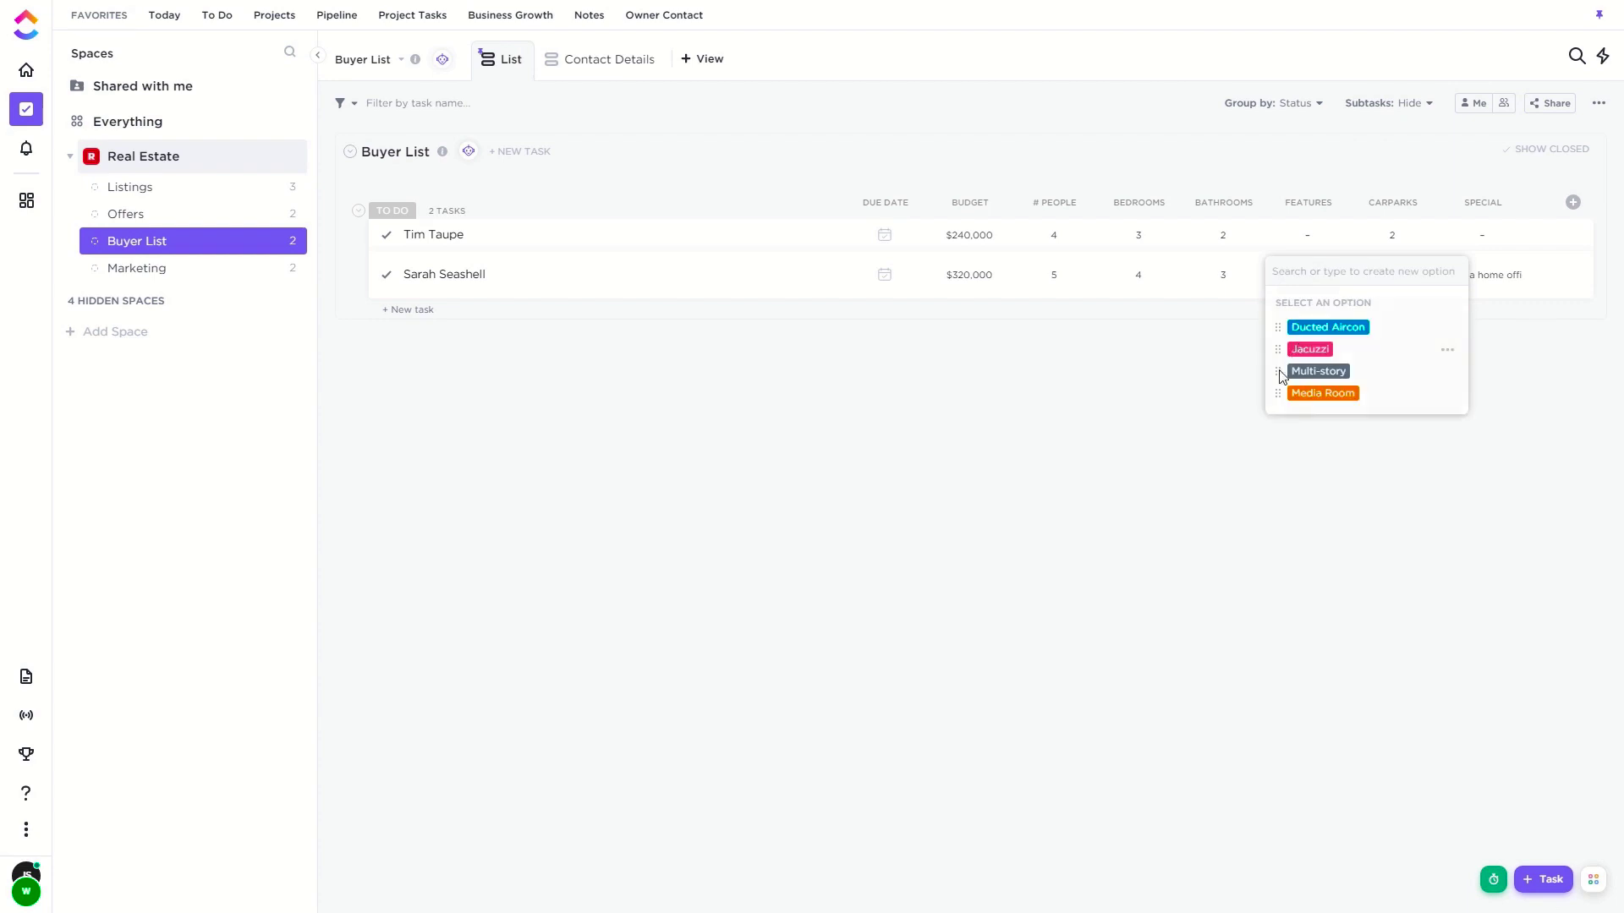
pyautogui.click(1256, 420)
pyautogui.click(1310, 237)
pyautogui.click(1323, 393)
pyautogui.click(1109, 400)
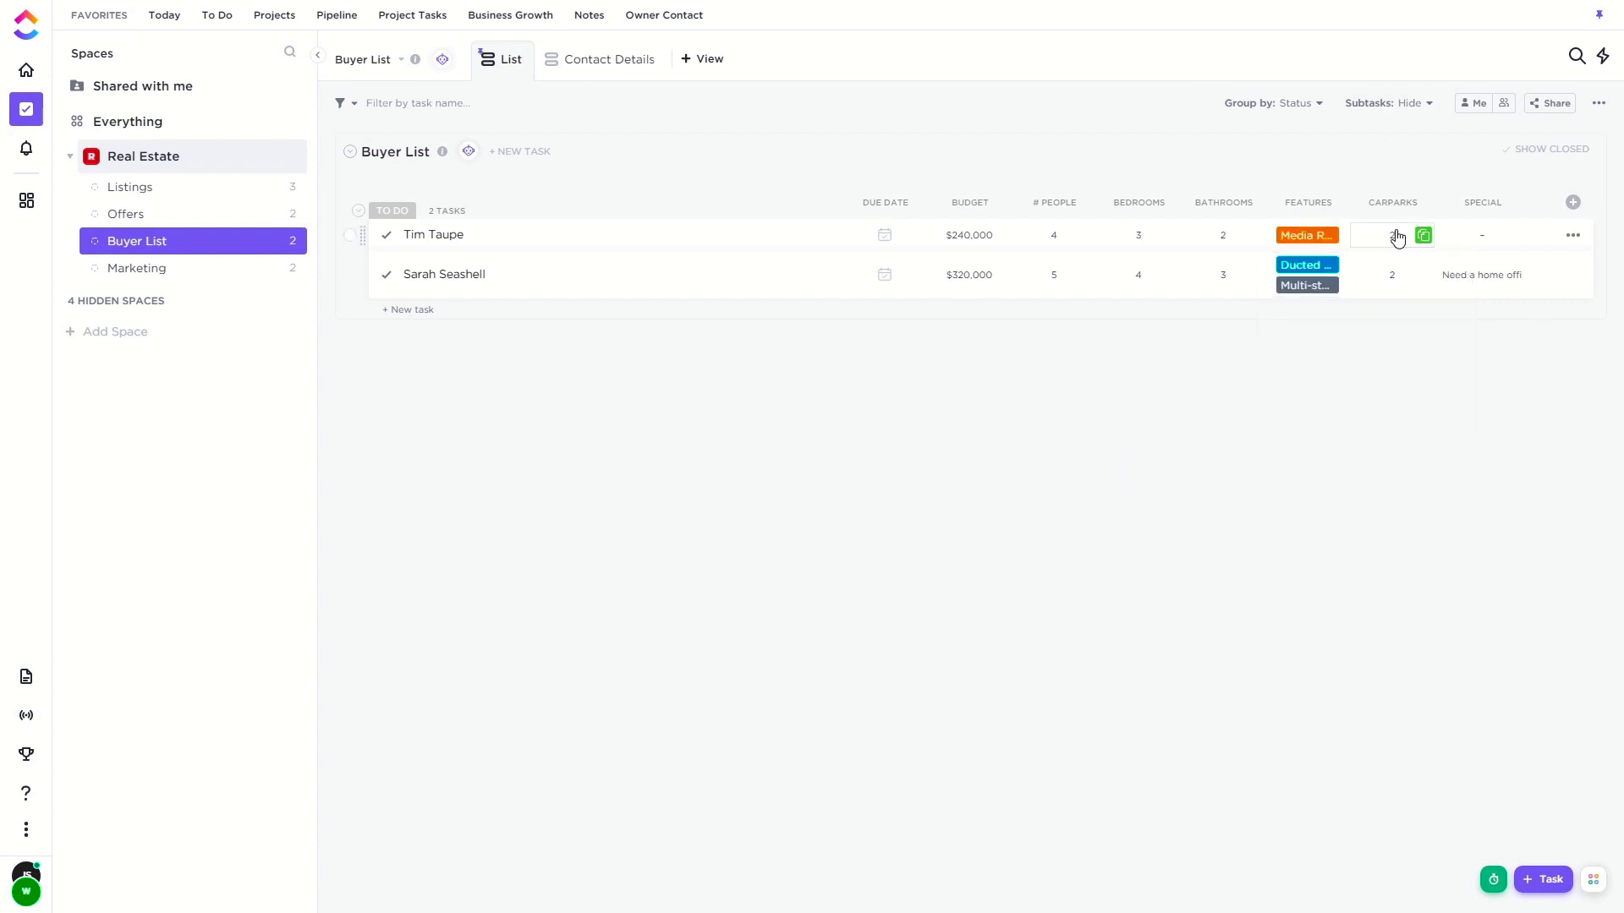
# Read the second buyer's special note, and create a Home Office feature option for the first buyer
pyautogui.click(1479, 285)
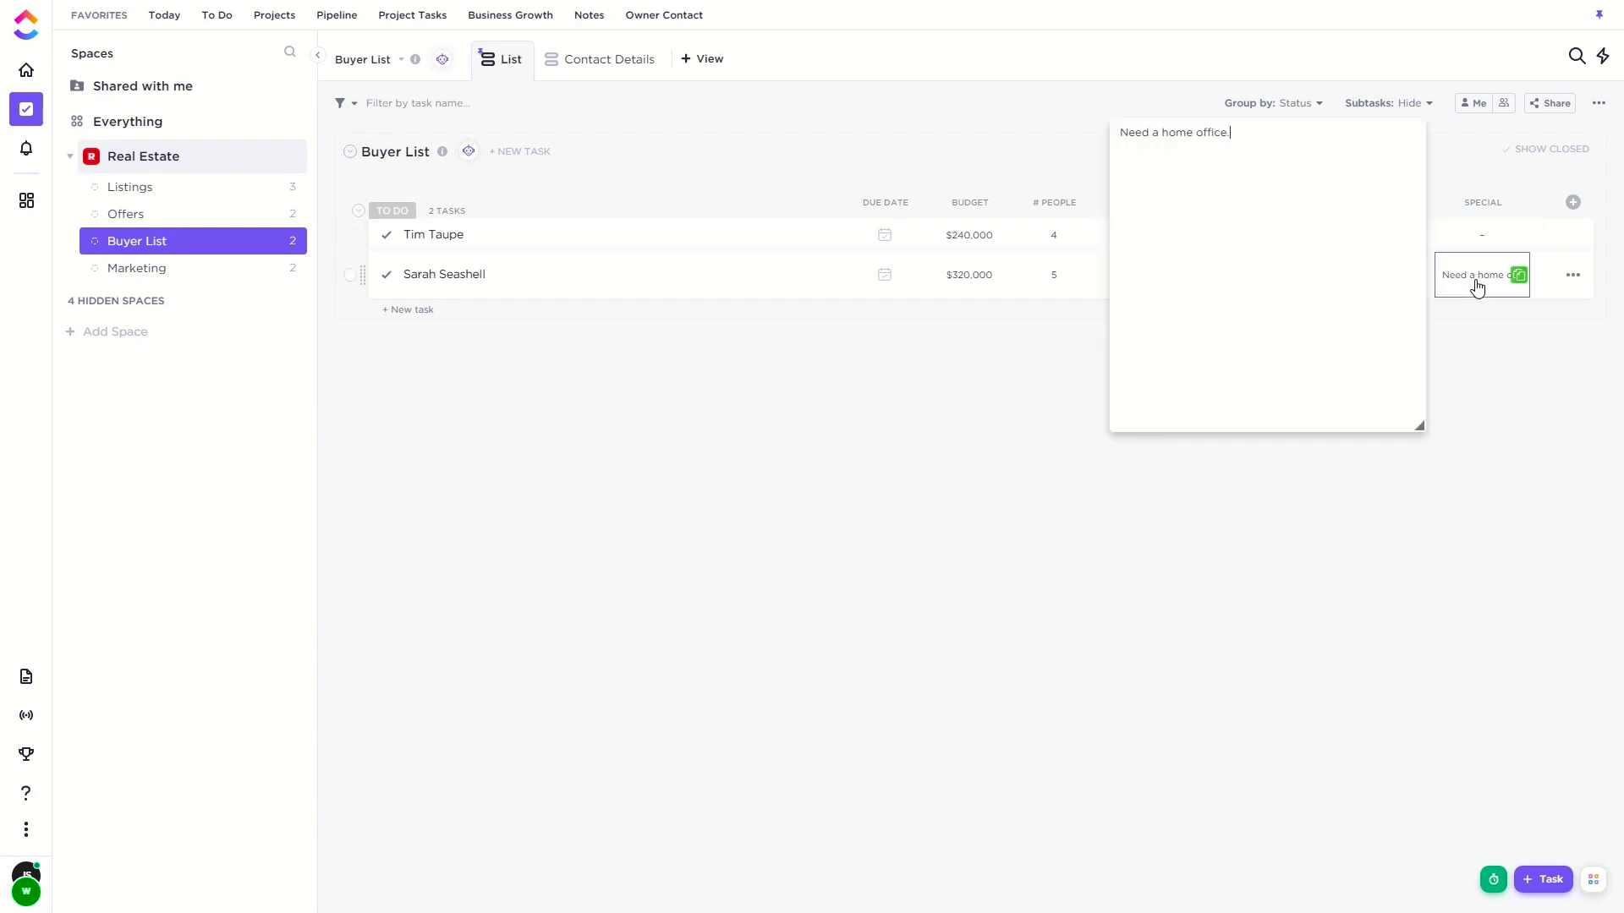
pyautogui.click(1090, 116)
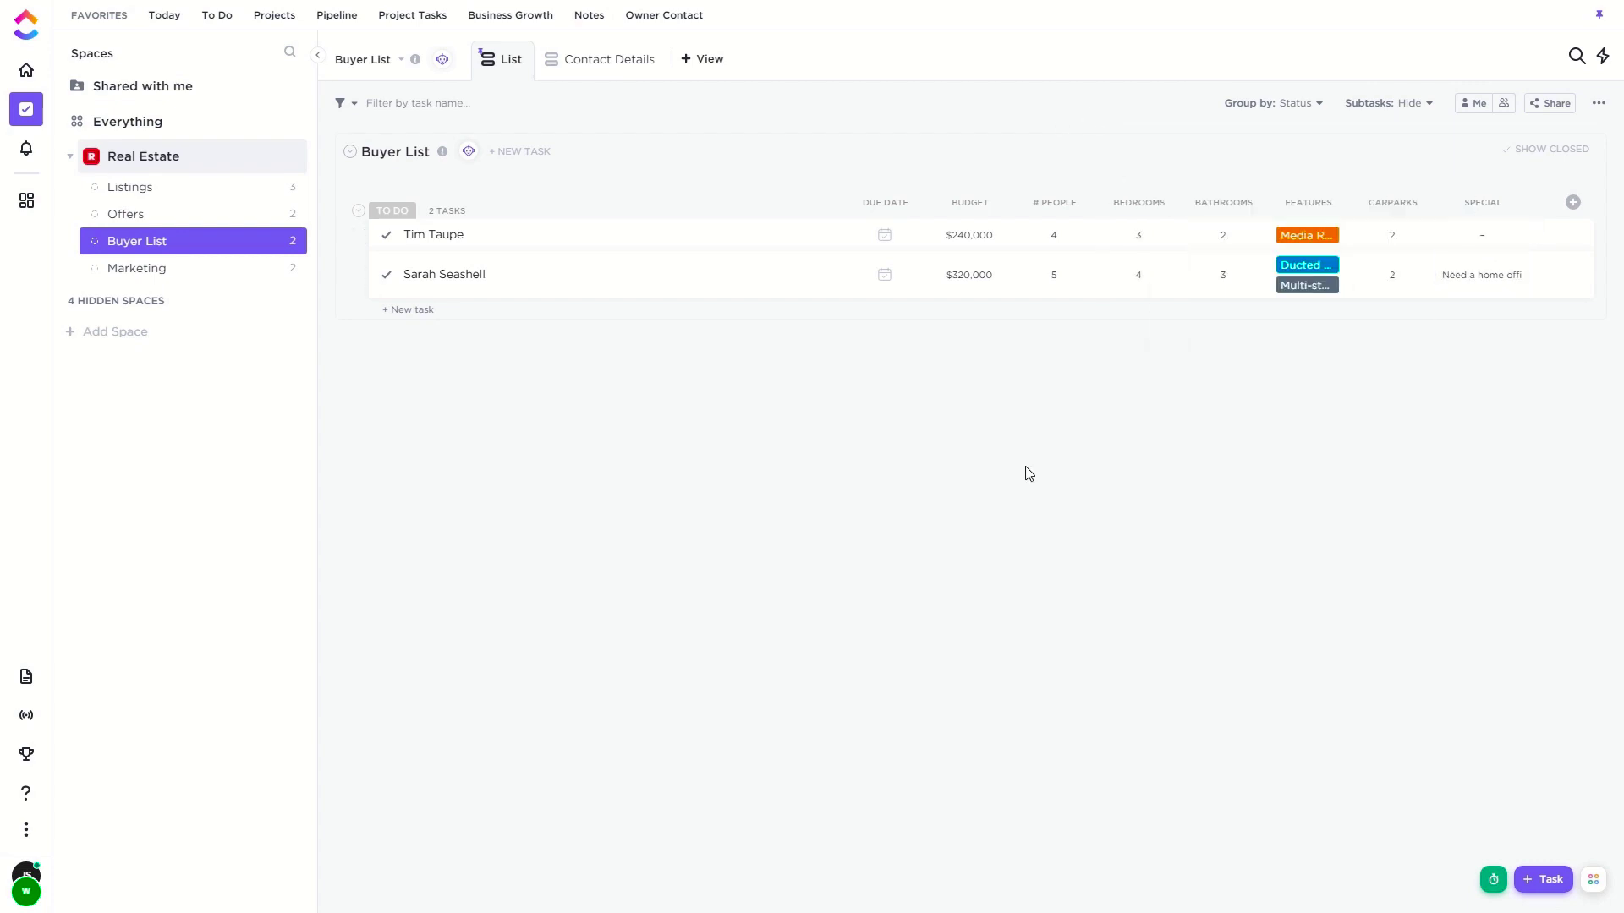
pyautogui.click(1310, 203)
pyautogui.click(1308, 235)
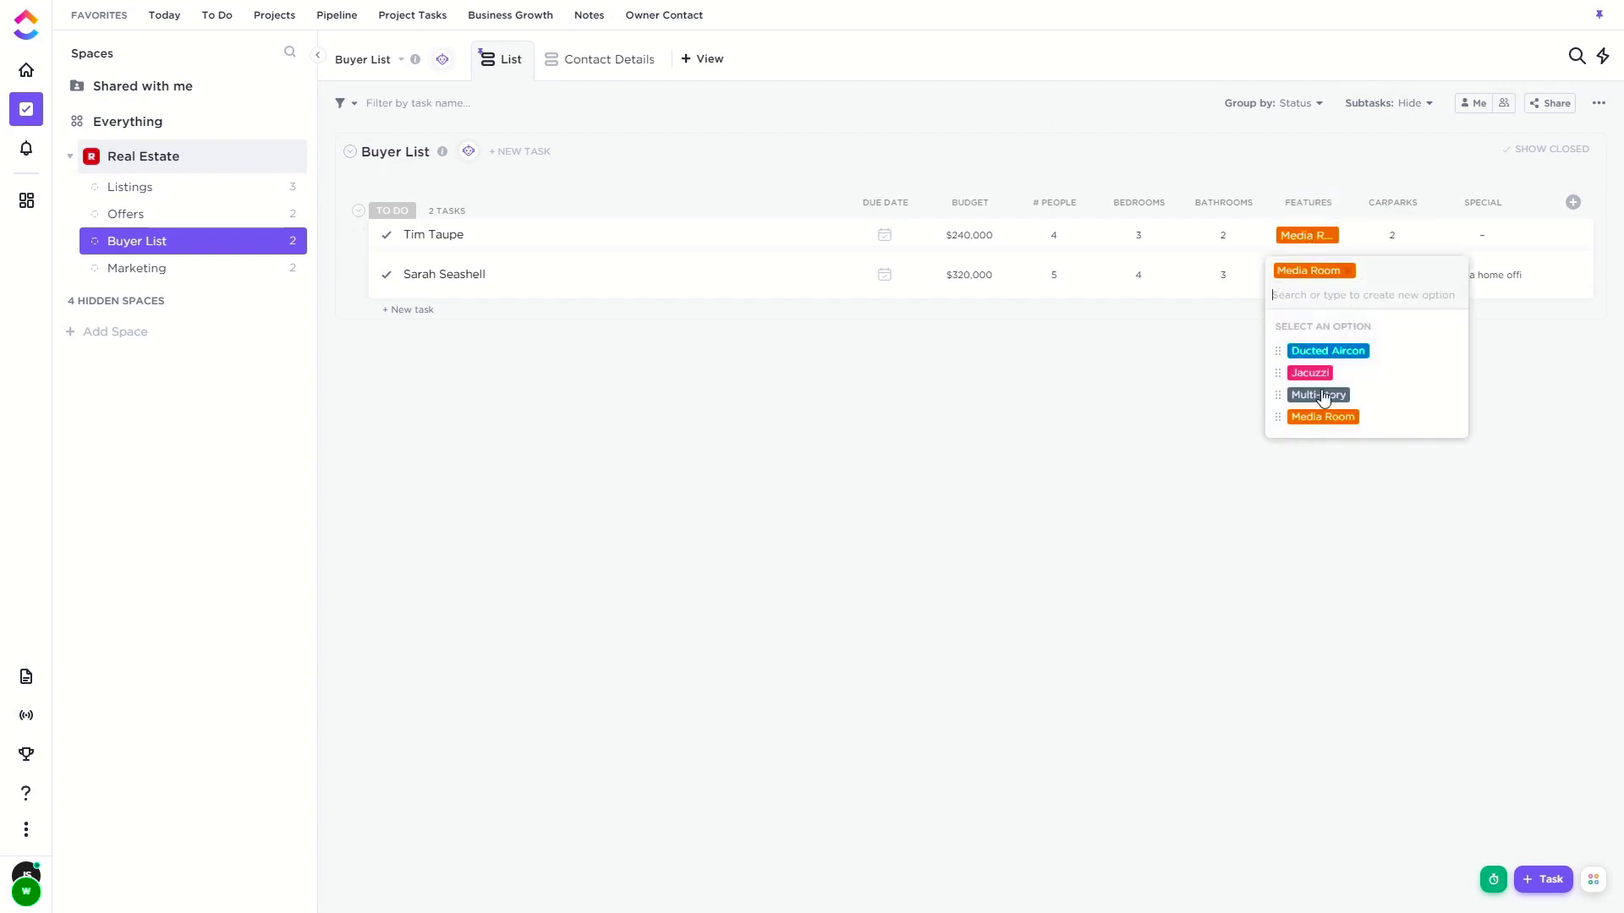
pyautogui.write('Home Office')
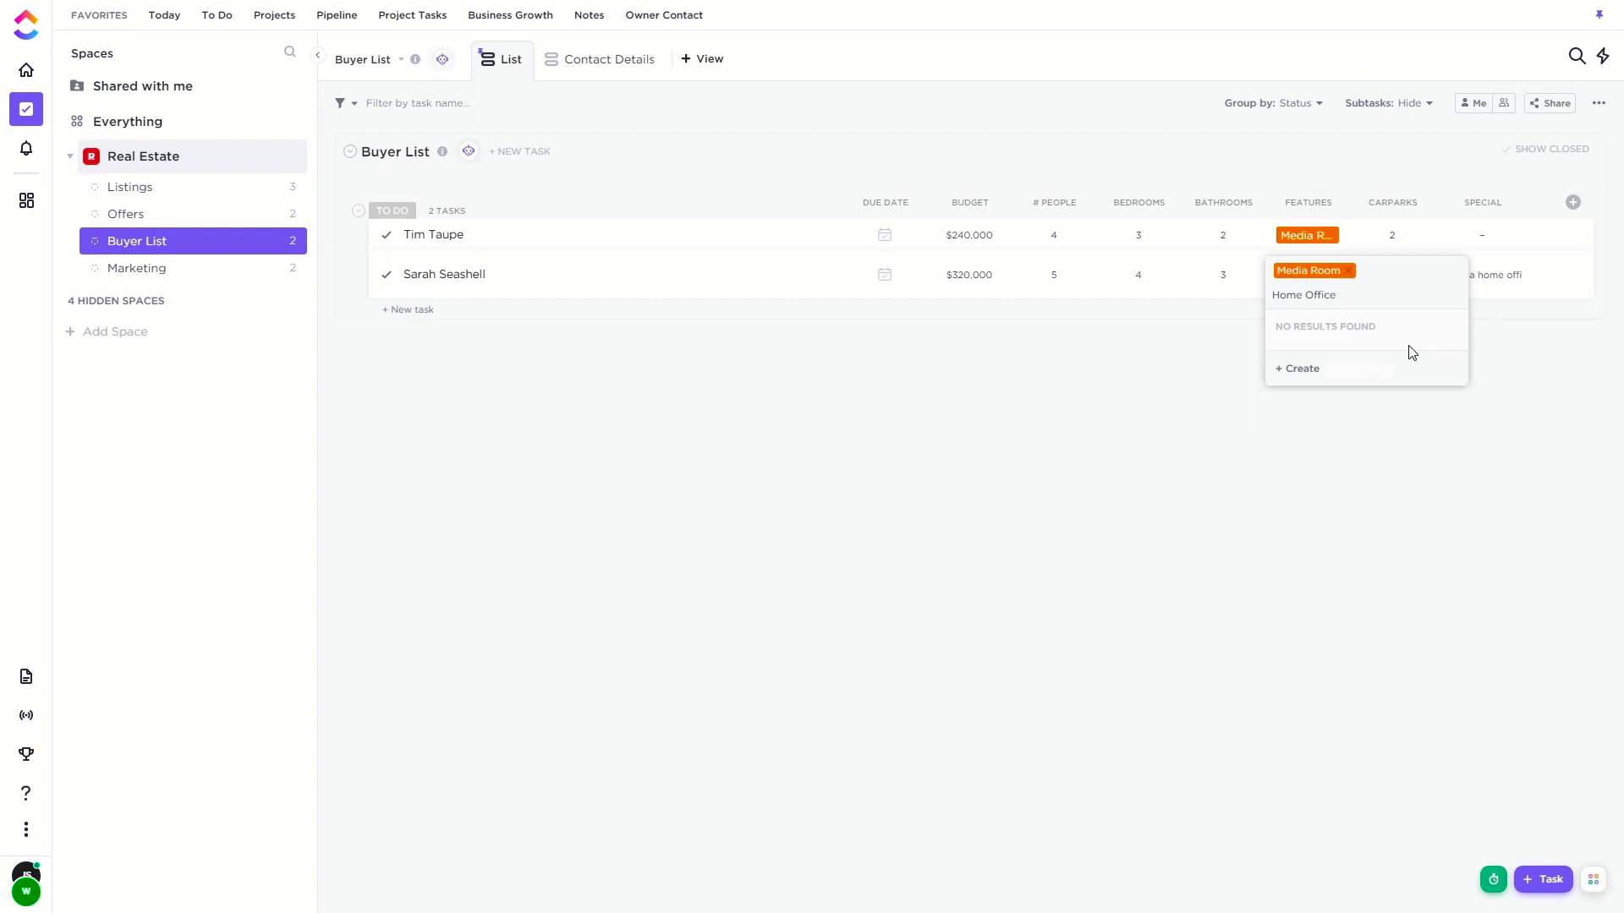
pyautogui.click(1308, 372)
pyautogui.click(1316, 441)
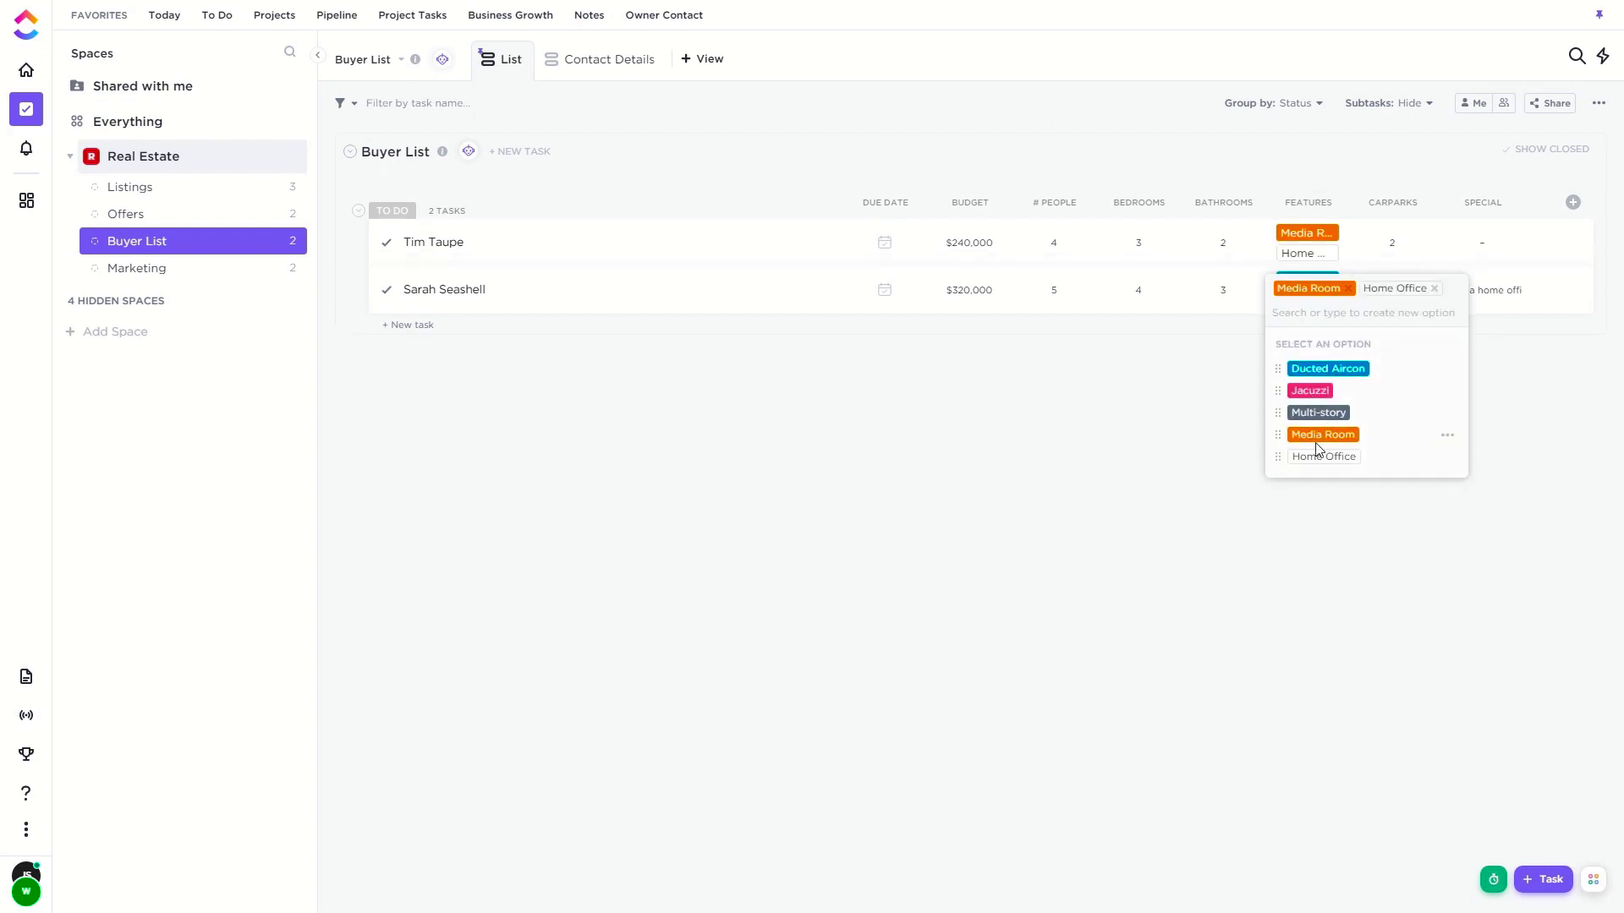
# Change the colour of the Home Office feature option to green
pyautogui.click(1448, 460)
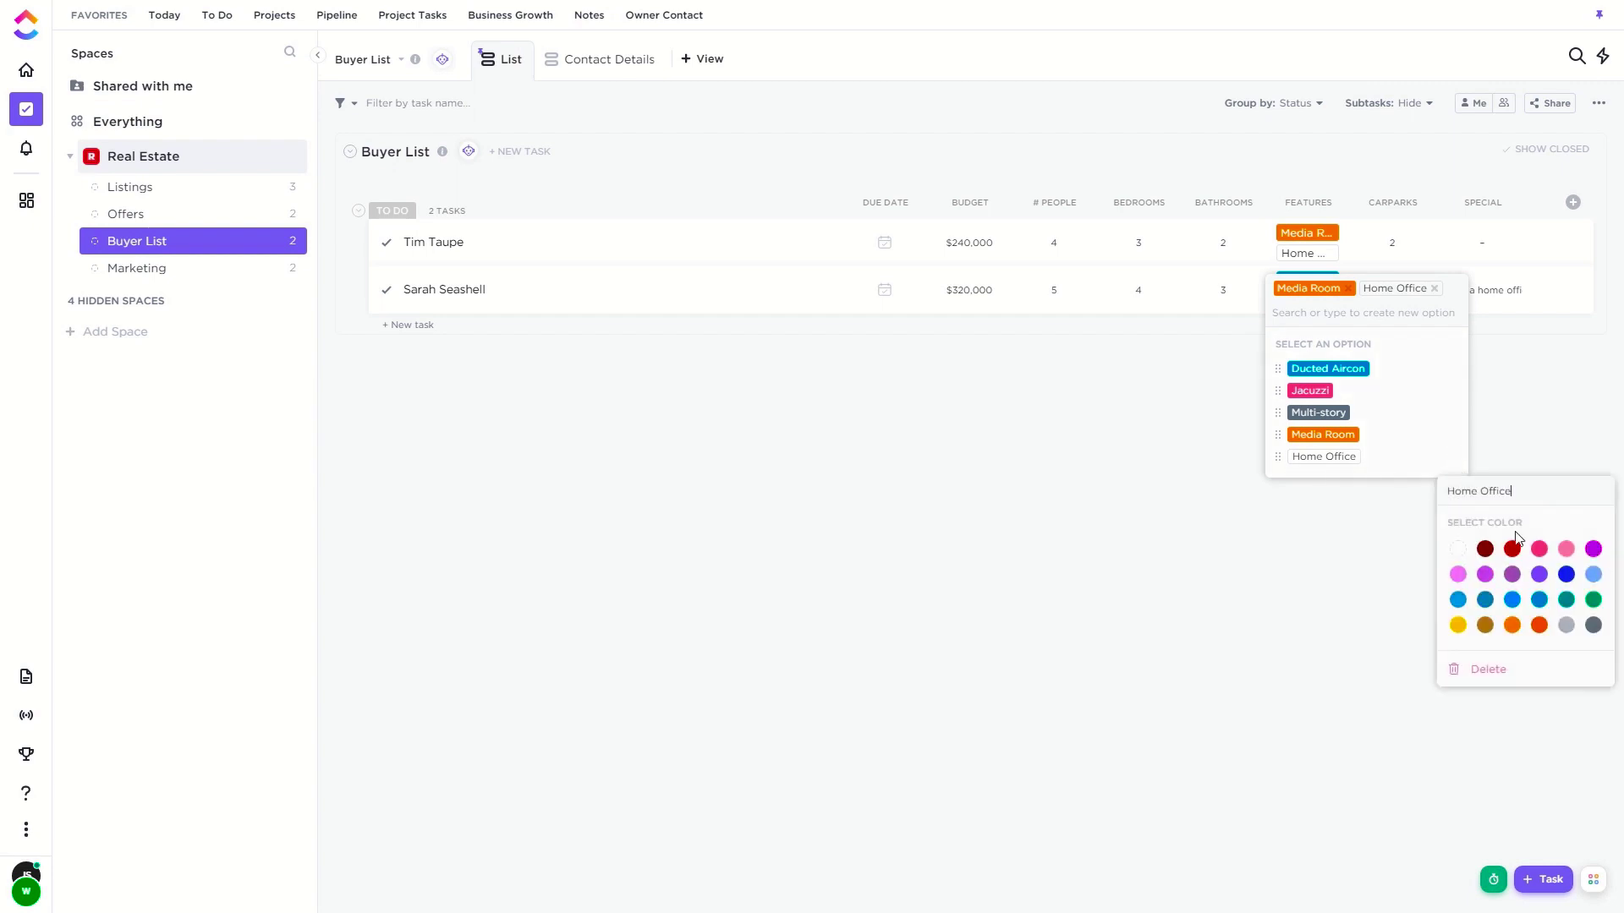
pyautogui.click(1539, 600)
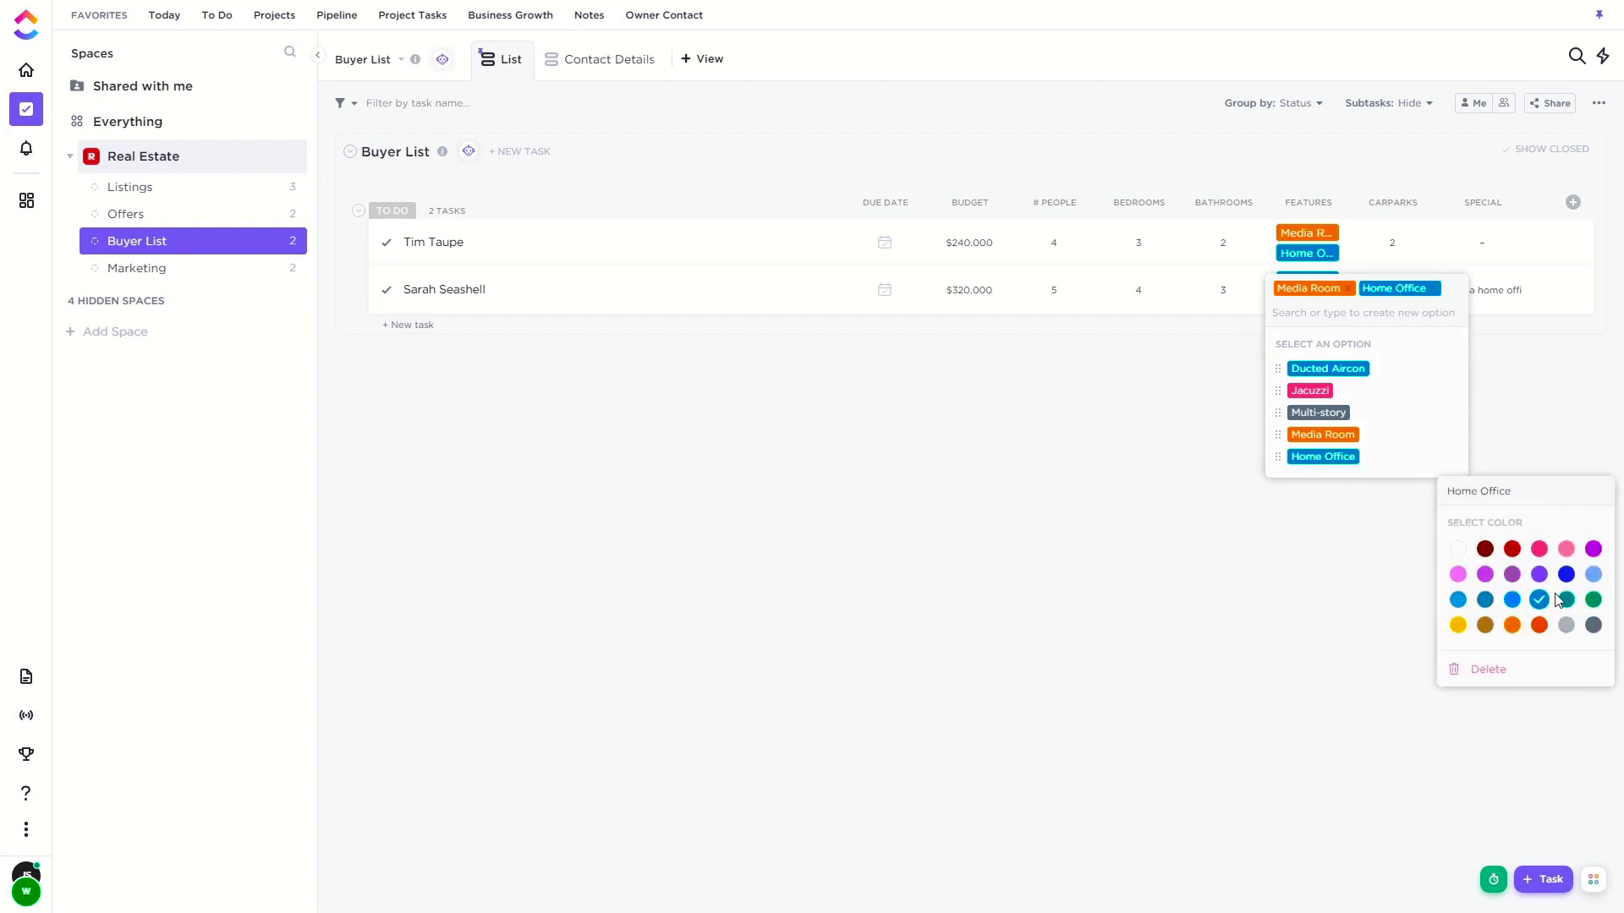
pyautogui.click(1594, 599)
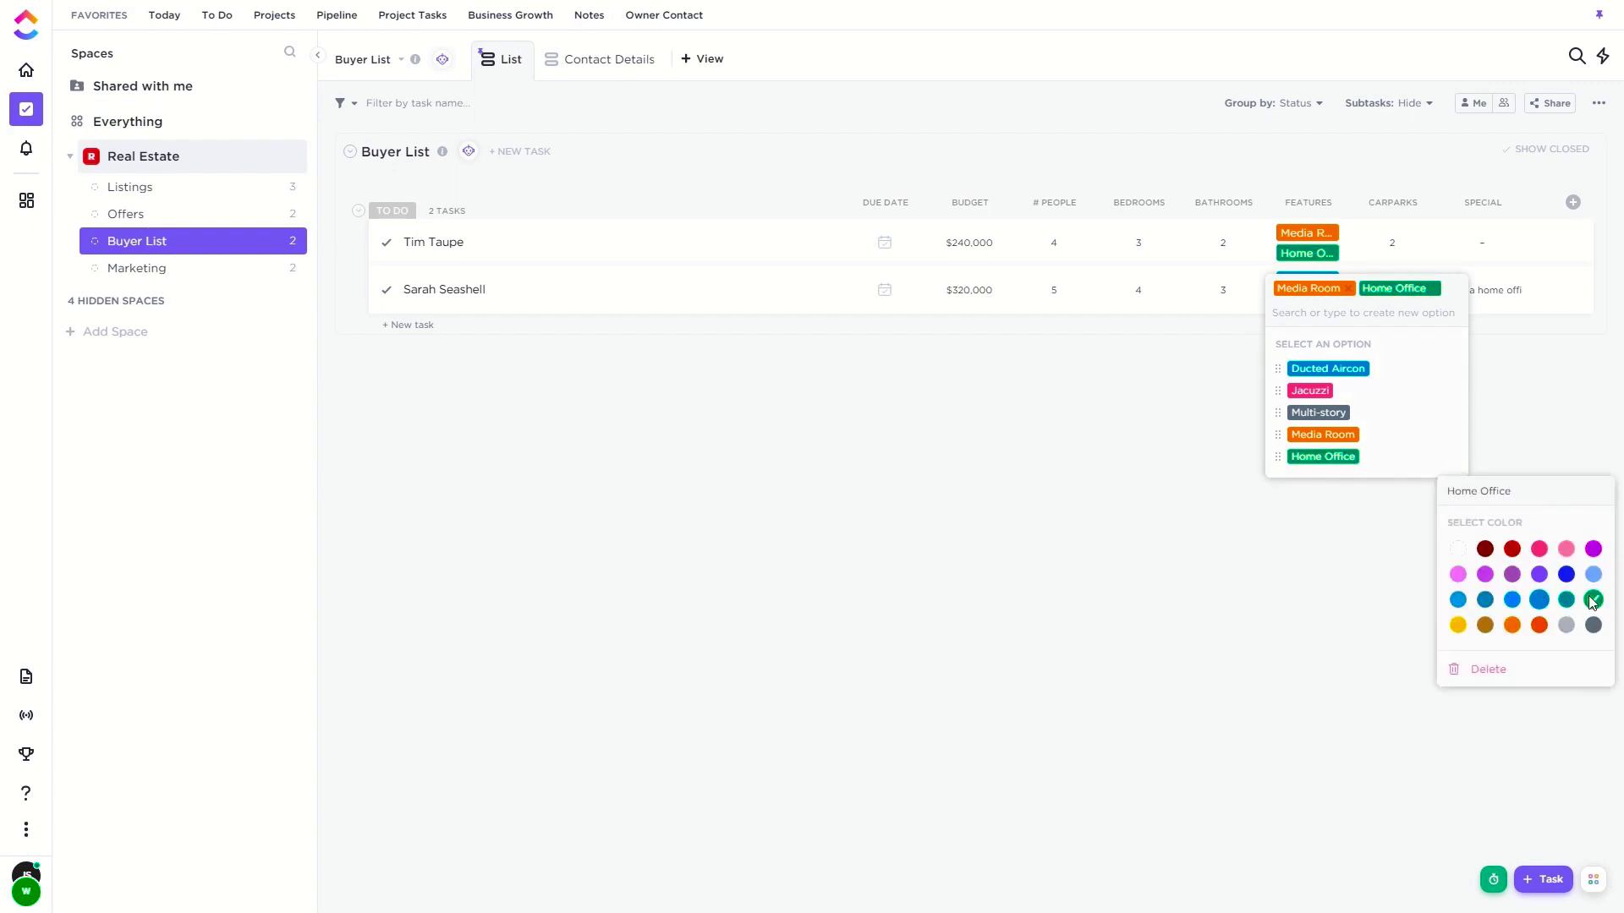
pyautogui.click(1150, 449)
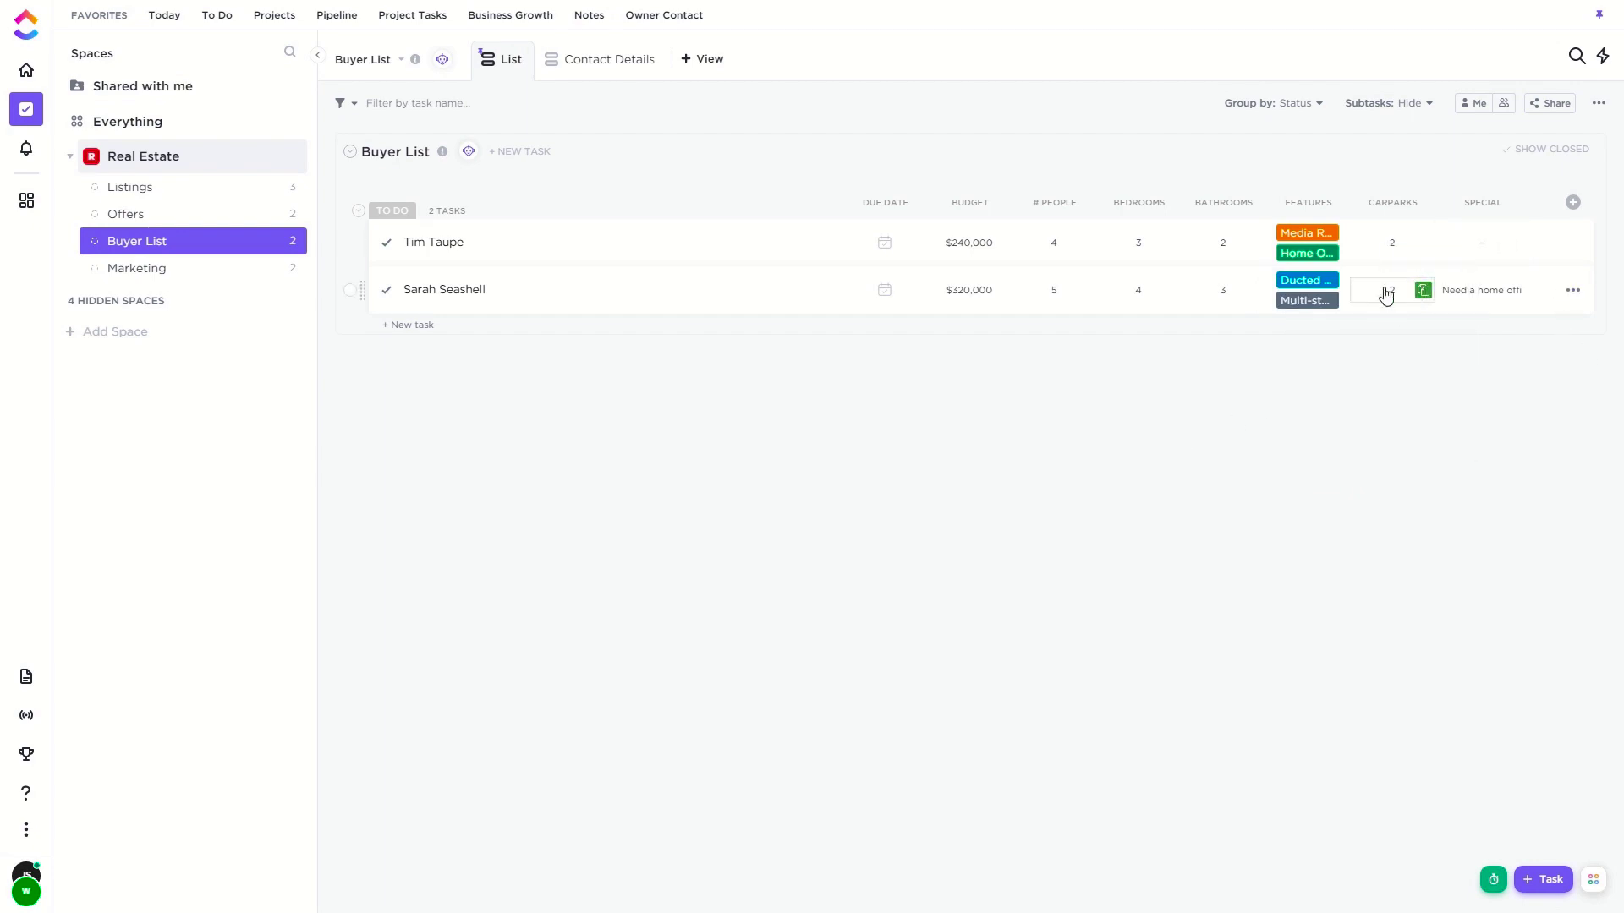
# Show the Email and Phone fields as columns in the Buyer List's Contact Details view
pyautogui.click(627, 58)
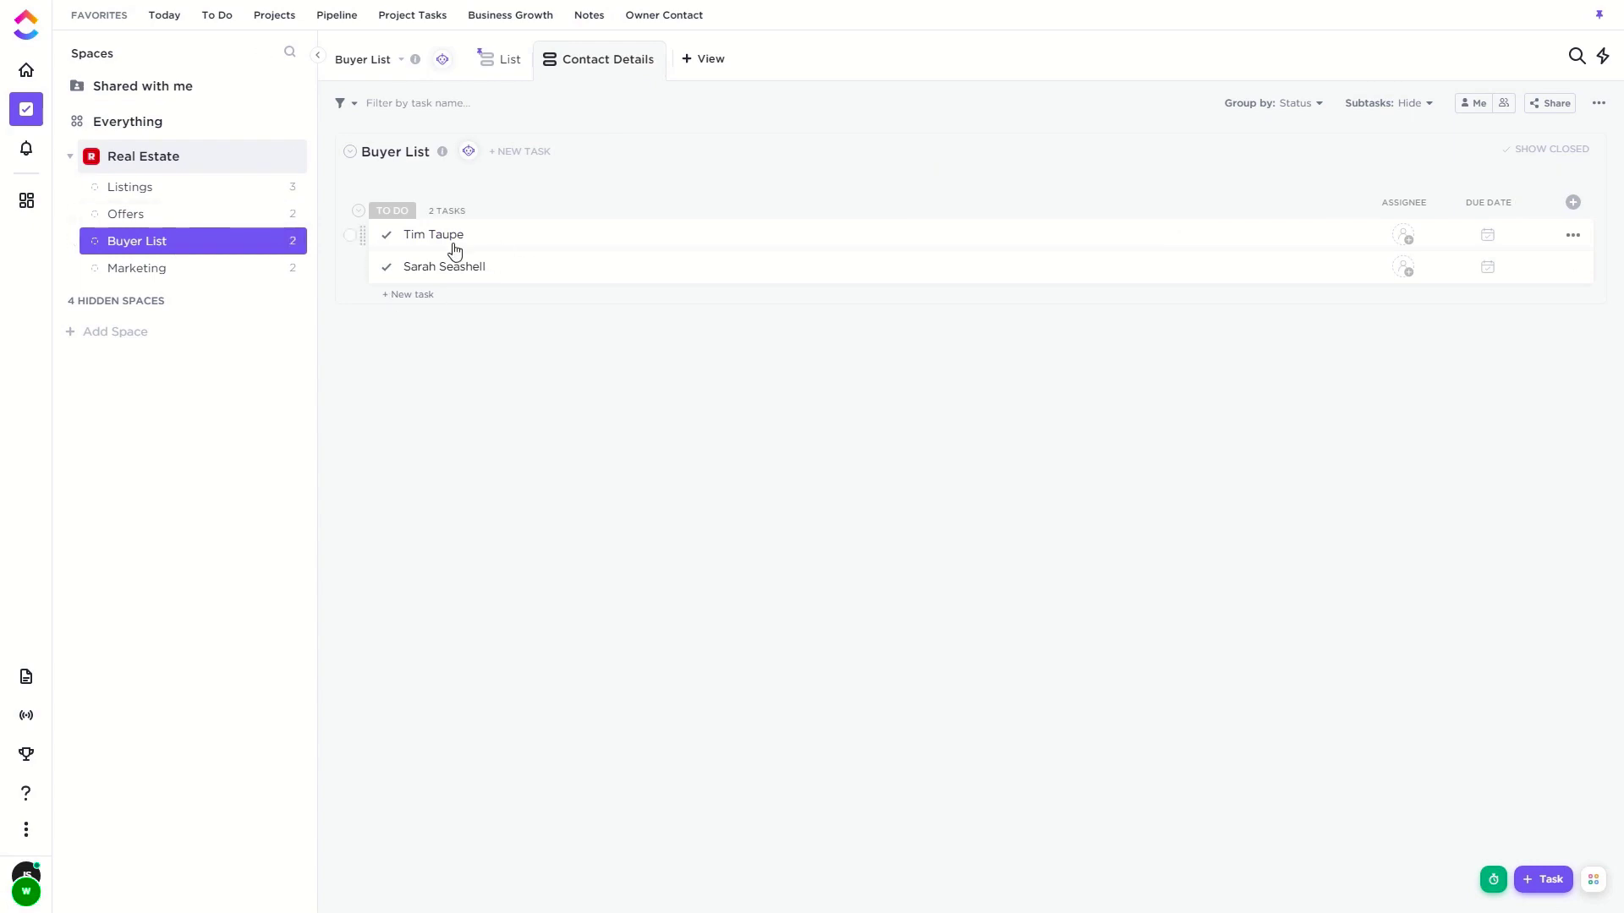
pyautogui.click(1573, 202)
pyautogui.scroll(-4, 1407, 519)
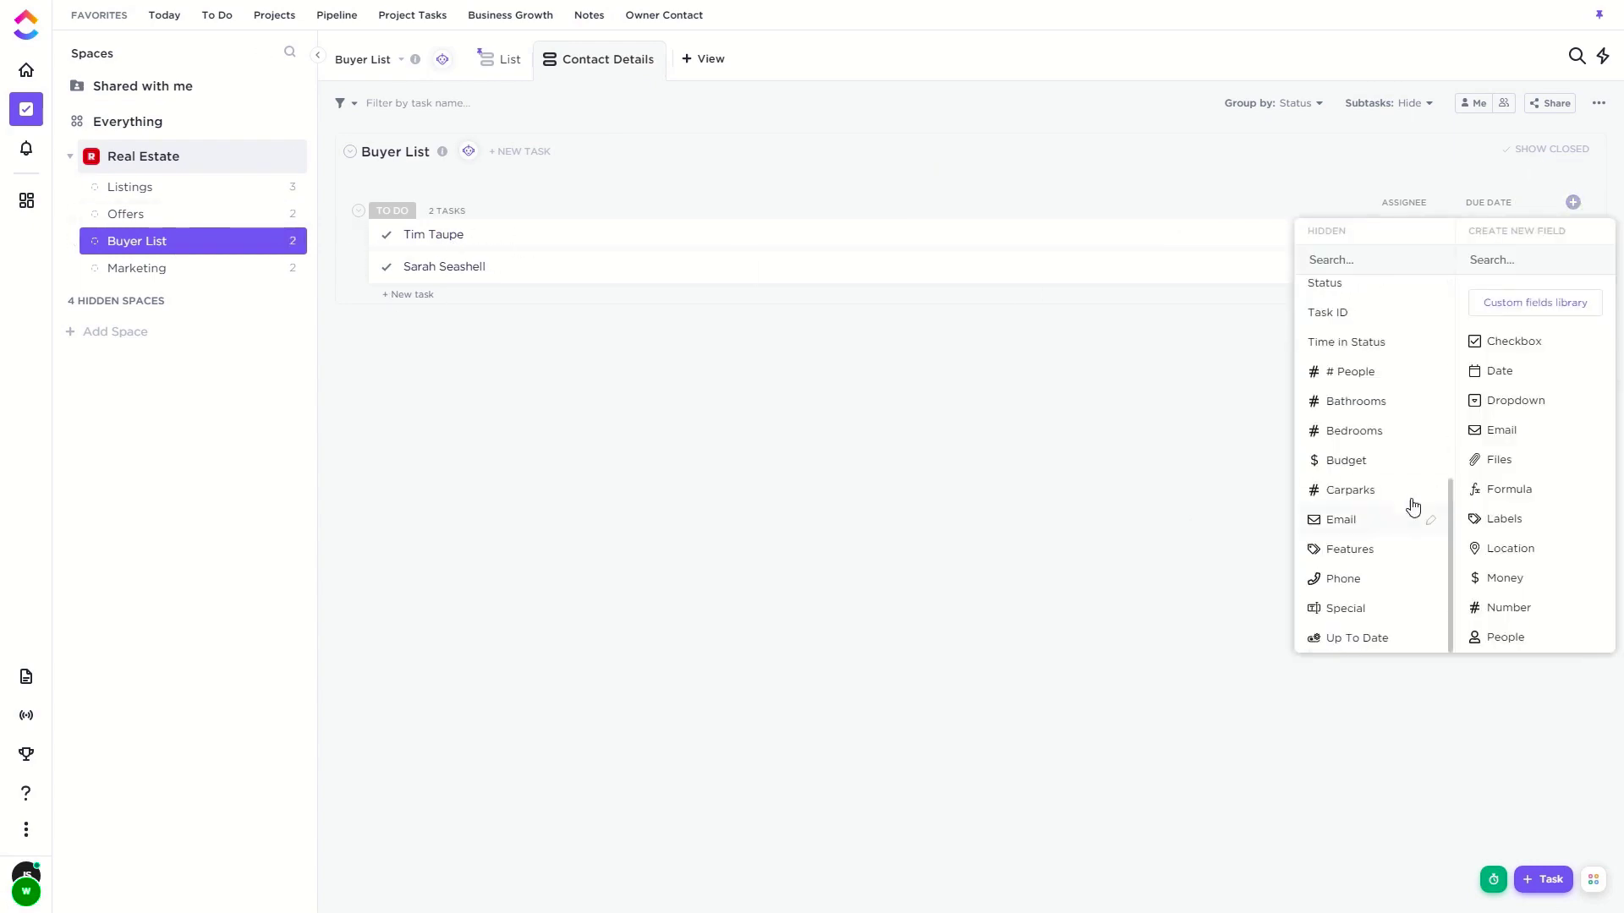
pyautogui.click(1371, 518)
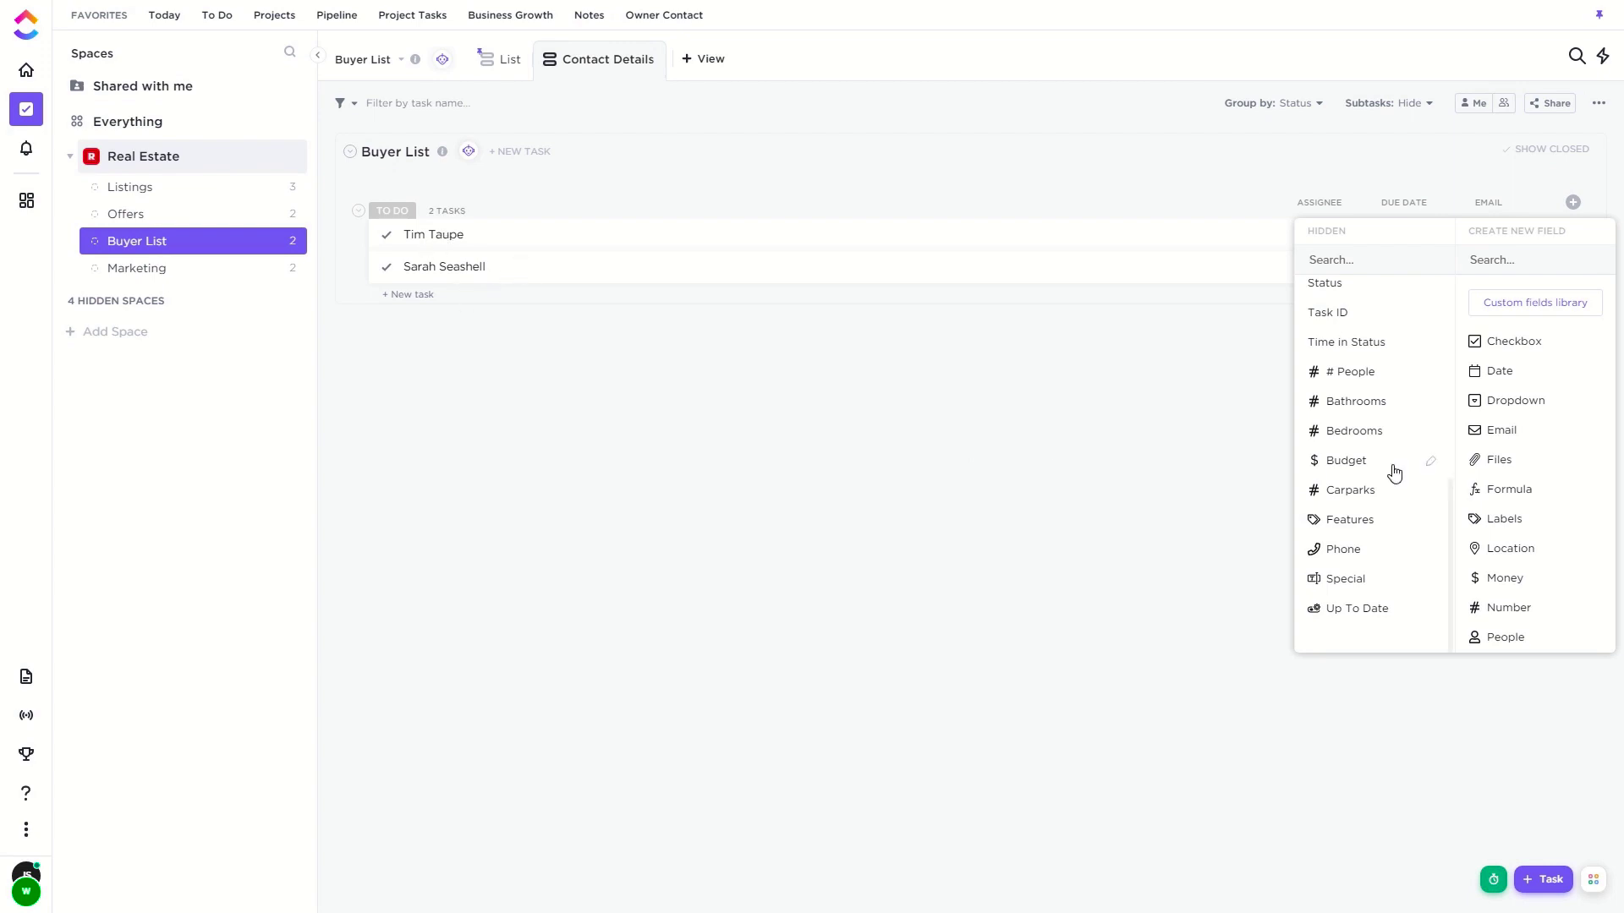
pyautogui.click(1357, 551)
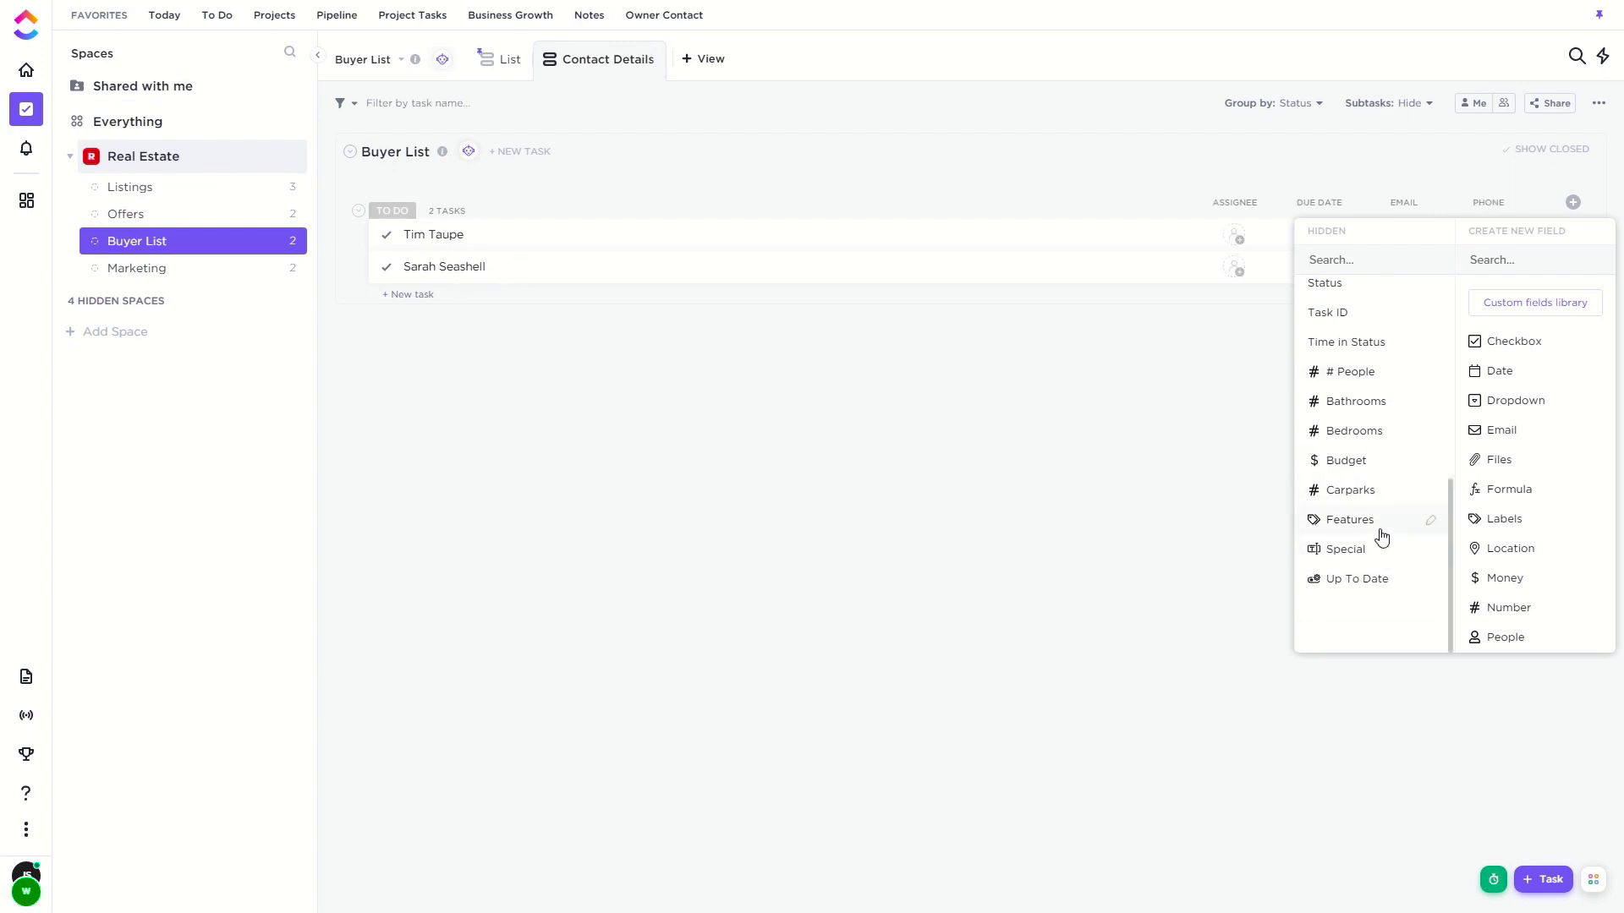
pyautogui.click(1085, 497)
# Hide the Due Date and Assignee columns in Contact Details, and widen the Email and Phone columns
pyautogui.click(1325, 208)
pyautogui.click(1326, 441)
pyautogui.click(1311, 205)
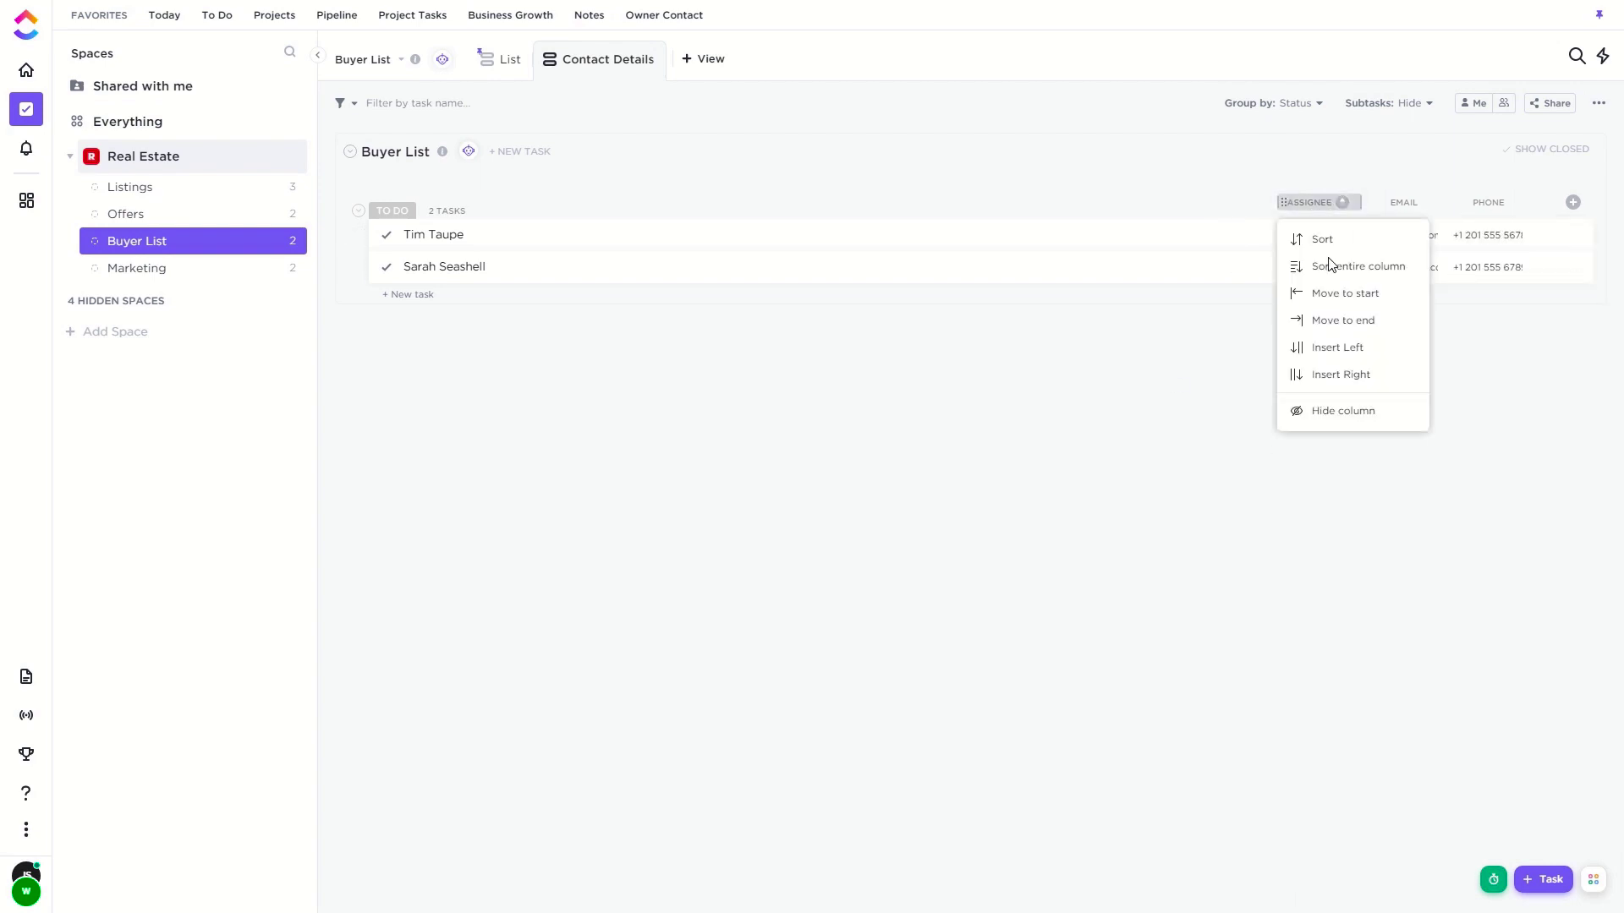
pyautogui.click(1339, 417)
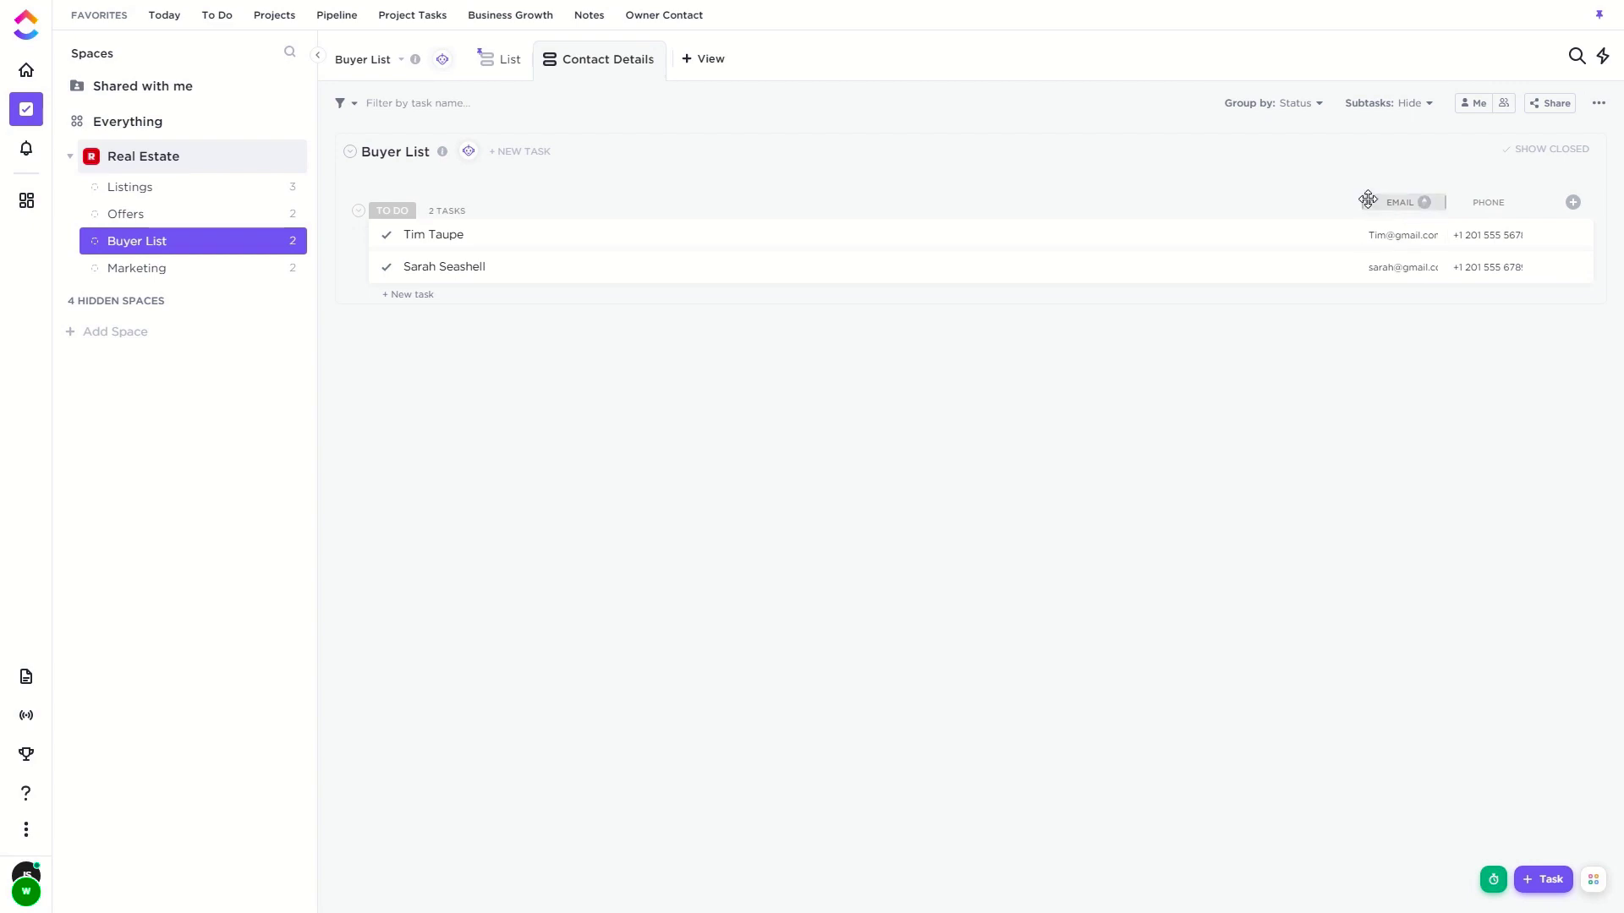
pyautogui.moveTo(1444, 201); pyautogui.dragTo(1522, 208)
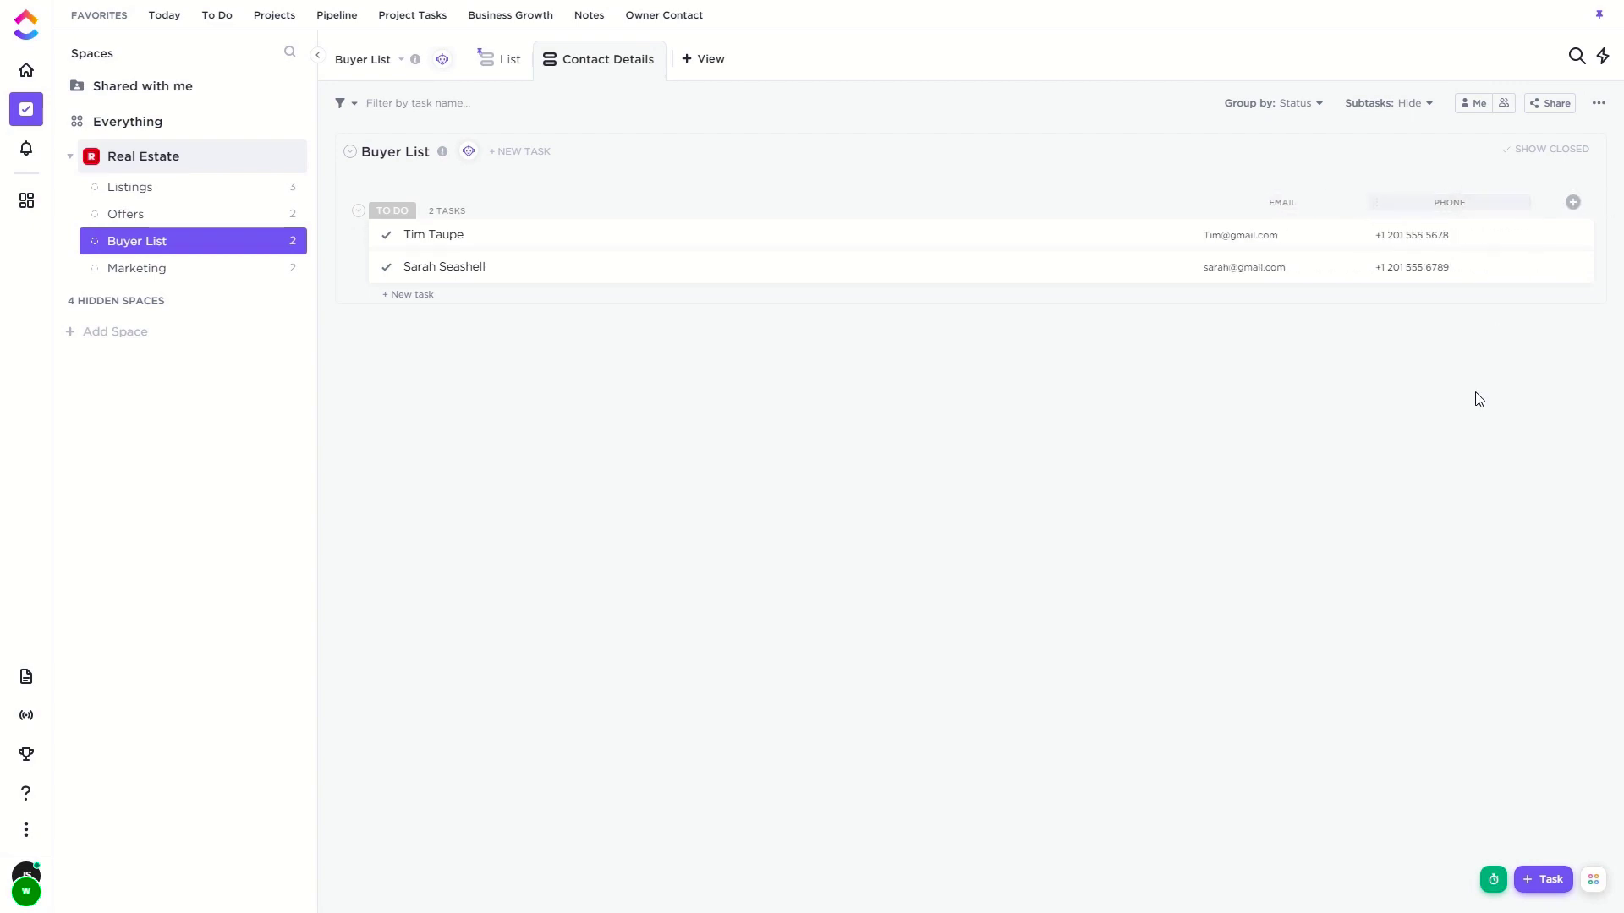
# Filter the buyers in the Contact Details view to those where Bedrooms equals 3
pyautogui.click(1598, 102)
pyautogui.click(660, 280)
pyautogui.click(345, 103)
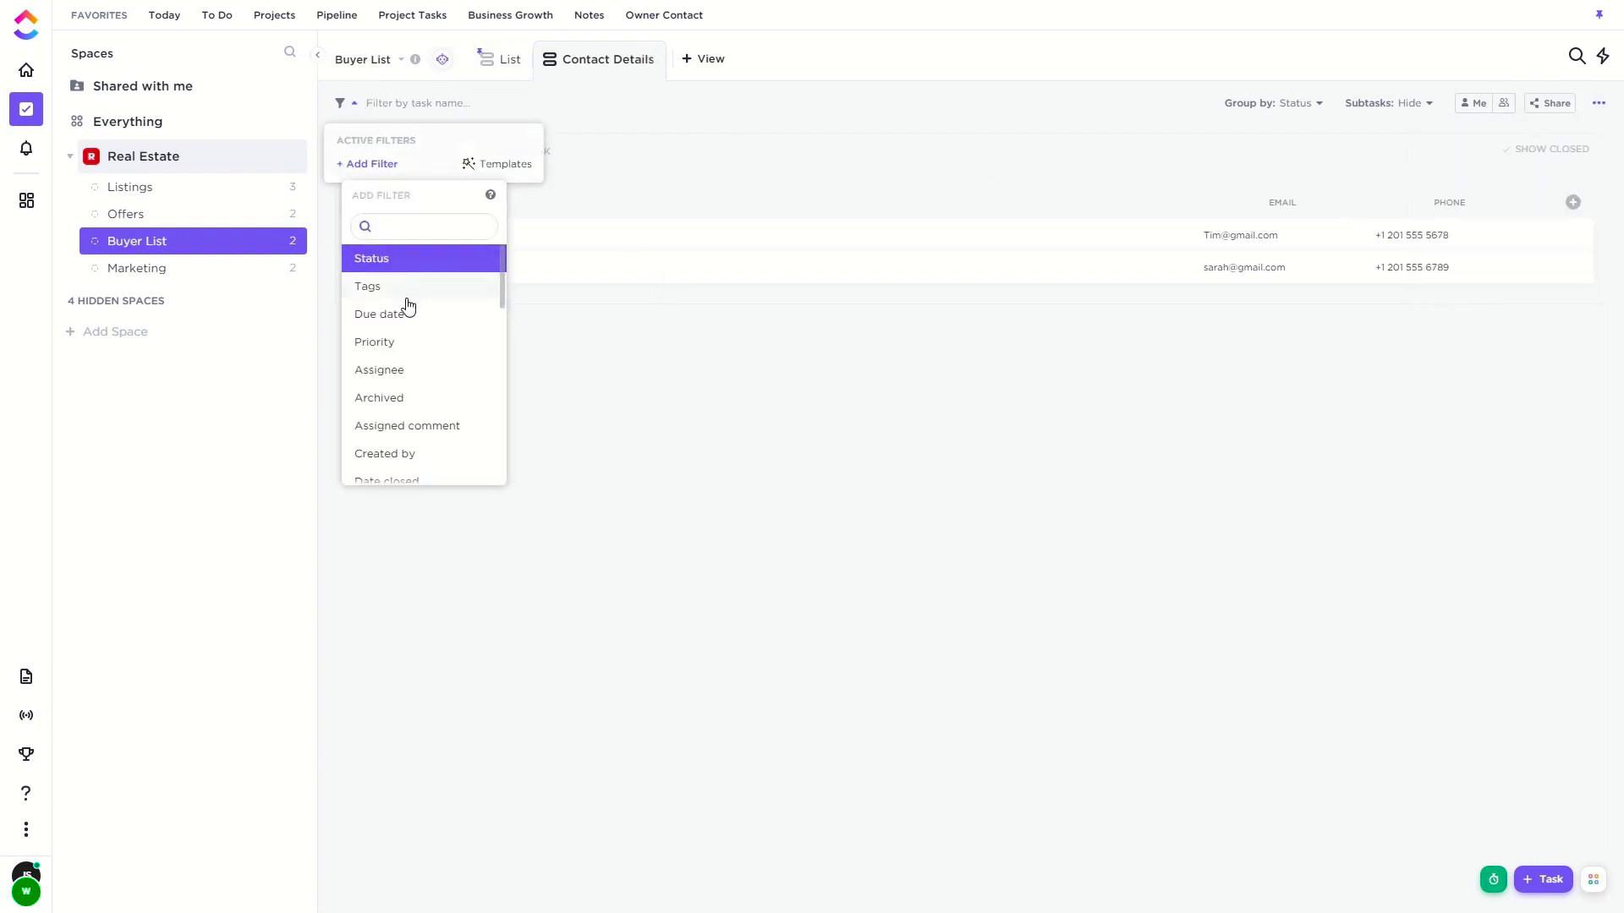
pyautogui.scroll(-6, 428, 326)
pyautogui.scroll(2, 457, 372)
pyautogui.click(419, 462)
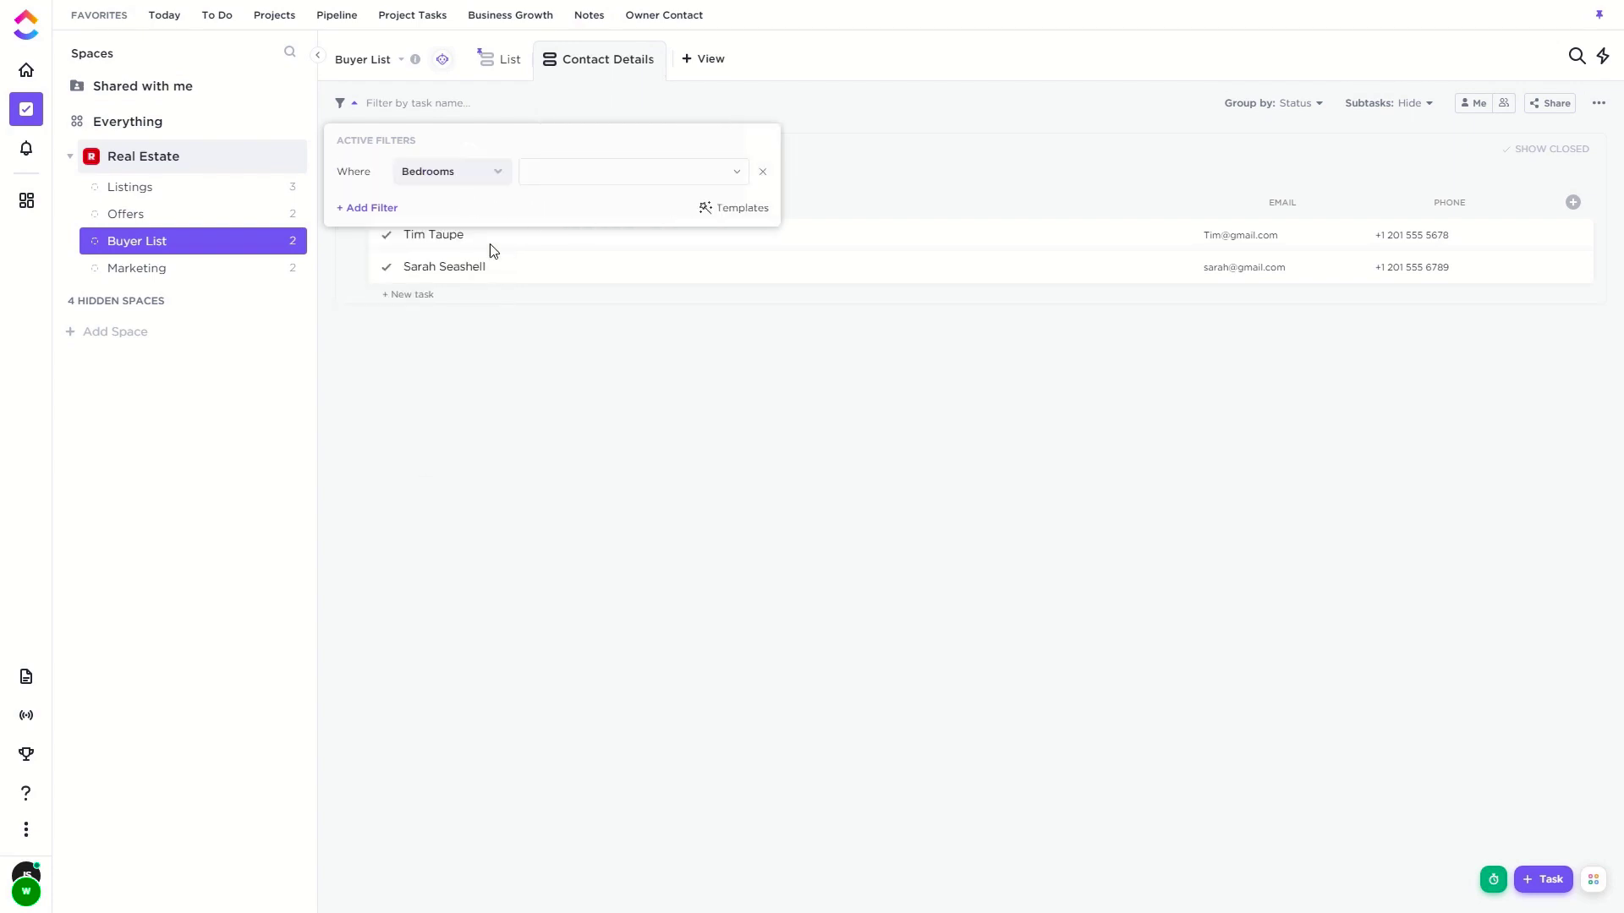
pyautogui.click(560, 171)
pyautogui.click(568, 212)
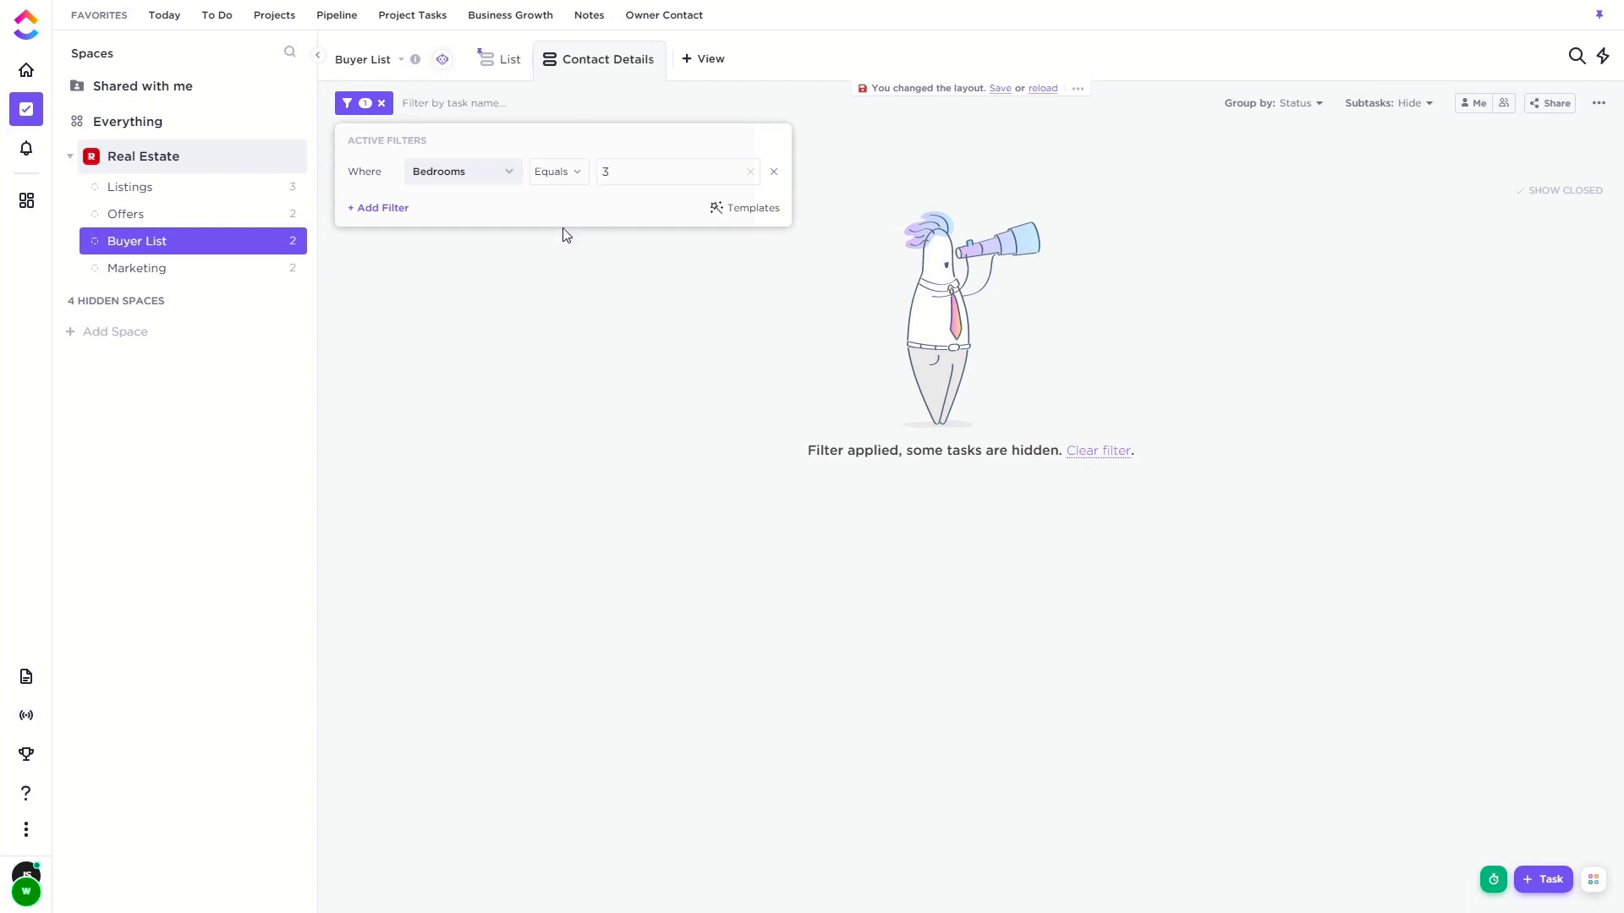
# Look through the fields available for a second filter in the Contact Details view, including the custom buyer fields, without adding one
pyautogui.click(397, 209)
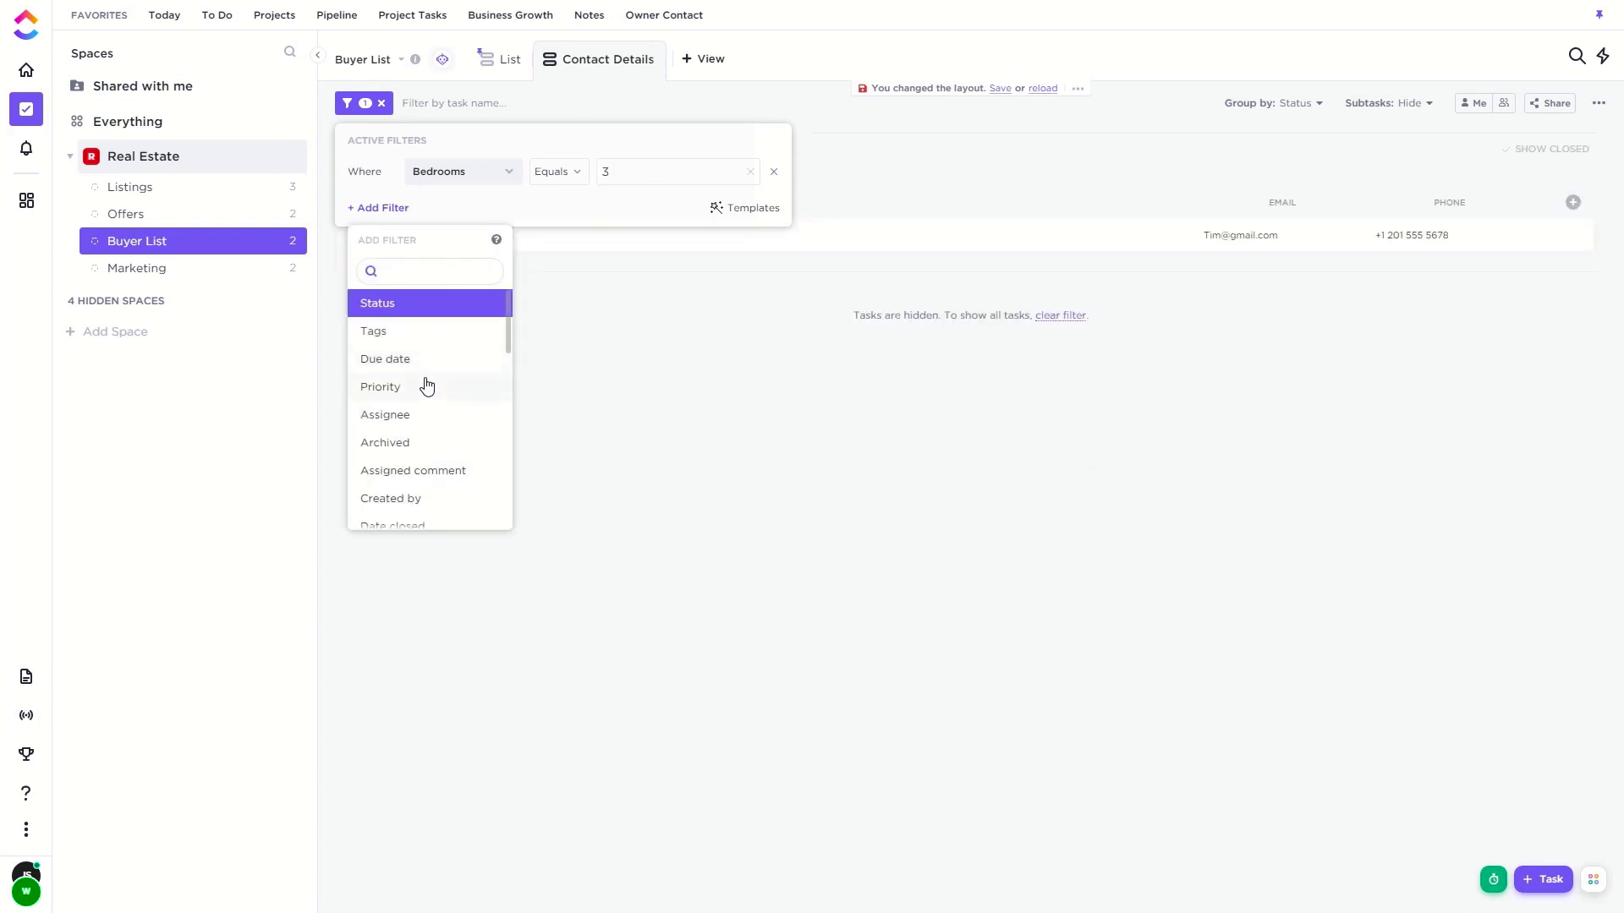
pyautogui.scroll(-5, 453, 385)
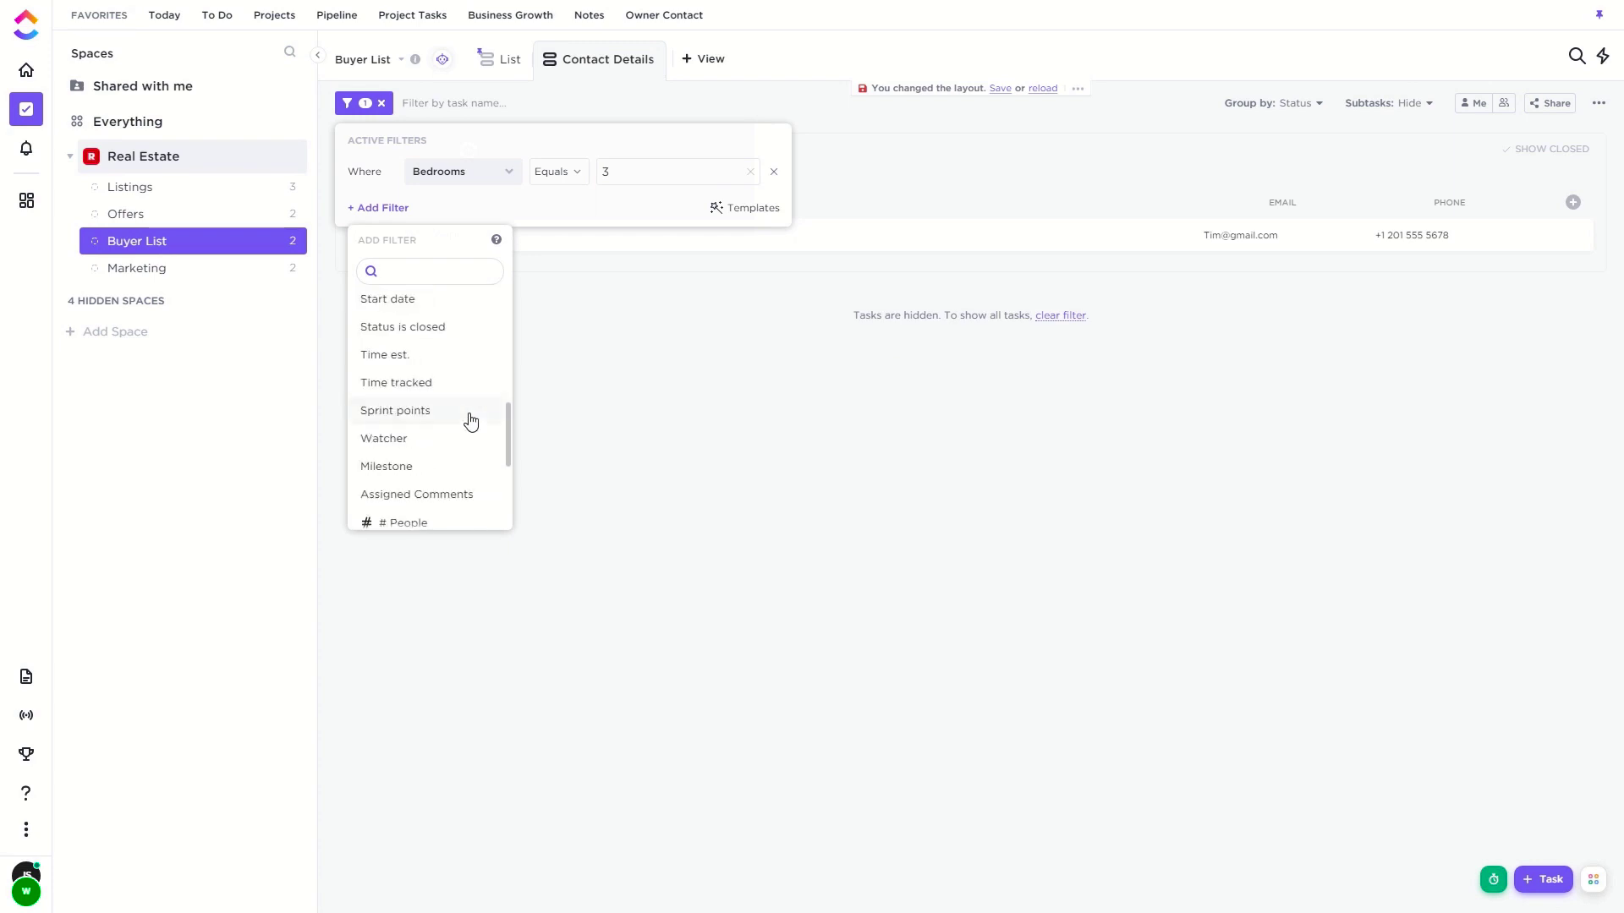
pyautogui.scroll(-3, 461, 418)
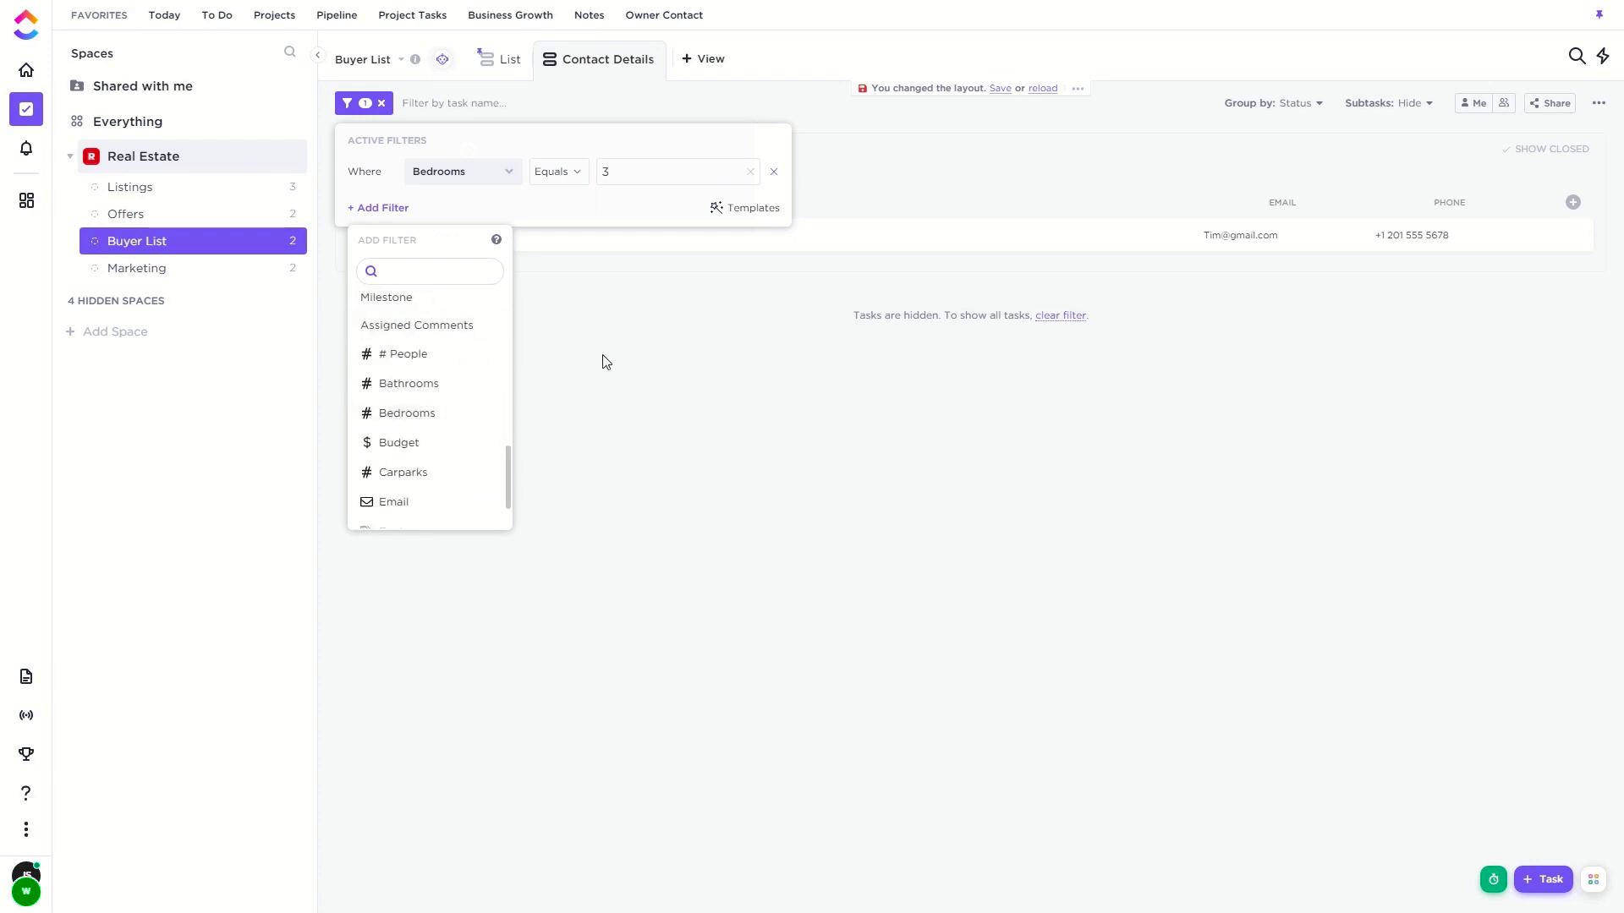
pyautogui.click(796, 461)
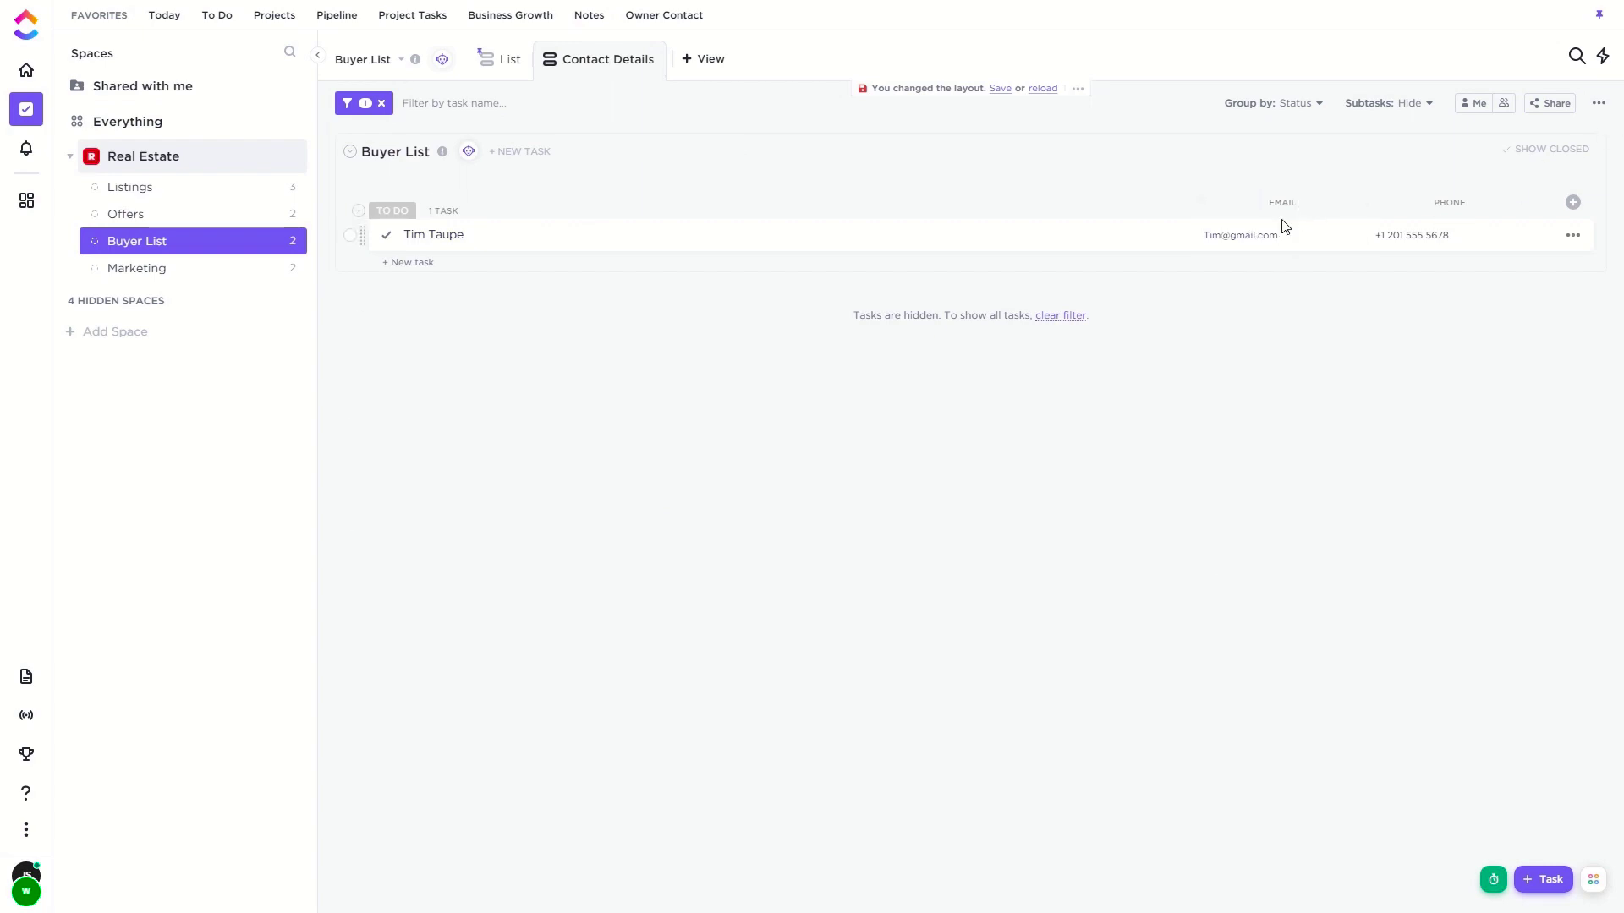
# Review the export options for the filtered Contact Details view, and return to the Buyer List's List view
pyautogui.click(1598, 103)
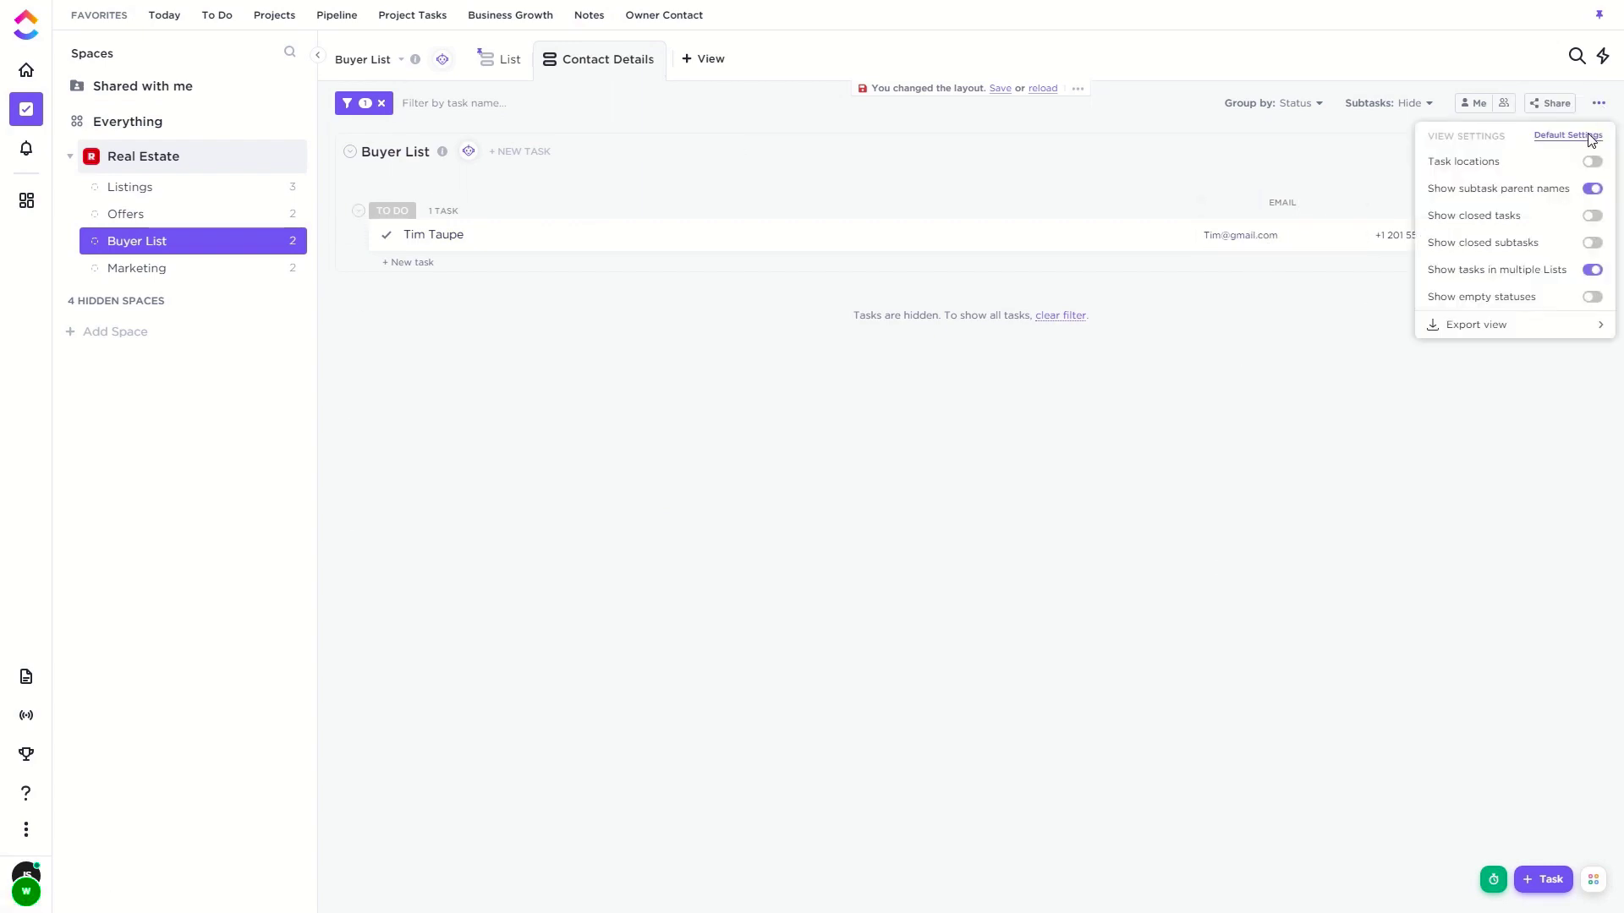
pyautogui.moveTo(1516, 325)
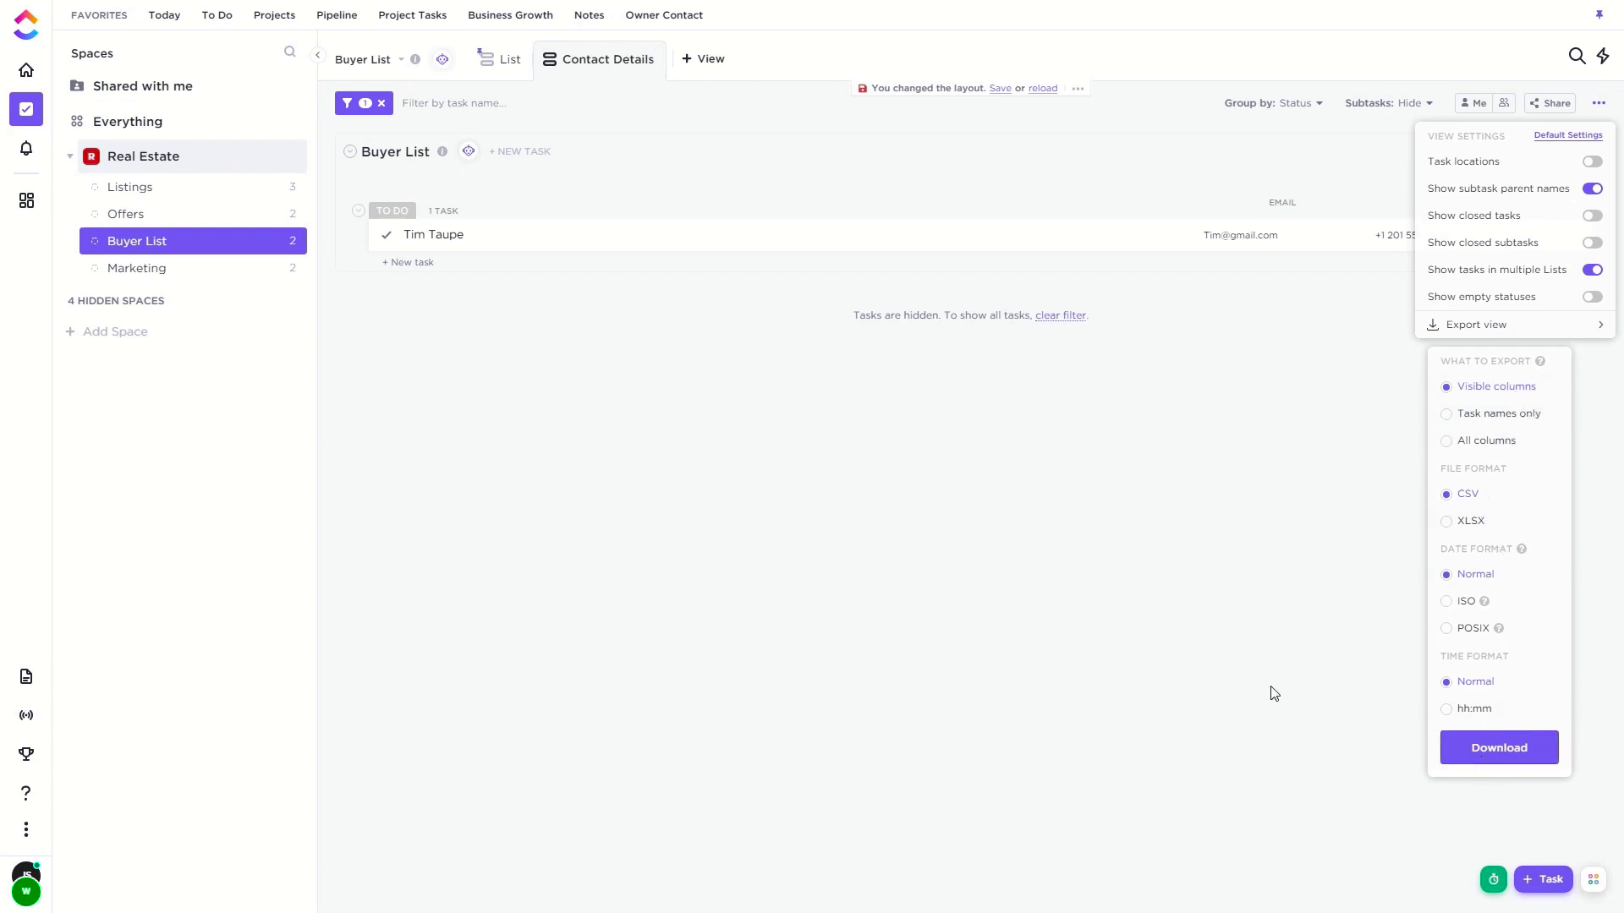
pyautogui.click(1238, 641)
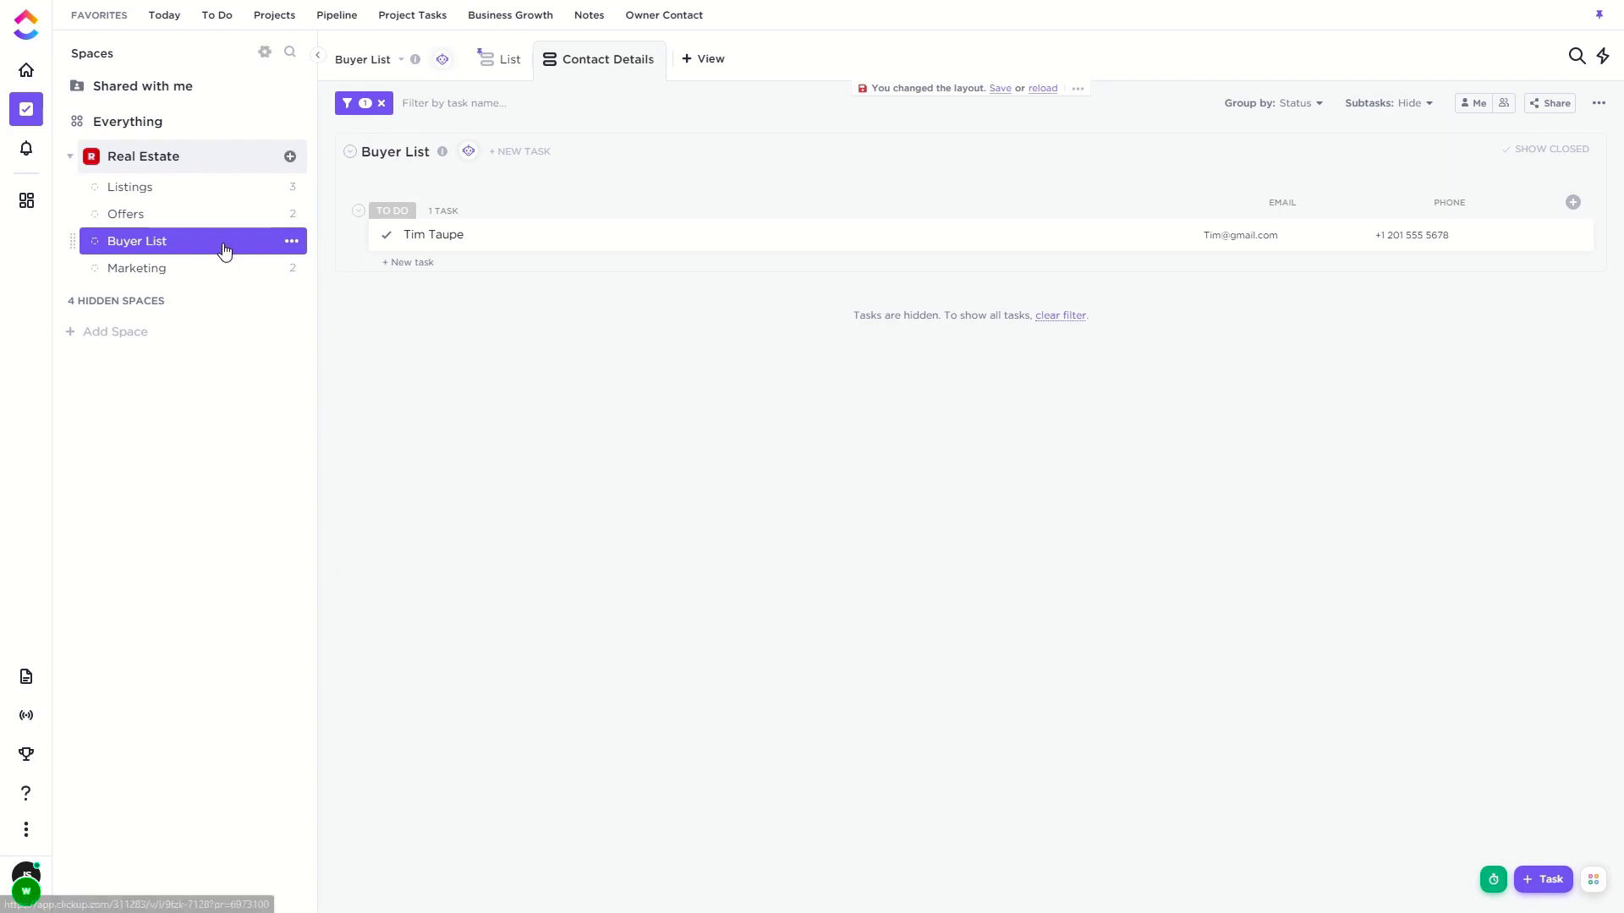
pyautogui.click(500, 61)
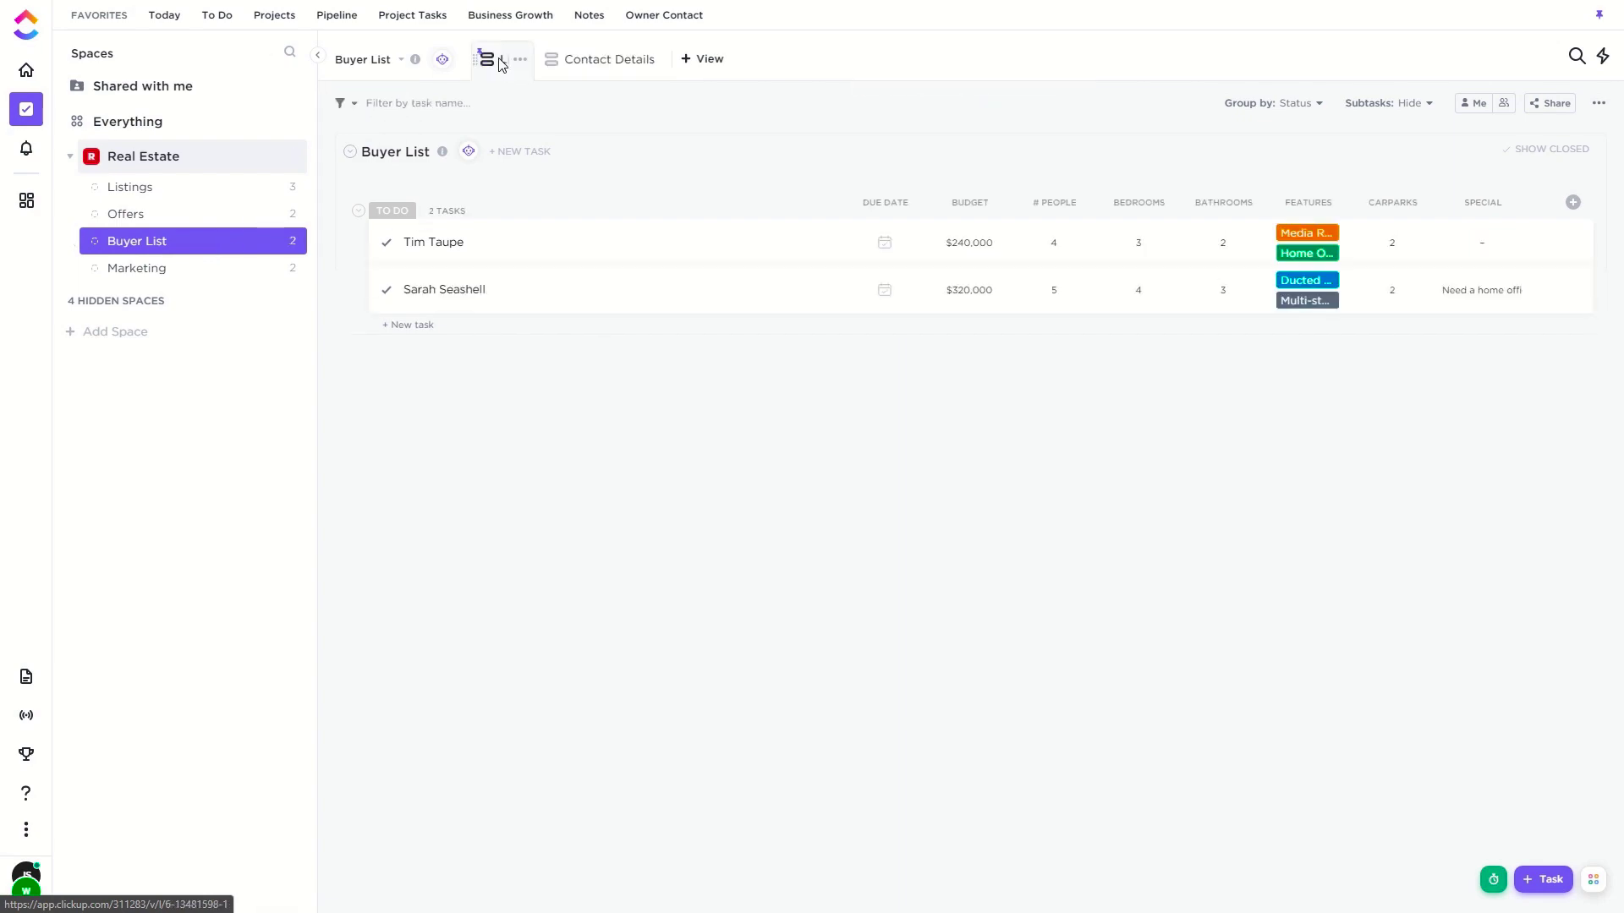